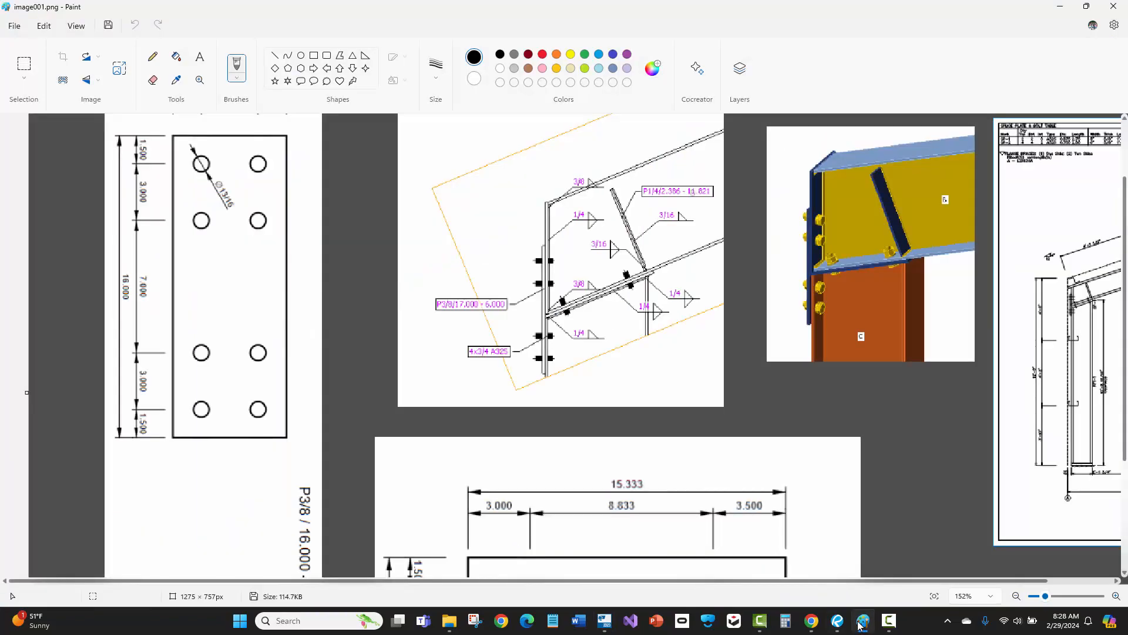
Switch from the reference image in Paint to the building model in Tekla Structures.
mouse_move(846, 622)
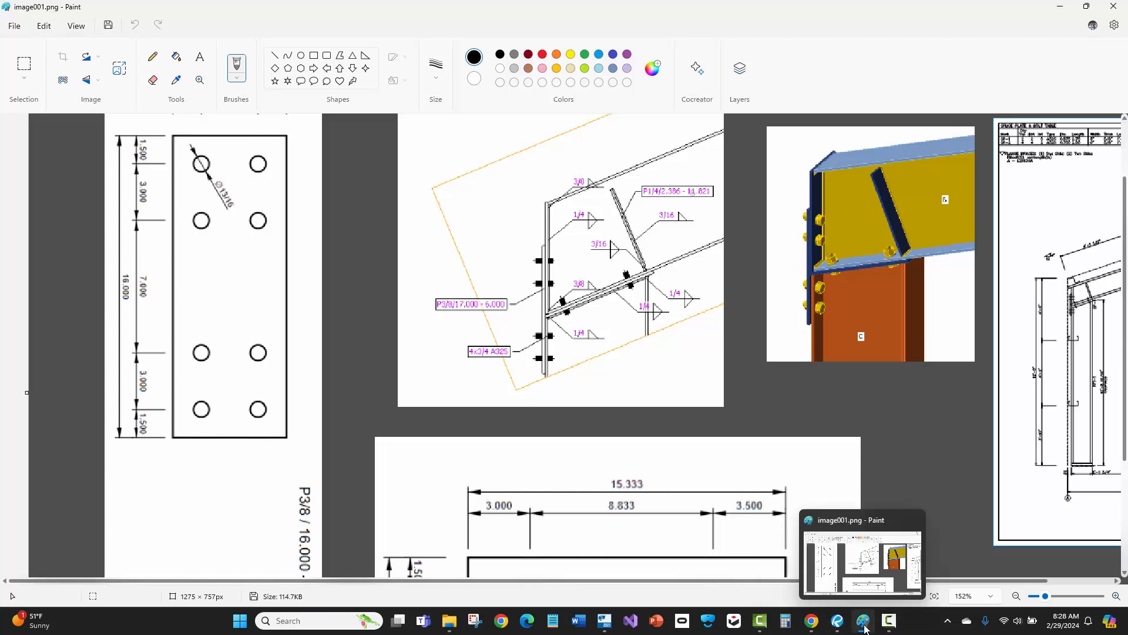
left_click(865, 624)
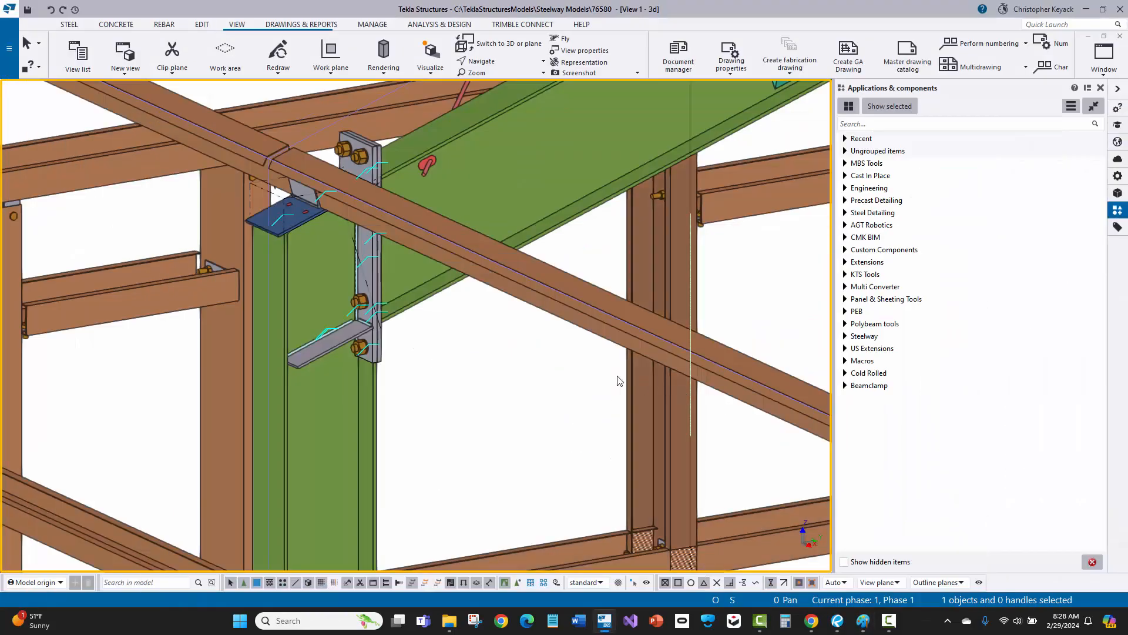
scroll(470, 355, "down", 5)
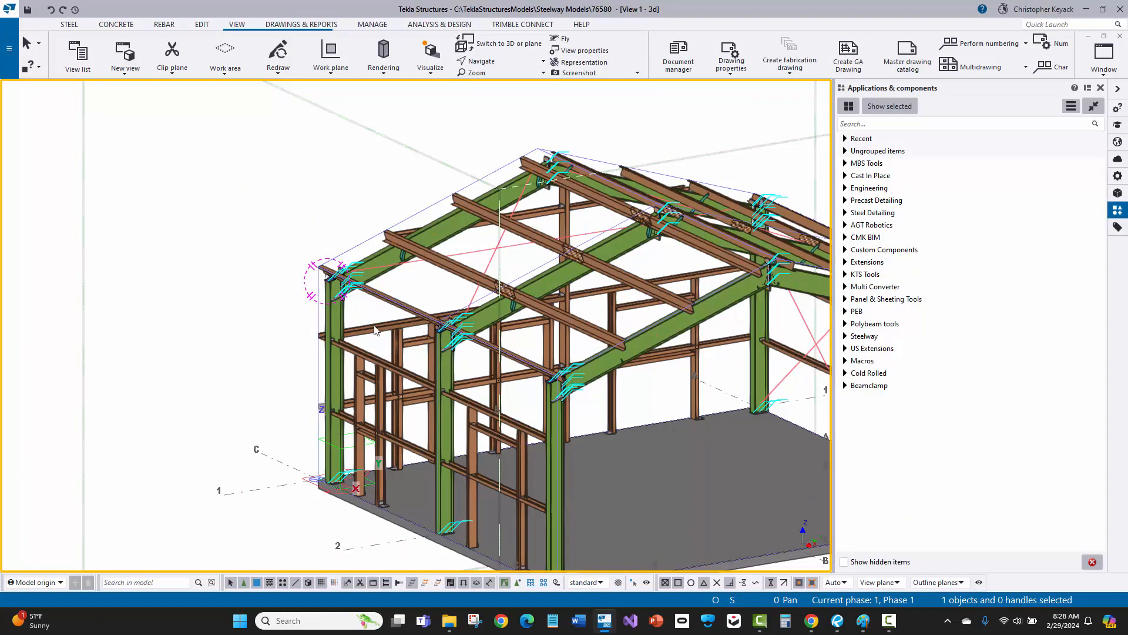
scroll(396, 375, "down", 4)
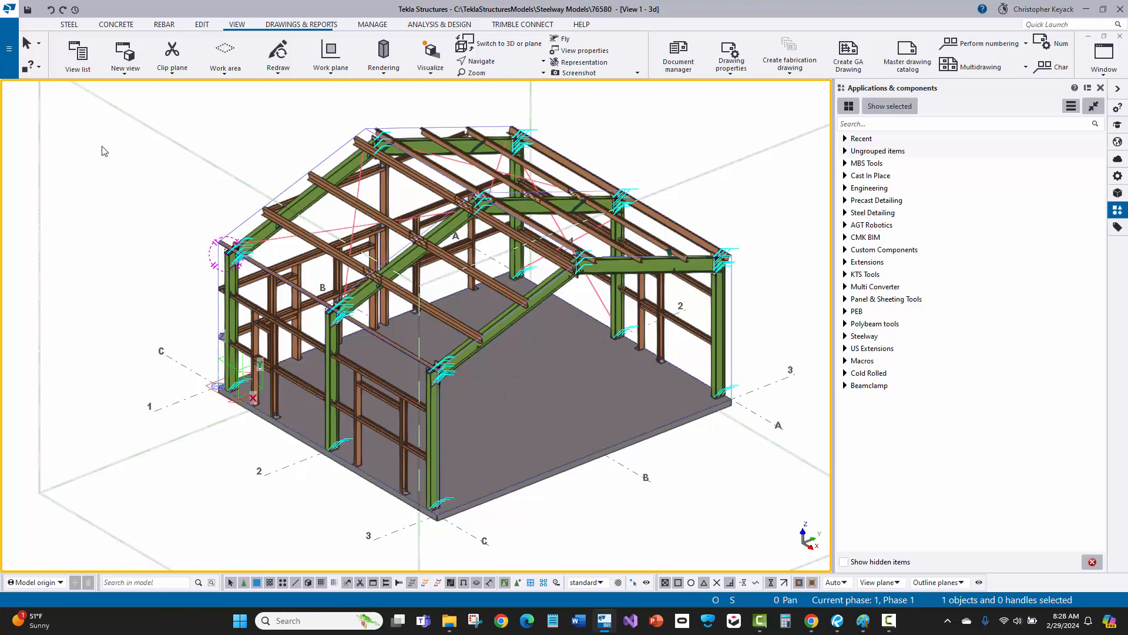
Open MBSViewCreator from the MBS Tools group, create the model views without a crane plan elevation, and close the tool.
left_click(845, 164)
scroll(914, 329, "down", 1)
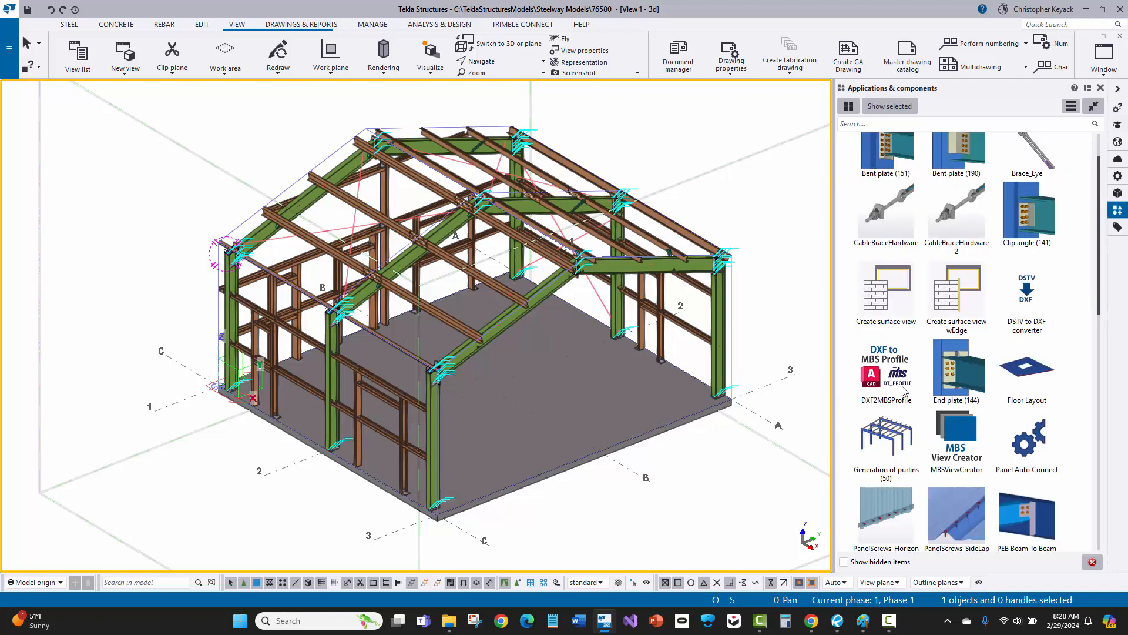
double_click(959, 432)
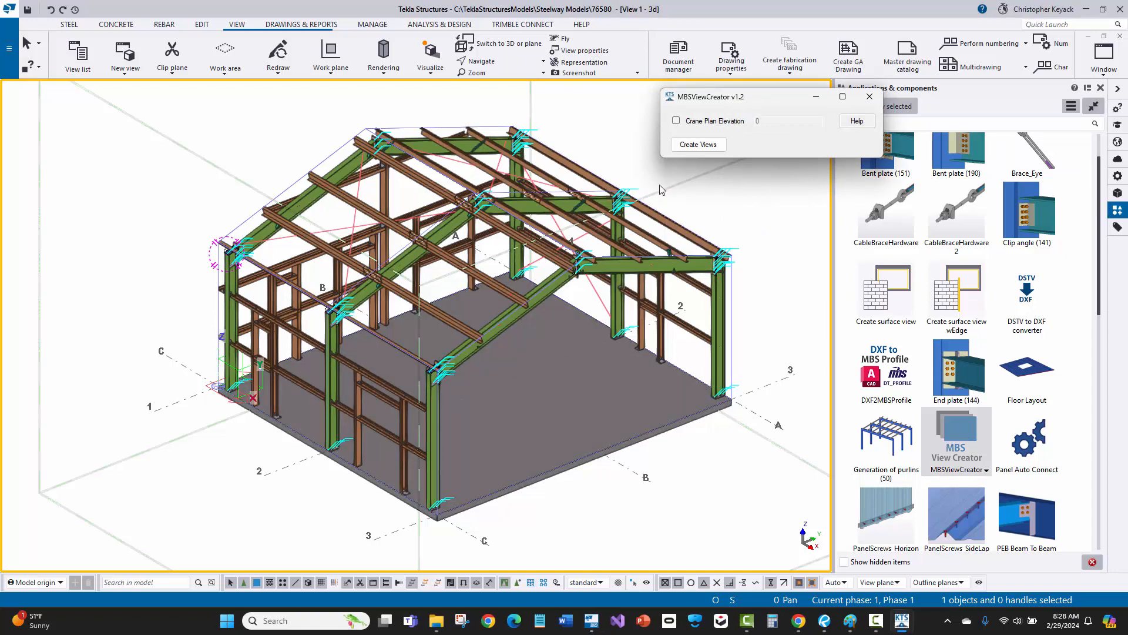
left_click(698, 144)
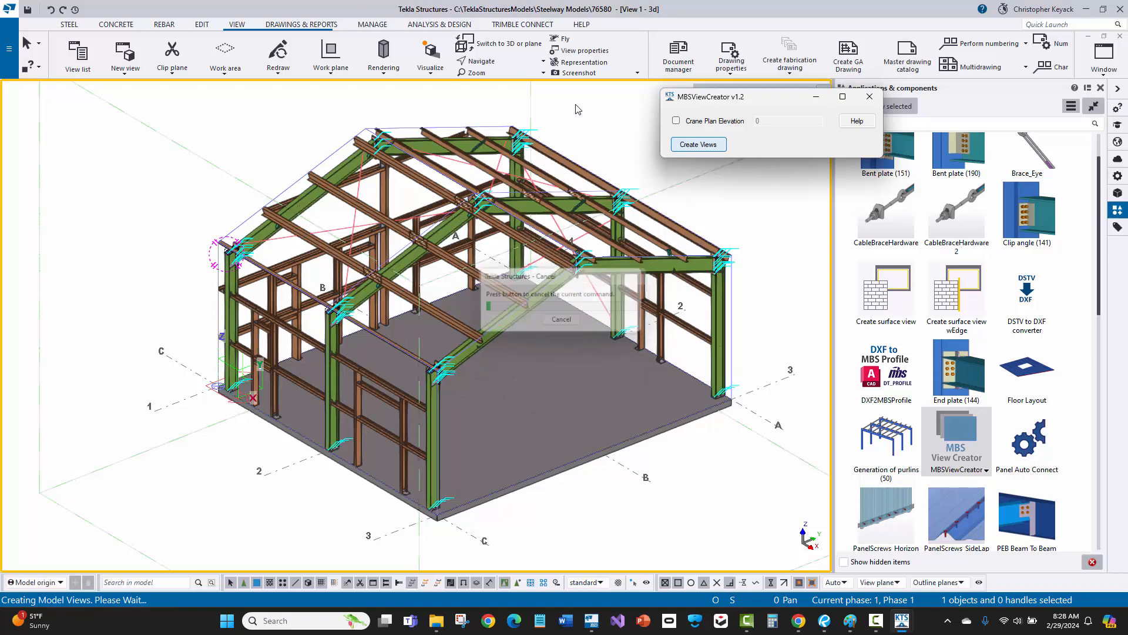
left_click(873, 97)
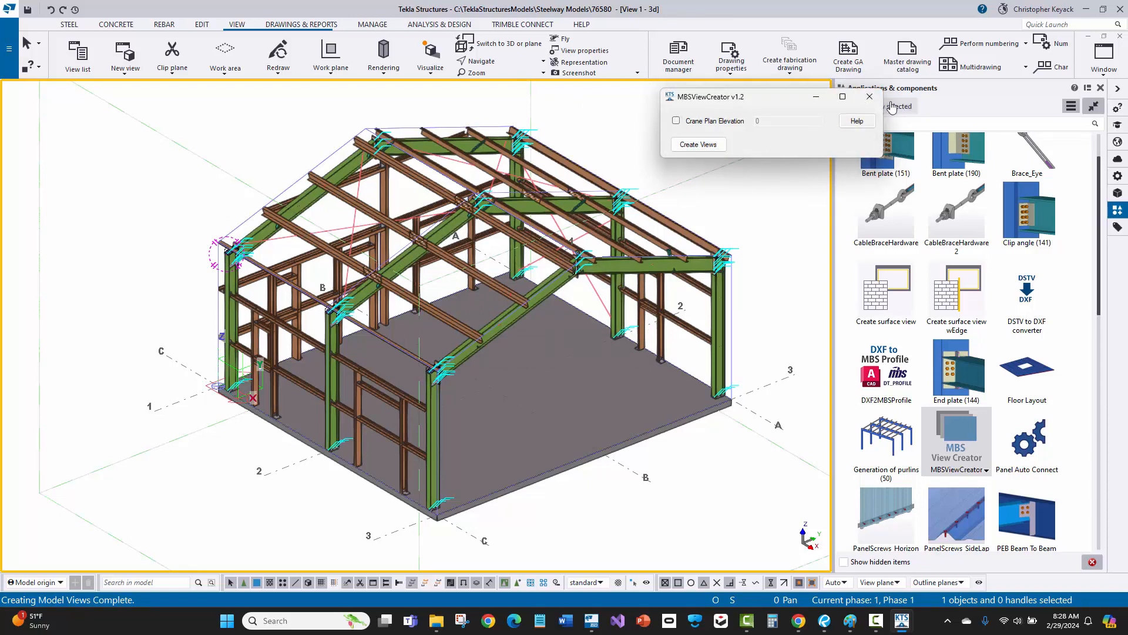
Inspect the column properties and assembly numbering on grid line 2, and compare the matching sidewall columns on lines 1 and 3.
scroll(233, 256, "up", 2)
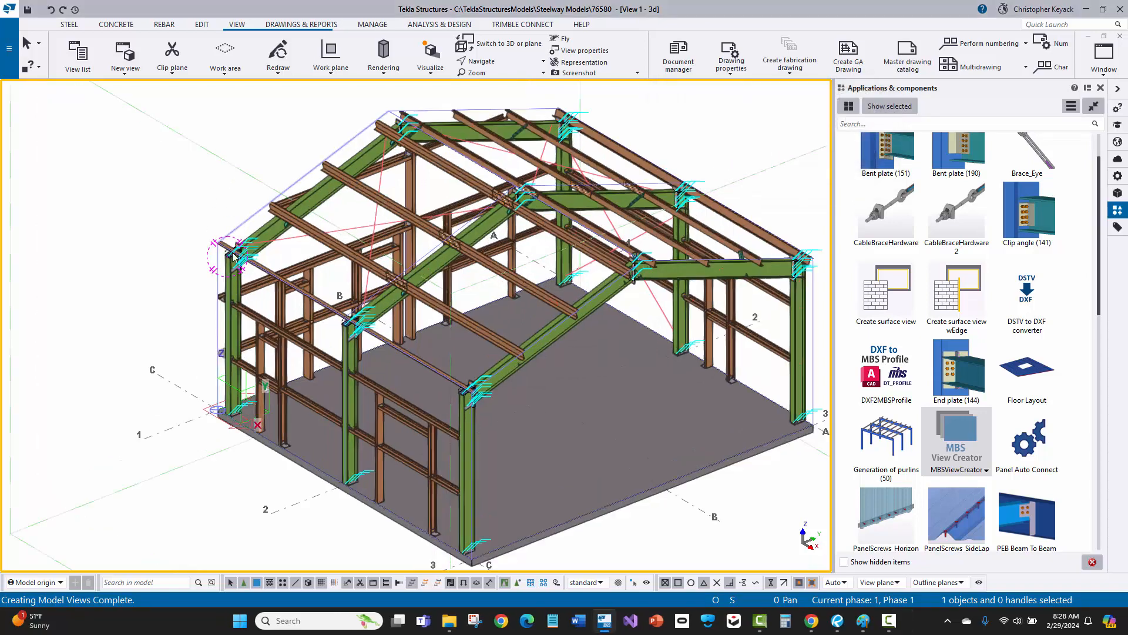
scroll(234, 256, "up", 1)
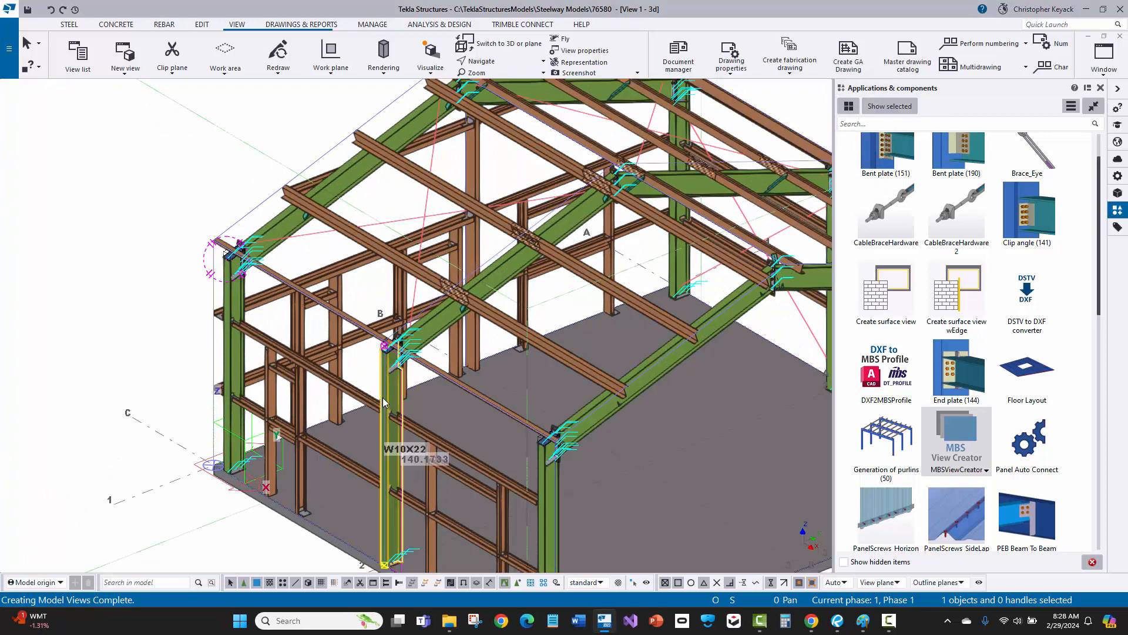
double_click(383, 397)
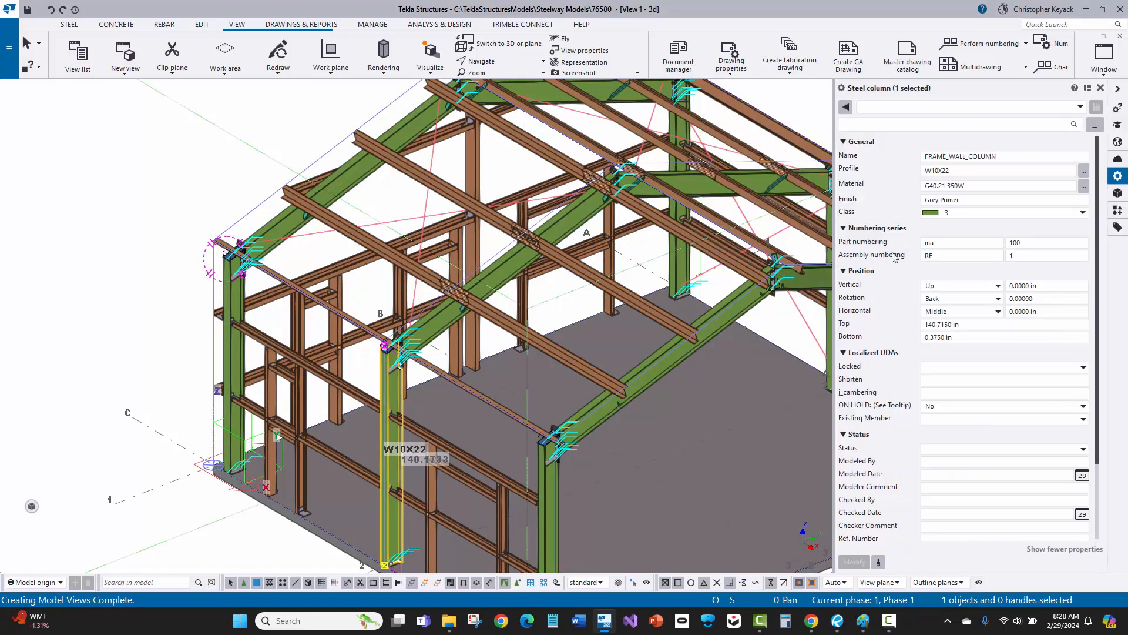
left_click(941, 256)
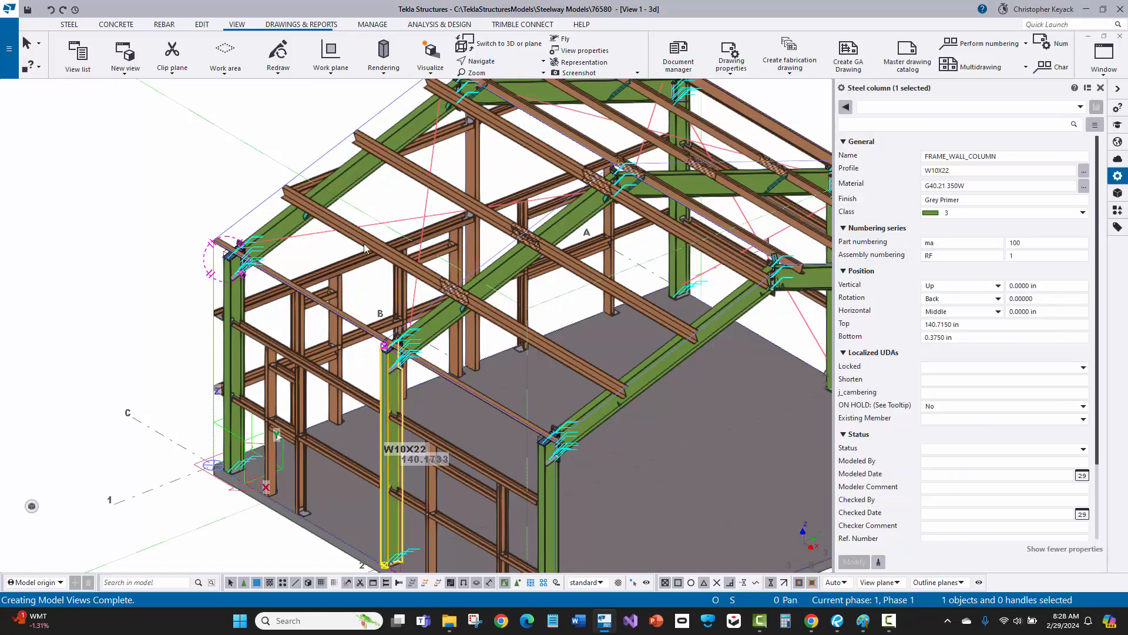
left_click(234, 317)
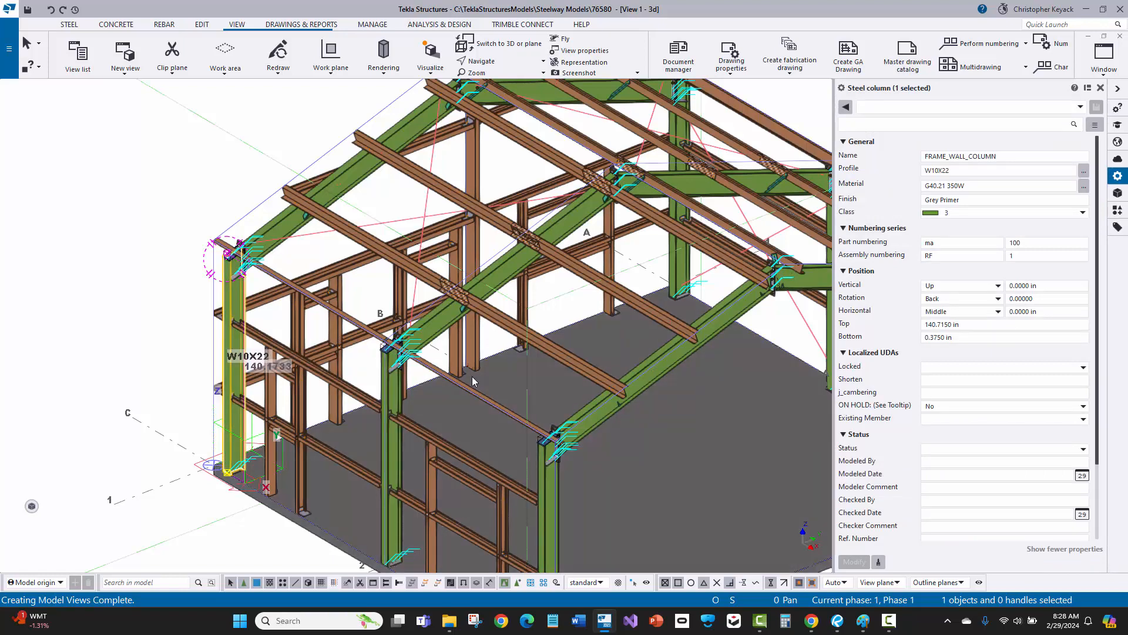
left_click(549, 498)
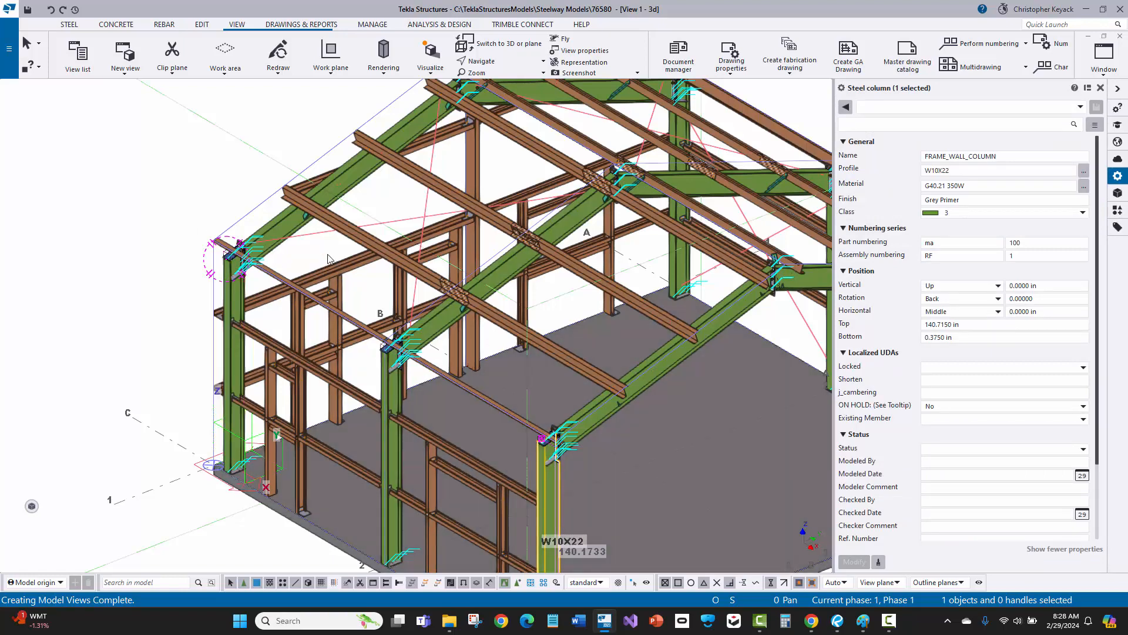
left_click(182, 184)
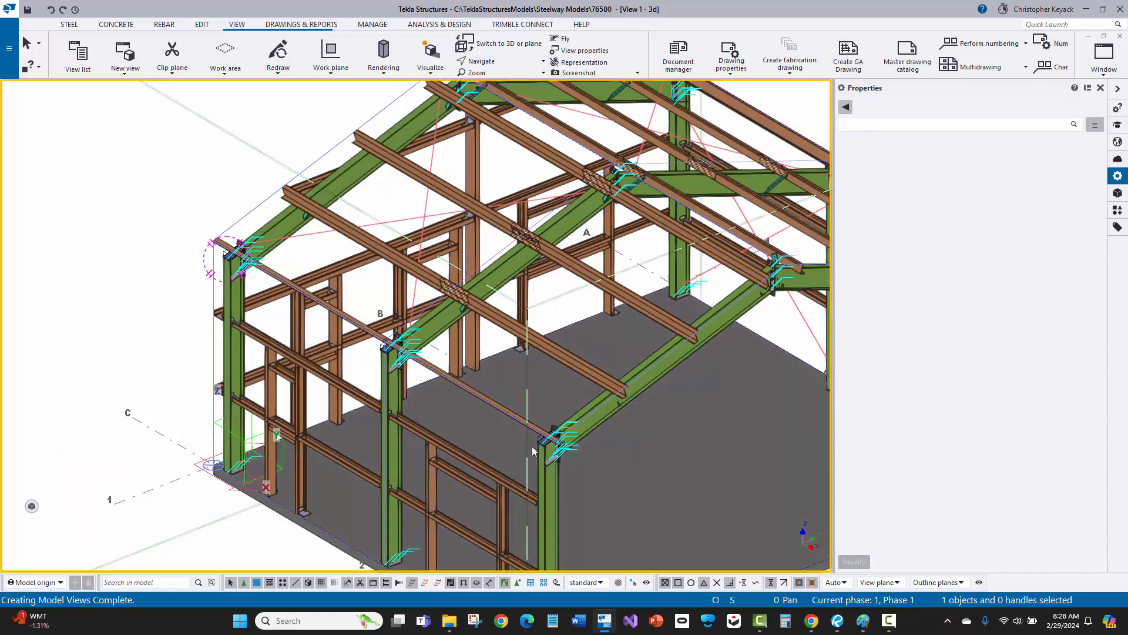
scroll(558, 432, "up", 3)
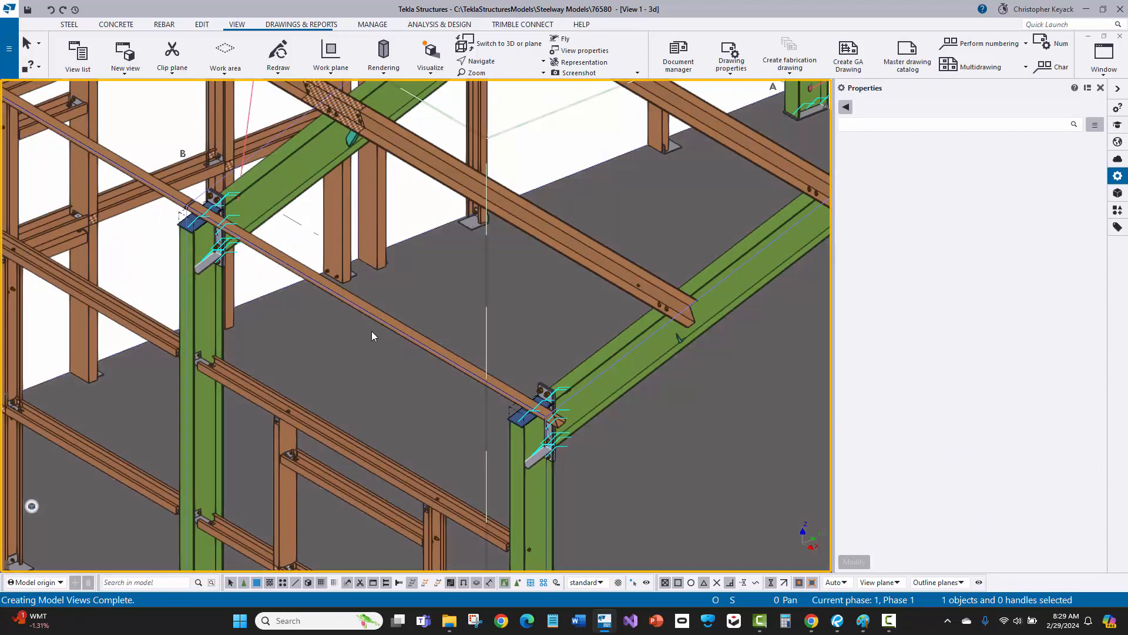
middle_click_drag(558, 431, 623, 473)
scroll(649, 459, "down", 2)
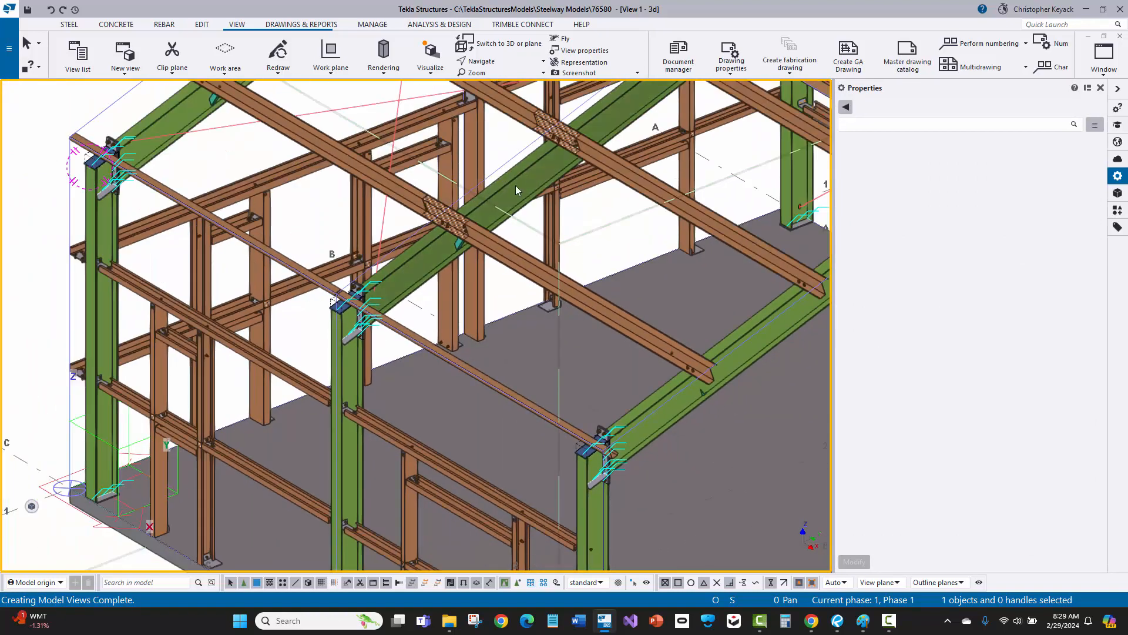
scroll(426, 209, "down", 4)
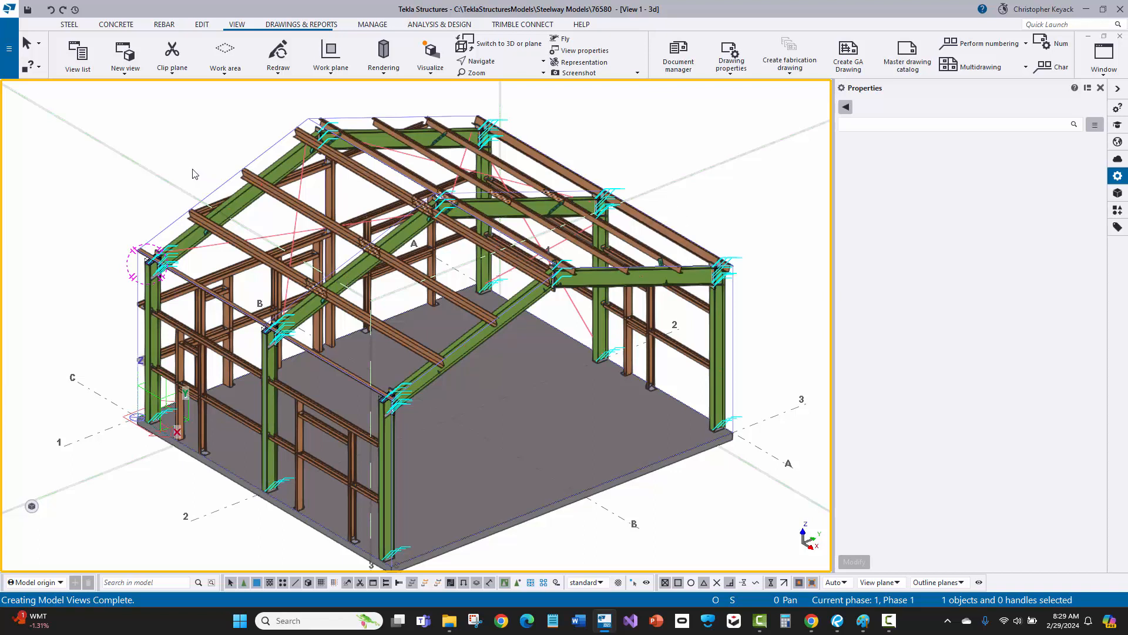
Show the named view RIGID FRAME ELEVATION: FRAME LINE 2 and close the view list.
left_click(78, 53)
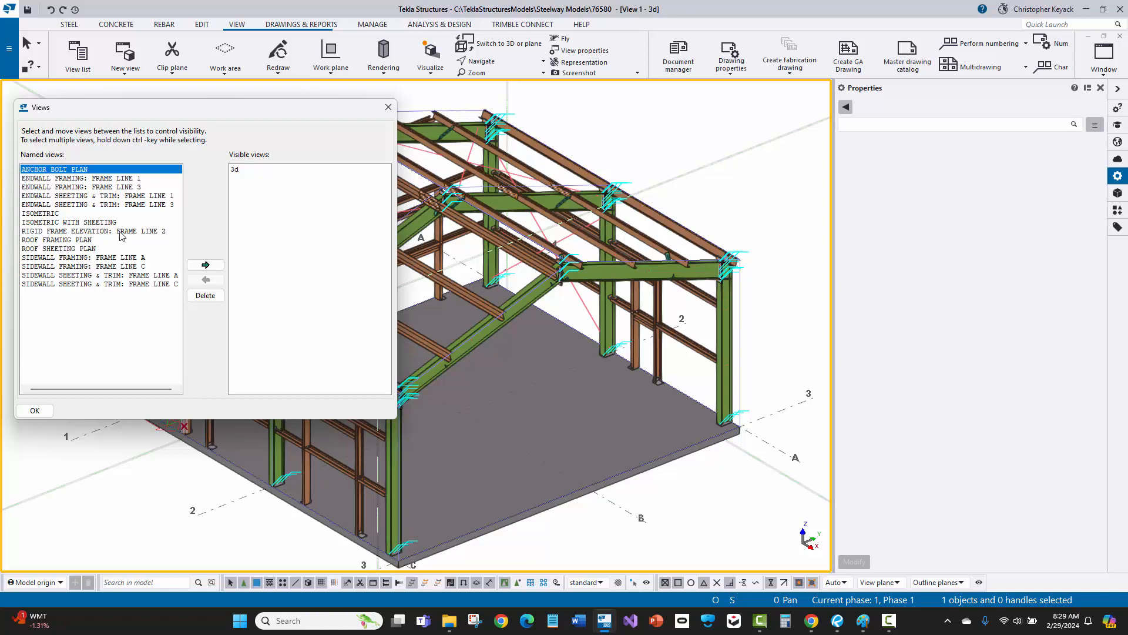
left_click(144, 231)
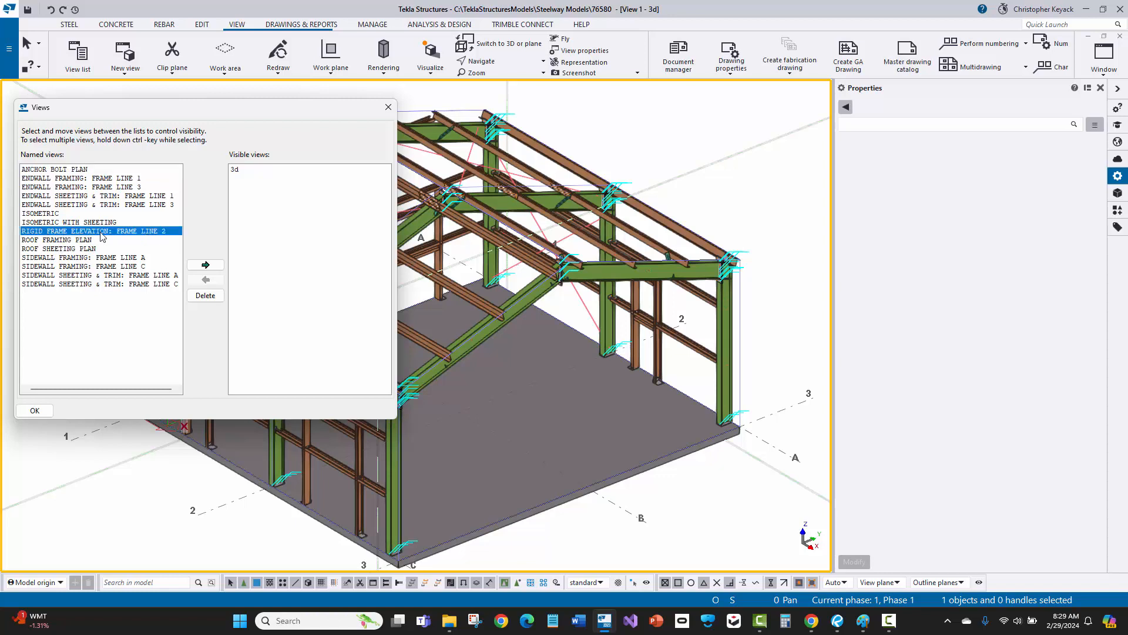
left_click(205, 265)
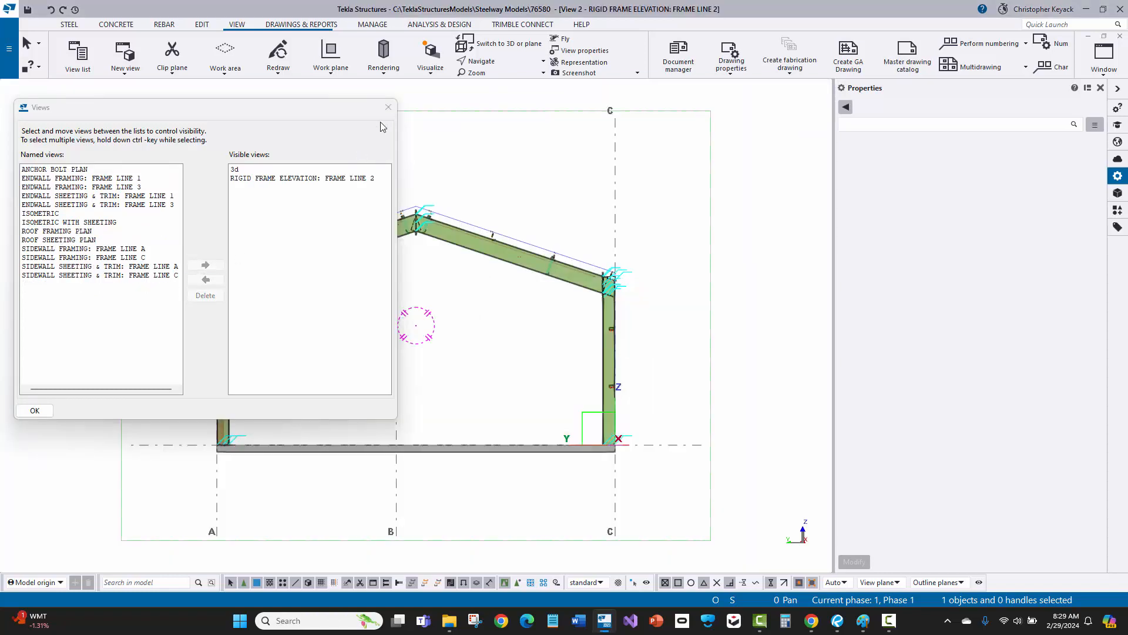
left_click(387, 108)
Delete the purlin clip plate with its bolts and weld on top of the knee joint at grid A.
scroll(259, 289, "up", 3)
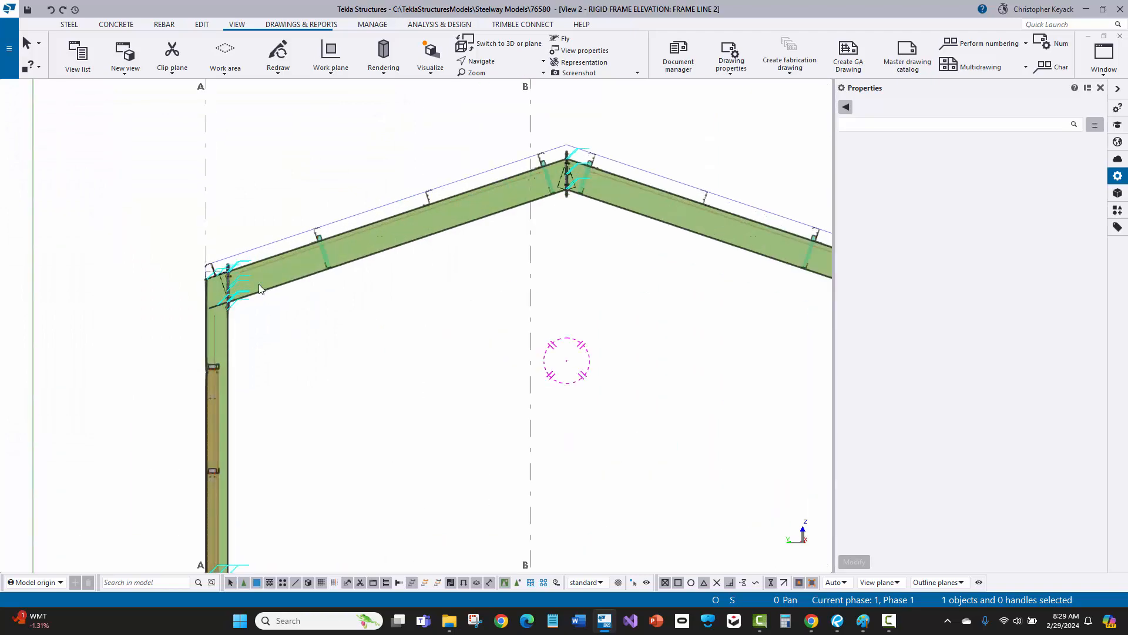
scroll(167, 268, "up", 6)
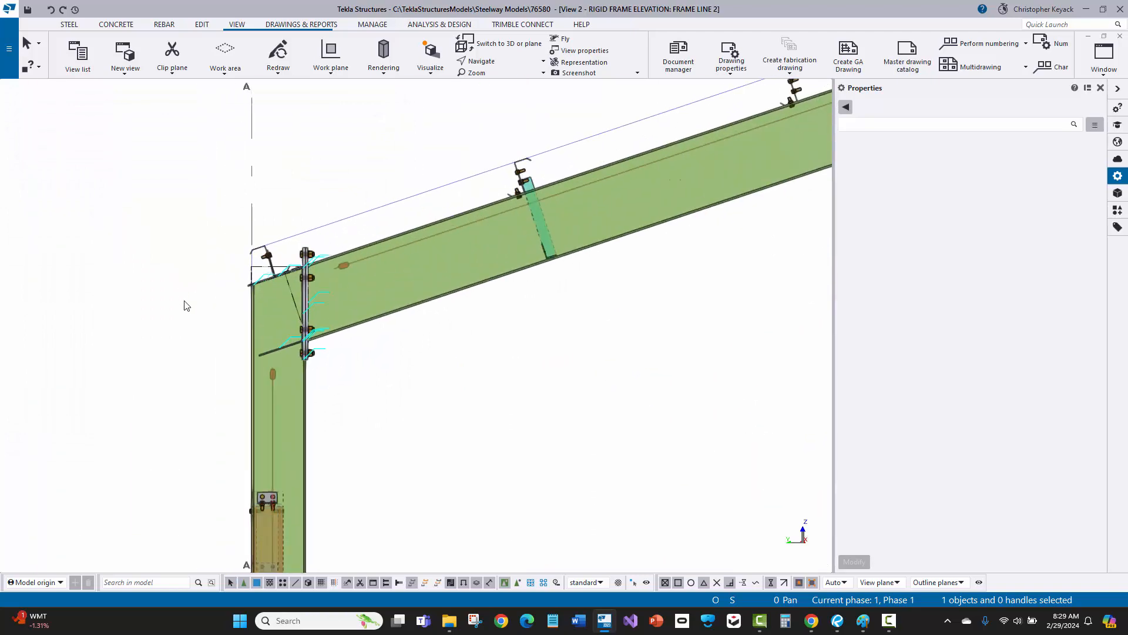
middle_click_drag(243, 294, 242, 248)
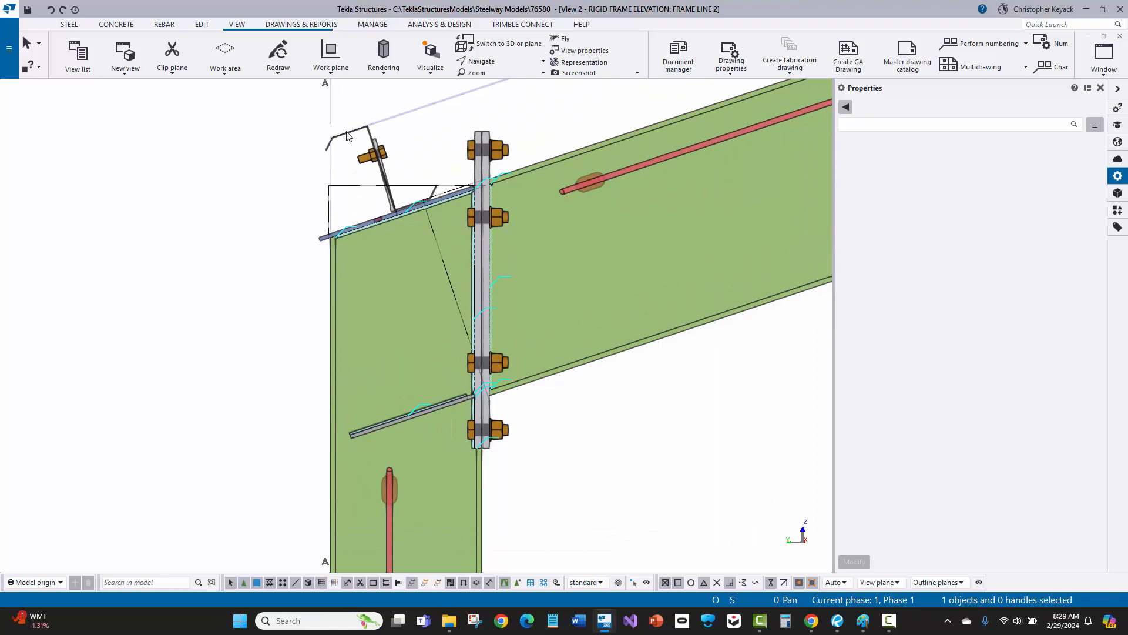
left_click_drag(344, 134, 442, 251)
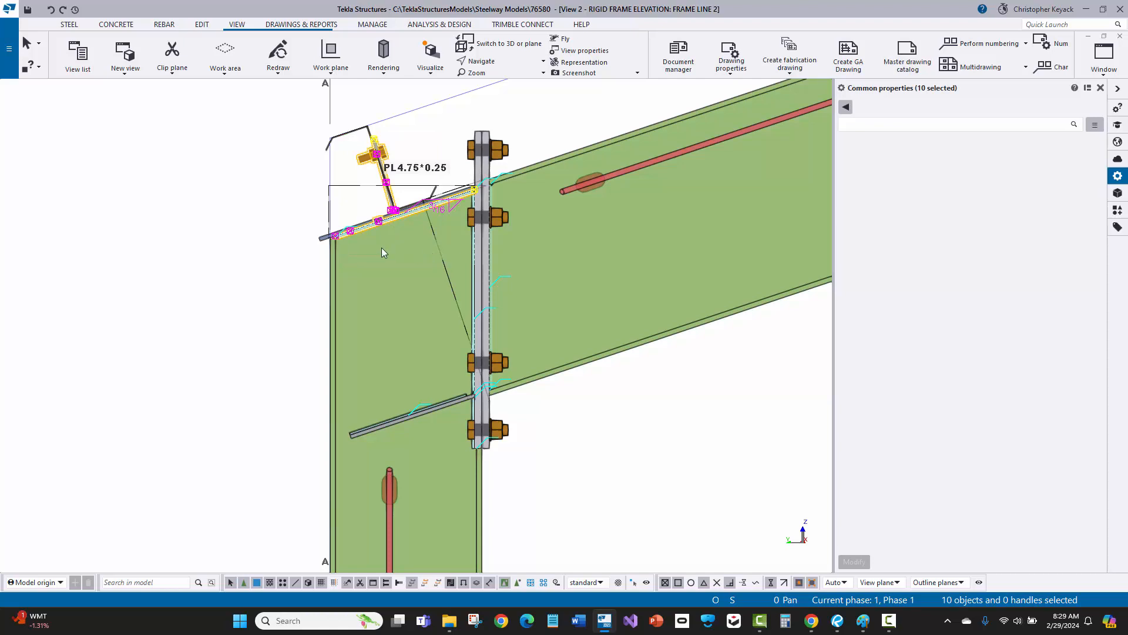
key("Escape")
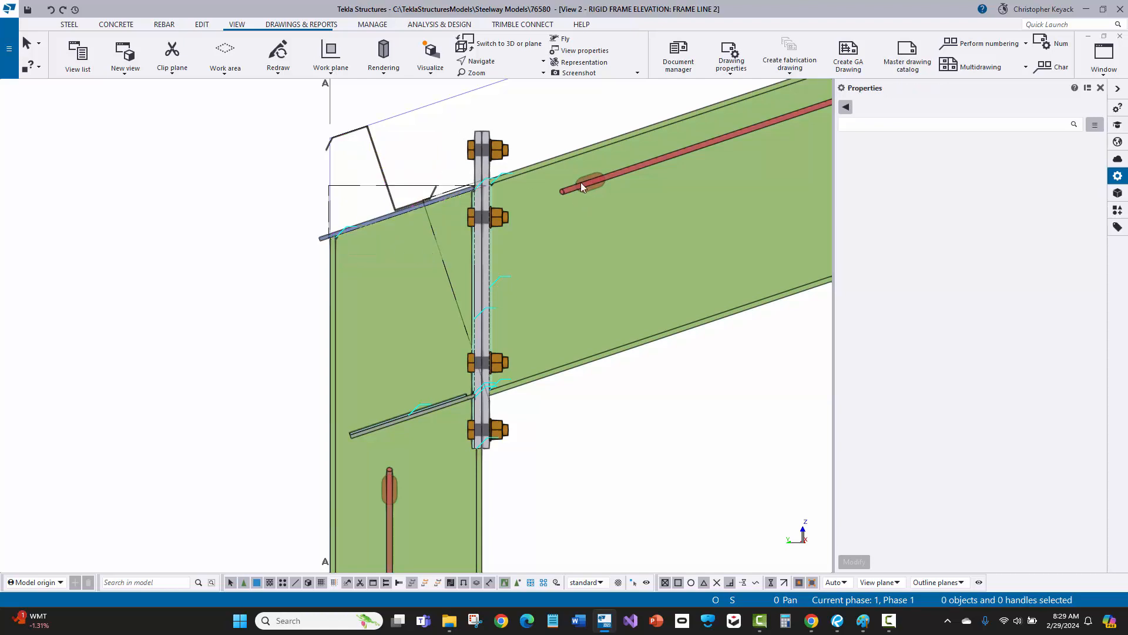
Delete the bolted end plates between column and rafter at grid A, and the column's sloped cap plate with its cut.
left_click_drag(456, 123, 532, 487)
key("Delete")
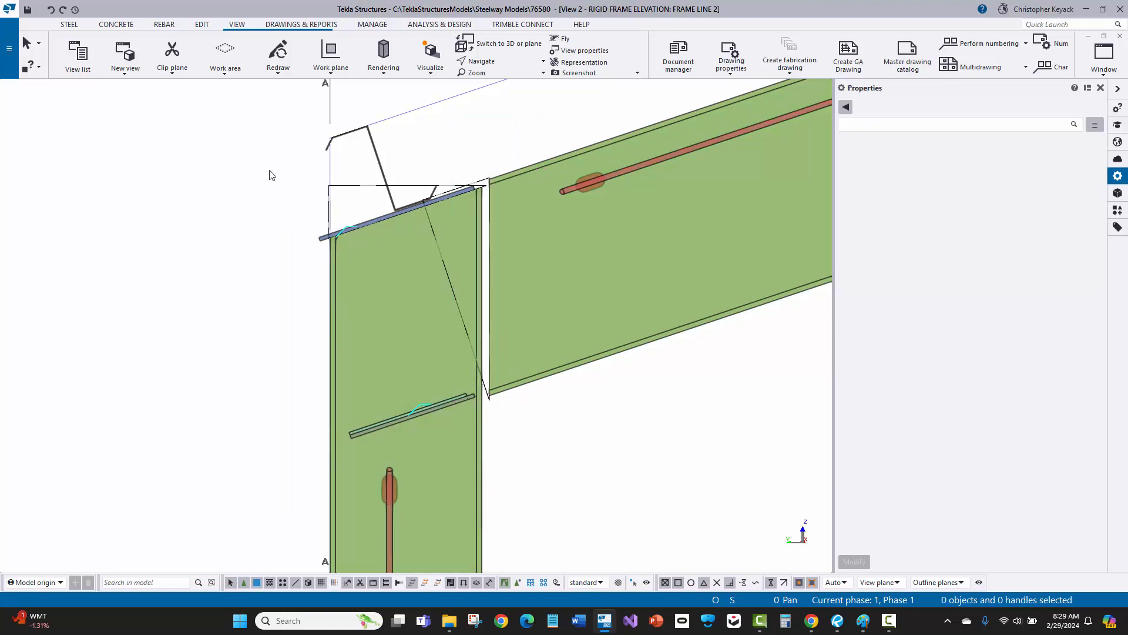
left_click_drag(269, 161, 511, 266)
key("Delete")
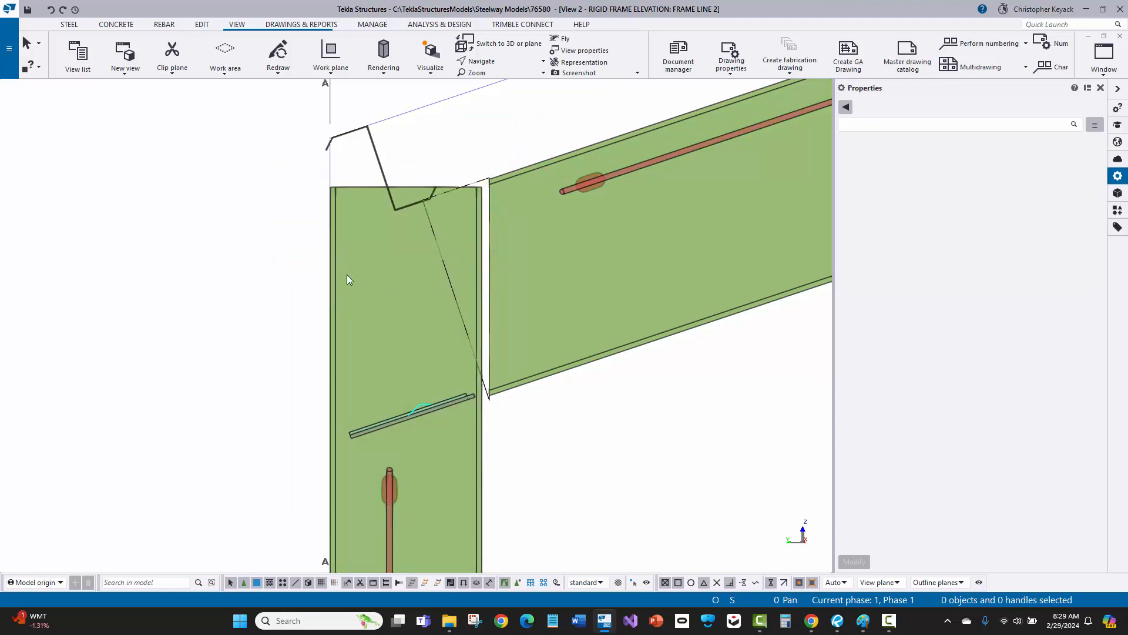
Delete the cut on the rafter's end and the sloped stiffener plates with their weld in the column at grid A.
left_click(438, 245)
key("Delete")
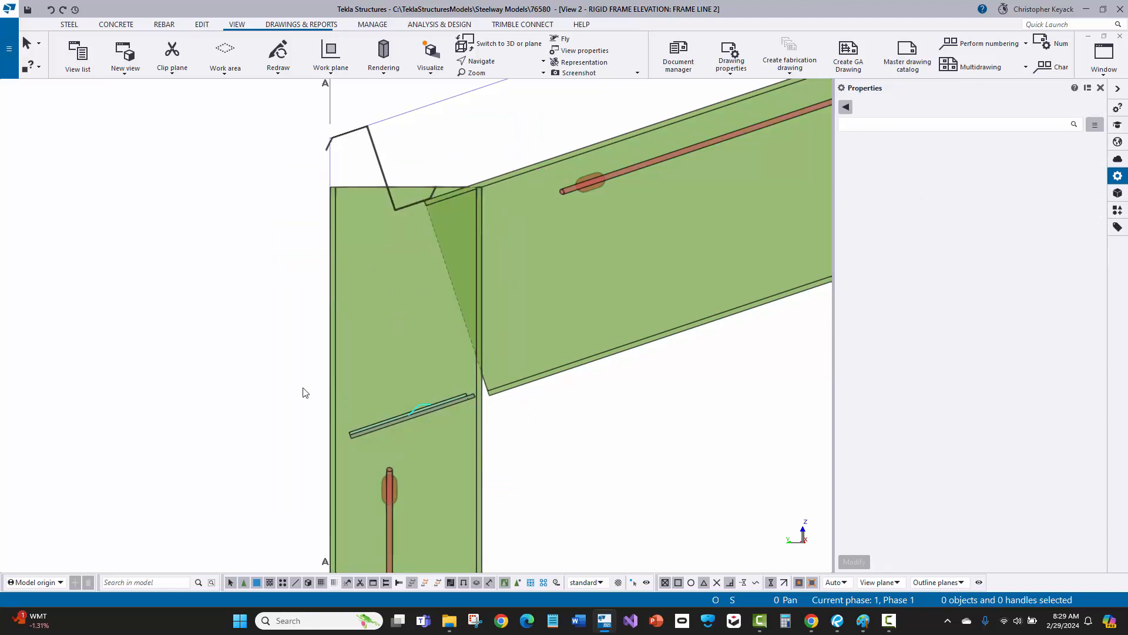
left_click_drag(303, 374, 494, 469)
key("Delete")
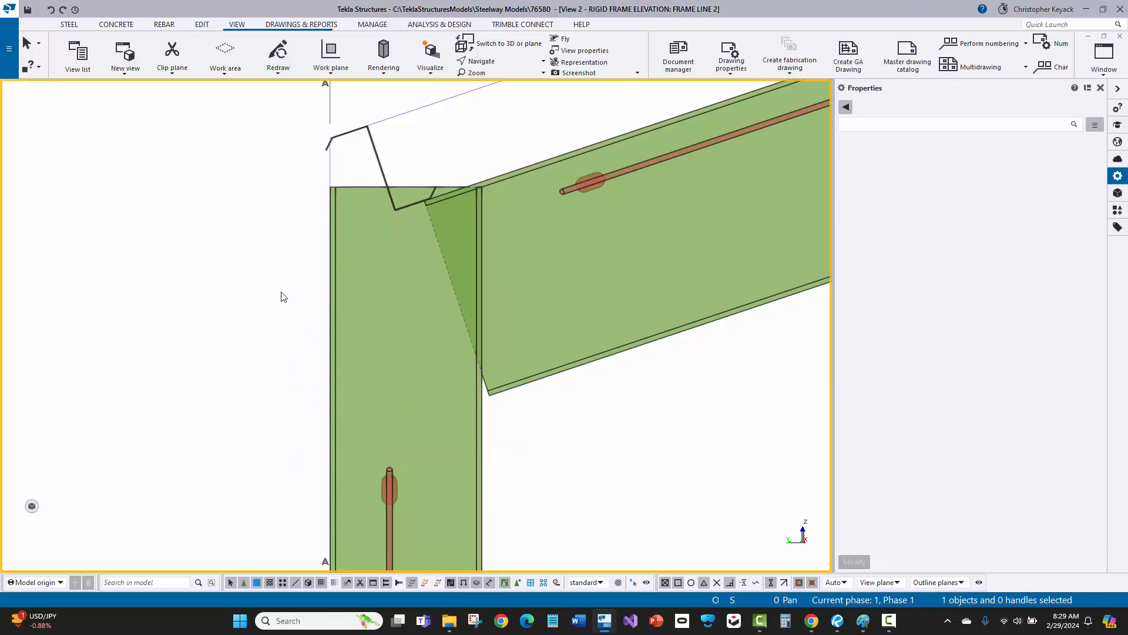
Search the applications and components for "lines" and apply the Const Lines component to the rafter at grid A.
middle_click_drag(271, 286, 294, 286)
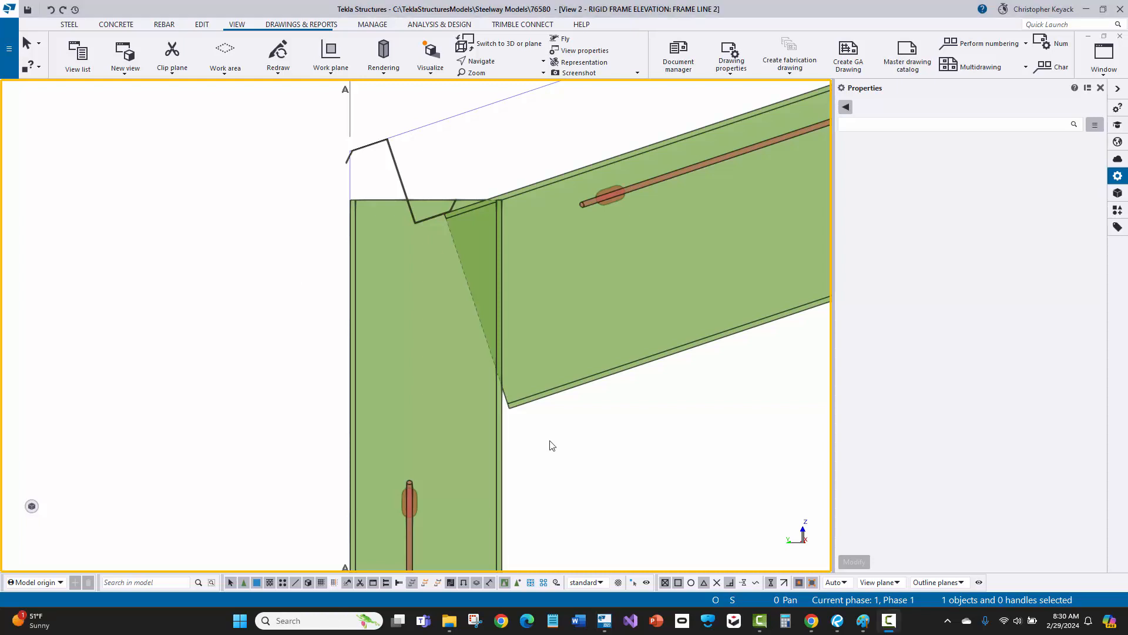
left_click(1117, 210)
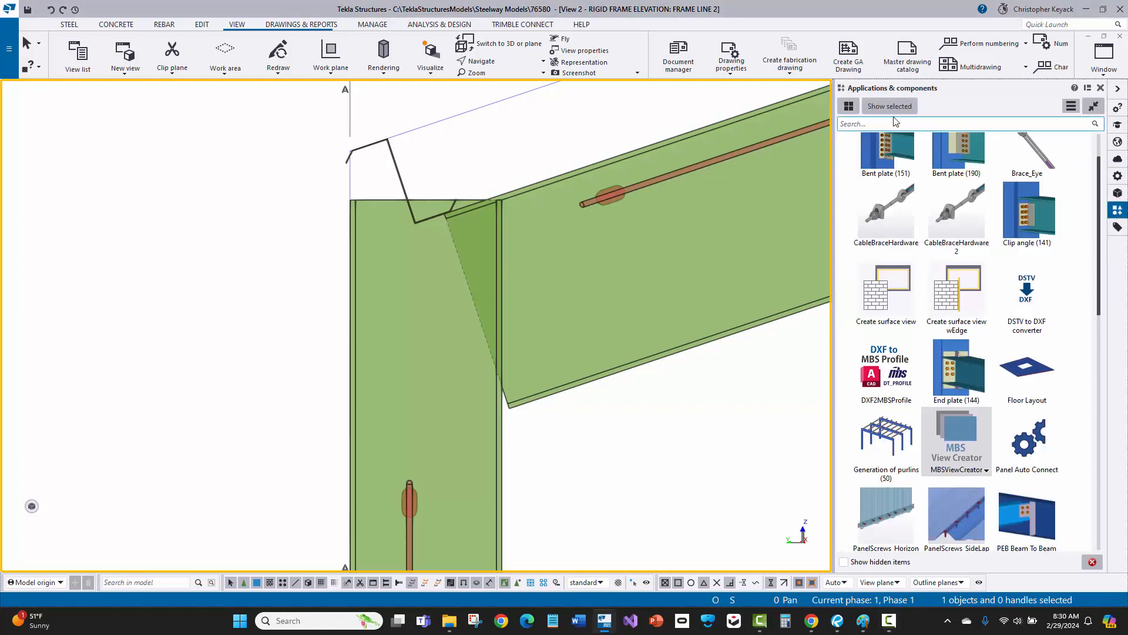
left_click(870, 124)
type("lines")
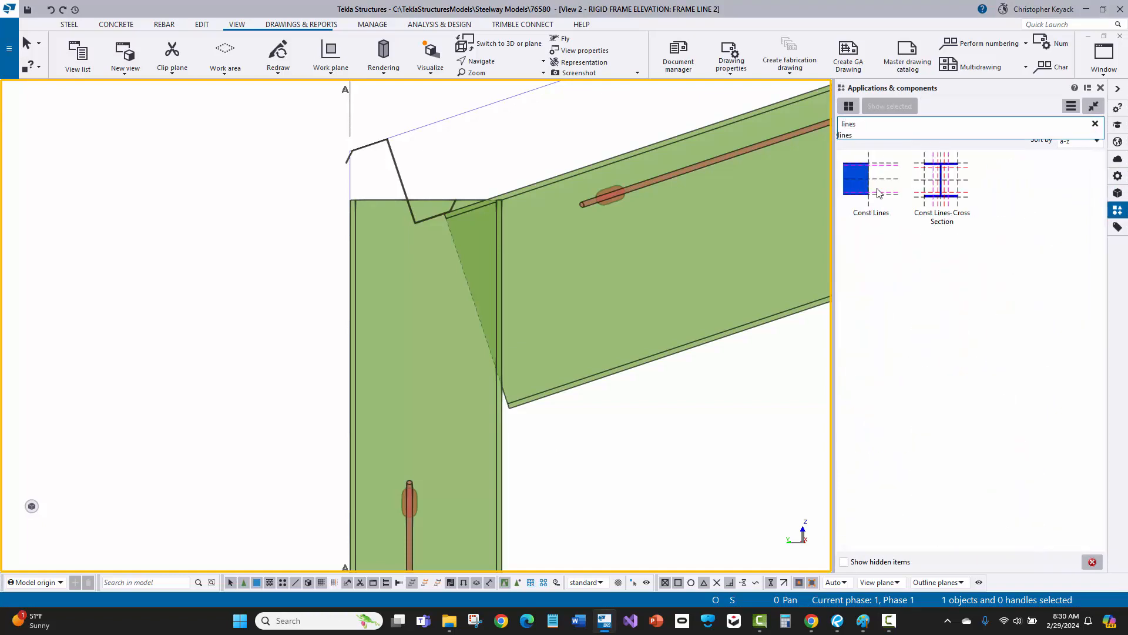
left_click(866, 184)
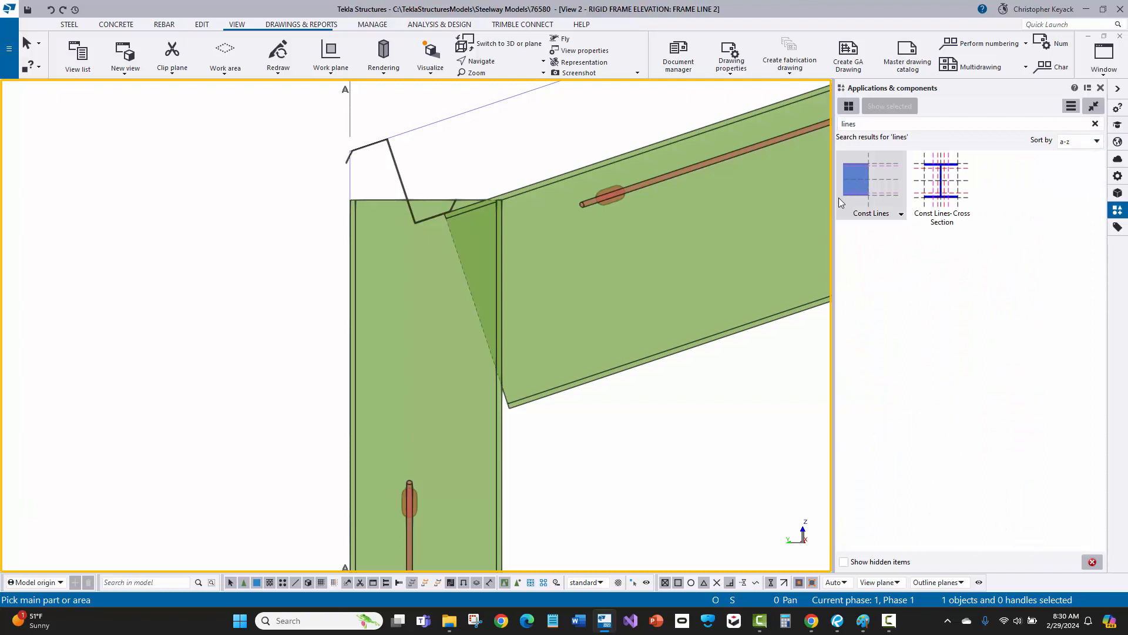
left_click(598, 376)
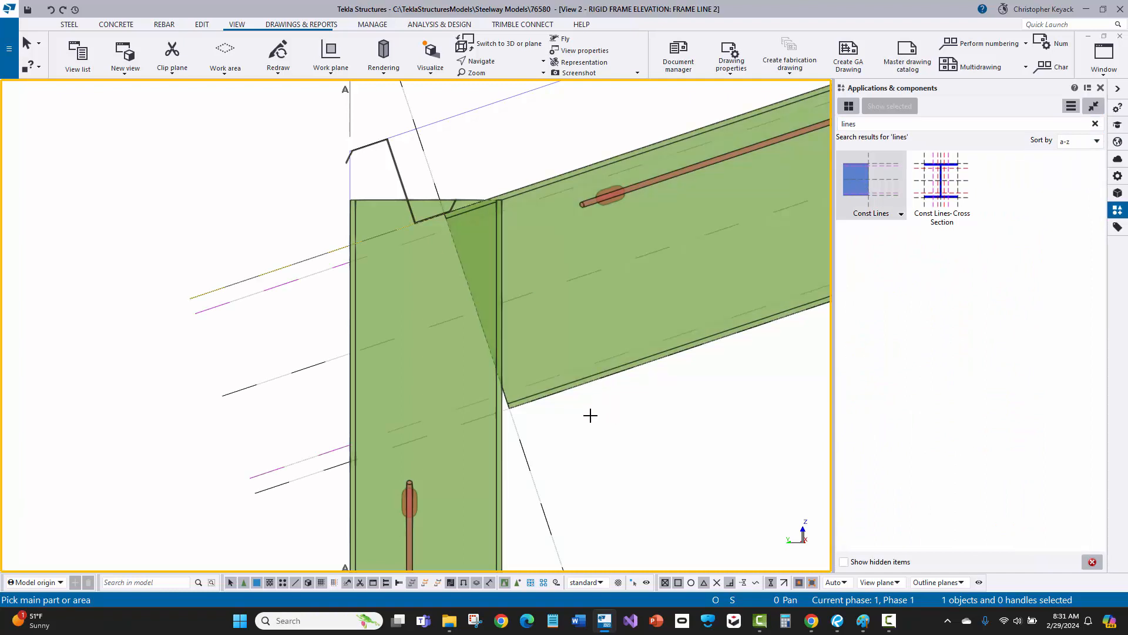
Apply the Const Lines component to the column at grid A and end the command.
left_click(491, 468)
right_click(636, 428)
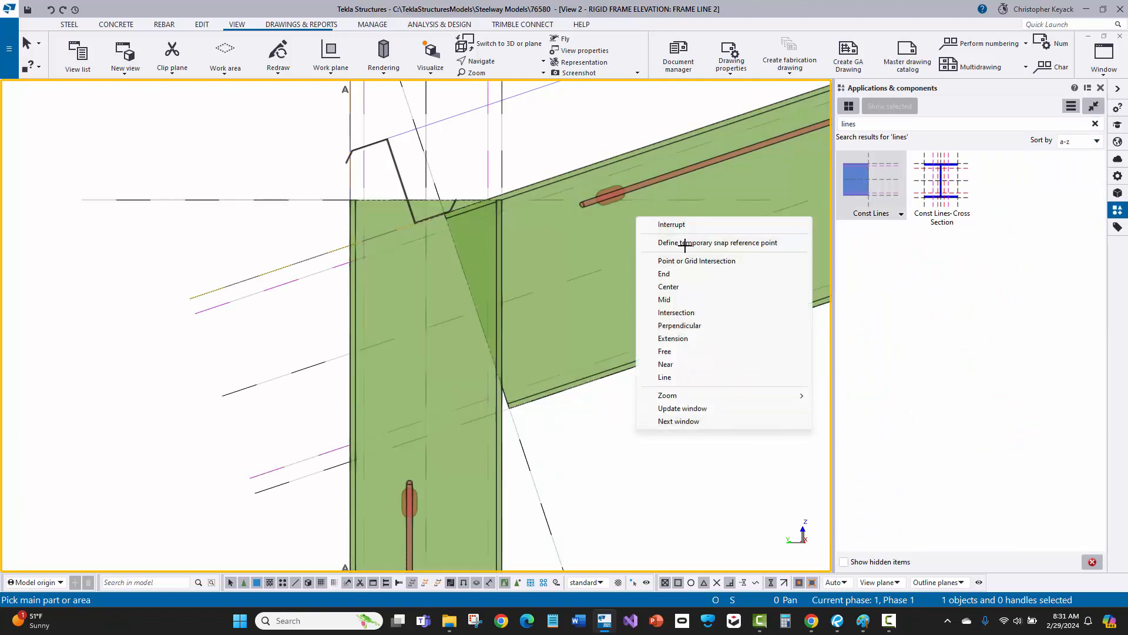
left_click(676, 225)
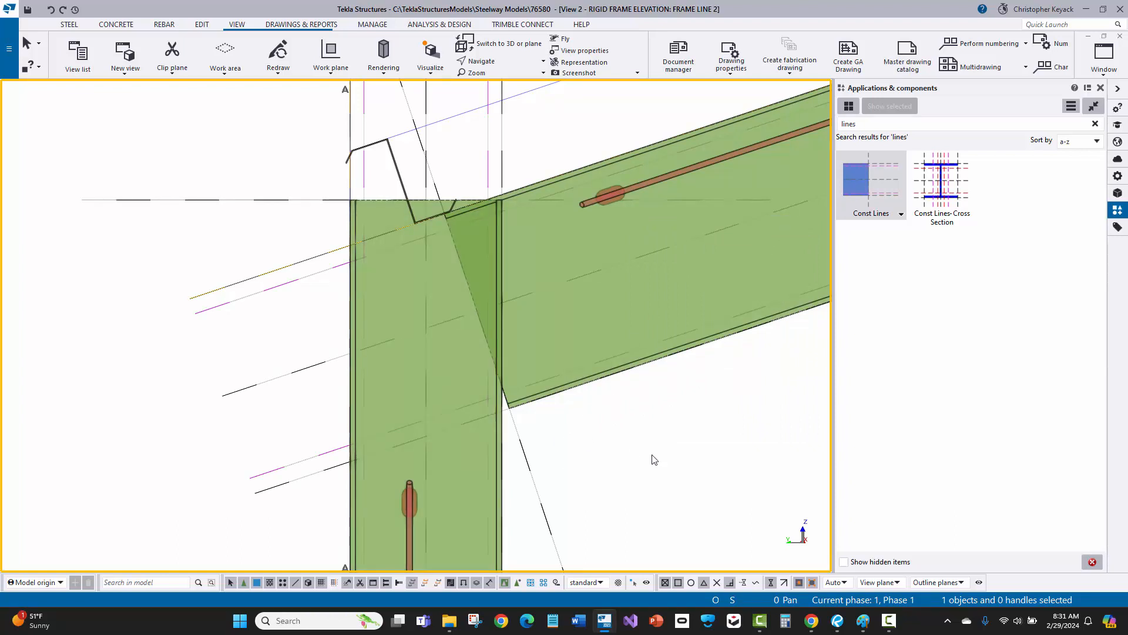
Fit the rafter's end to the column's outer flange face at grid A, starting the fitting line where the rafter's top construction line meets that face.
scroll(654, 459, "up", 2)
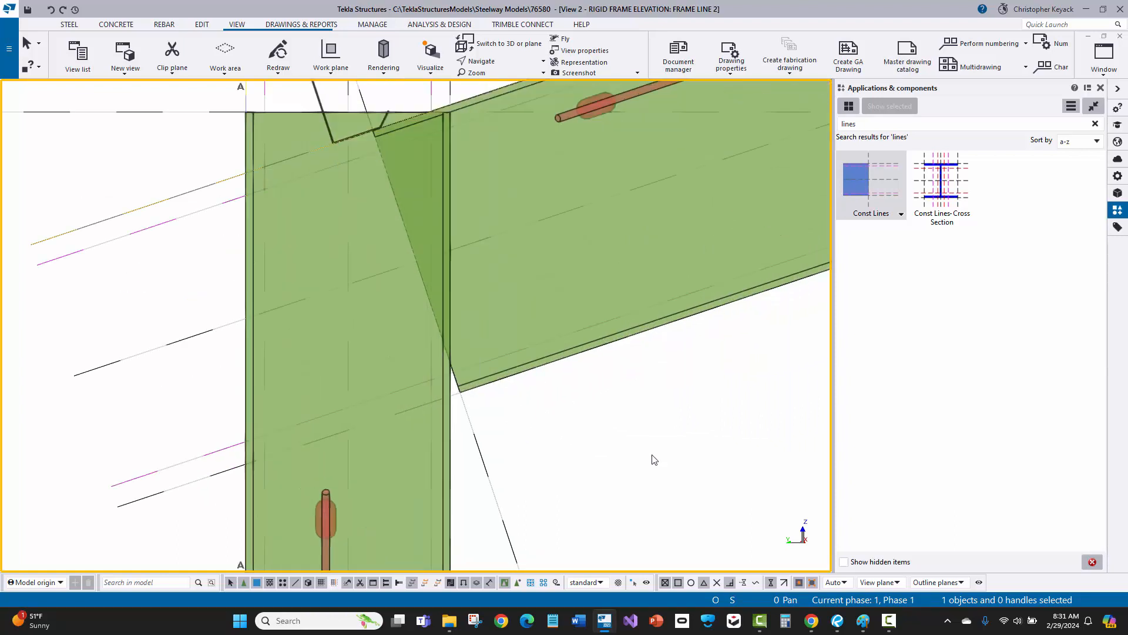
middle_click_drag(576, 457, 597, 466)
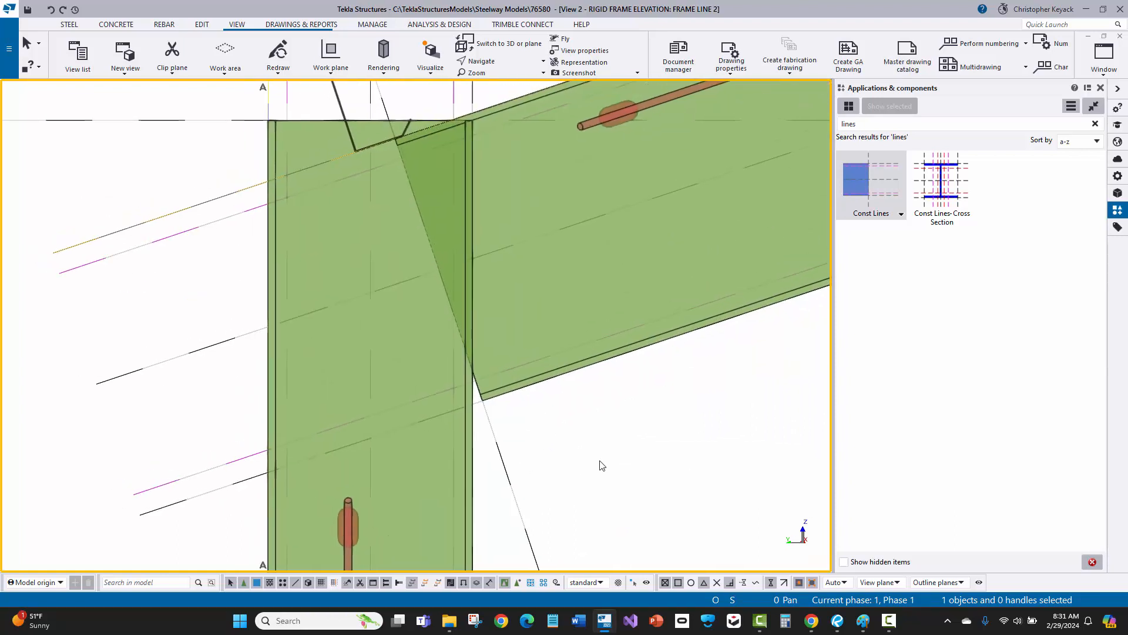
middle_click_drag(222, 354, 261, 349)
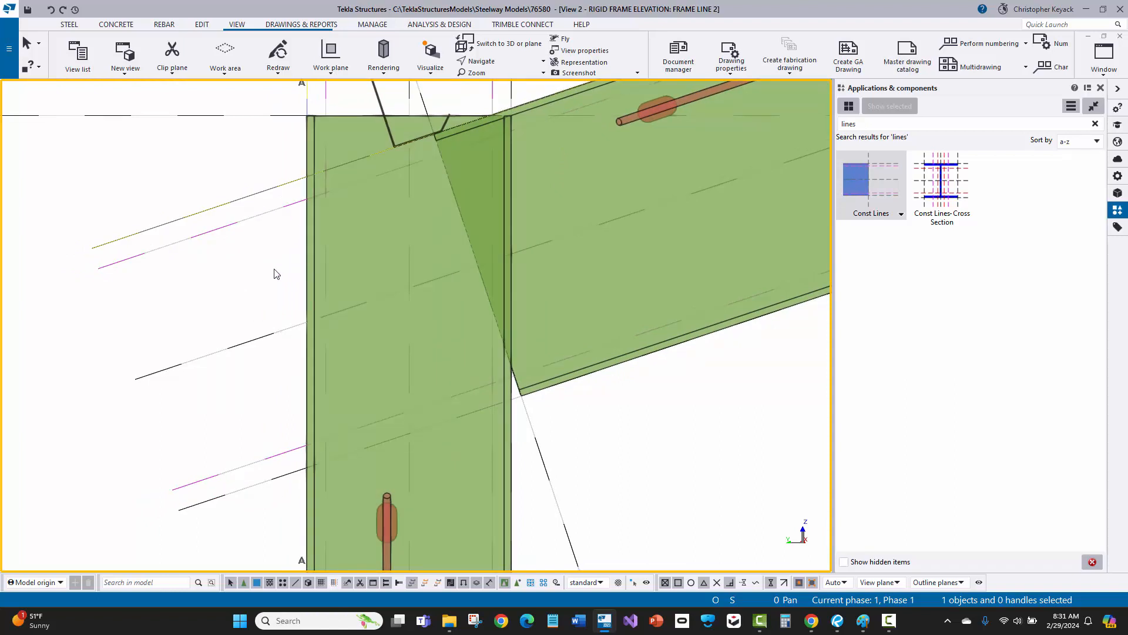
left_click(199, 26)
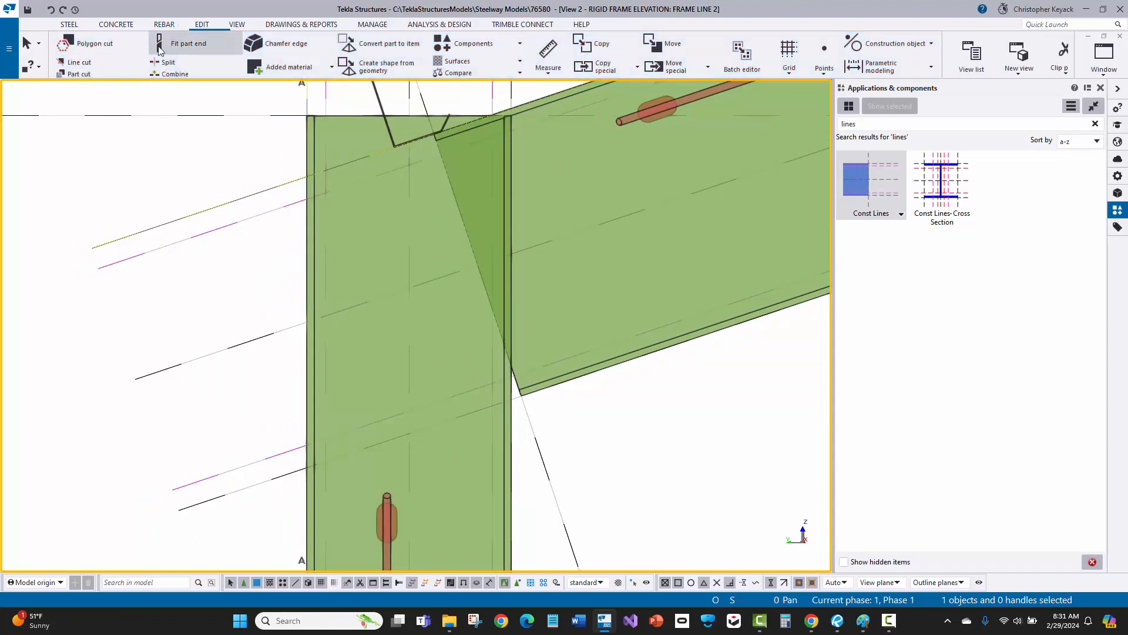
left_click(181, 43)
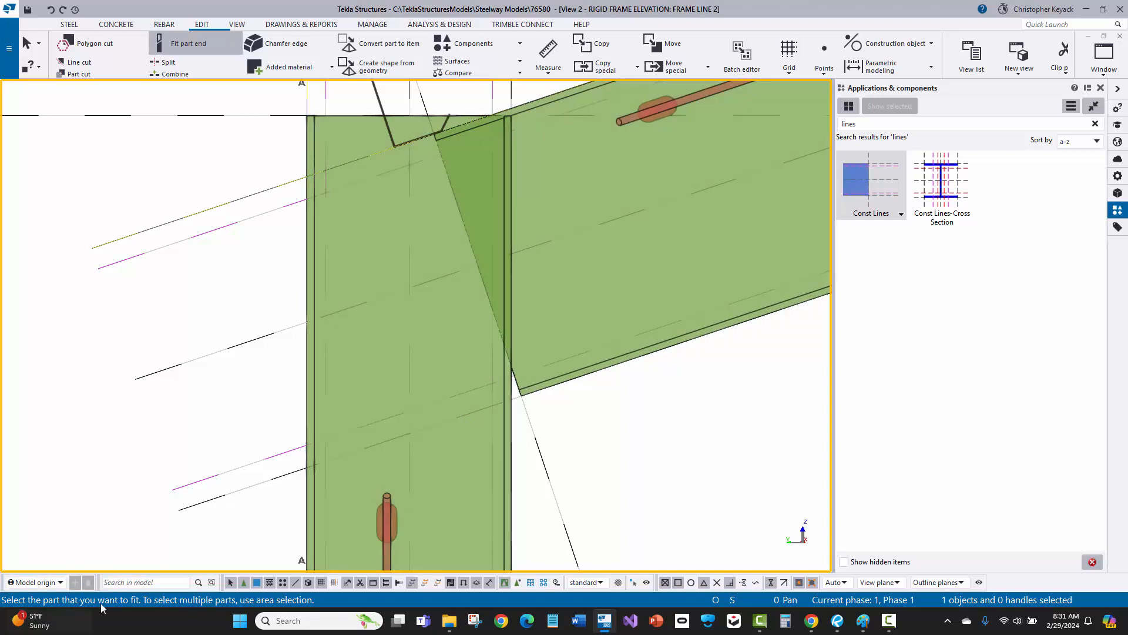
left_click(580, 371)
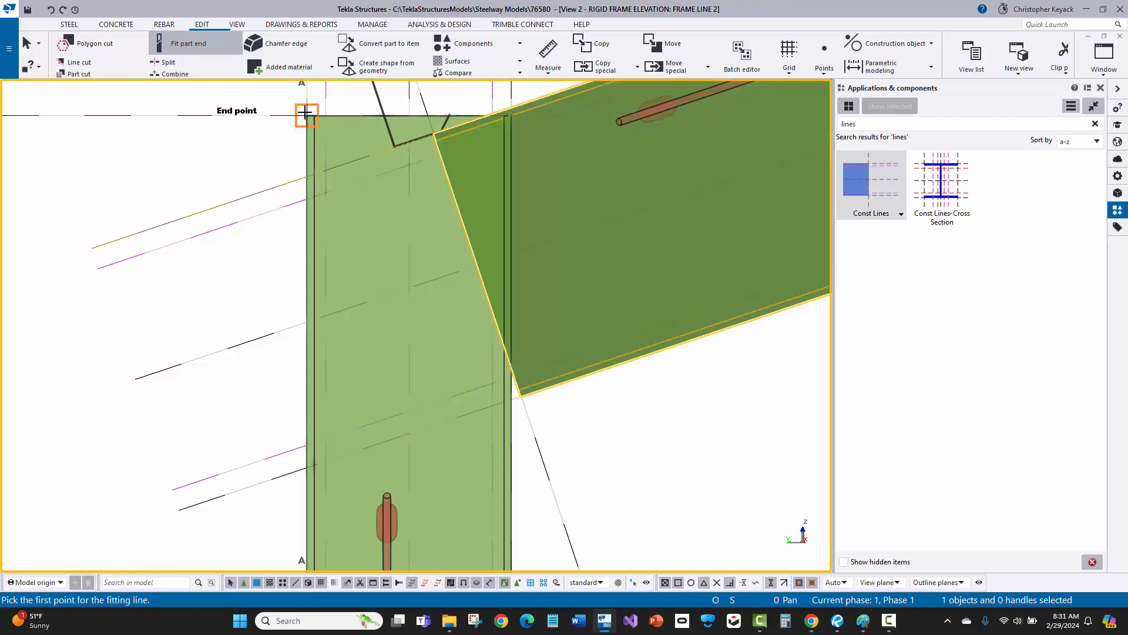
scroll(305, 156, "up", 3)
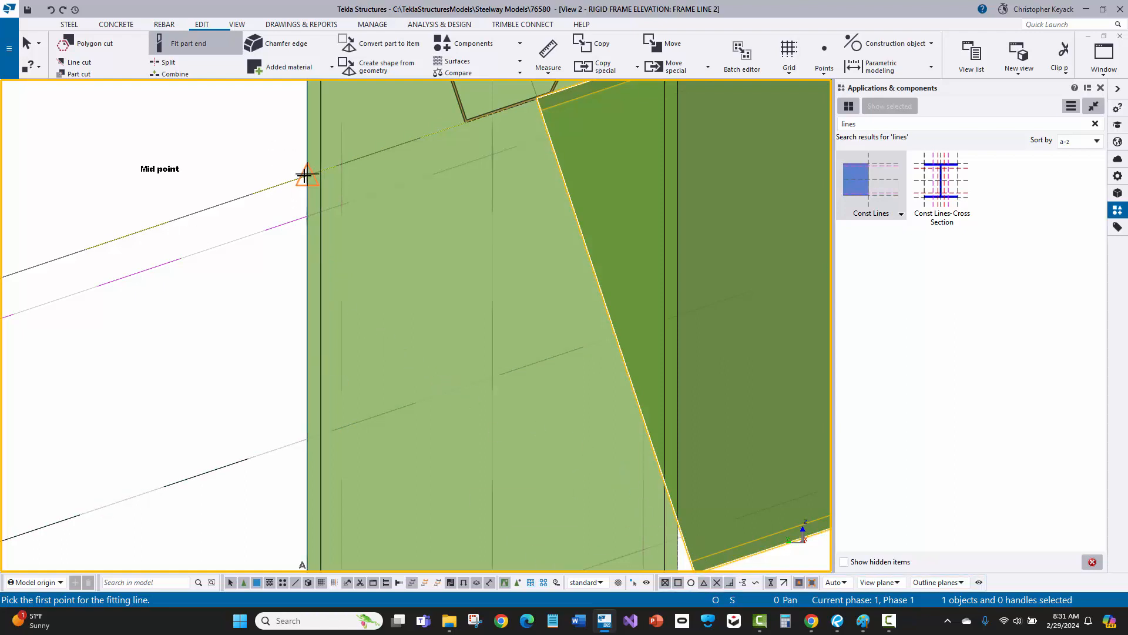
scroll(304, 175, "up", 1)
right_click(233, 135)
left_click(275, 229)
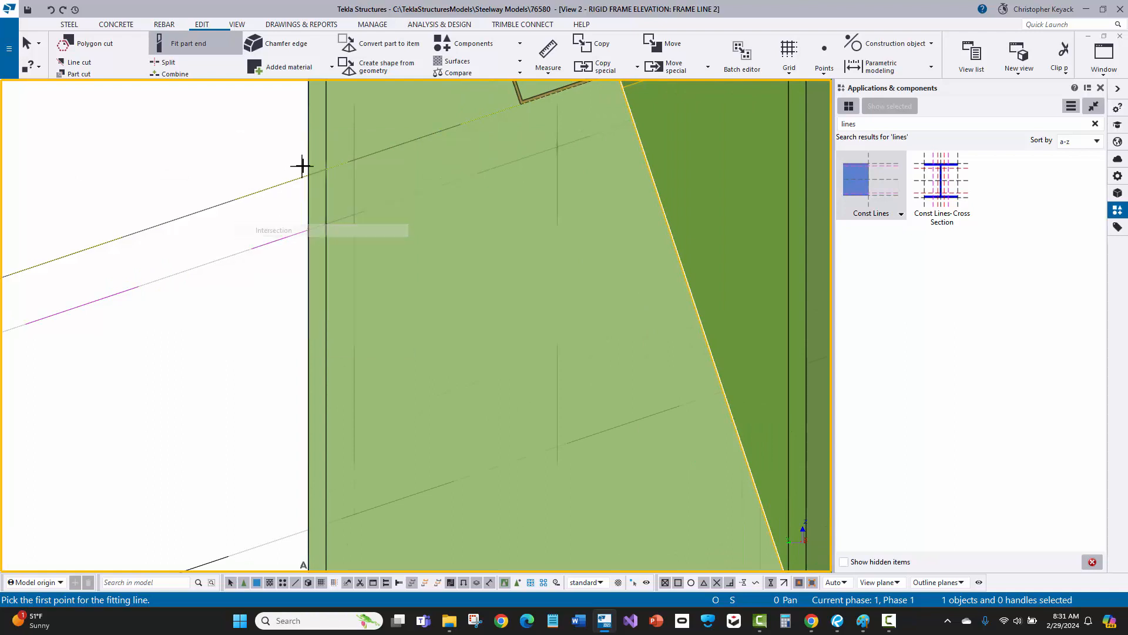
left_click(306, 175)
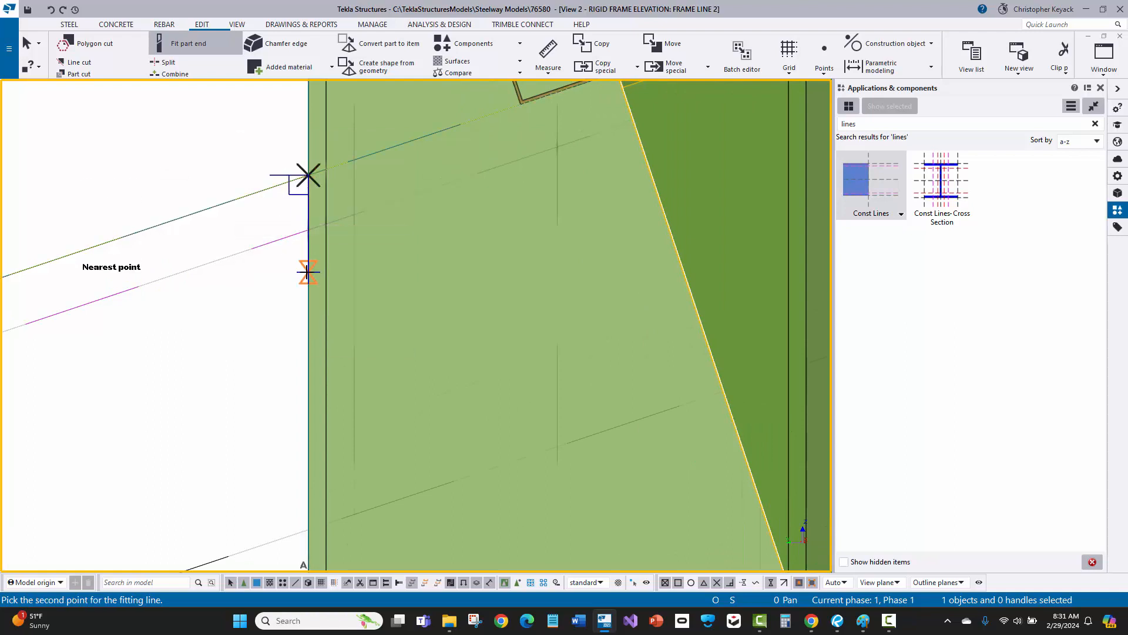
left_click(305, 270)
right_click(223, 207)
left_click(246, 212)
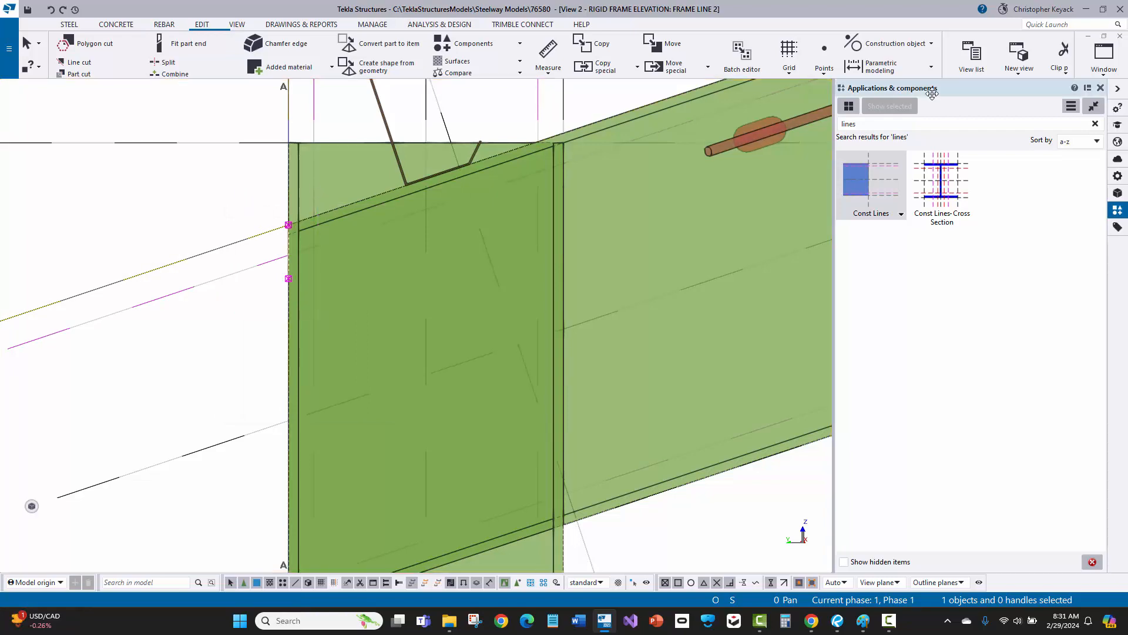
Tile the elevation and 3D views vertically and set the 3D rotation point at the frame line 2 knee joint at grid A.
left_click(1104, 54)
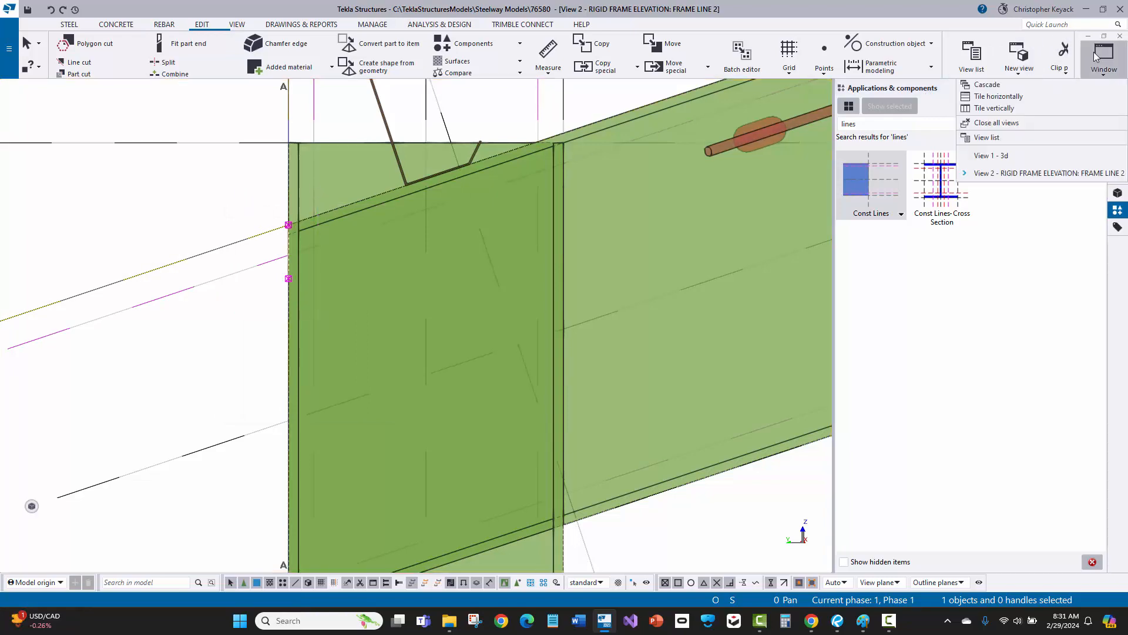
left_click(999, 108)
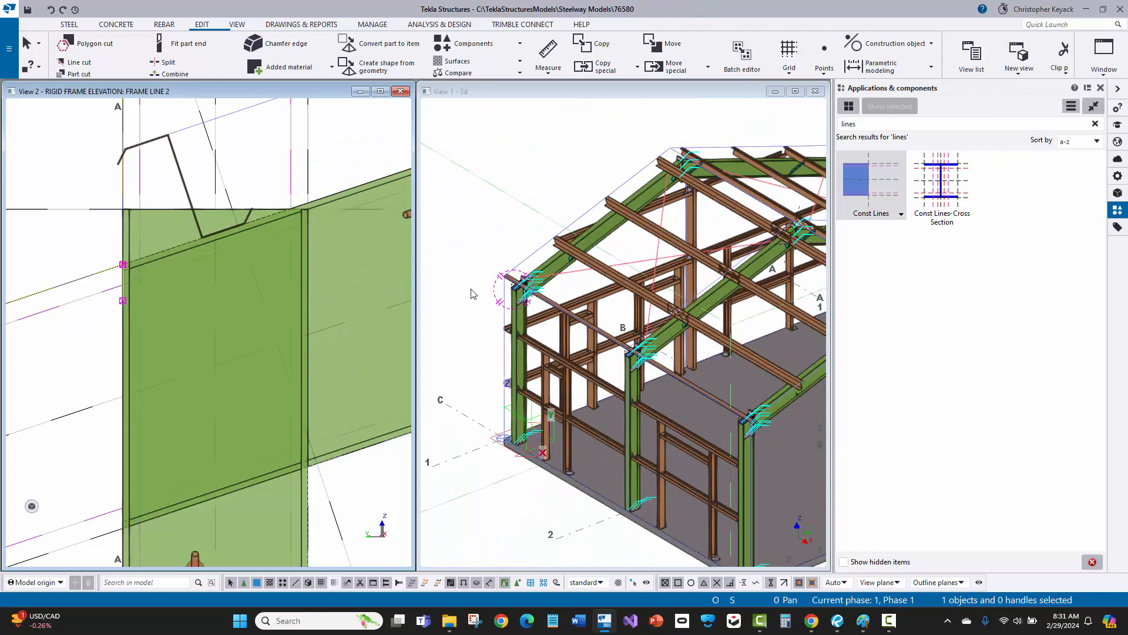
scroll(476, 296, "down", 3)
left_click(186, 193)
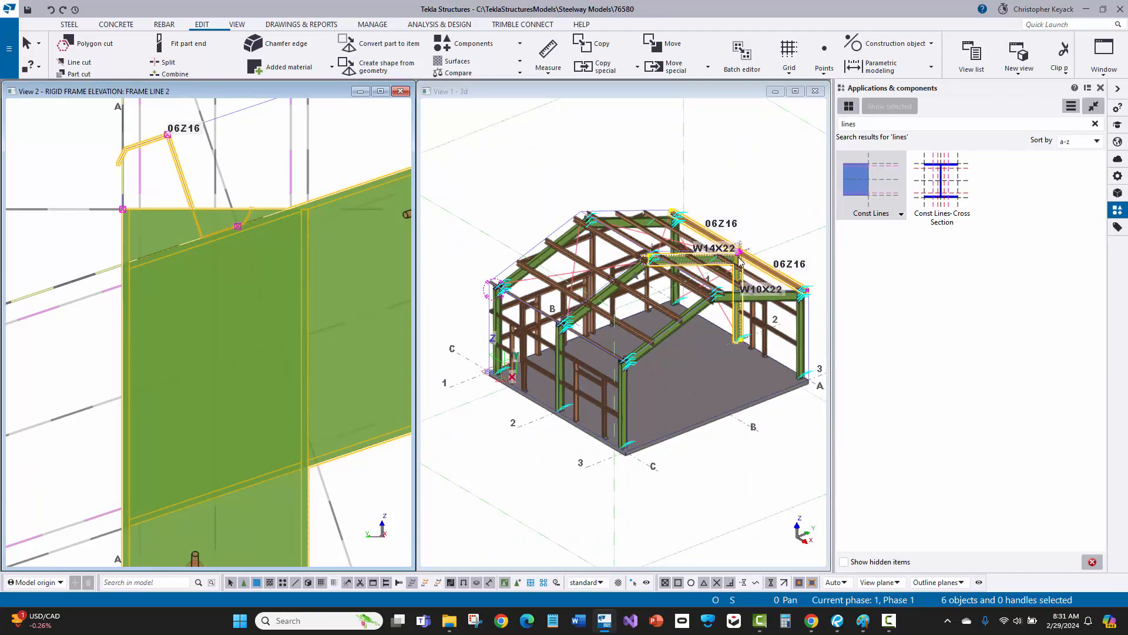
scroll(739, 261, "up", 5)
left_click(721, 229)
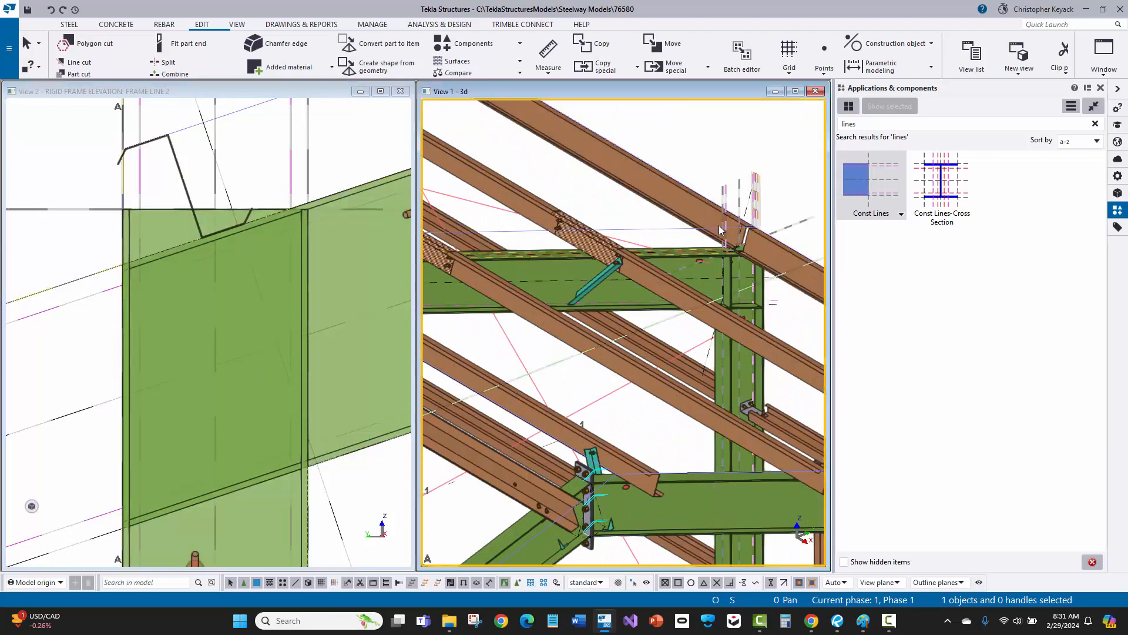
key("v")
left_click(735, 253)
middle_click_drag(652, 257, 890, 287, "ctrl")
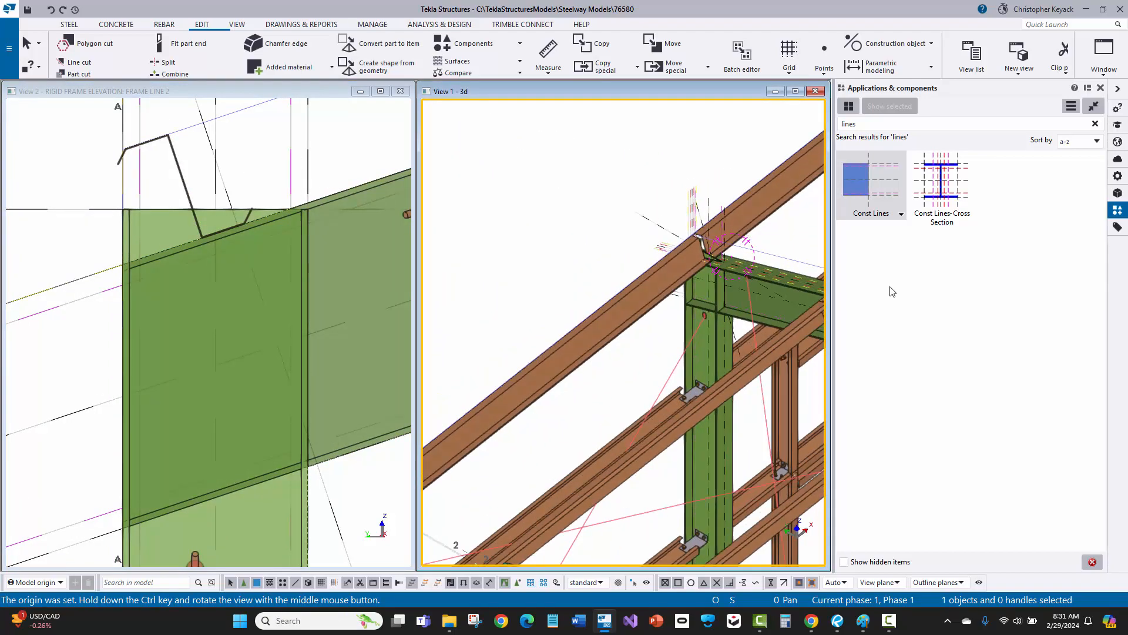
scroll(684, 284, "up", 4)
middle_click_drag(592, 327, 752, 298, "ctrl")
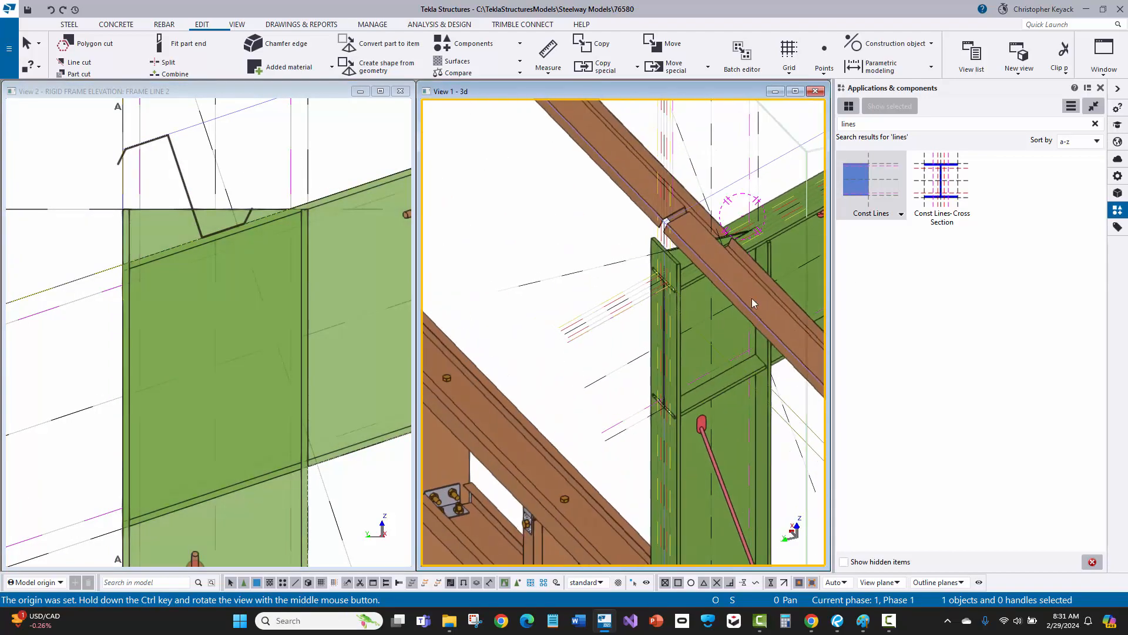
Move the rafter's end fitting 0.375 in horizontally inward from the column's outer face and expand the view depth to include it.
left_click_drag(87, 245, 141, 332)
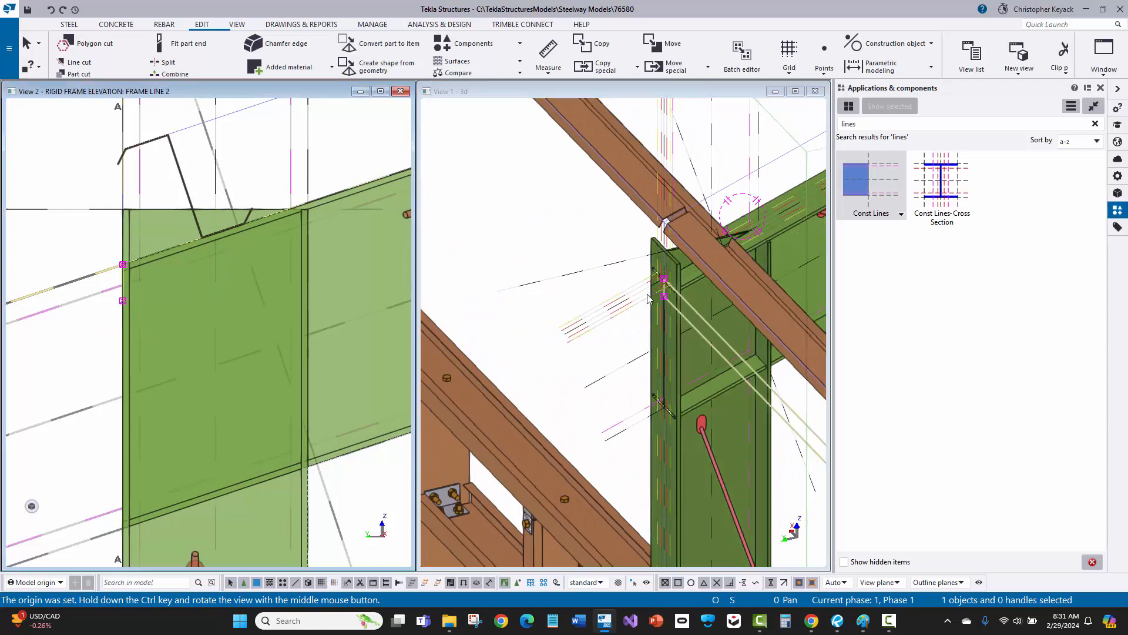
scroll(647, 299, "down", 1)
middle_click_drag(663, 330, 564, 332, "ctrl")
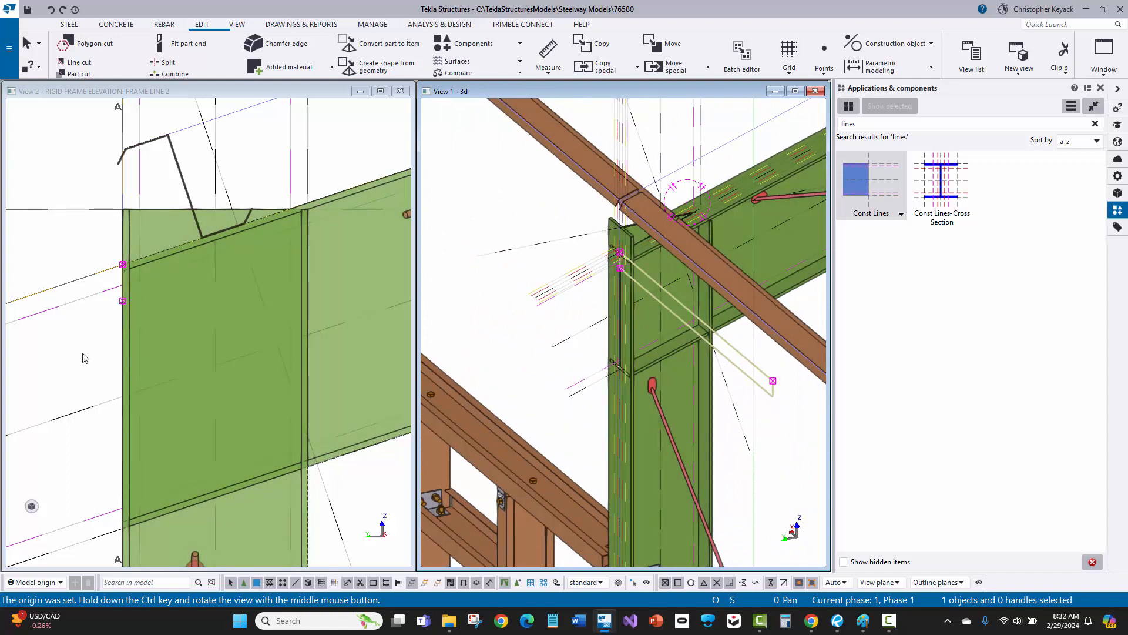
scroll(85, 357, "up", 3)
right_click(162, 276)
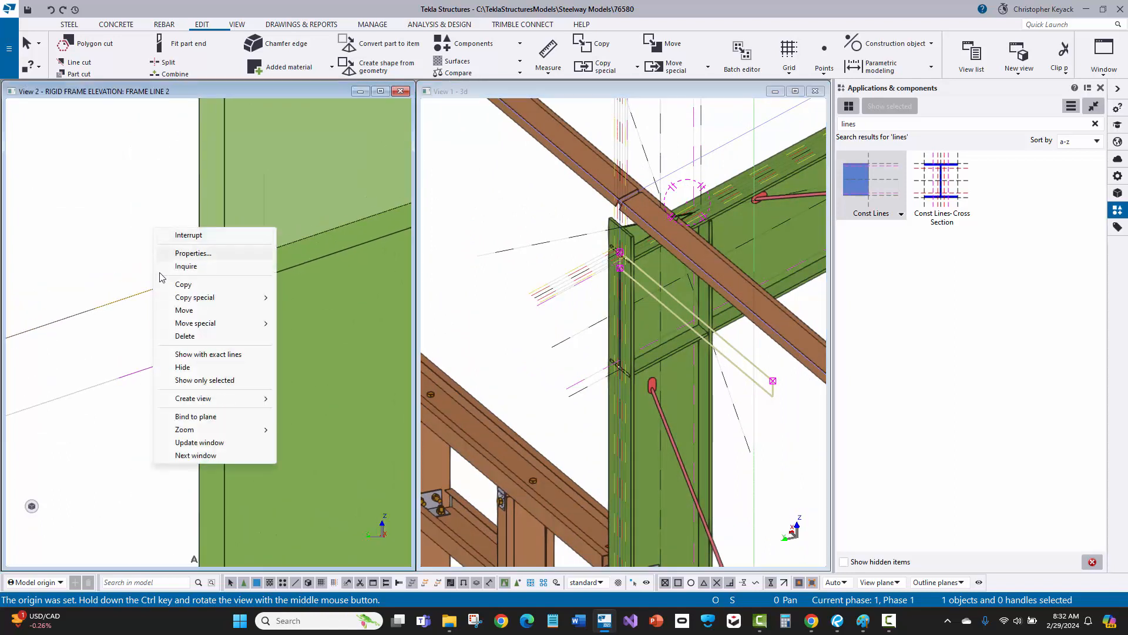
left_click(184, 310)
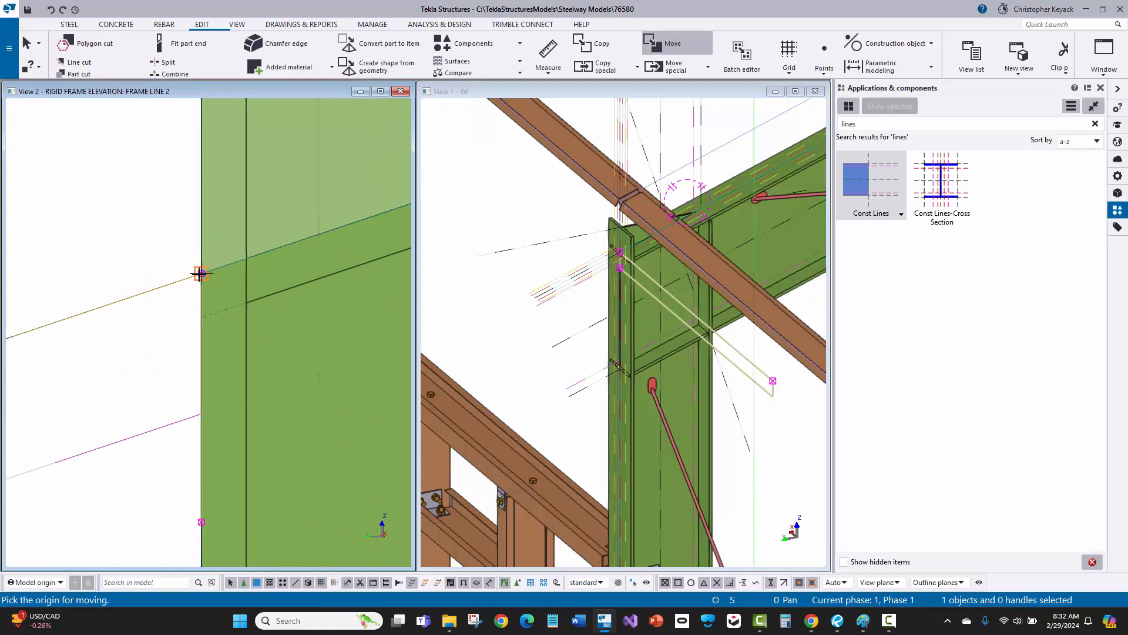
left_click(200, 273)
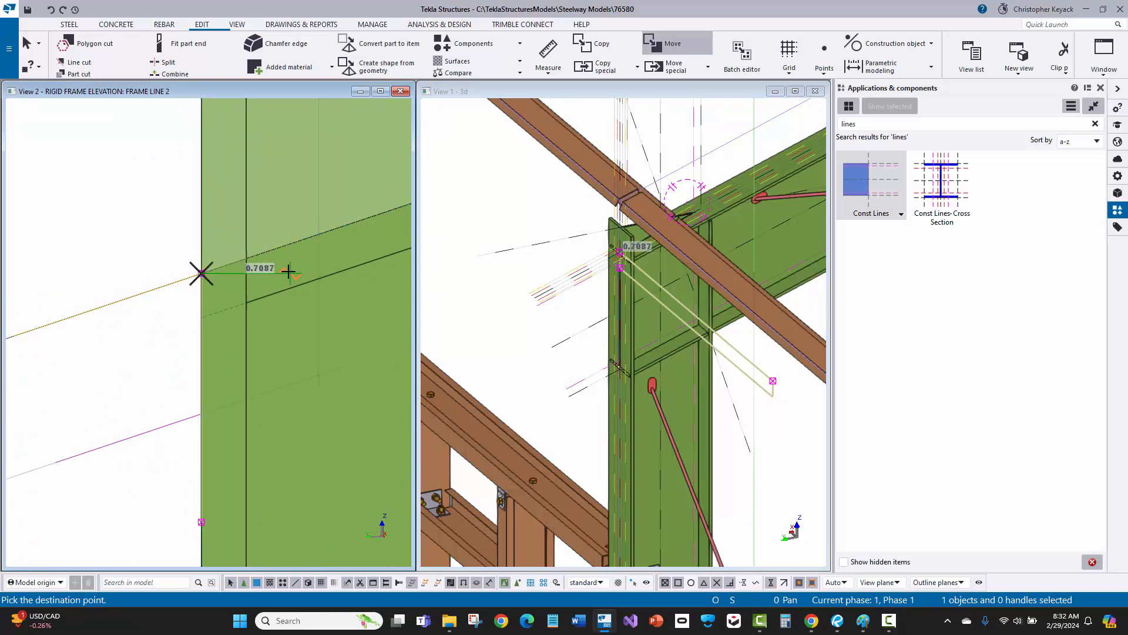
type("0.37")
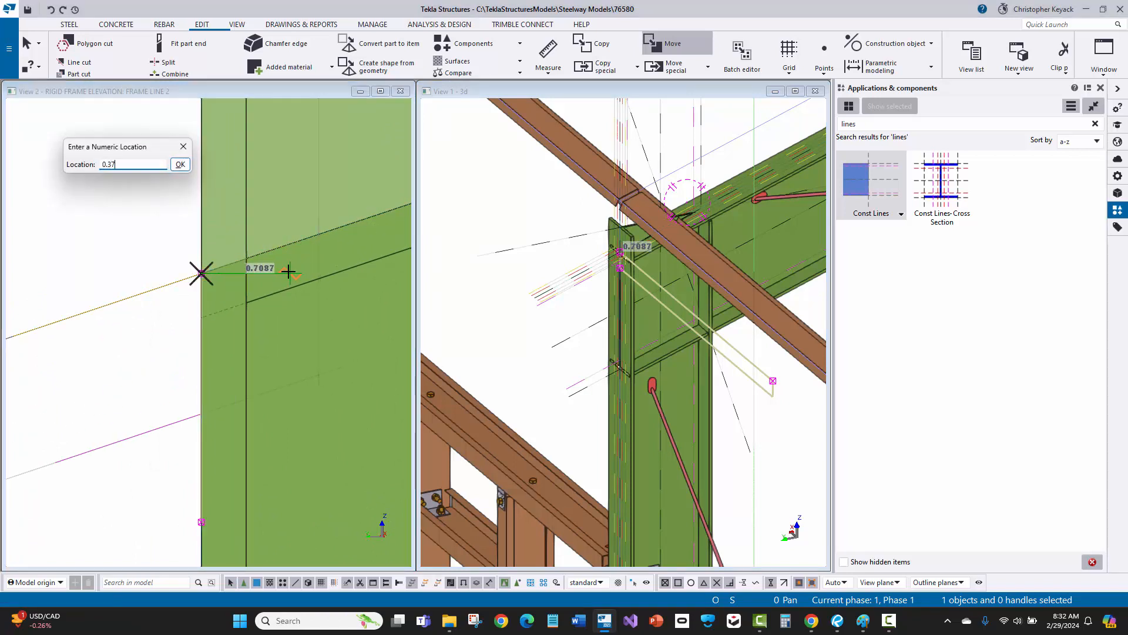
type("5")
key("Return")
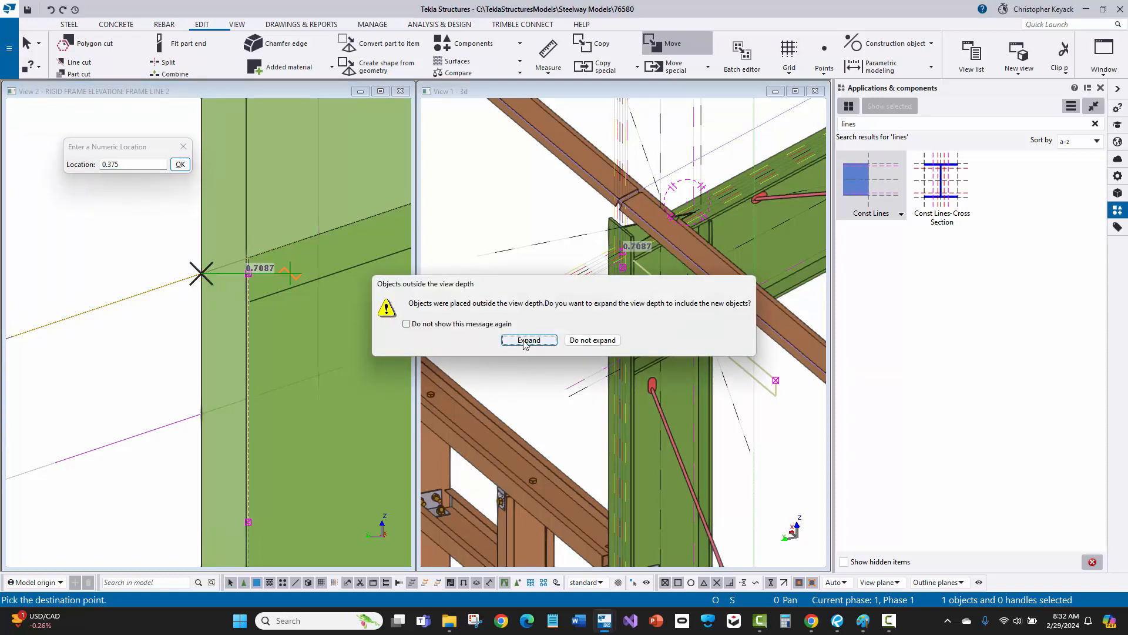
left_click(528, 341)
scroll(33, 306, "up", 10)
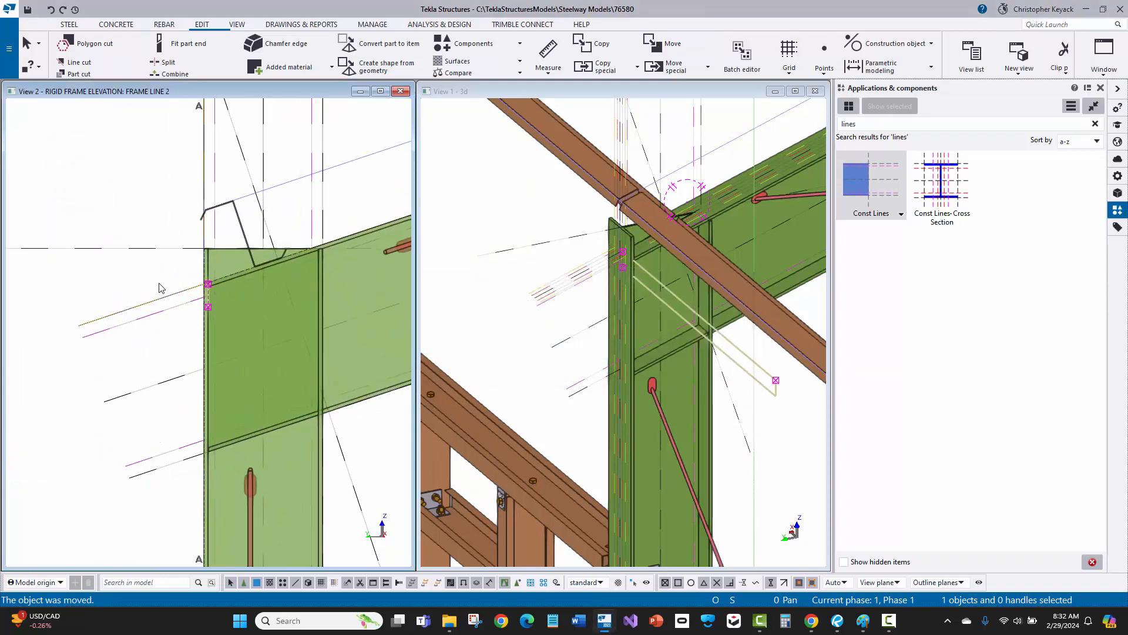
scroll(247, 332, "up", 1)
middle_click_drag(238, 334, 235, 274)
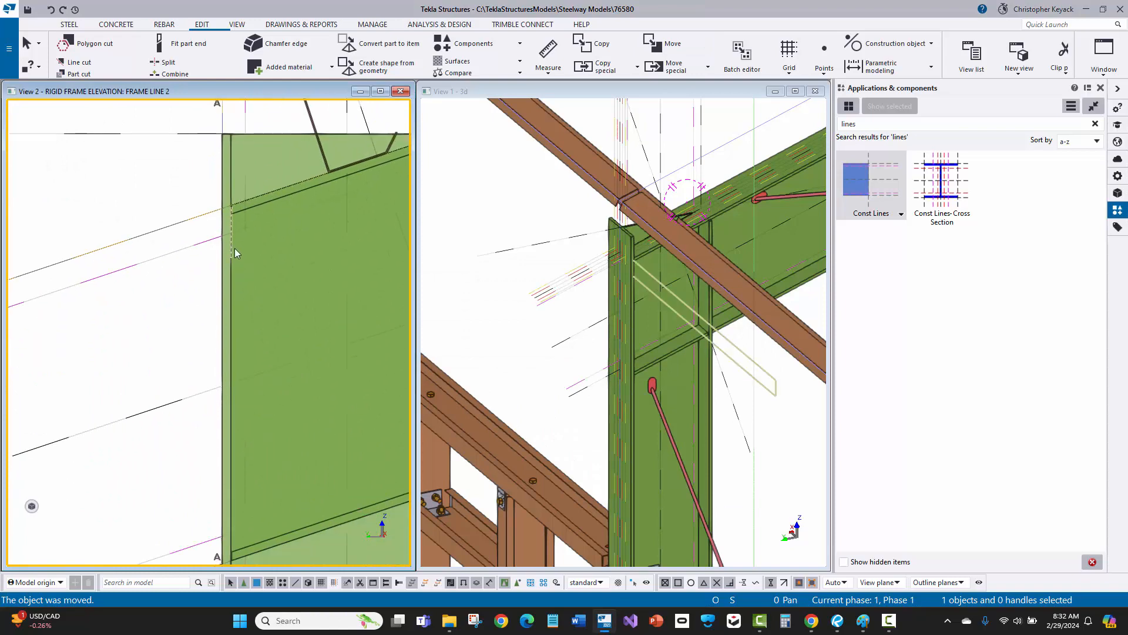
scroll(231, 213, "up", 1)
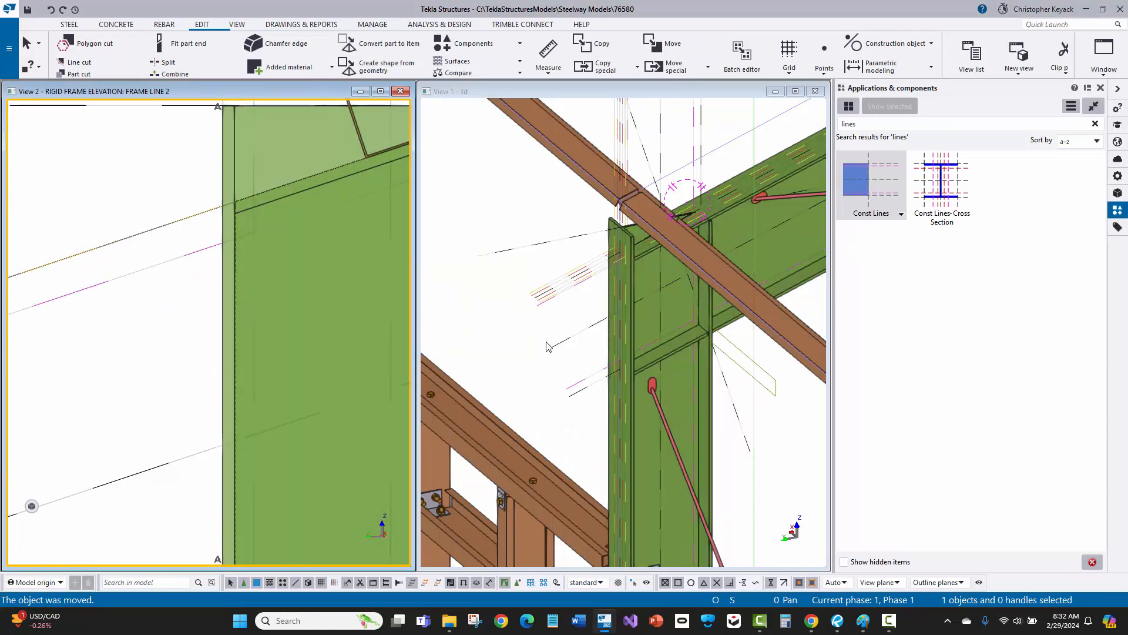
Examine the end plate's properties and the available contour plate presets on an adjacent frame's intact knee connection.
scroll(547, 346, "down", 2)
scroll(561, 177, "up", 5)
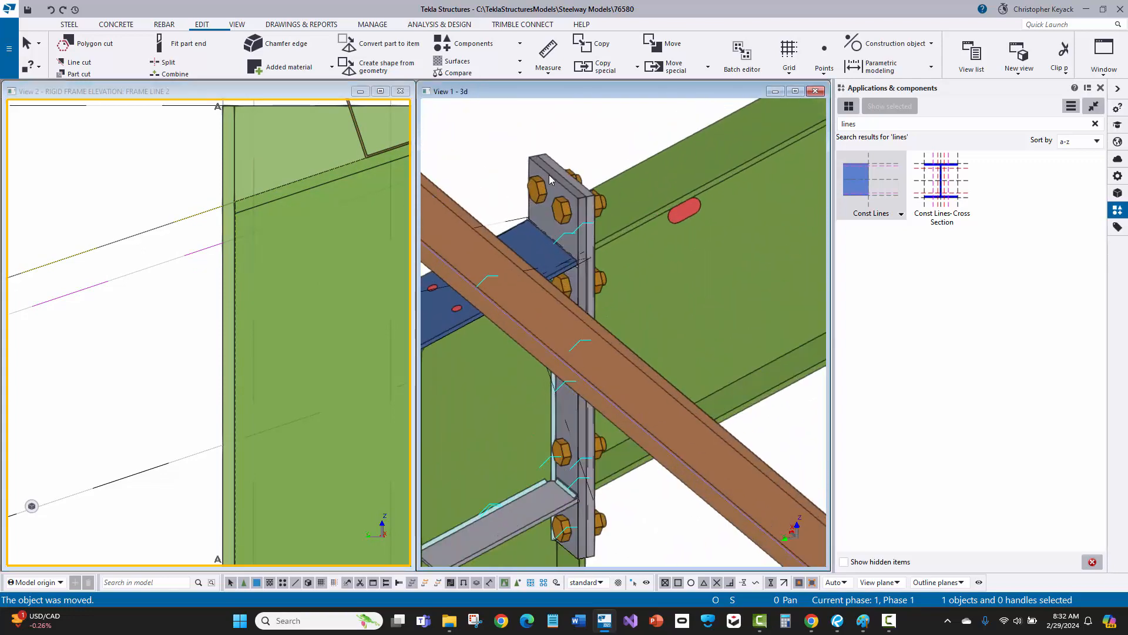
double_click(549, 174)
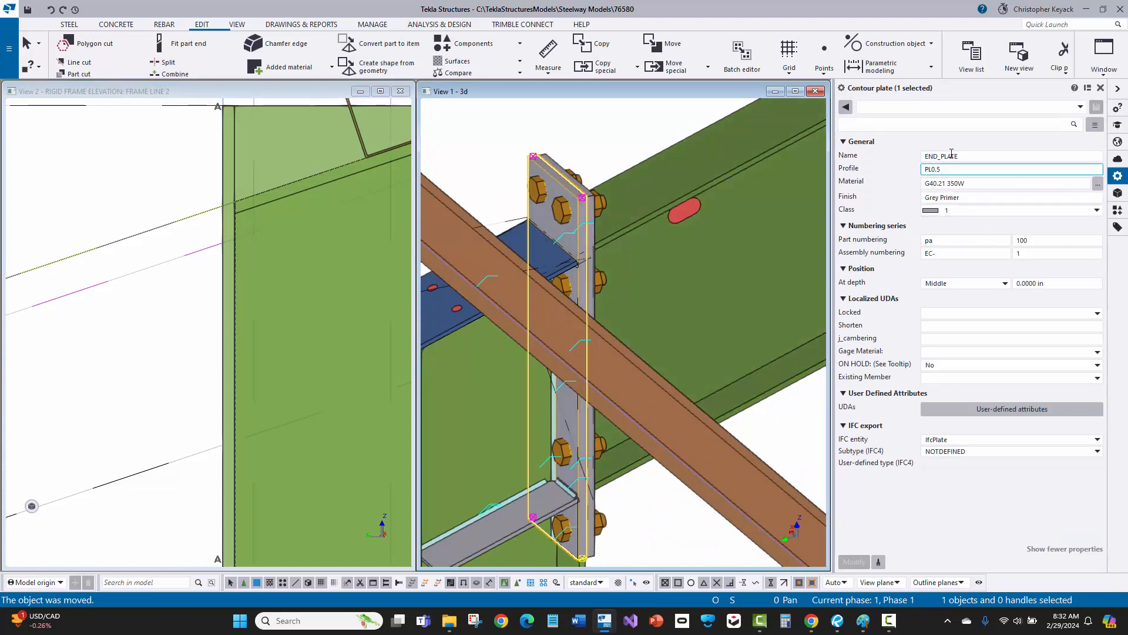
left_click(970, 110)
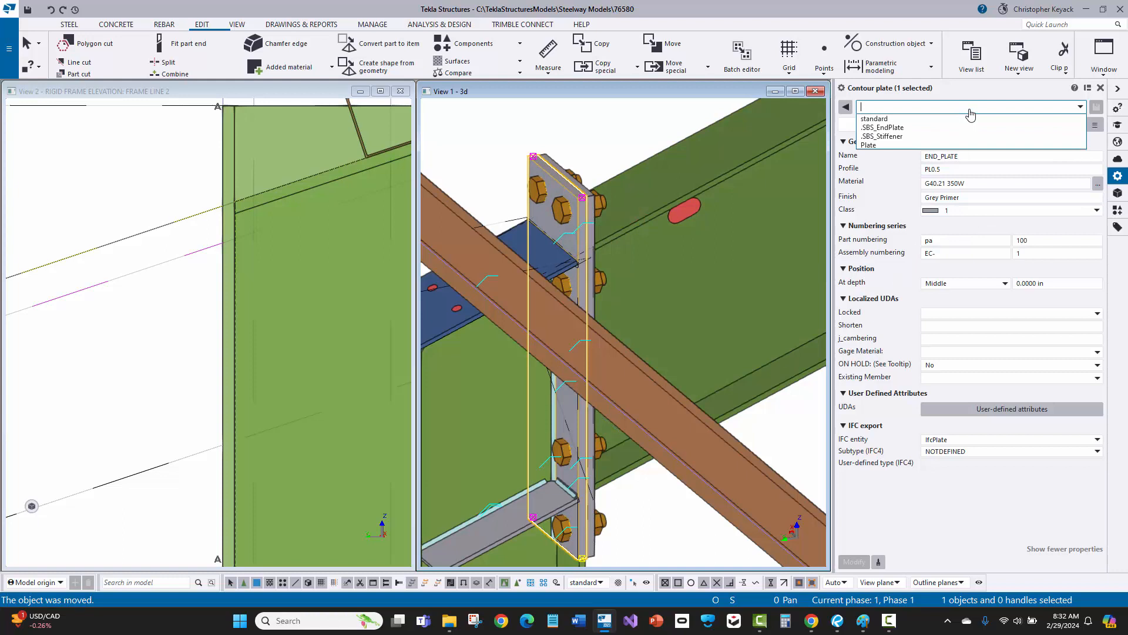
left_click(922, 108)
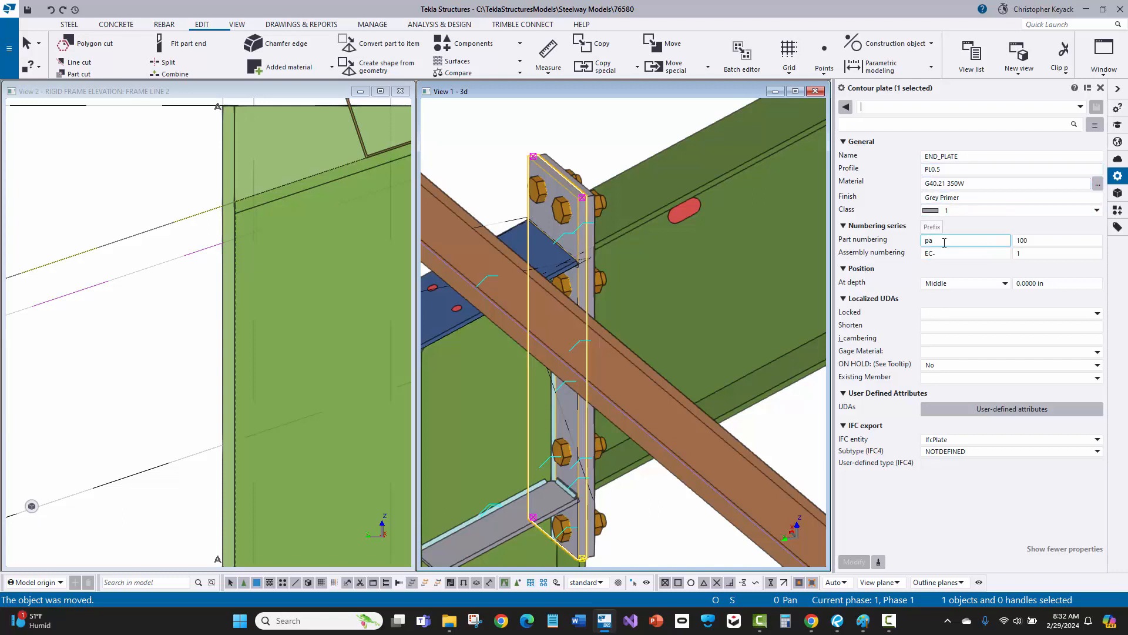
left_click(486, 281)
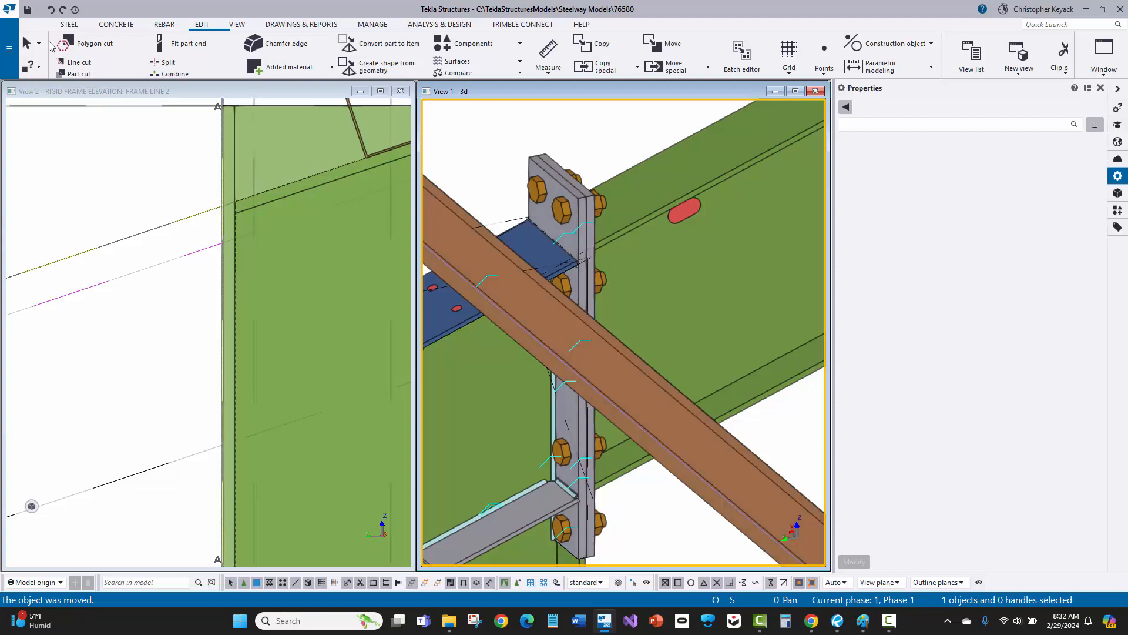
Start a new steel beam using the .SBS_End Plate preset with profile PL0.375X6.
left_click(68, 25)
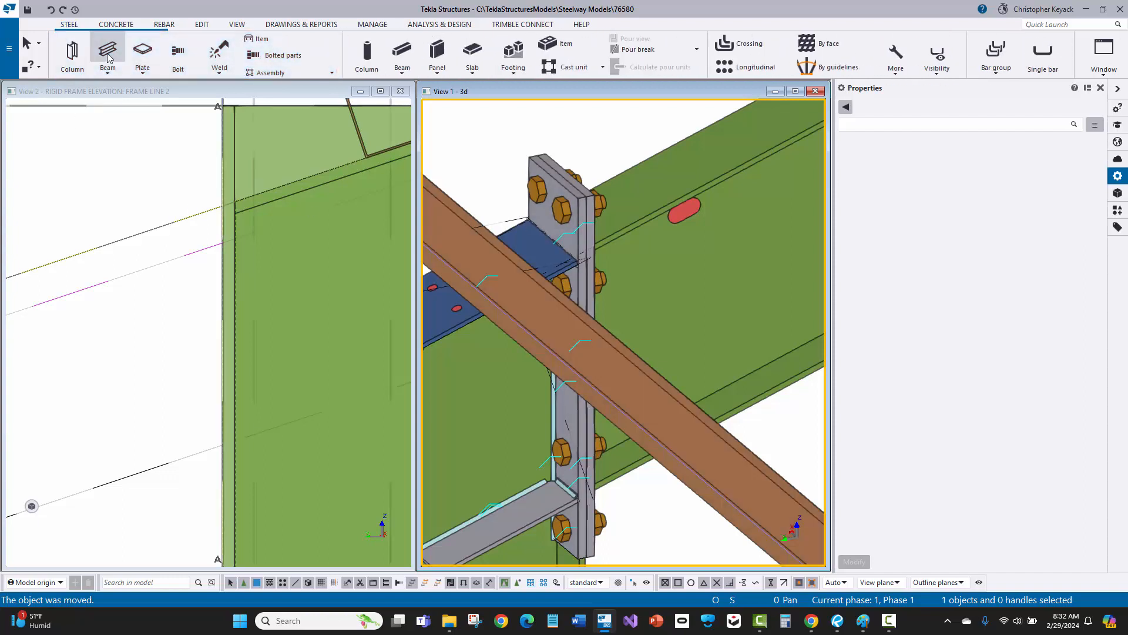
left_click(108, 53)
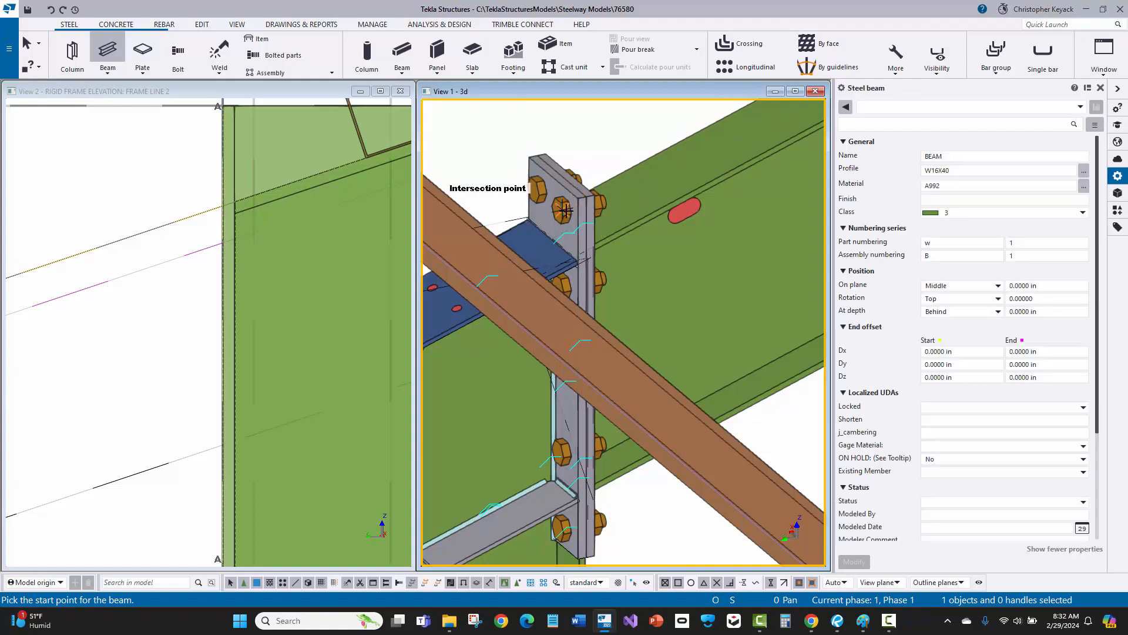
left_click(939, 108)
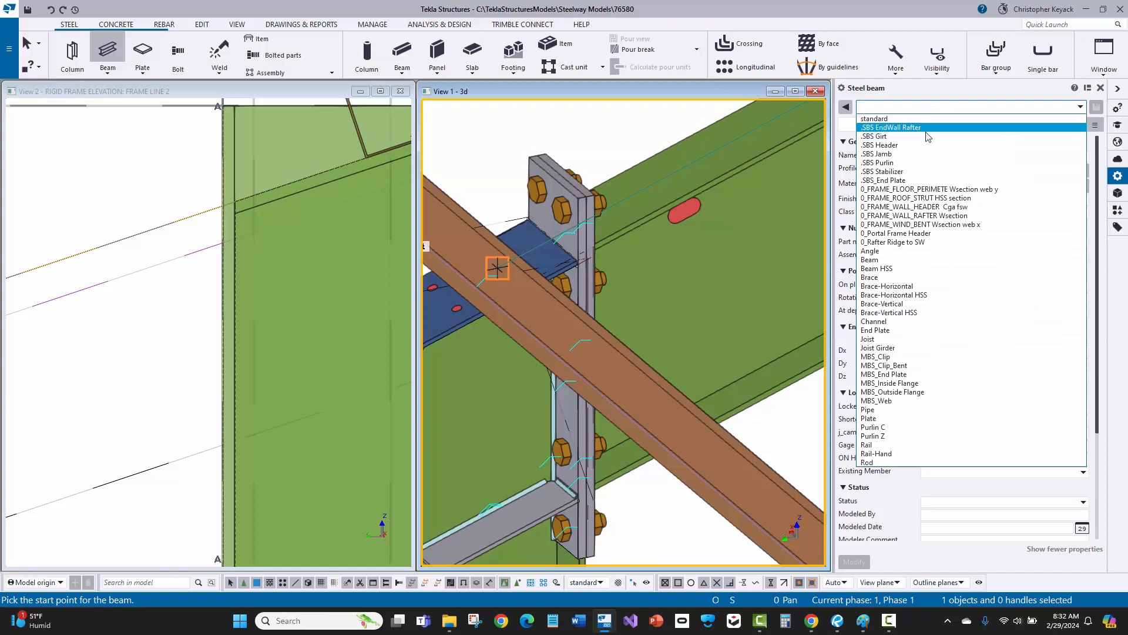
left_click(915, 180)
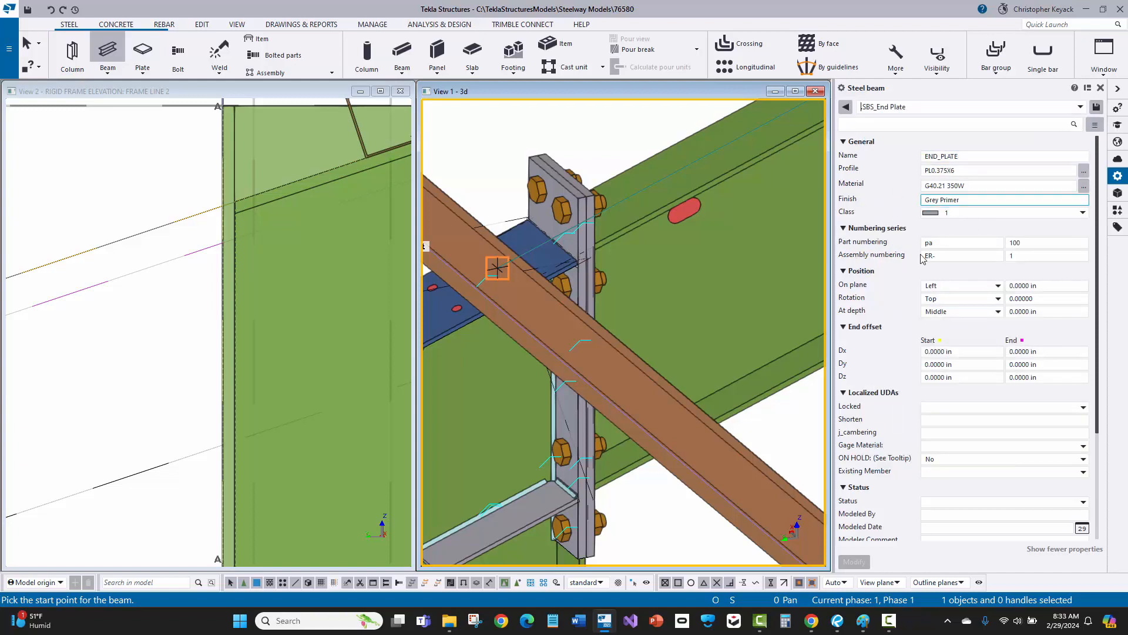
Place the end plate along the rafter's fitted end at grid A, from the rafter's top corner down to its bottom corner.
scroll(577, 260, "down", 10)
scroll(300, 278, "down", 1)
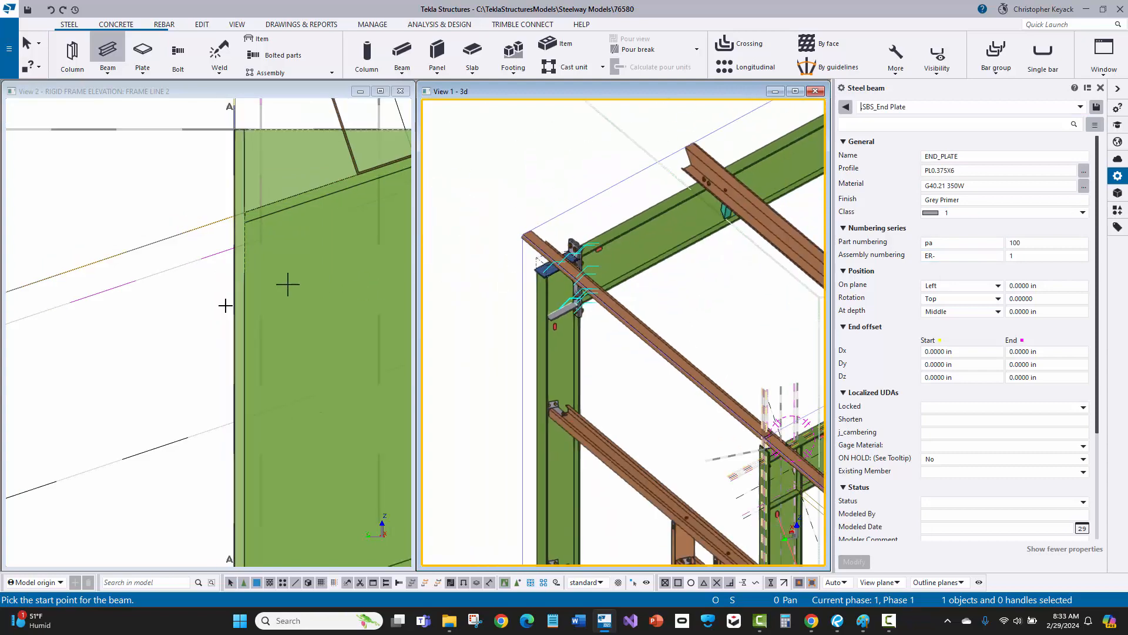
scroll(225, 306, "up", 4)
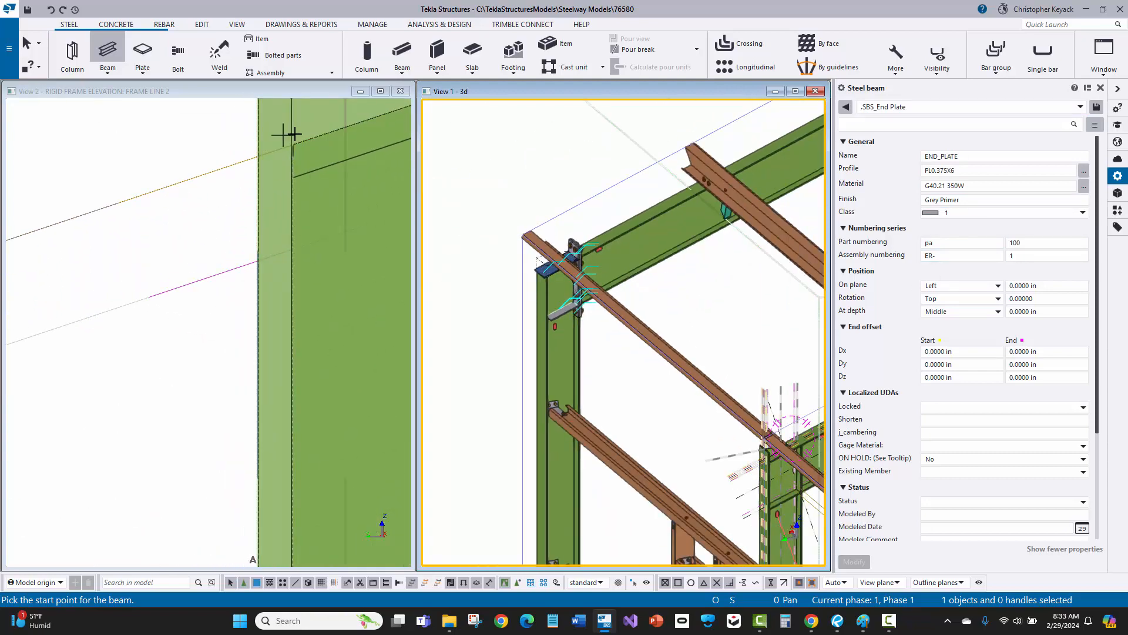
scroll(289, 140, "up", 2)
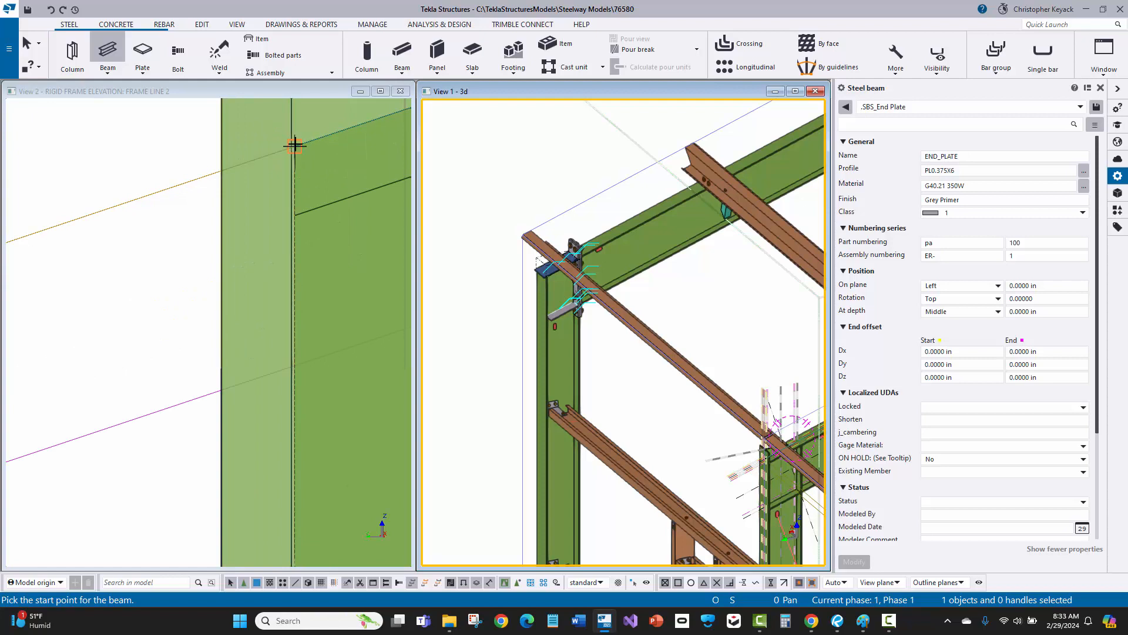
left_click(295, 145)
scroll(278, 305, "down", 5)
middle_click_drag(270, 521, 234, 184)
scroll(201, 200, "up", 2)
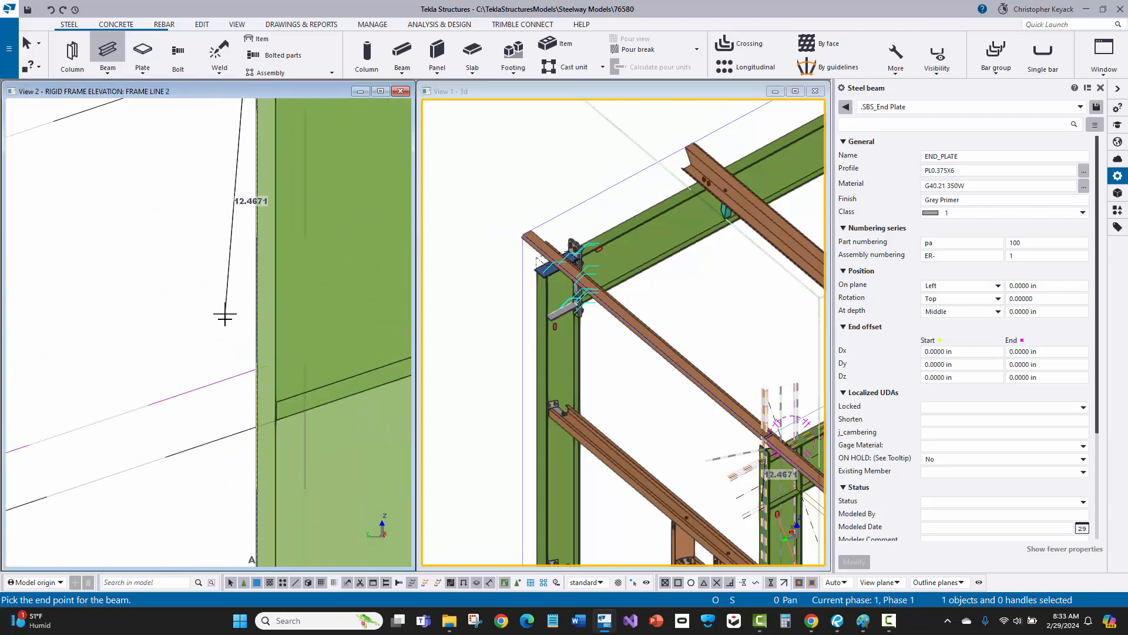
scroll(245, 357, "up", 3)
middle_click_drag(310, 492, 295, 409)
scroll(306, 427, "up", 2)
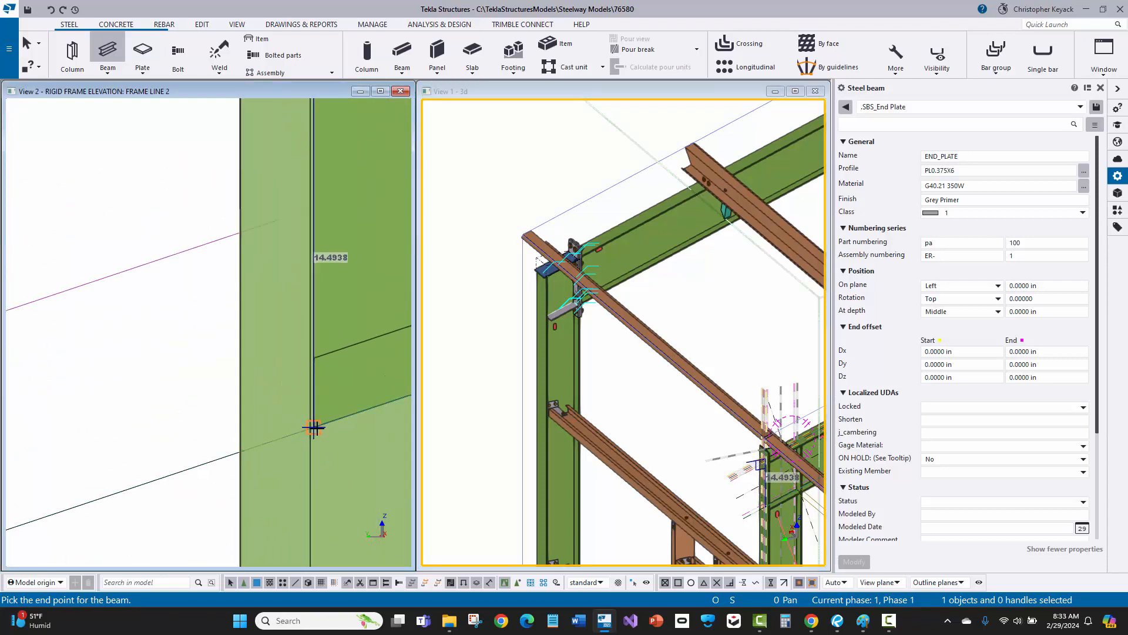
left_click(314, 429)
right_click(167, 329)
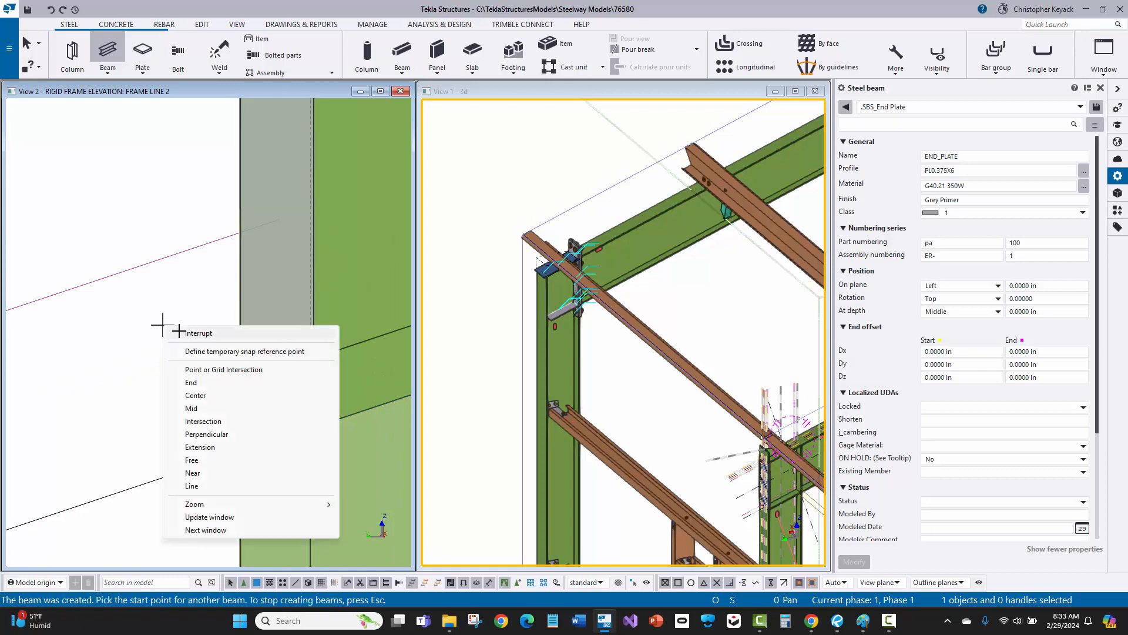
left_click(197, 331)
Examine the new end plate's placement at the frame line 2 knee in the 3D view.
left_click(280, 428)
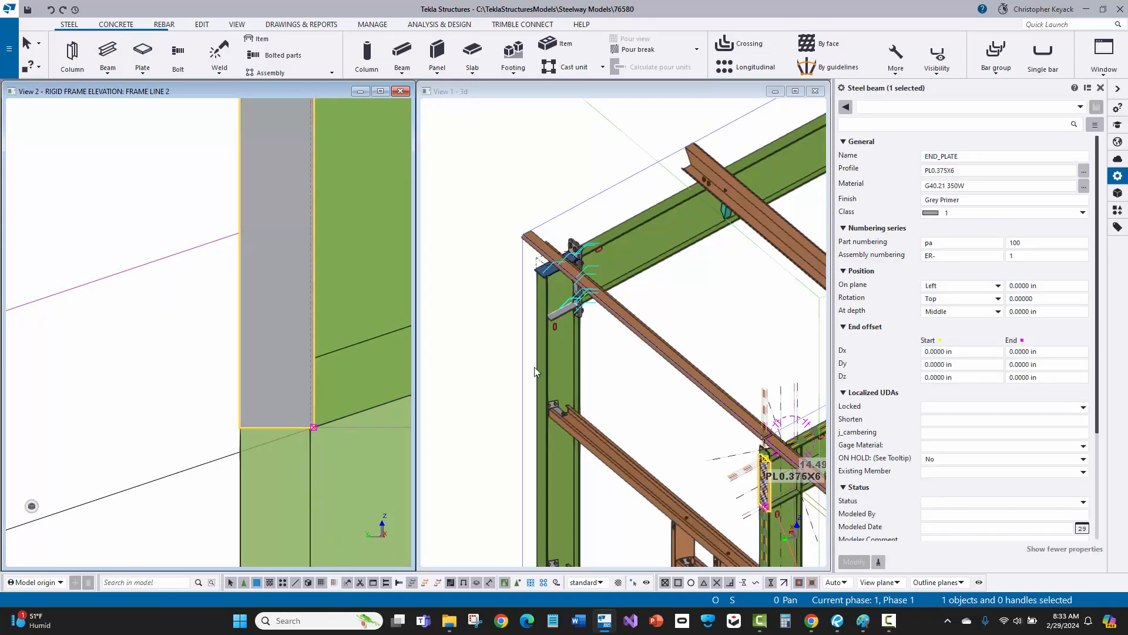
middle_click_drag(626, 328, 549, 263)
scroll(697, 424, "up", 3)
middle_click_drag(695, 429, 644, 383)
scroll(643, 377, "up", 2)
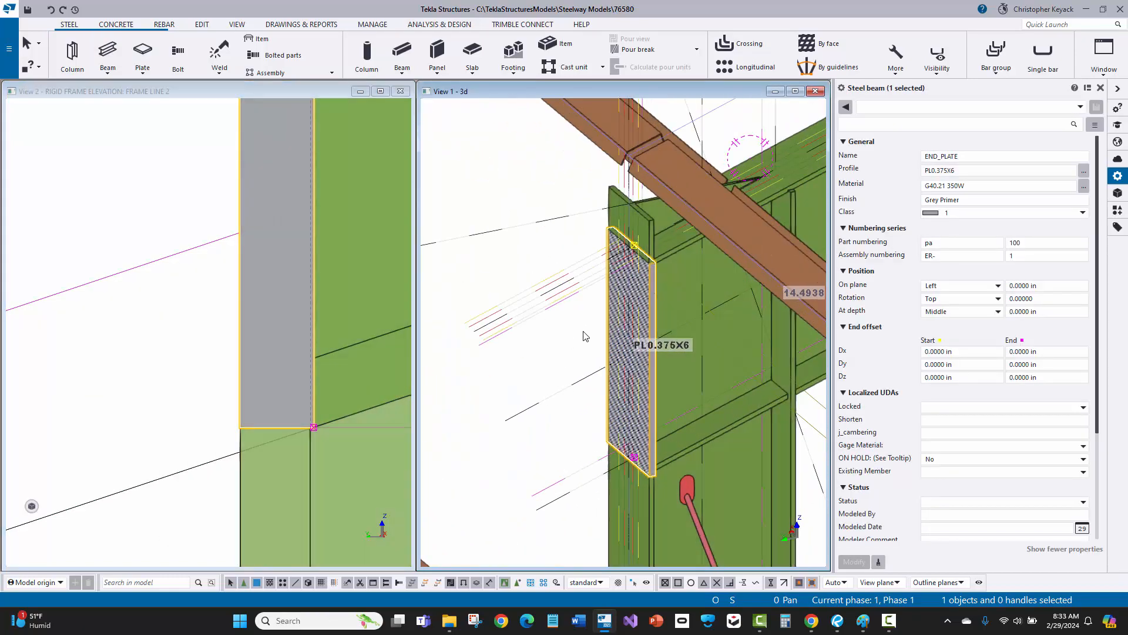
scroll(589, 331, "up", 2)
middle_click_drag(571, 308, 516, 262)
scroll(518, 265, "down", 1)
left_click(482, 179)
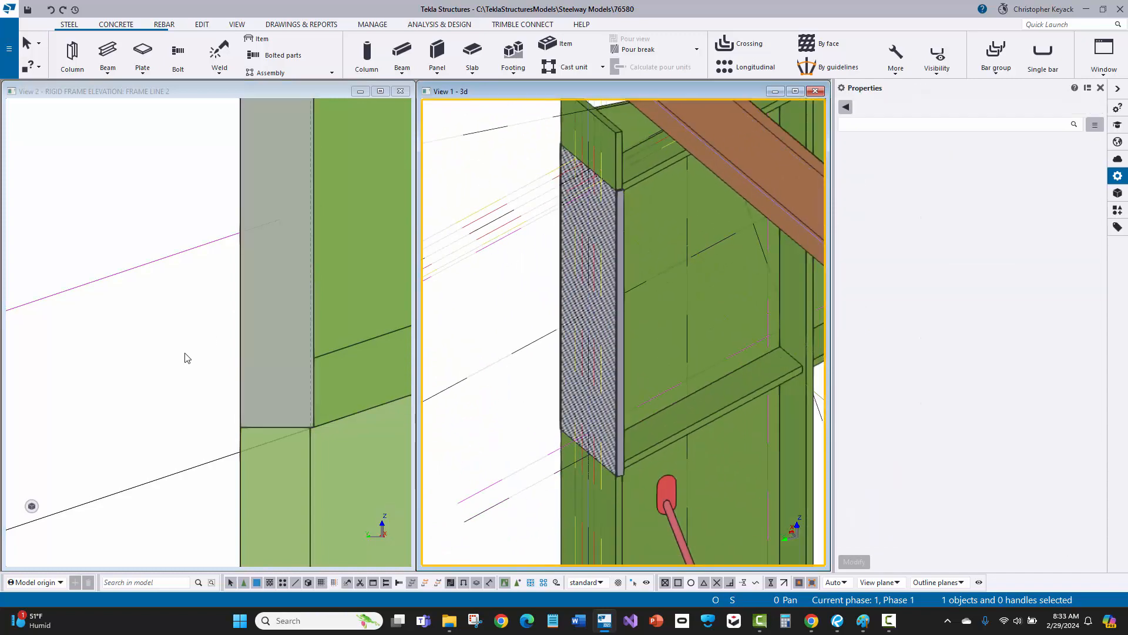
Place a second PL0.375X6 plate from the column's outer face along the rafter's bottom line to the column's inner flange face.
scroll(171, 360, "down", 6)
scroll(150, 358, "down", 6)
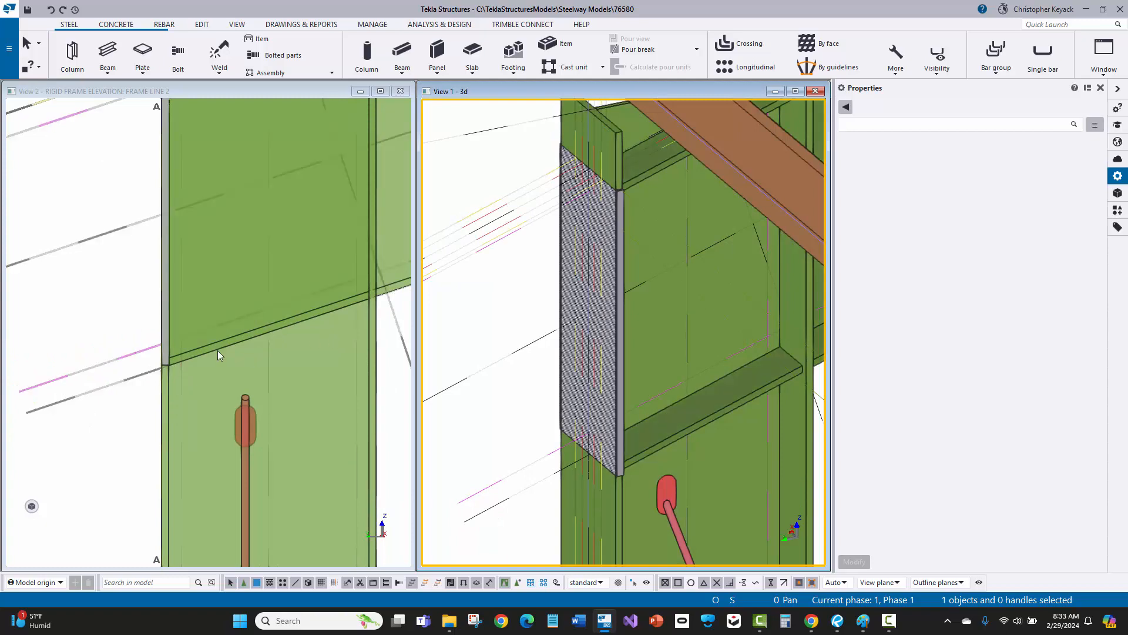
scroll(162, 374, "up", 5)
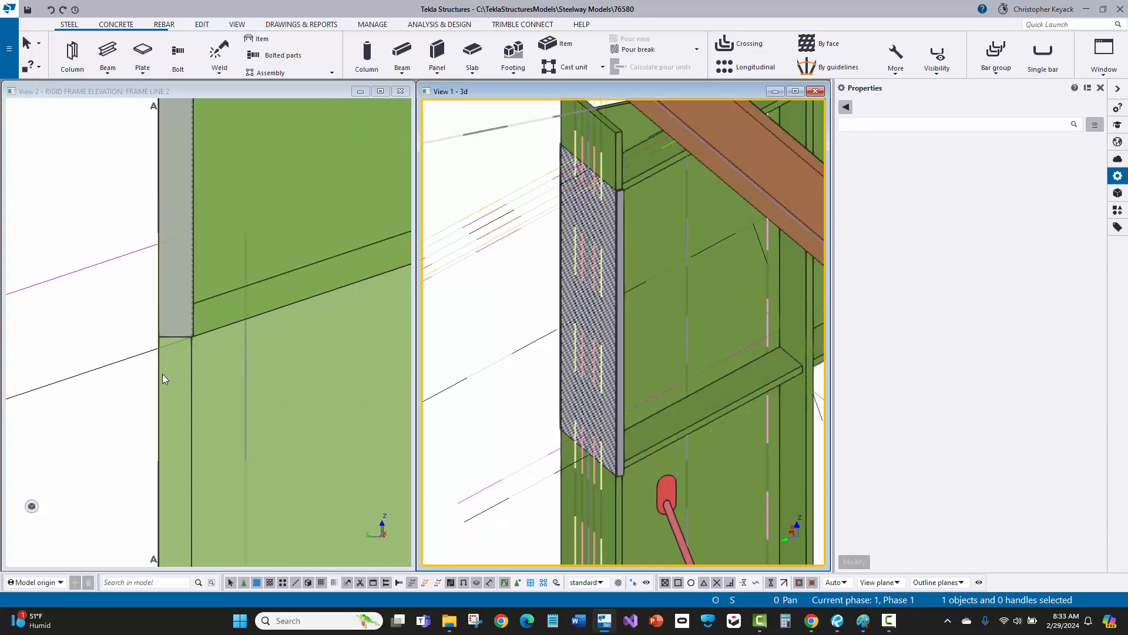
left_click(108, 50)
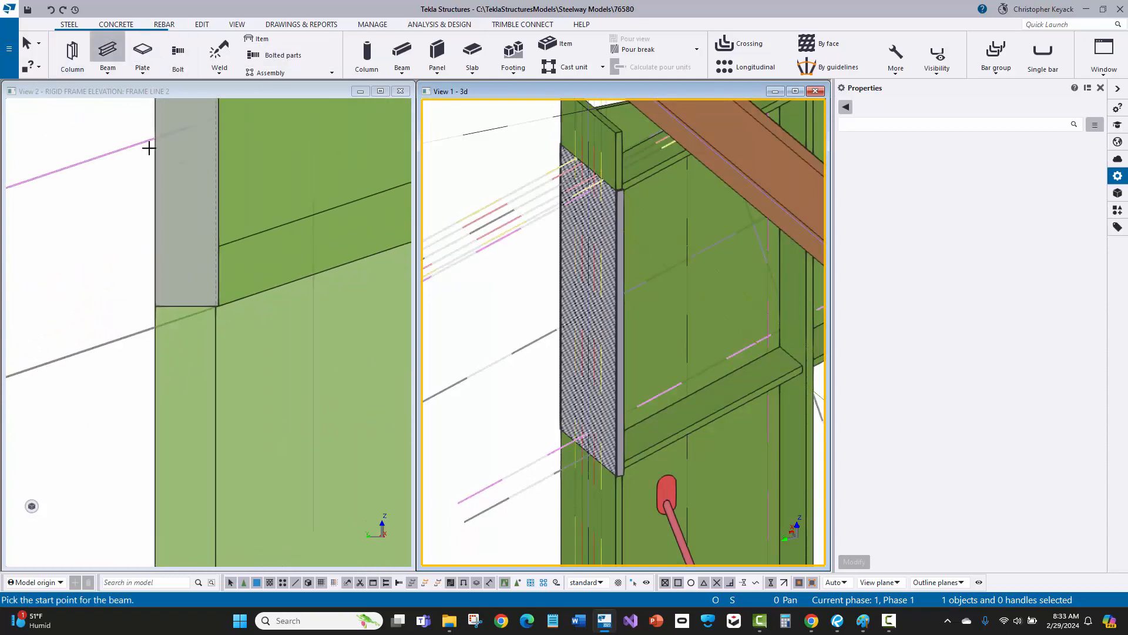
left_click(154, 327)
scroll(154, 340, "up", 5)
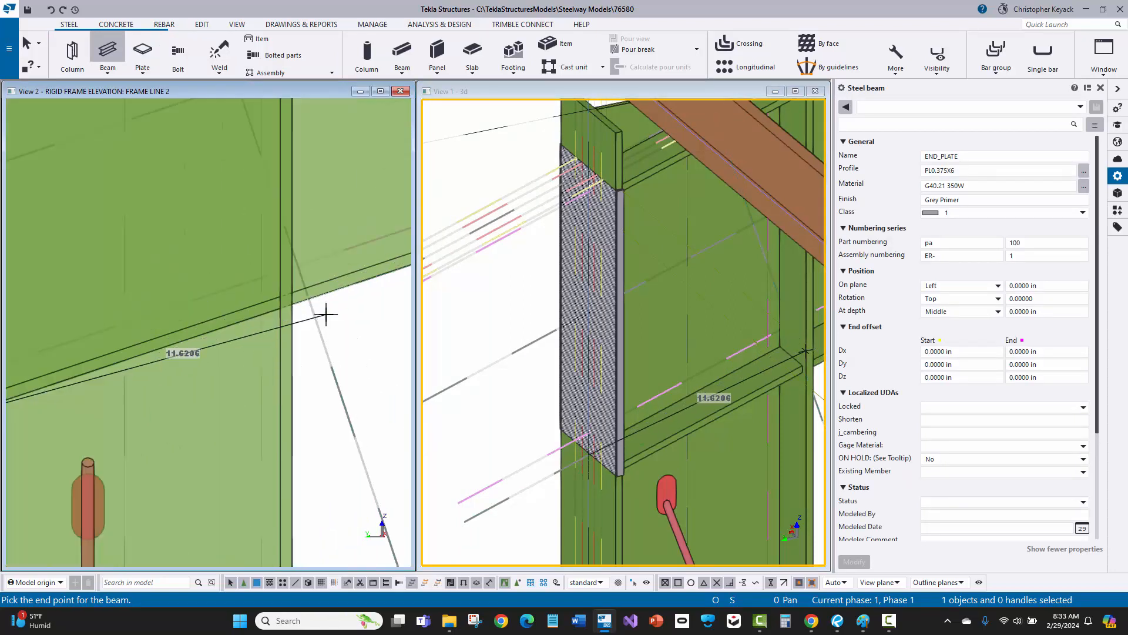
scroll(317, 312, "up", 5)
left_click(222, 287)
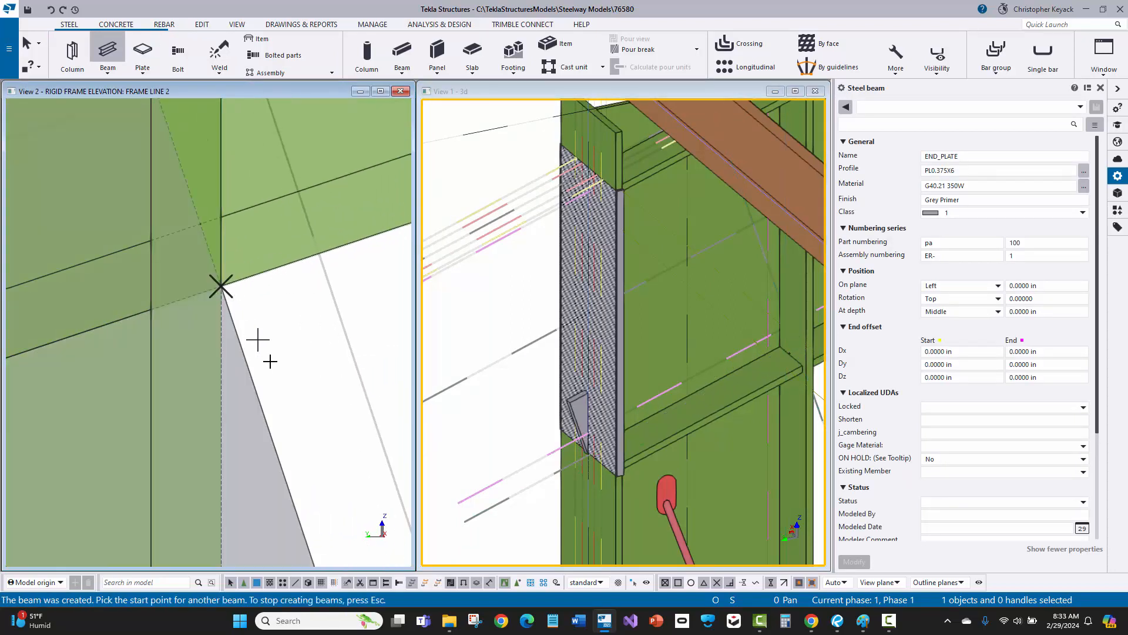
scroll(258, 340, "down", 6)
right_click(322, 333)
left_click(353, 339)
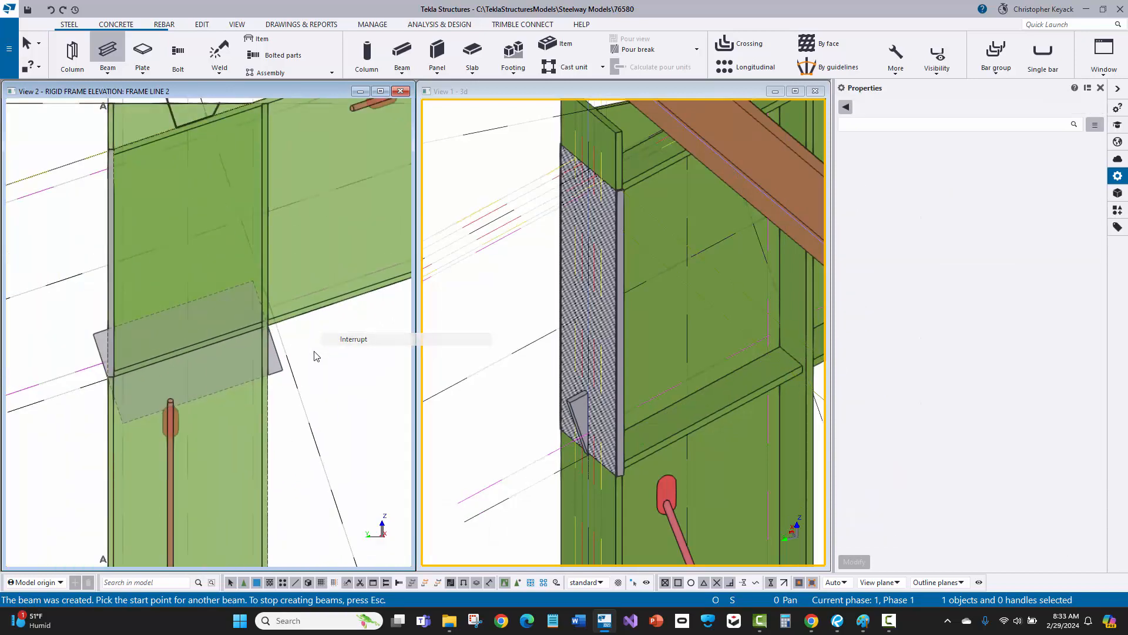
Set the sloped lower plate's rotation to Front.
scroll(278, 377, "up", 3)
left_click(222, 383)
scroll(217, 380, "down", 1)
middle_click_drag(178, 374, 258, 354)
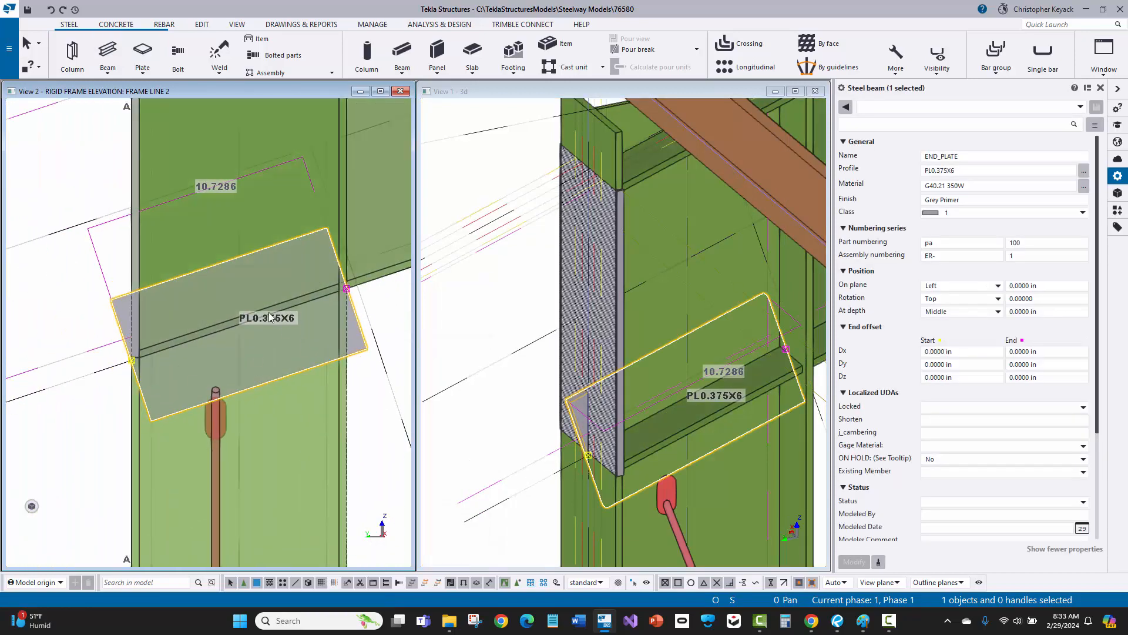
left_click(926, 242)
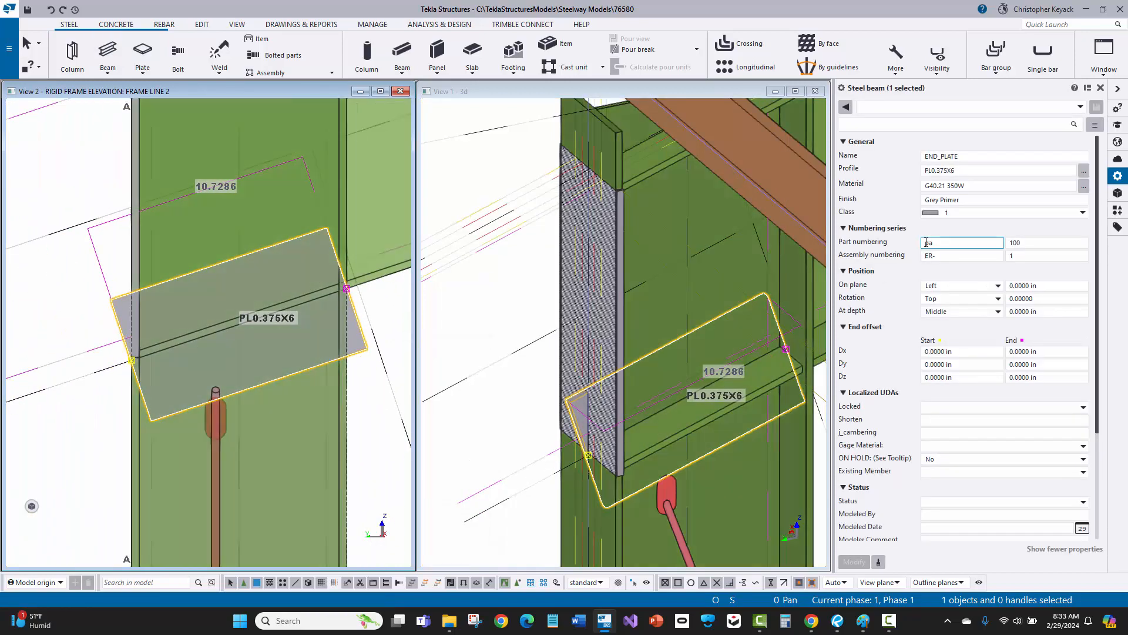
left_click(962, 299)
left_click(949, 302)
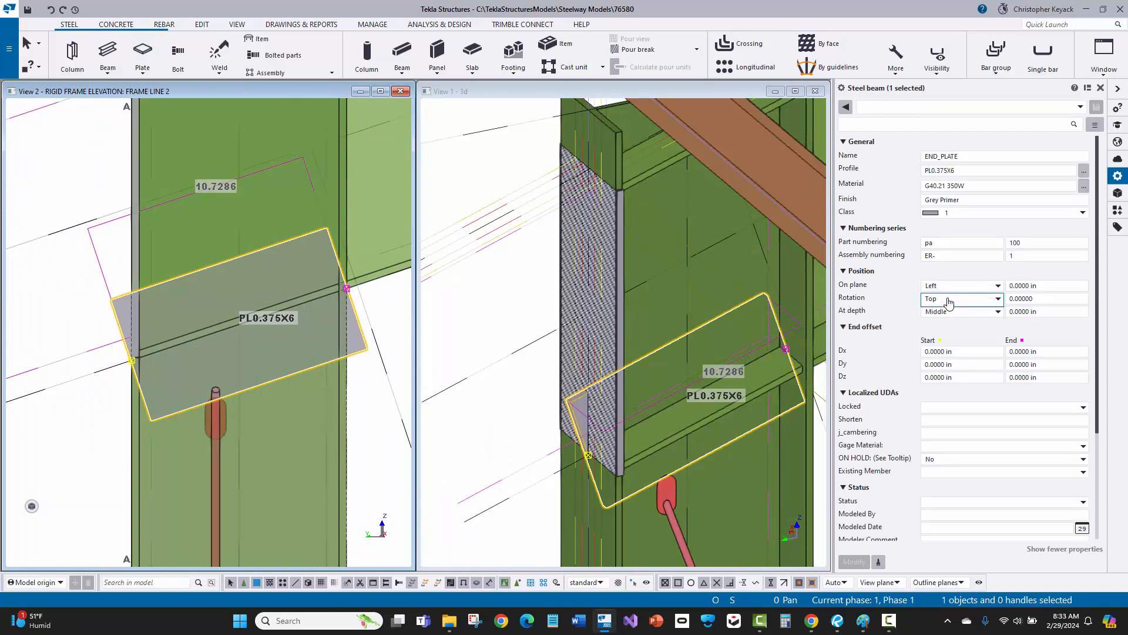
left_click(962, 299)
left_click(934, 310)
left_click(853, 563)
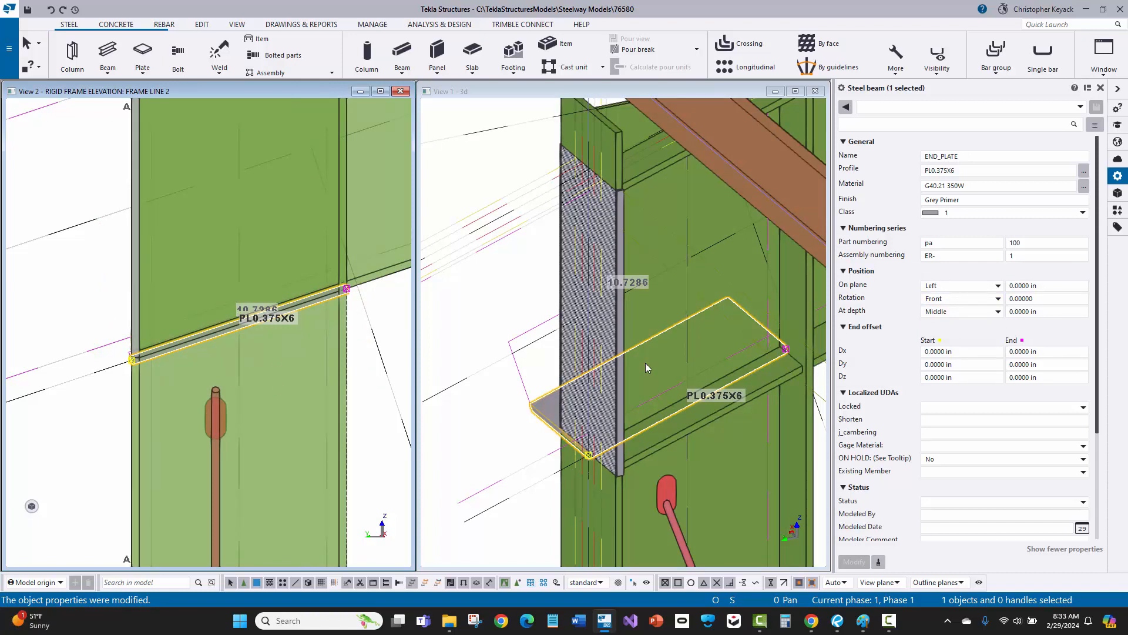
Set the sloped lower plate's on-plane position to Middle.
left_click(944, 288)
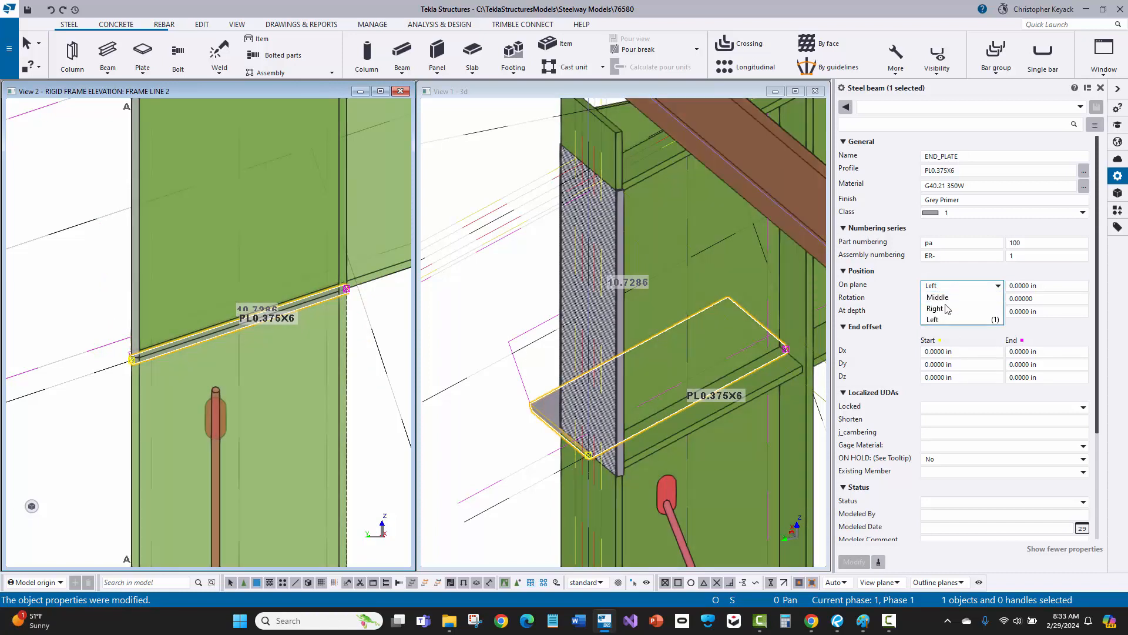
left_click(948, 300)
left_click(854, 562)
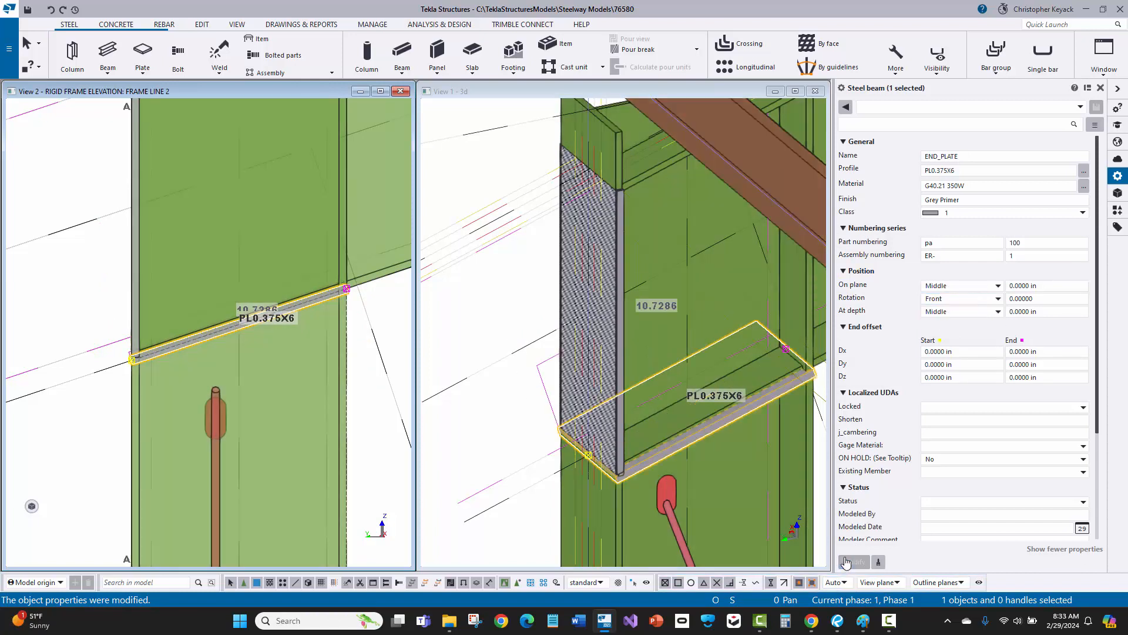
middle_click_drag(614, 399, 568, 378)
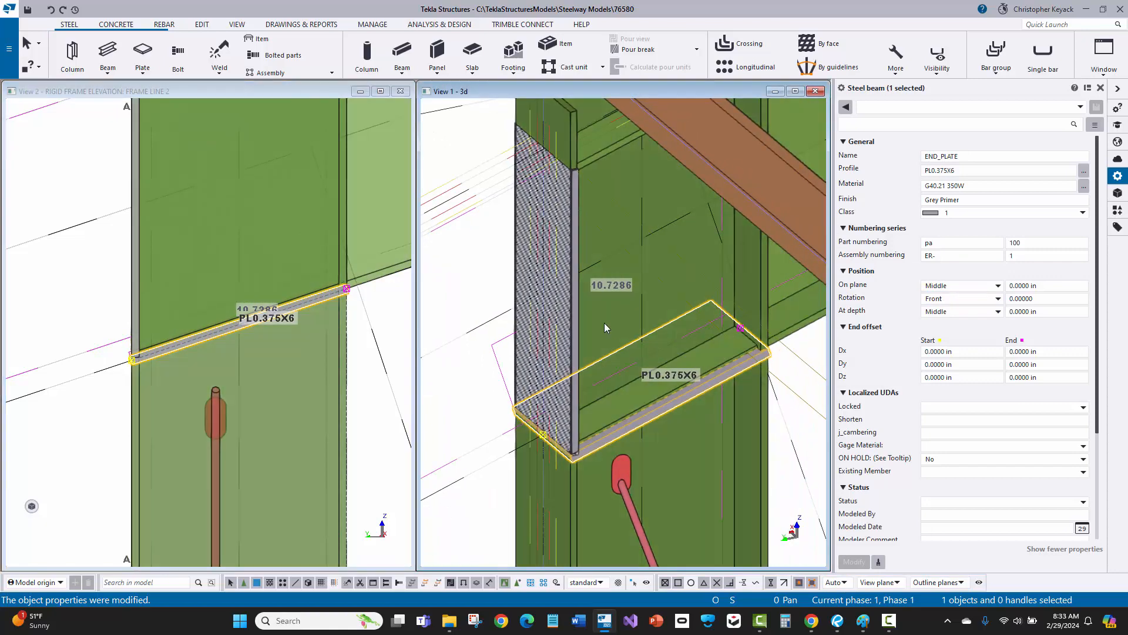
left_click(464, 279)
Set the sloped lower plate's at-depth position to Behind.
middle_click_drag(147, 323, 133, 447)
scroll(133, 446, "down", 1)
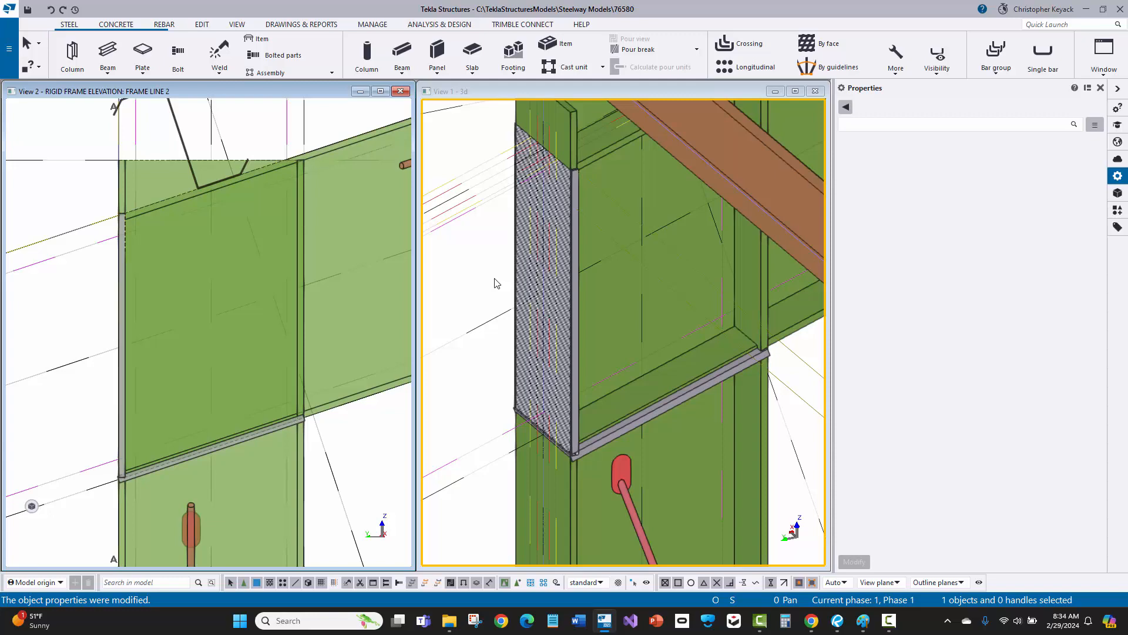
scroll(129, 411, "up", 5)
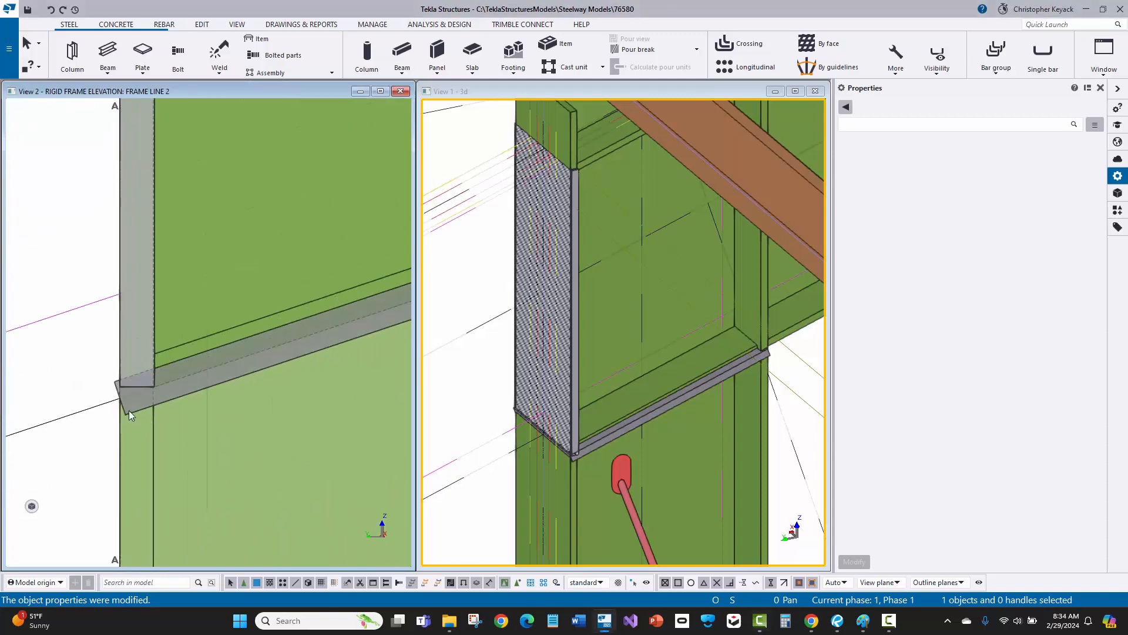
left_click(128, 418)
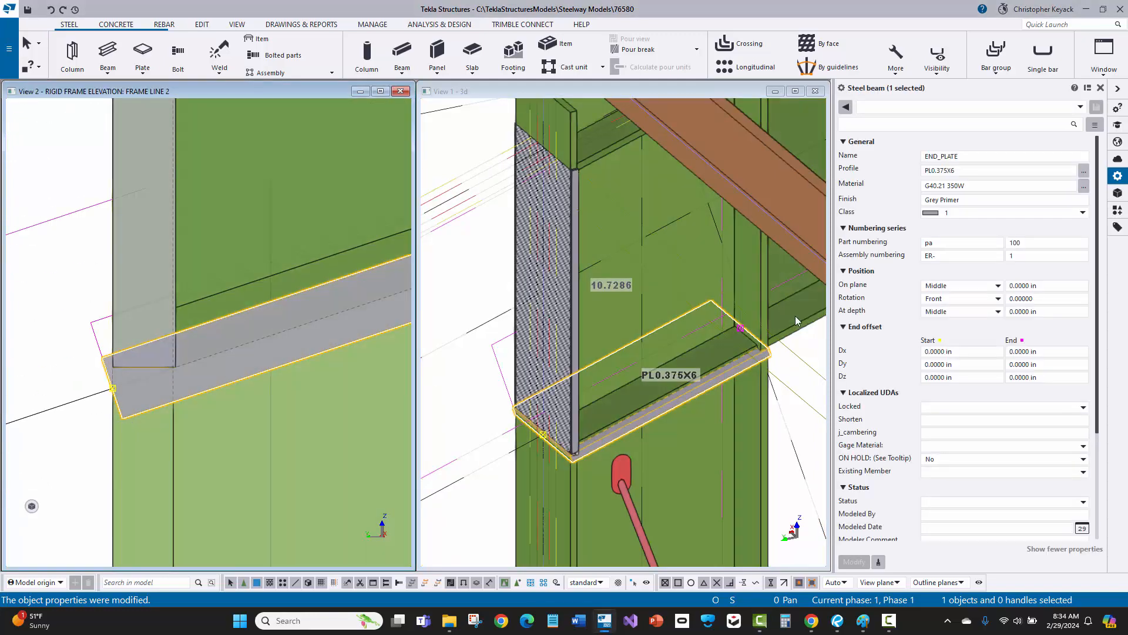
left_click(957, 316)
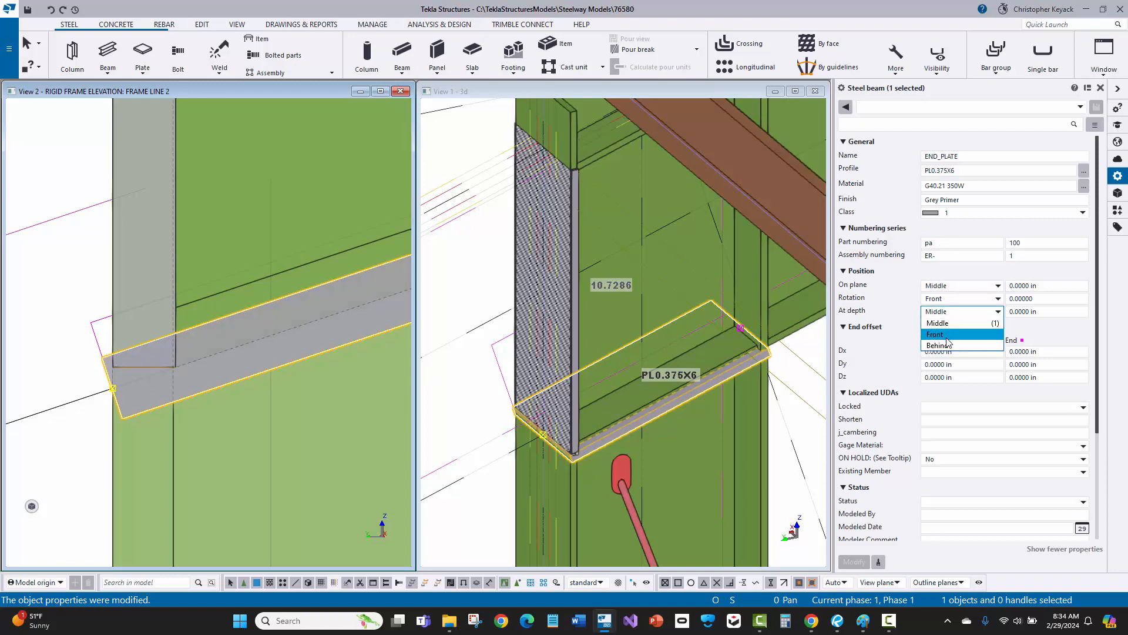
left_click(948, 343)
left_click(854, 563)
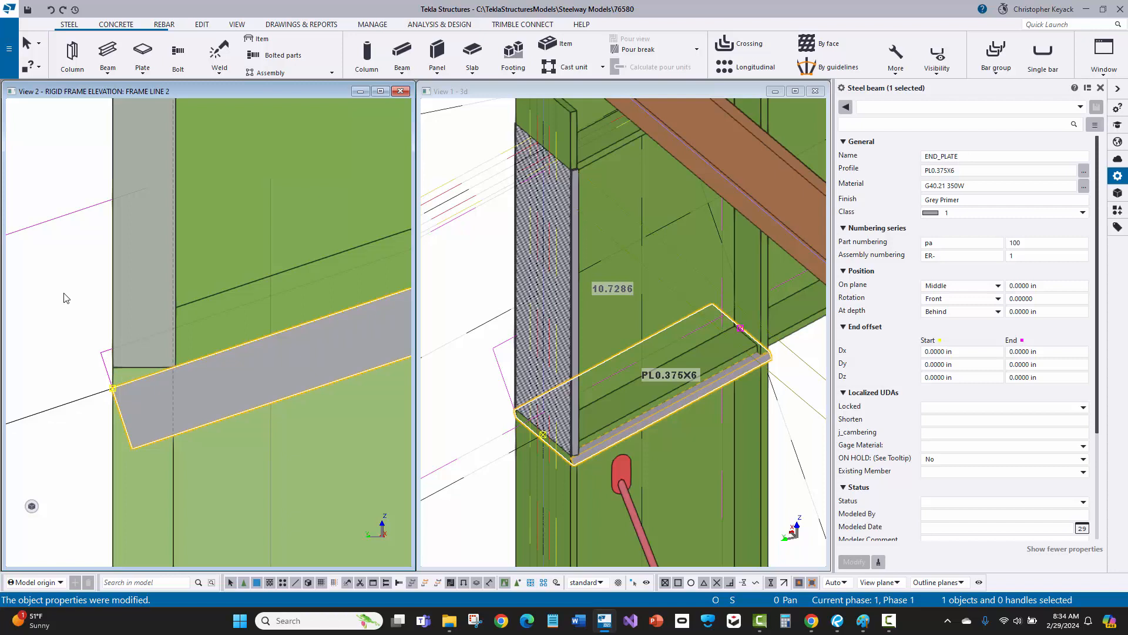
middle_click_drag(66, 298, 97, 254)
scroll(79, 259, "down", 2)
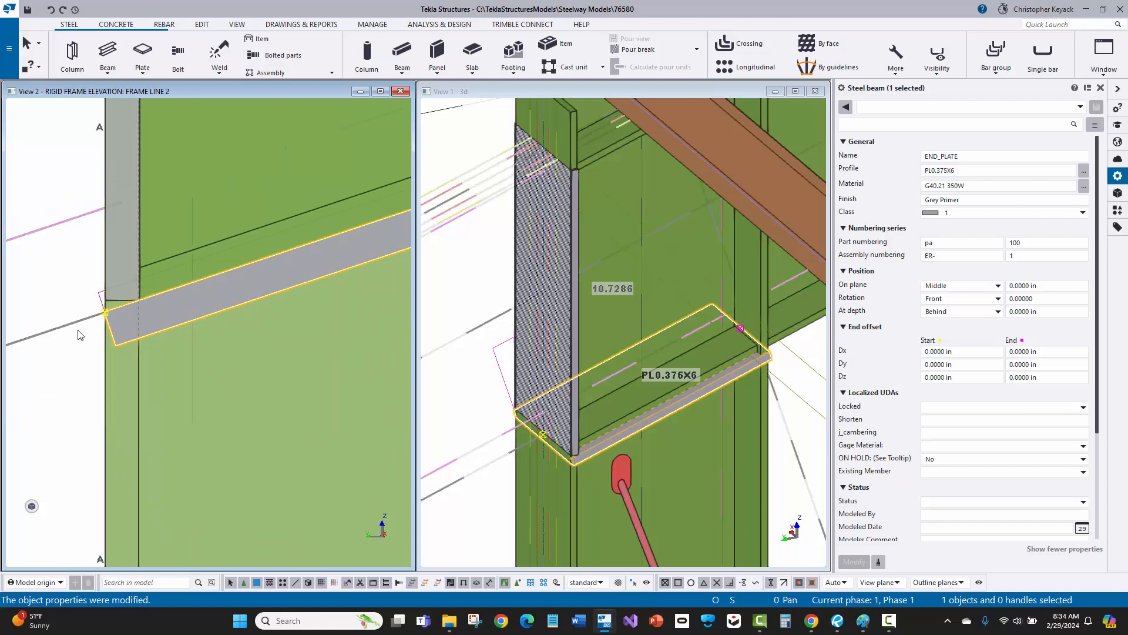
left_click(82, 344)
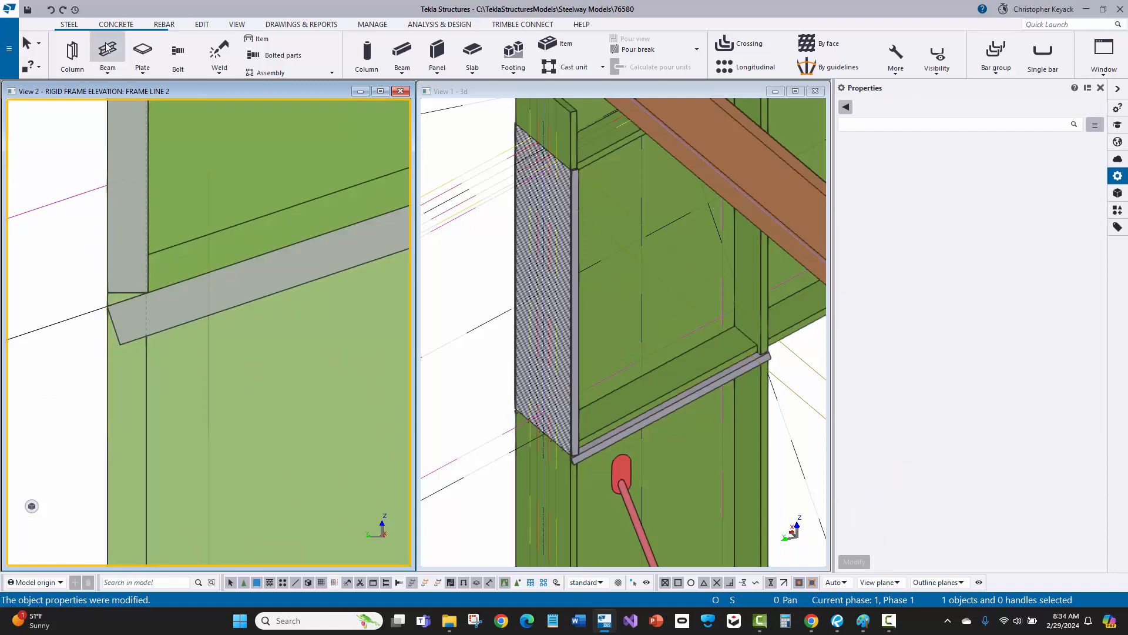
Fit the column's top end to the underside of the sloped lower plate.
left_click(201, 25)
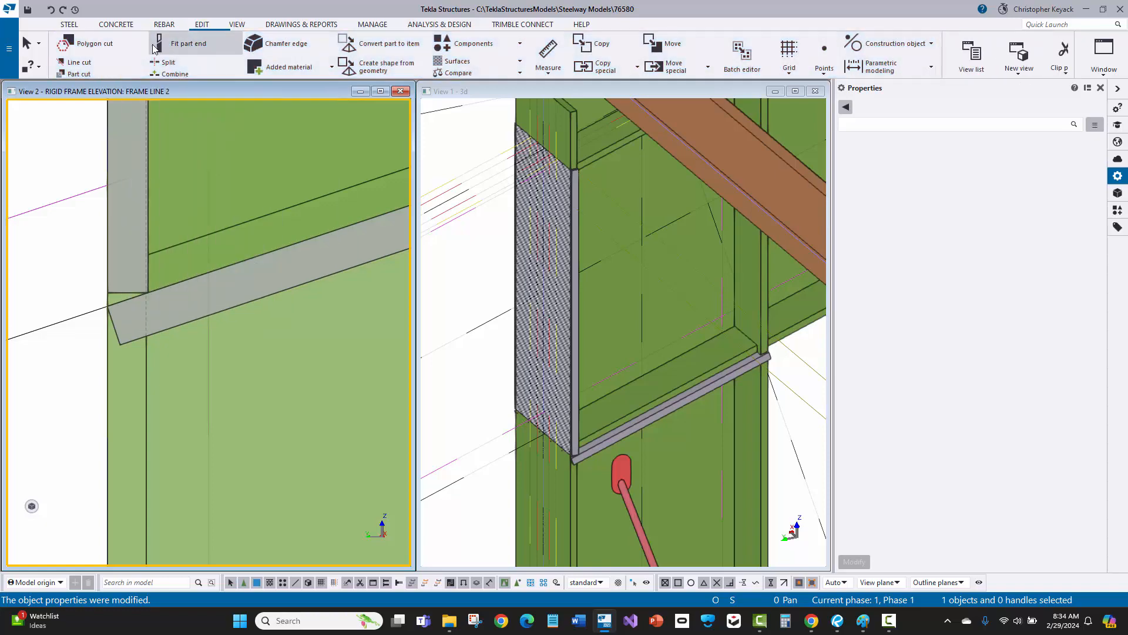
left_click(182, 49)
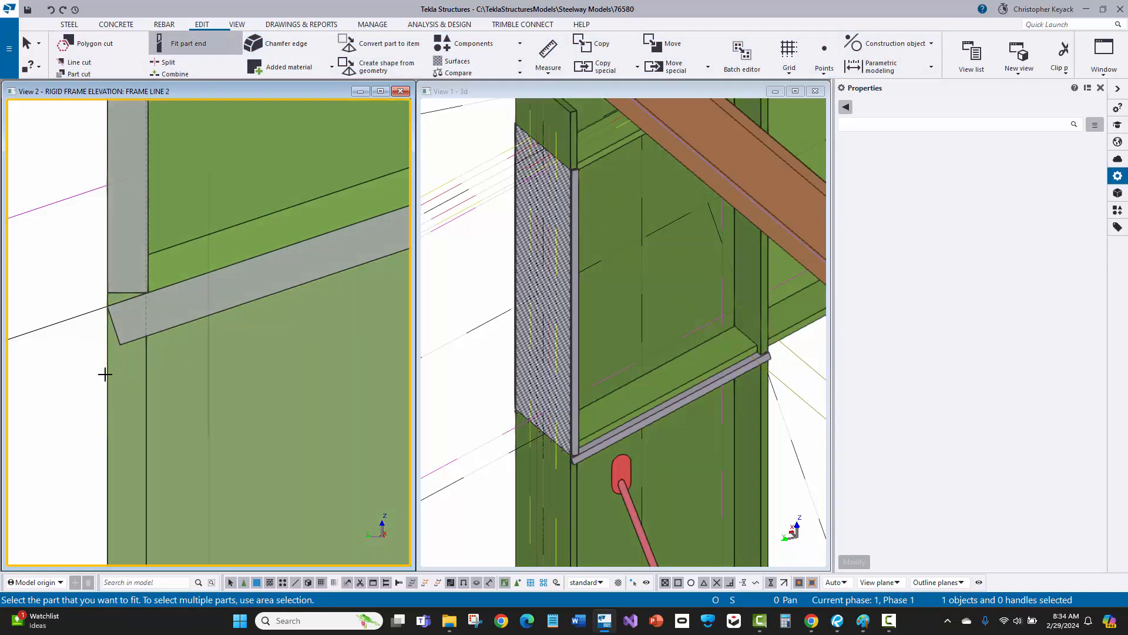
left_click(106, 373)
left_click(120, 345)
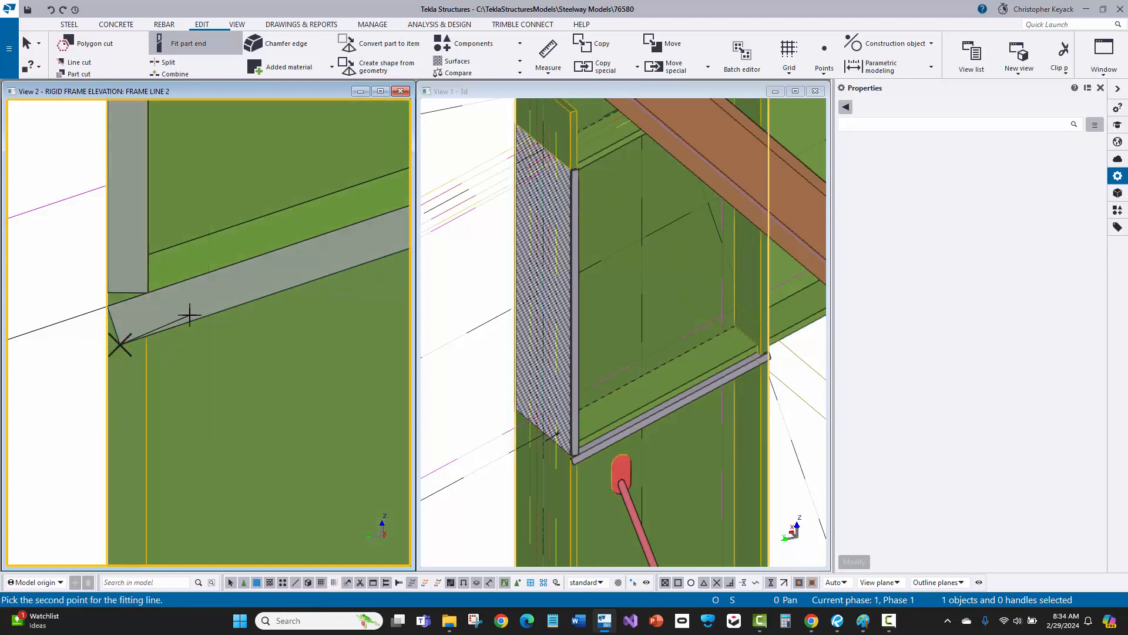
left_click(304, 282)
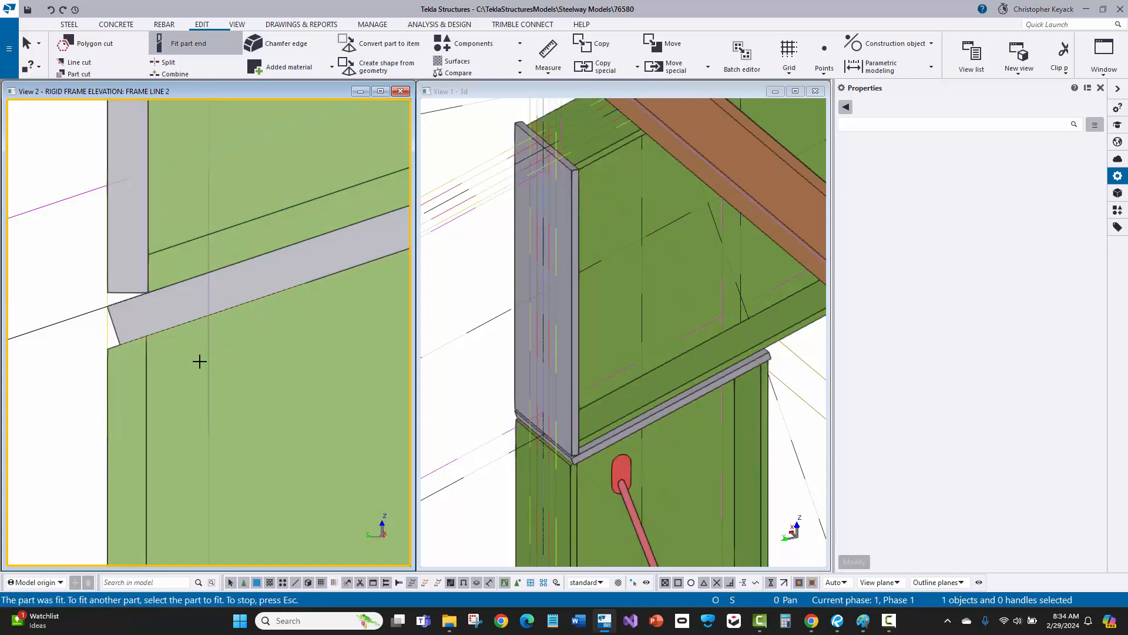
right_click(71, 348)
left_click(82, 360)
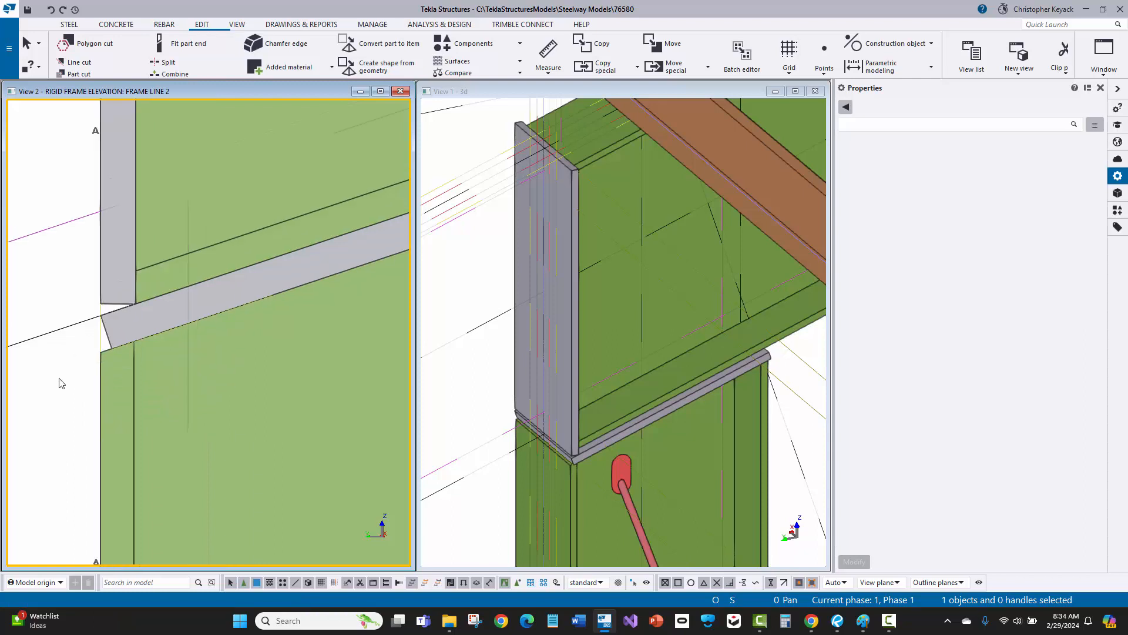
Select the sloped lower plate and examine its length and its ends against the column flanges.
scroll(91, 376, "down", 3)
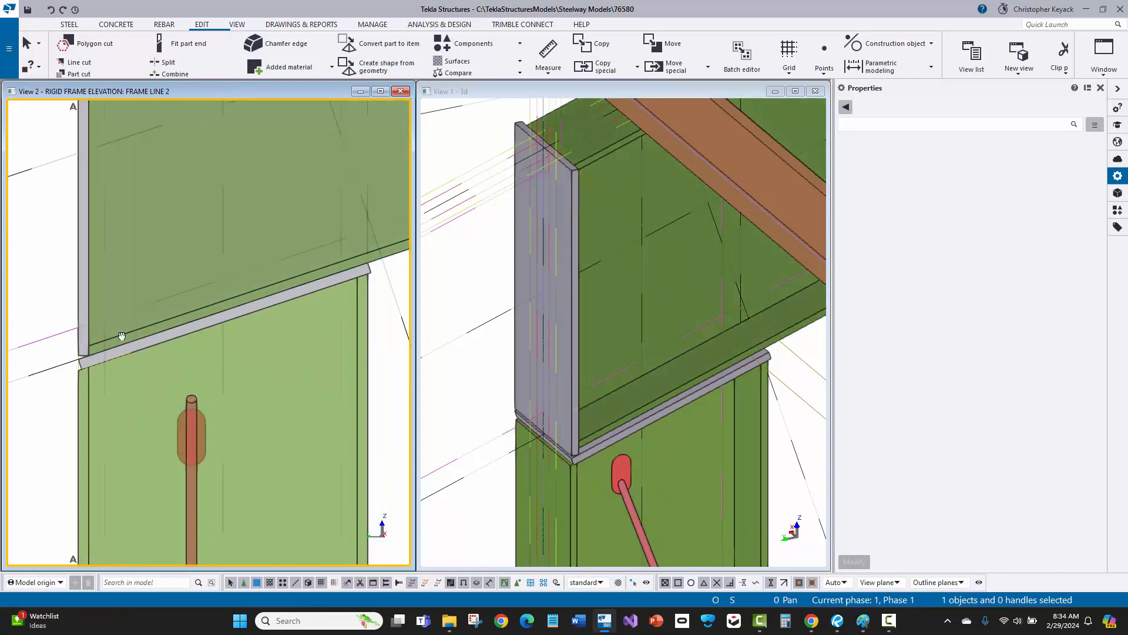
middle_click_drag(120, 331, 162, 312)
scroll(311, 272, "up", 5)
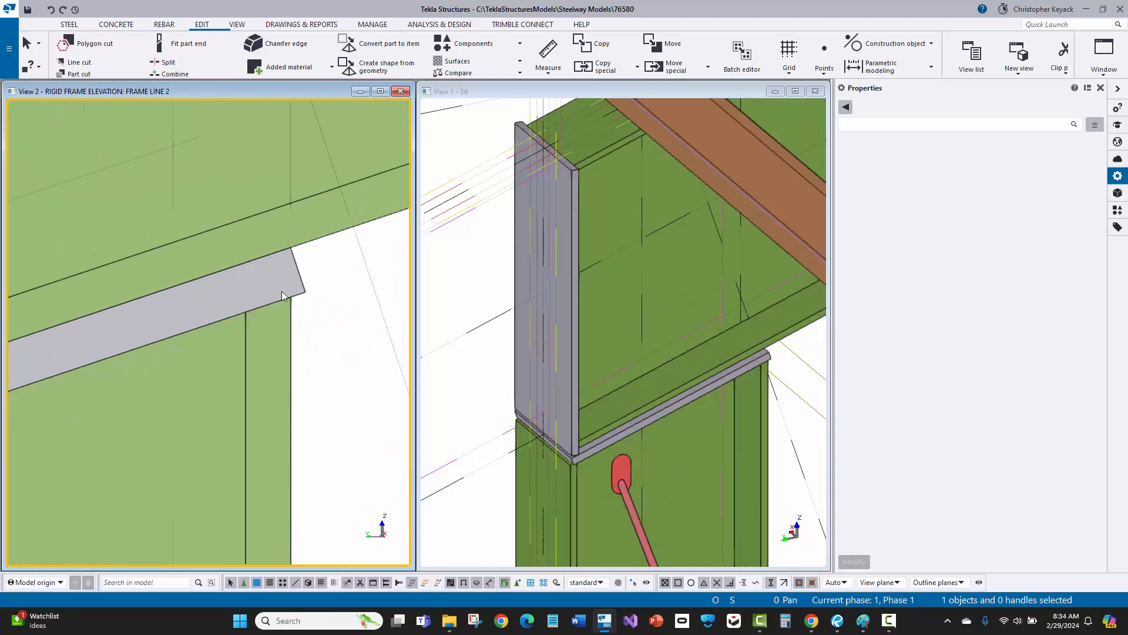
left_click(311, 272)
scroll(250, 260, "down", 3)
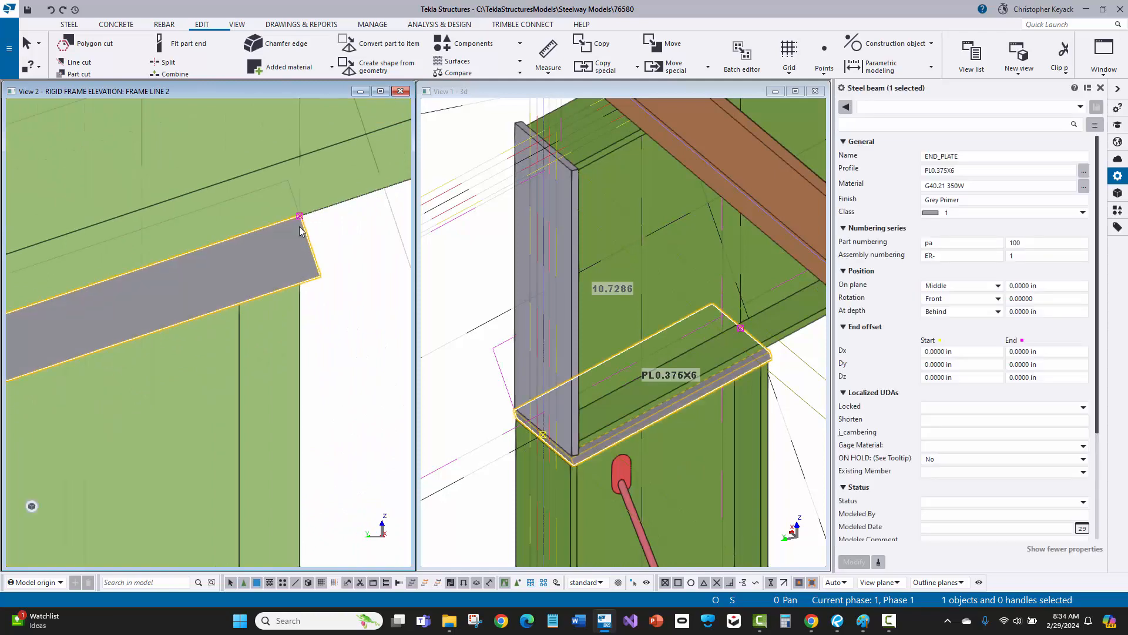
middle_click_drag(250, 260, 387, 210)
scroll(188, 256, "down", 3)
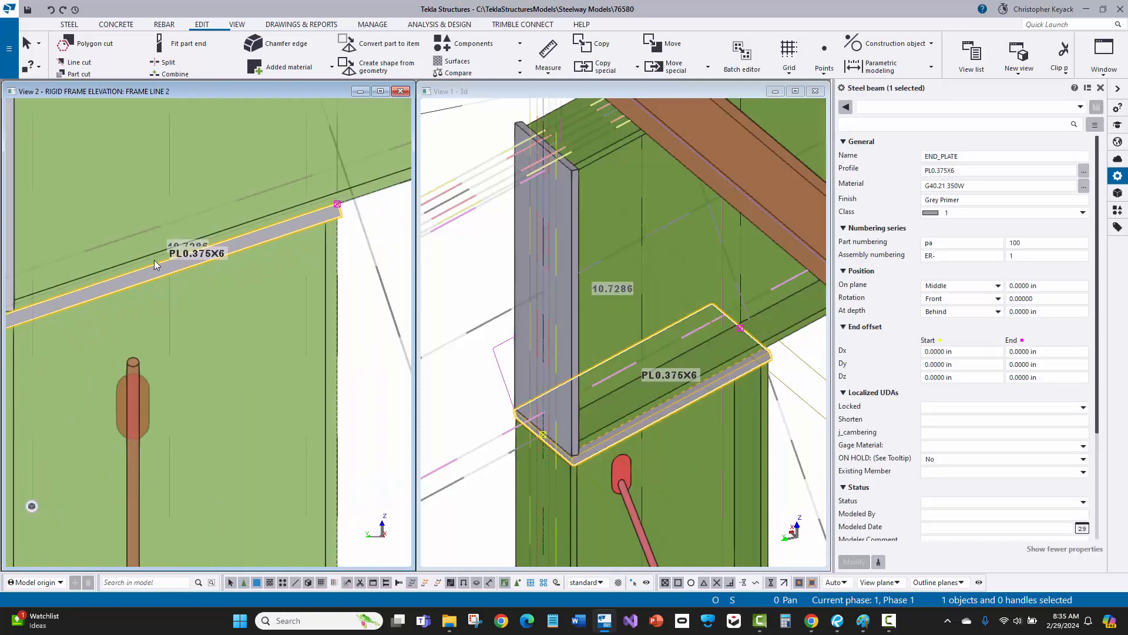
scroll(186, 256, "up", 4)
scroll(187, 255, "down", 2)
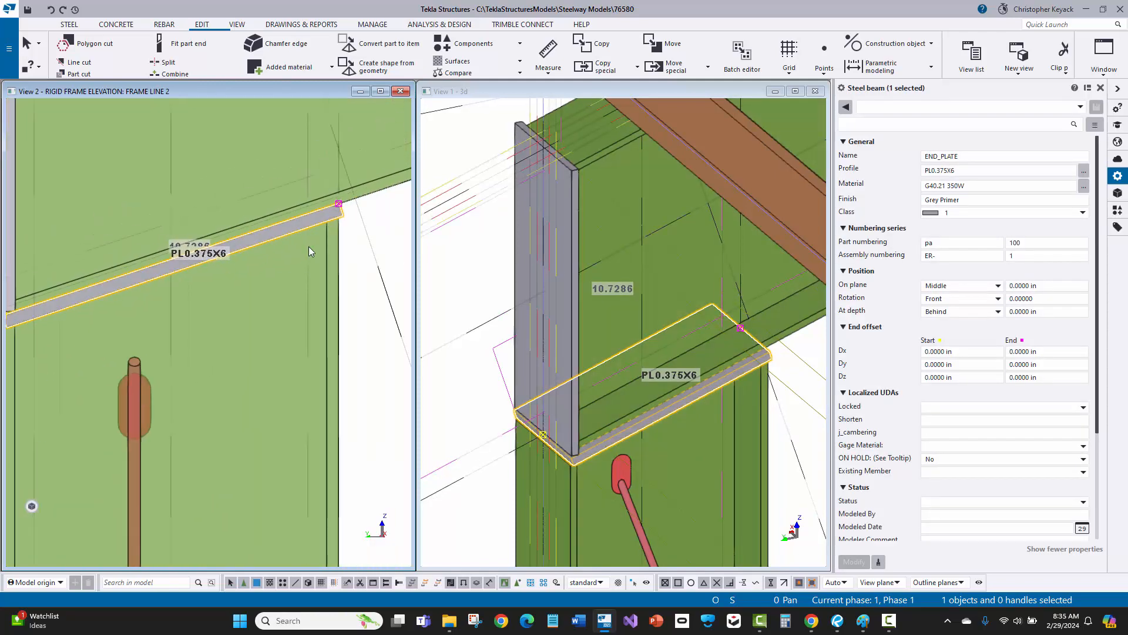
right_click(360, 258)
left_click(380, 355)
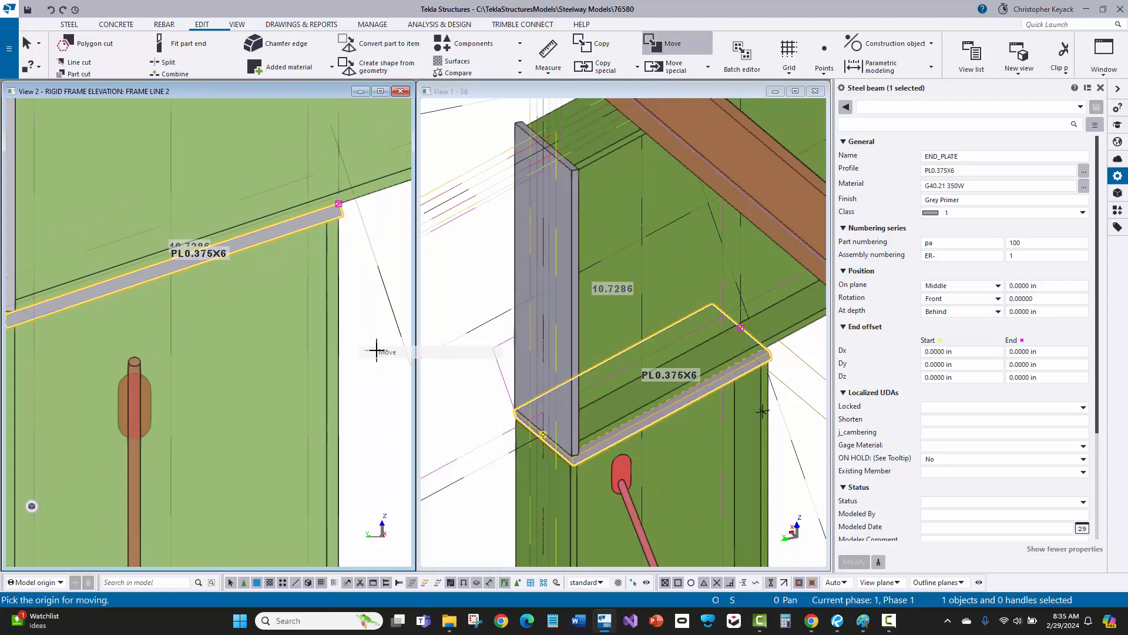
right_click(362, 272)
left_click(371, 266)
Move the sloped lower plate's inner end handle along the rafter's bottom line to 14 in from the plate's start point.
scroll(329, 202, "up", 3)
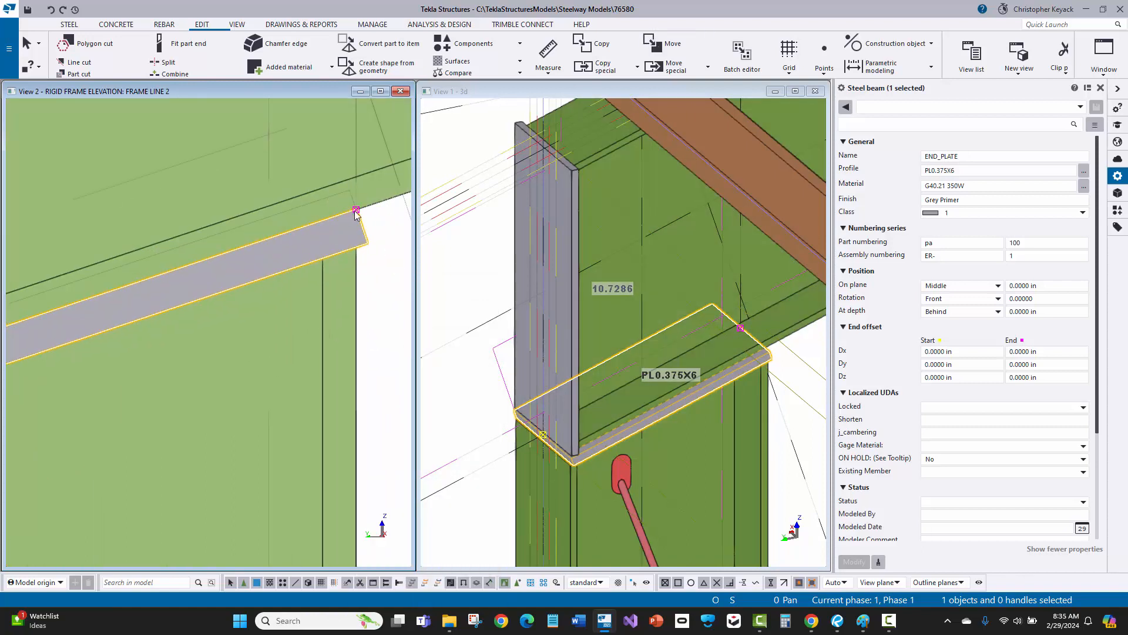
left_click(356, 209)
scroll(356, 213, "down", 3)
right_click(340, 216)
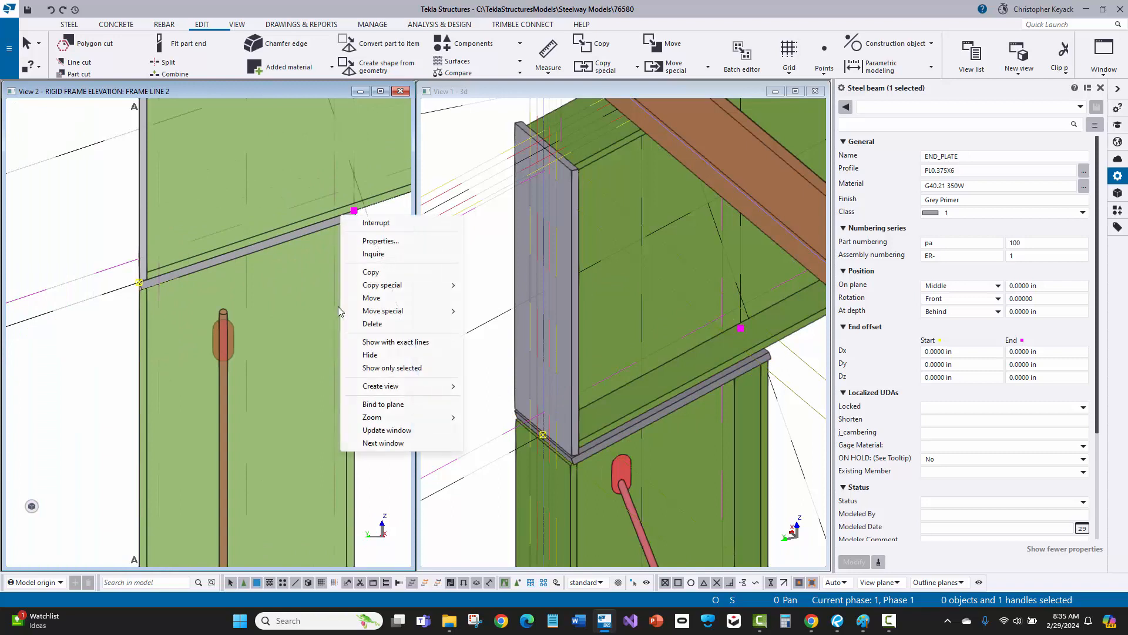
left_click(371, 298)
scroll(377, 213, "up", 3)
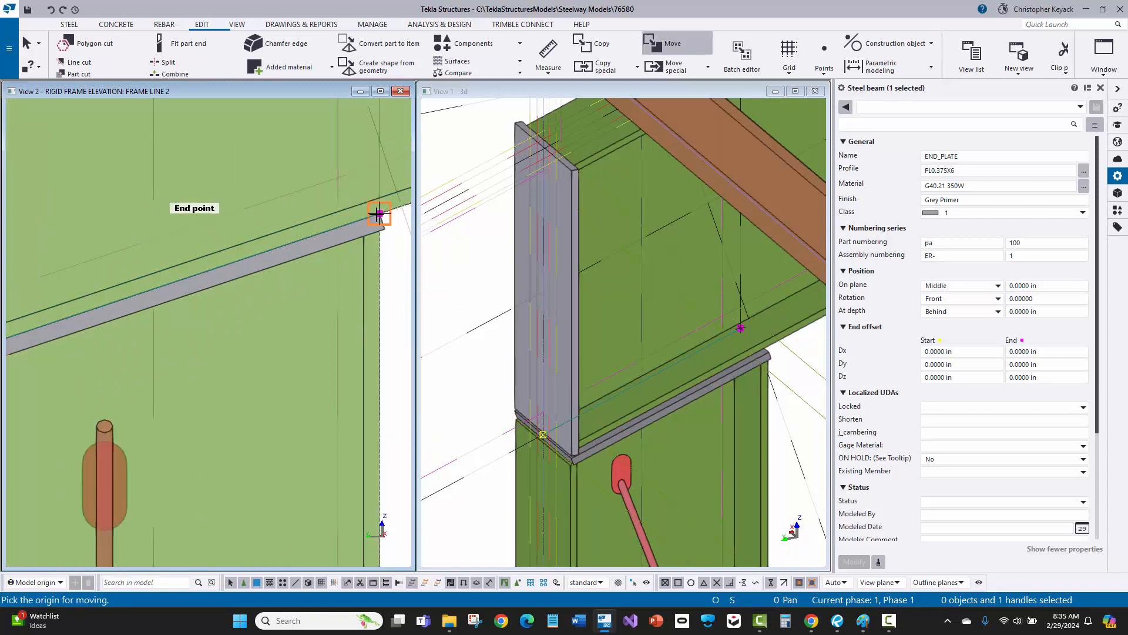
left_click(377, 214)
middle_click_drag(181, 279, 353, 251)
scroll(353, 251, "down", 1)
scroll(174, 291, "up", 2)
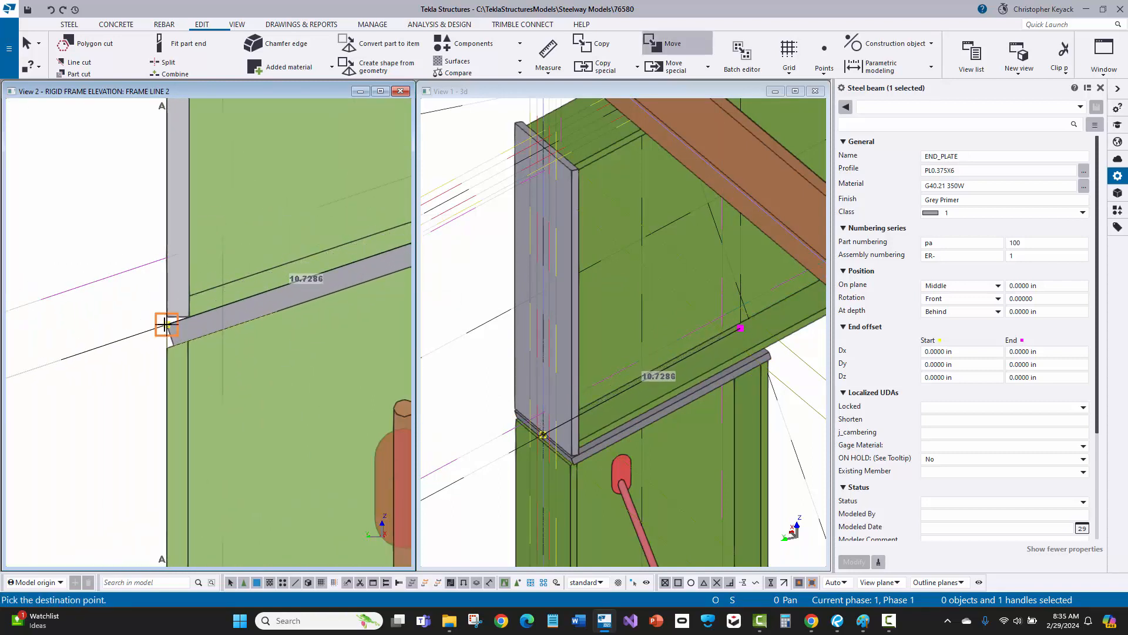
left_click(168, 325)
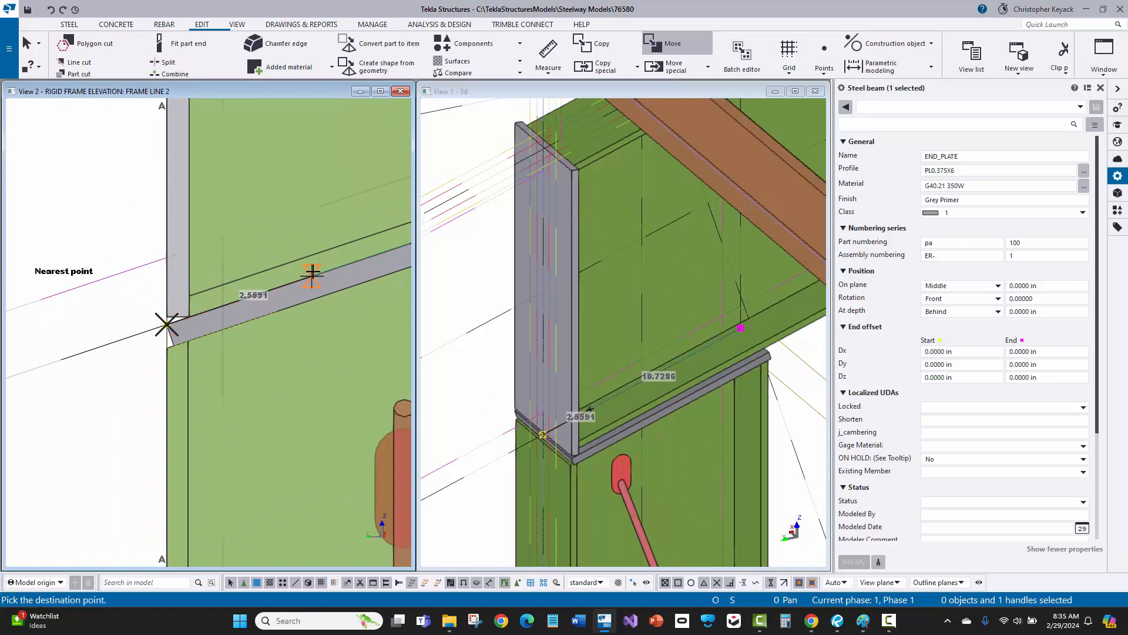
type("14")
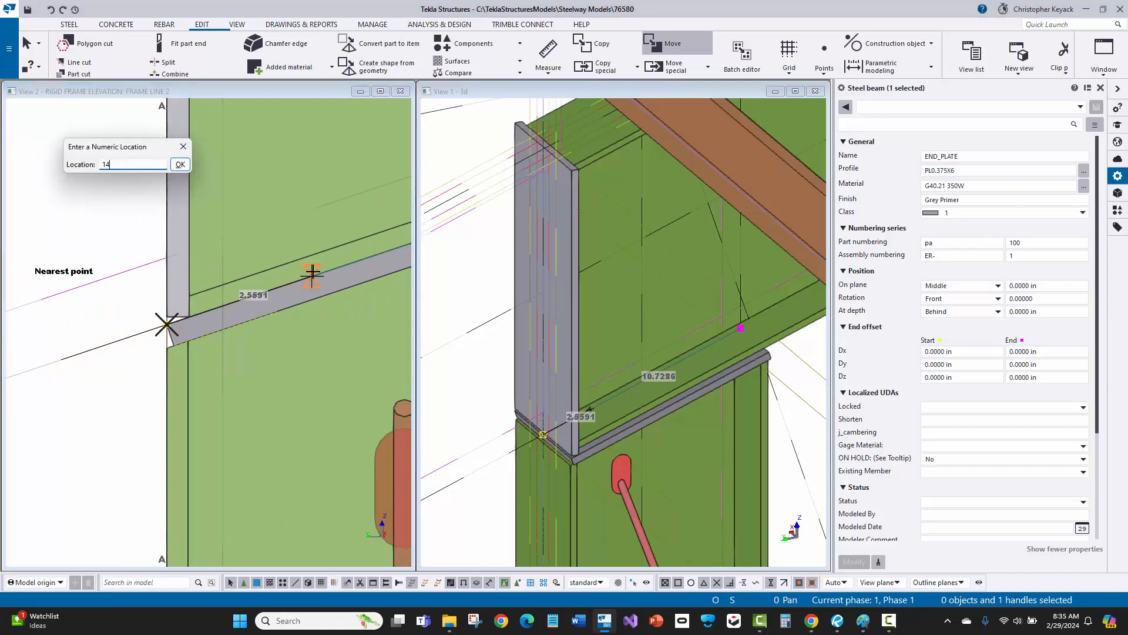
key("Return")
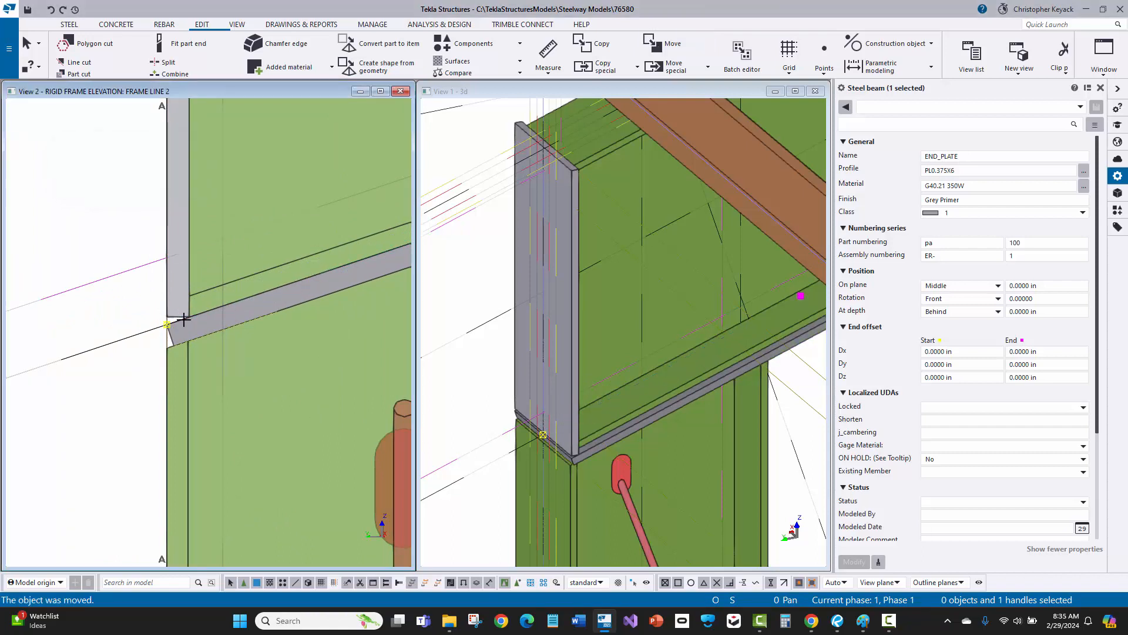
Move the sloped lower plate's end handle 2 in back along the plate toward the column.
scroll(294, 265, "up", 4)
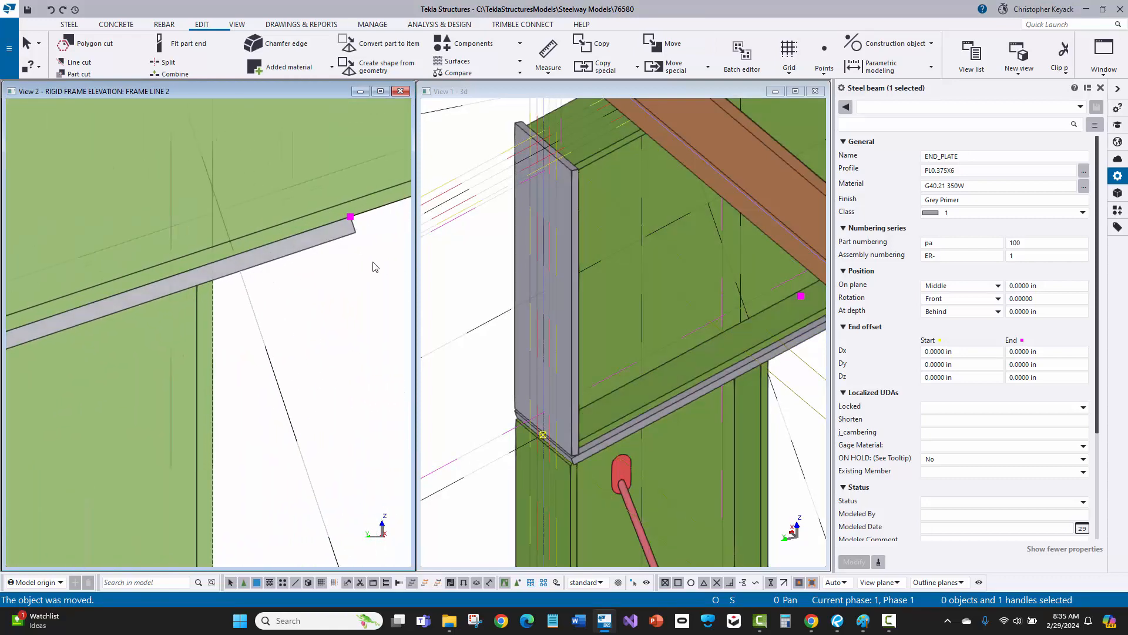
right_click(393, 239)
left_click(417, 324)
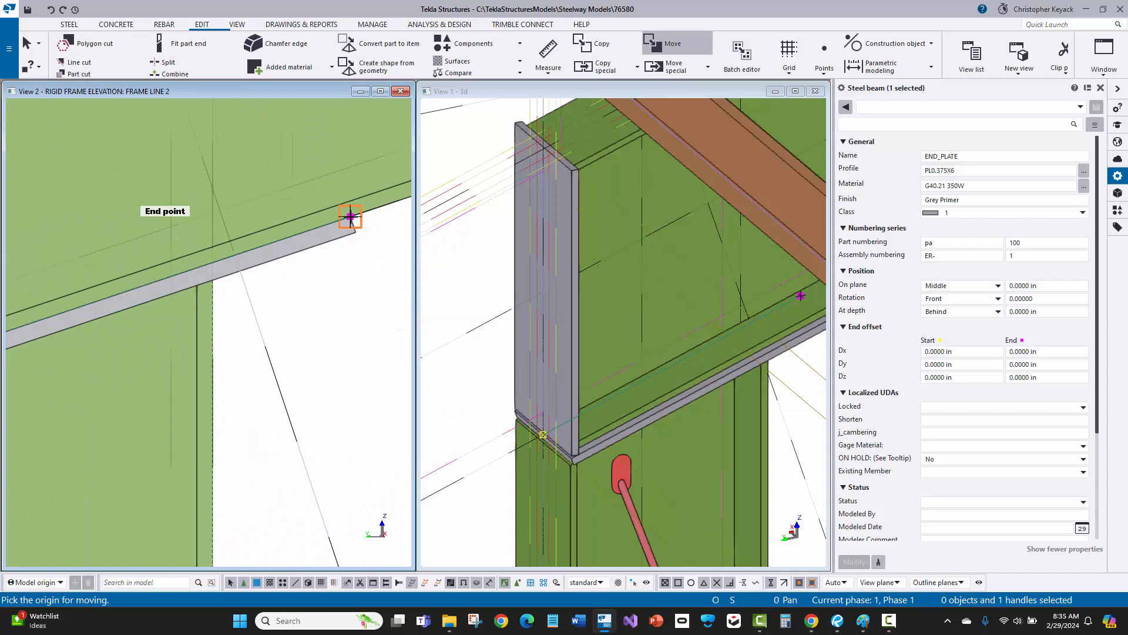
left_click(350, 217)
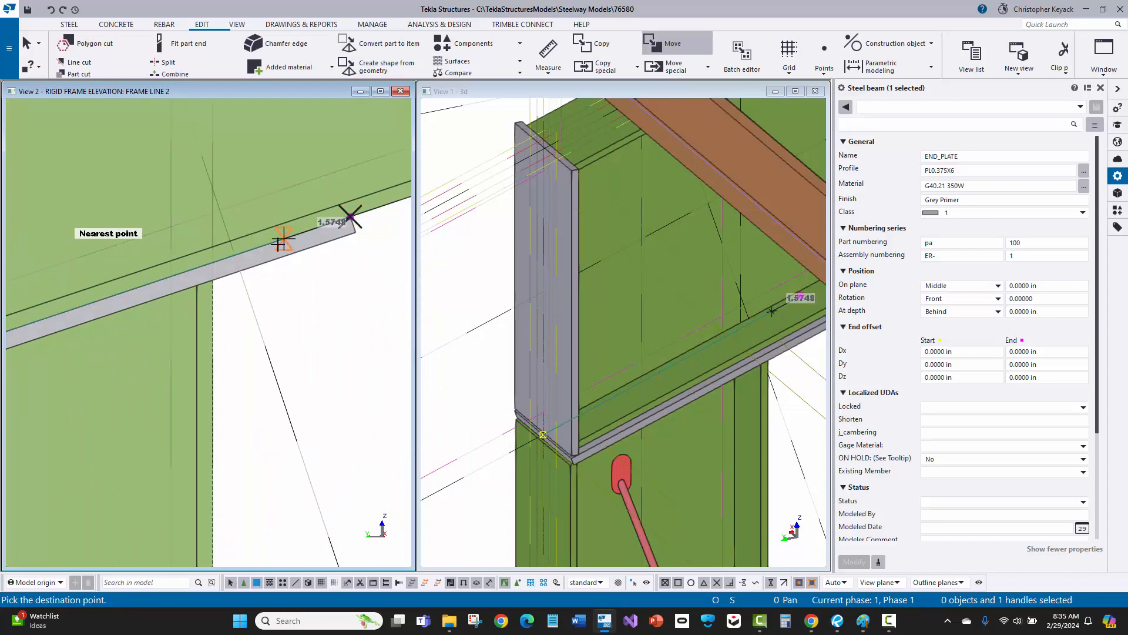
type("2")
key("Return")
left_click(276, 295)
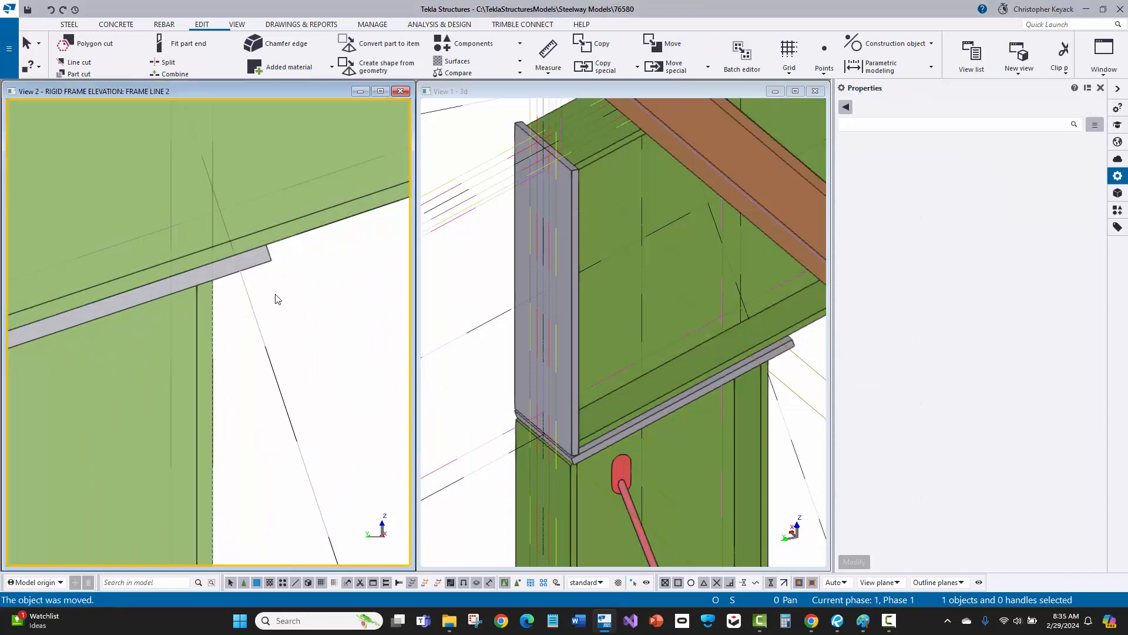
Check the sloped lower plate's length and review how the plates meet the column and rafter.
scroll(276, 295, "down", 3)
middle_click_drag(278, 294, 324, 272)
left_click(312, 246)
scroll(177, 299, "down", 3)
middle_click_drag(170, 300, 238, 286)
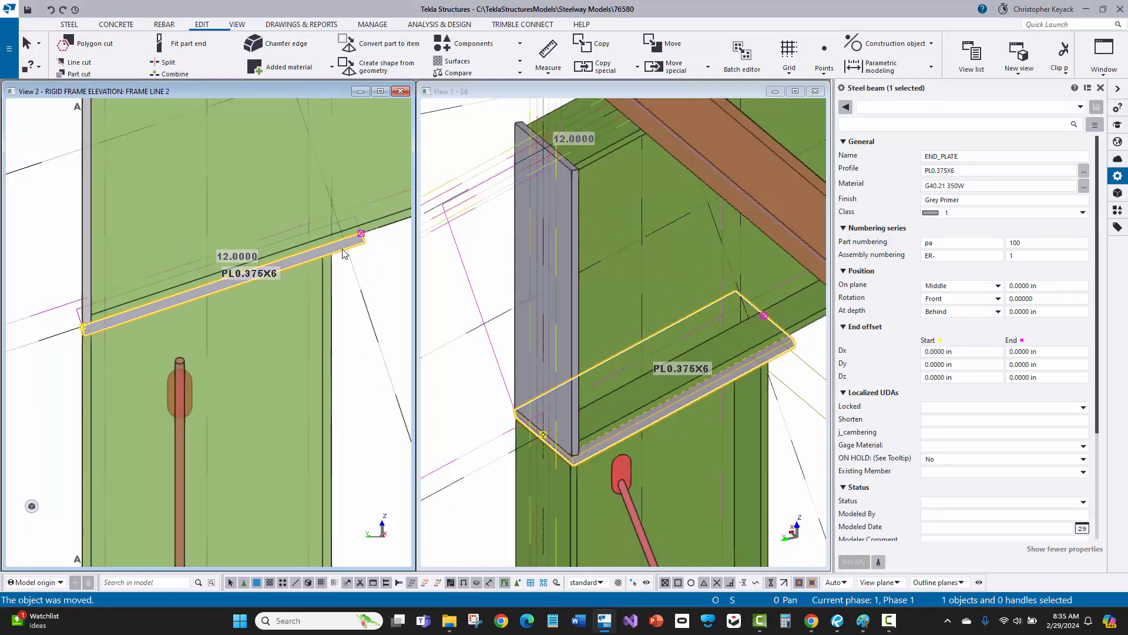
scroll(344, 251, "up", 2)
scroll(346, 250, "down", 2)
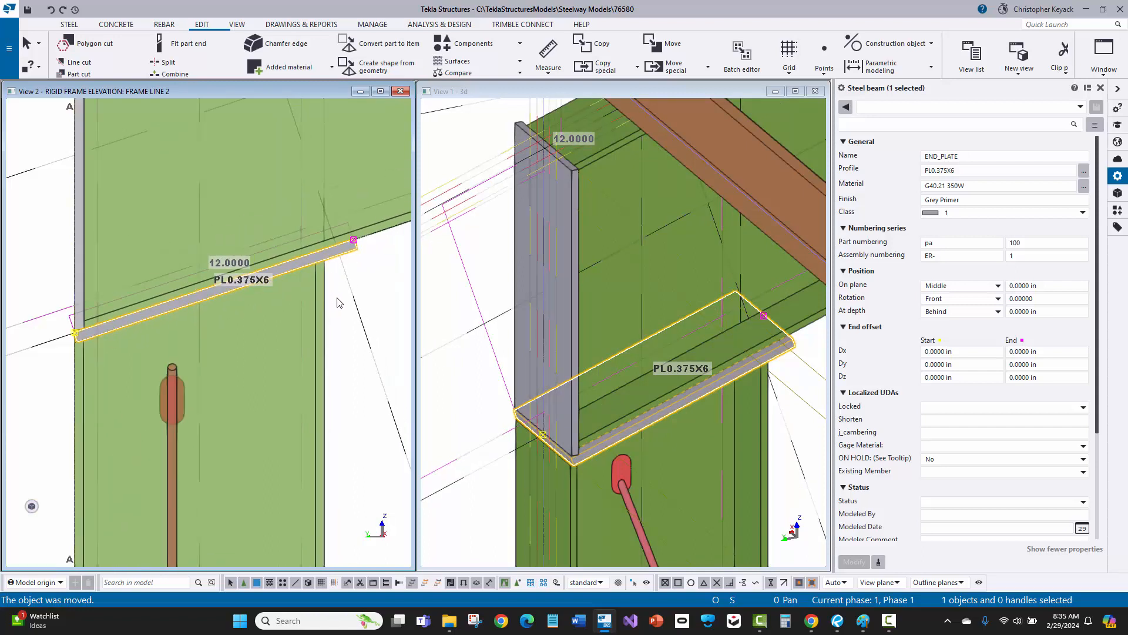
left_click(342, 302)
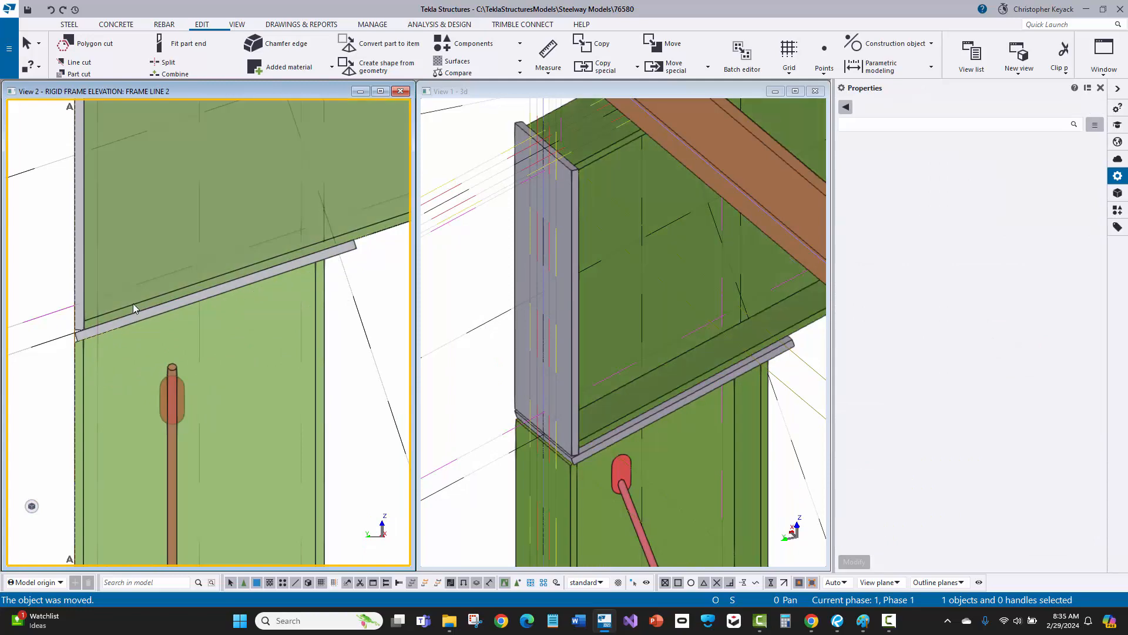
scroll(30, 301, "down", 1)
middle_click_drag(29, 301, 58, 383)
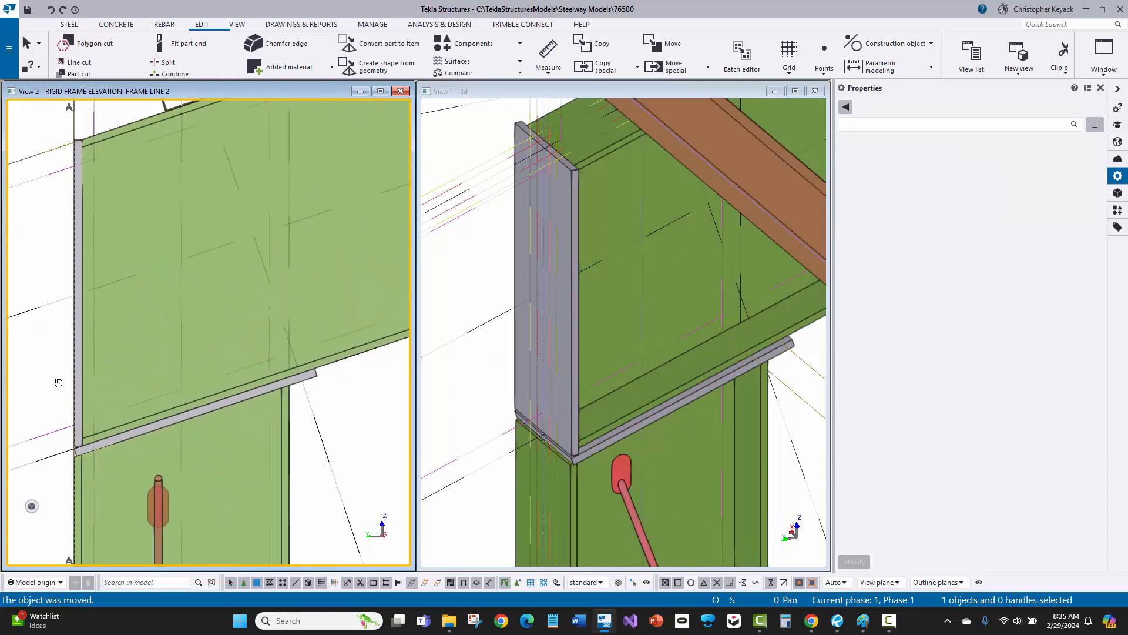
scroll(58, 384, "down", 1)
middle_click_drag(83, 300, 96, 249)
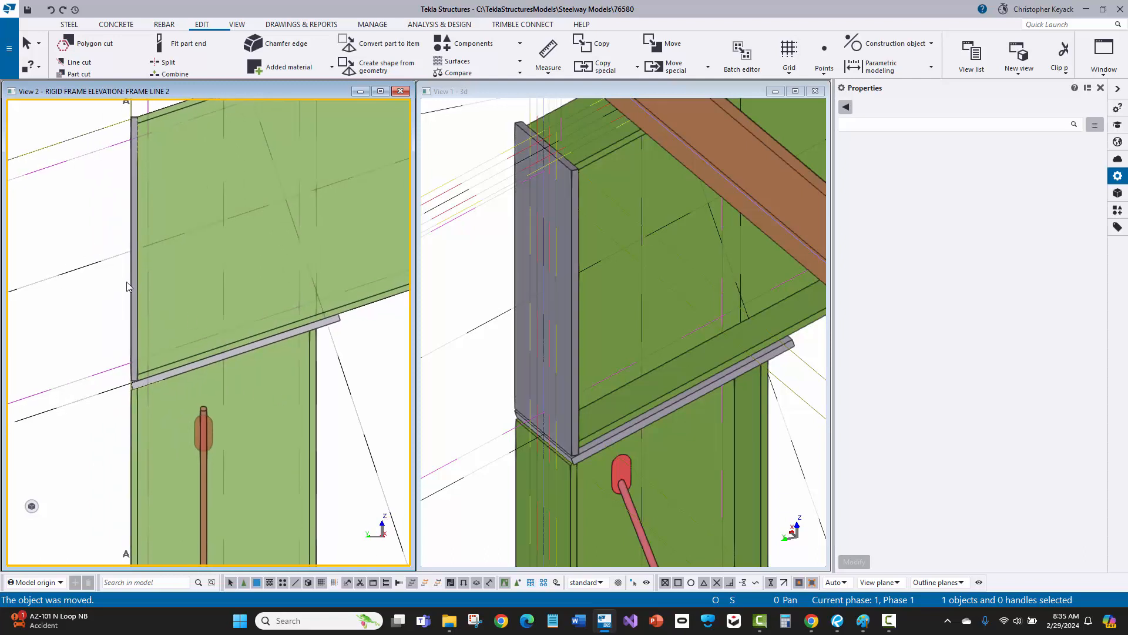
Add a point at the sloped lower plate's upper outer corner, on the column's outer face line.
scroll(95, 426, "up", 3)
scroll(92, 426, "up", 2)
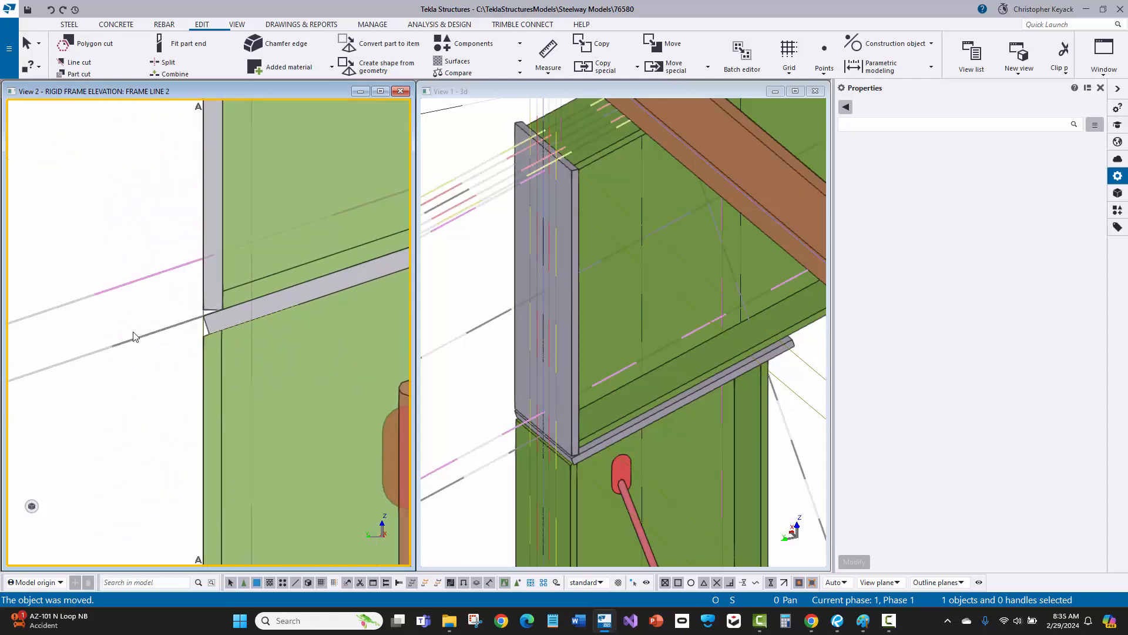
left_click(824, 65)
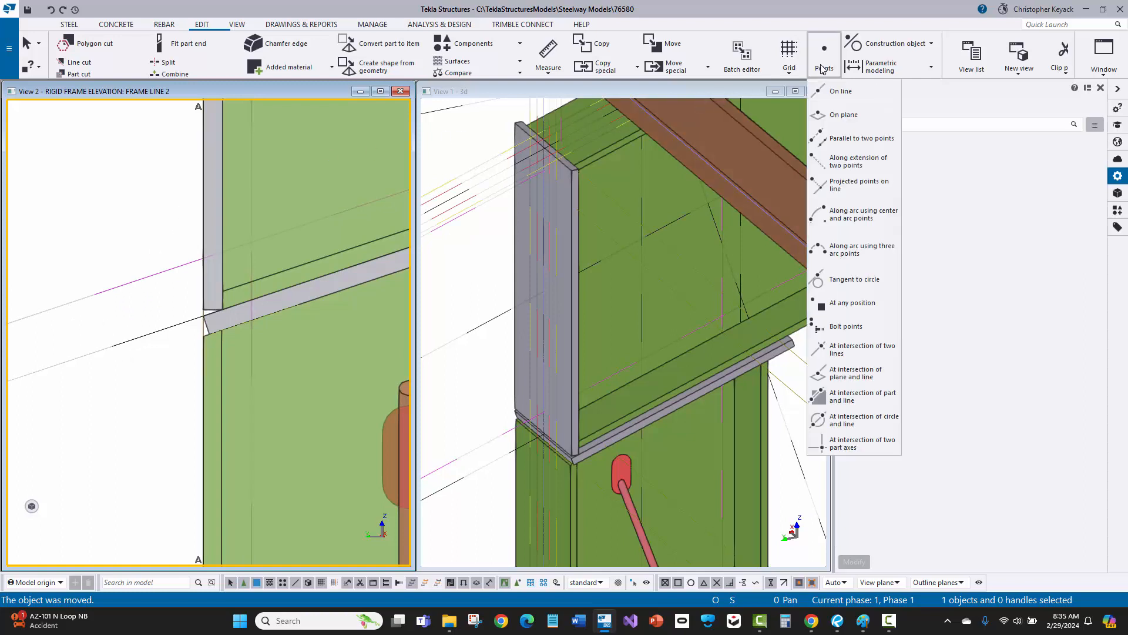
left_click(834, 303)
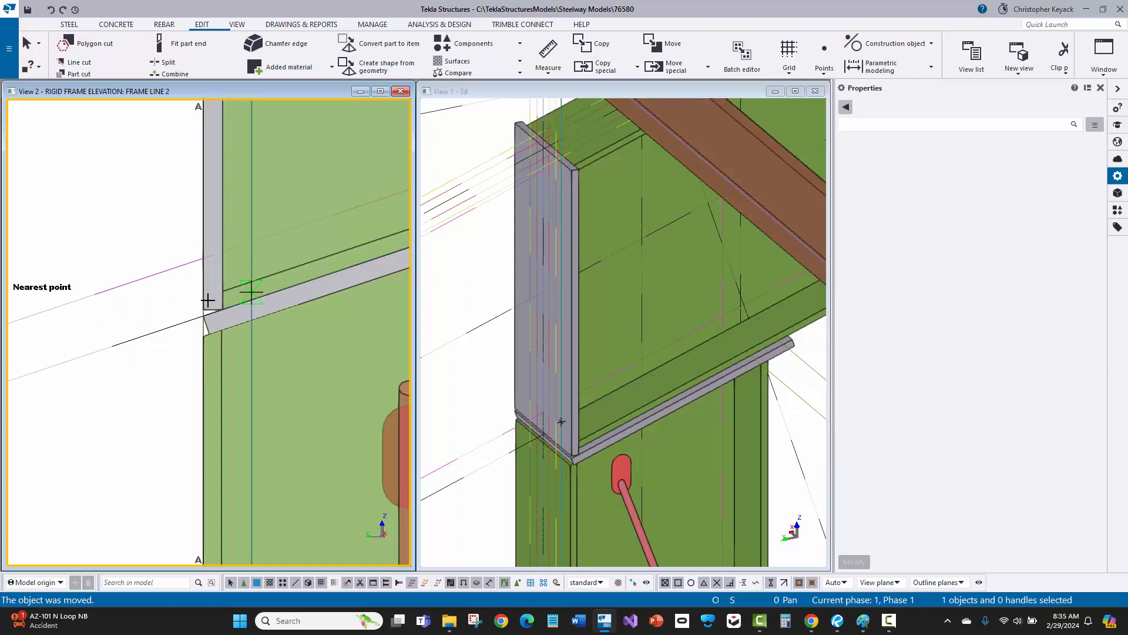
right_click(131, 197)
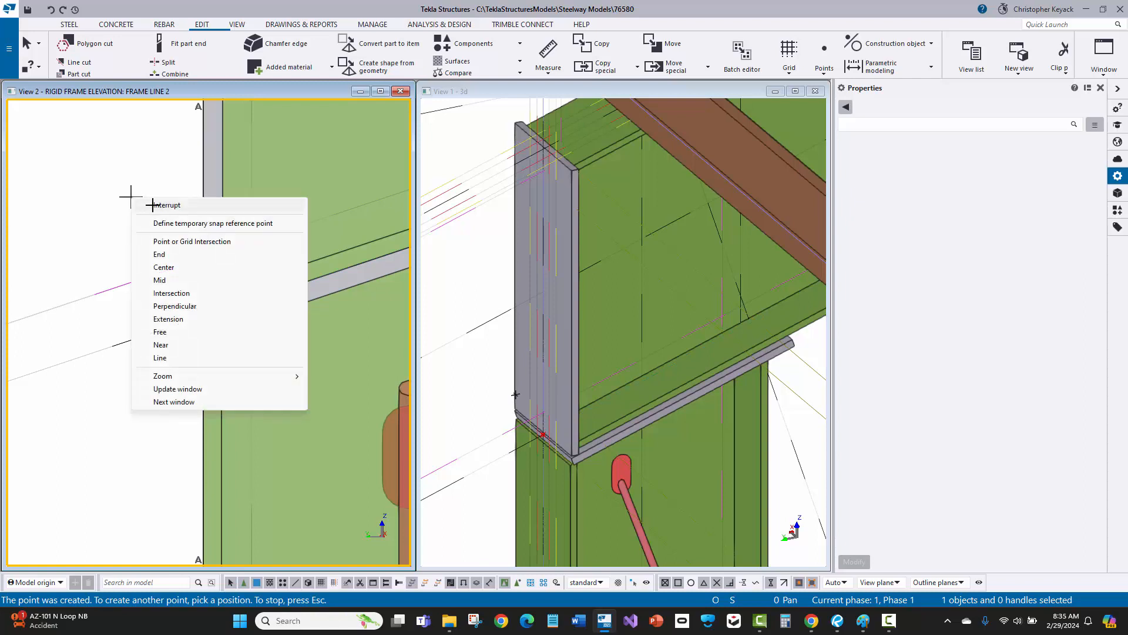
left_click(156, 204)
Copy the point at the sloped lower plate's upper outer corner 3.5 in upward along the column's outer face line.
left_click_drag(170, 304, 218, 329)
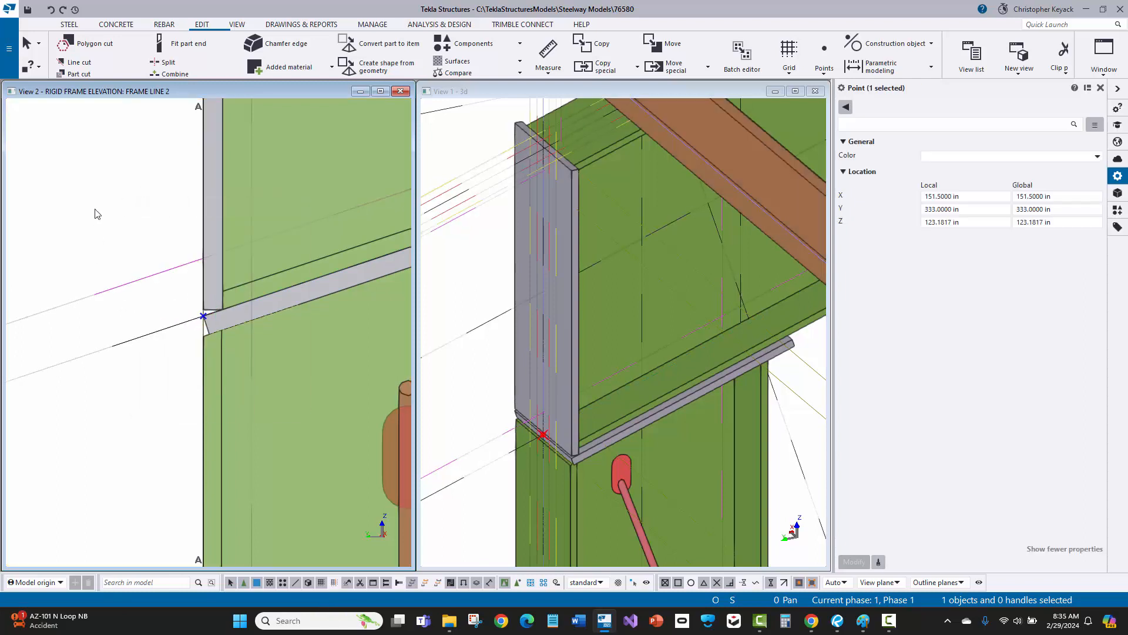
right_click(106, 188)
left_click(128, 247)
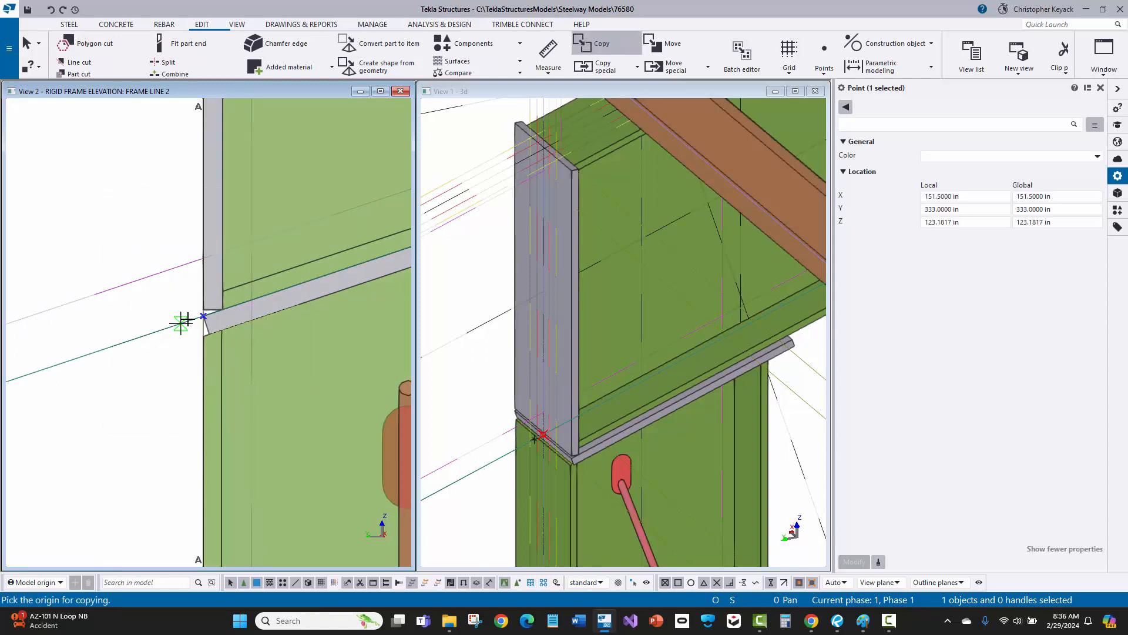
left_click(203, 316)
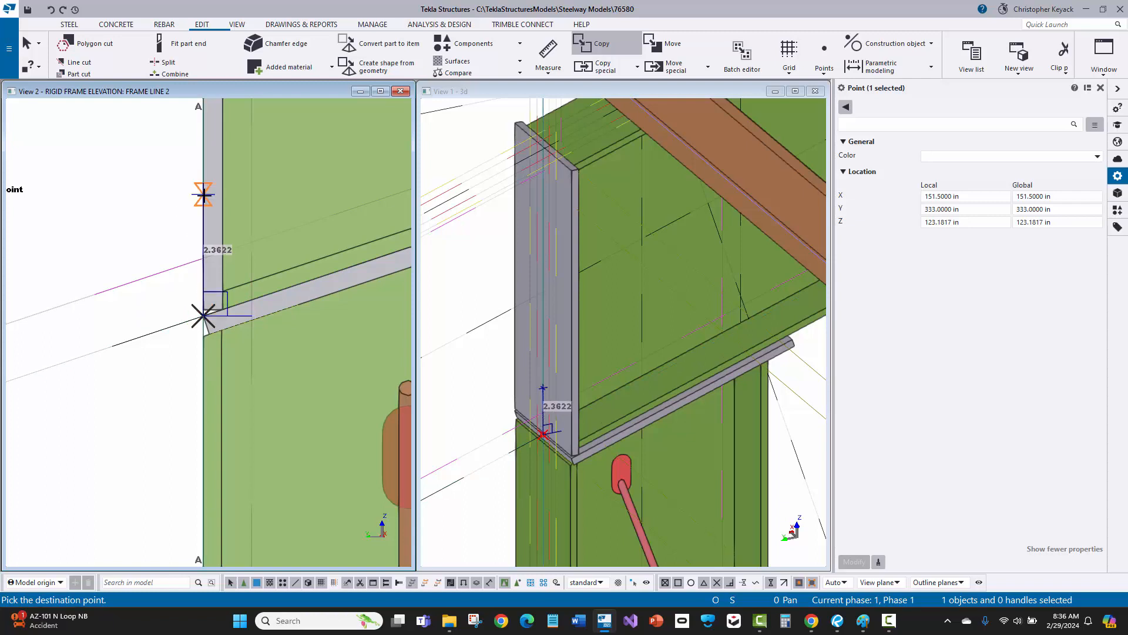
type("3.5")
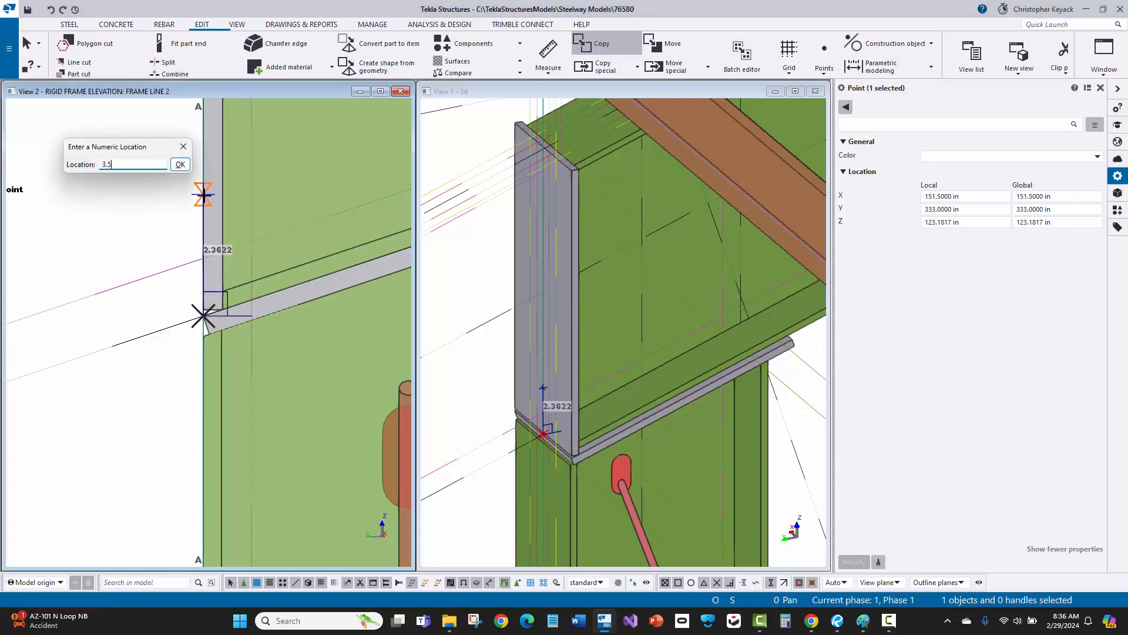
key("Return")
scroll(156, 253, "down", 2)
right_click(152, 252)
left_click(157, 262)
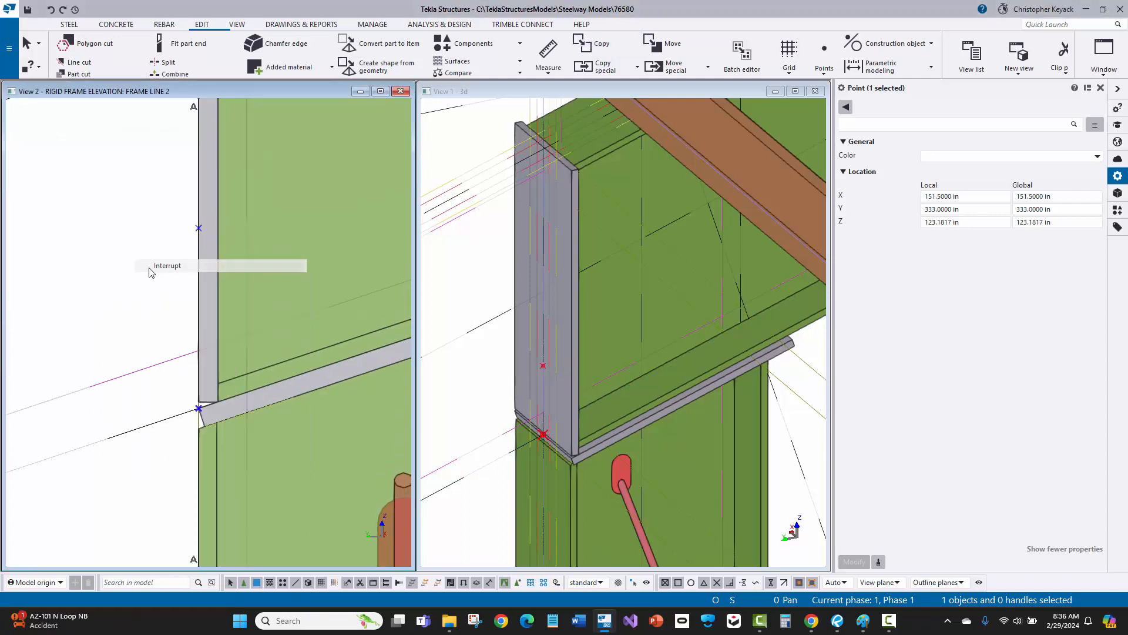
Try copying the point above the plate corner upward by 3 in and 1.5 in along the outer face line.
left_click(186, 238)
right_click(150, 198)
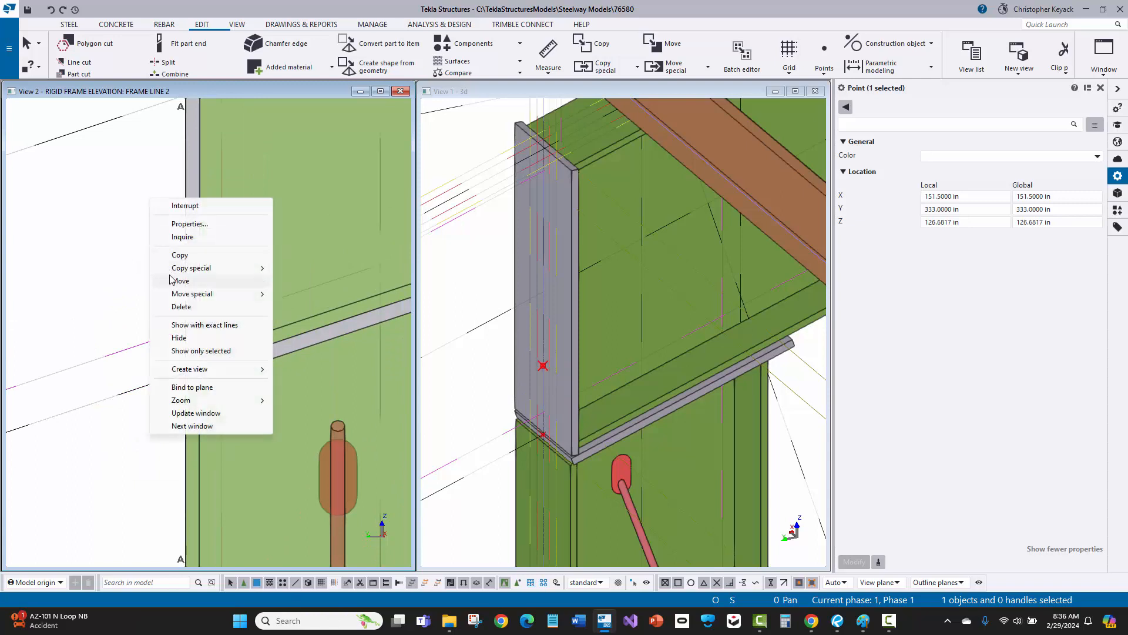
left_click(176, 256)
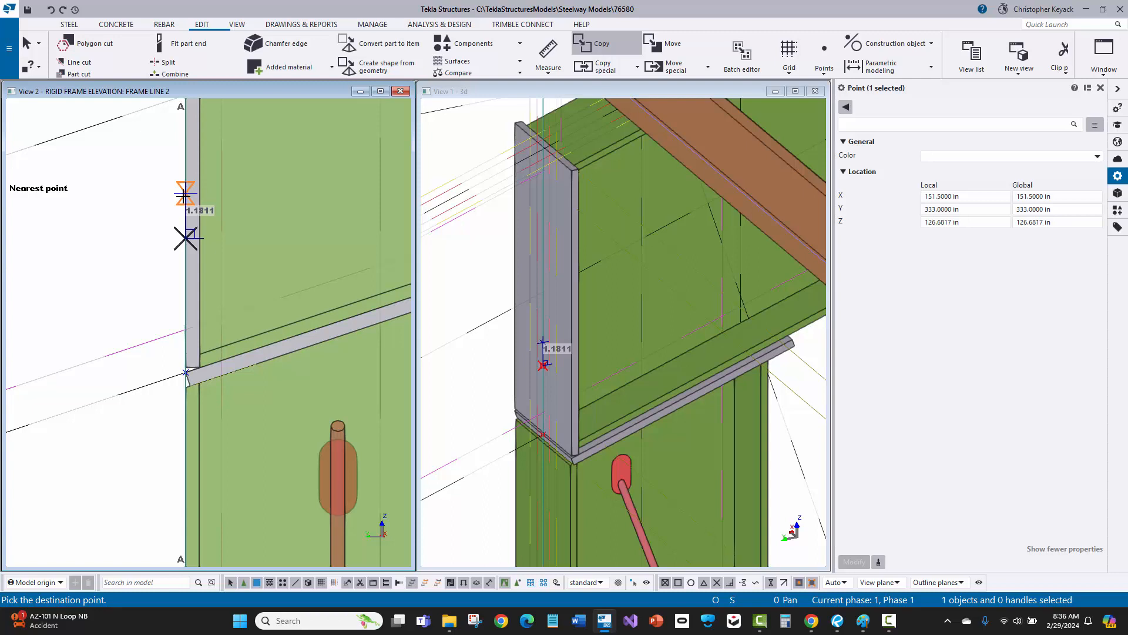
type("3")
key("Return")
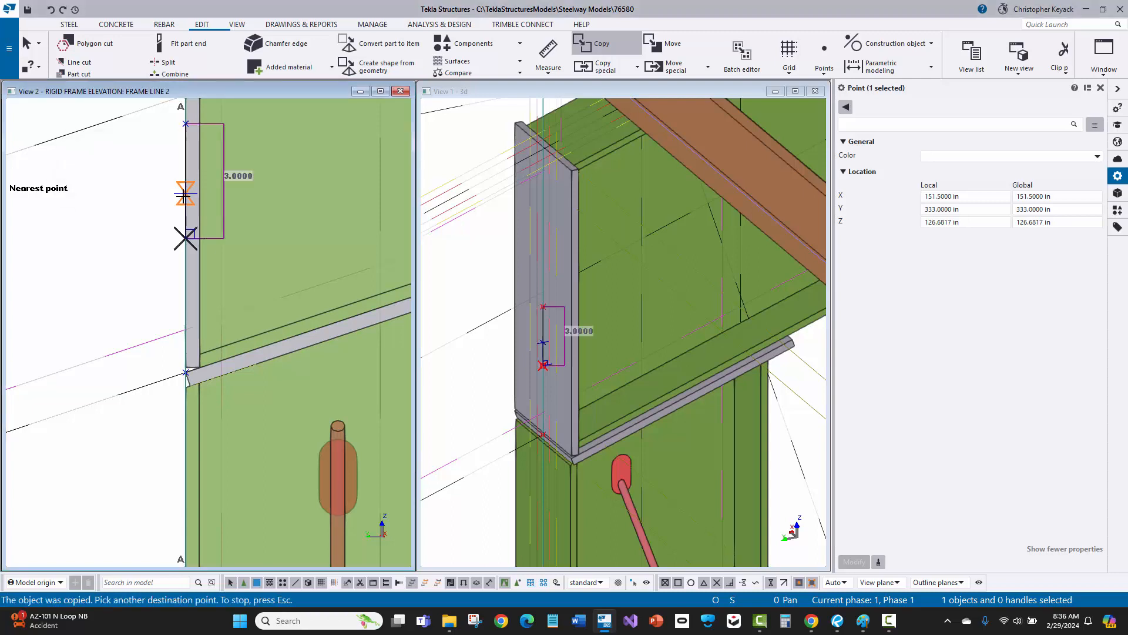
type("1.5")
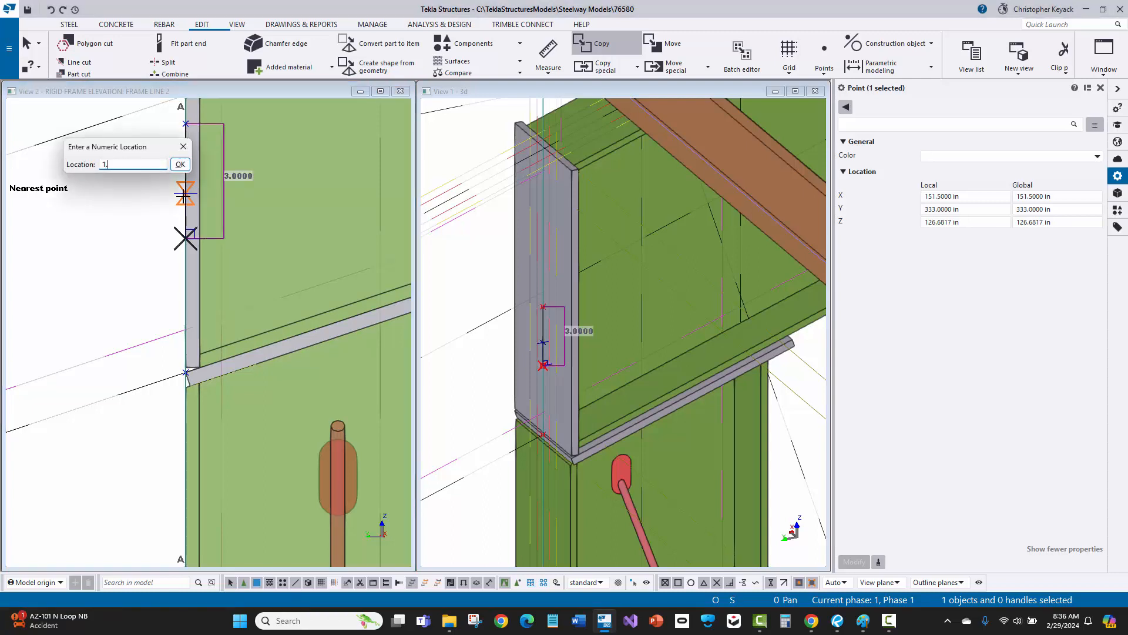
key("Return")
scroll(176, 235, "down", 2)
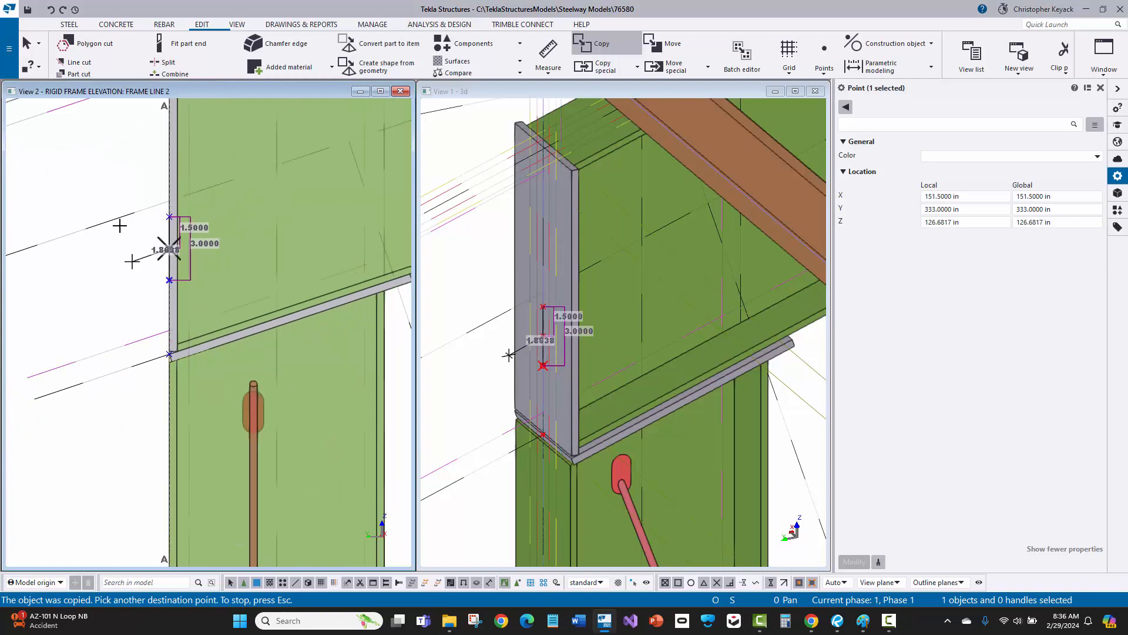
key("Escape")
Delete the two points copied above the first point over the plate corner.
scroll(158, 246, "up", 3)
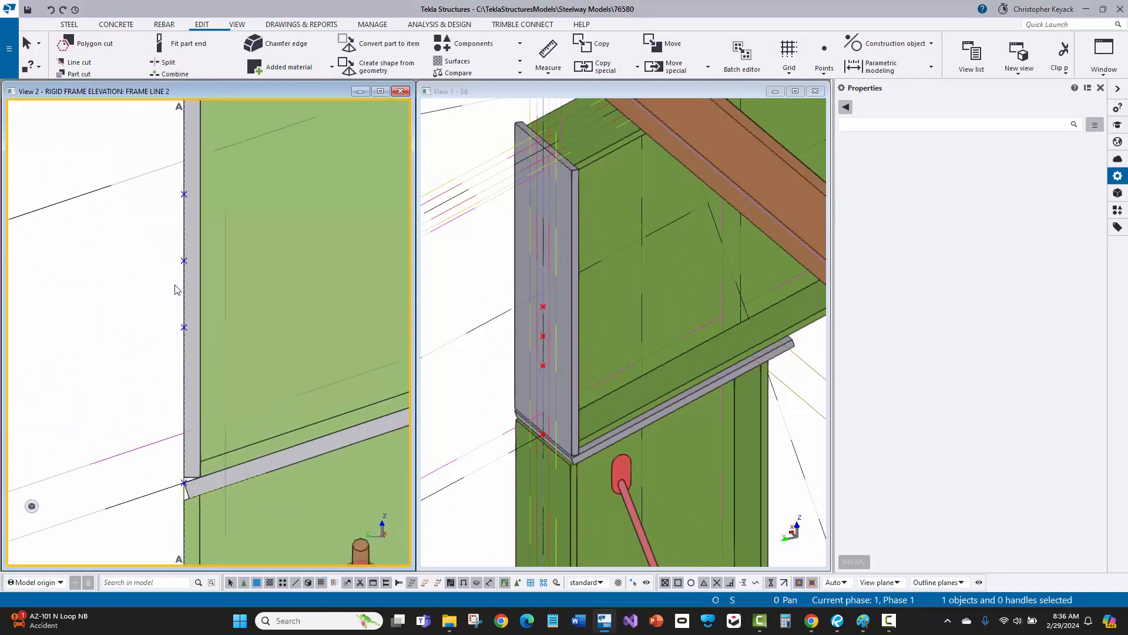
middle_click_drag(176, 289, 192, 249)
key("Delete")
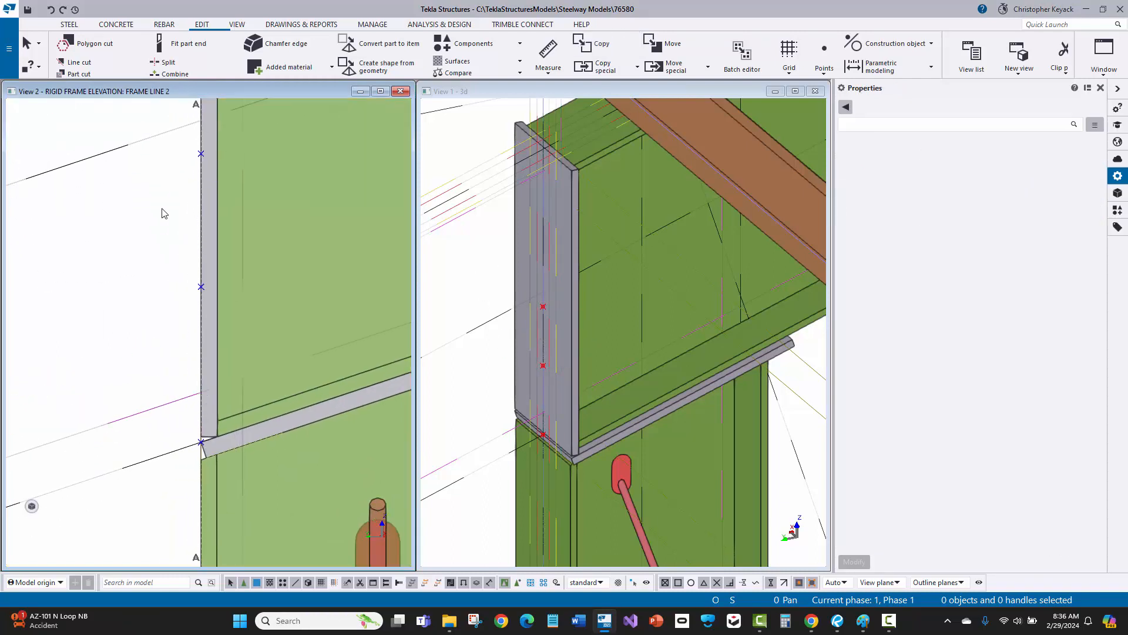
middle_click_drag(151, 251, 159, 273)
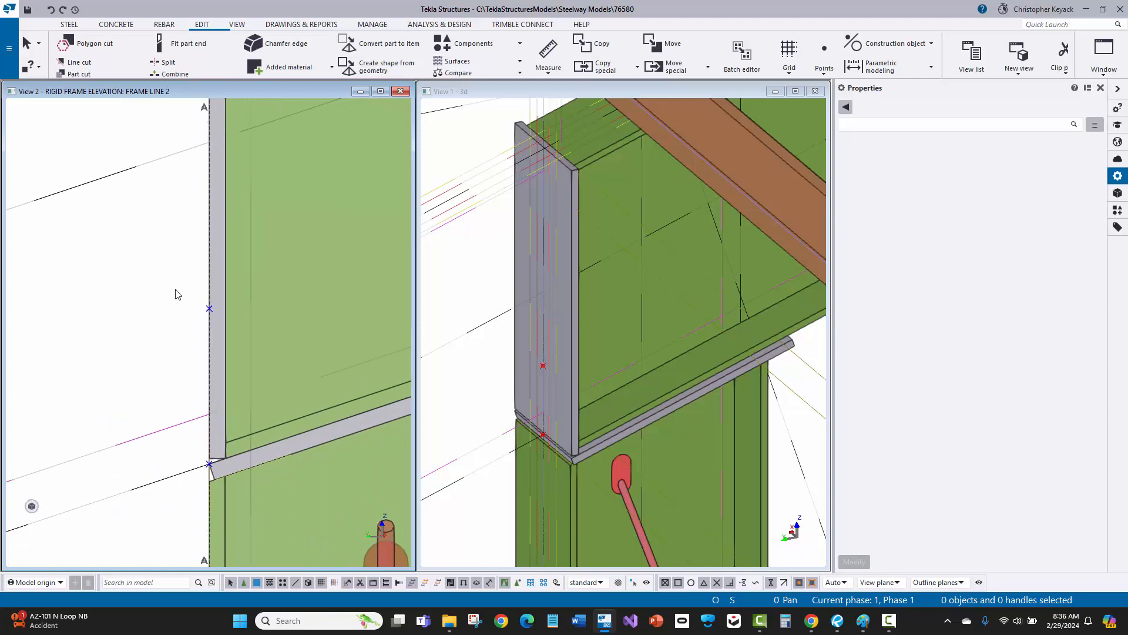
Copy the point above the plate corner 3 in upward, with a further copy 1.5 in above that one.
left_click_drag(170, 287, 217, 318)
right_click(147, 248)
left_click(171, 306)
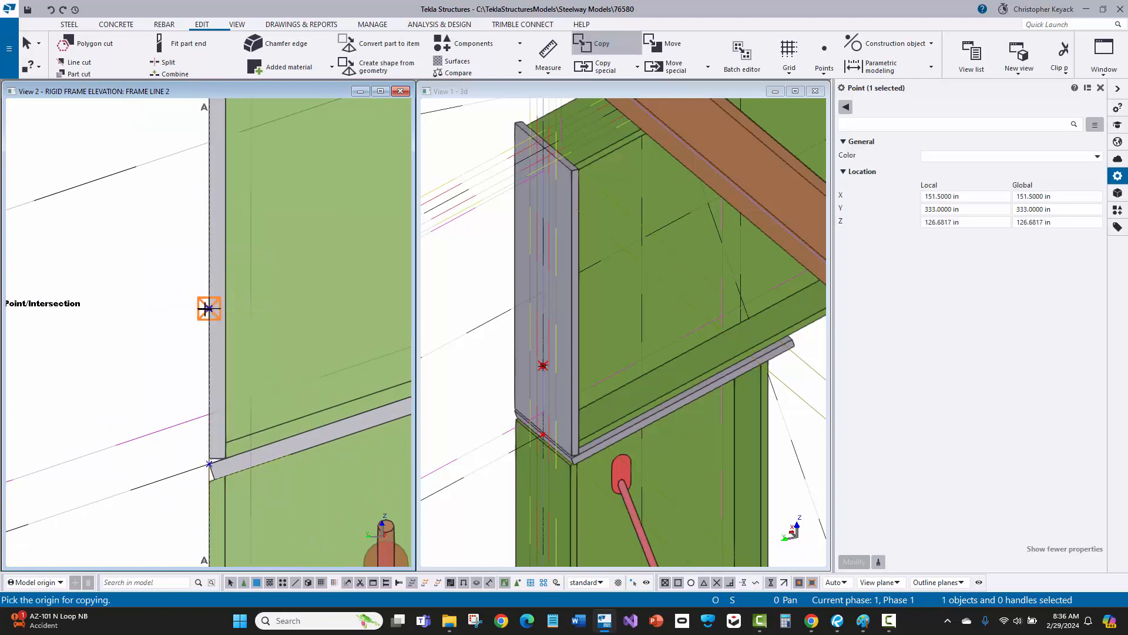
left_click(209, 308)
type("3")
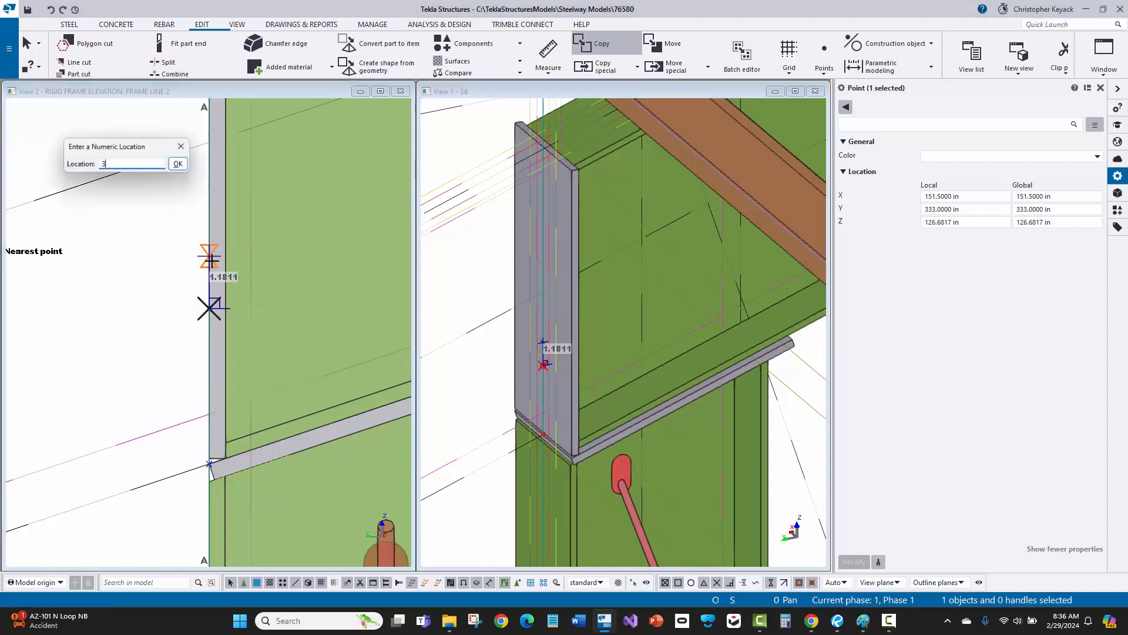
key("Return")
middle_click_drag(210, 259, 209, 338)
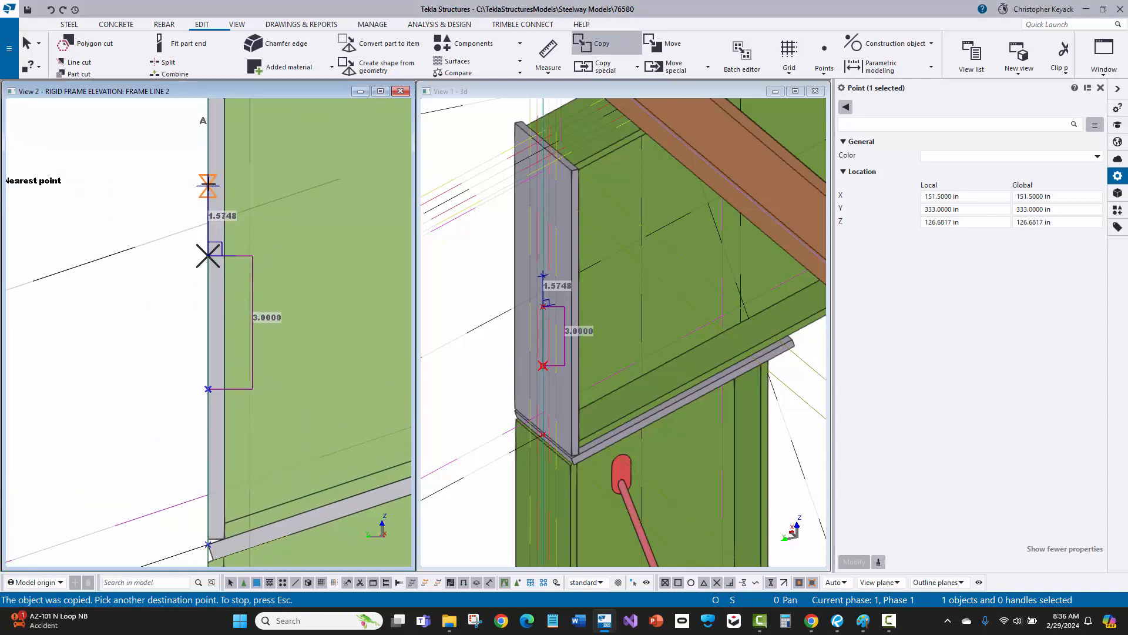
type("1")
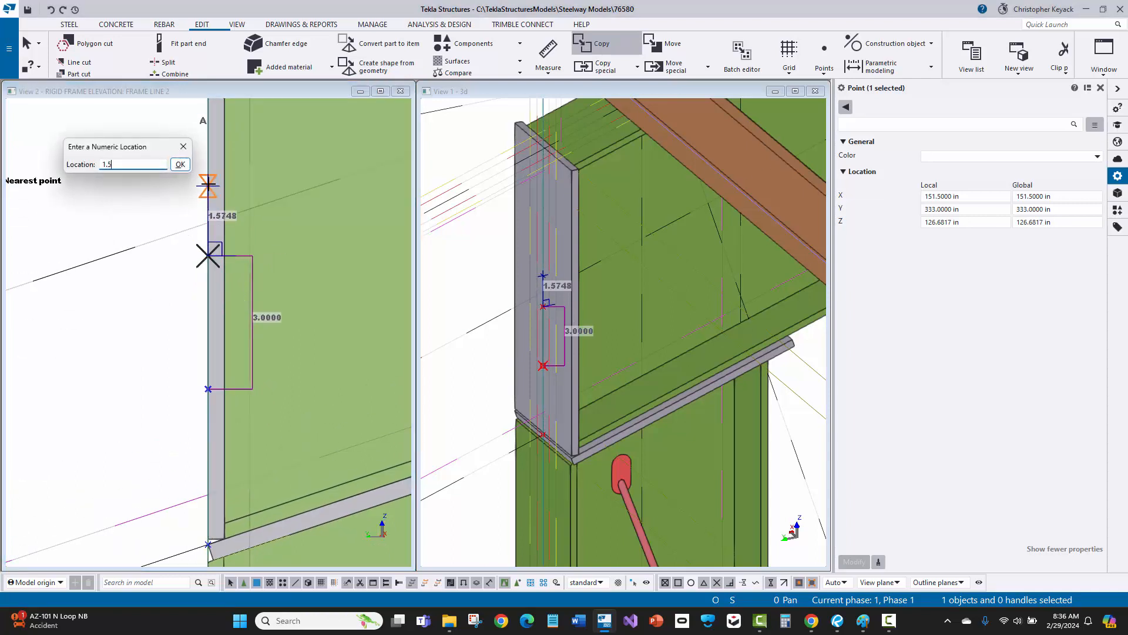
type(".5")
key("Return")
key("Escape")
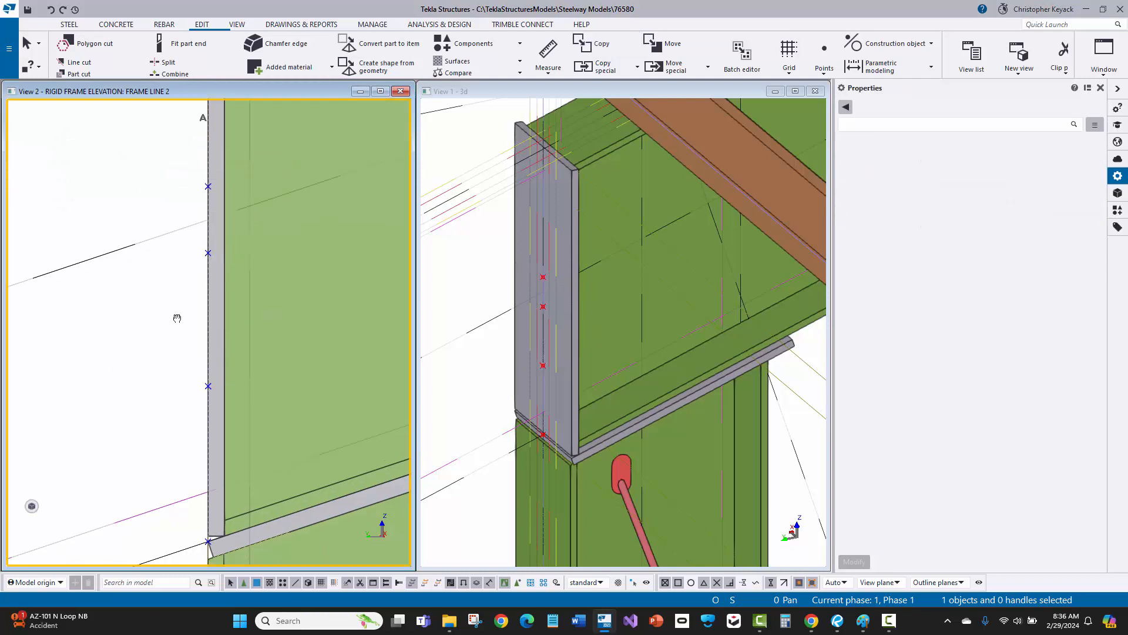
Copy the point at the sloped plate's outer corner 3.5 in downward along the column's outer face line.
middle_click_drag(177, 318, 178, 176)
scroll(229, 276, "up", 1)
left_click_drag(205, 259, 245, 288)
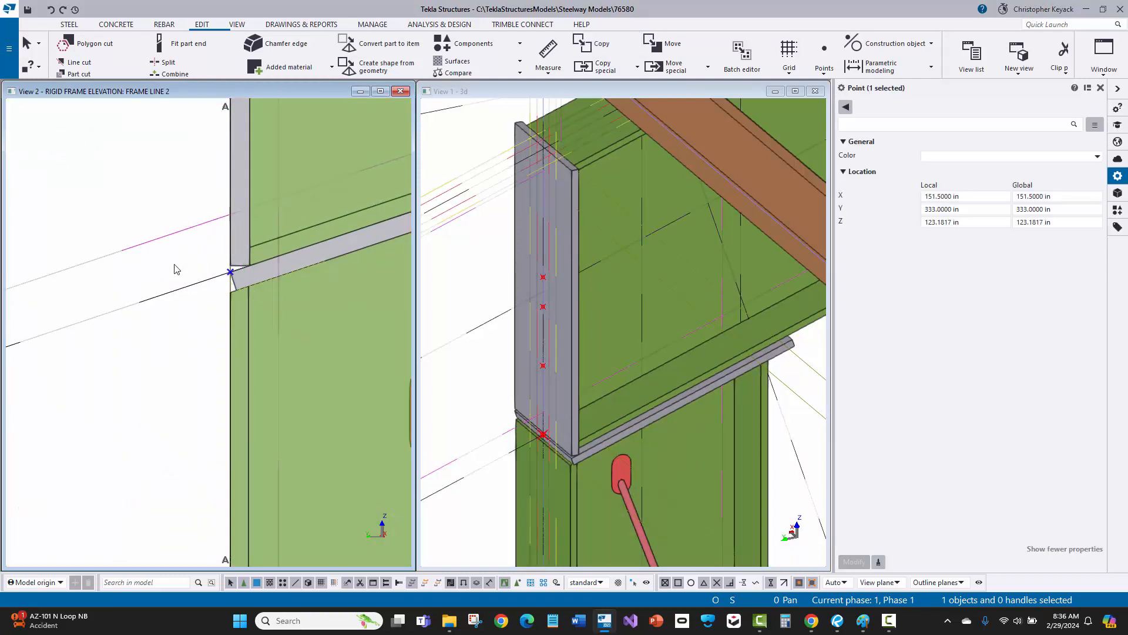
right_click(167, 244)
left_click(195, 301)
left_click(230, 271)
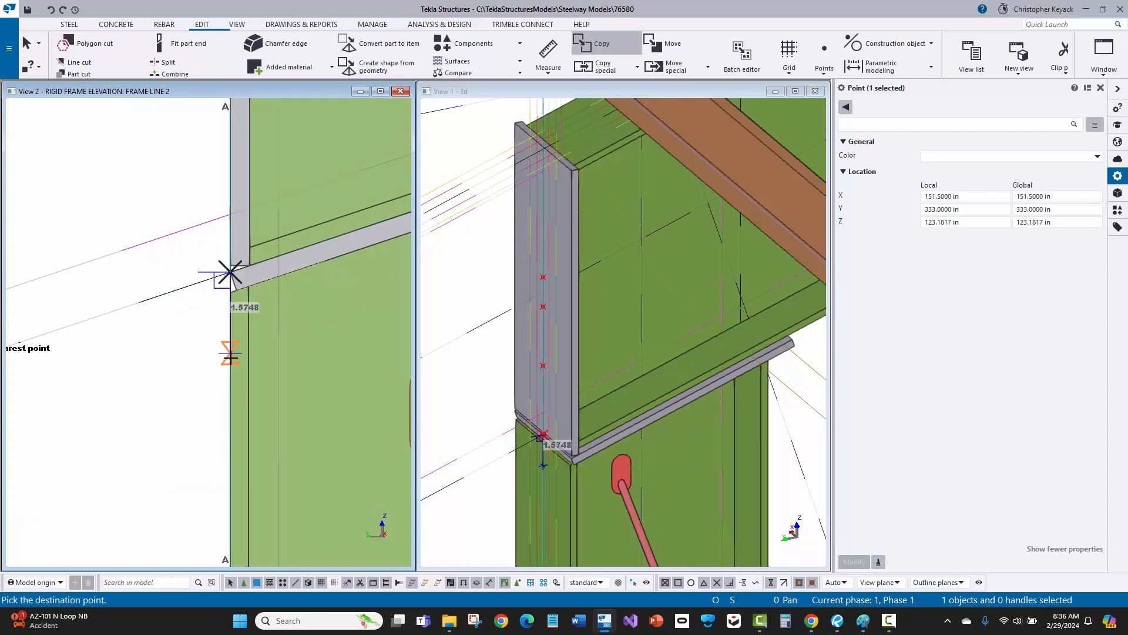
type("3.")
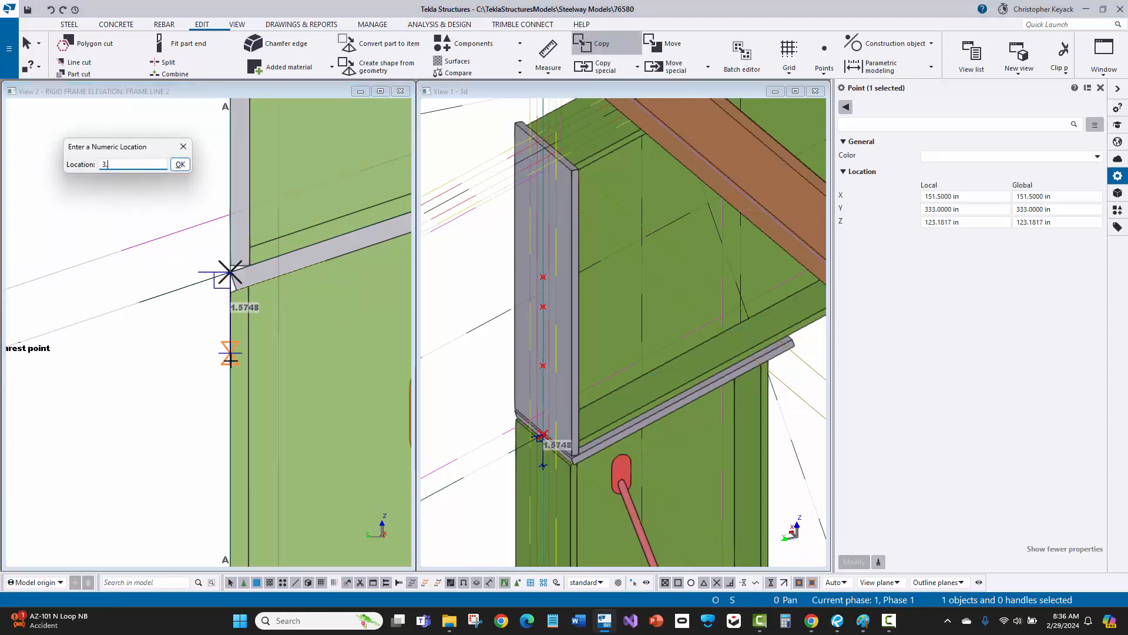
type("5")
key("Return")
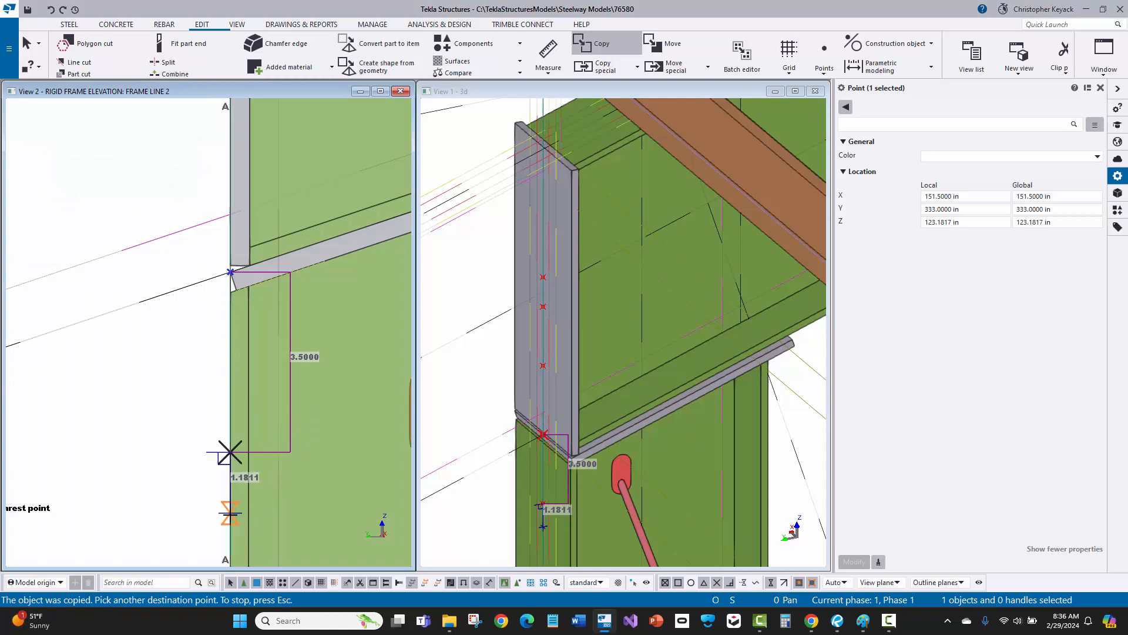
Continue copying points down the outer face line, 3 in below the last one and 1.5 in below that.
type("3")
key("Return")
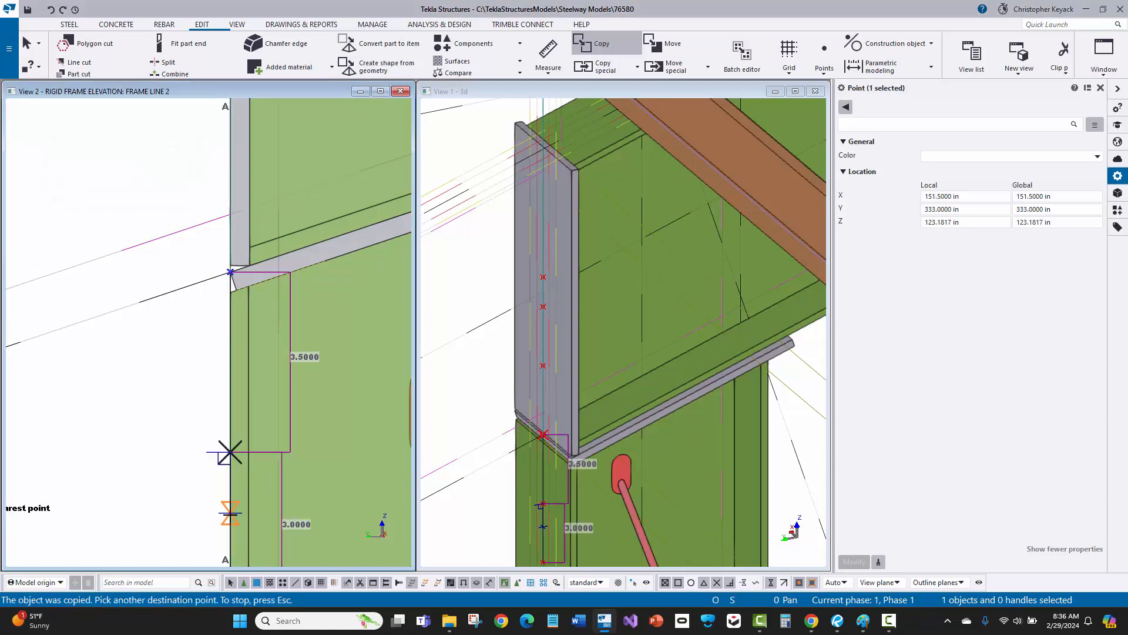
middle_click_drag(229, 504, 200, 224)
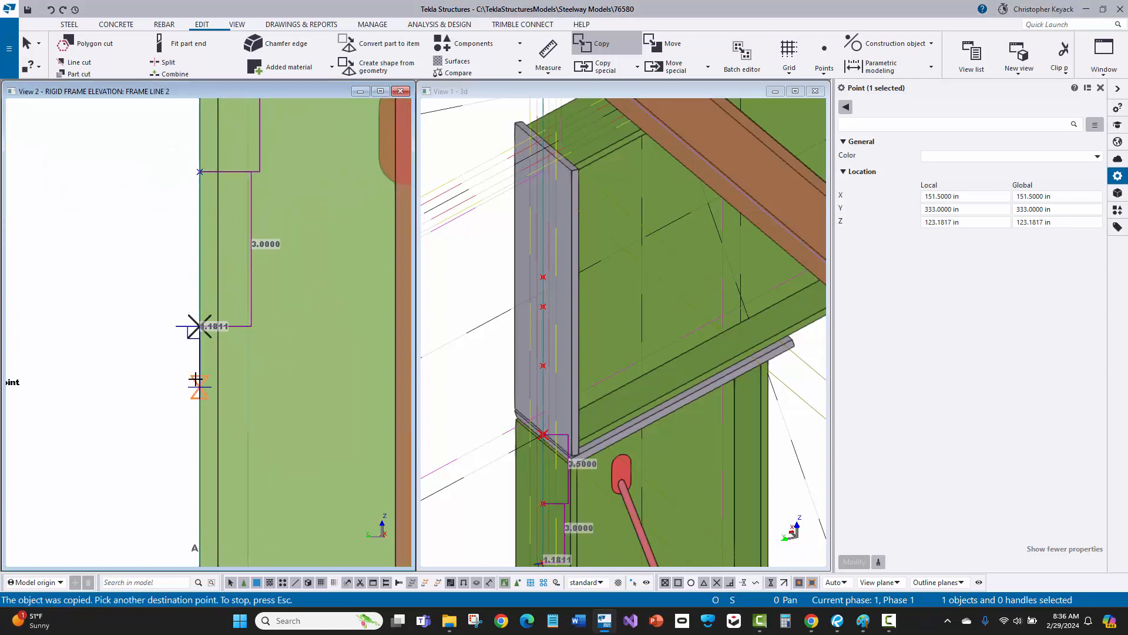
type("1.5")
key("Return")
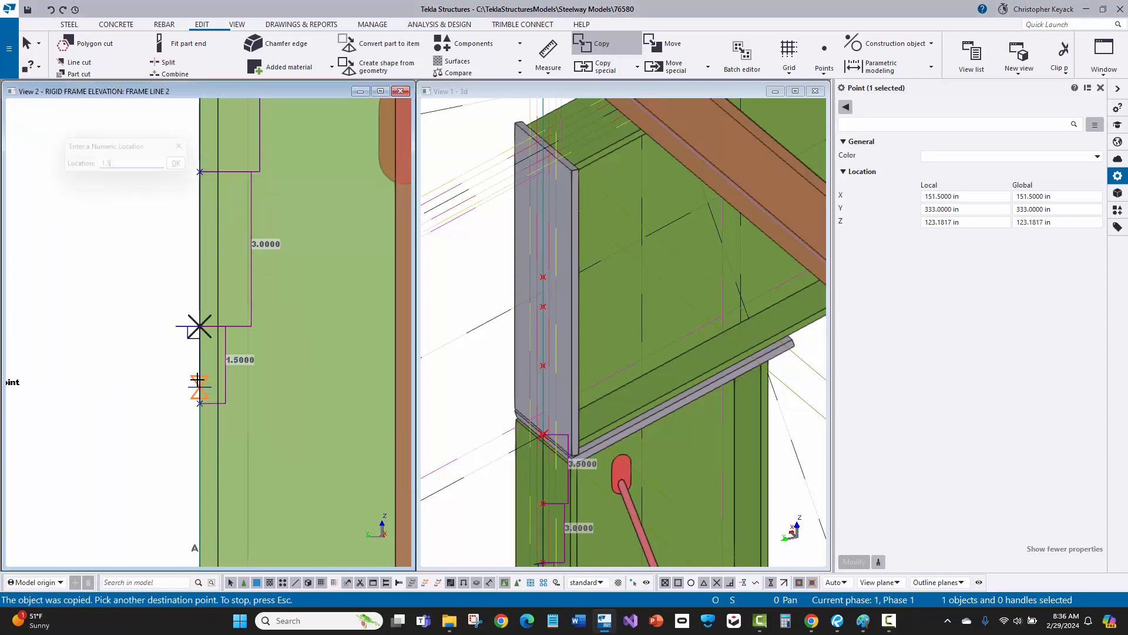
scroll(68, 288, "down", 3)
right_click(100, 240)
left_click(117, 249)
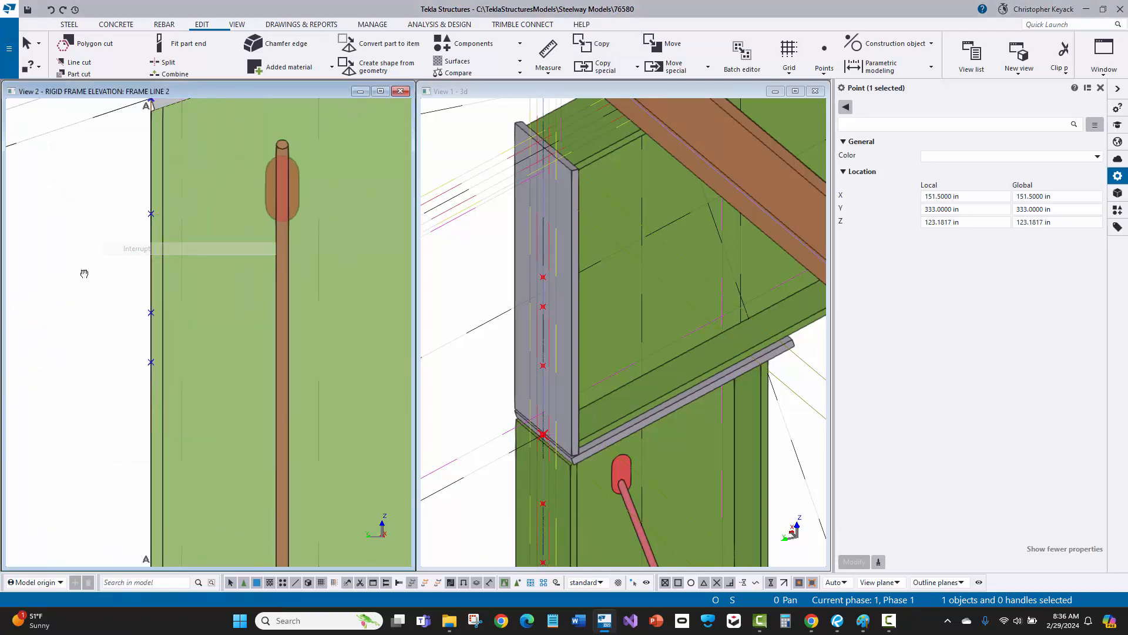
Start a new steel beam for the PL0.375X6 end plate and set its assembly numbering prefix to EP-.
middle_click_drag(82, 274, 130, 435)
scroll(121, 393, "down", 1)
middle_click_drag(97, 245, 104, 276)
left_click(67, 24)
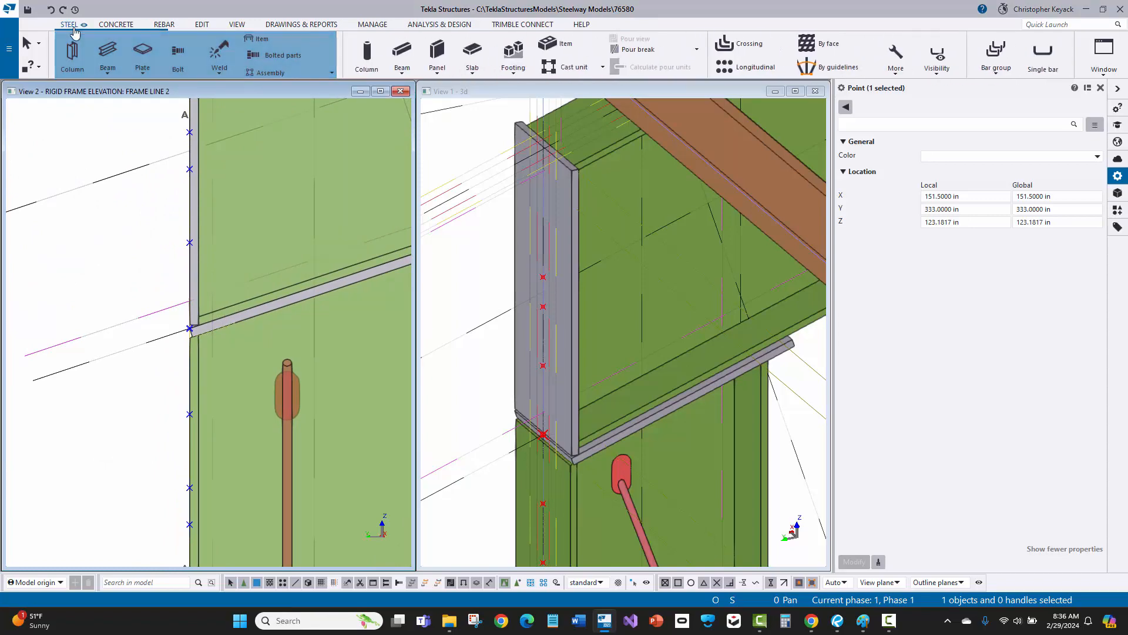
left_click(108, 52)
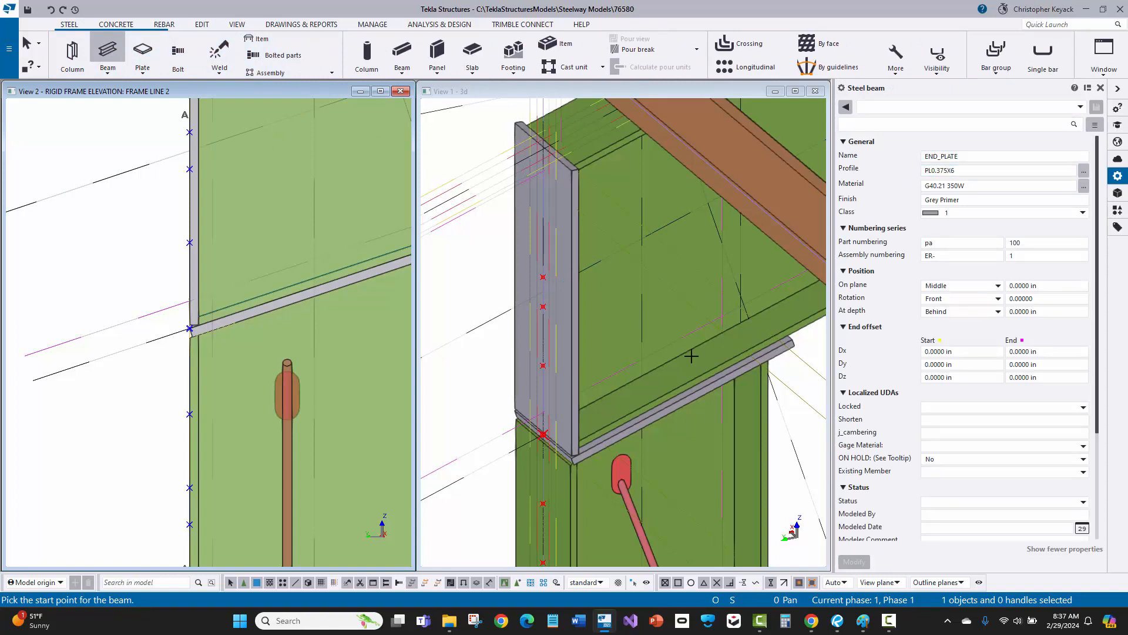
left_click(932, 257)
left_click_drag(937, 255, 910, 259)
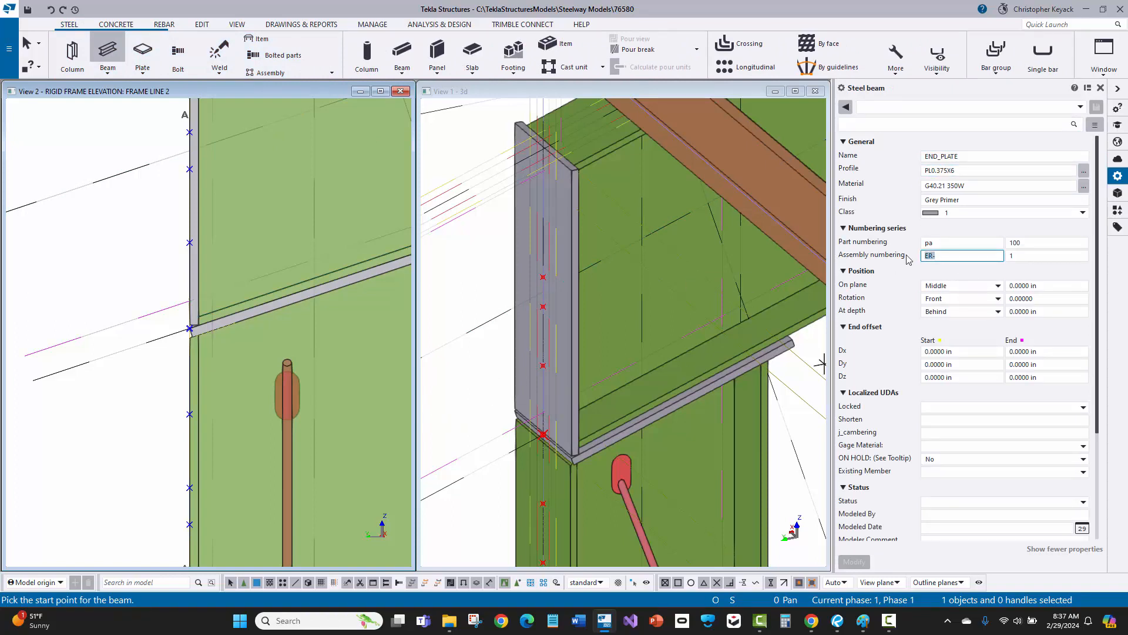
left_click(958, 255)
Place the end plate from the uppermost to the lowest point on the column's outer face line.
left_click(188, 132)
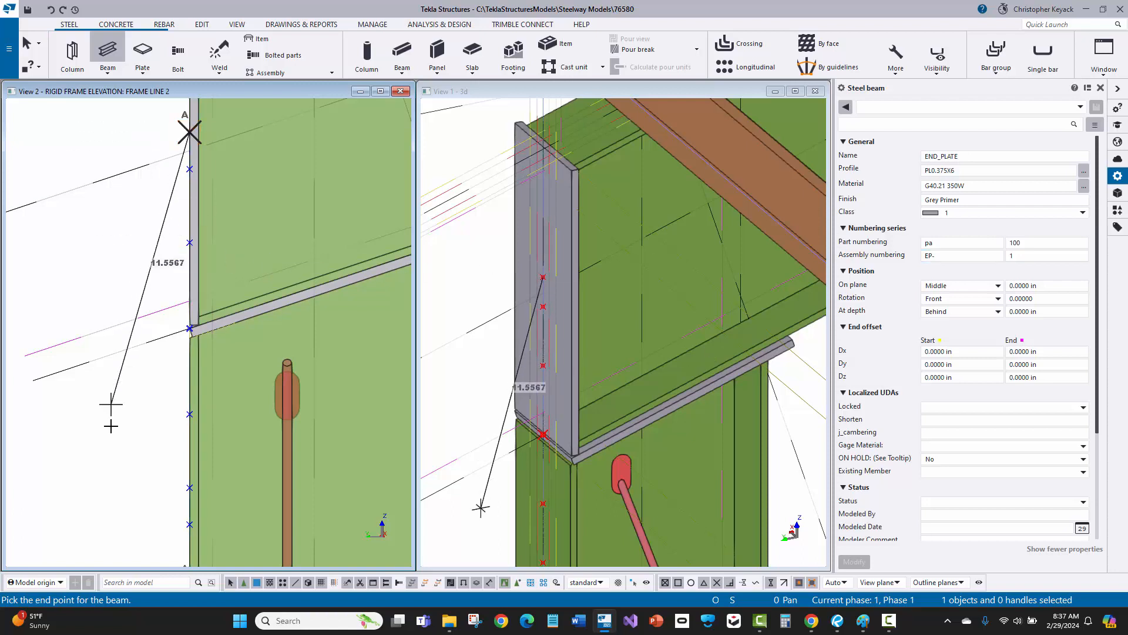
left_click(188, 523)
right_click(83, 262)
left_click(103, 269)
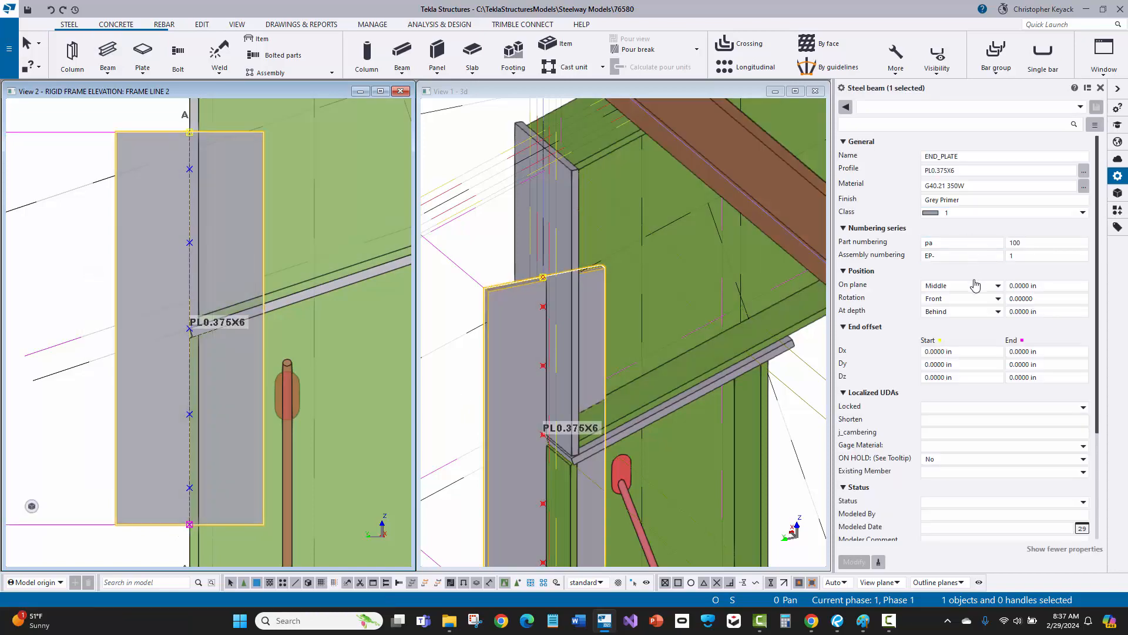
Set the new end plate's rotation to Top and its at-depth position to Middle.
left_click(967, 303)
left_click(939, 324)
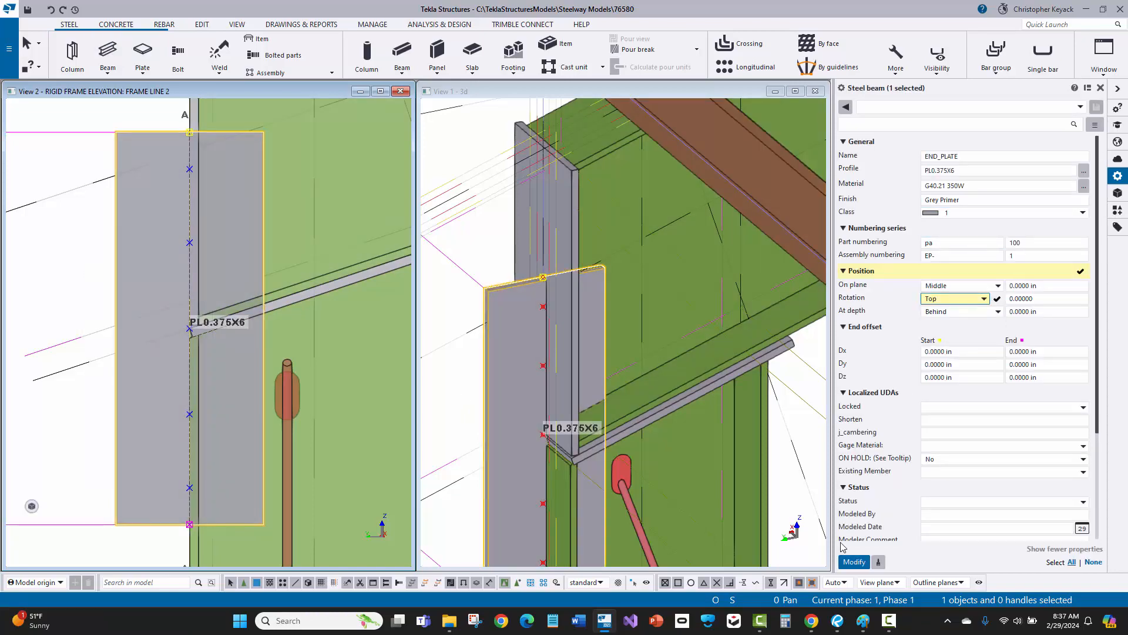
left_click(855, 561)
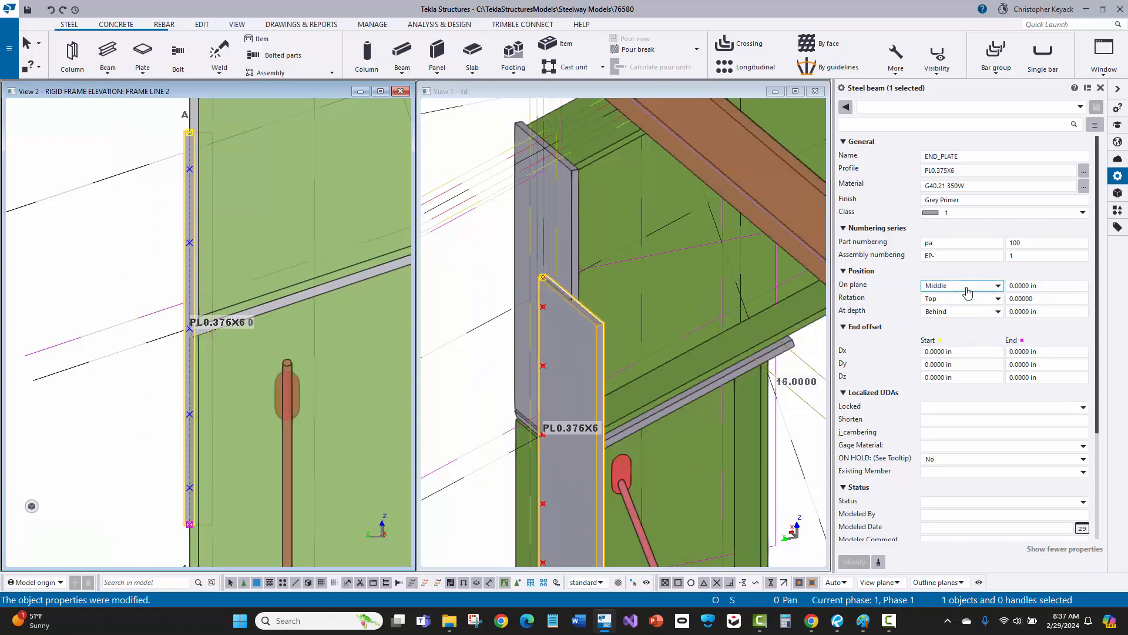
left_click(964, 312)
left_click(961, 324)
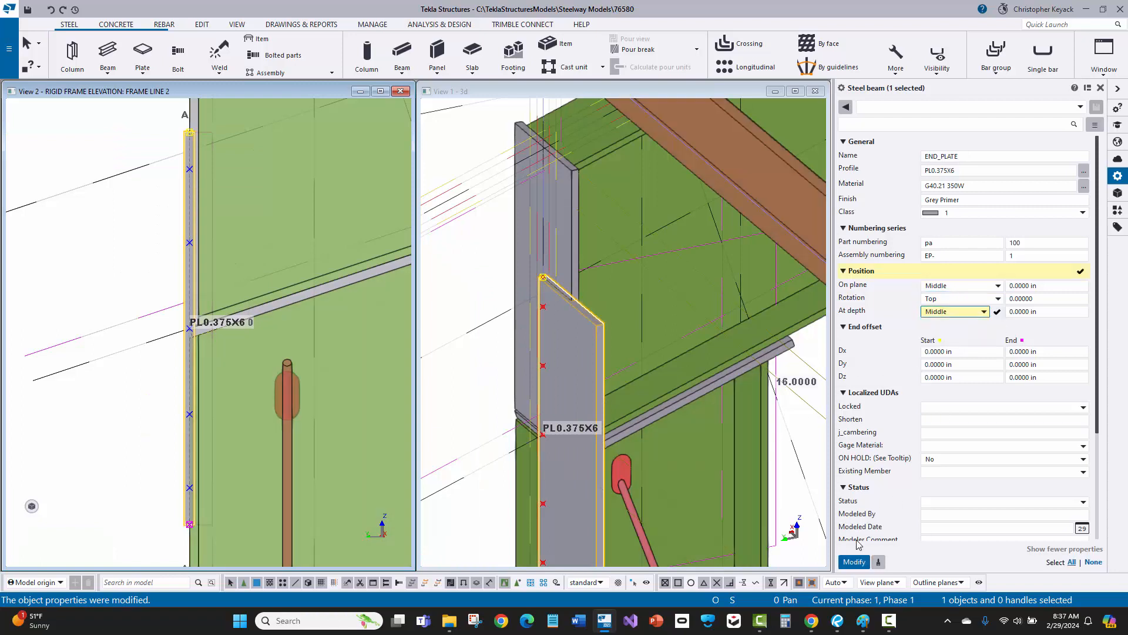
left_click(854, 561)
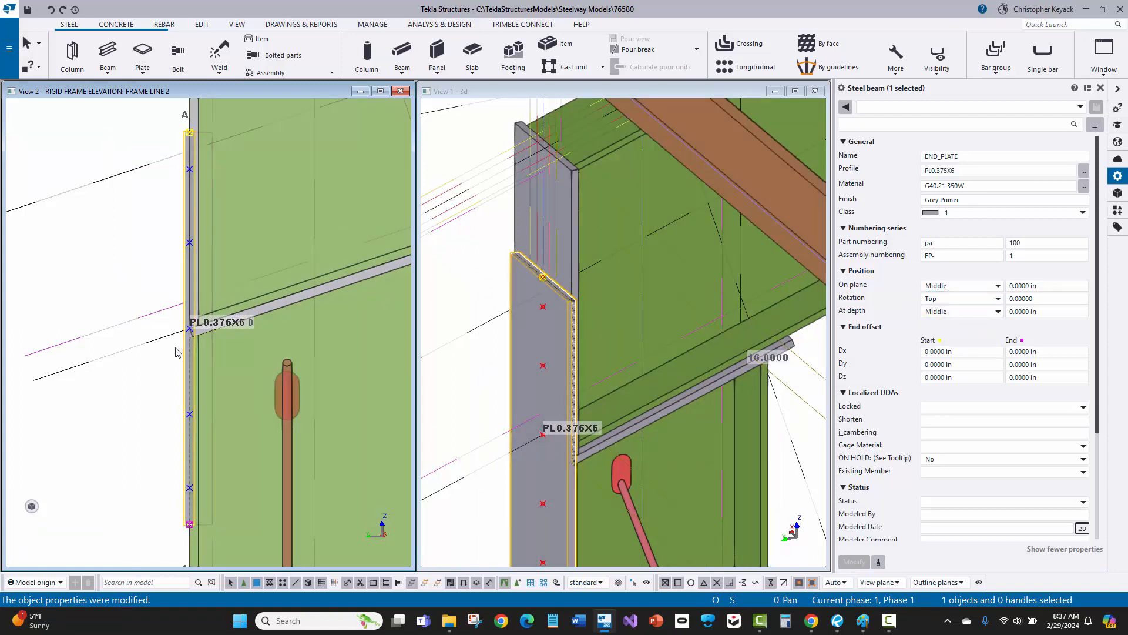
Set the new end plate's on-plane position to Left and clear the selection.
scroll(177, 349, "up", 3)
middle_click_drag(176, 350, 203, 536)
left_click(942, 282)
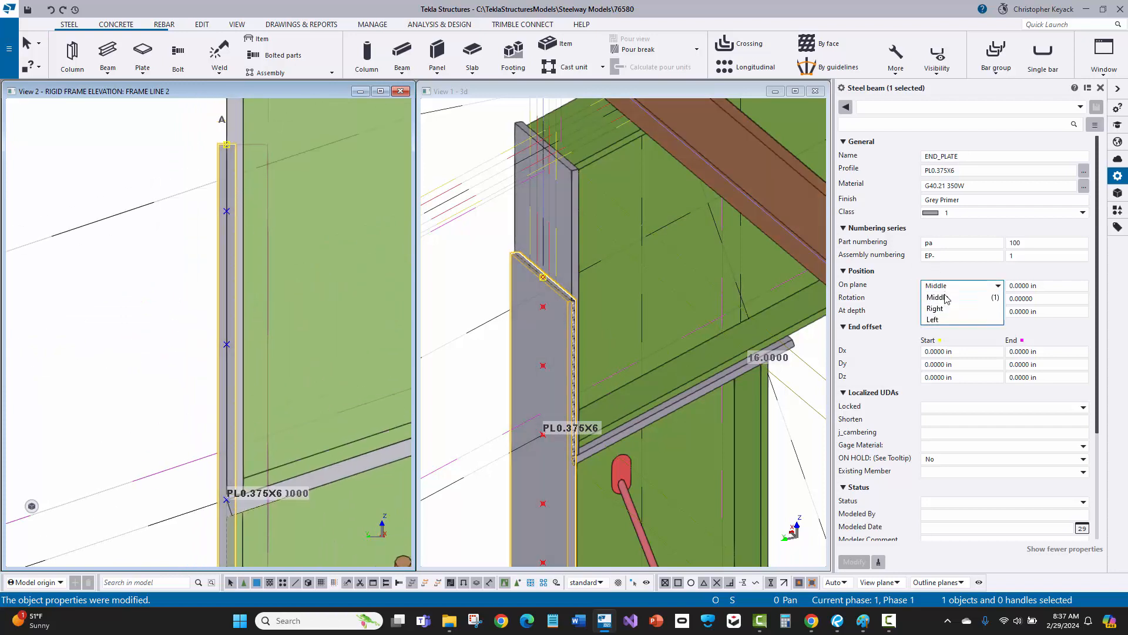
left_click(943, 305)
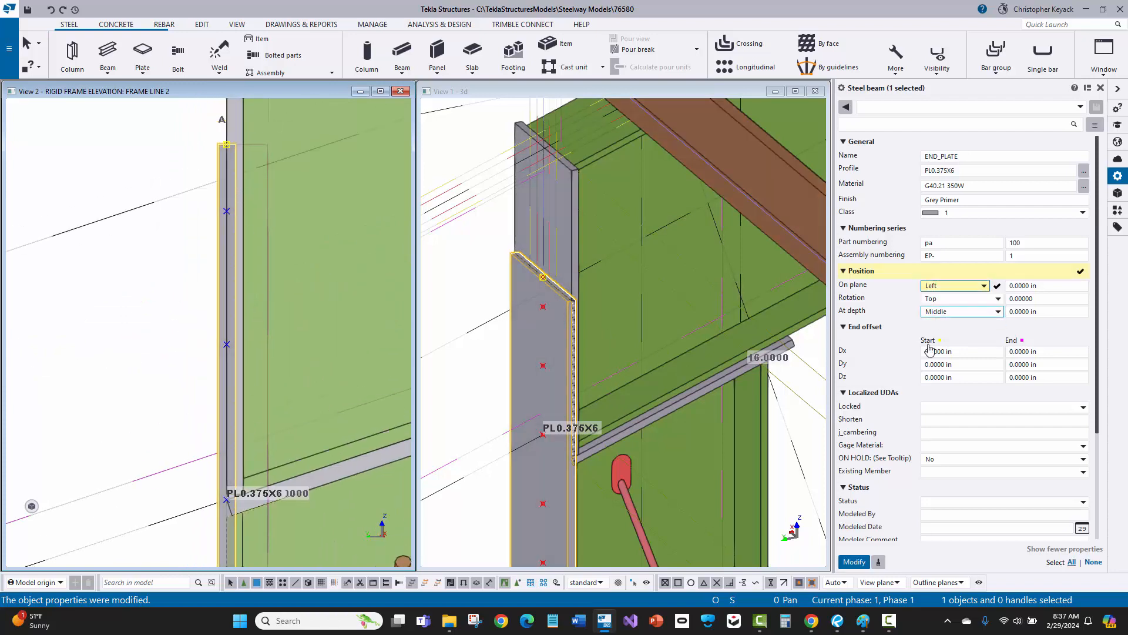
left_click(853, 561)
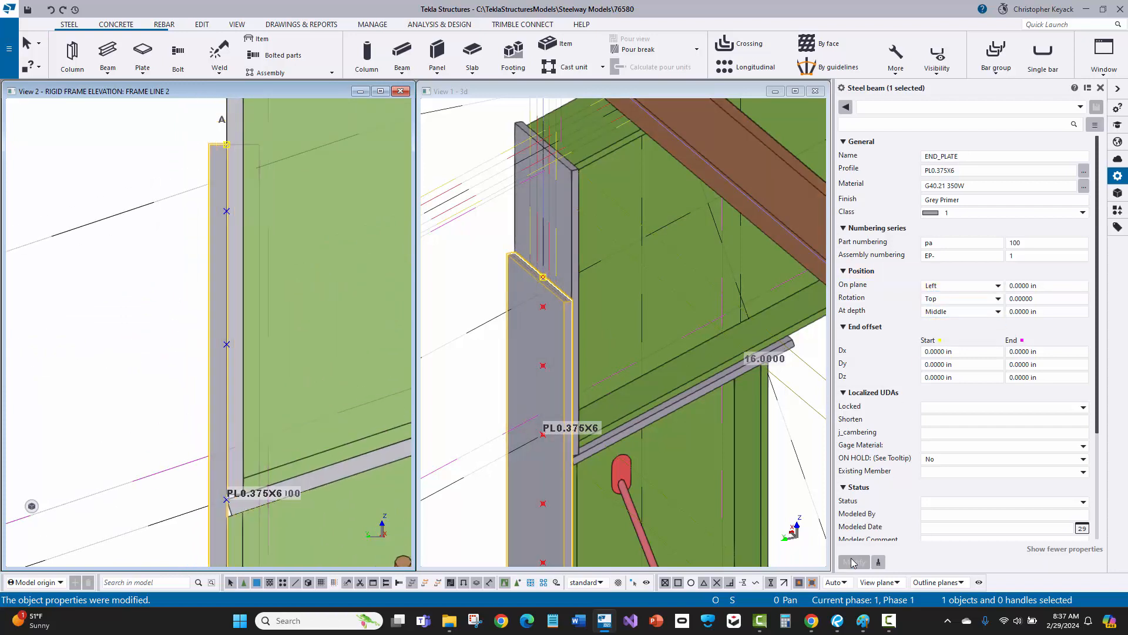
left_click(157, 153)
scroll(151, 156, "down", 2)
scroll(148, 159, "down", 1)
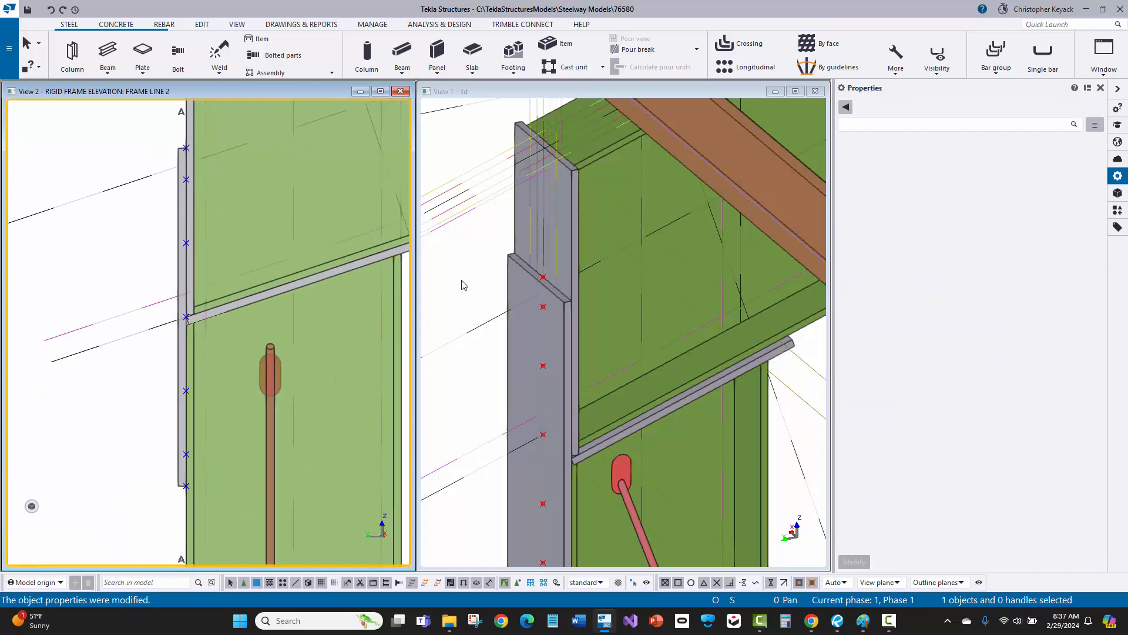
middle_click_drag(502, 295, 519, 251)
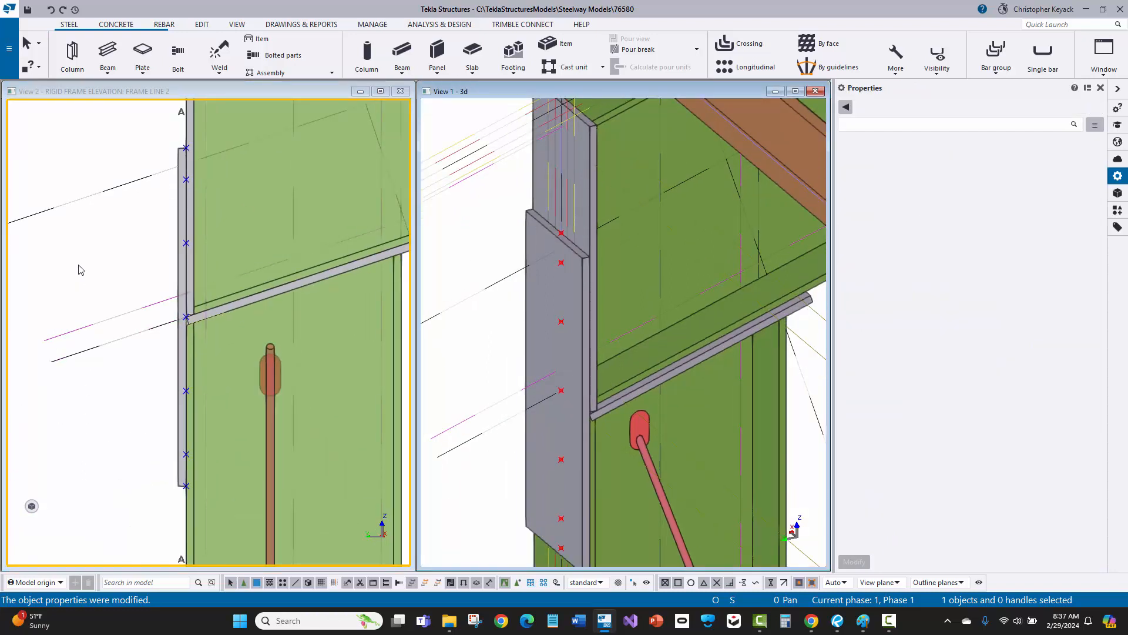
Start a new bolt group from the standard preset and set its bolt standard to A325N.
left_click(177, 55)
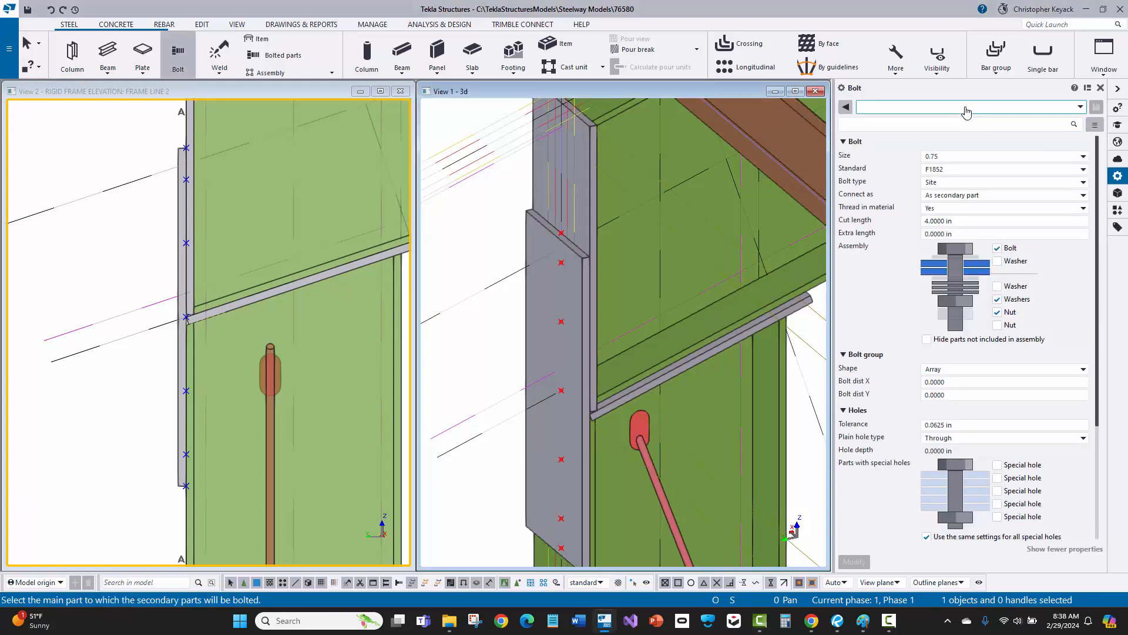
left_click(966, 107)
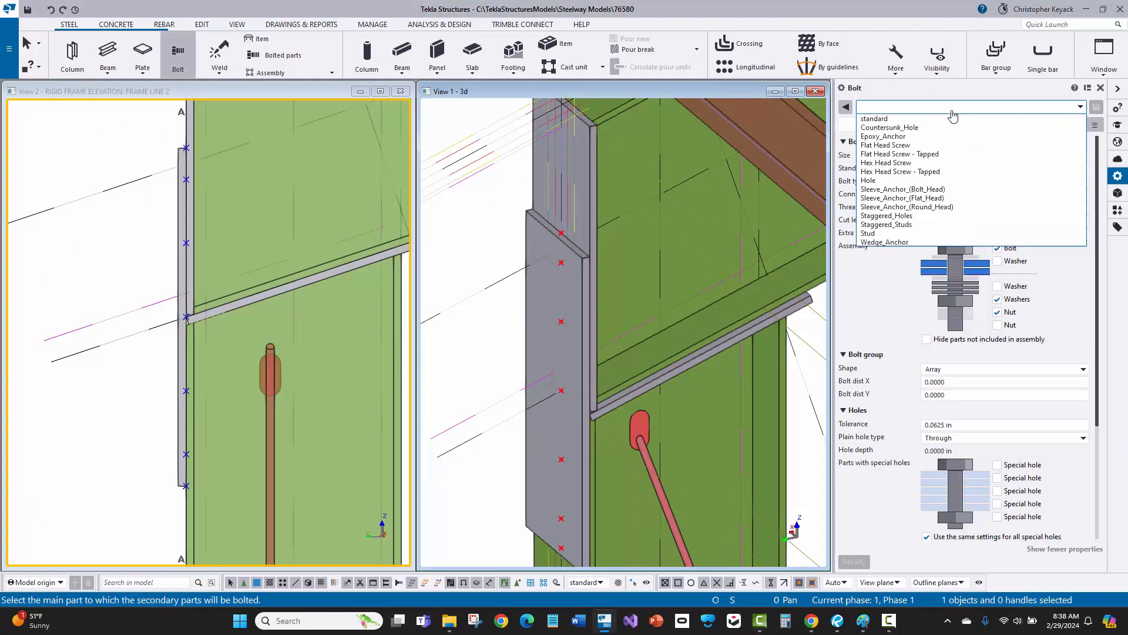
left_click(953, 118)
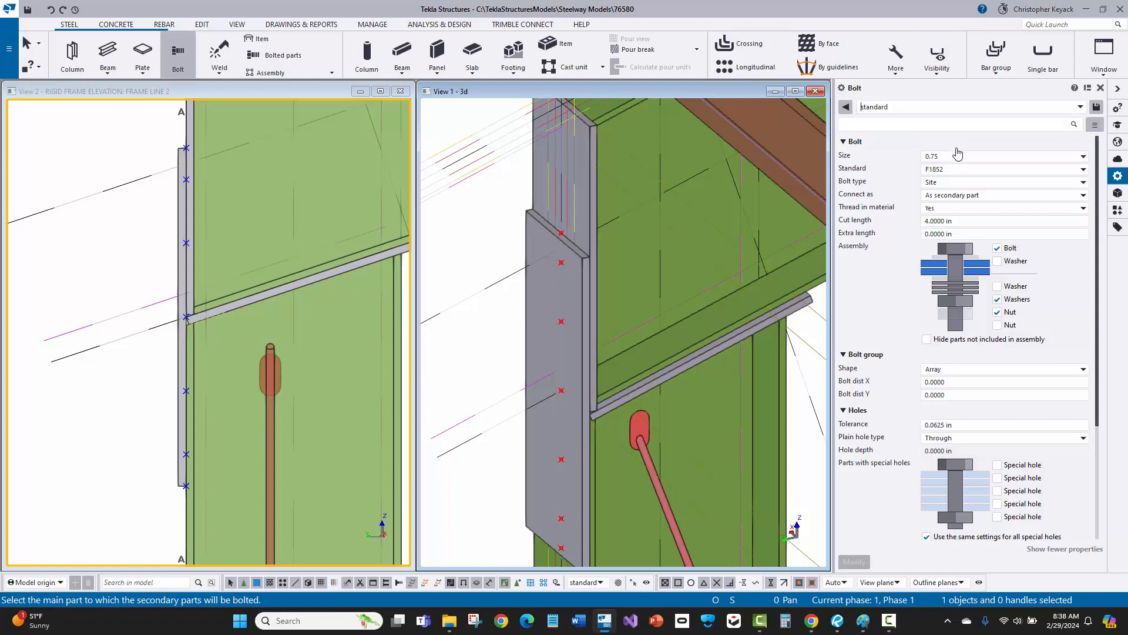
left_click(970, 169)
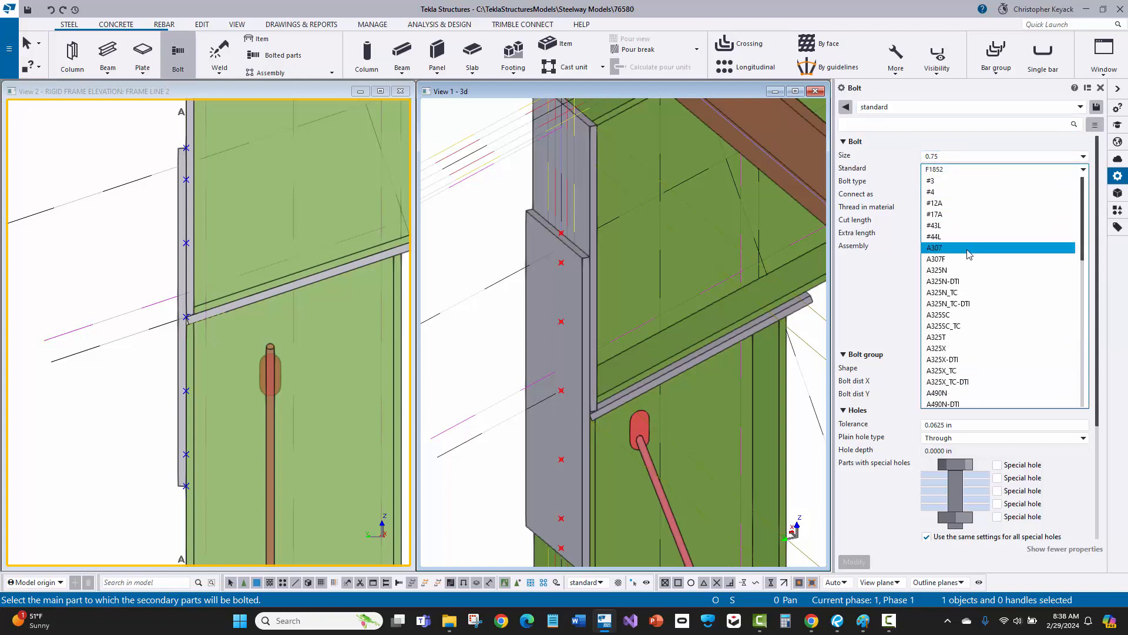
left_click(964, 270)
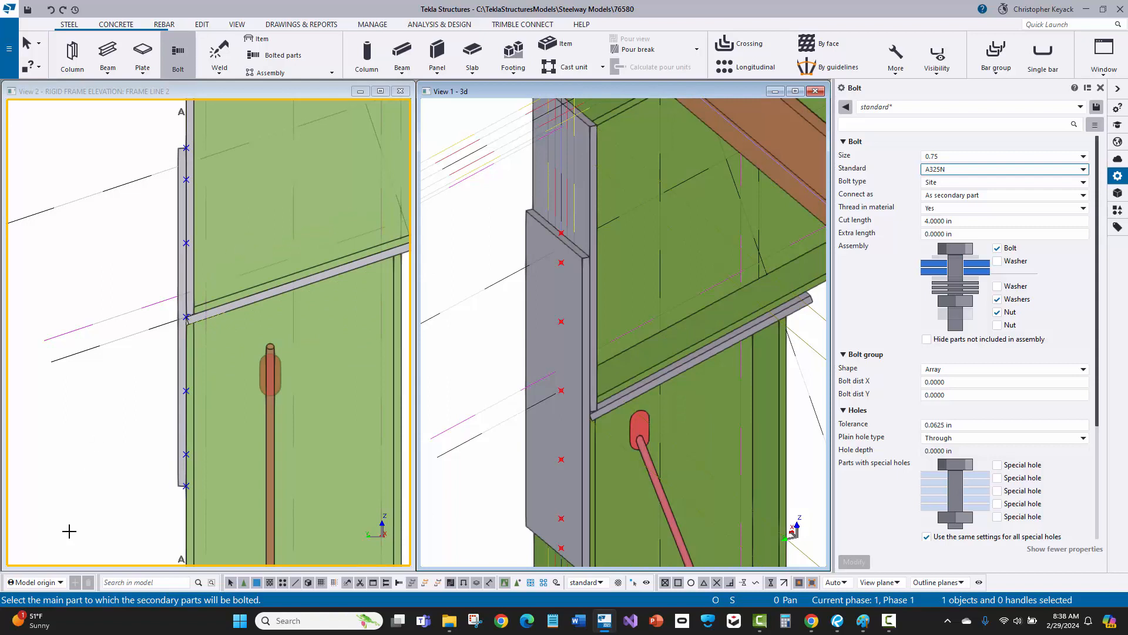
Bolt the end plate to the upper outer flange plate, running the group from the plate's uppermost point to its lowest, and end the command.
middle_click_drag(80, 281, 78, 334)
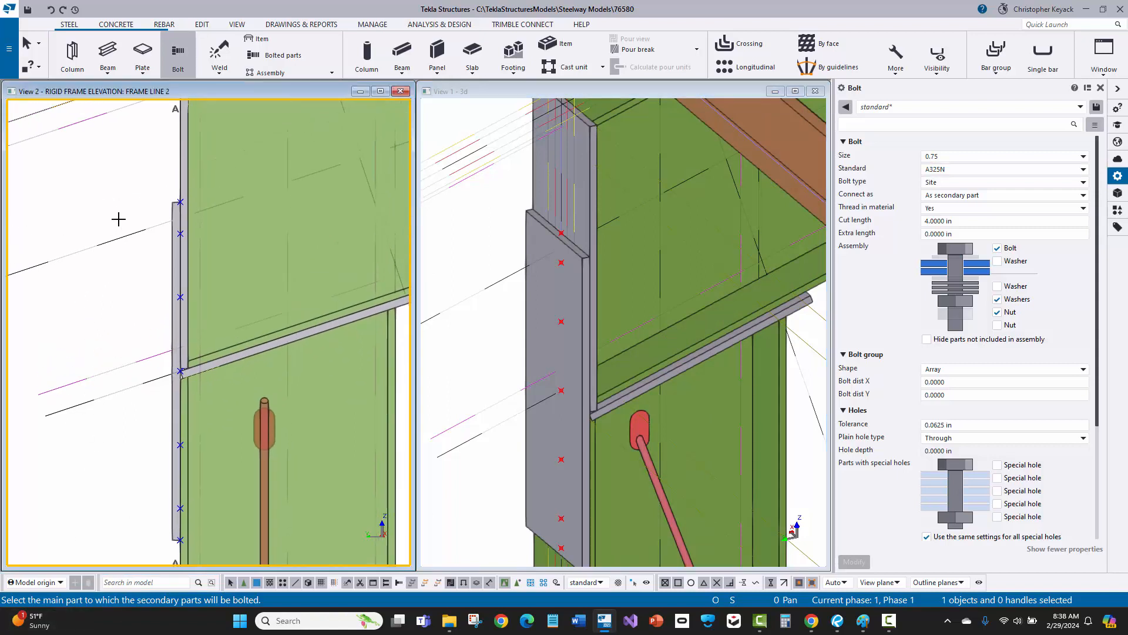
left_click(183, 165)
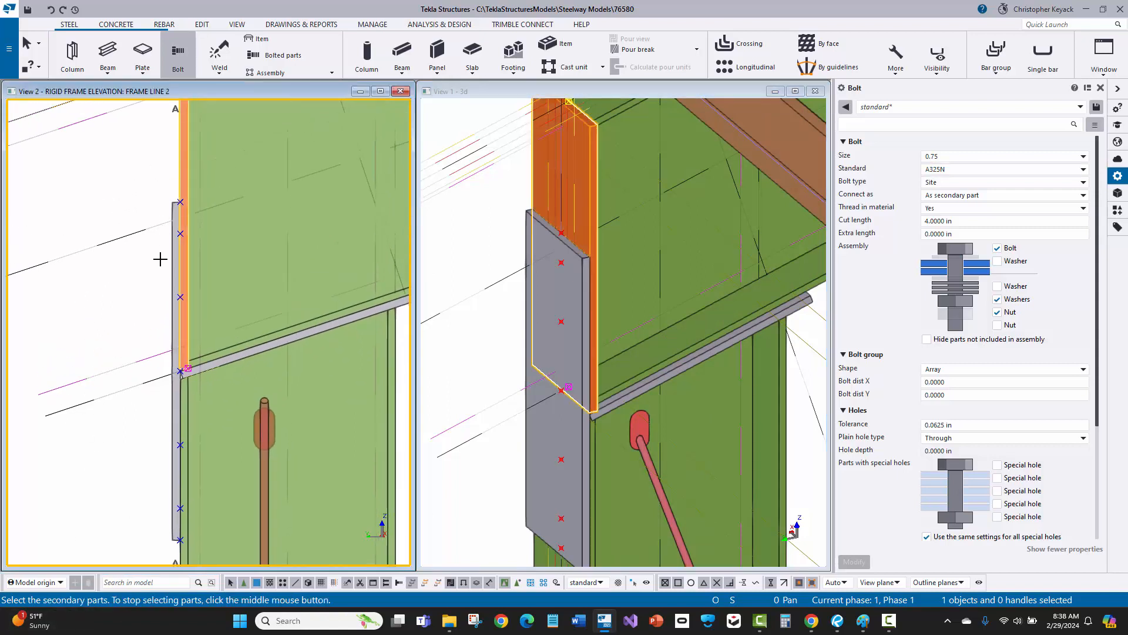
left_click(171, 256)
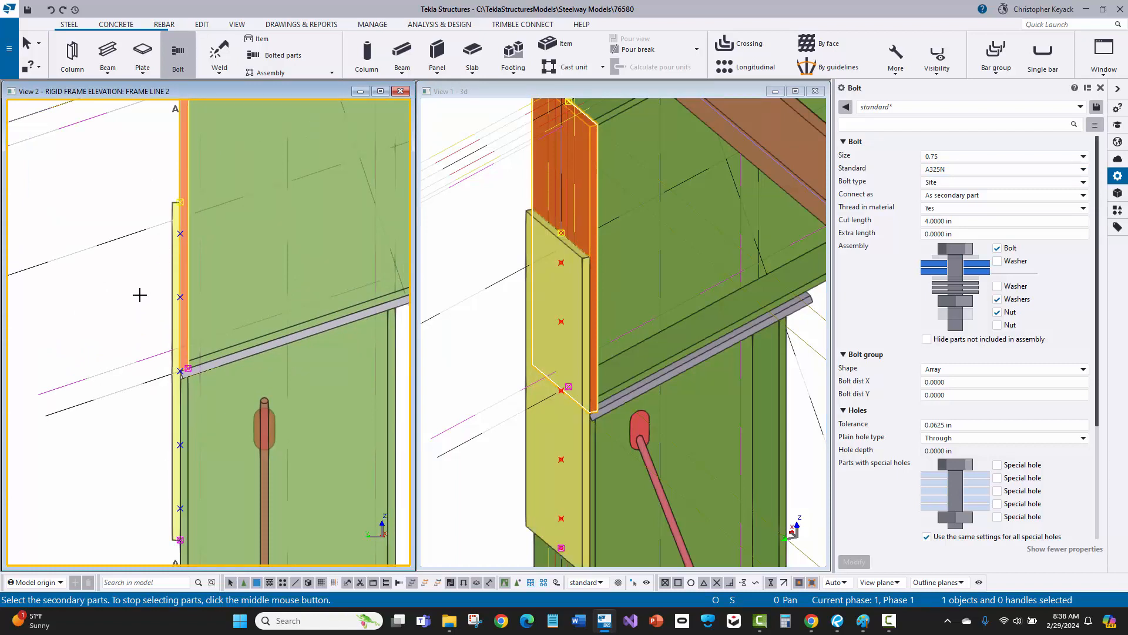
scroll(139, 292, "up", 1)
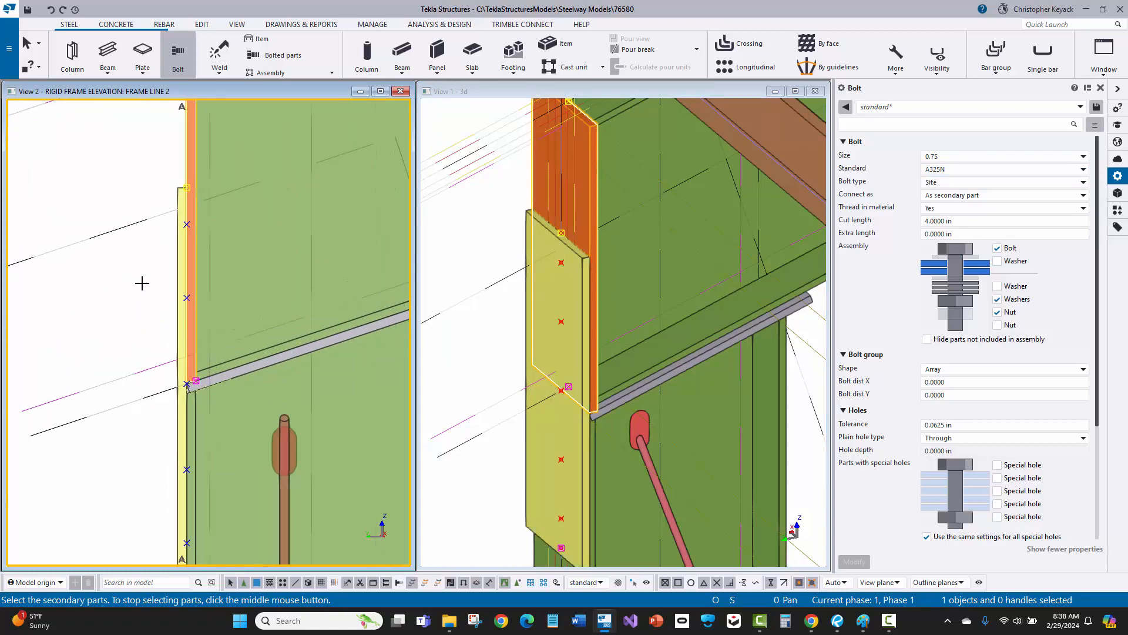
middle_click(141, 284)
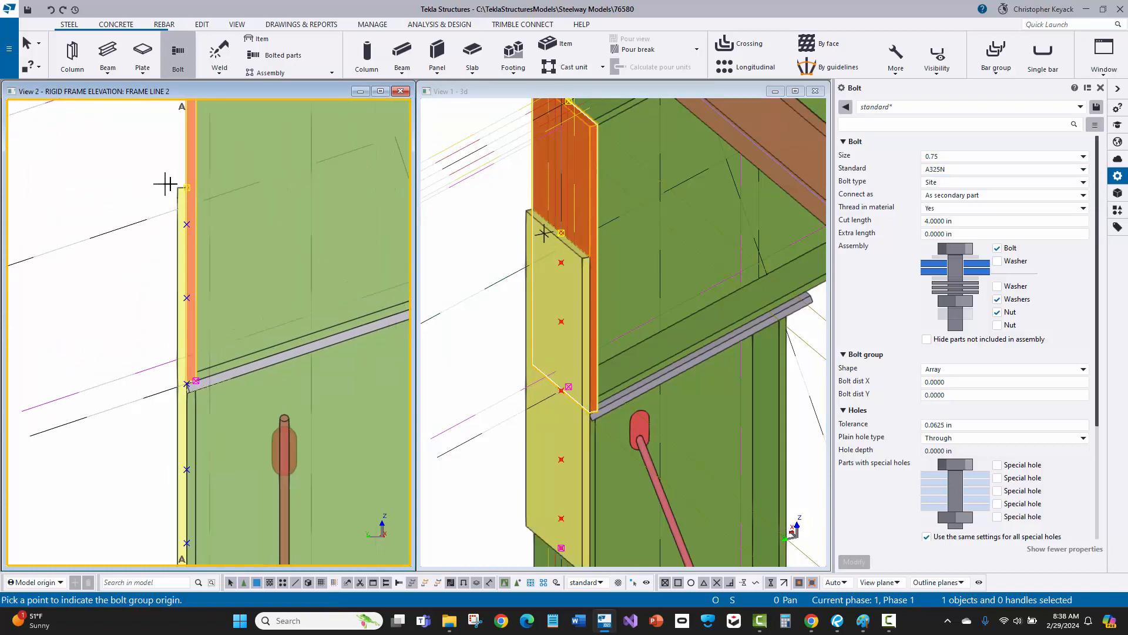
left_click(189, 187)
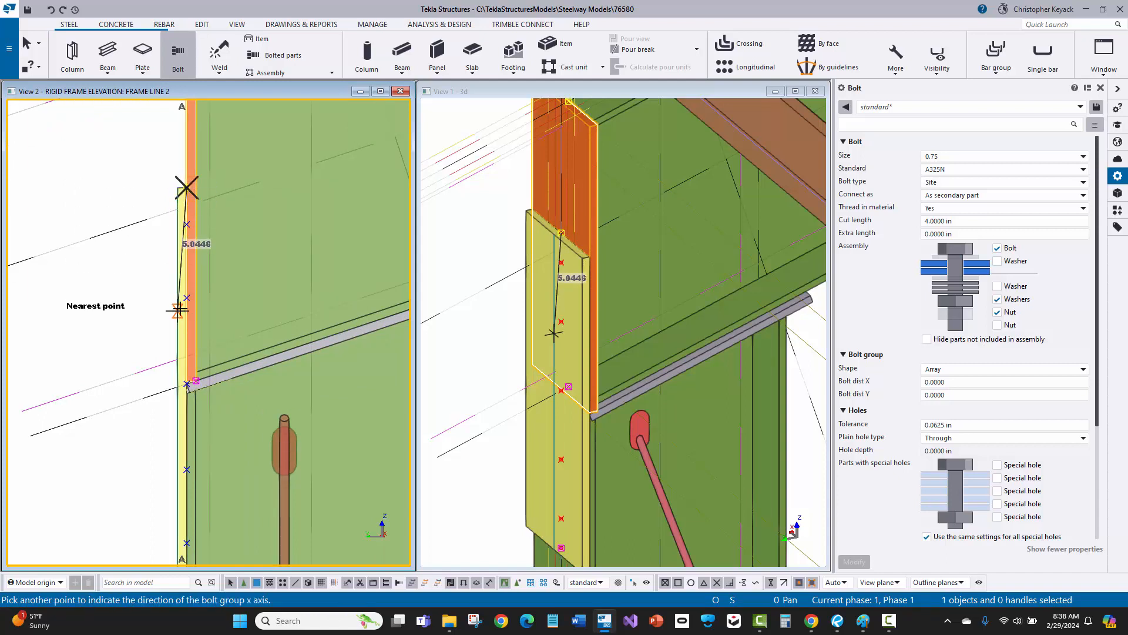
left_click(196, 501)
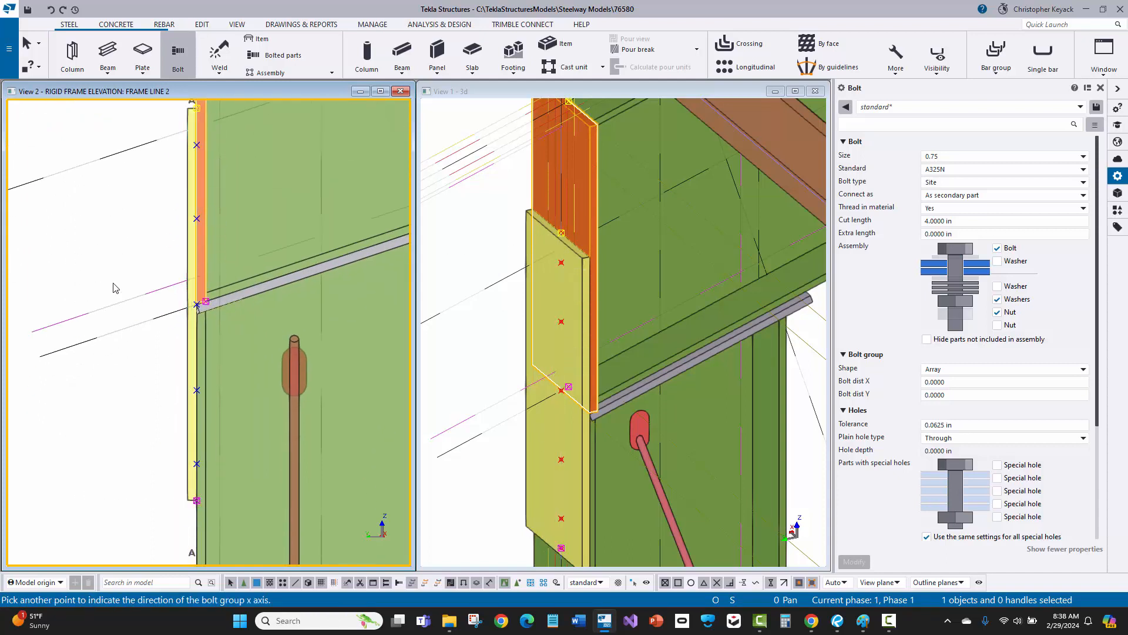
middle_click_drag(138, 124, 145, 234)
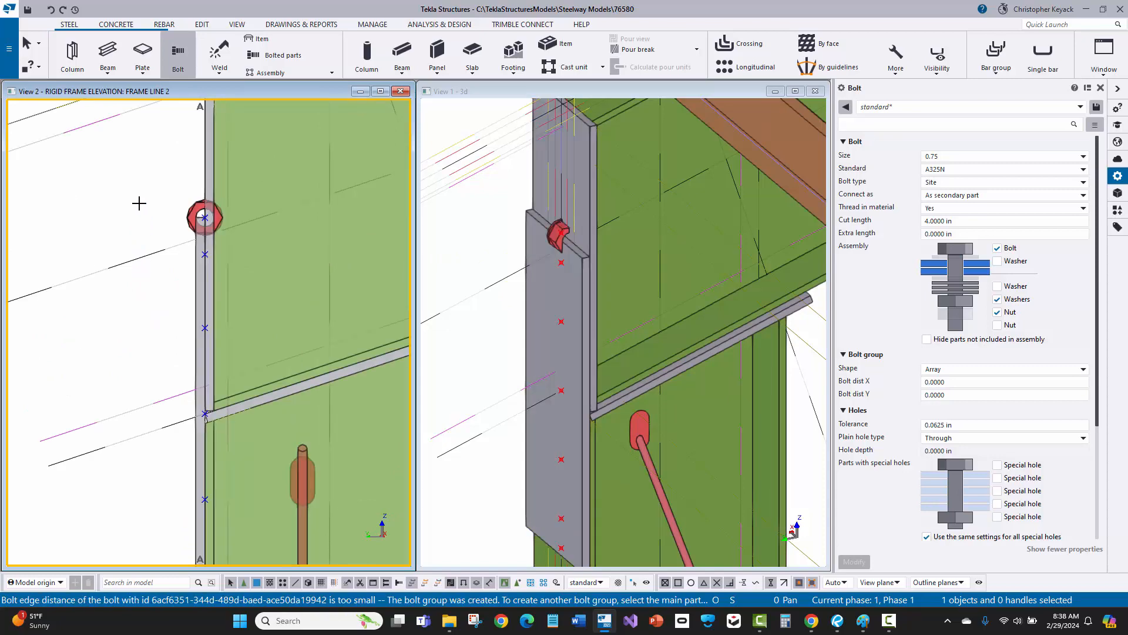
scroll(147, 206, "up", 2)
right_click(154, 207)
left_click(172, 216)
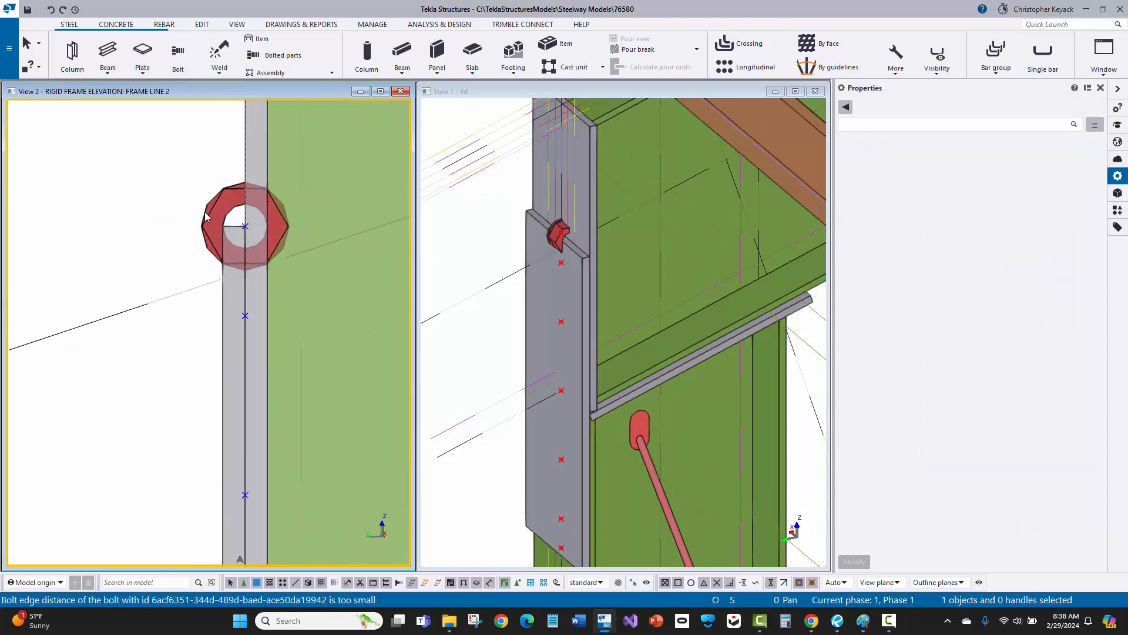
Set the new bolt group's rotation to Top.
left_click(558, 232)
scroll(943, 426, "down", 5)
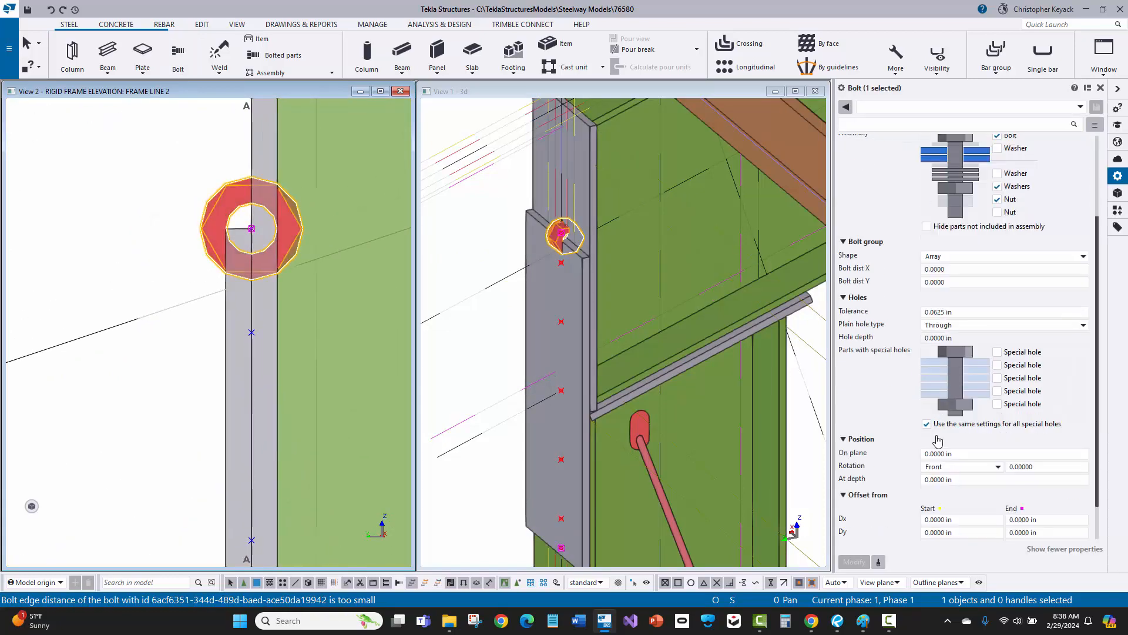
scroll(961, 484, "down", 1)
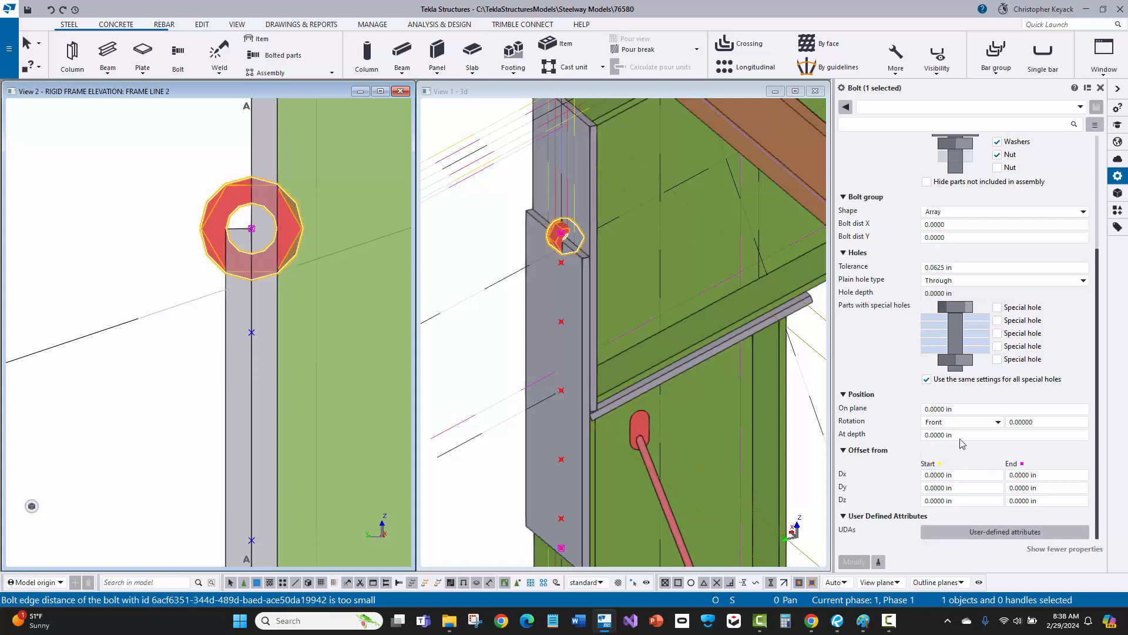
left_click(947, 422)
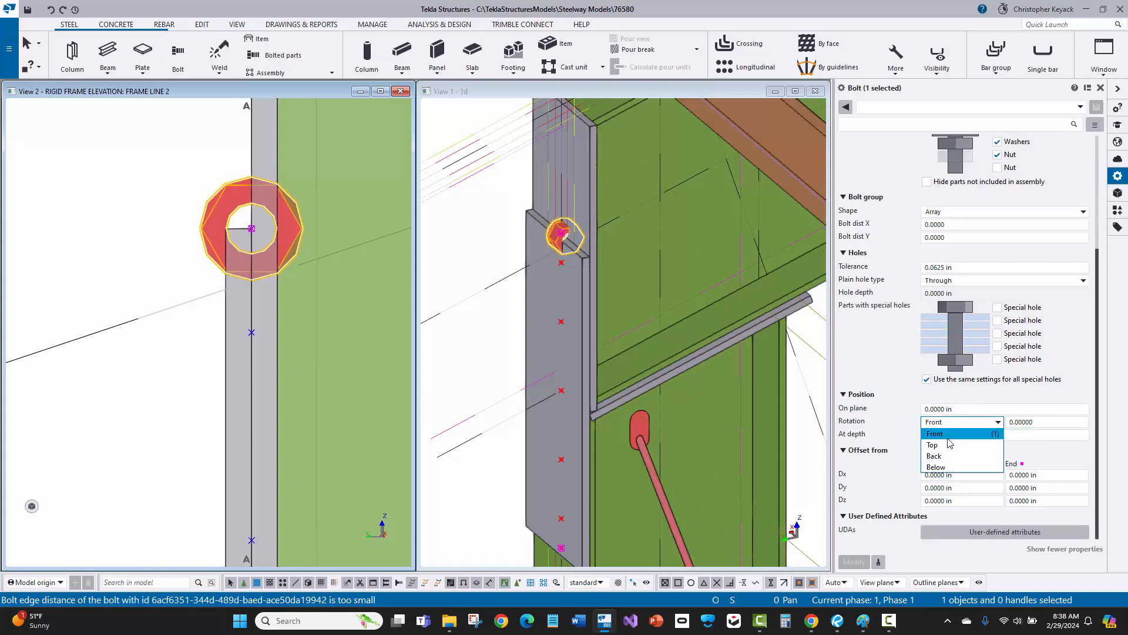
left_click(940, 441)
left_click(854, 562)
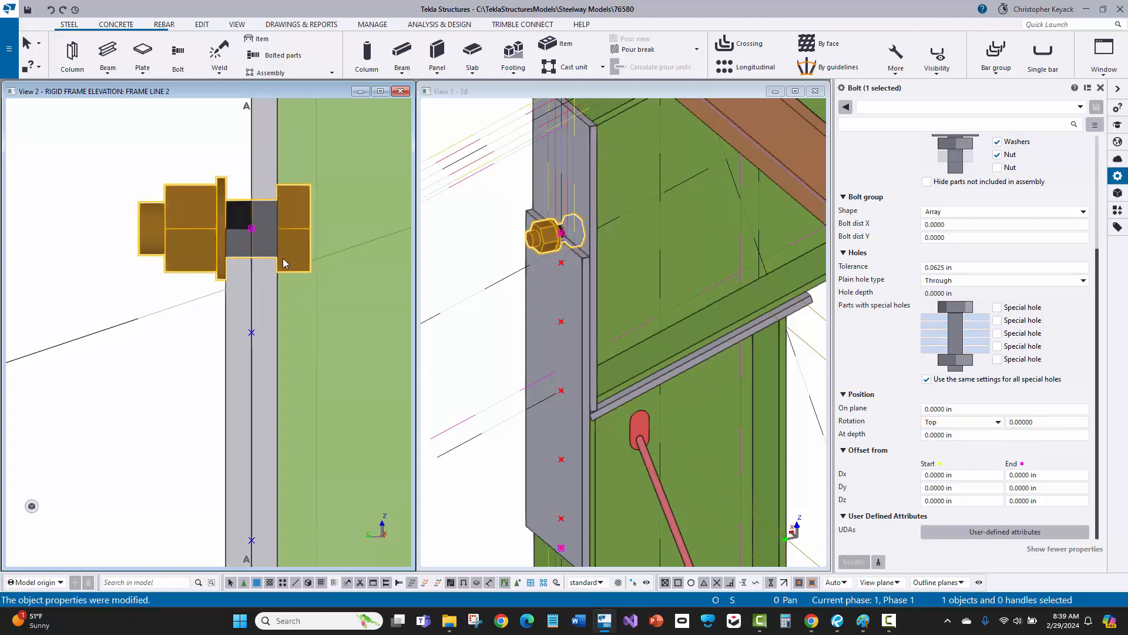
scroll(512, 219, "up", 2)
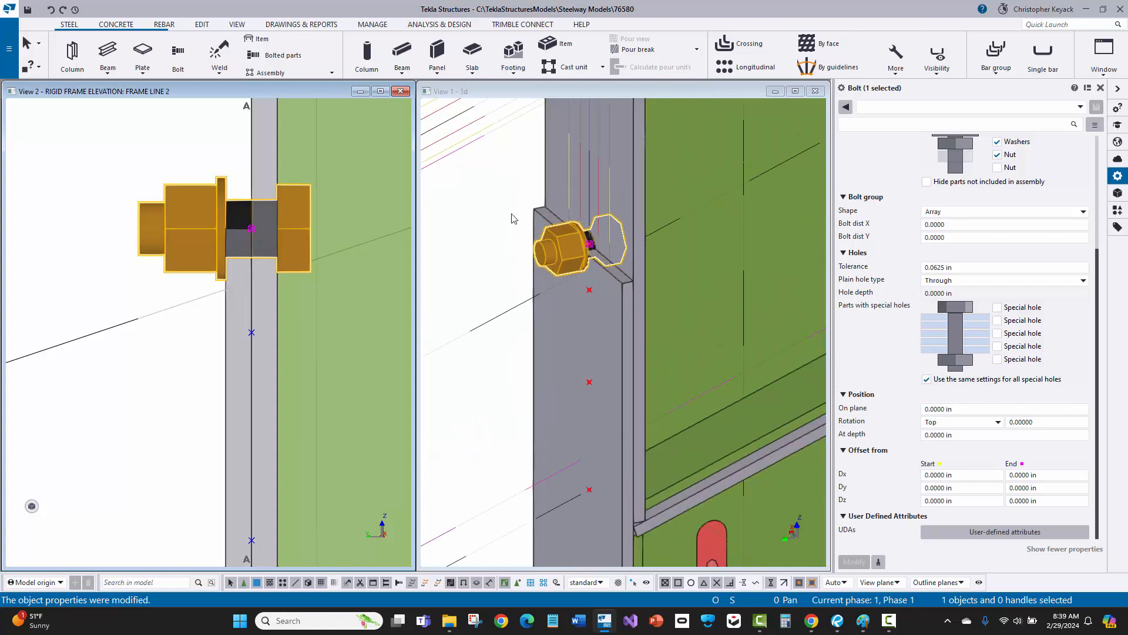
Offset the bolt group's start by 1.5 in along Dx.
scroll(861, 259, "up", 1)
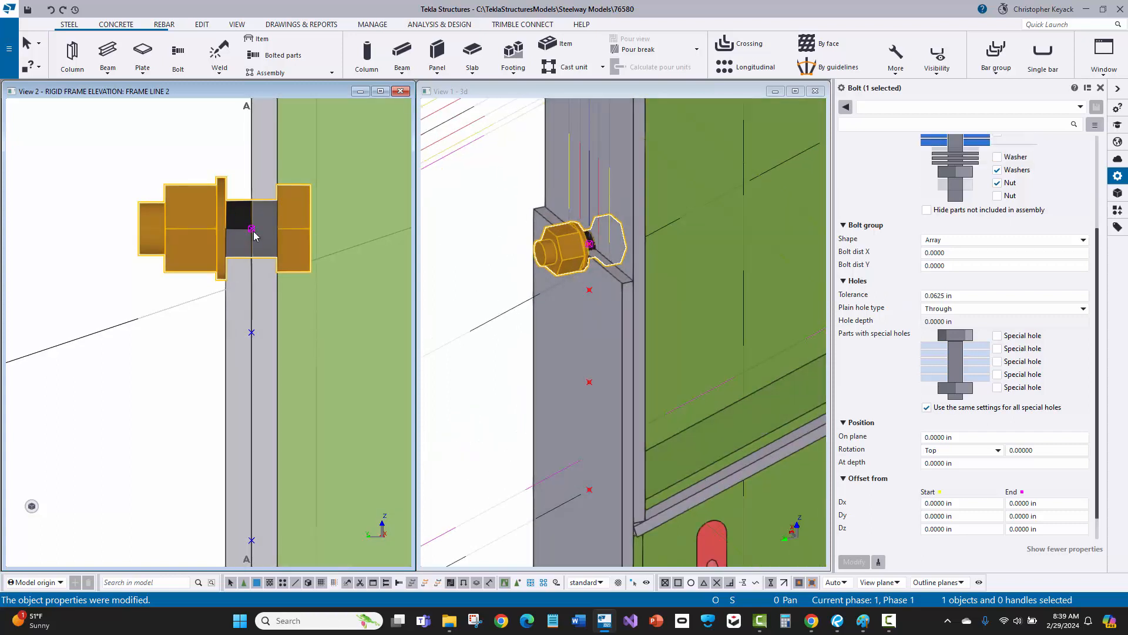
scroll(254, 235, "down", 5)
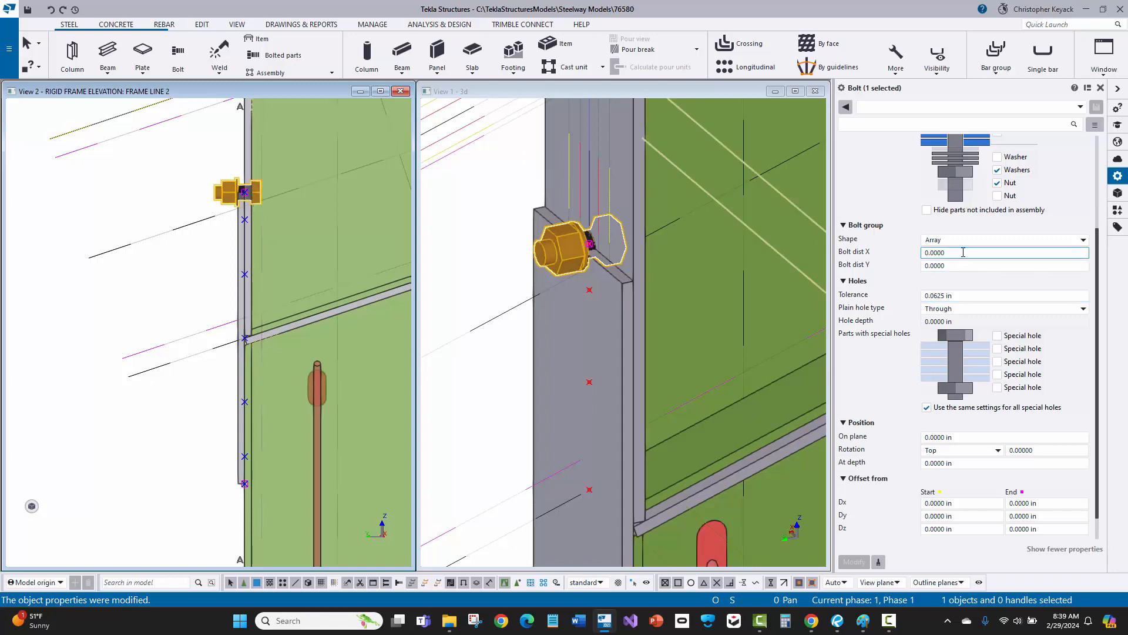
left_click(952, 501)
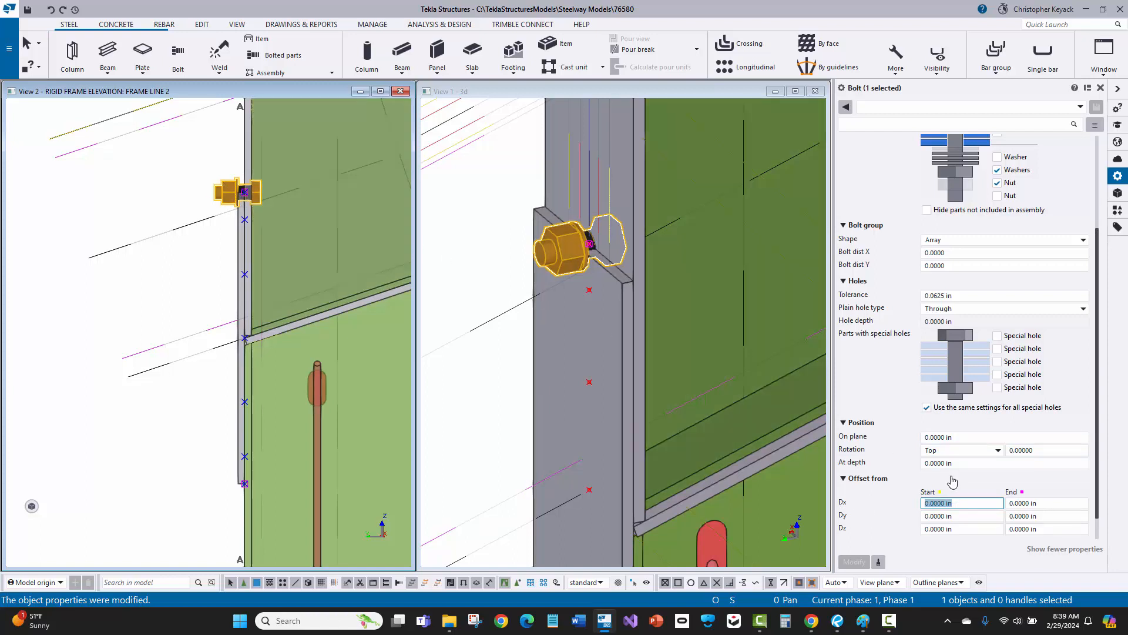
type("1.5")
key("Return")
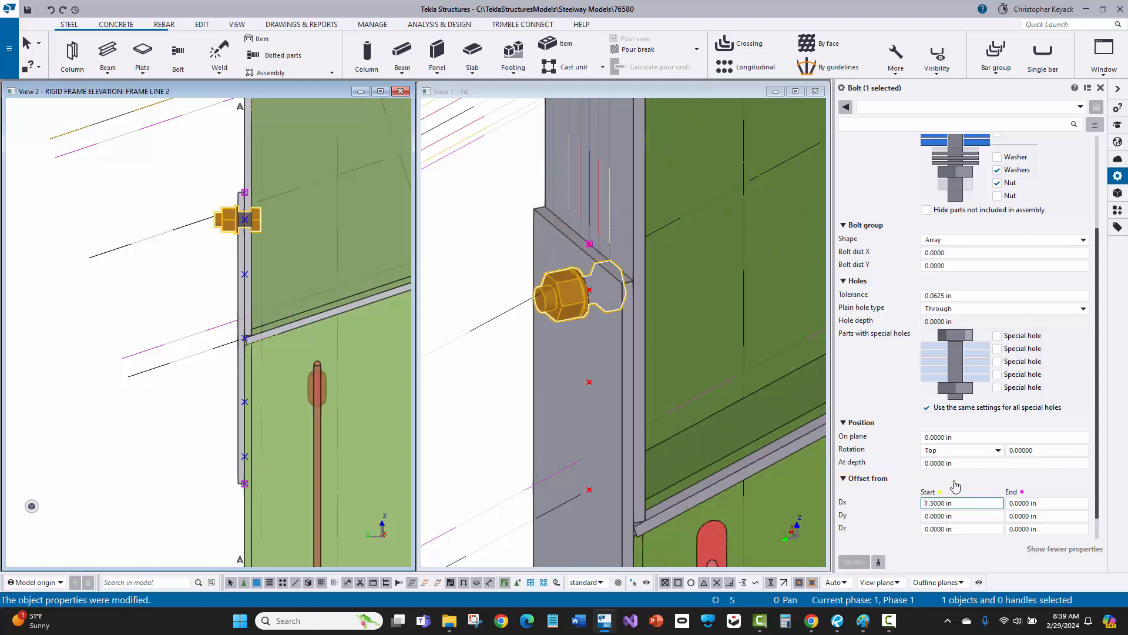
Set the bolt group's spacing to 3 in along Y and 3 and 7 in along X.
left_click(957, 265)
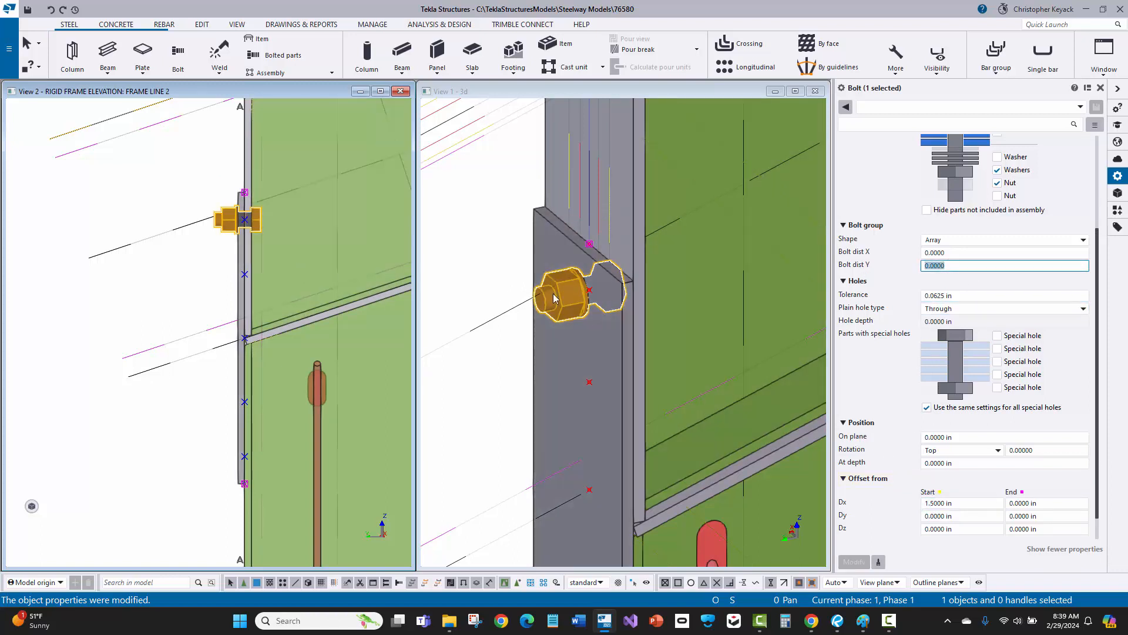
type("3")
left_click(931, 252)
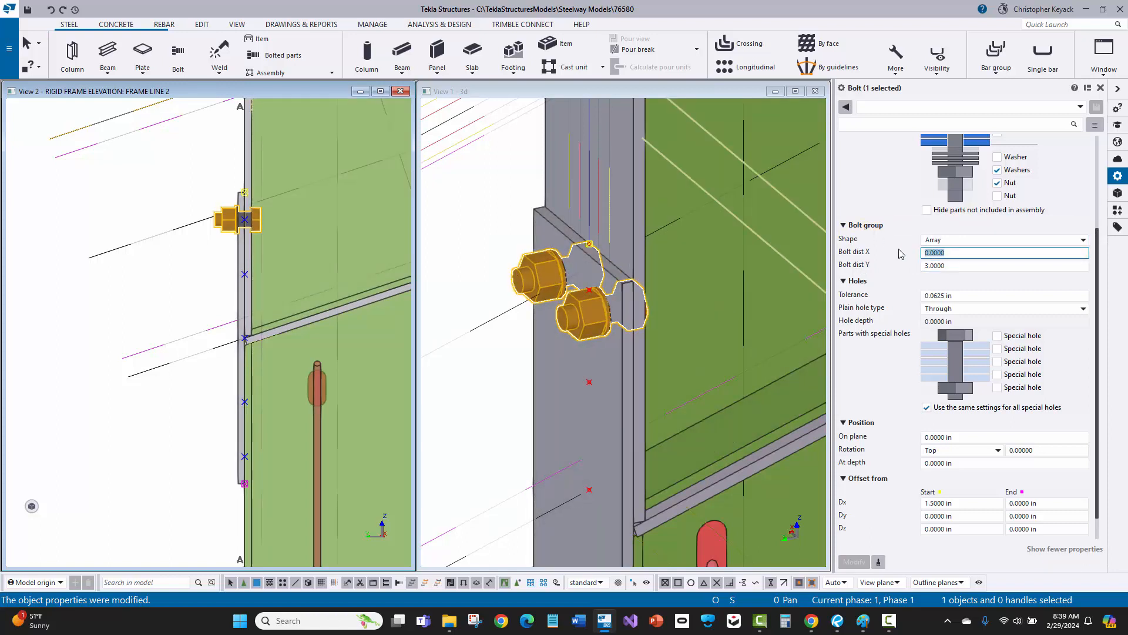
type("3")
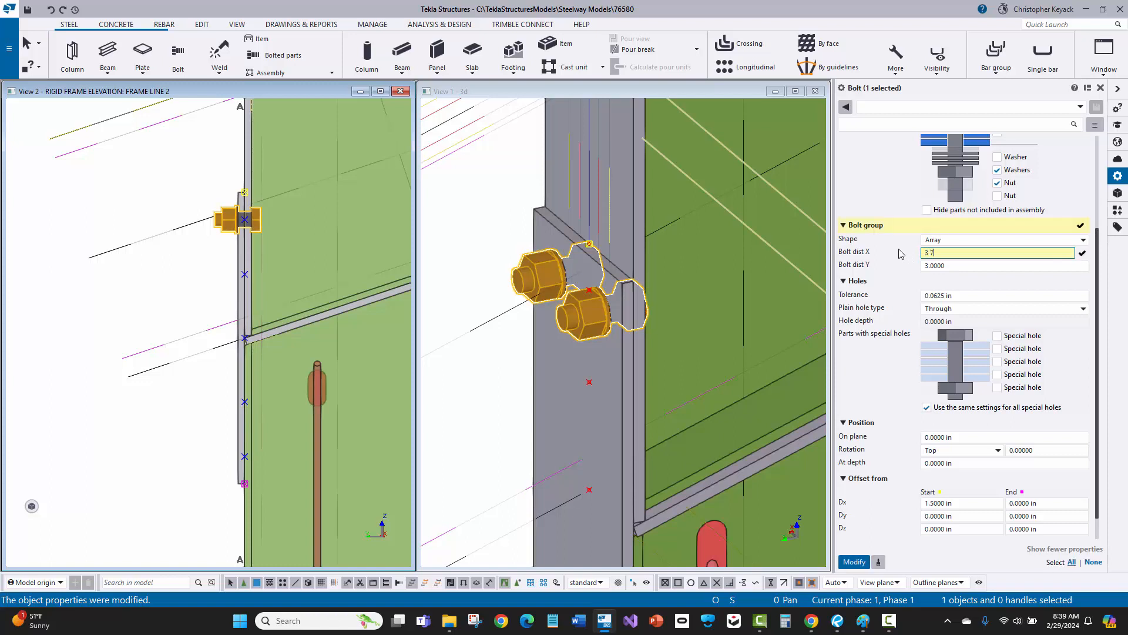
type(" 7")
key("Return")
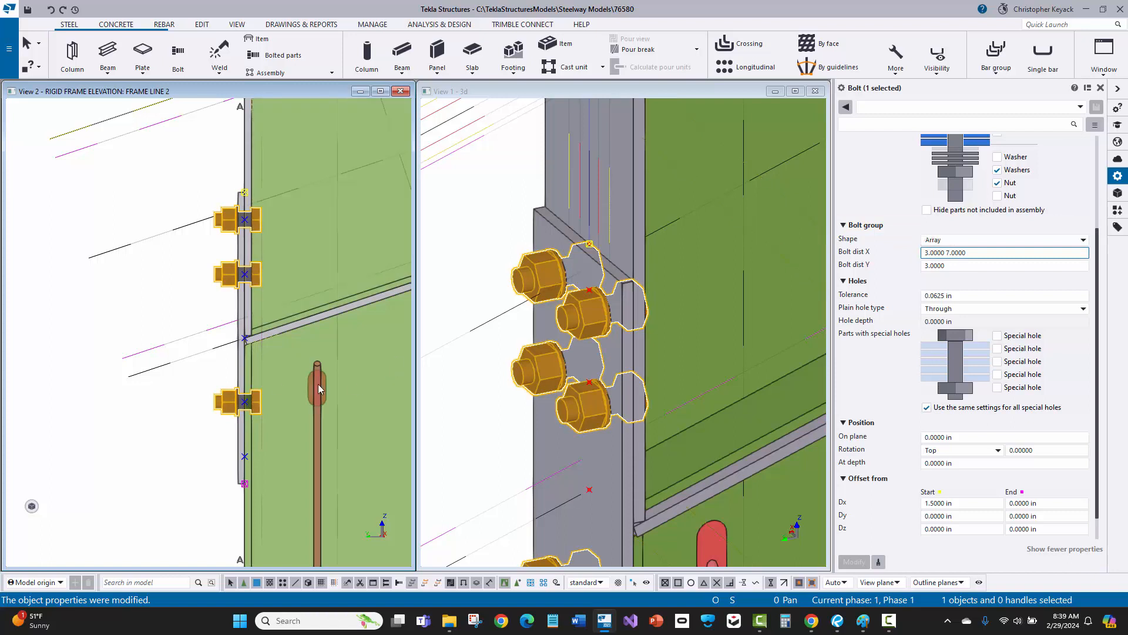
scroll(265, 287, "up", 2)
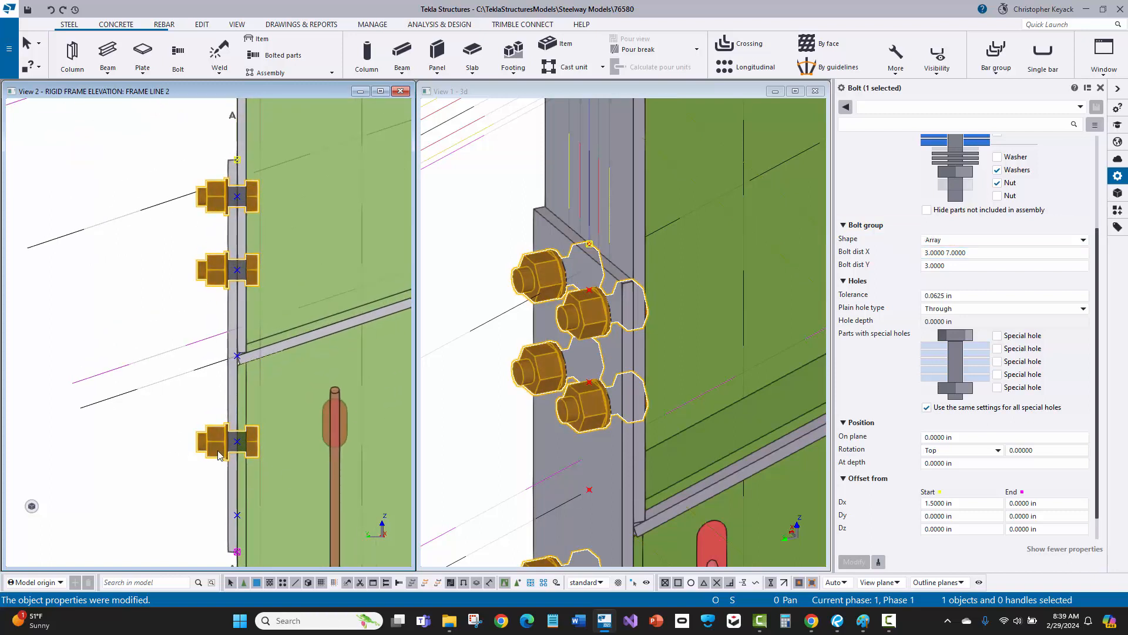
scroll(232, 443, "up", 1)
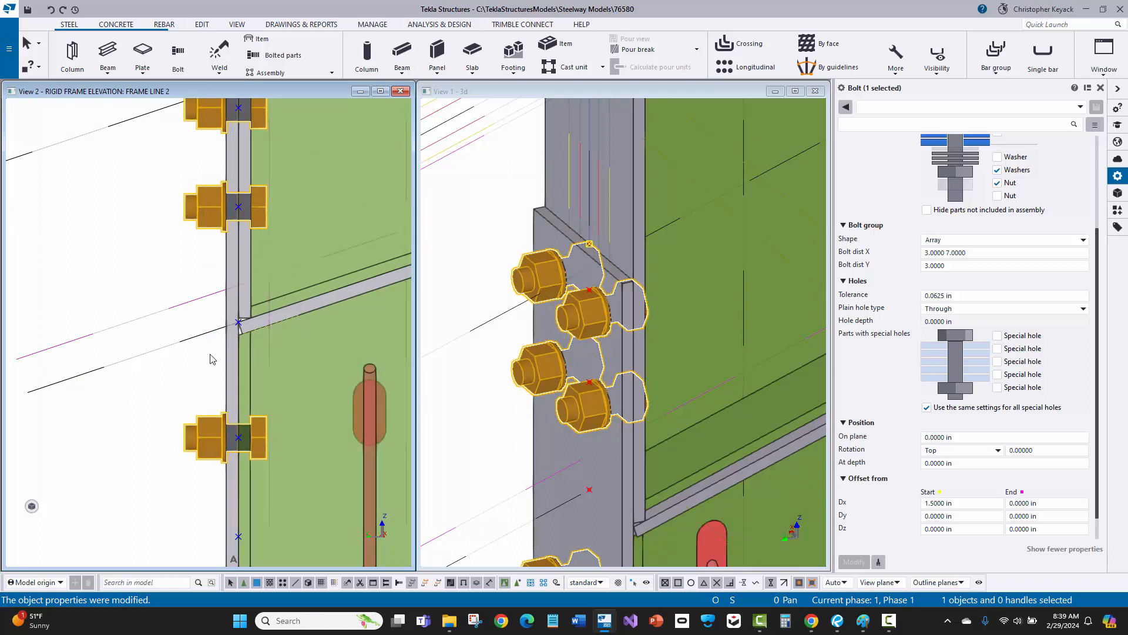
scroll(265, 323, "down", 1)
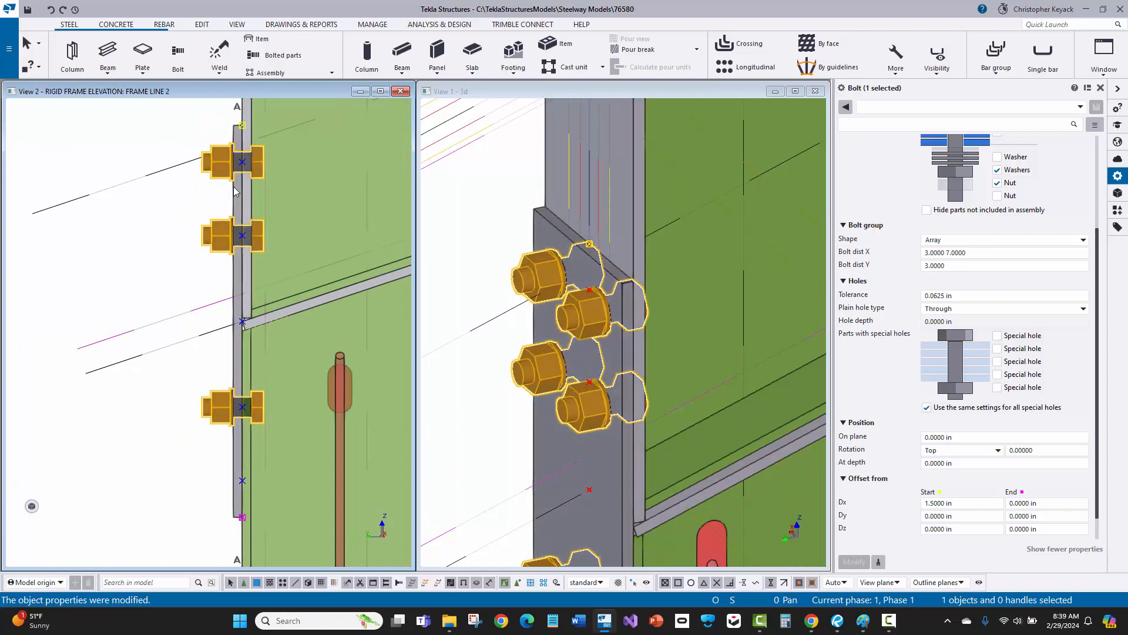
Set the selected bolt group's X spacing to a single 3 in value and deselect the group.
scroll(123, 277, "down", 1)
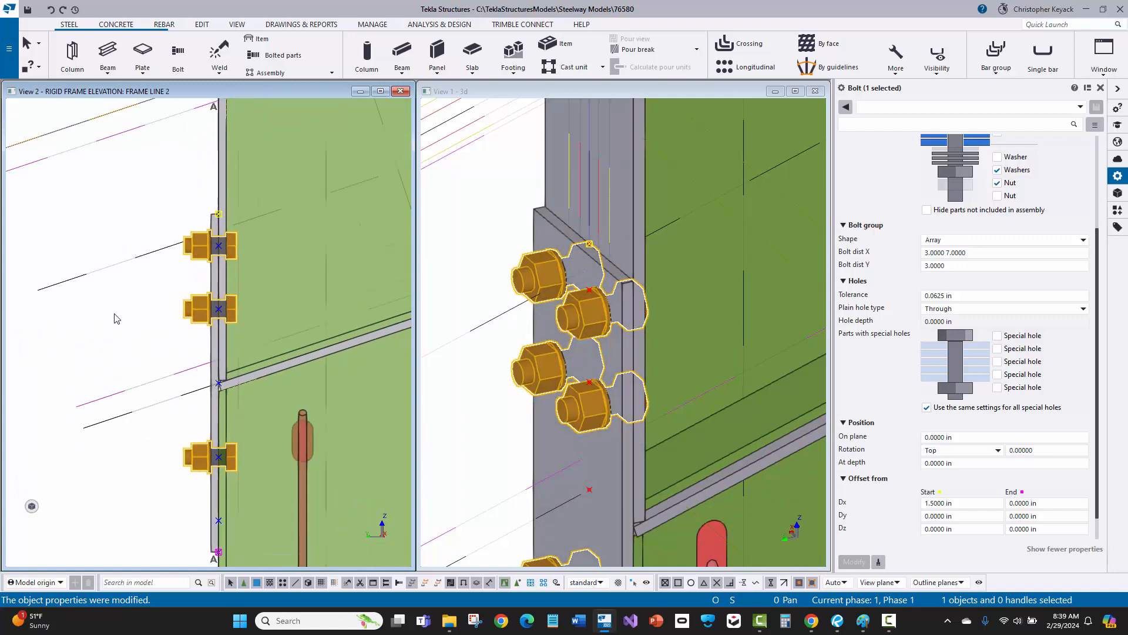
scroll(177, 382, "up", 2)
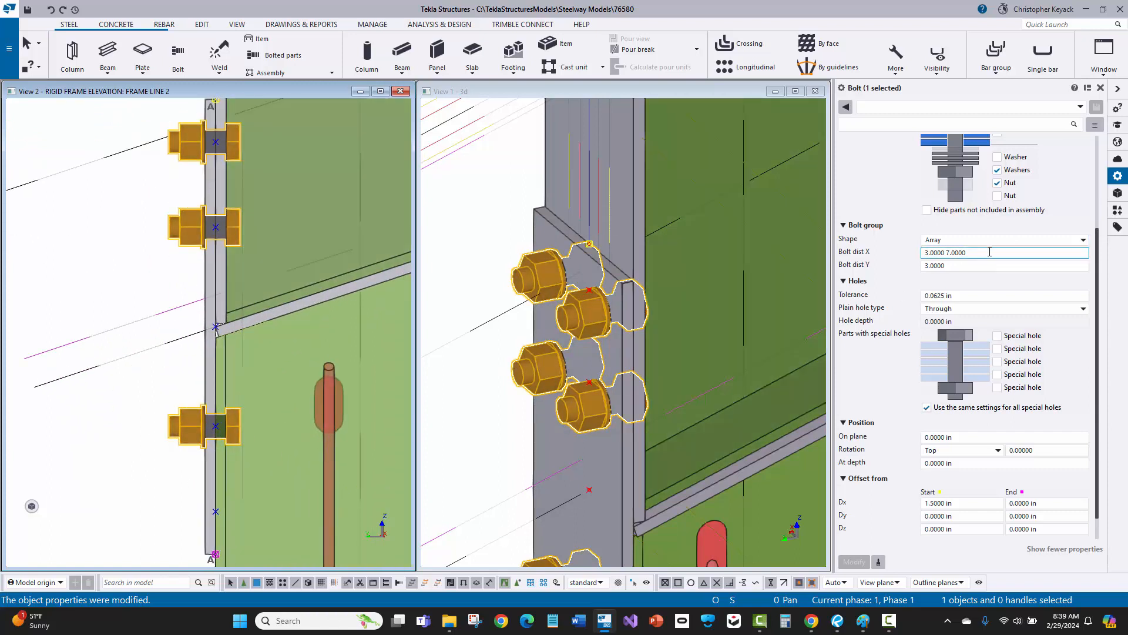
key("BackSpace")
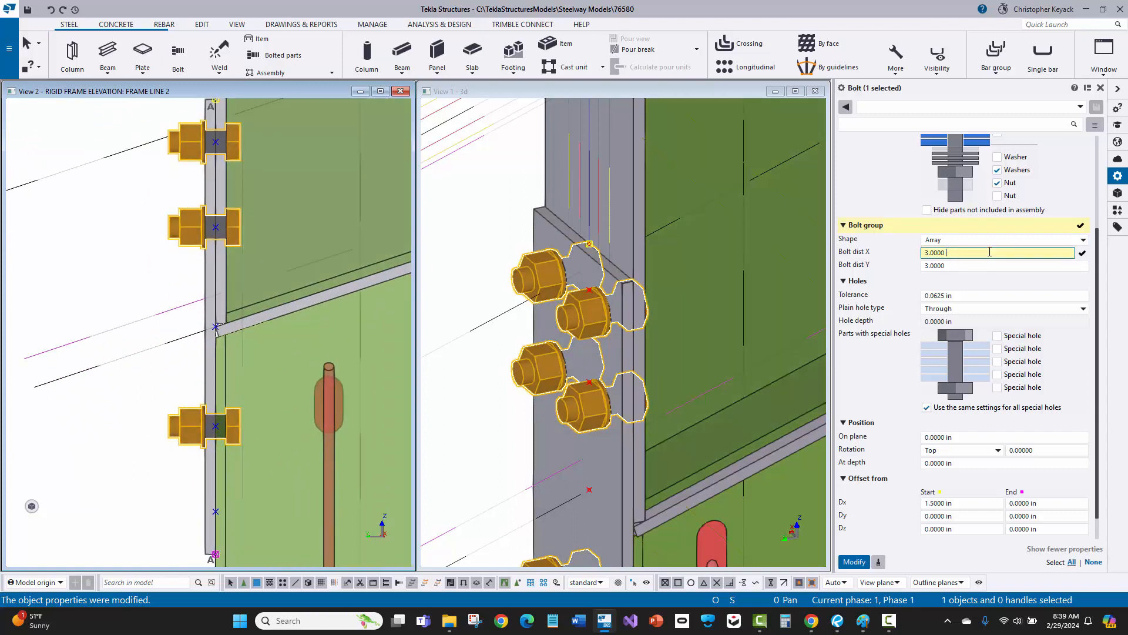
key("Return")
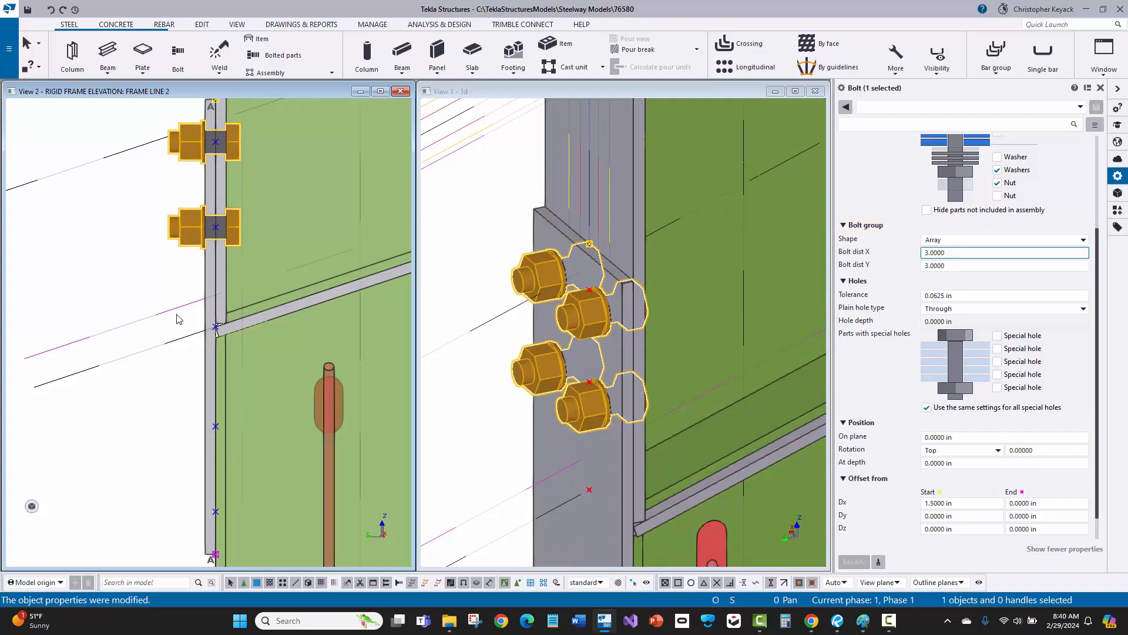
scroll(178, 318, "down", 2)
left_click(120, 296)
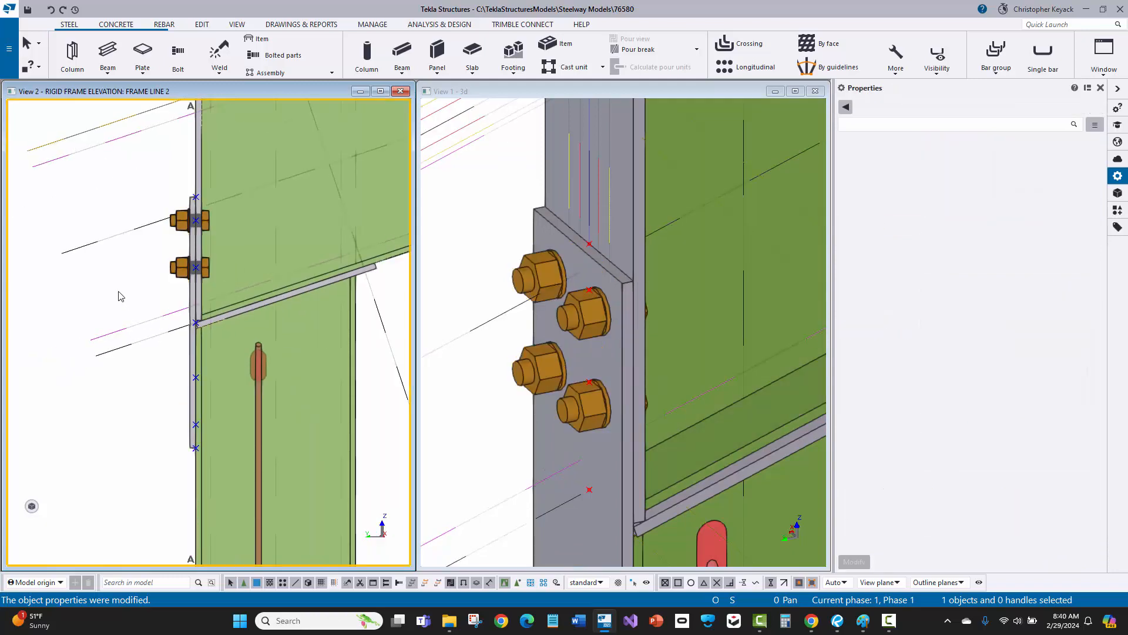
Bolt the end plate to the column's outer flange, running the group from the plate's lowest point to its uppermost, and end the command.
left_click(178, 56)
scroll(182, 431, "up", 2)
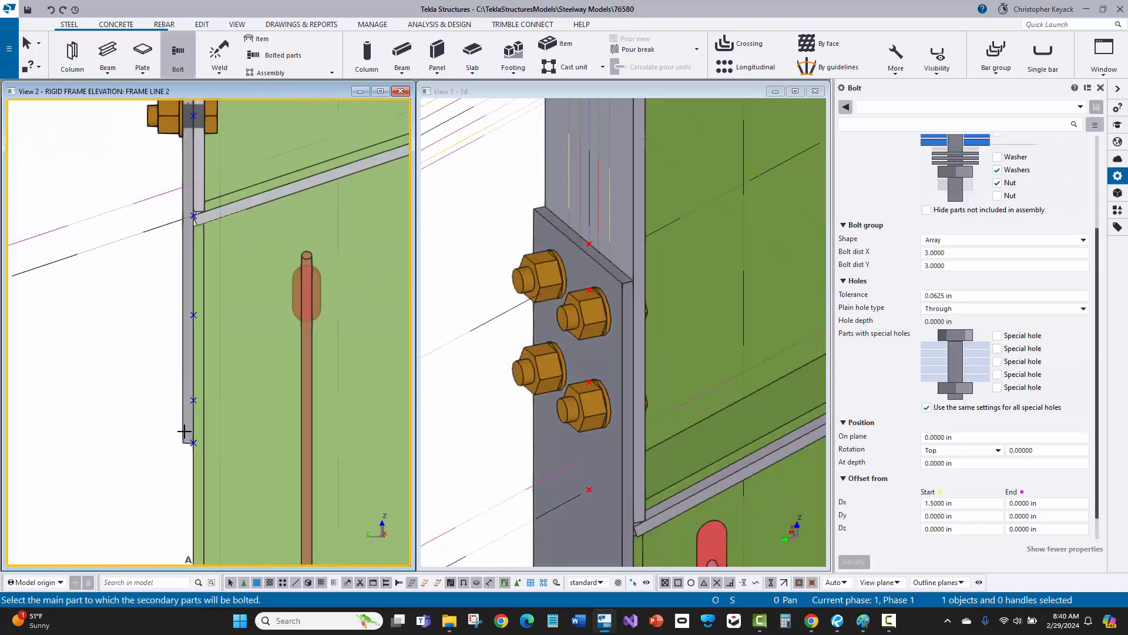
left_click(183, 430)
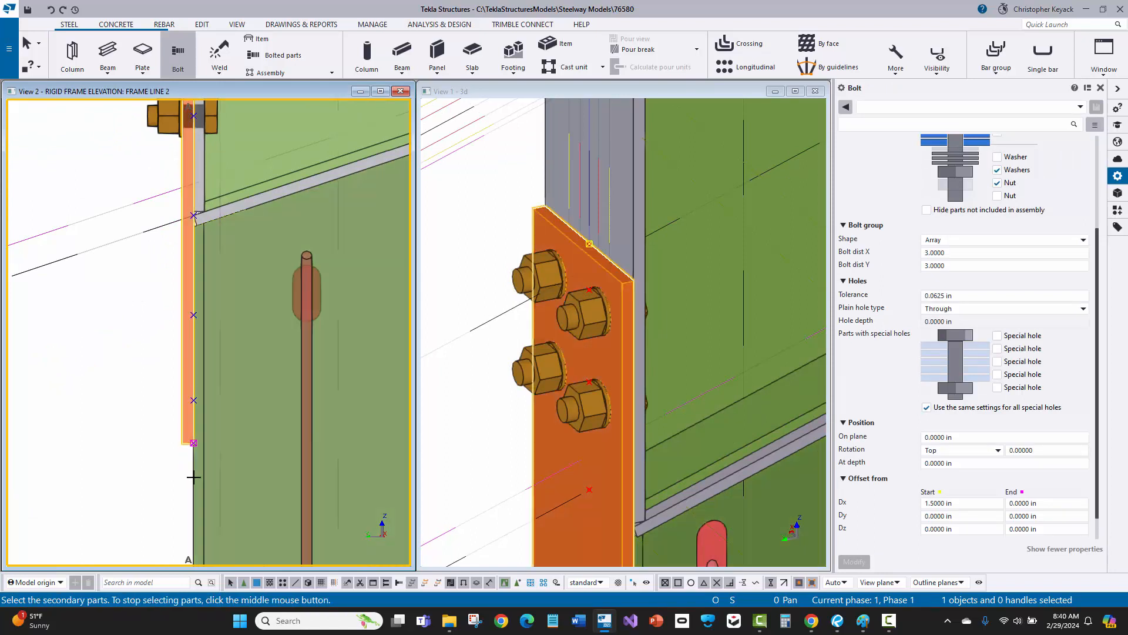
middle_click(134, 382)
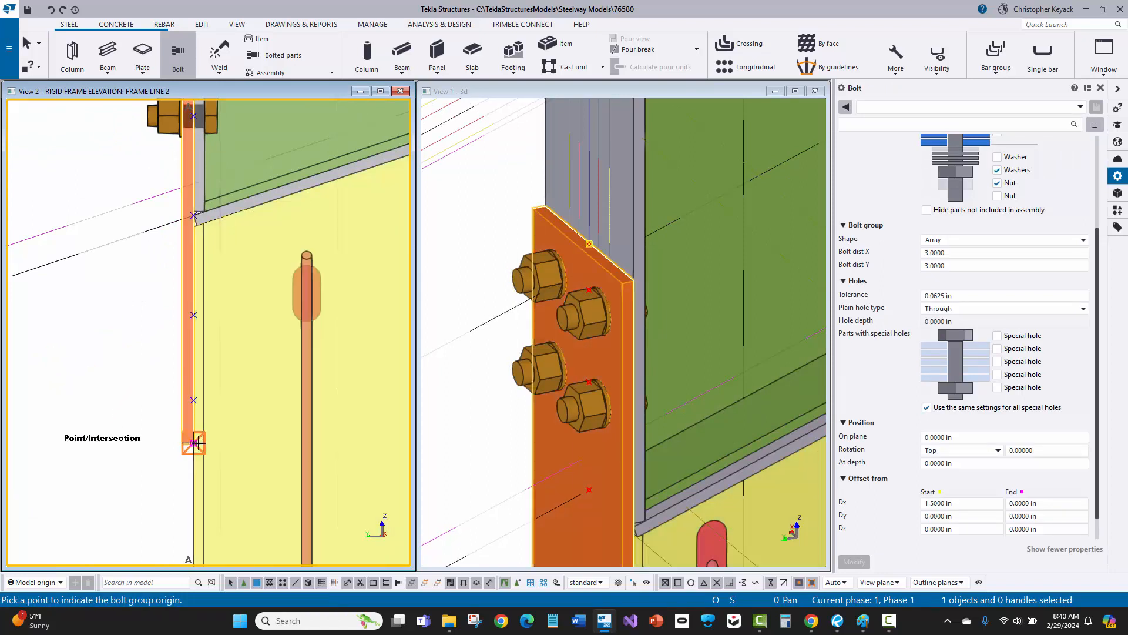
left_click(194, 442)
scroll(191, 376, "down", 2)
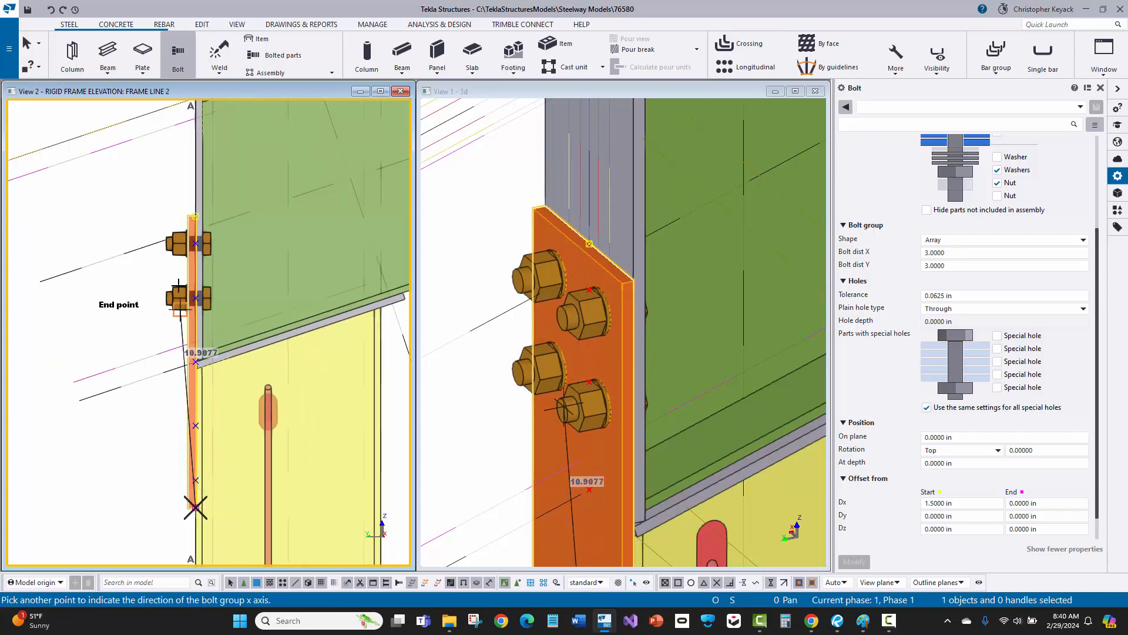
left_click(195, 217)
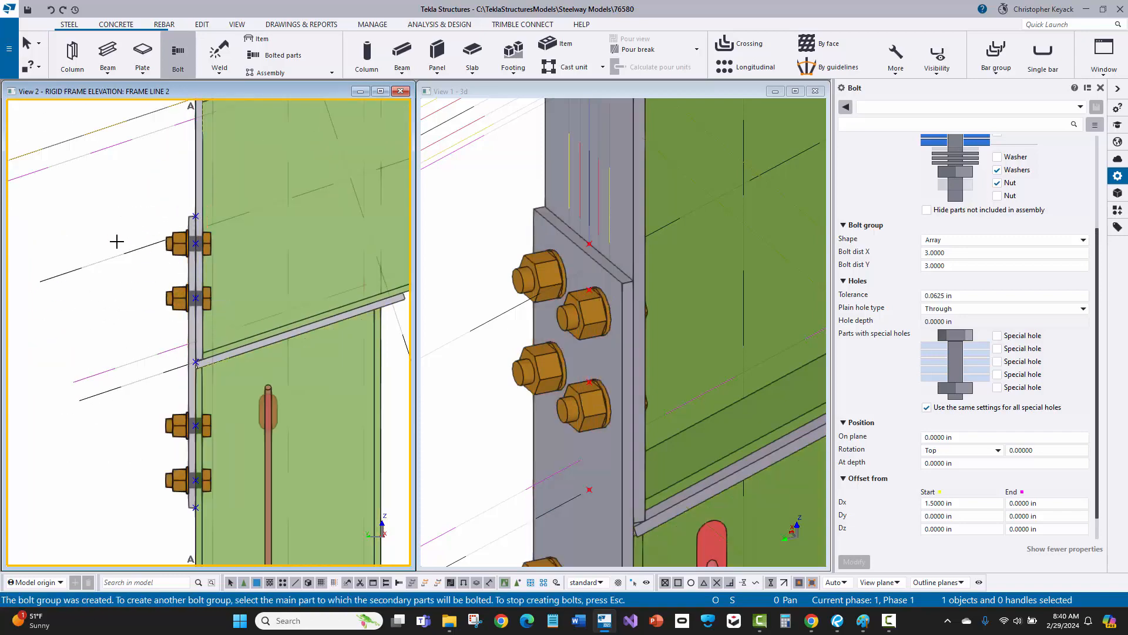
right_click(114, 282)
left_click(132, 294)
Inspect the upper and lower bolt groups on the outer end plate in the frame elevation and the 3D view.
scroll(197, 520, "up", 3)
left_click(197, 521)
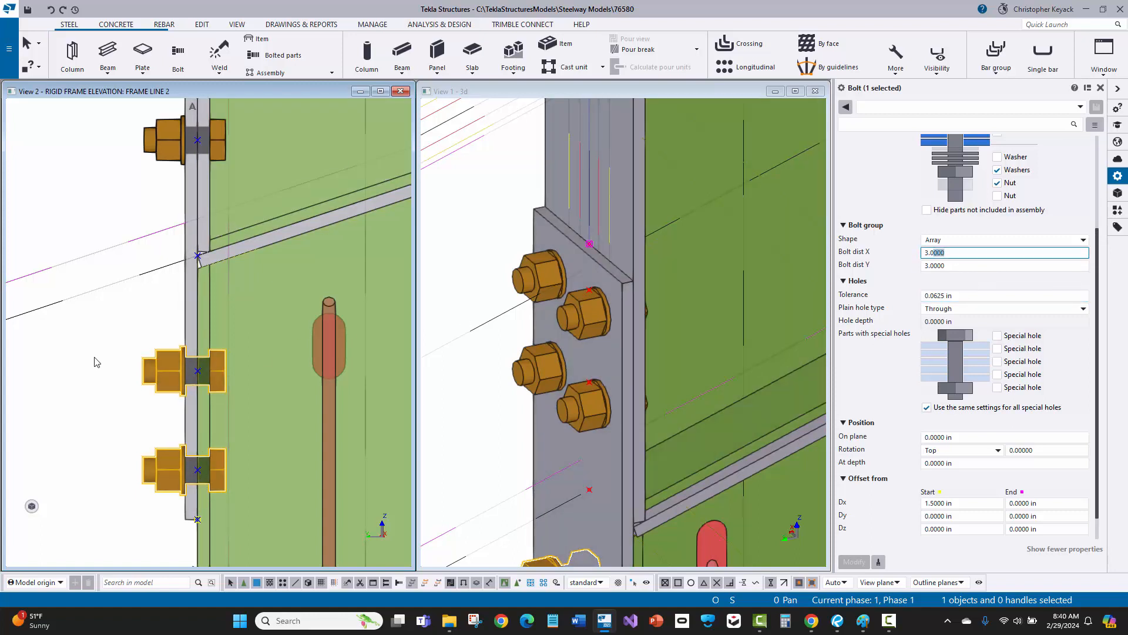
left_click(96, 359)
scroll(109, 320, "down", 2)
middle_click_drag(109, 320, 109, 352)
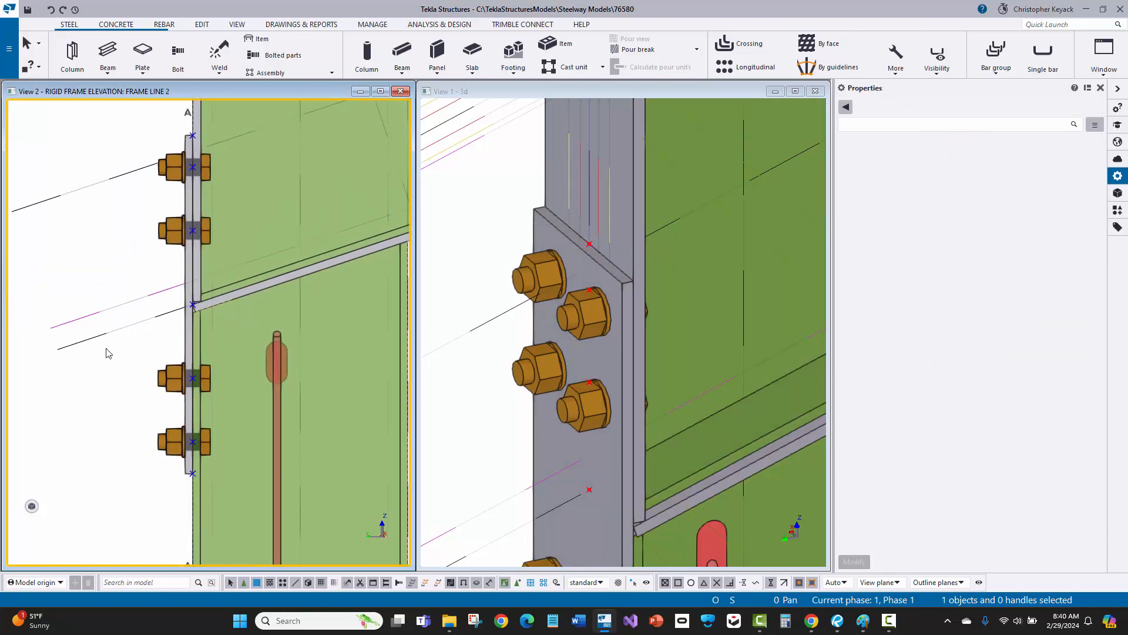
middle_click_drag(99, 294, 98, 310)
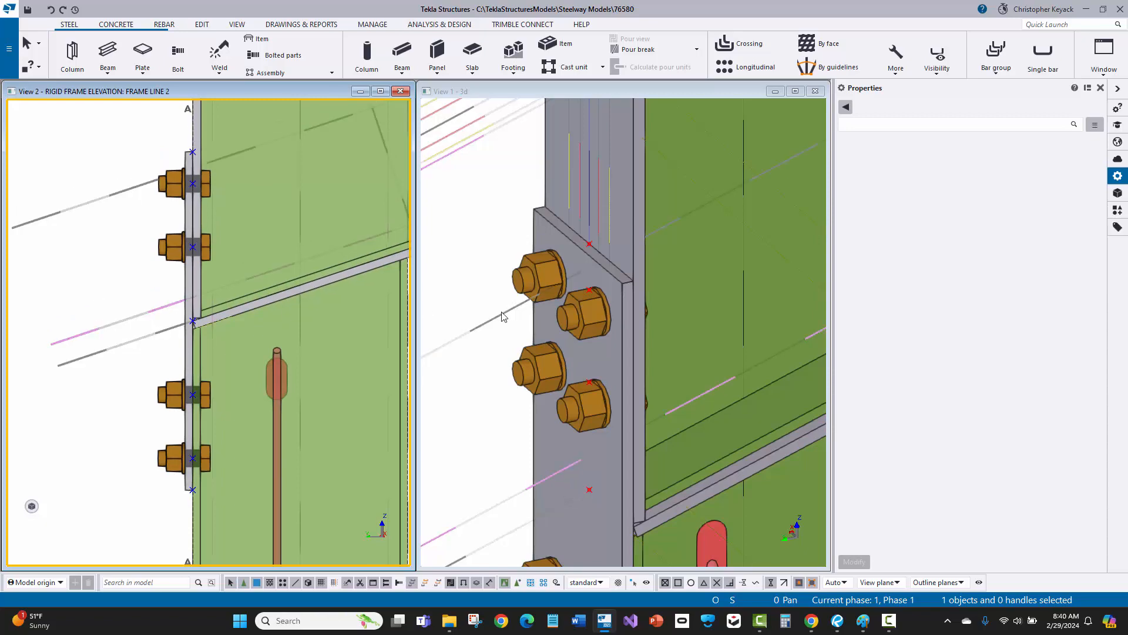
scroll(504, 315, "down", 3)
left_click(543, 296)
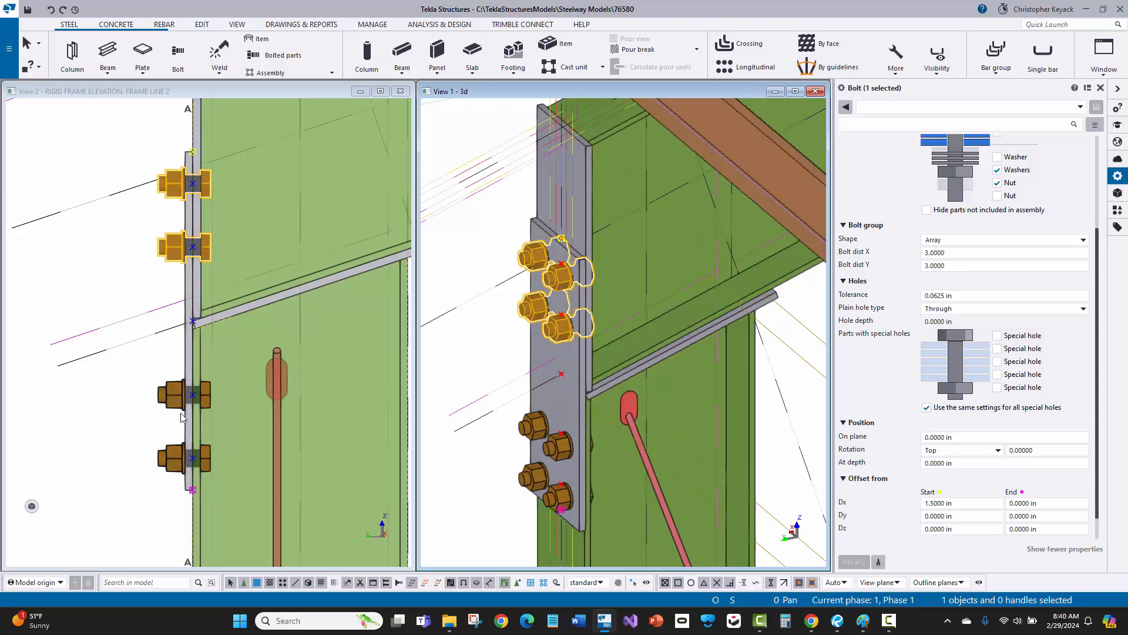
left_click(196, 523)
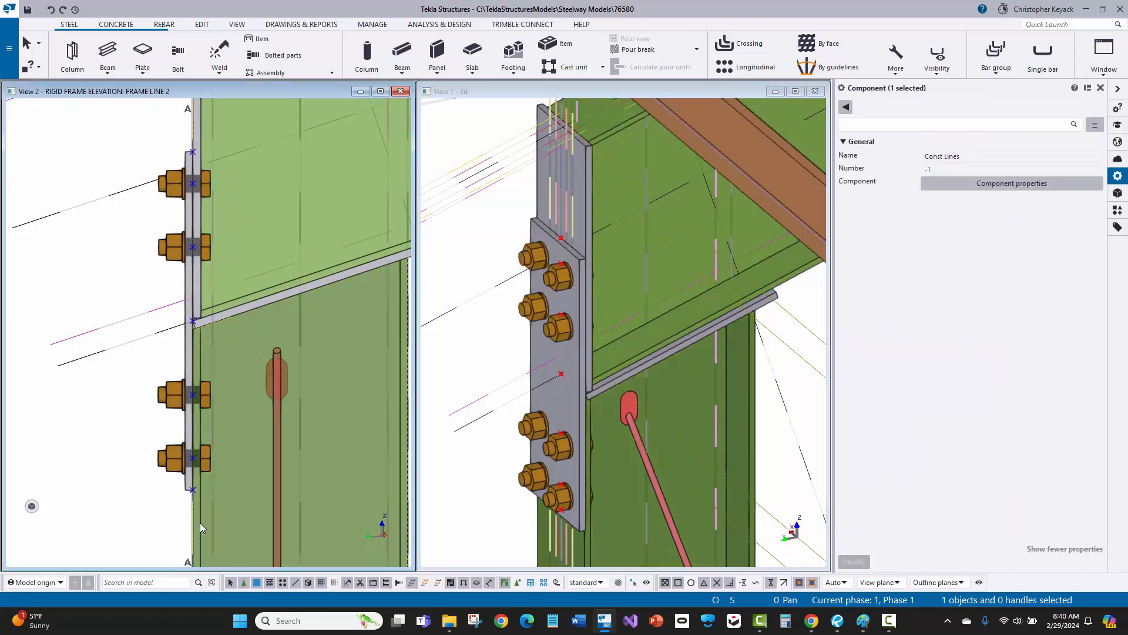
left_click(200, 523)
left_click(125, 403)
scroll(81, 350, "down", 2)
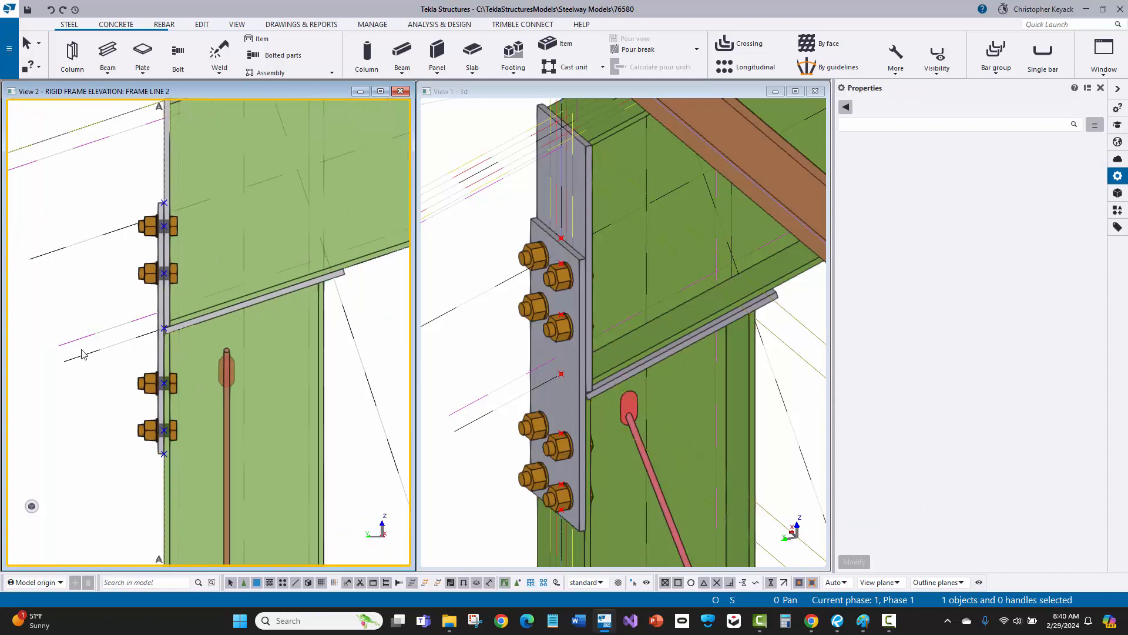
middle_click_drag(73, 296, 75, 313)
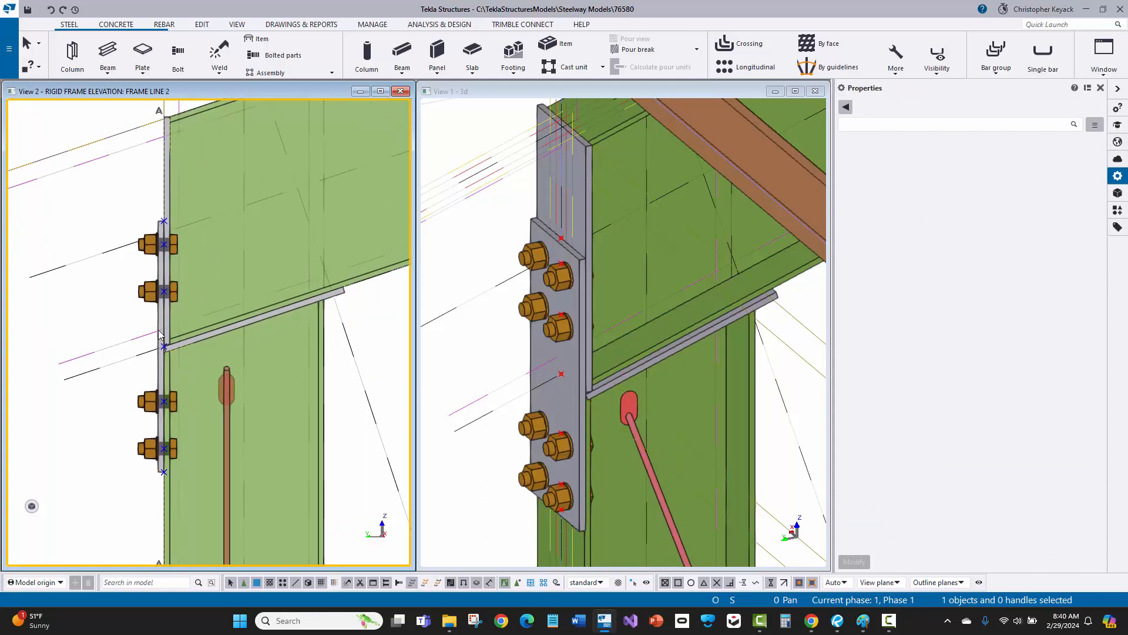
scroll(177, 365, "up", 3)
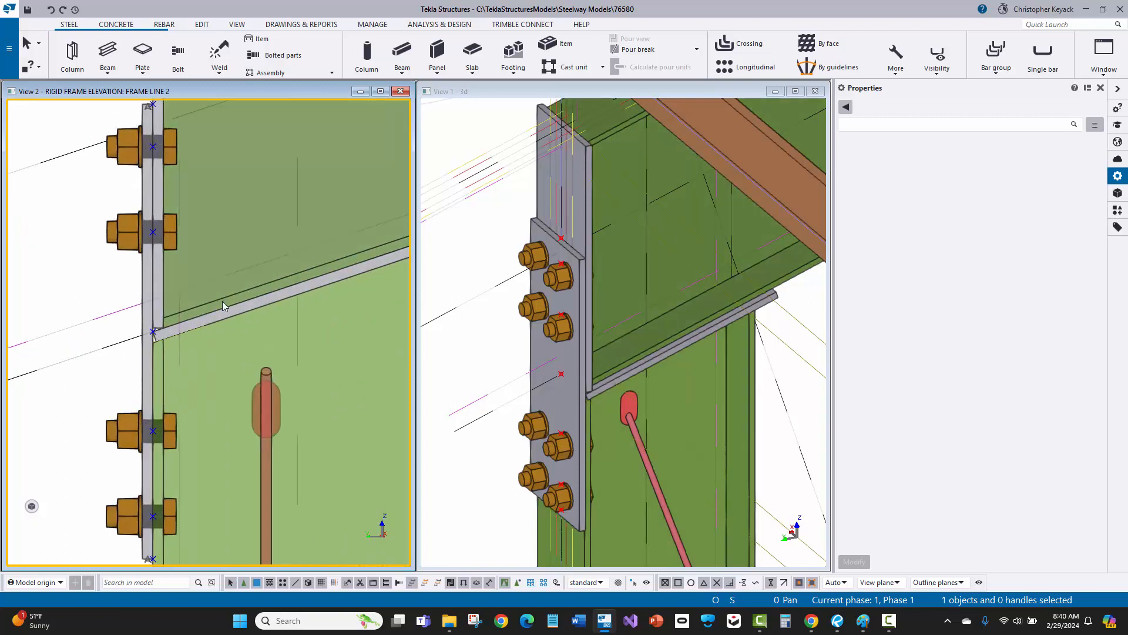
middle_click_drag(71, 292, 61, 300)
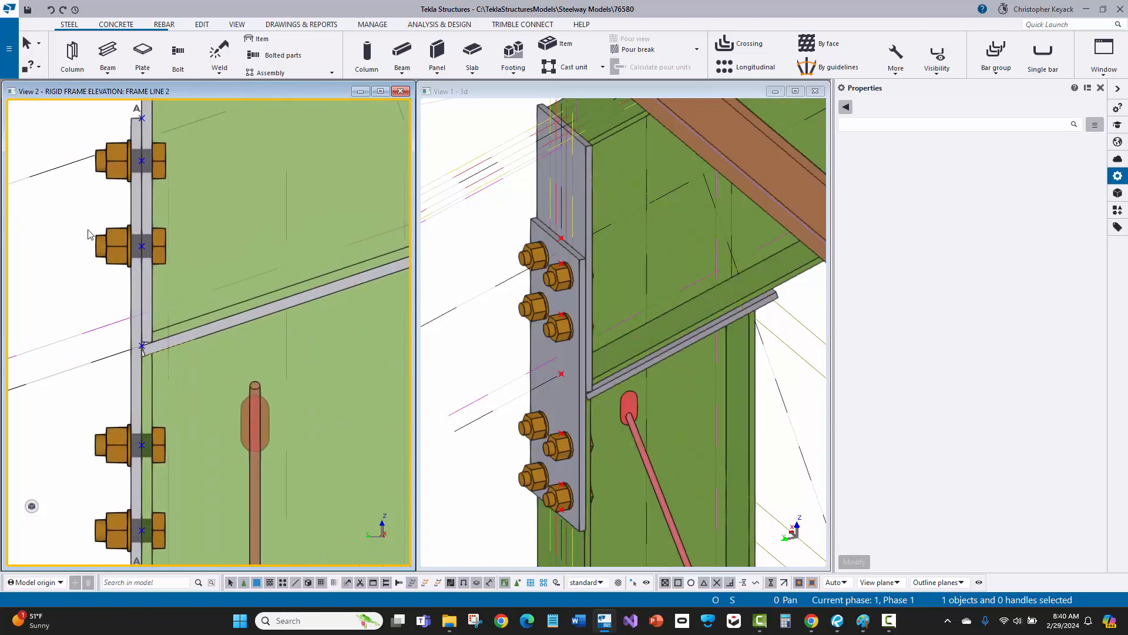
left_click(178, 53)
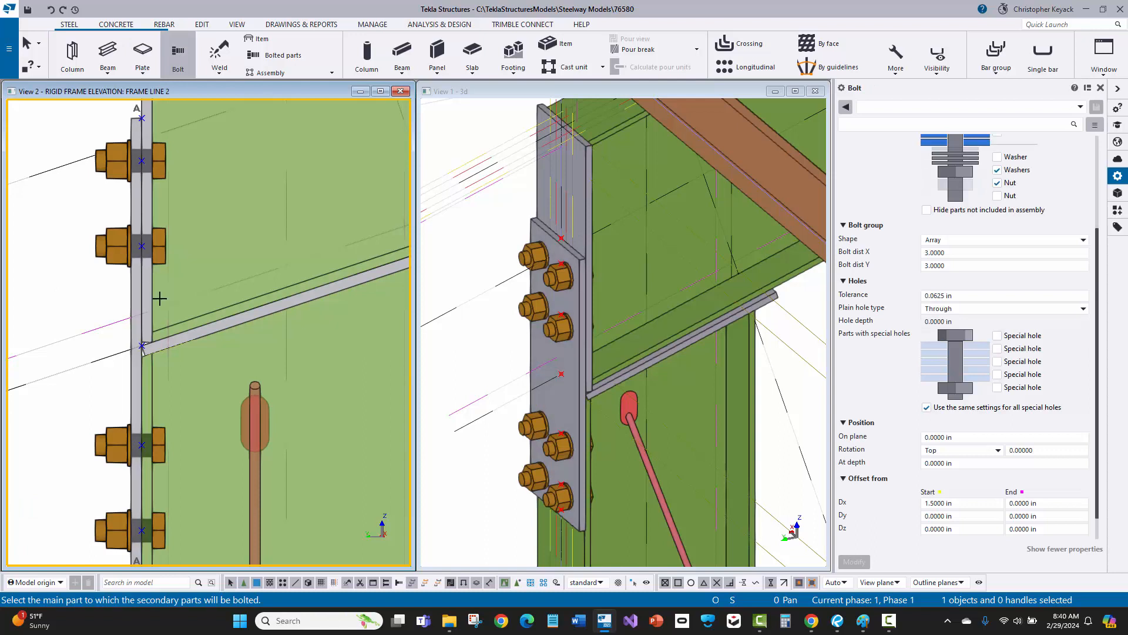
scroll(921, 155, "up", 4)
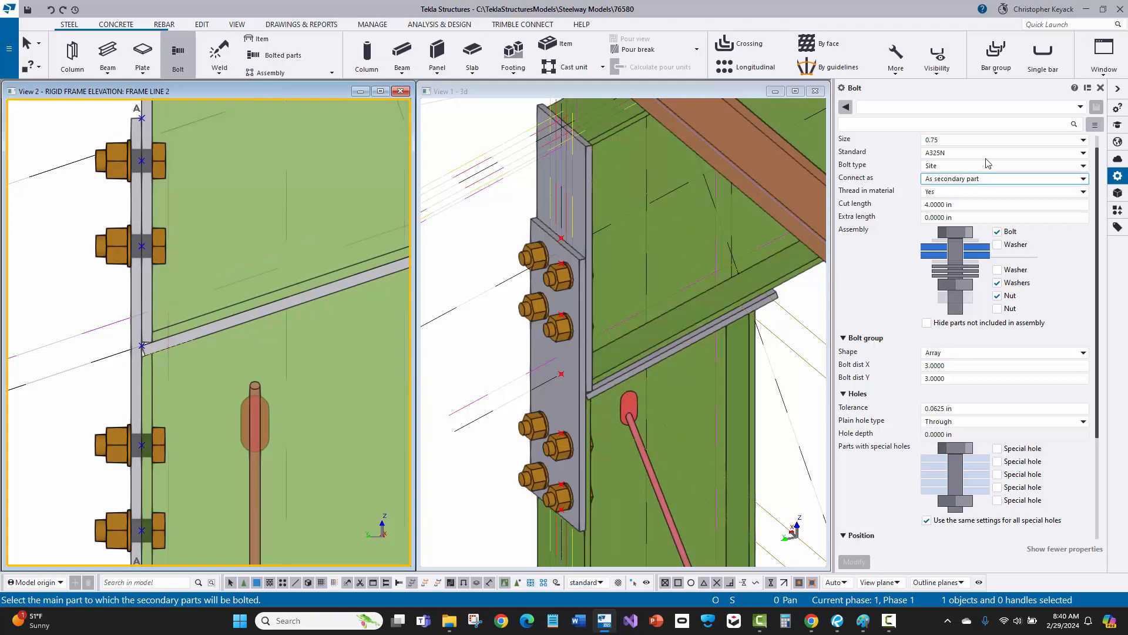
scroll(955, 362, "down", 4)
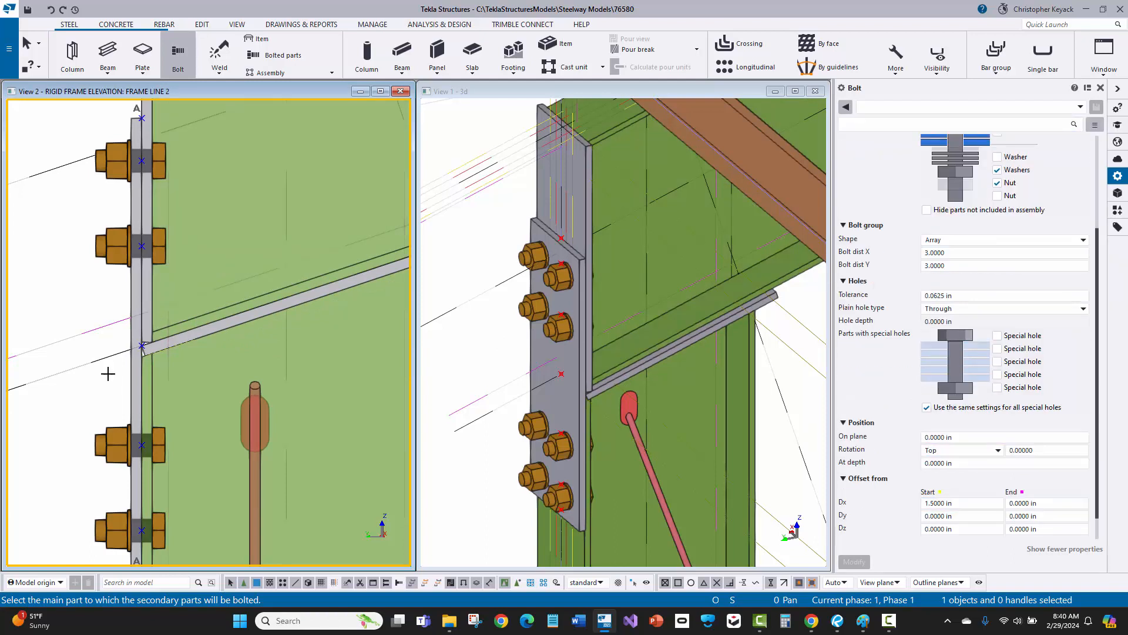
scroll(103, 370, "up", 3)
scroll(171, 370, "up", 2)
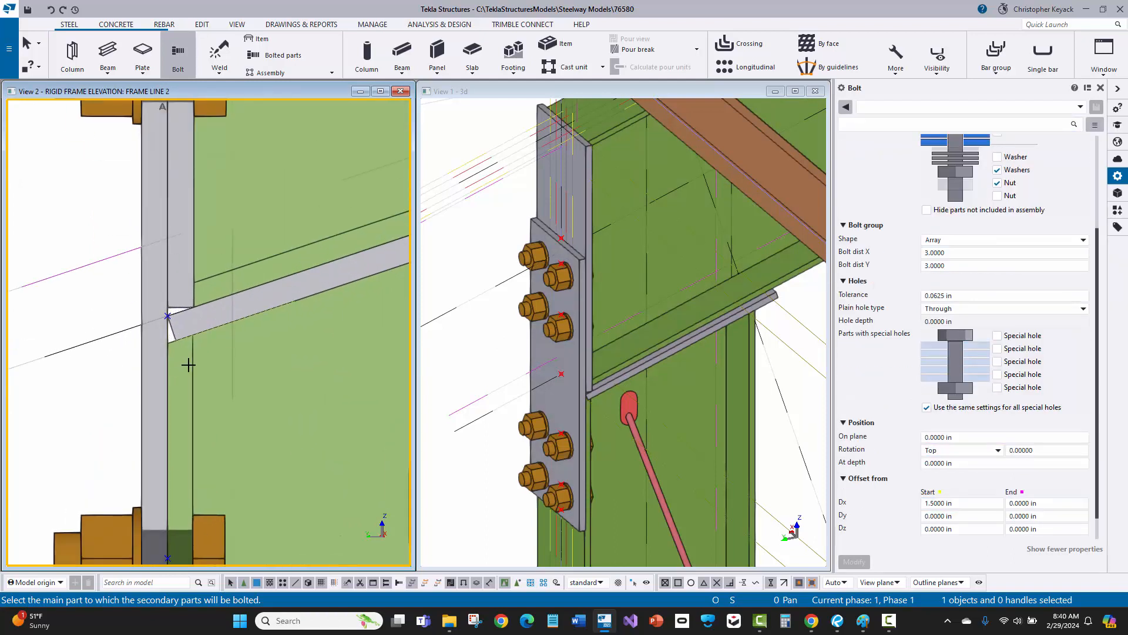
left_click(191, 365)
right_click(199, 343)
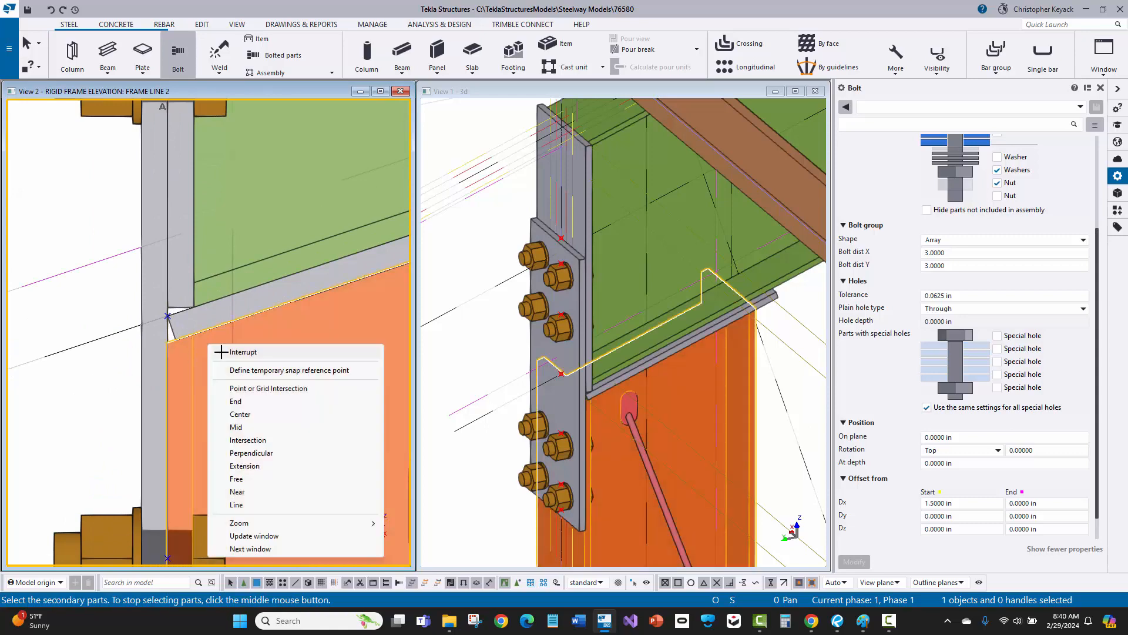
left_click(232, 351)
Bolt the rafter to the sloped plate on top of the column, running the group from the plate's outer end to its inner end, and end the command.
key("Return")
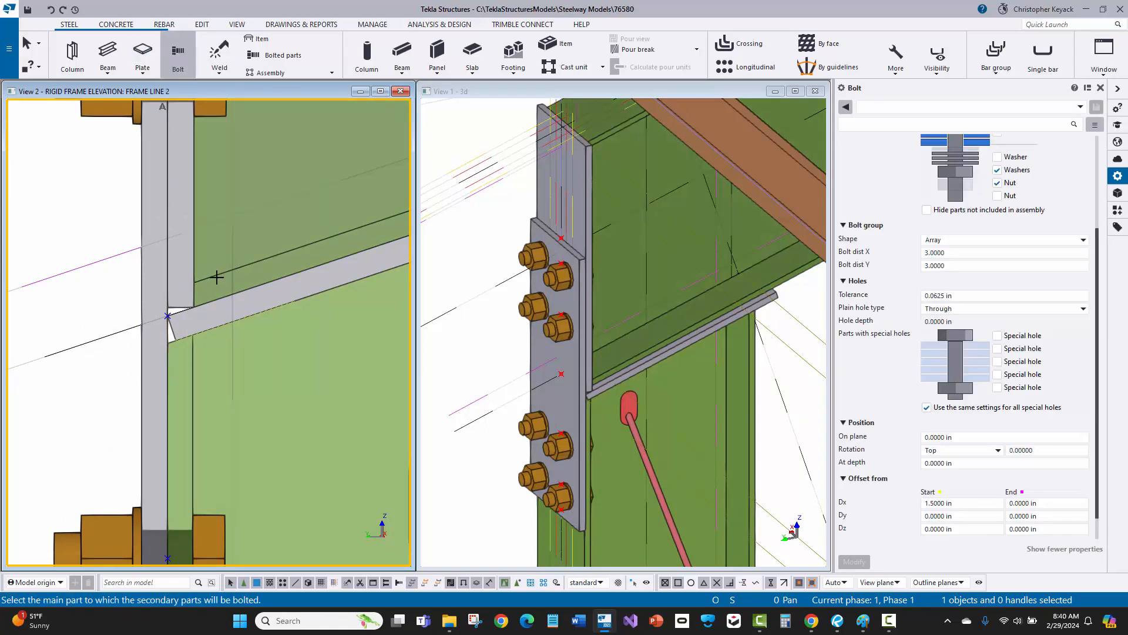
left_click(217, 274)
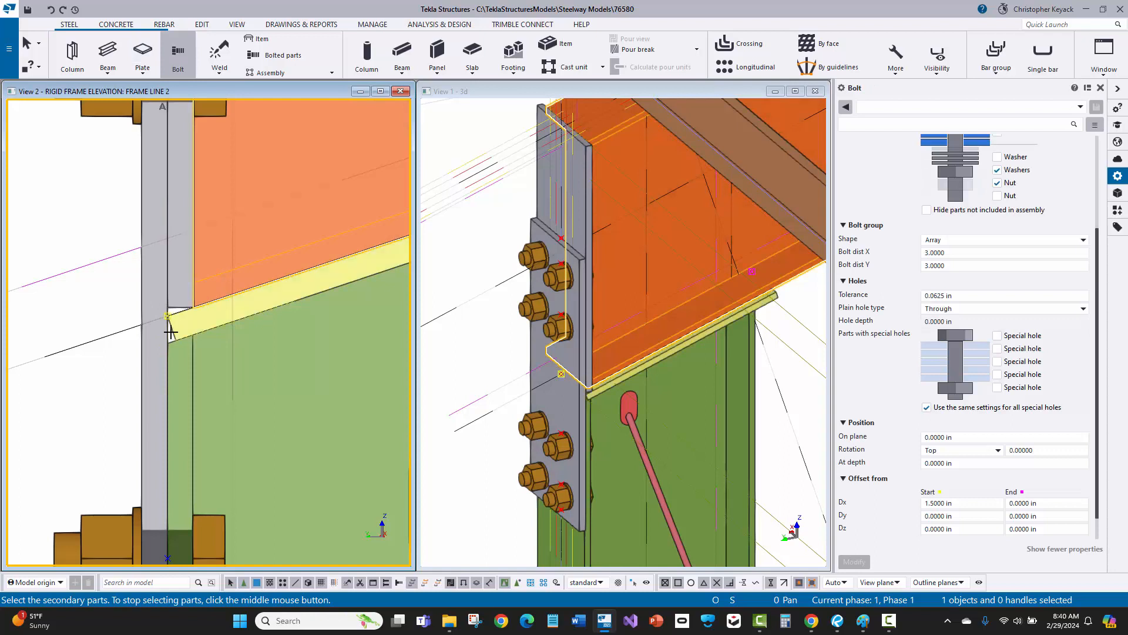
middle_click(68, 222)
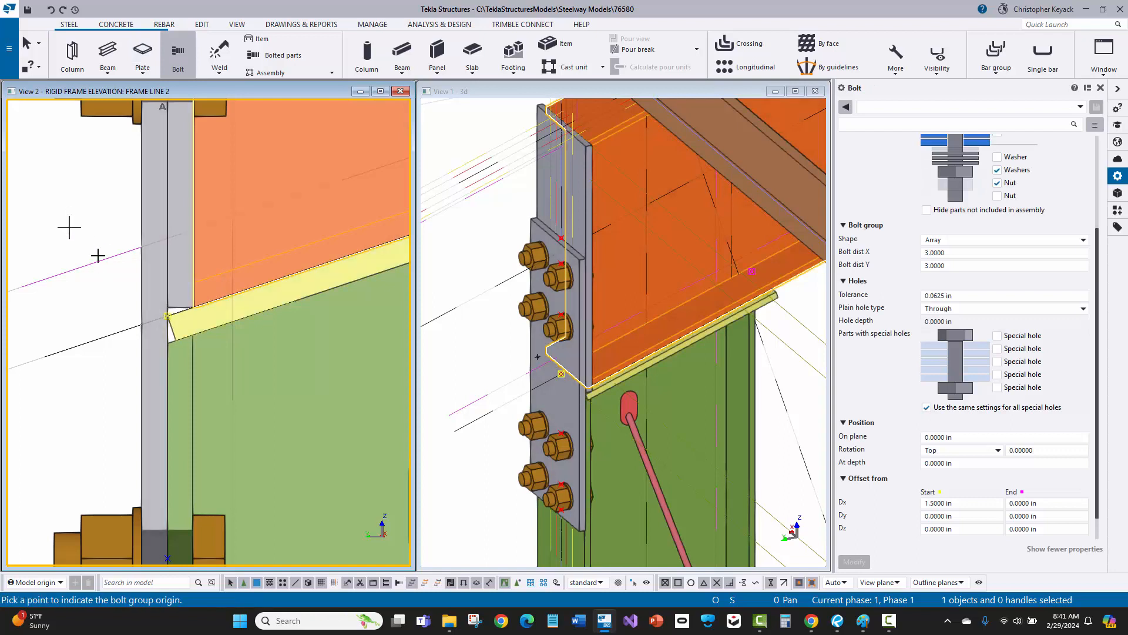
scroll(167, 316, "up", 2)
left_click(170, 316)
scroll(115, 397, "down", 5)
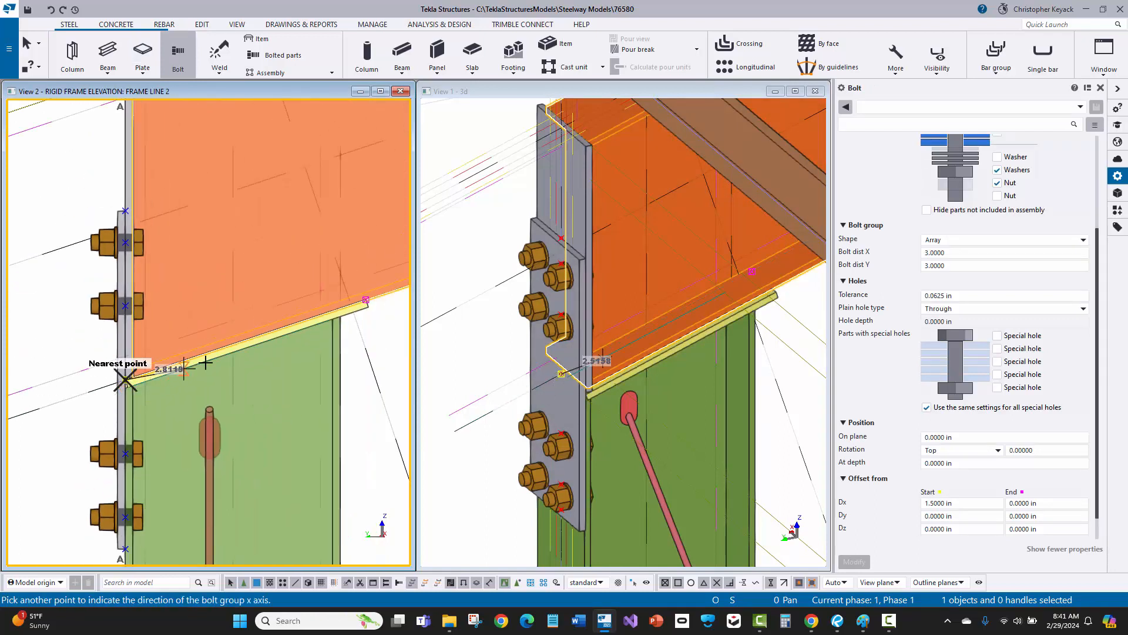
scroll(382, 295, "up", 2)
left_click(348, 304)
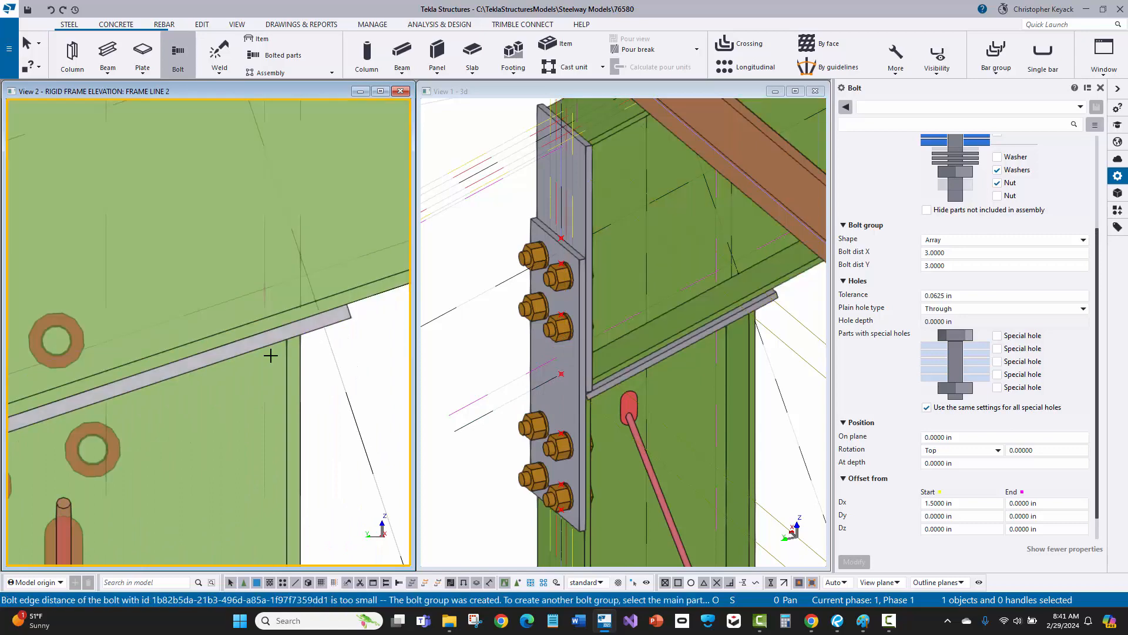
middle_click_drag(191, 348, 287, 310)
scroll(287, 309, "down", 2)
right_click(296, 309)
left_click(314, 316)
Set the sloped plate's bolt group rotation to Front and check its orientation in the elevation and 3D views.
scroll(189, 319, "up", 2)
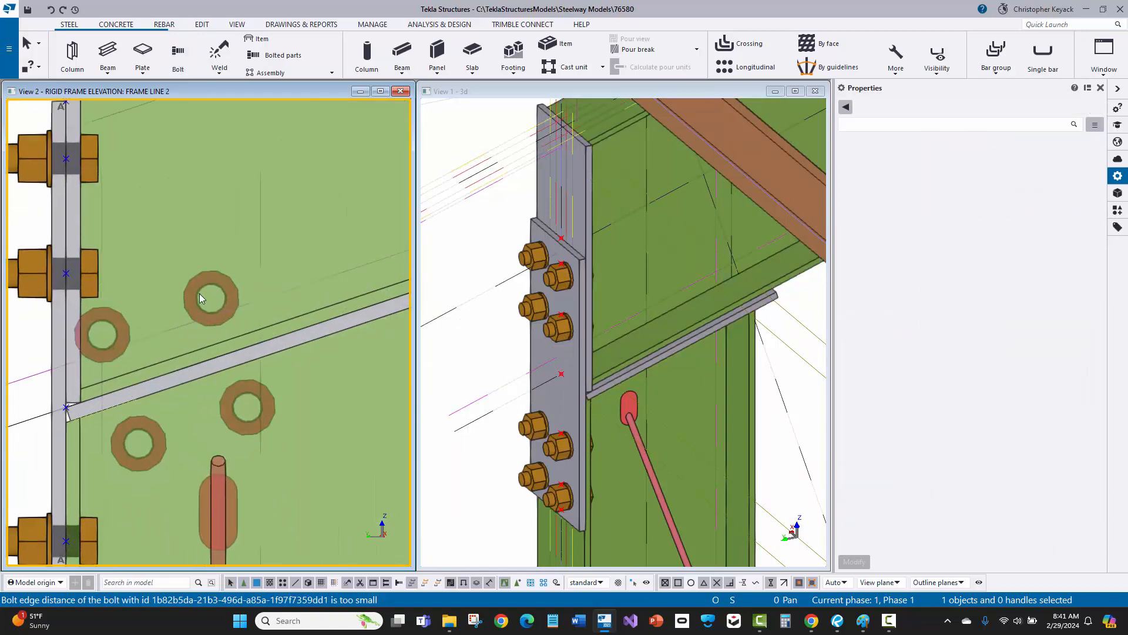
left_click(199, 310)
scroll(891, 362, "down", 1)
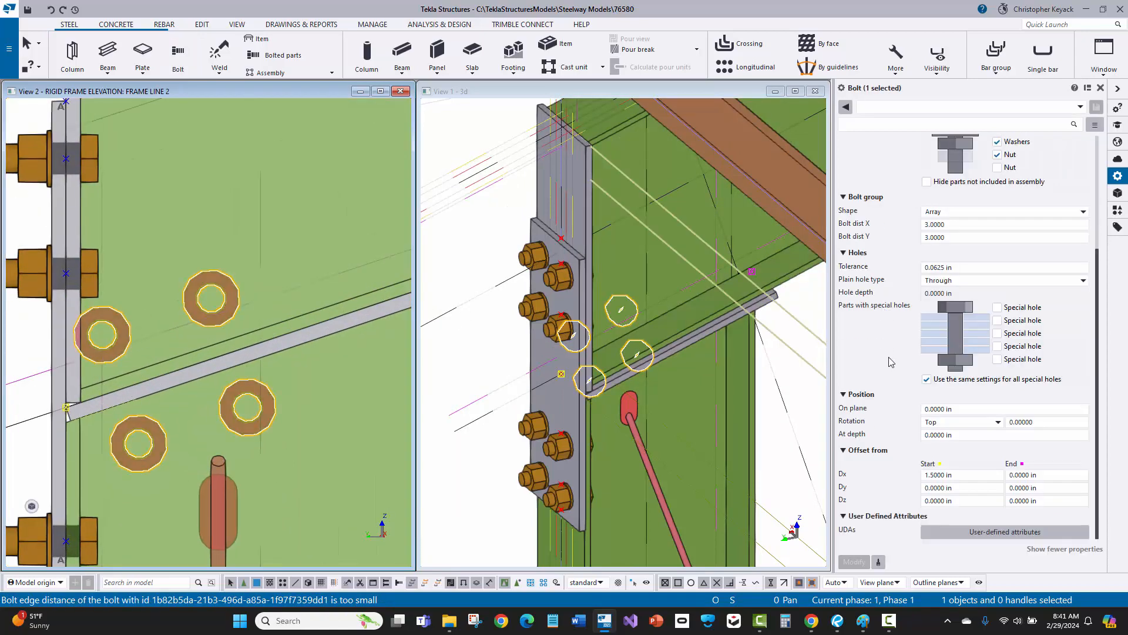
left_click(951, 424)
left_click(937, 435)
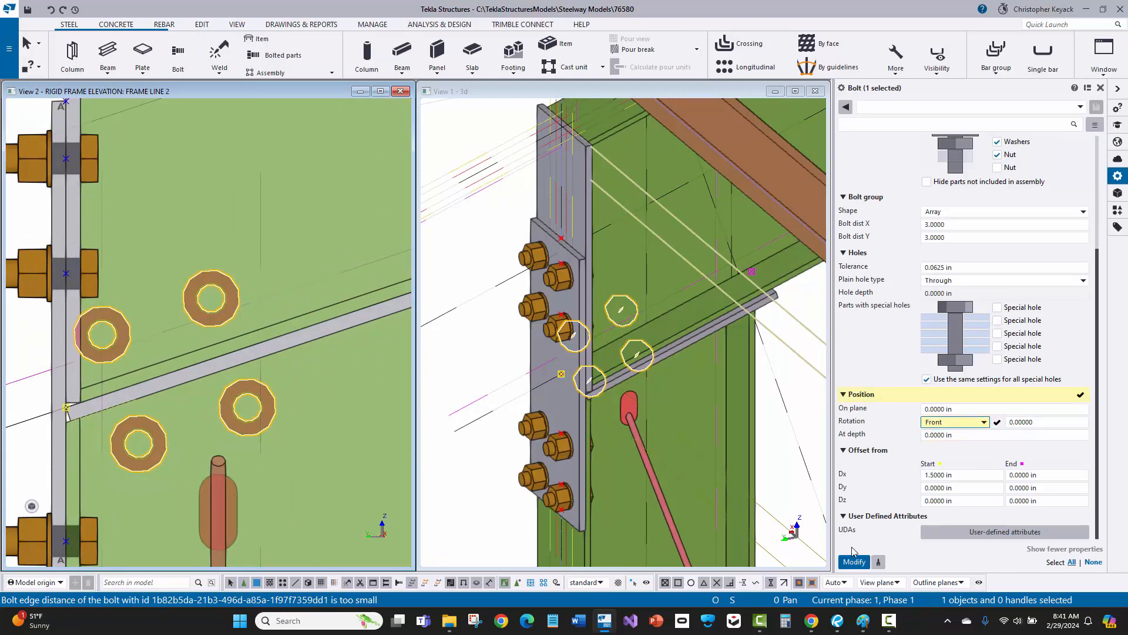
left_click(856, 565)
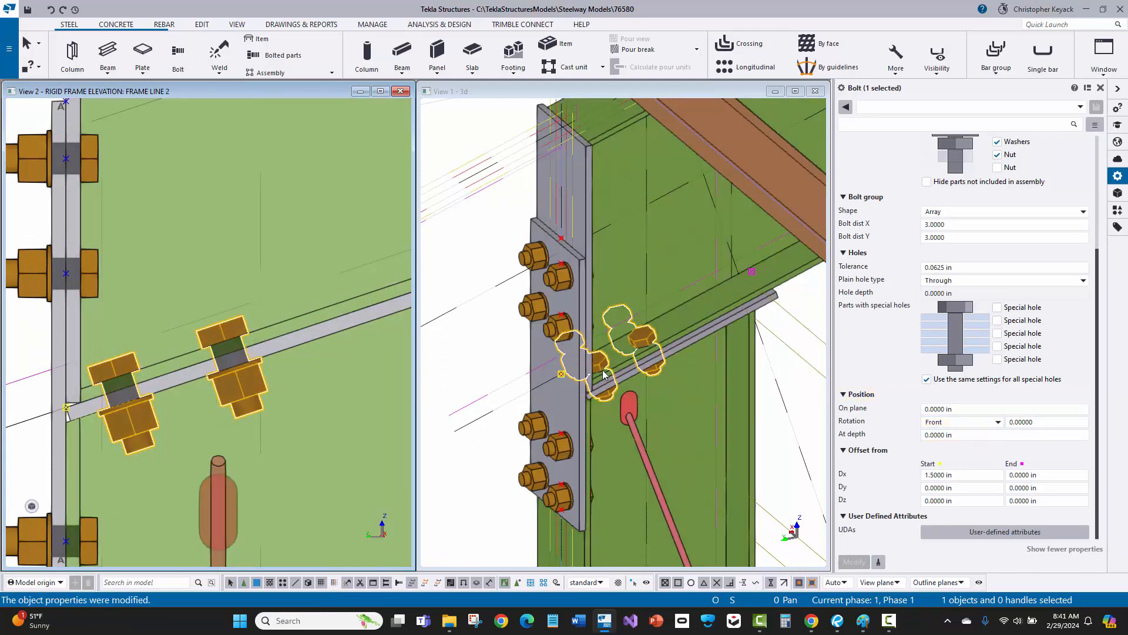
middle_click_drag(603, 377, 623, 359, "ctrl")
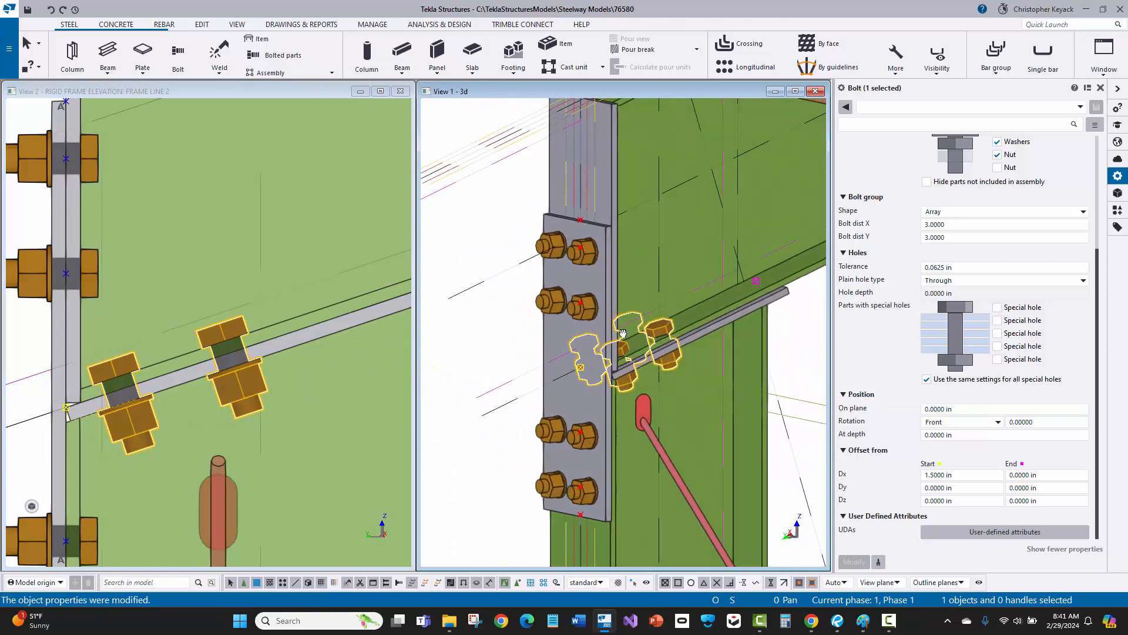
mouse_move(188, 396)
middle_mouse_down()
mouse_move(199, 304)
mouse_move(229, 306)
middle_mouse_up()
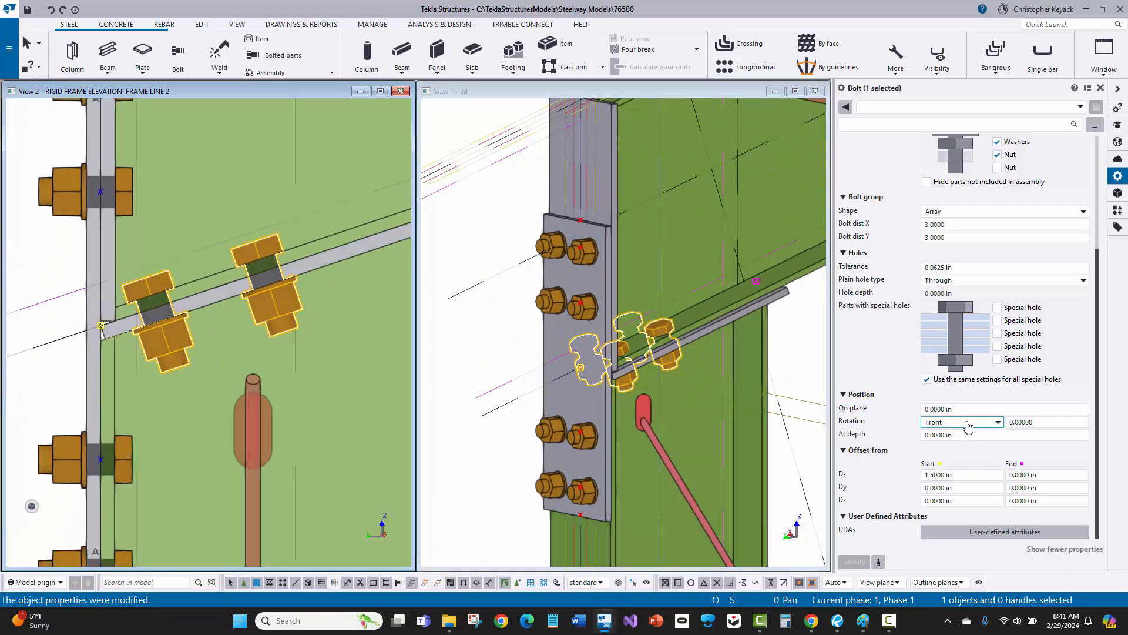
Set the sloped plate's bolt group start offset Dx to 3 in.
type("3")
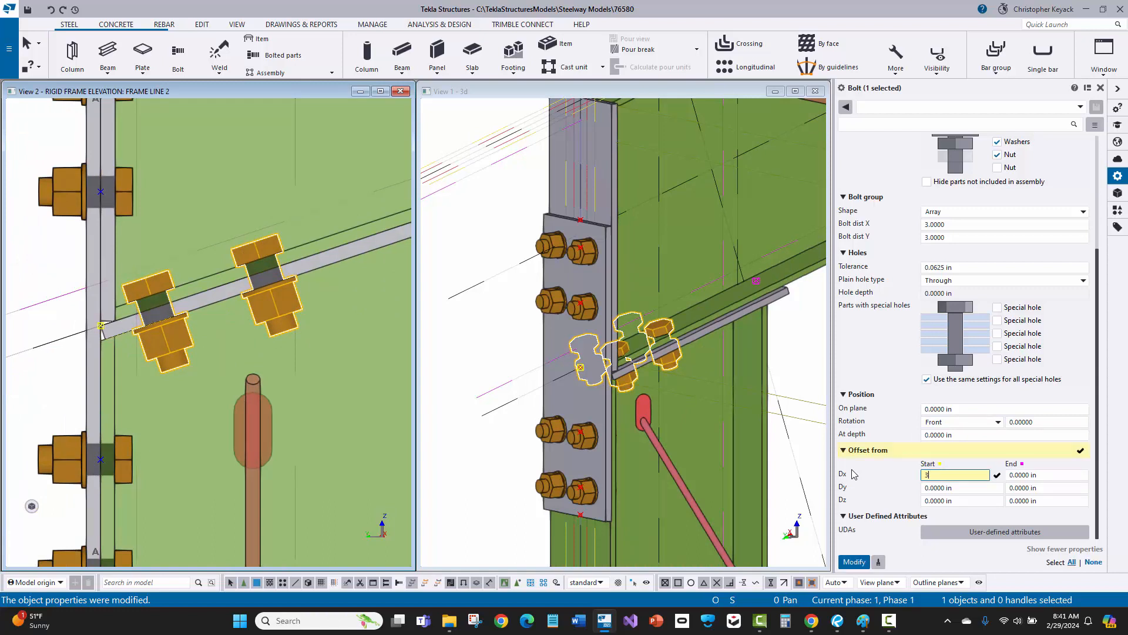
key("Return")
scroll(248, 369, "down", 2)
scroll(304, 325, "up", 2)
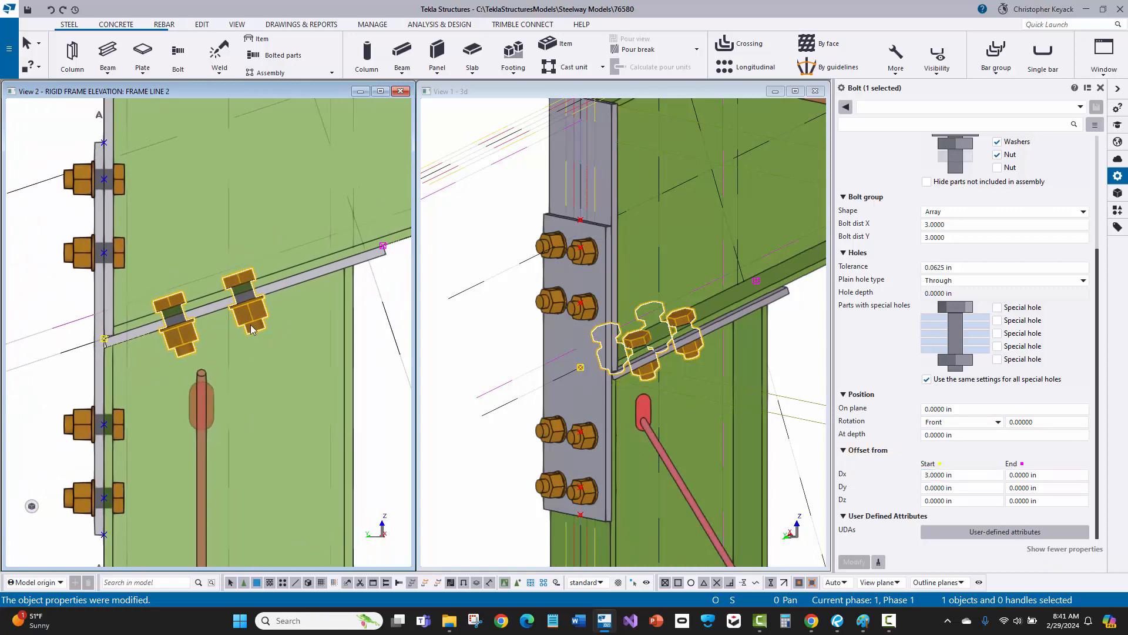
scroll(943, 279, "up", 1)
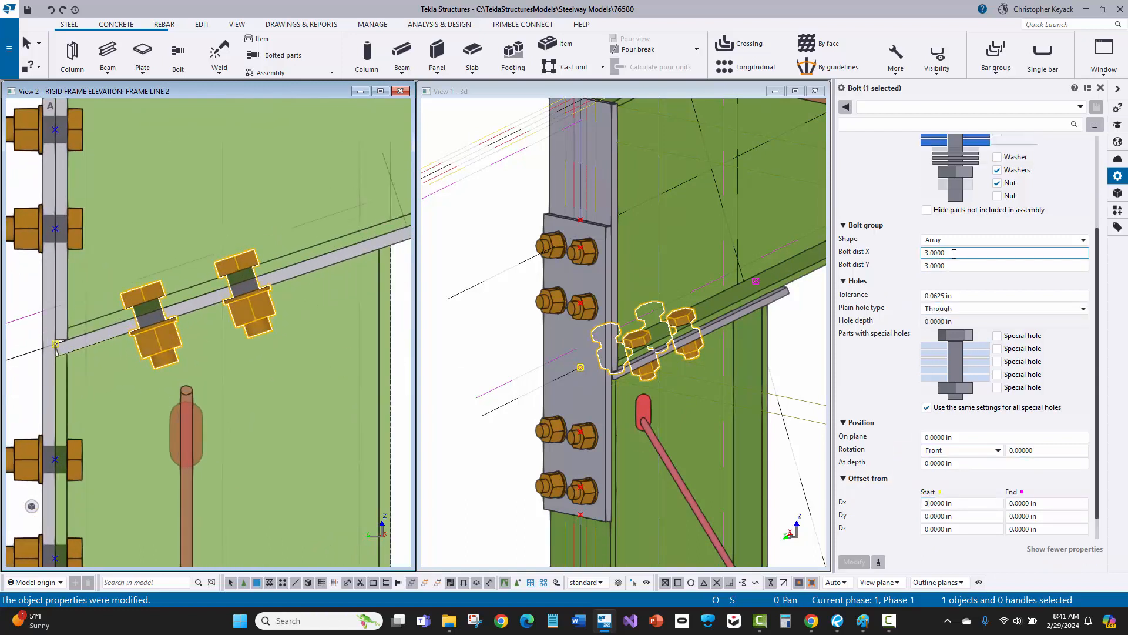
Set the bolt spacing along X of the sloped plate's bolt group to 5 in and deselect the group.
left_click_drag(956, 255, 862, 255)
type("5")
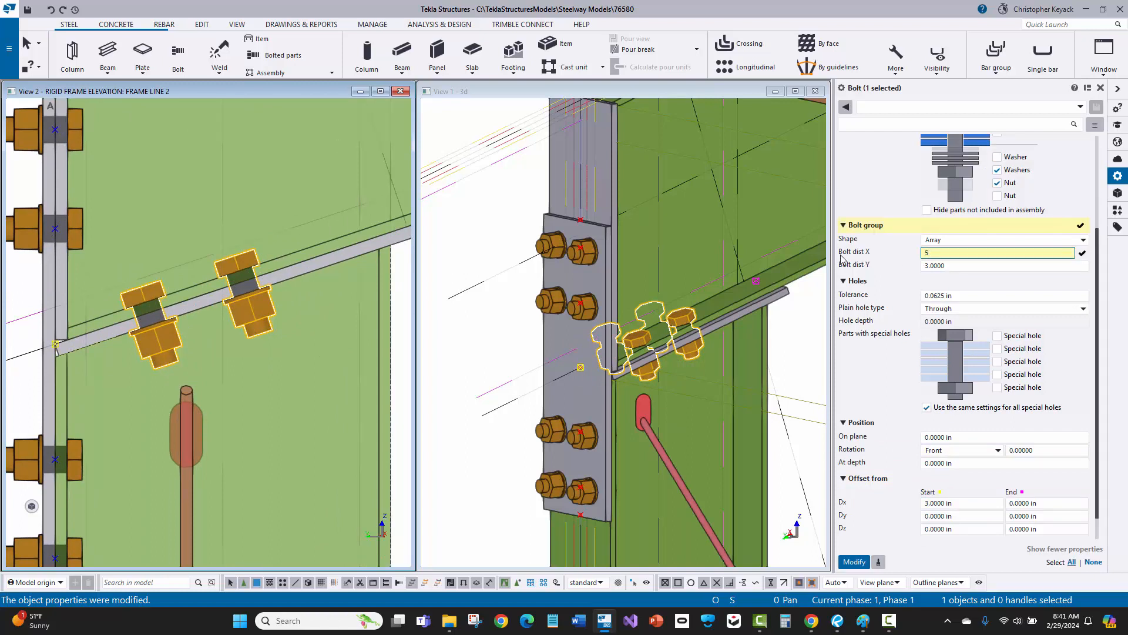
key("Return")
middle_click_drag(390, 240, 326, 250)
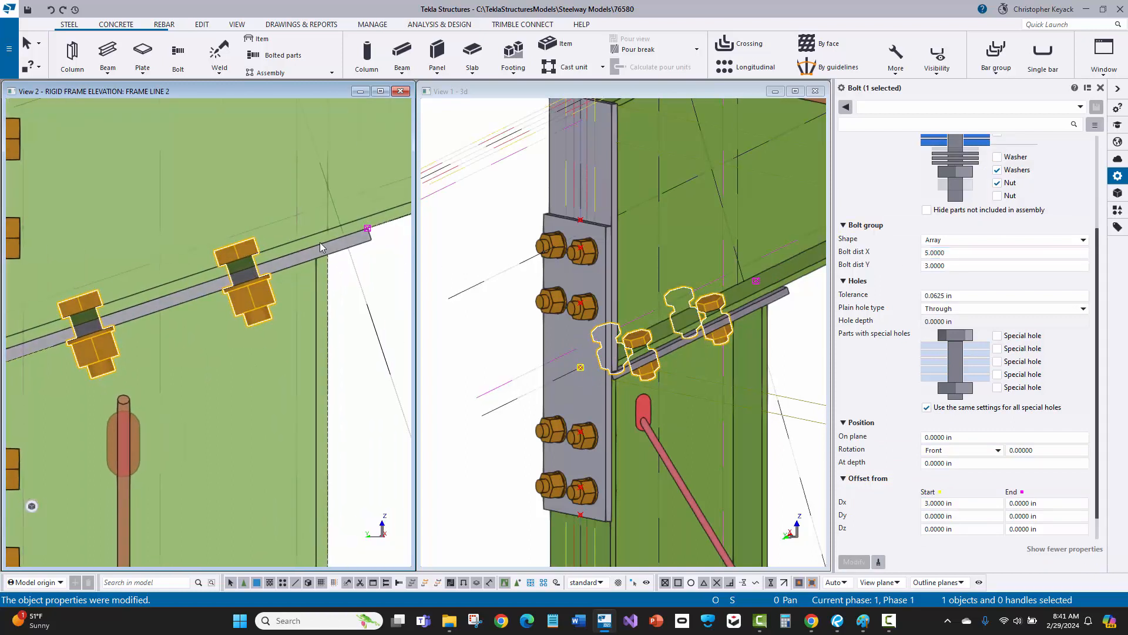
left_click(347, 318)
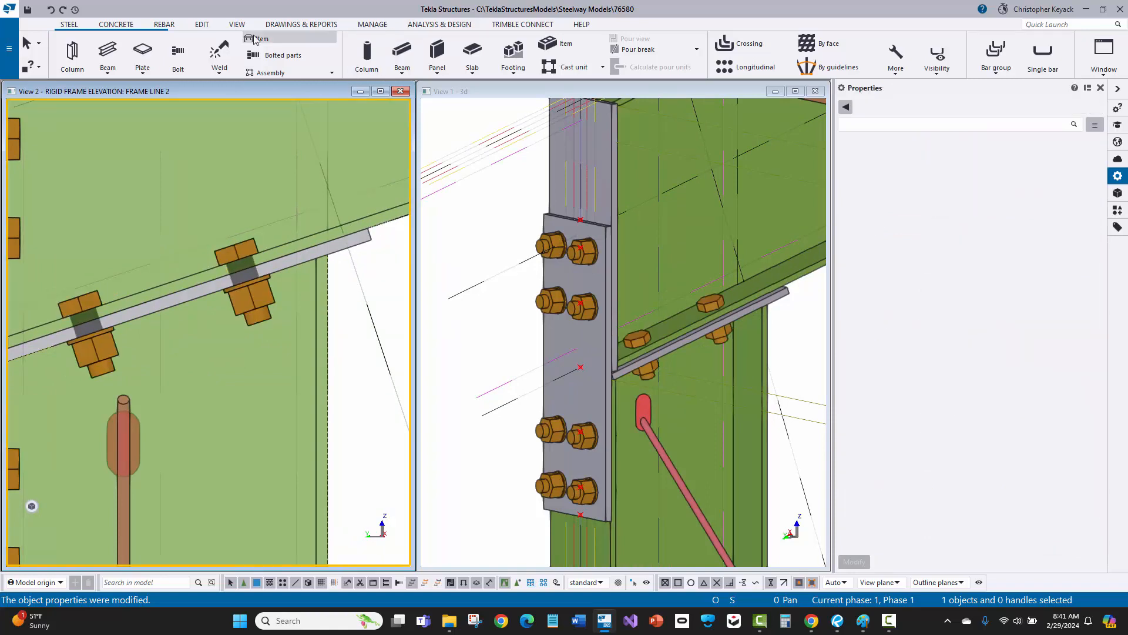
Measure the distance from the sloped plate's inner bolt to the plate's inner end and end the measuring command.
left_click(202, 24)
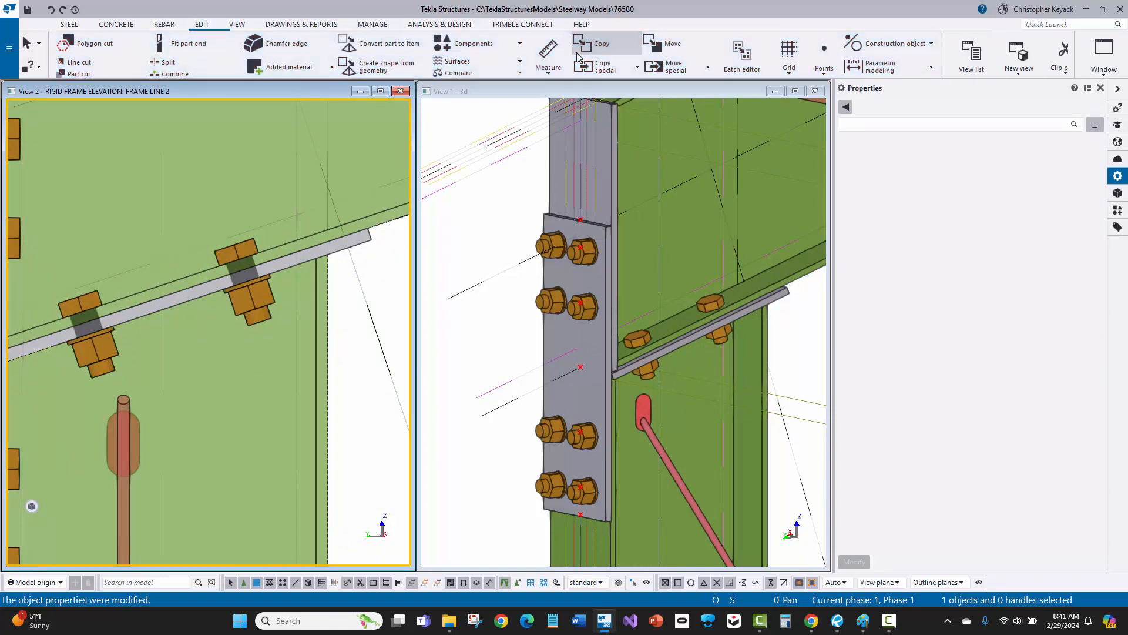
left_click(548, 53)
left_click(252, 266)
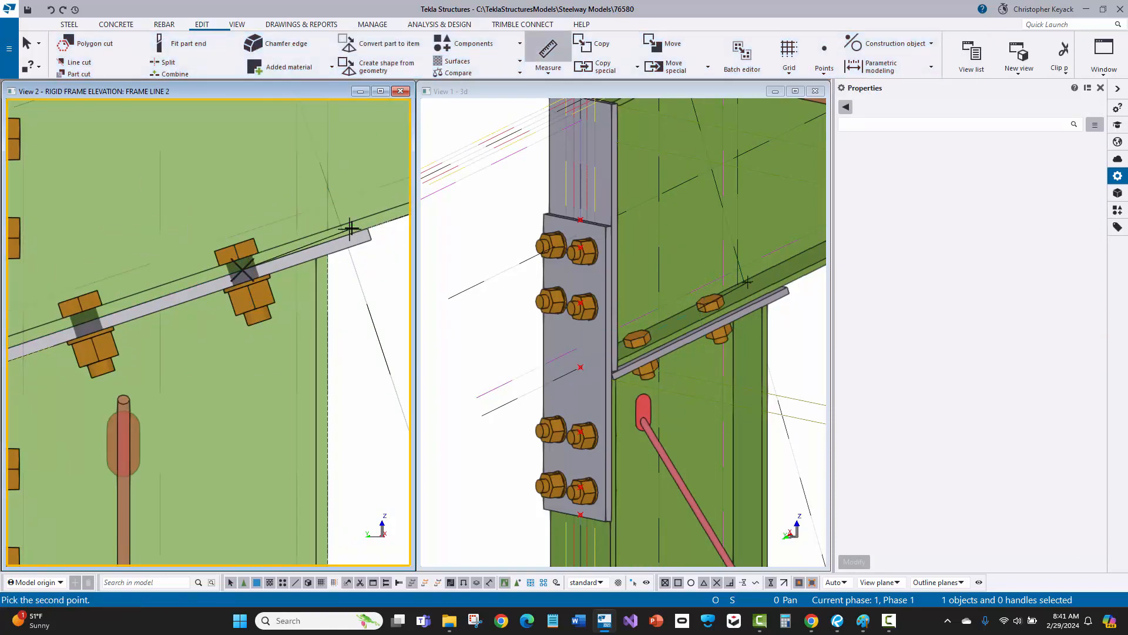
left_click(368, 228)
left_click(324, 137)
middle_click_drag(330, 229, 328, 248)
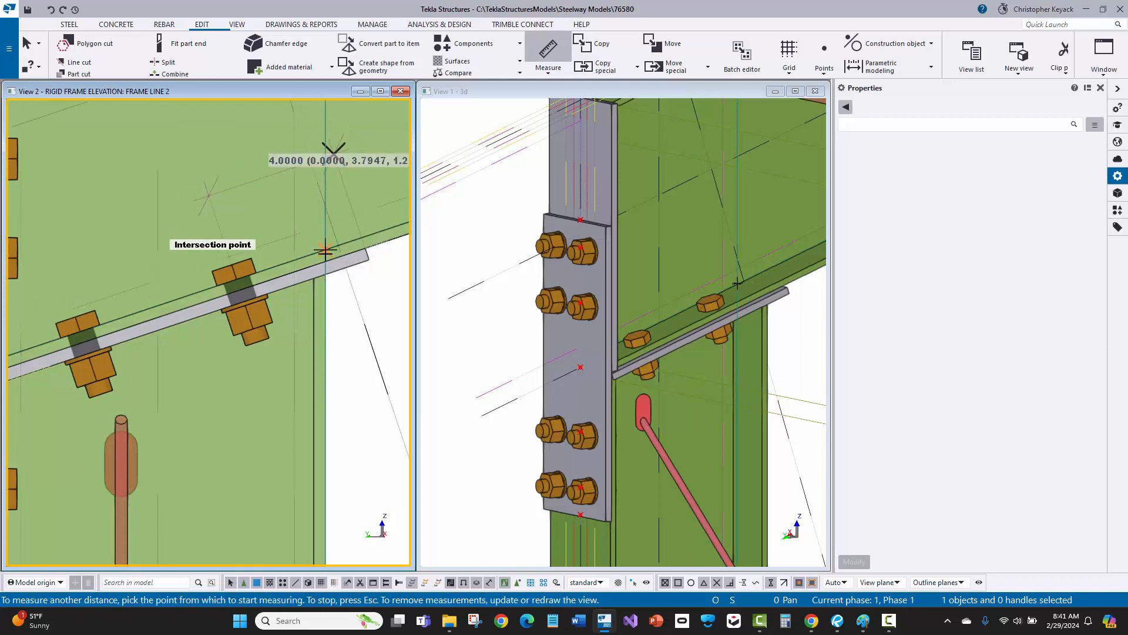
right_click(348, 267)
left_click(358, 279)
Examine the sloped plate's profile and length and its bolt positions in the frame elevation.
middle_click_drag(218, 327, 252, 317)
left_click(220, 315)
scroll(238, 309, "down", 1)
middle_click_drag(361, 352, 336, 364)
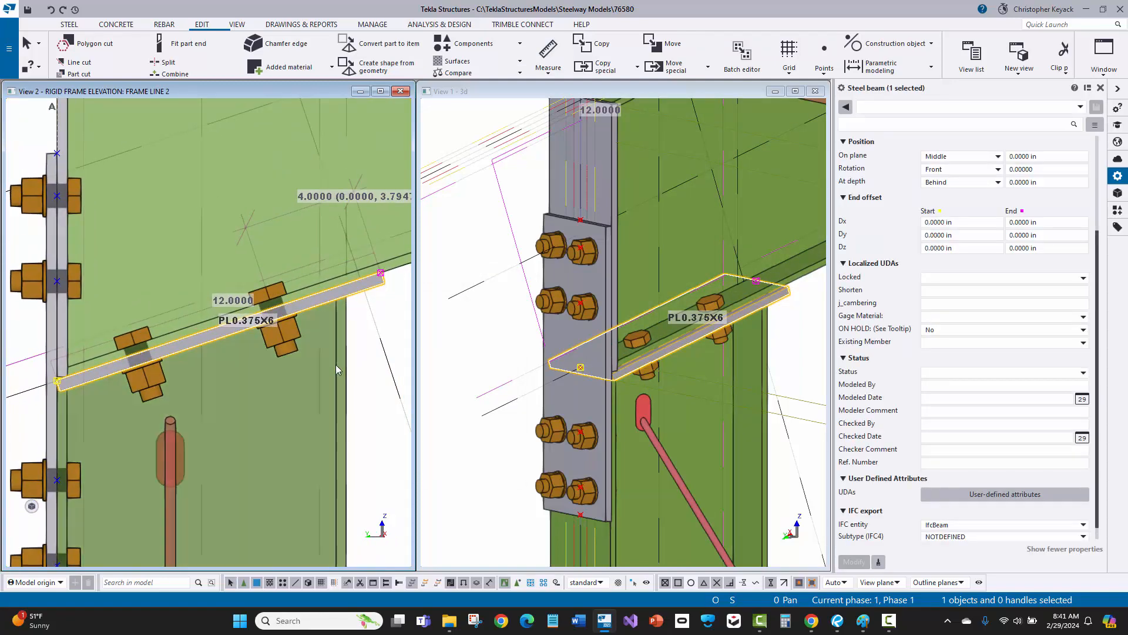
left_click(360, 308)
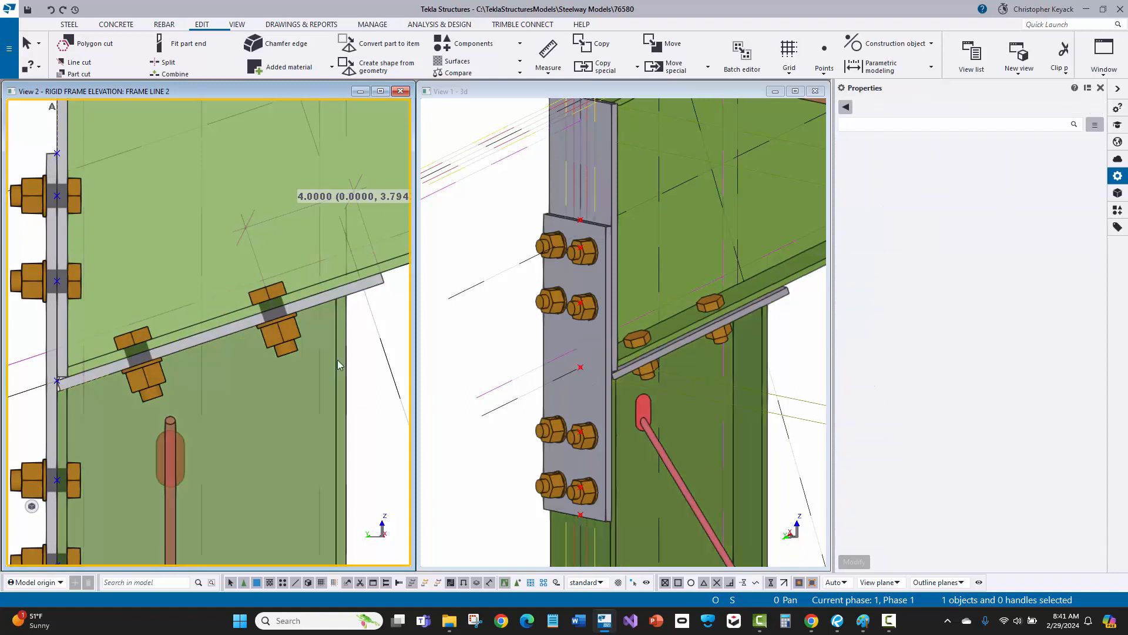
middle_click_drag(291, 353, 302, 328)
scroll(302, 327, "down", 1)
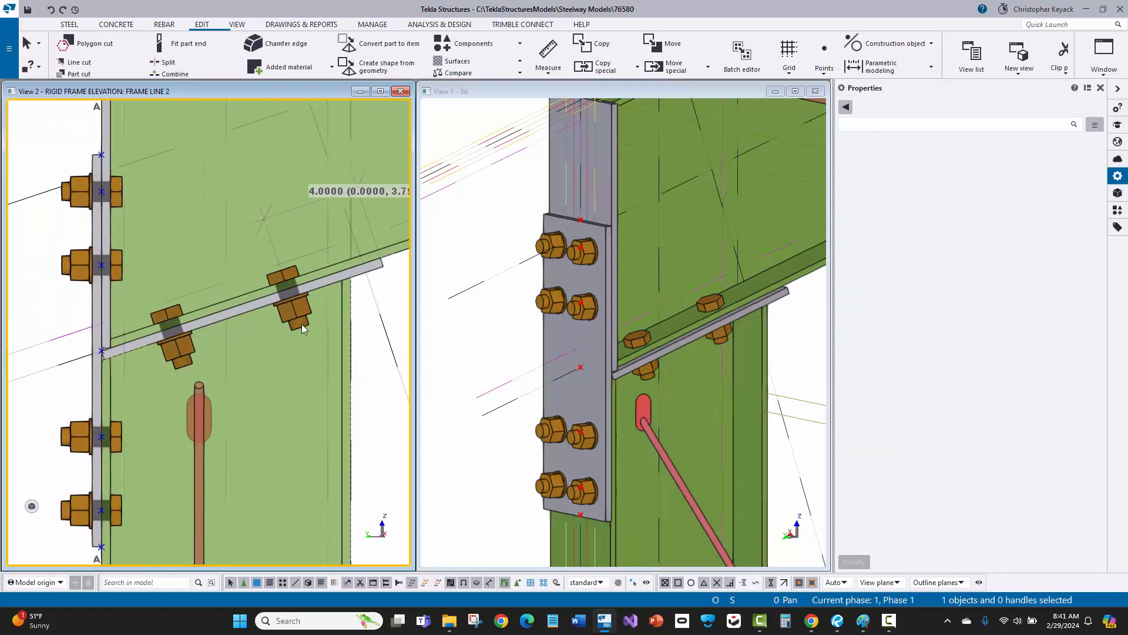
middle_click_drag(35, 325, 55, 377)
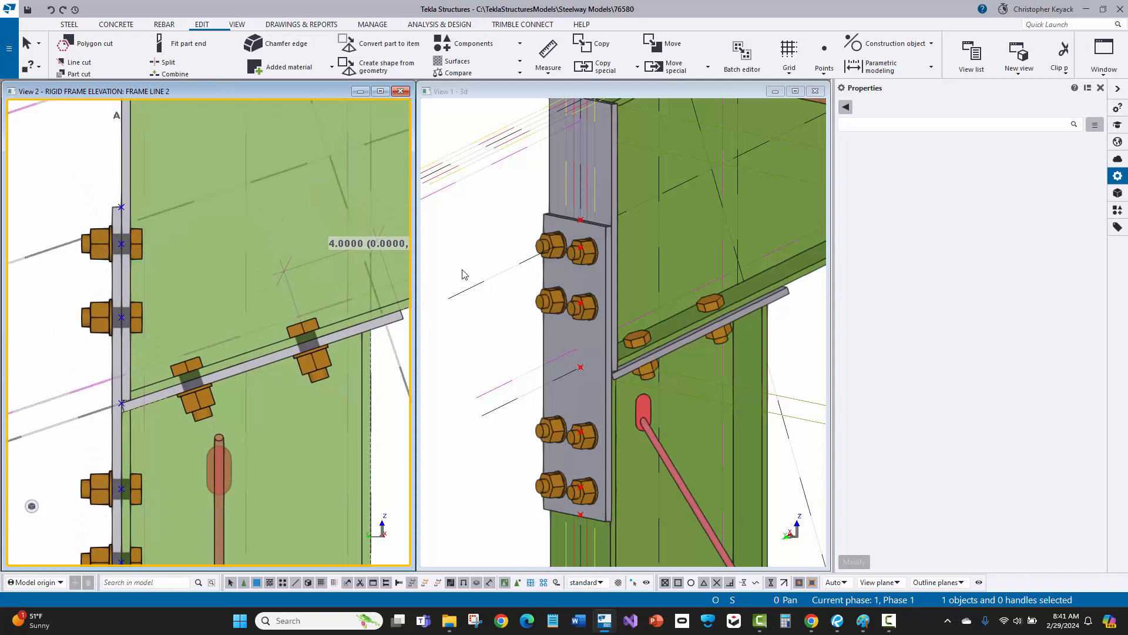
Check the bolt type and connection settings of the upper bolt group on the outer end plate.
left_click(88, 254)
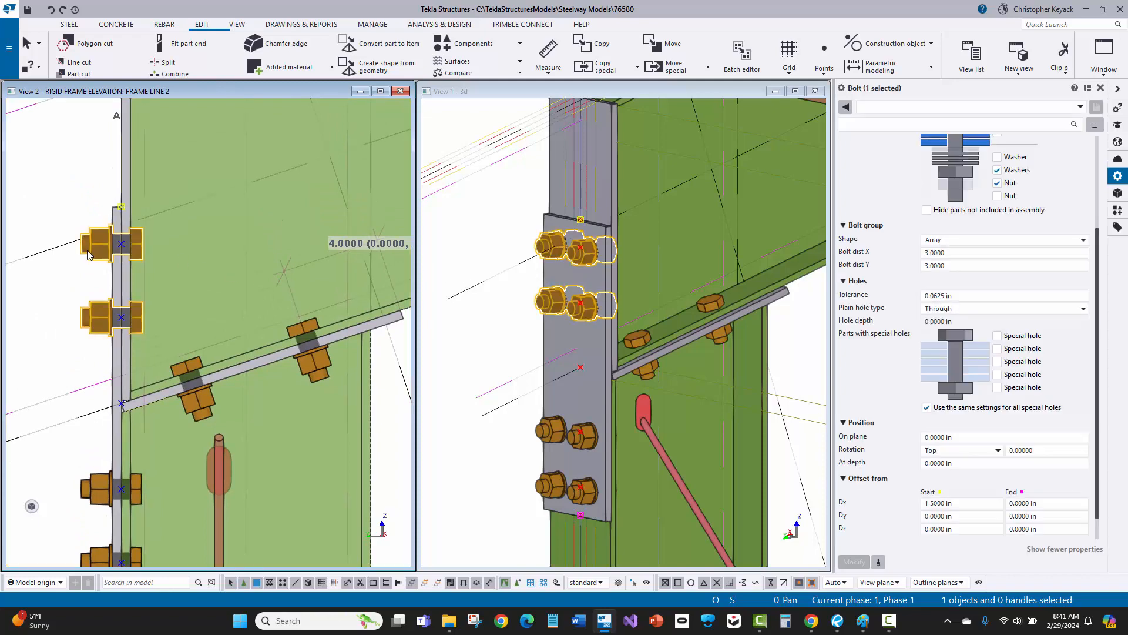
scroll(952, 223, "up", 3)
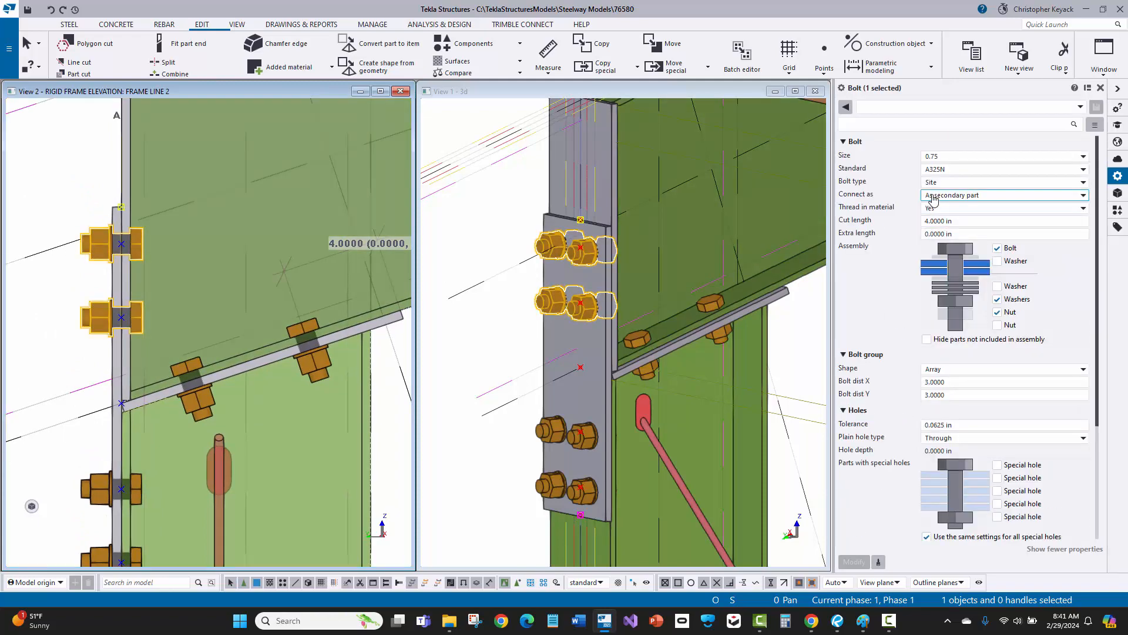
left_click(949, 182)
left_click(949, 182)
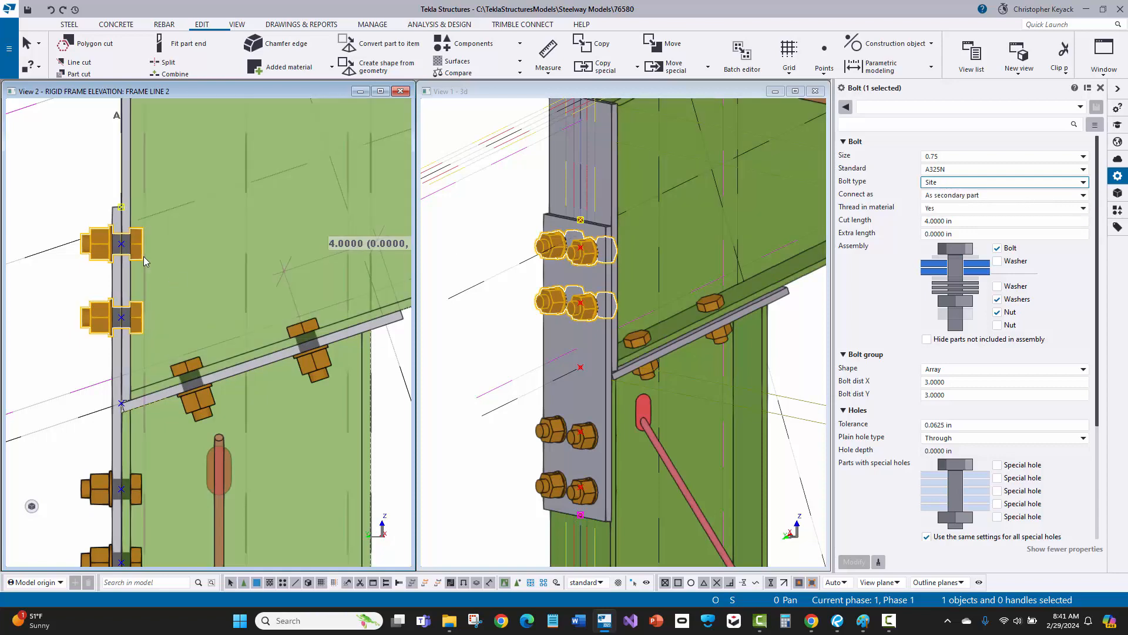
scroll(188, 329, "down", 1)
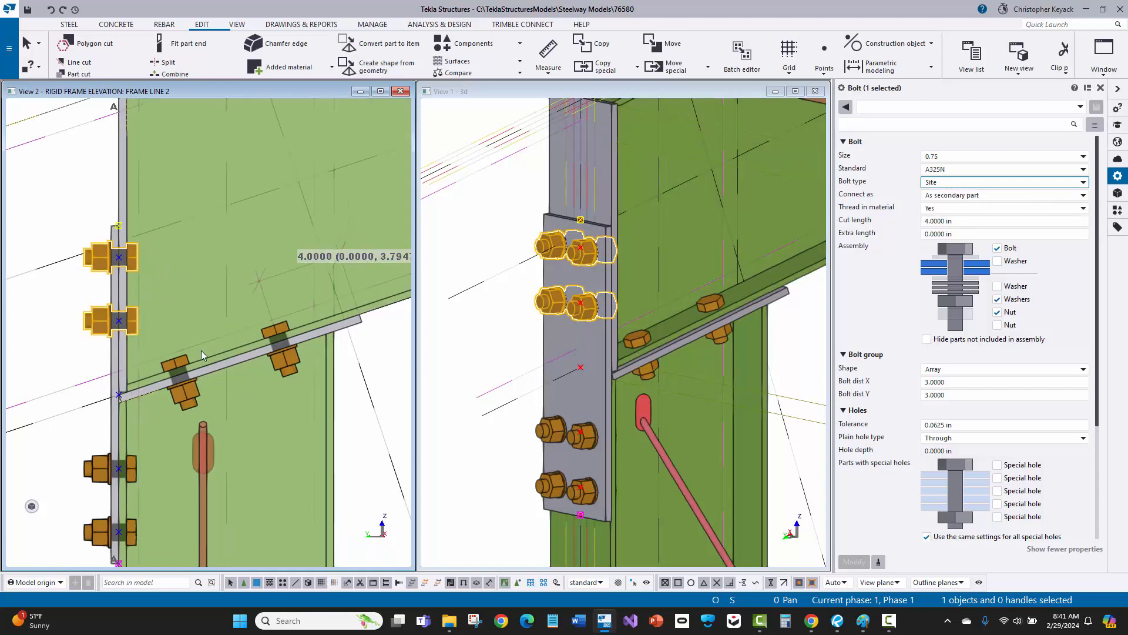
Check the outer end plate's properties, deselect it and review the whole knee connection in the elevation.
left_click(76, 361)
left_click(121, 355)
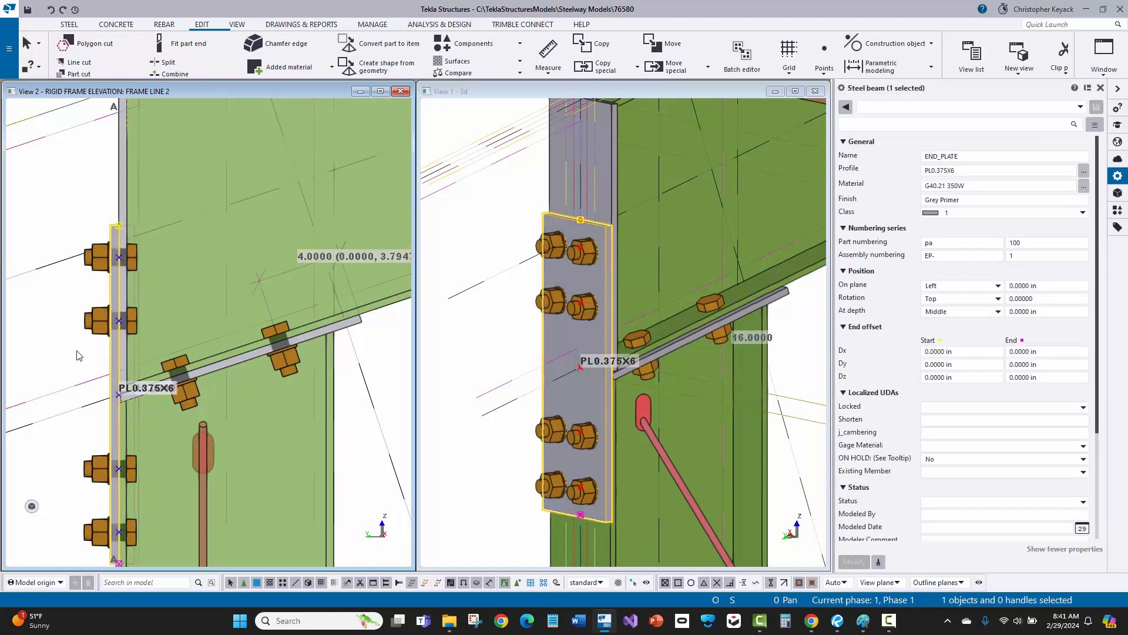
left_click(46, 356)
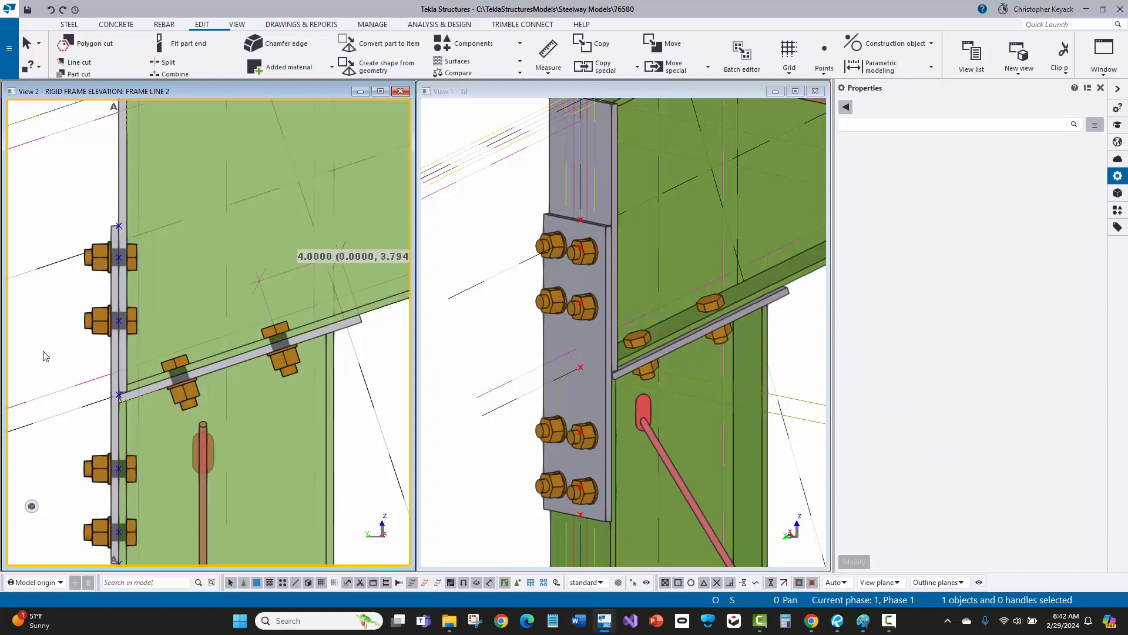
scroll(46, 356, "down", 2)
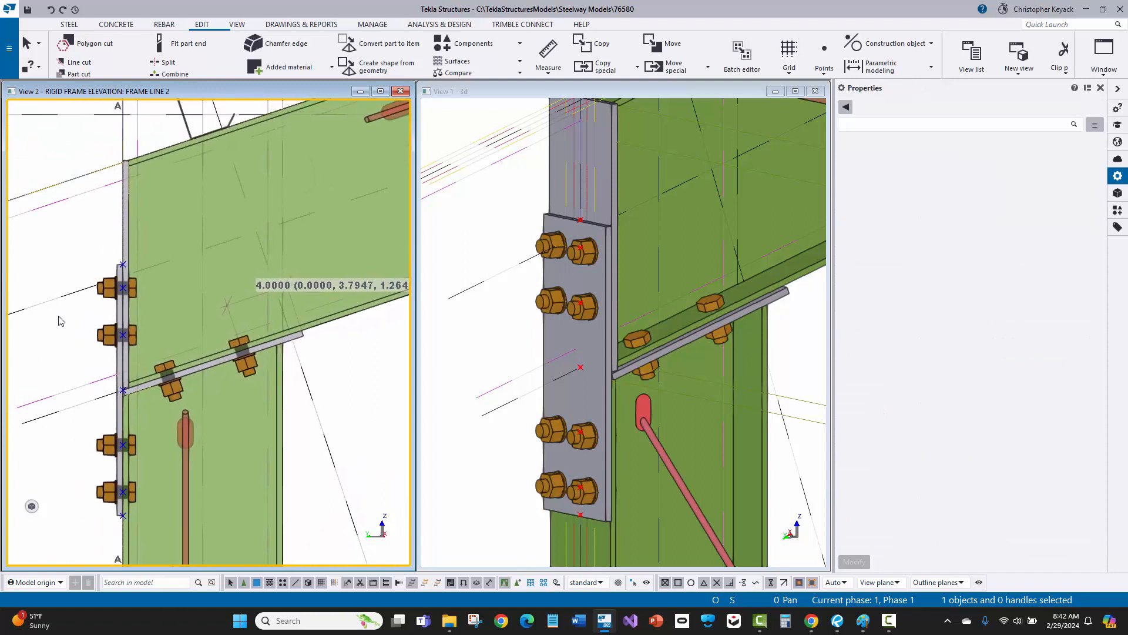
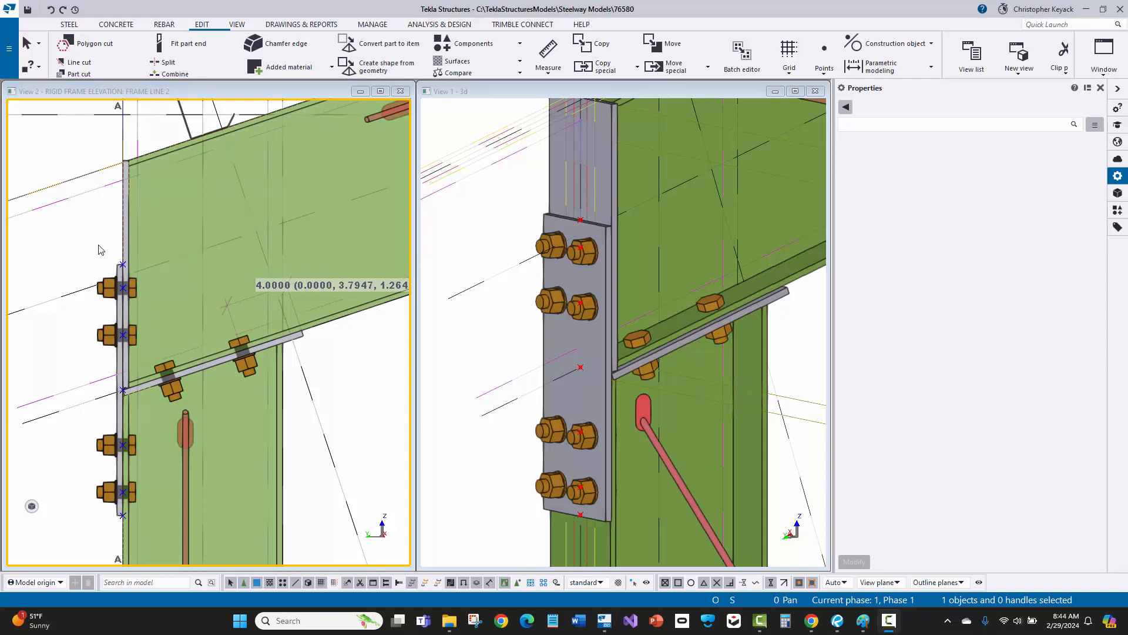
Start a new view using two points and load the +Temp view properties for it.
scroll(262, 323, "up", 4)
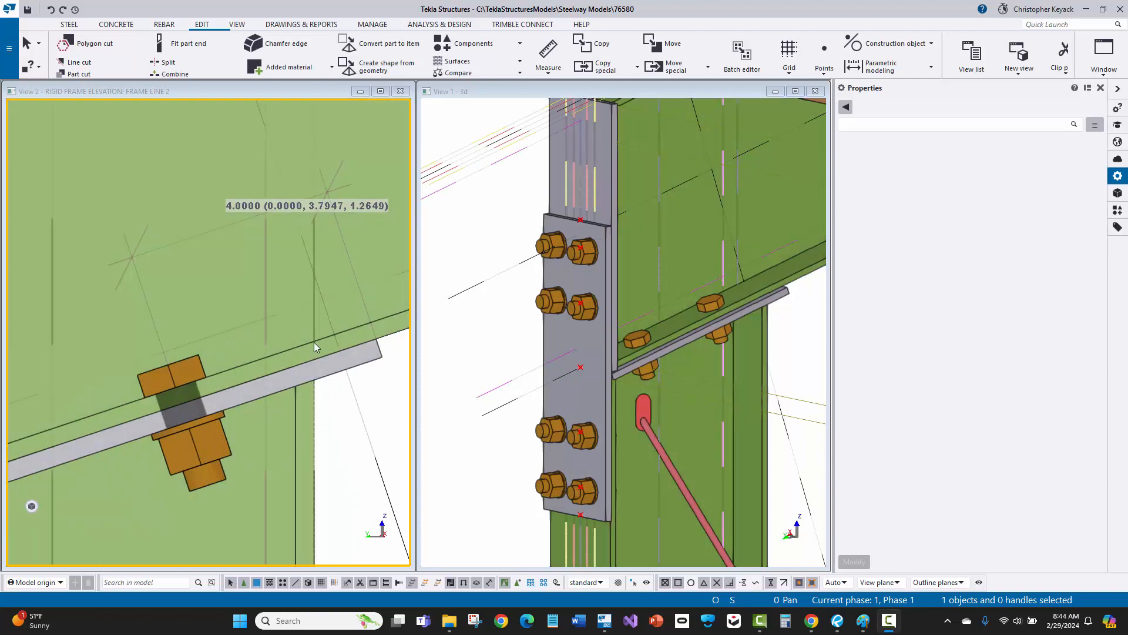
middle_click_drag(309, 341, 310, 360)
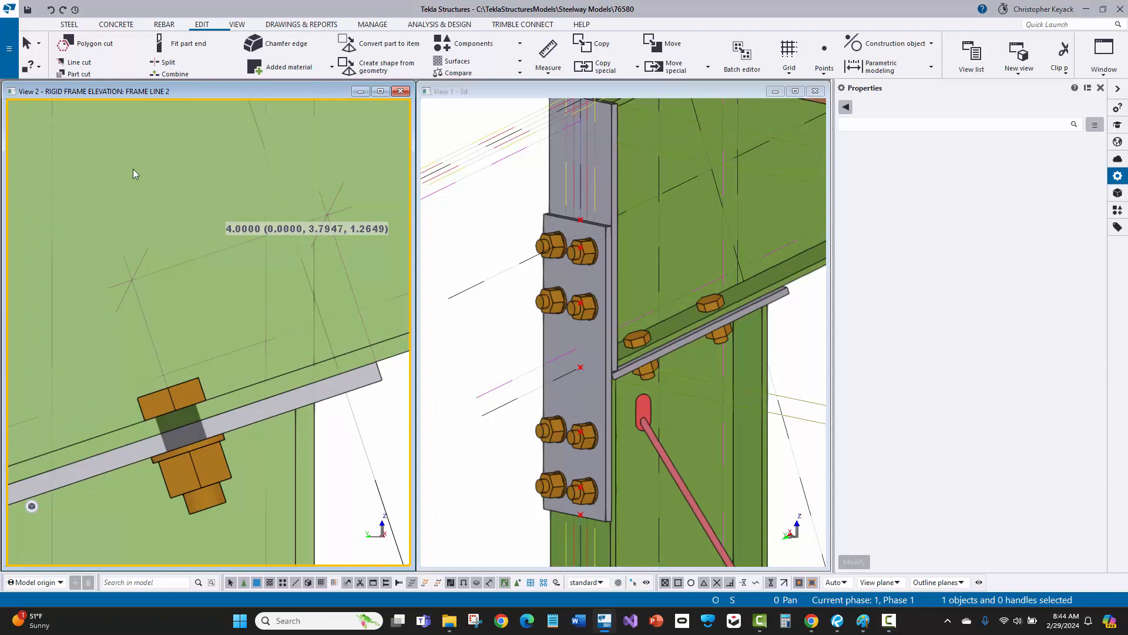
left_click(235, 24)
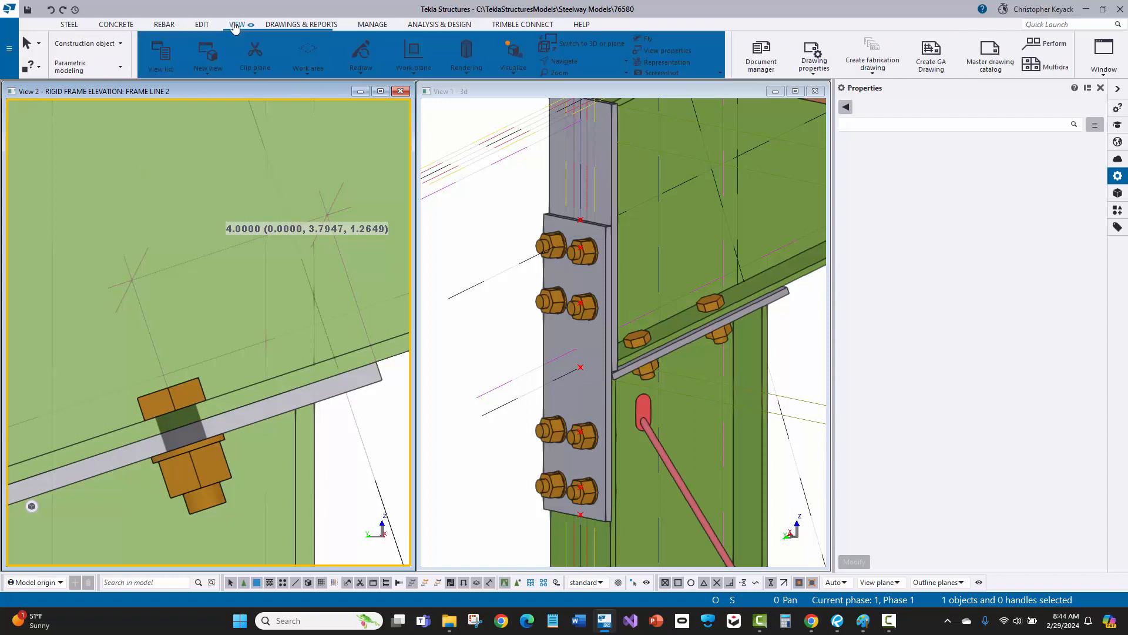
left_click(120, 70)
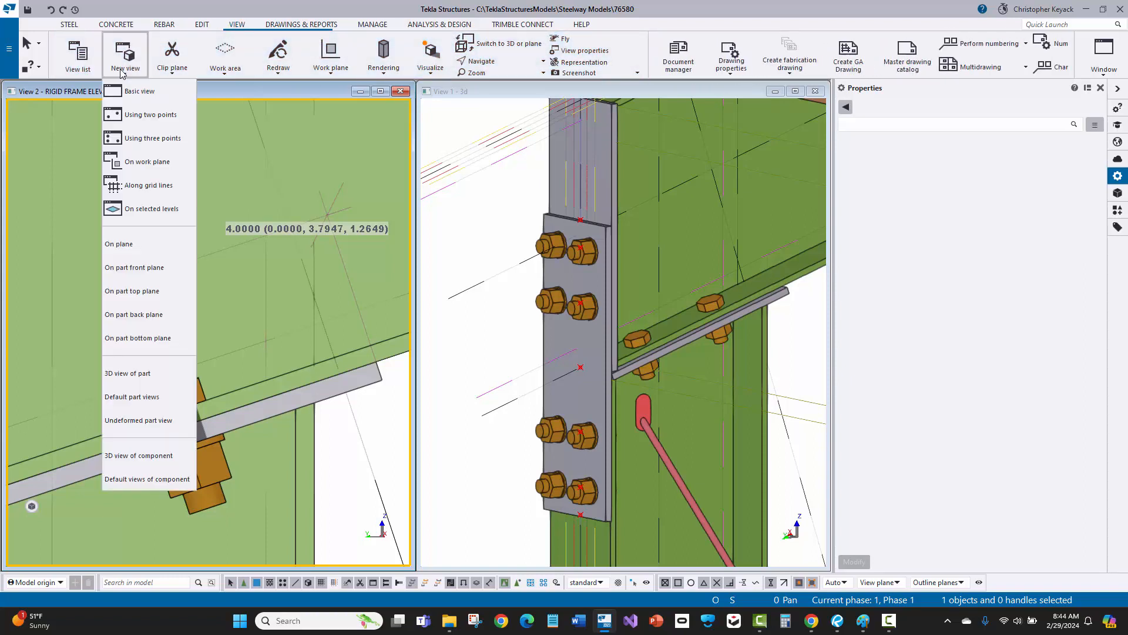
left_click(138, 119)
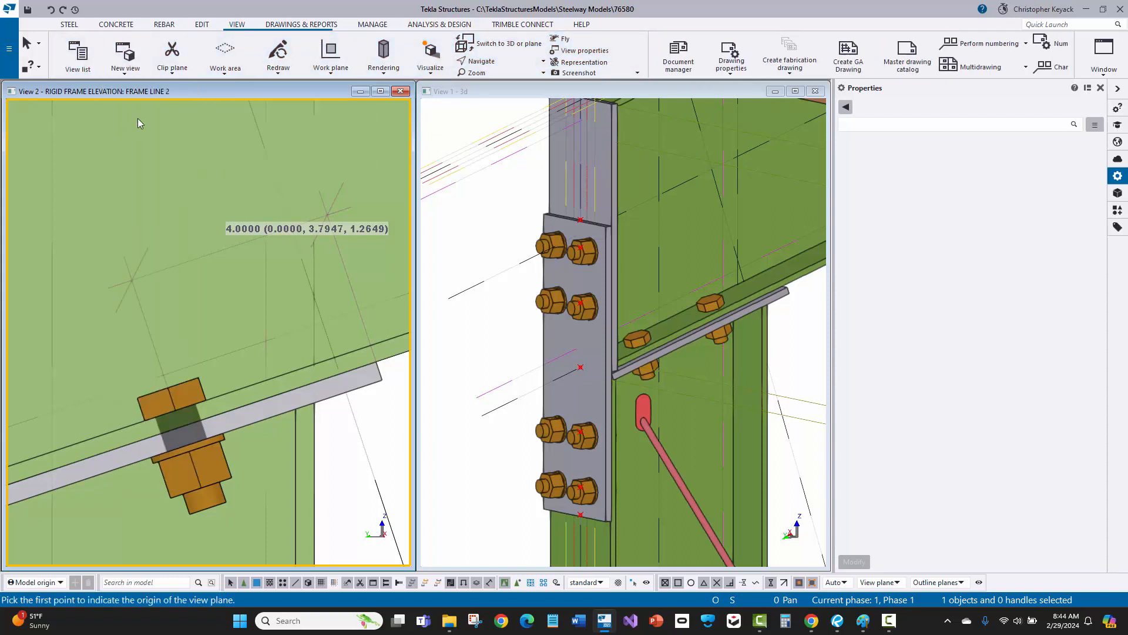
left_click(569, 53)
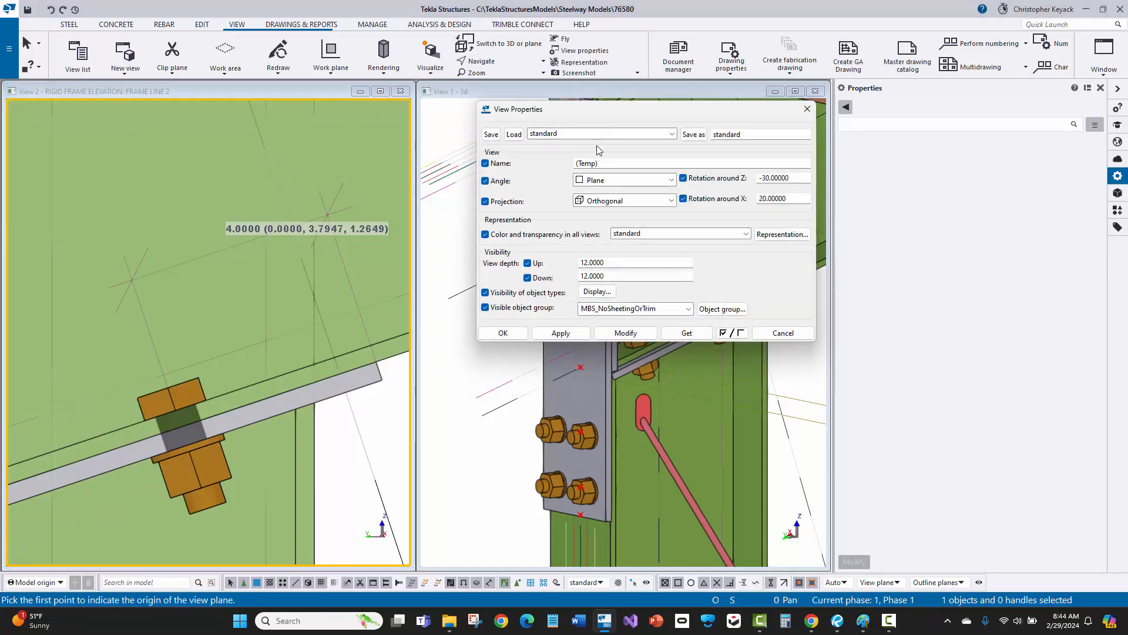
left_click(580, 134)
left_click(544, 156)
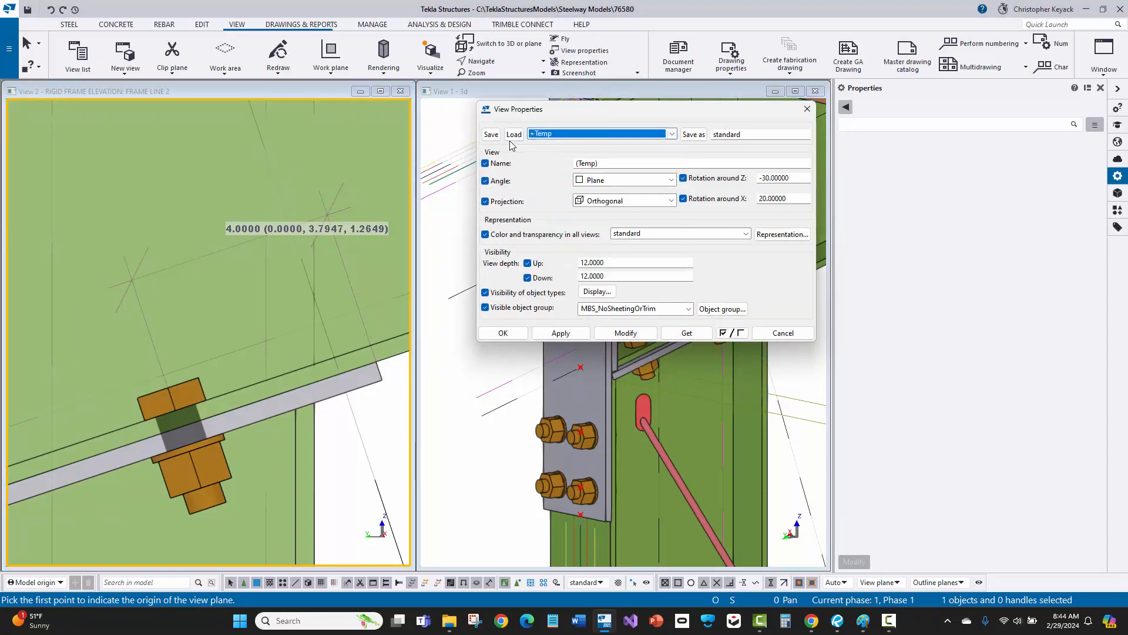
left_click(514, 136)
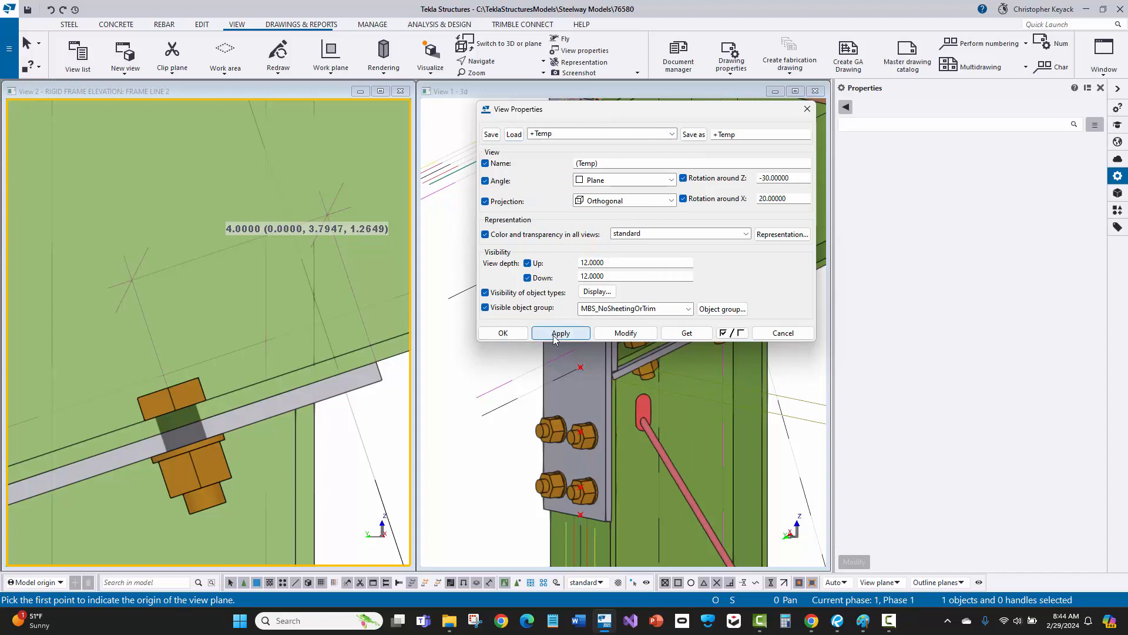
left_click(503, 333)
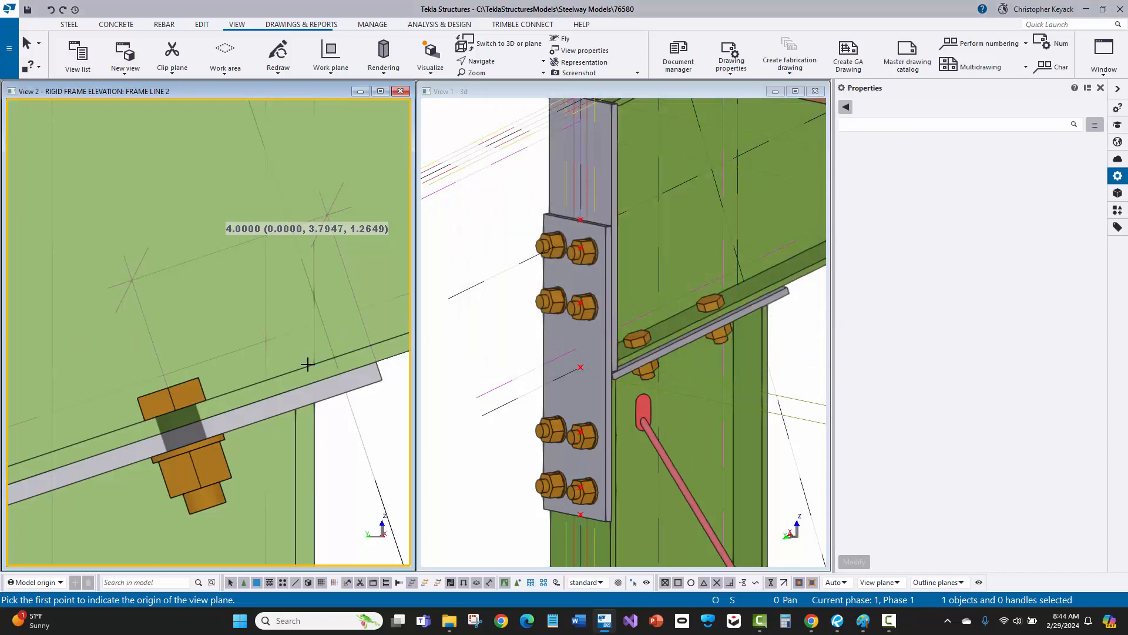
Create the temporary view with its origin at the intersection on the rafter's lower flange and its x direction perpendicular to the upper flange.
right_click(270, 323)
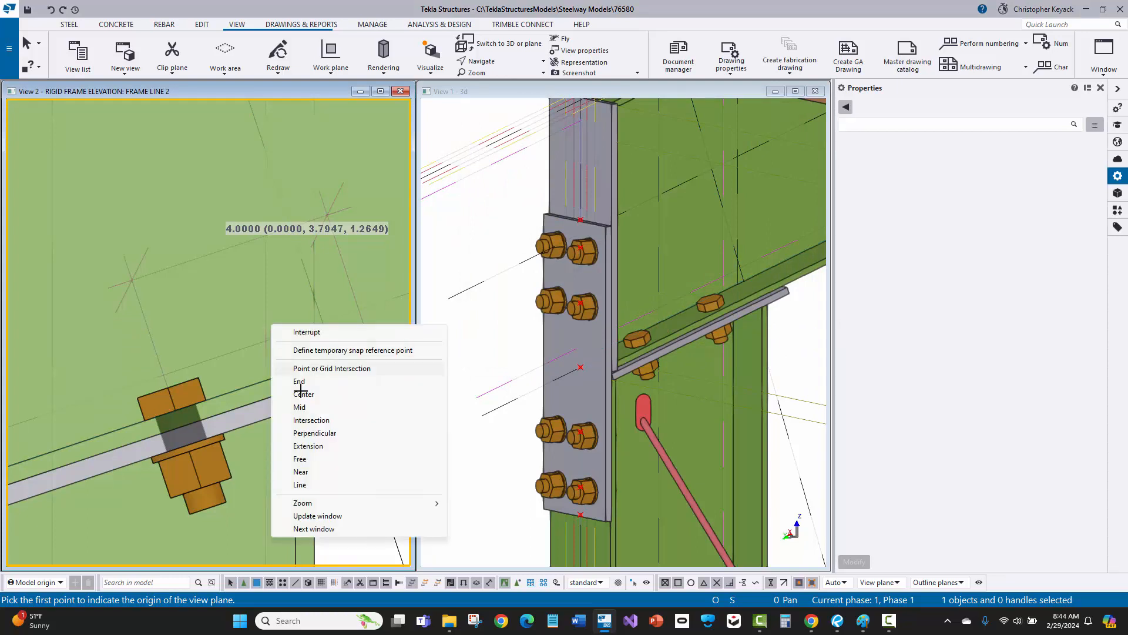
left_click(315, 419)
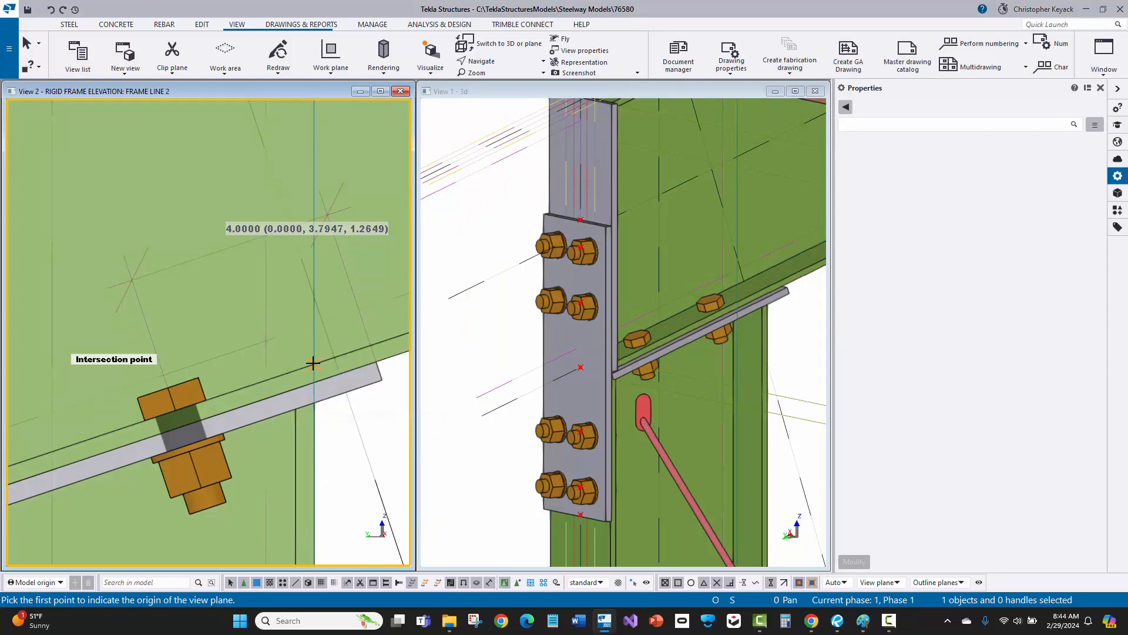
left_click(312, 363)
scroll(273, 384, "down", 3)
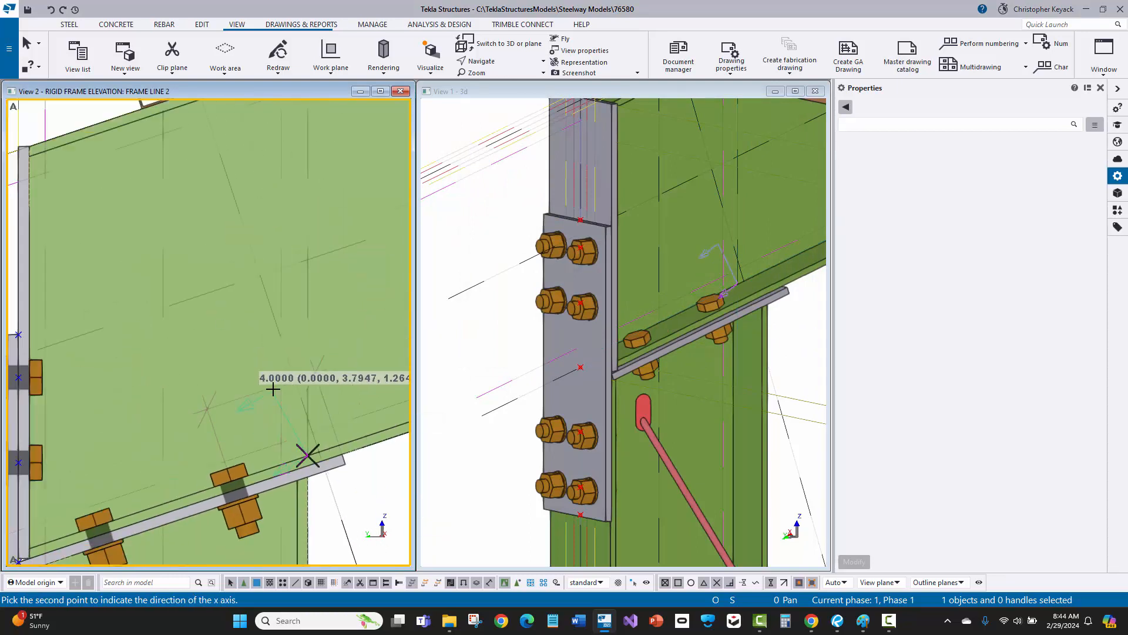
scroll(206, 202, "up", 5)
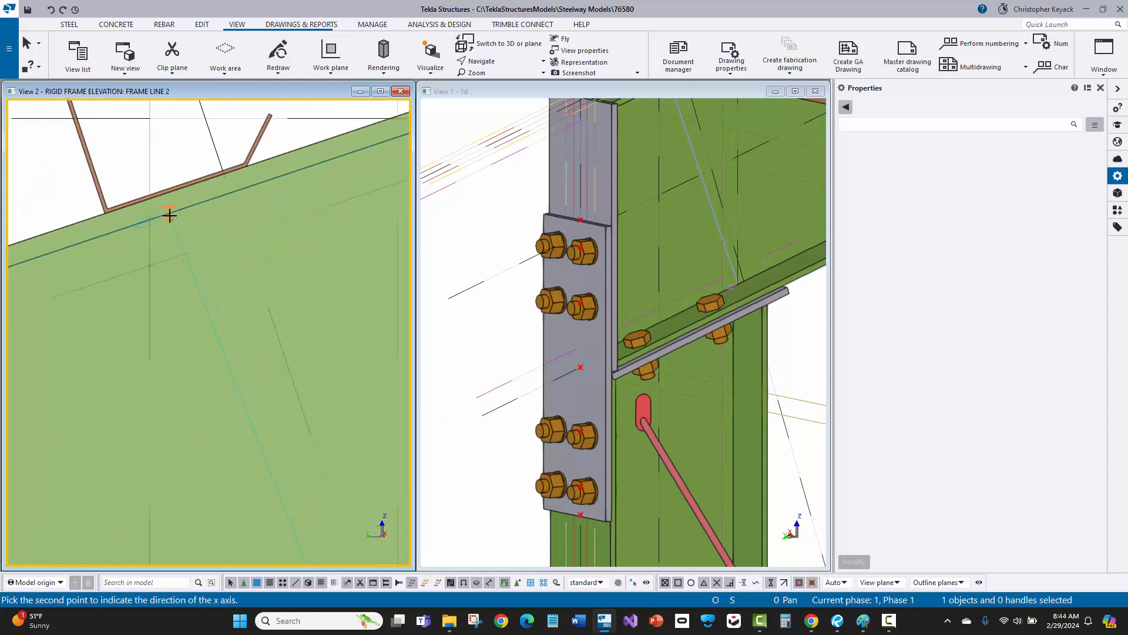
right_click(200, 220)
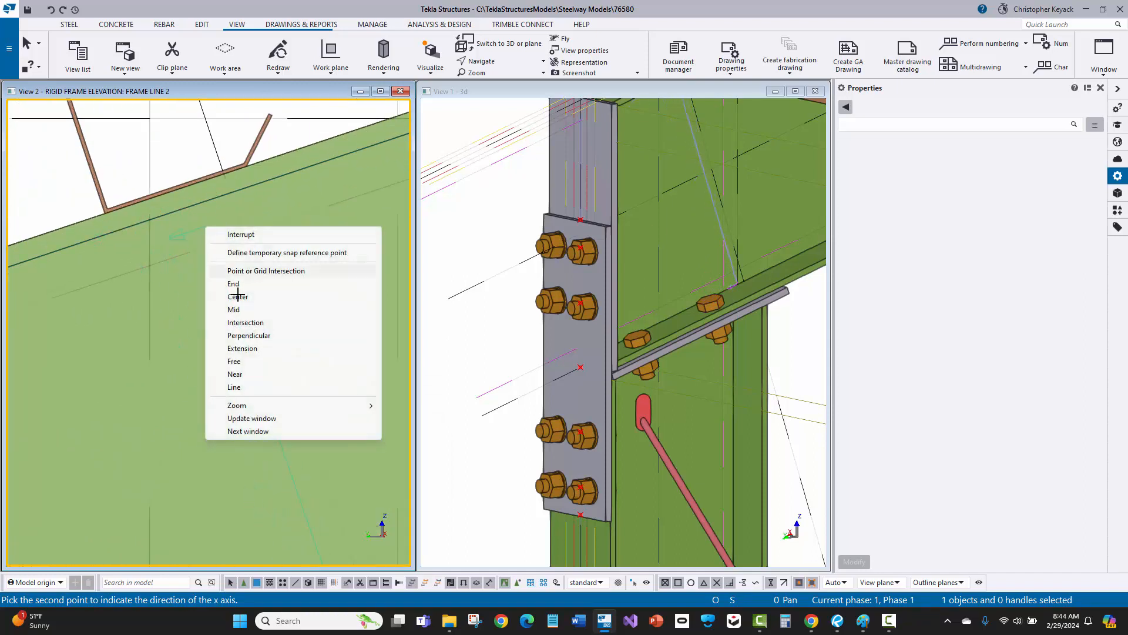
left_click(253, 337)
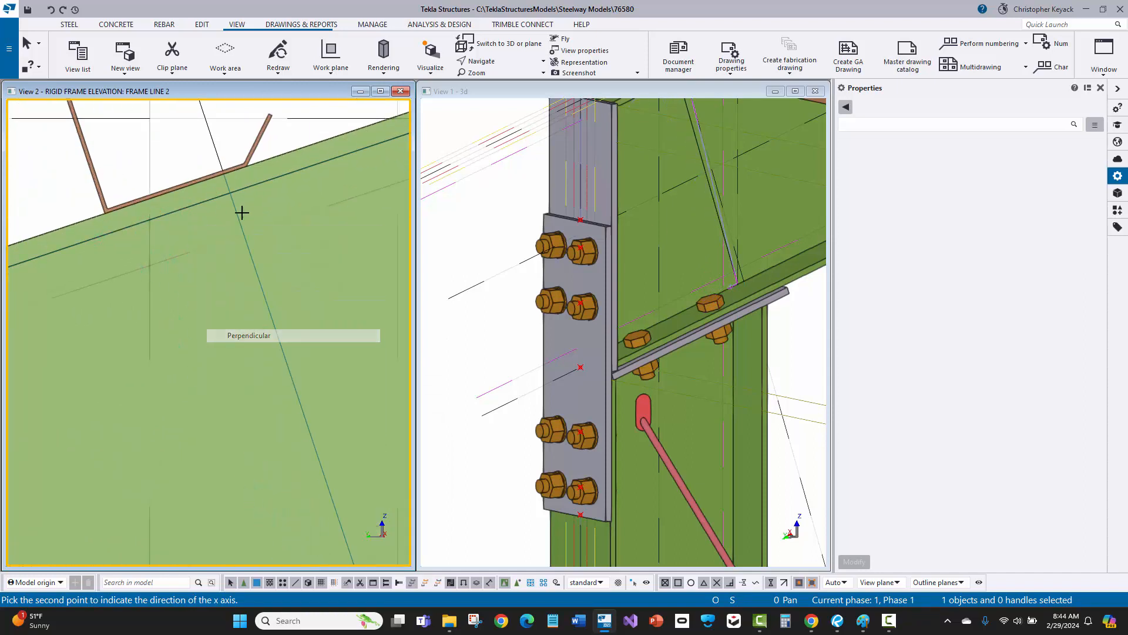
left_click(205, 204)
right_click(323, 174)
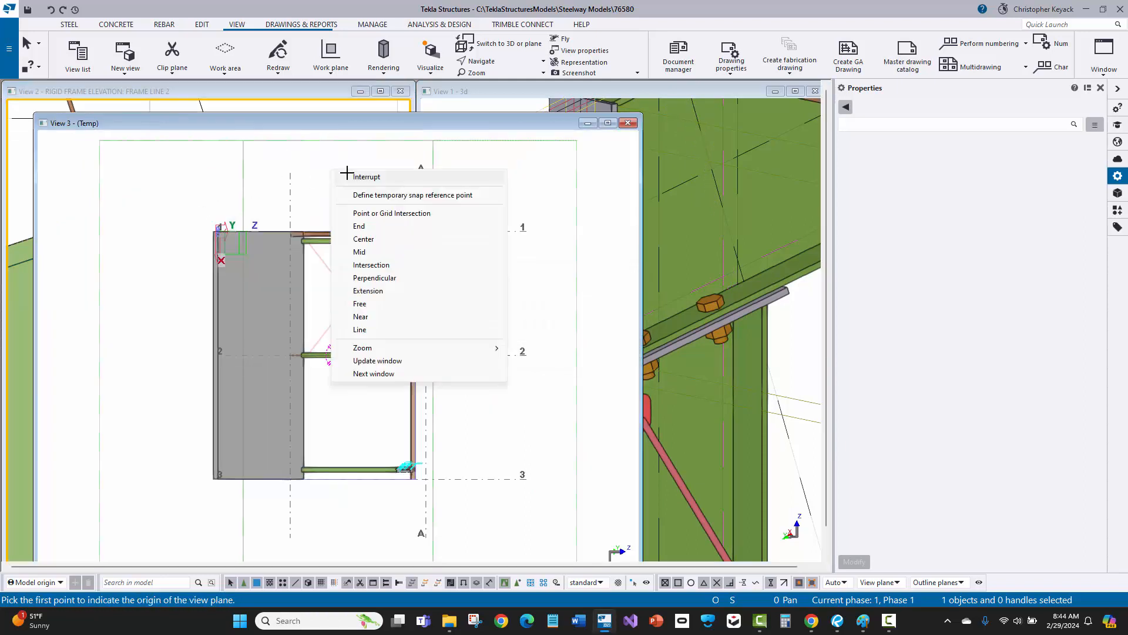
left_click(356, 177)
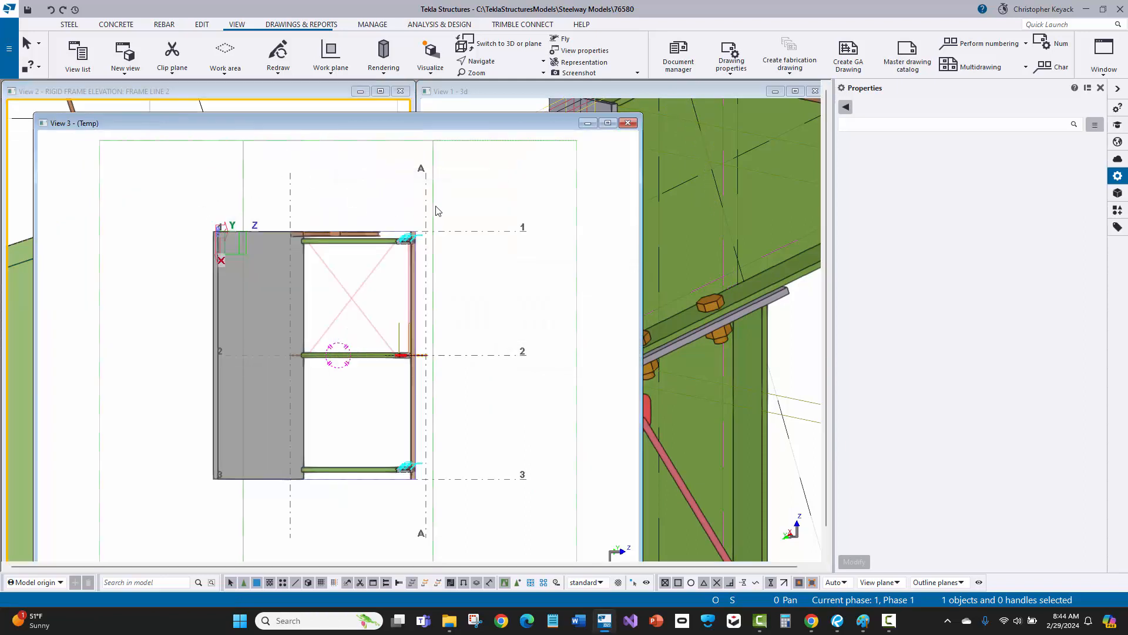
Move the temporary view clear of the frame elevation, select the parts at the rafter's top flange and locate the connection in the new view.
left_click_drag(385, 130, 595, 142)
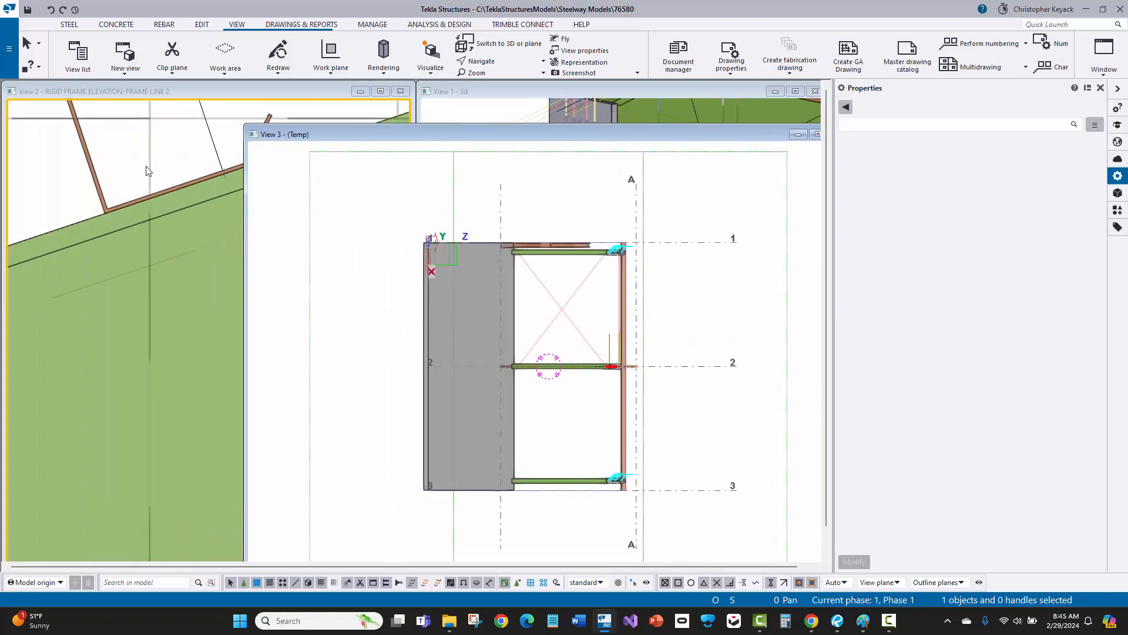
left_click(158, 218)
left_click(181, 220)
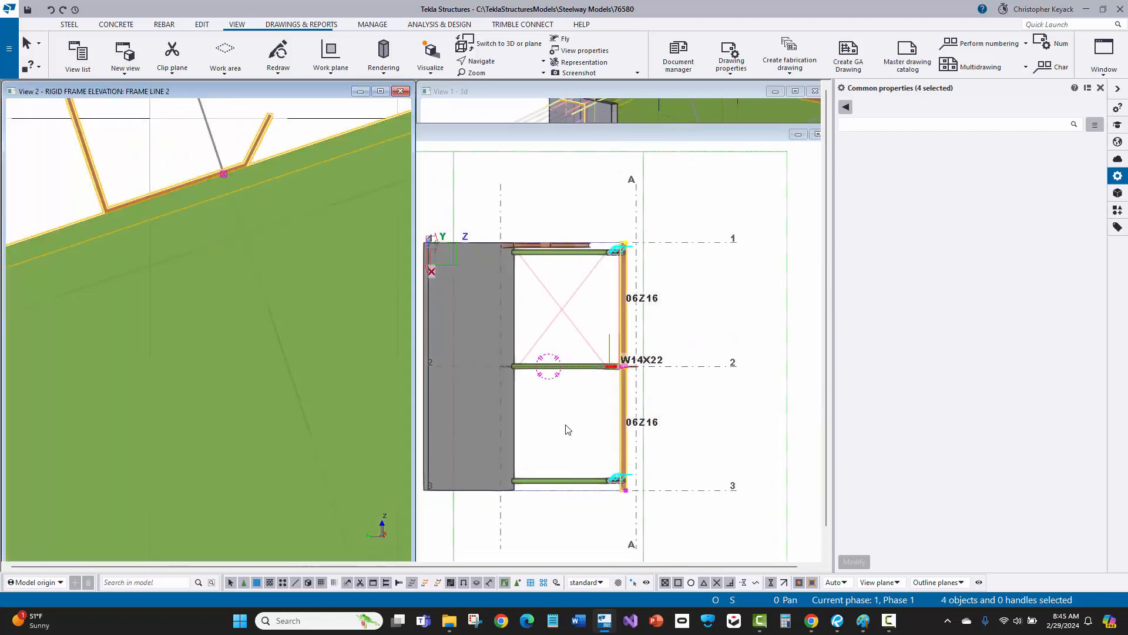
scroll(622, 498, "up", 3)
scroll(618, 465, "up", 3)
middle_click_drag(580, 452, 559, 605)
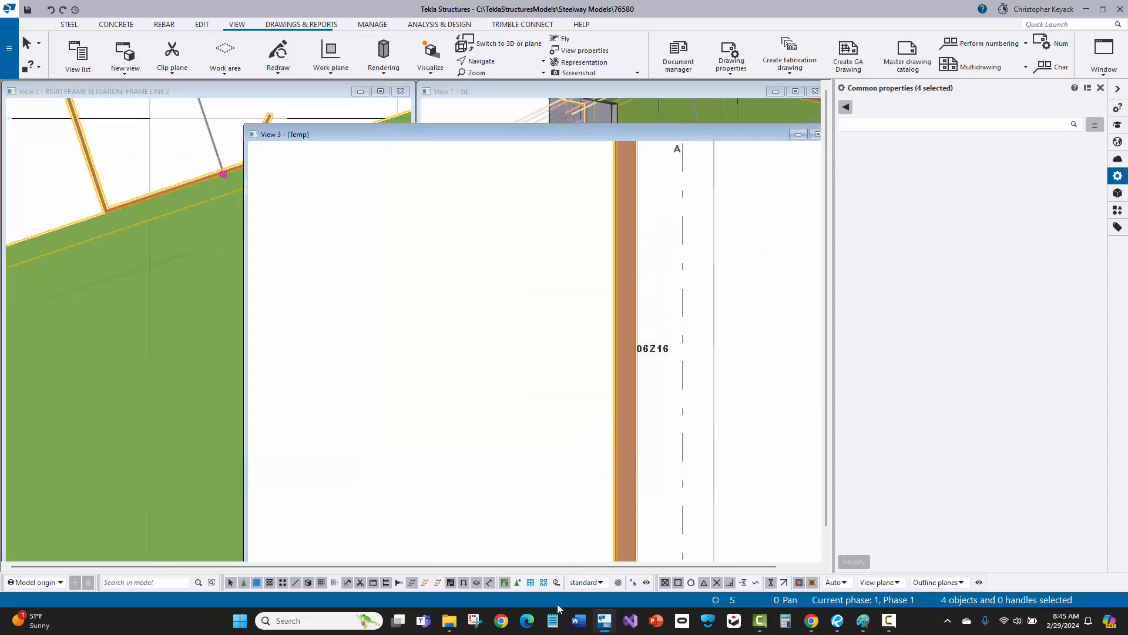
scroll(608, 508, "down", 5)
scroll(586, 343, "up", 5)
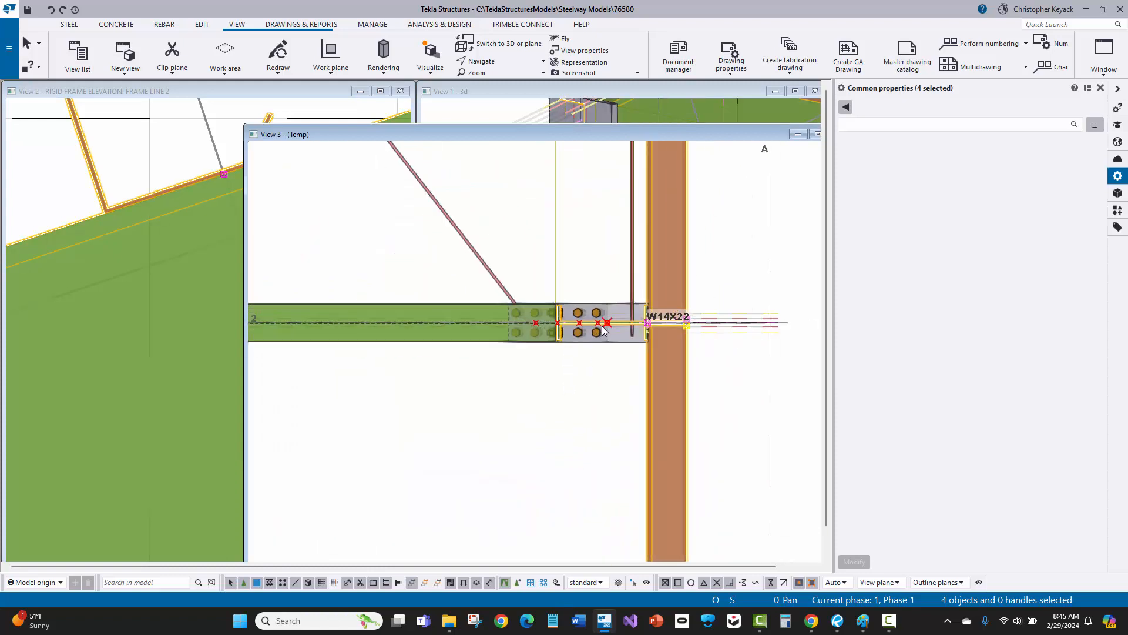
scroll(681, 331, "up", 2)
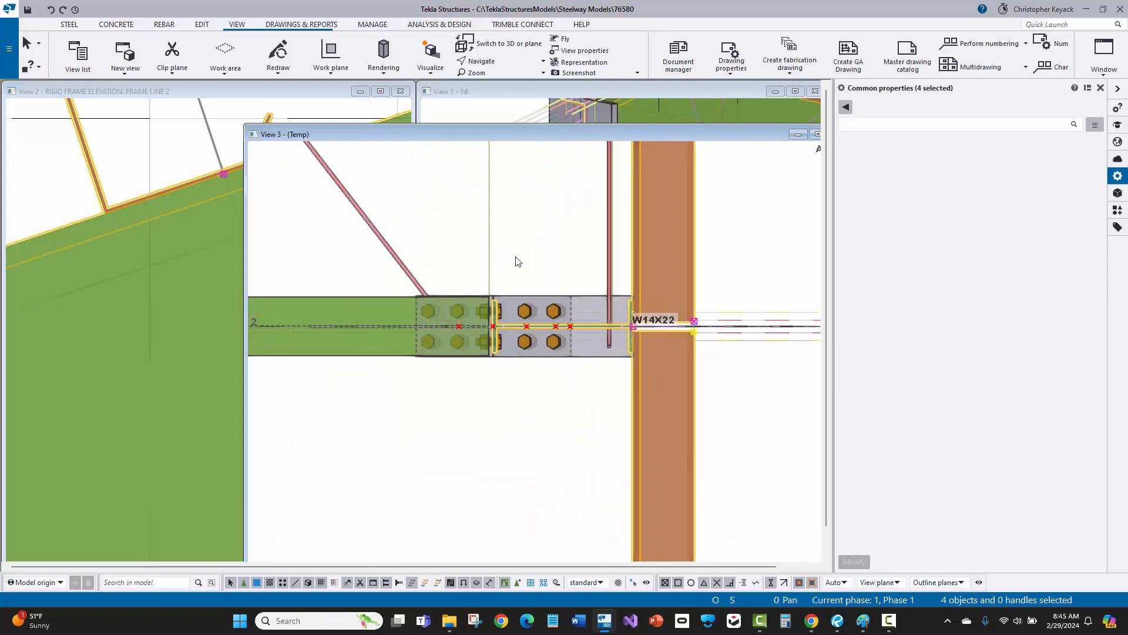
Fit the work area to the W14X22 rafter in the temporary view only, and deselect the rafter.
left_click(520, 342)
scroll(520, 342, "up", 2)
middle_click_drag(542, 326, 436, 340)
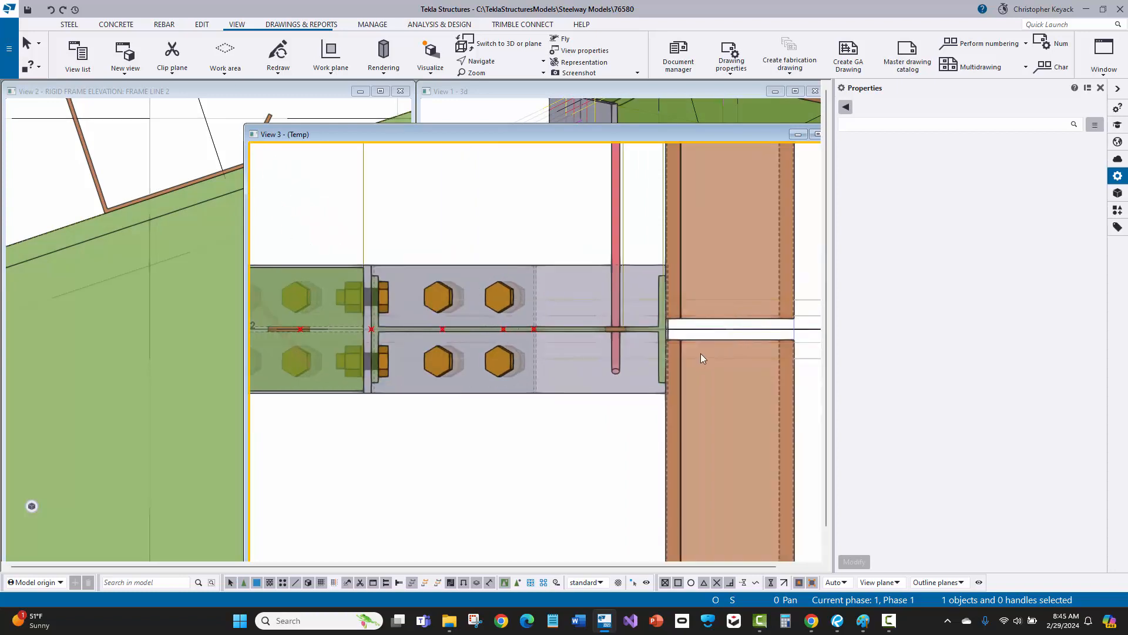
right_click(659, 350)
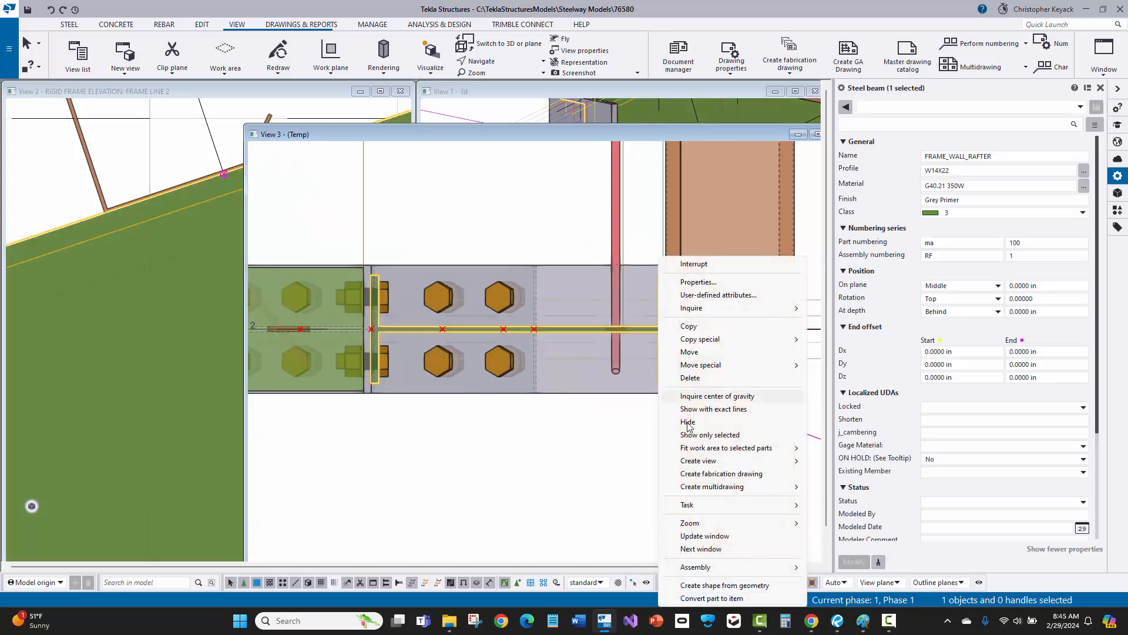
mouse_move(735, 449)
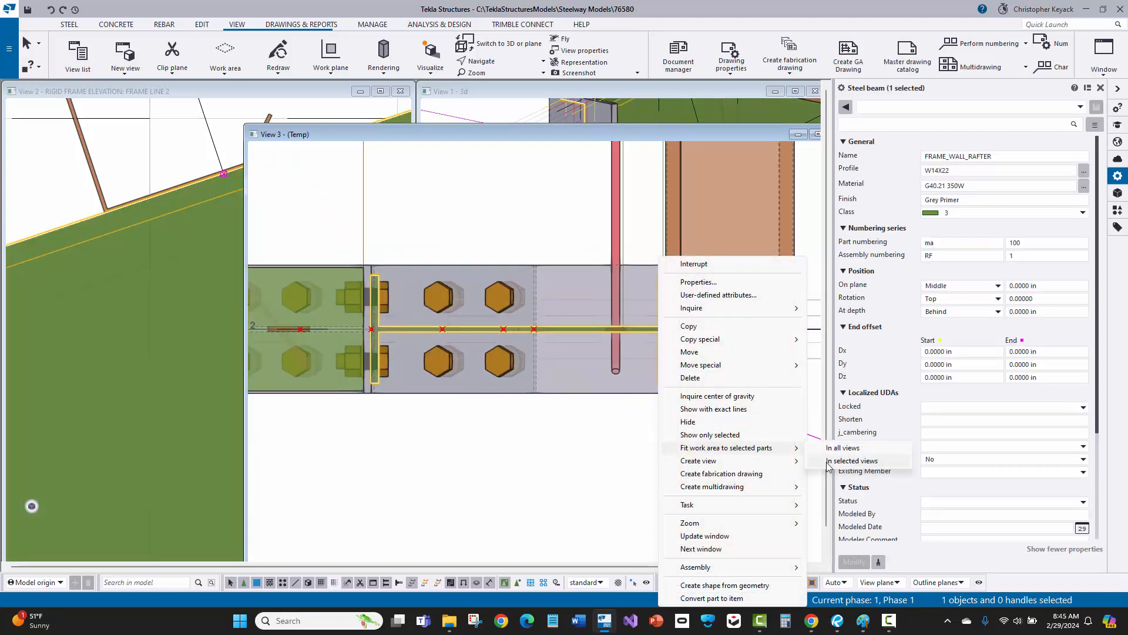
left_click(852, 461)
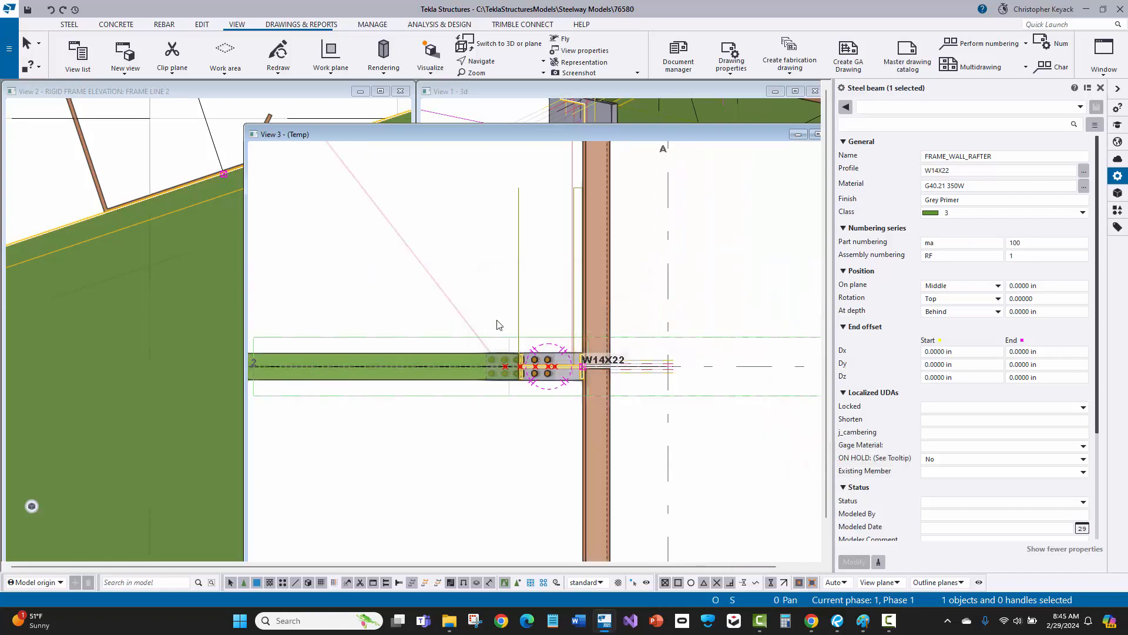
left_click(470, 259)
scroll(558, 348, "down", 4)
scroll(567, 353, "up", 4)
scroll(539, 386, "down", 5)
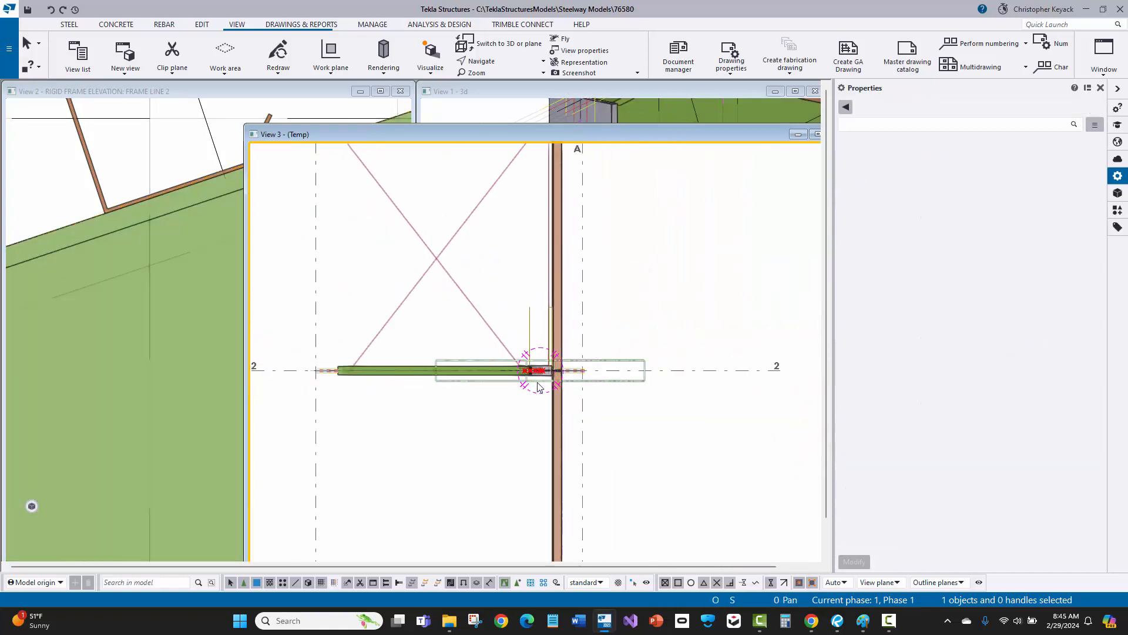
scroll(539, 386, "up", 8)
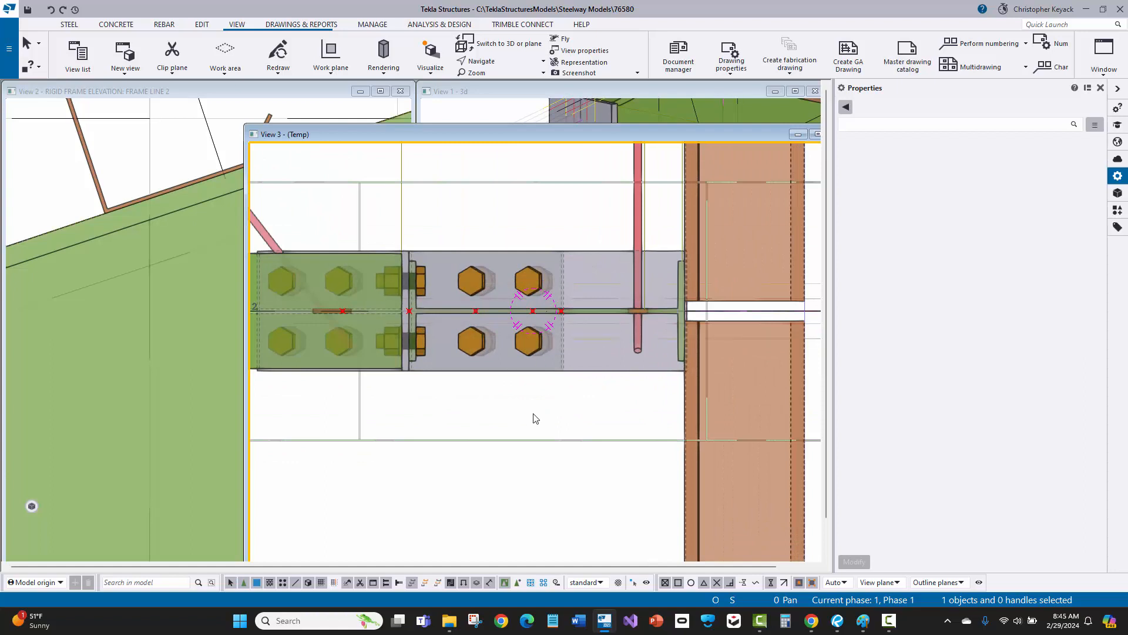
Set the temporary view's depth to 1 up and 1 down so it shows a thin slice through the rafter.
double_click(536, 406)
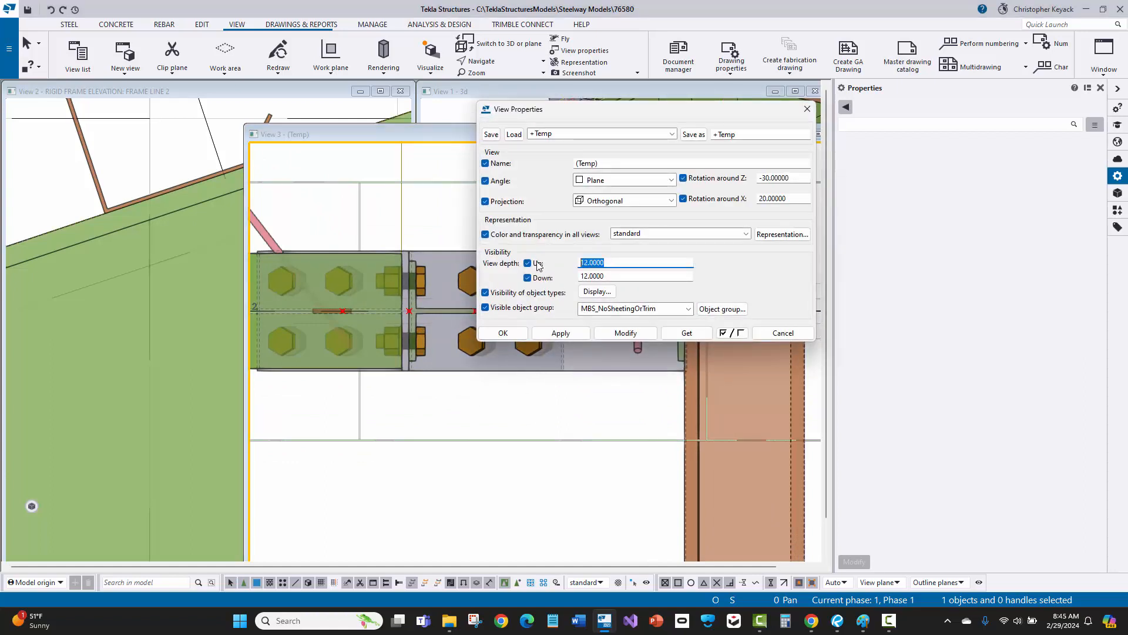
type("1")
left_click(613, 274)
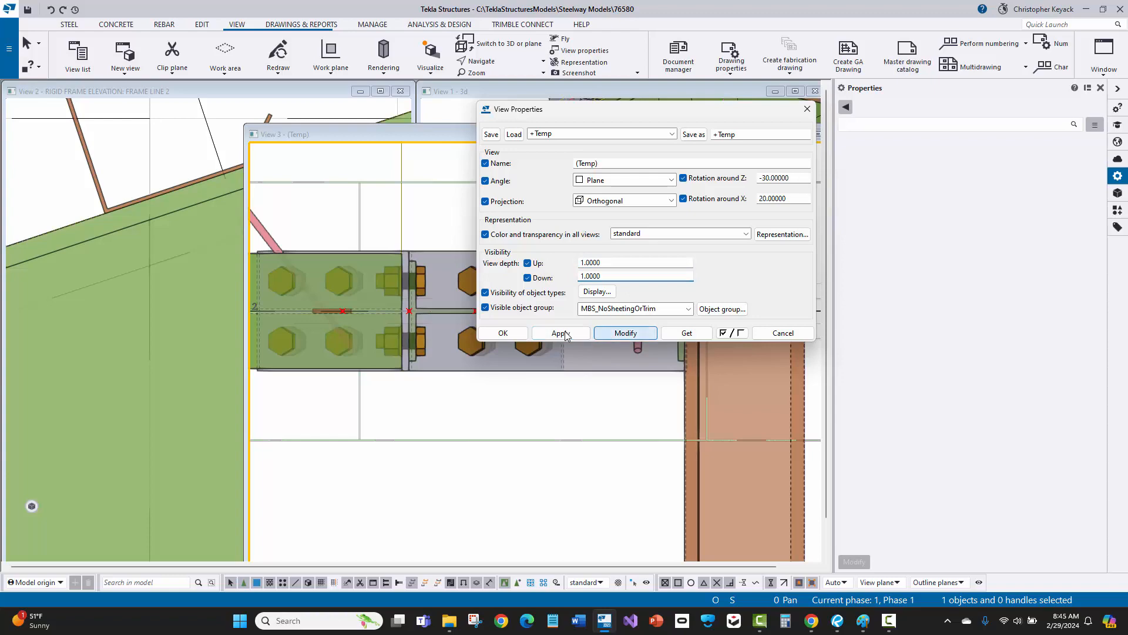
left_click(626, 332)
left_click(503, 333)
scroll(534, 374, "up", 5)
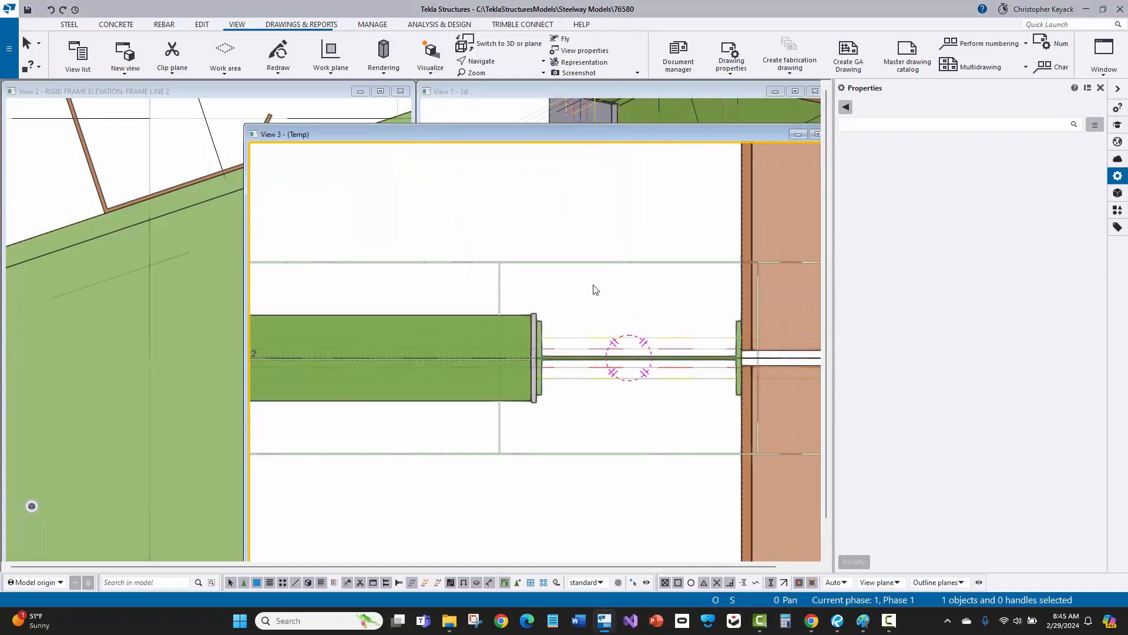
middle_click_drag(596, 289, 486, 266)
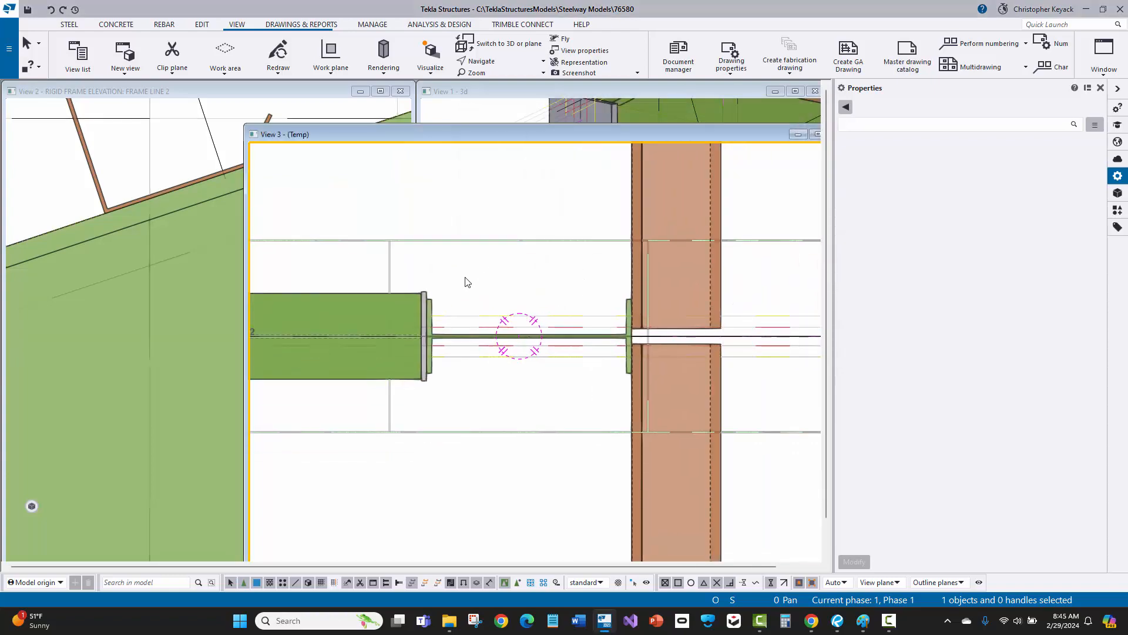
Start a contour plate and load the .SBS_Stiffener properties for it.
left_click(67, 24)
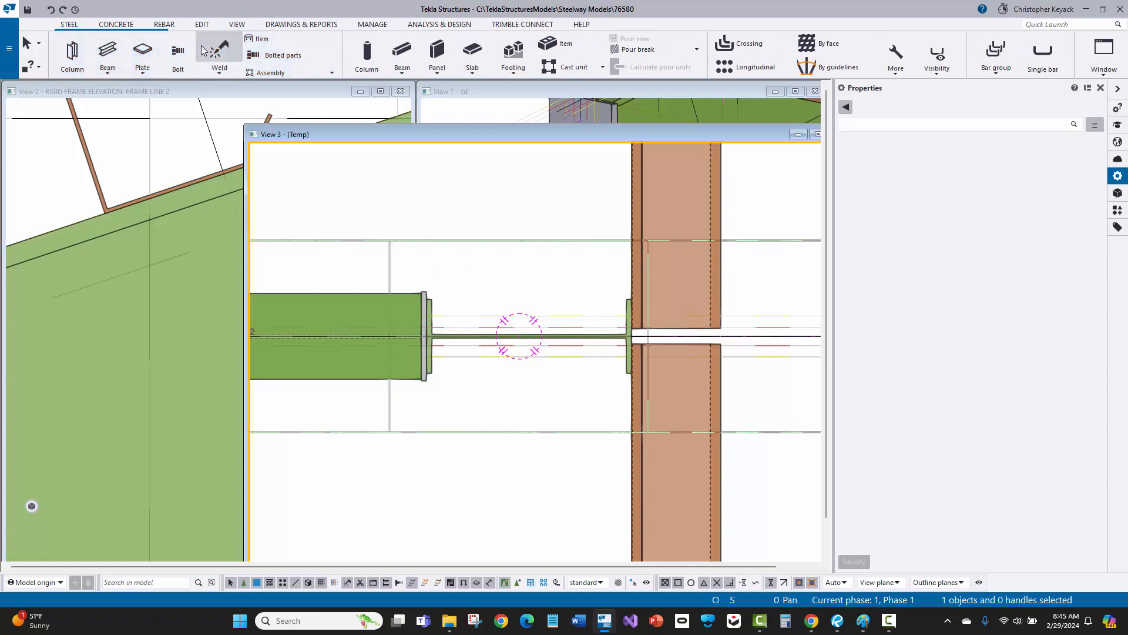
left_click(136, 51)
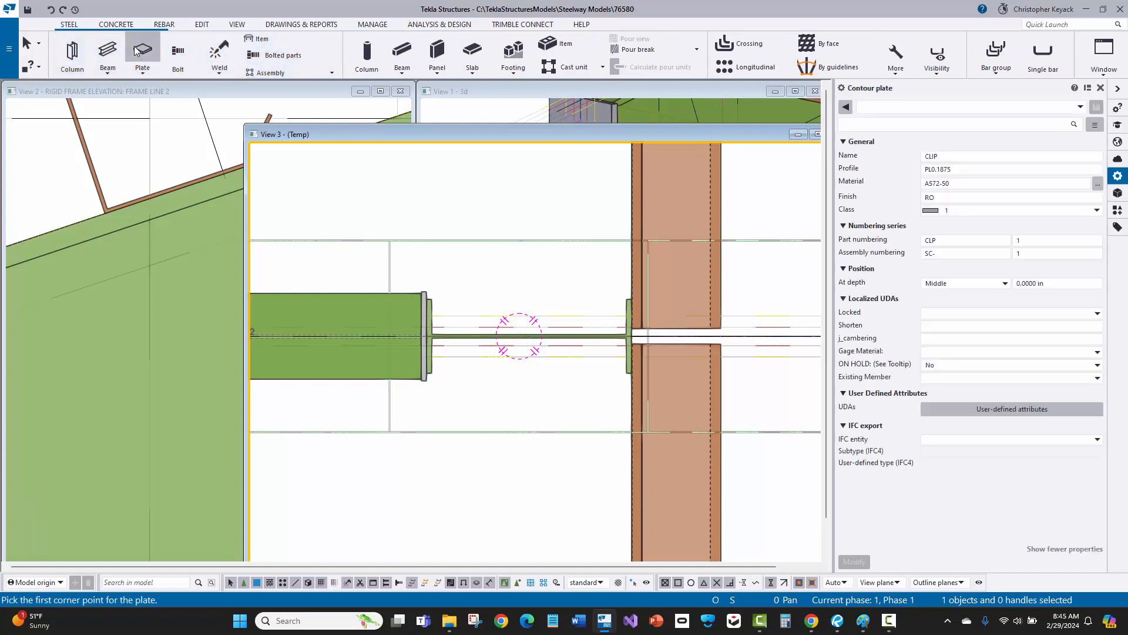
left_click(911, 107)
left_click(915, 135)
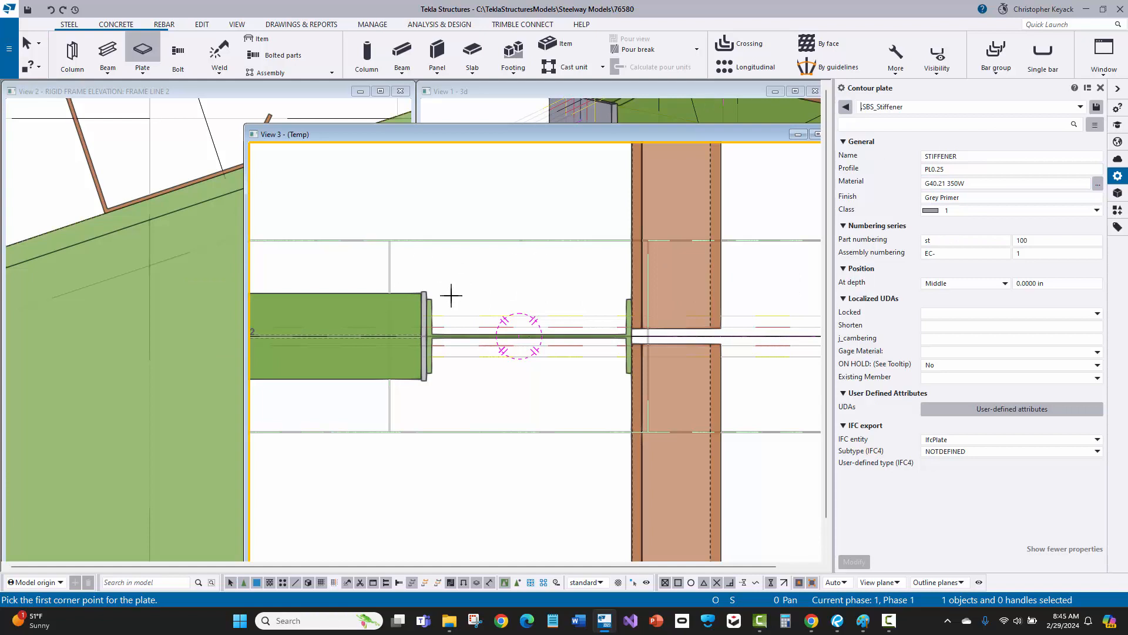
Create the stiffener plate on one side of the rafter web by picking its four corners at the flange tips and the web.
scroll(452, 295, "up", 2)
left_click(422, 300)
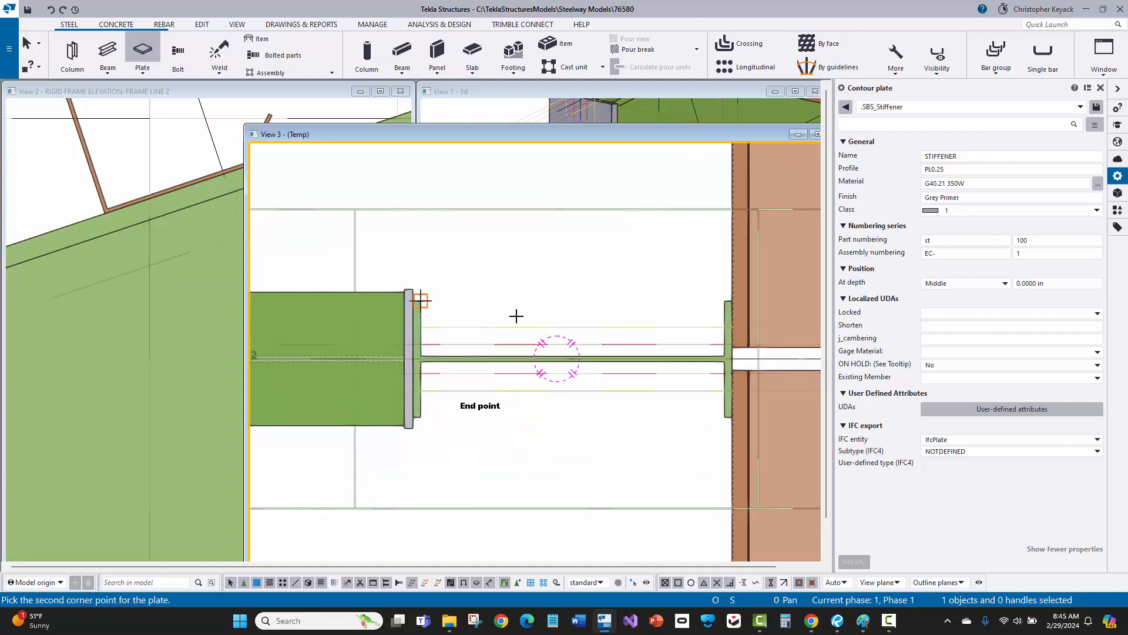
left_click(724, 301)
scroll(708, 336, "up", 2)
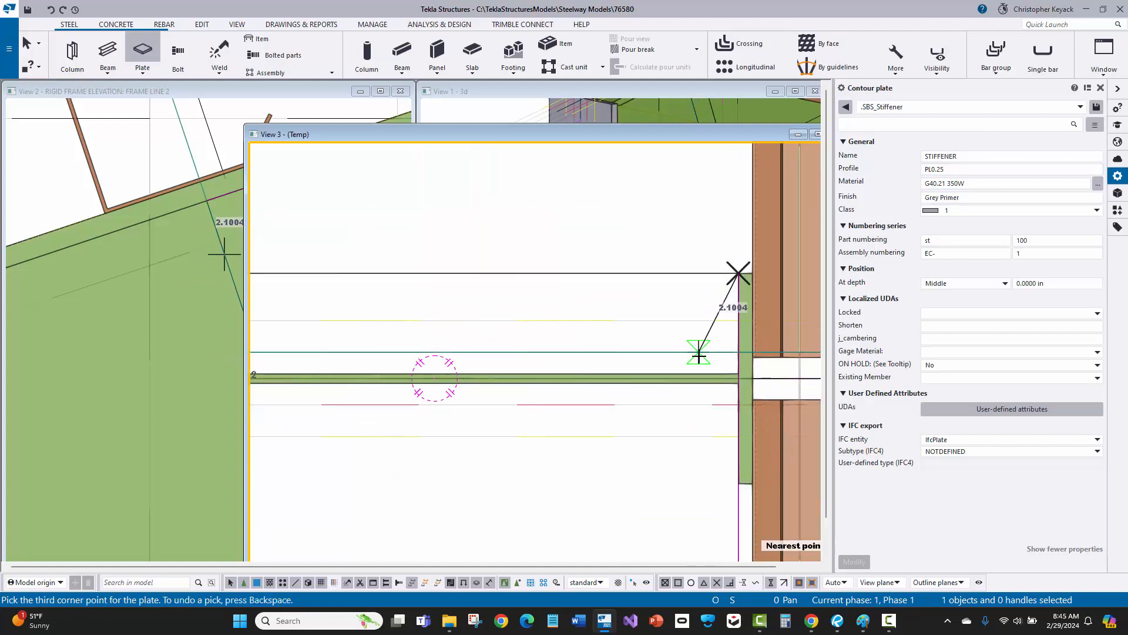
left_click(738, 374)
middle_click_drag(436, 333, 672, 336)
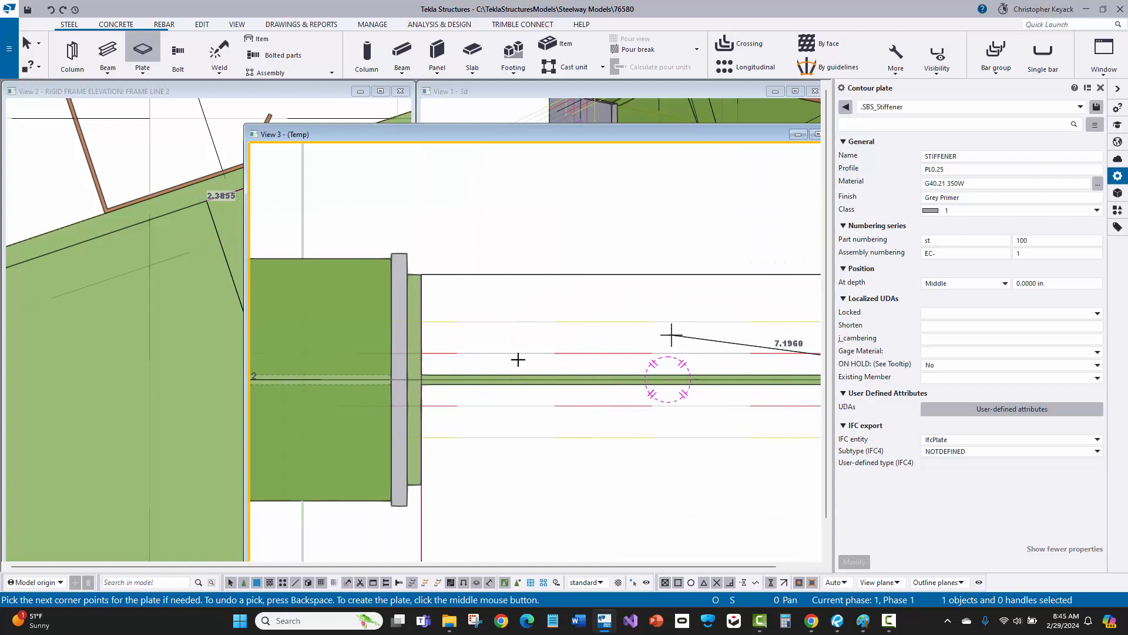
left_click(421, 372)
middle_click(488, 277)
middle_click_drag(585, 304, 429, 312)
right_click(510, 229)
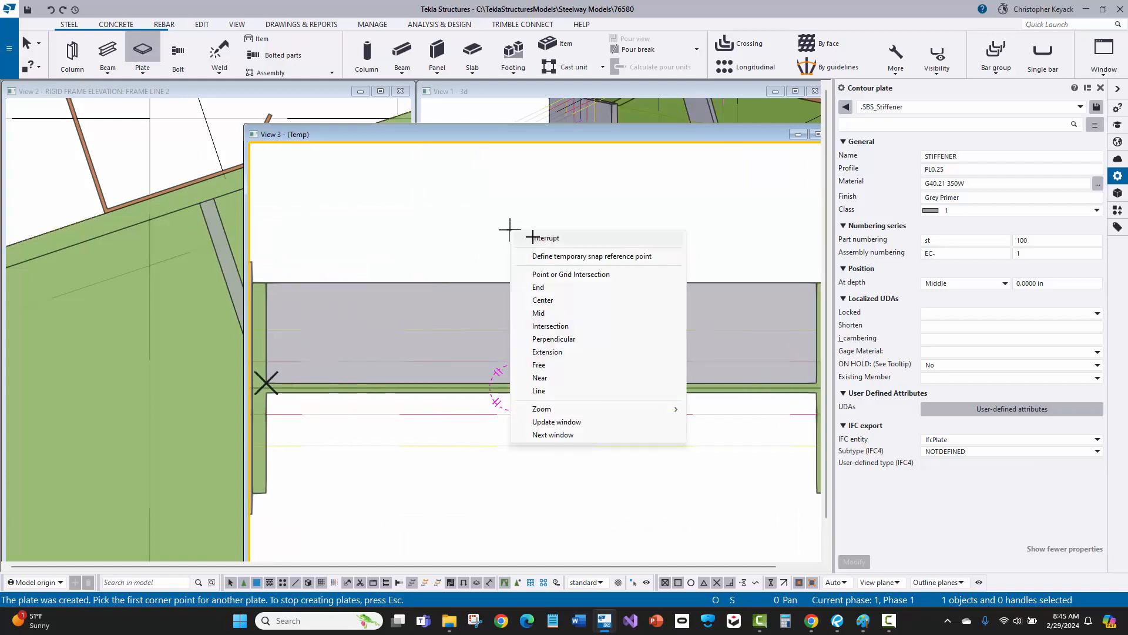
left_click(547, 238)
Give the stiffener's two corners at the web a Line chamfer with a Distance X of 0.5 in.
left_click(462, 301)
scroll(462, 301, "down", 2)
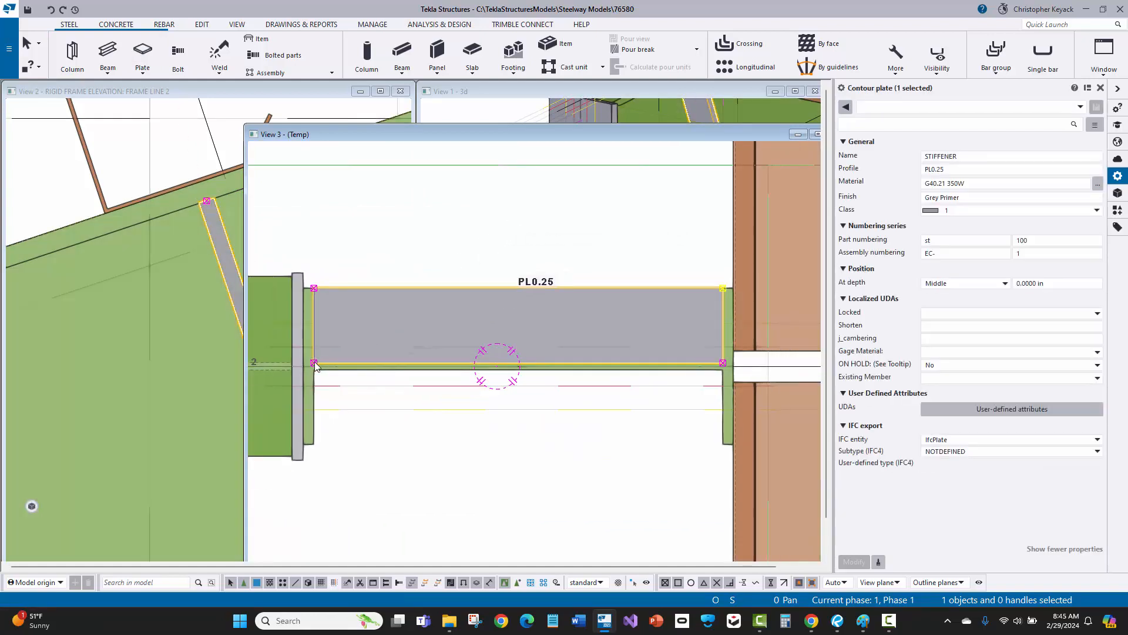
left_click(313, 363)
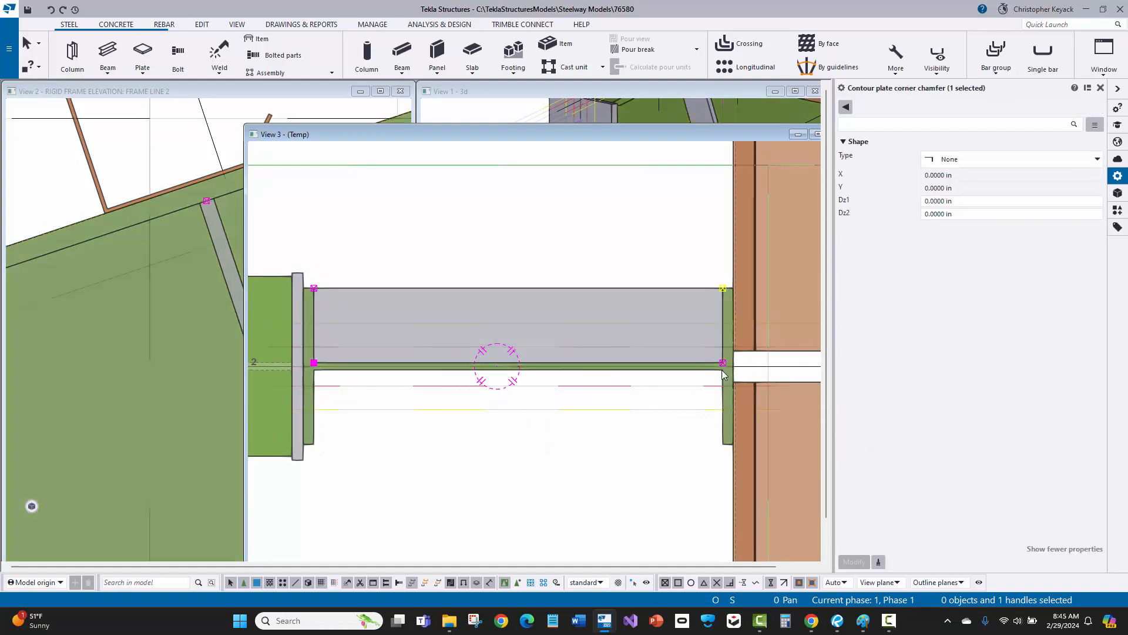
left_click(723, 363, "ctrl")
left_click(1008, 159)
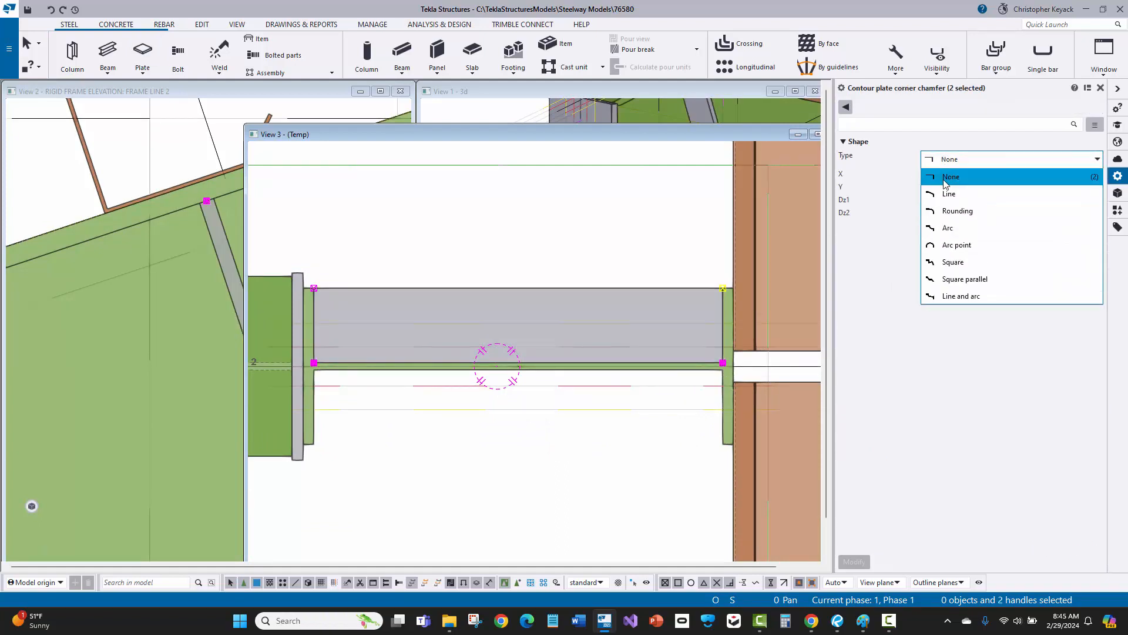
left_click(952, 188)
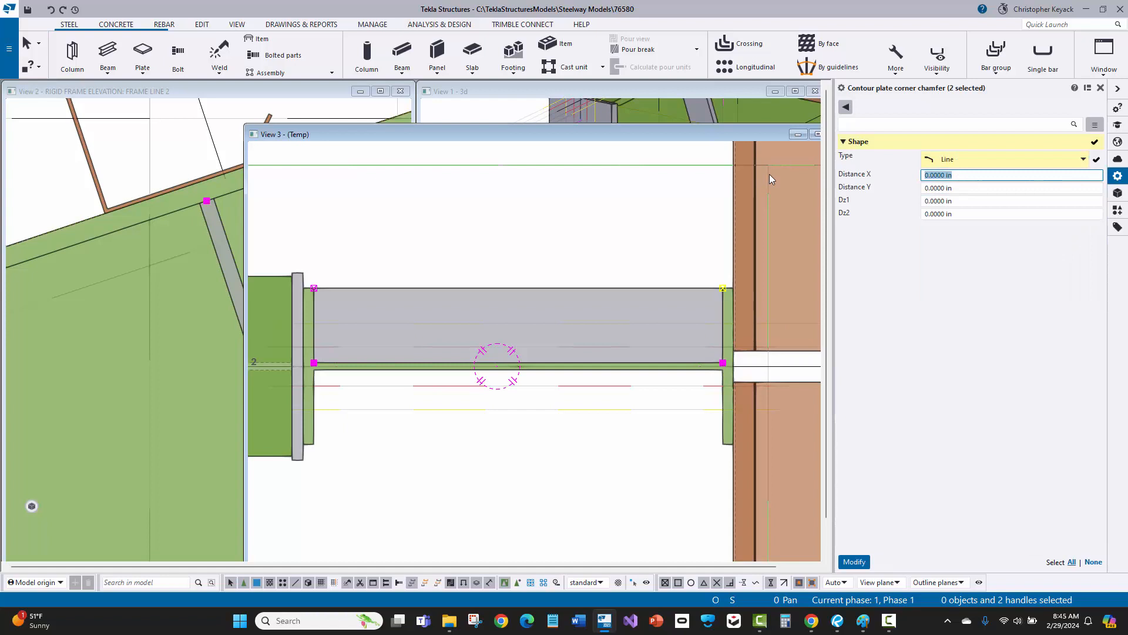
type("0.5")
key("Return")
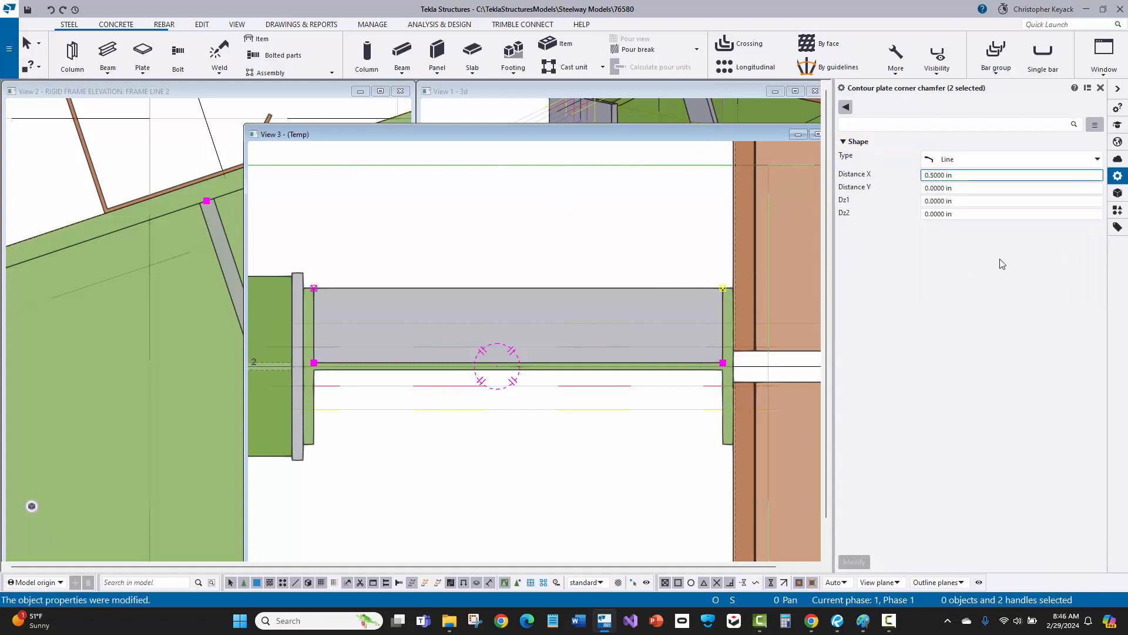
Try to set a chamfer Distance Y of 0.5 in for the stiffener's two corners at the web.
key("Tab")
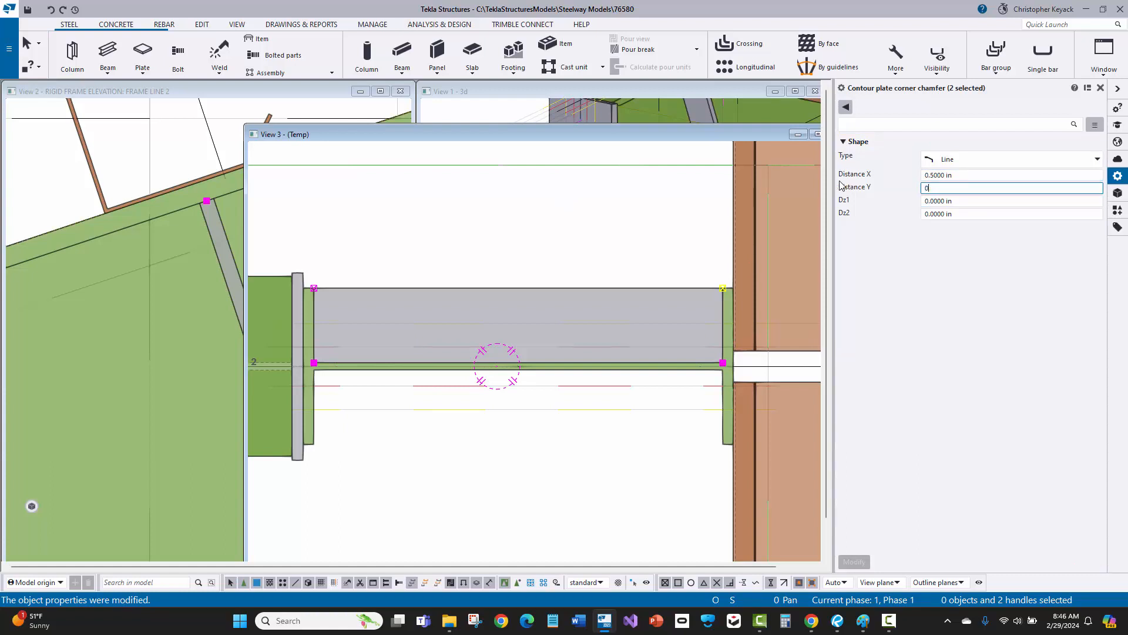
type("0.5")
key("Return")
left_click(483, 248)
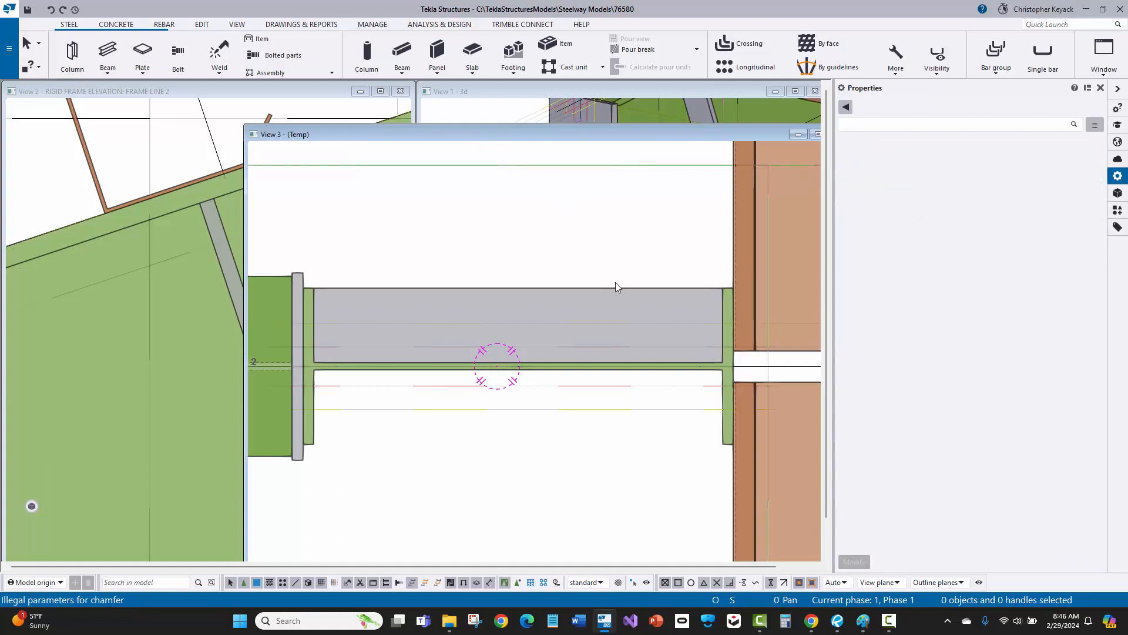
Move the stiffener's two corners at the rafter's top flange so the plate extends 12 in from the opposite flange.
left_click(614, 301)
scroll(583, 291, "down", 2)
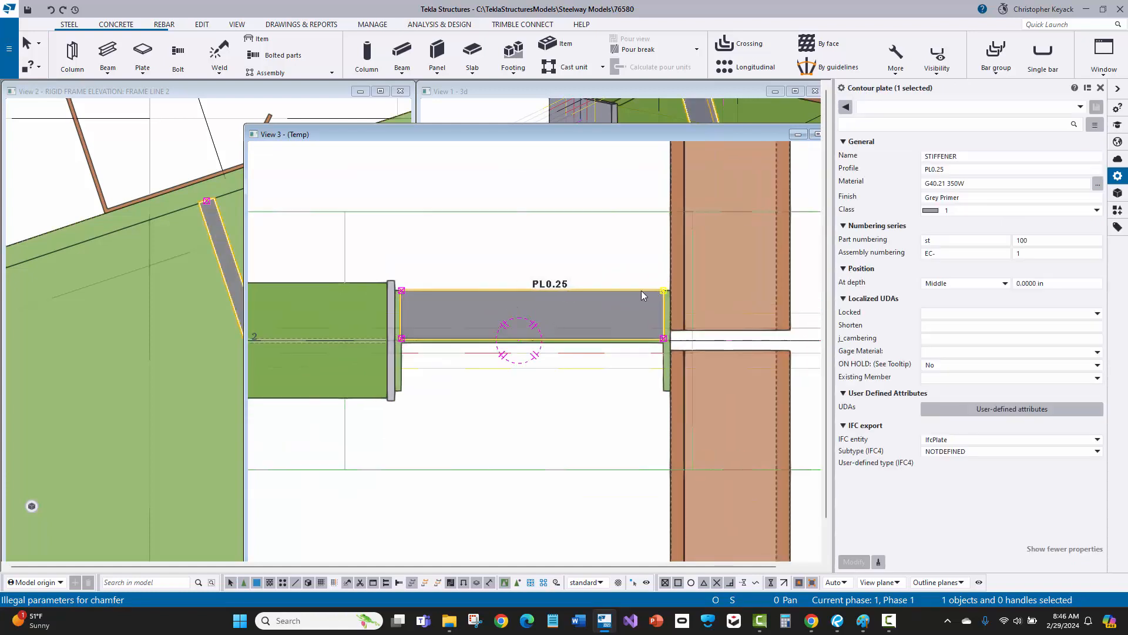
left_click_drag(640, 247, 687, 356)
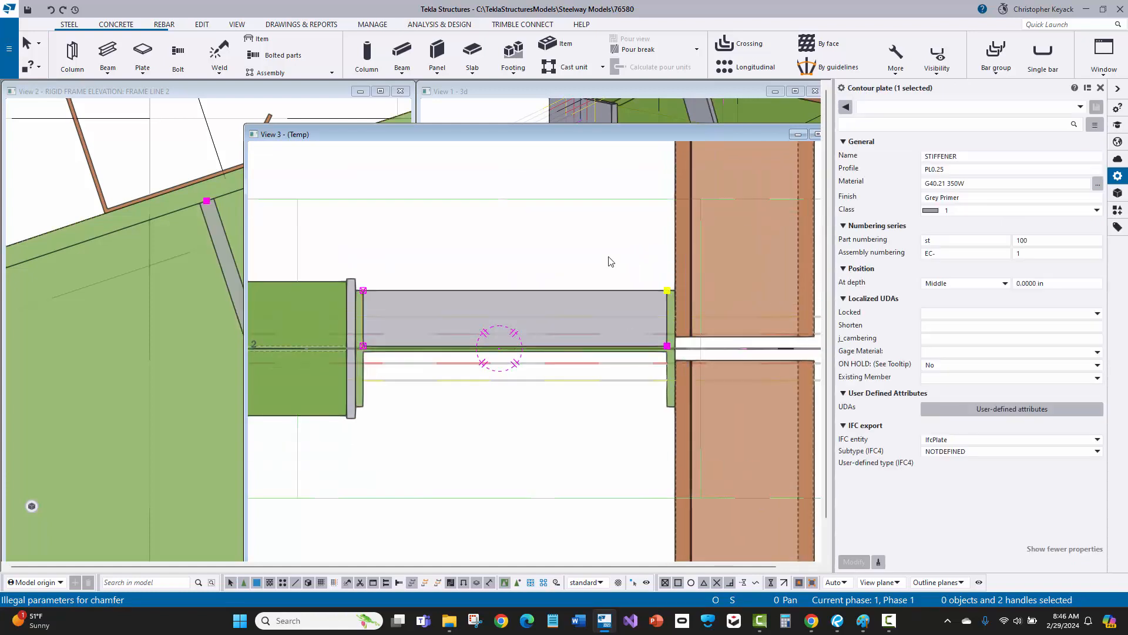
right_click(611, 232)
left_click(642, 282)
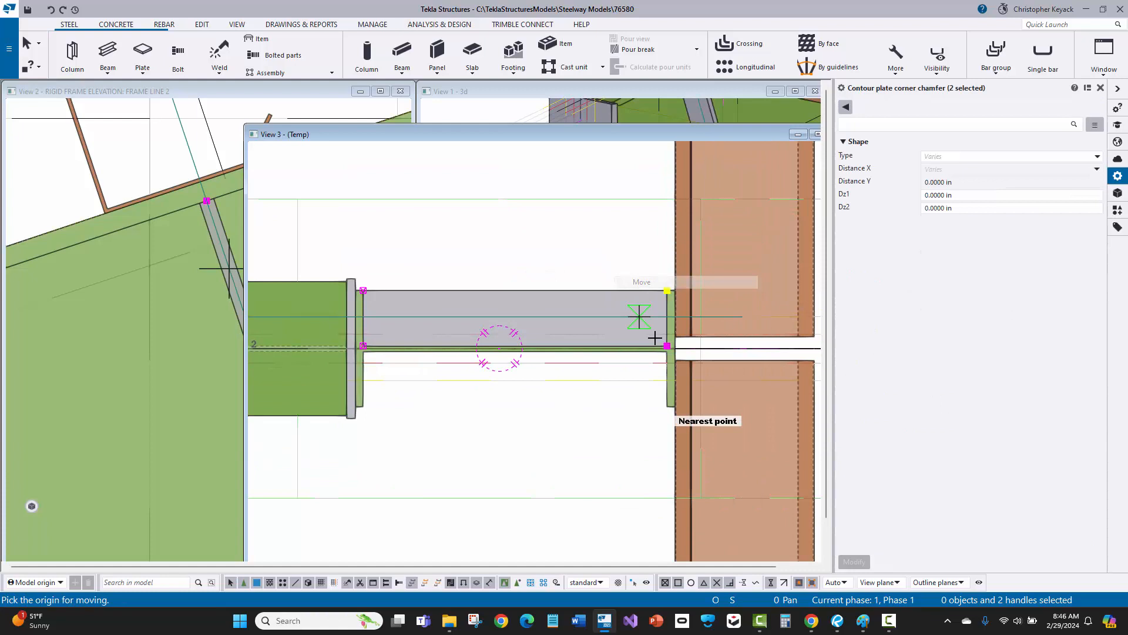
left_click(664, 288)
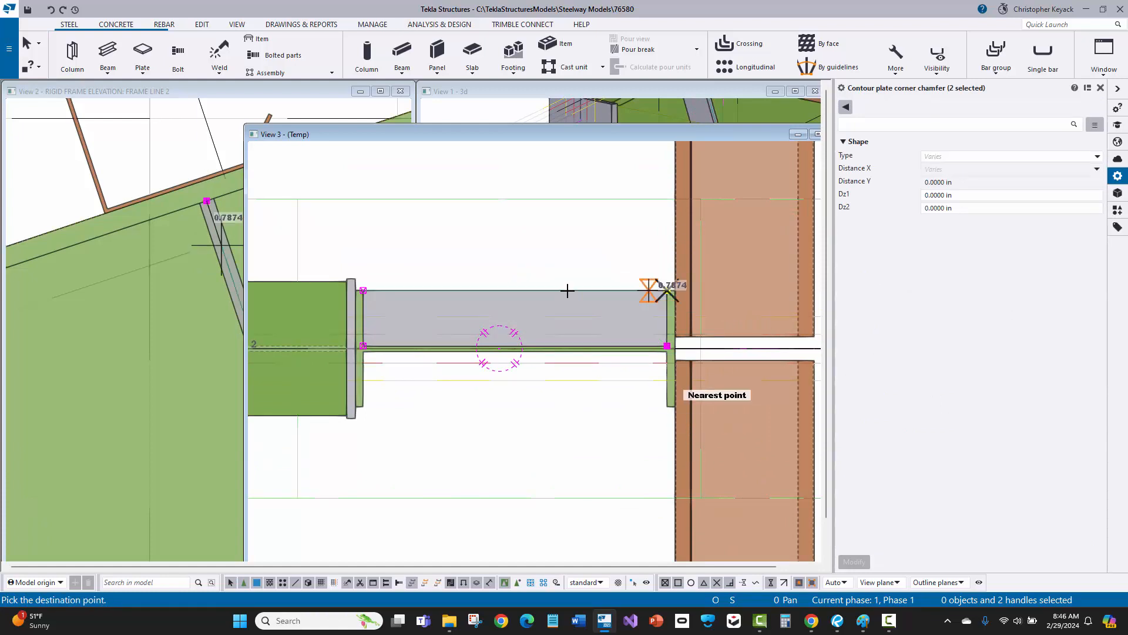
left_click(363, 291)
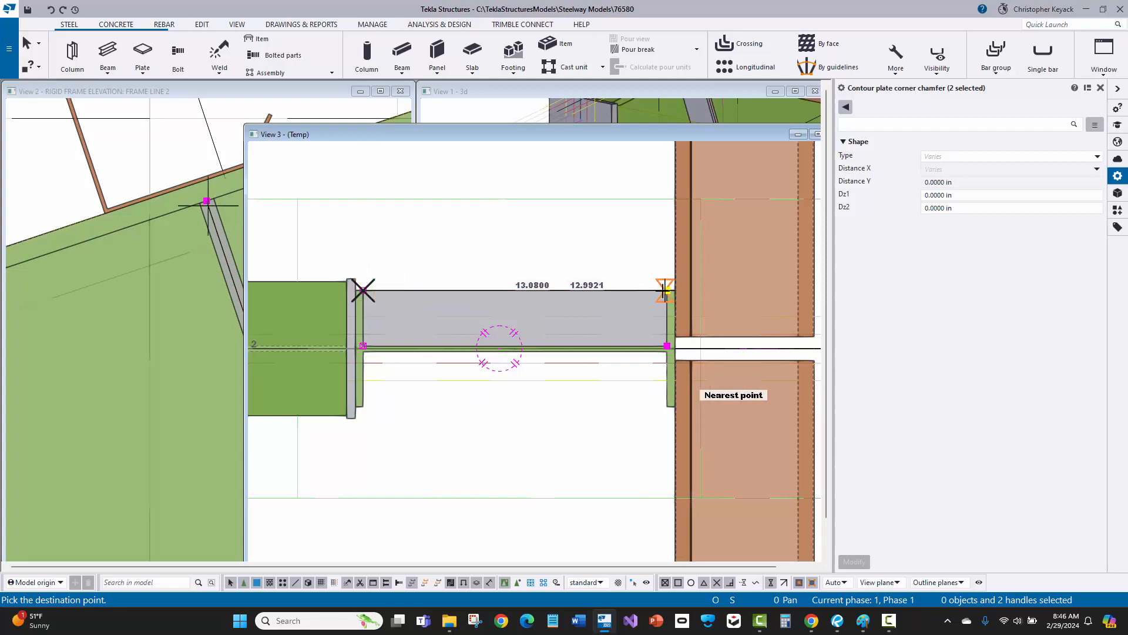
type("12")
key("Return")
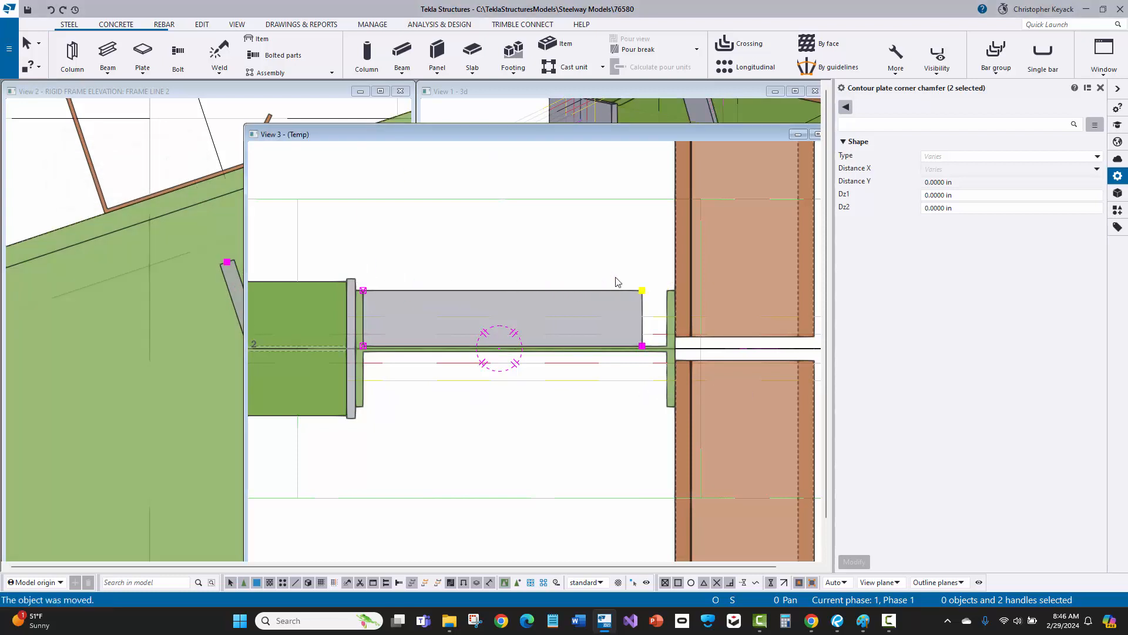
Set a chamfer Distance Y of 0.5 in for the stiffener's web corner at the flange beside the end plate.
left_click(621, 272)
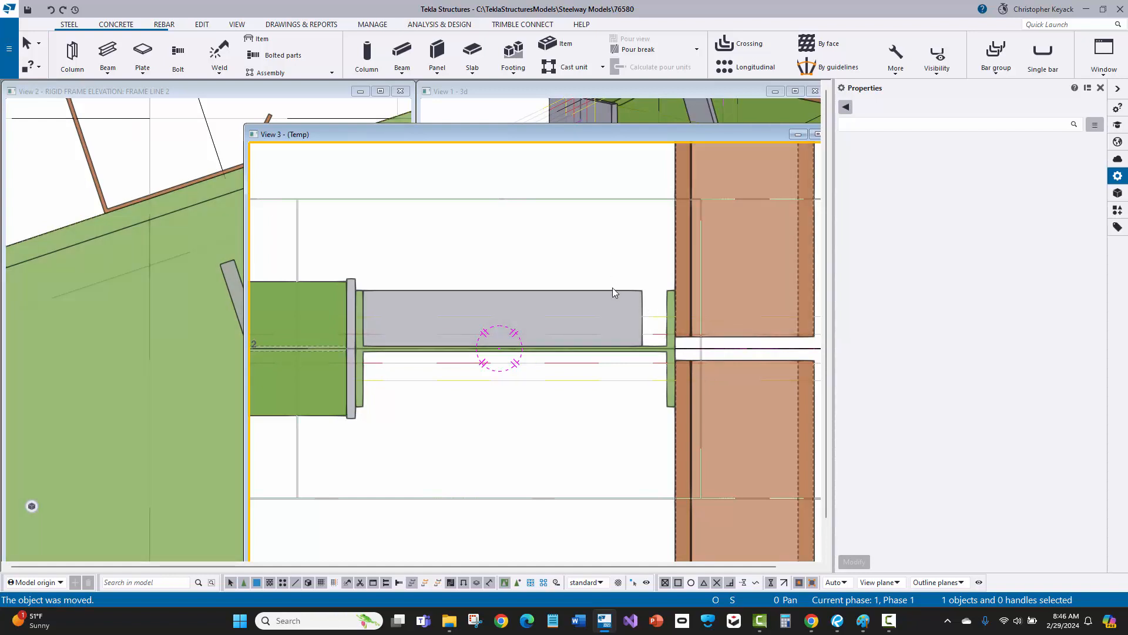
left_click(613, 289)
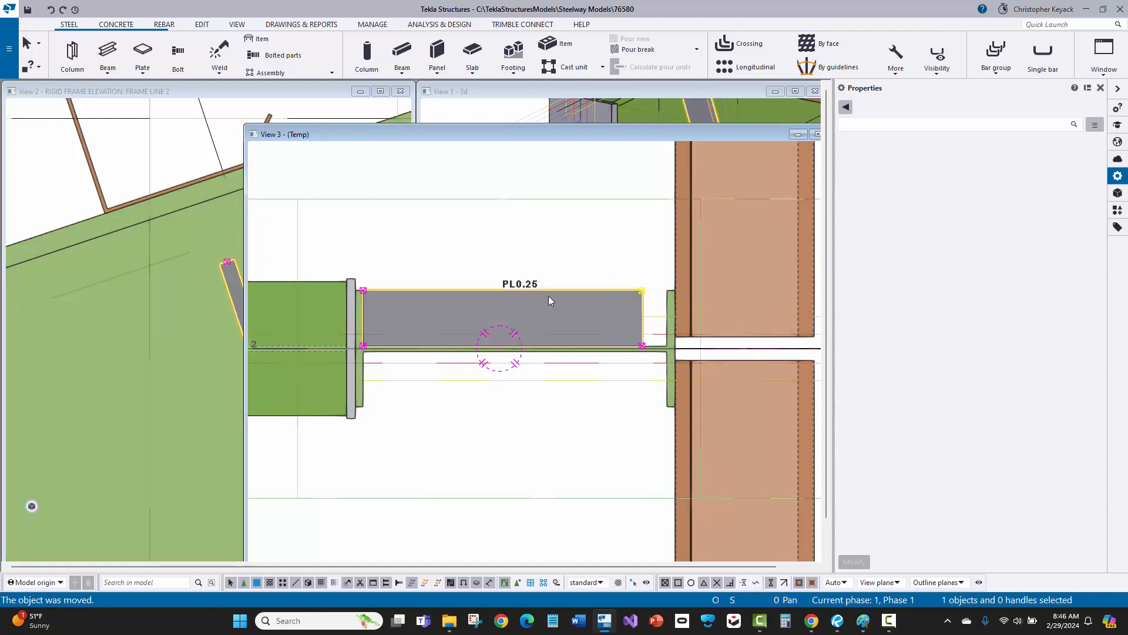
left_click(427, 248)
left_click(372, 306)
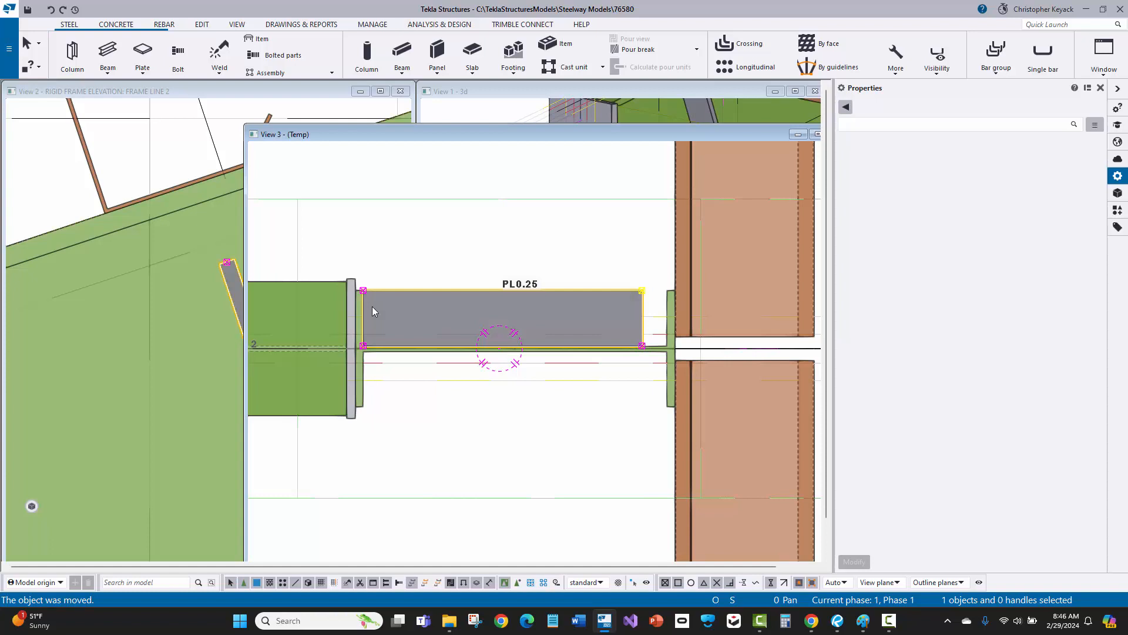
left_click(364, 346)
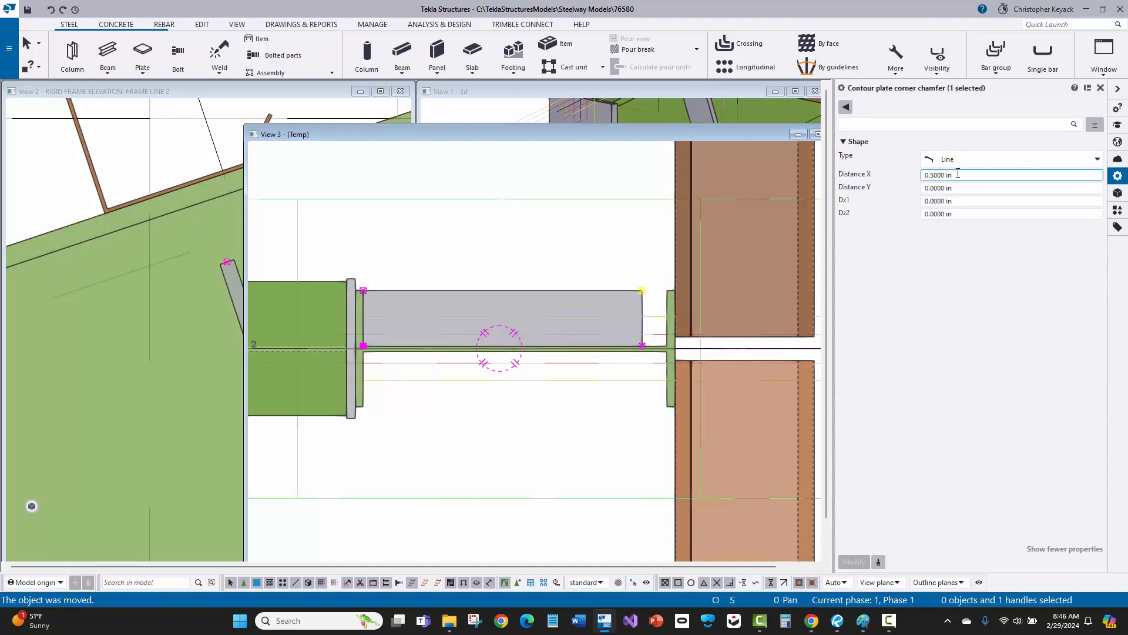
key("Tab")
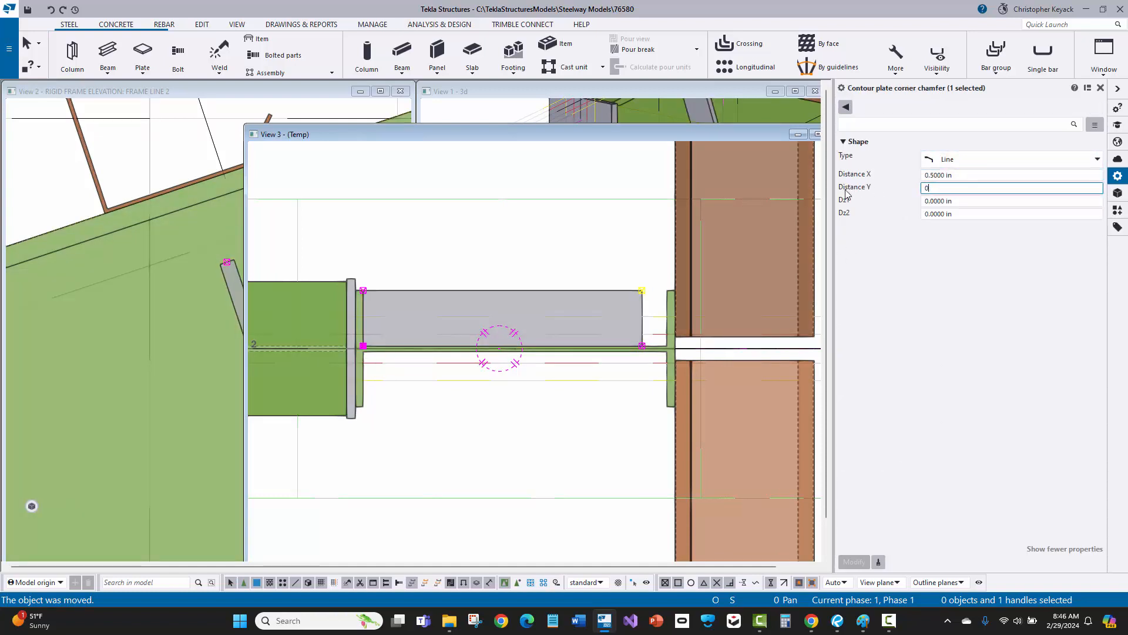
type("0.5")
key("Return")
scroll(815, 197, "up", 3)
middle_click_drag(474, 381, 675, 269)
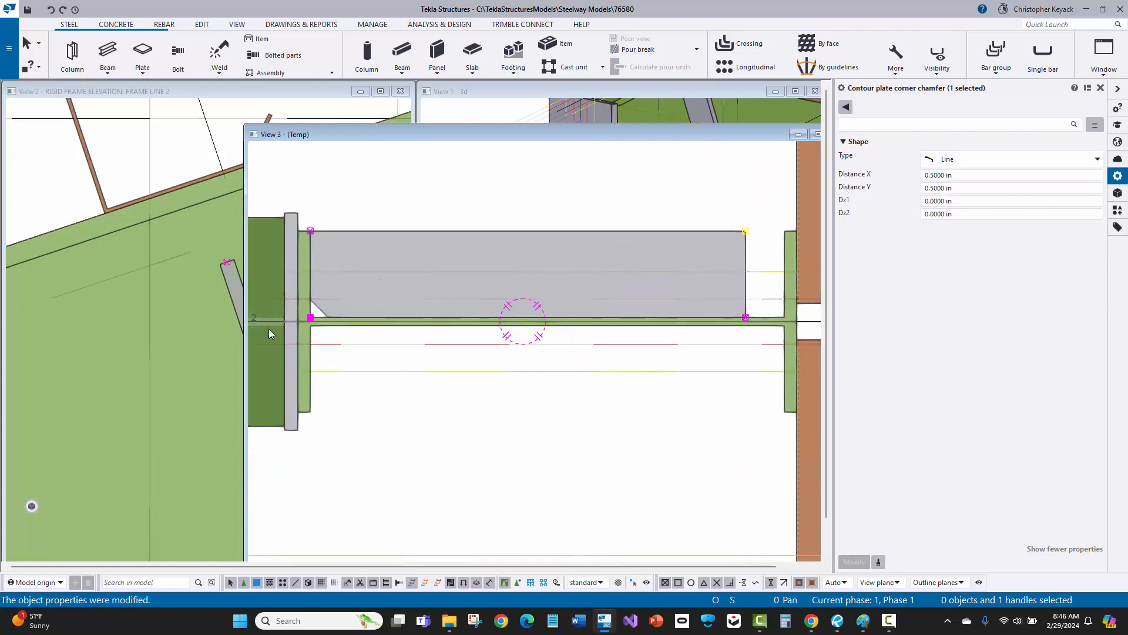
scroll(269, 329, "up", 1)
middle_click_drag(270, 329, 395, 391)
scroll(376, 353, "down", 5)
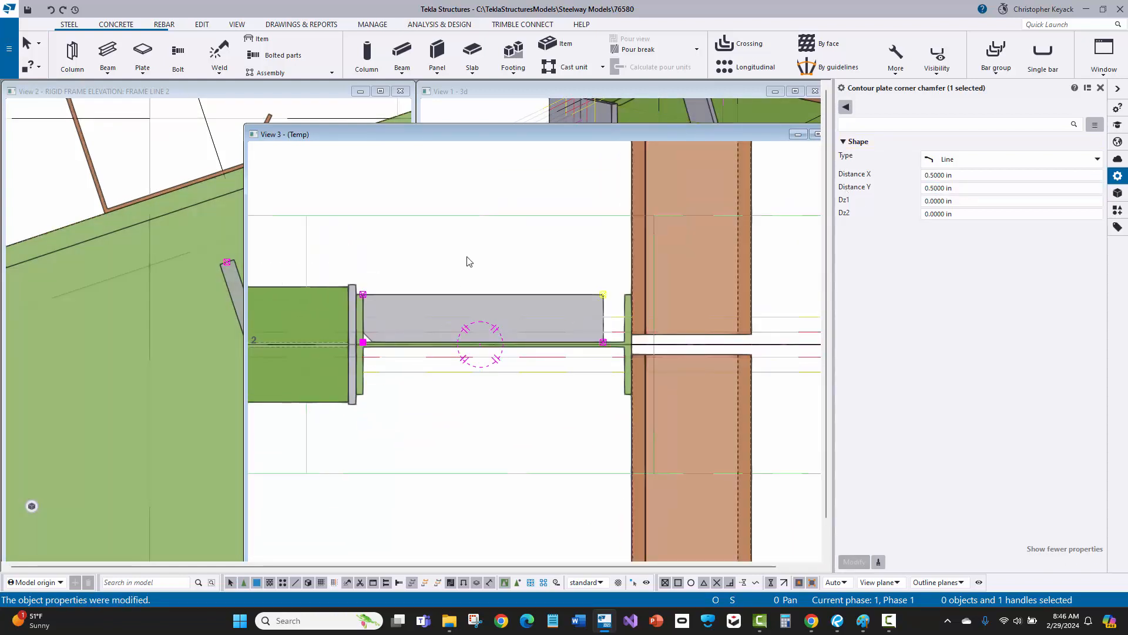
left_click(465, 256)
middle_click_drag(421, 274, 441, 282)
scroll(481, 290, "down", 1)
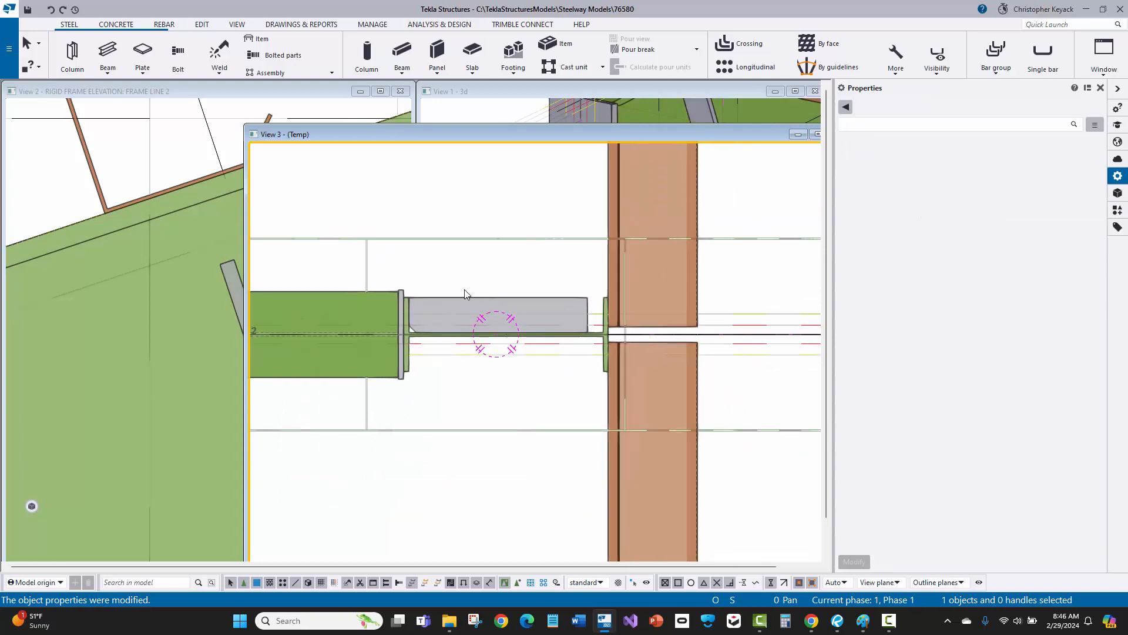
left_click(466, 296)
left_click(445, 277)
Set the stiffener plate's at-depth position to Behind in the frame line 2 elevation.
middle_click_drag(148, 288, 59, 223)
scroll(59, 223, "down", 1)
middle_click_drag(222, 523, 273, 378)
middle_click_drag(338, 547, 297, 325)
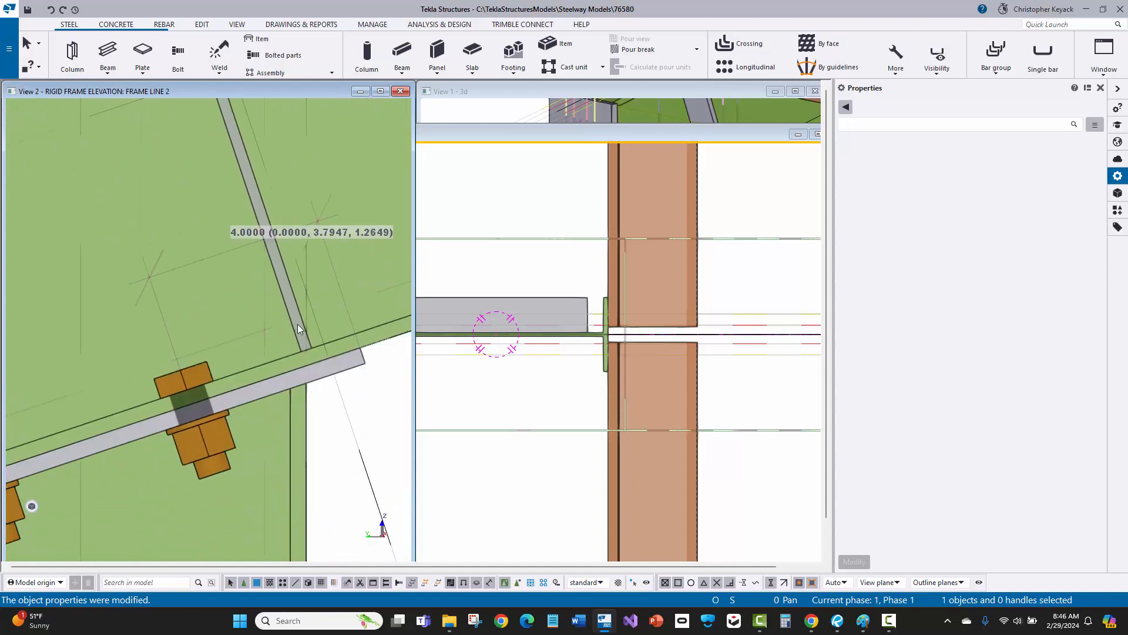
scroll(297, 328, "up", 2)
left_click(288, 348)
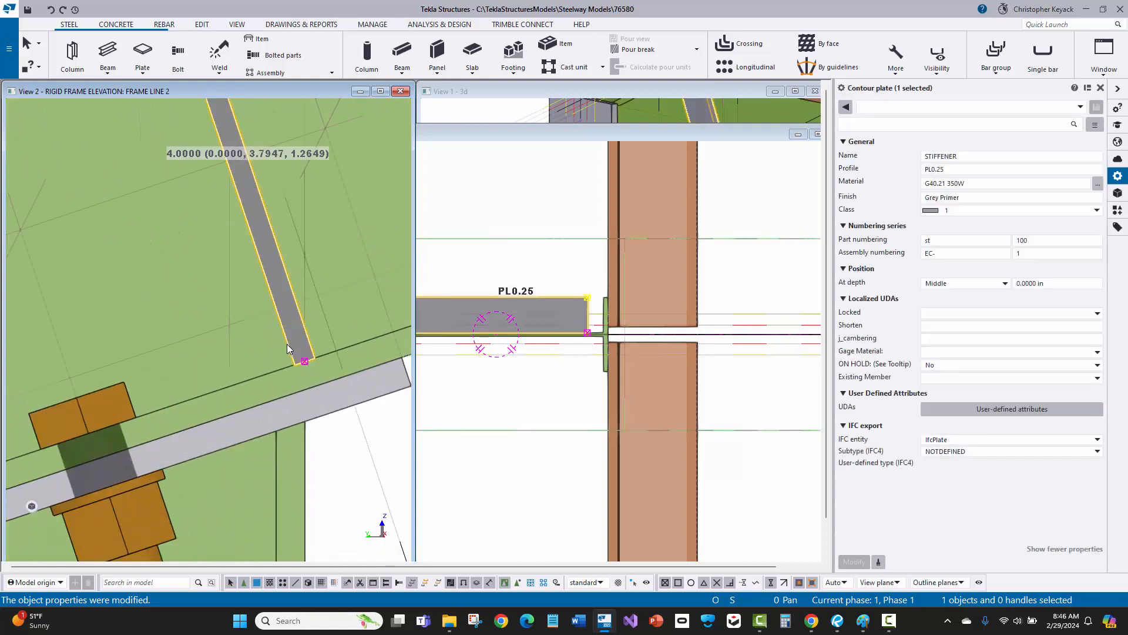
scroll(288, 347, "up", 1)
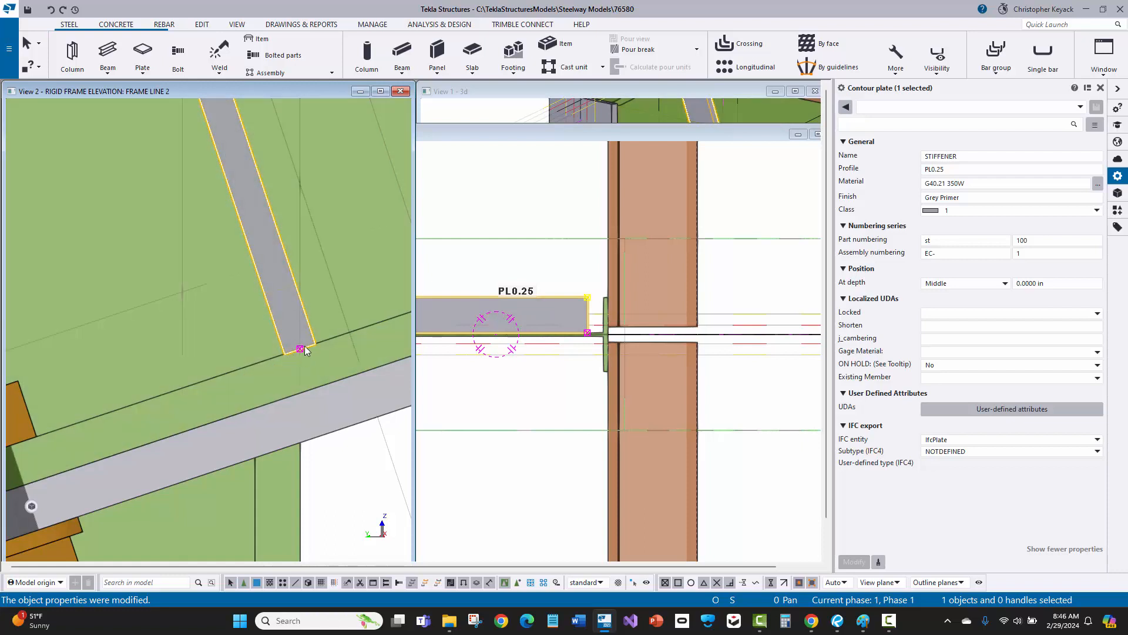
left_click(975, 283)
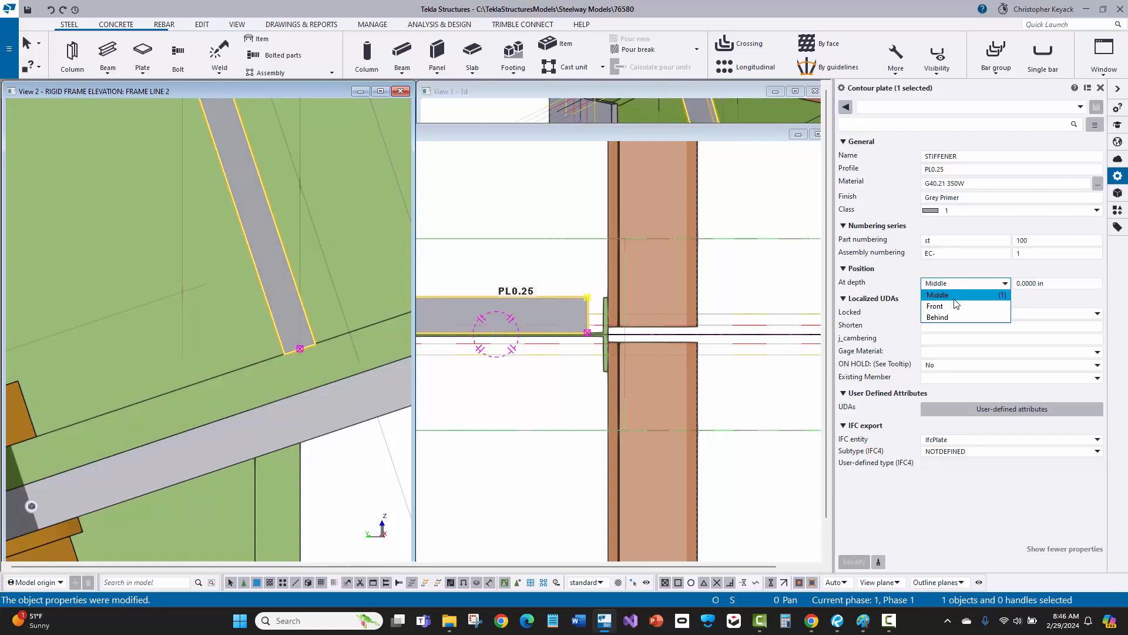
left_click(951, 317)
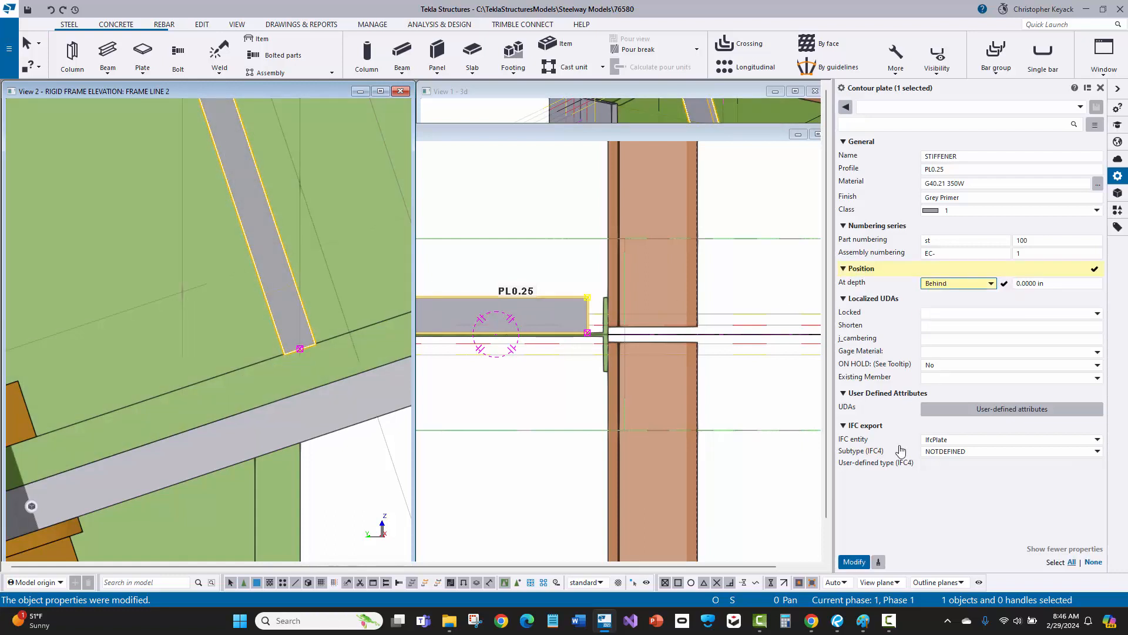
left_click(855, 562)
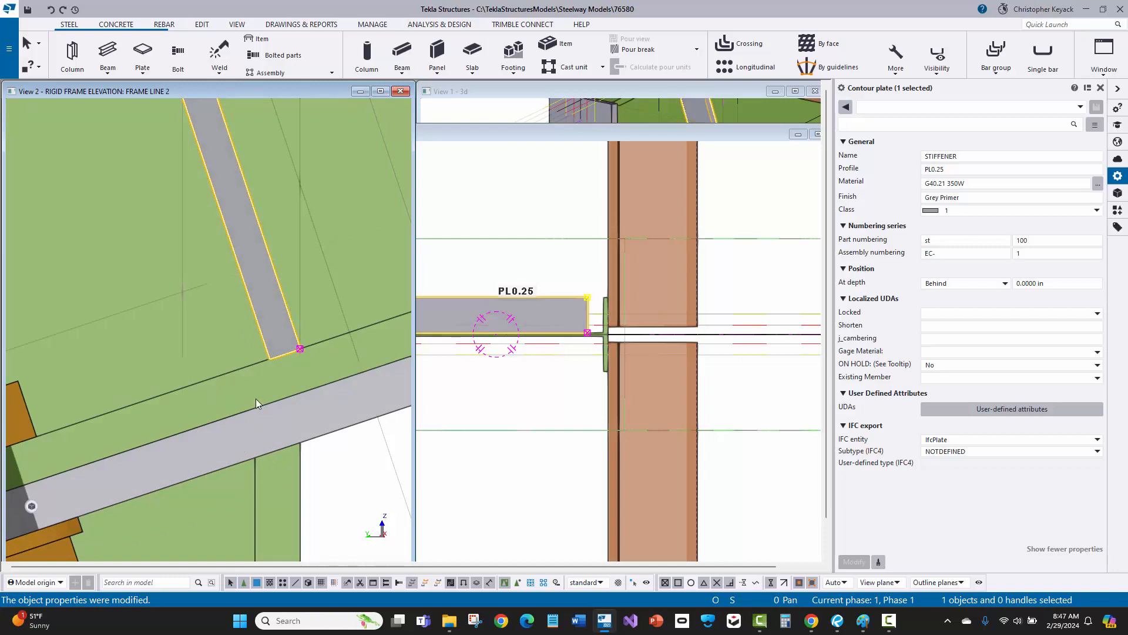
scroll(247, 372, "down", 4)
middle_click_drag(171, 237, 244, 426)
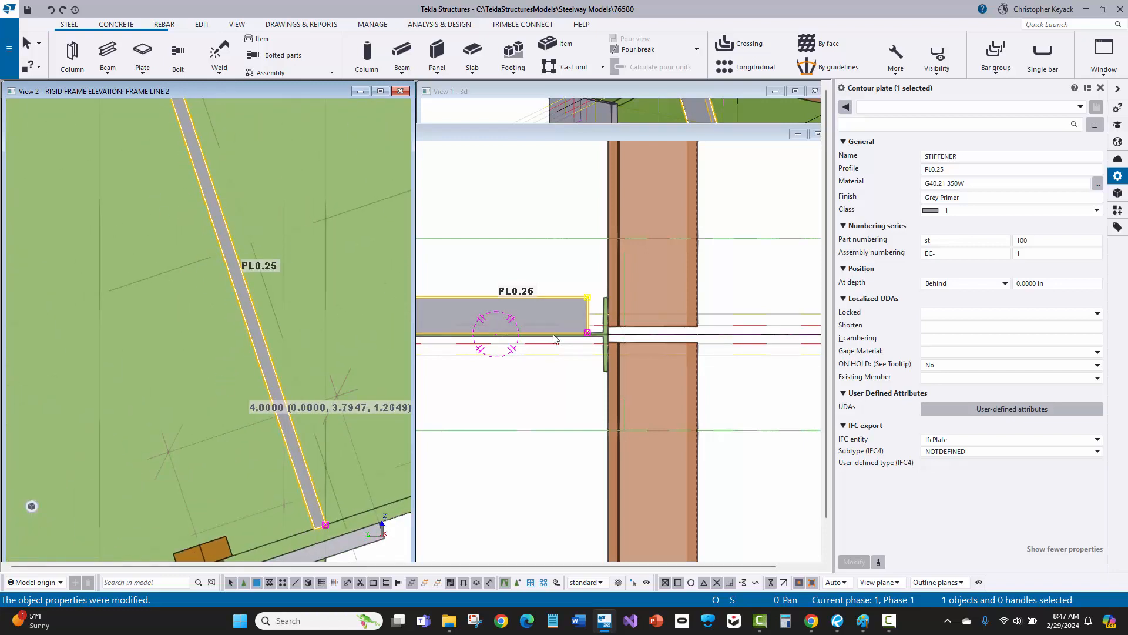
Weld the stiffener to the rafter web with a 0.1875 in below-line fillet from the corner chamfer to the plate's far end.
middle_click_drag(623, 306, 675, 315)
scroll(674, 315, "down", 1)
left_click(546, 281)
scroll(600, 331, "up", 5)
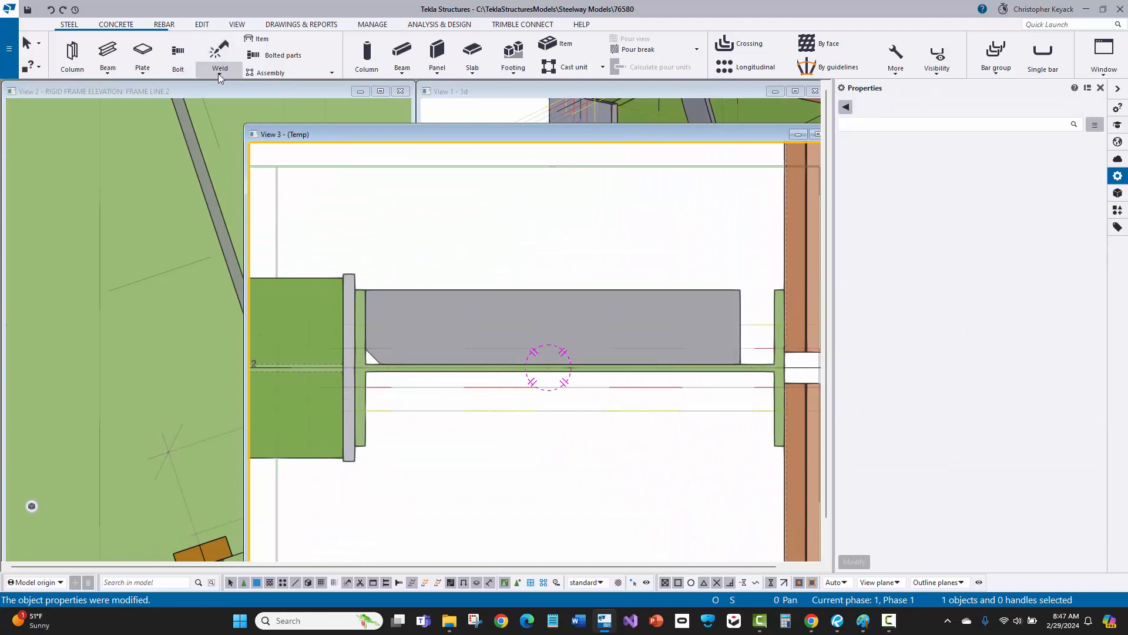
left_click(217, 72)
left_click(240, 141)
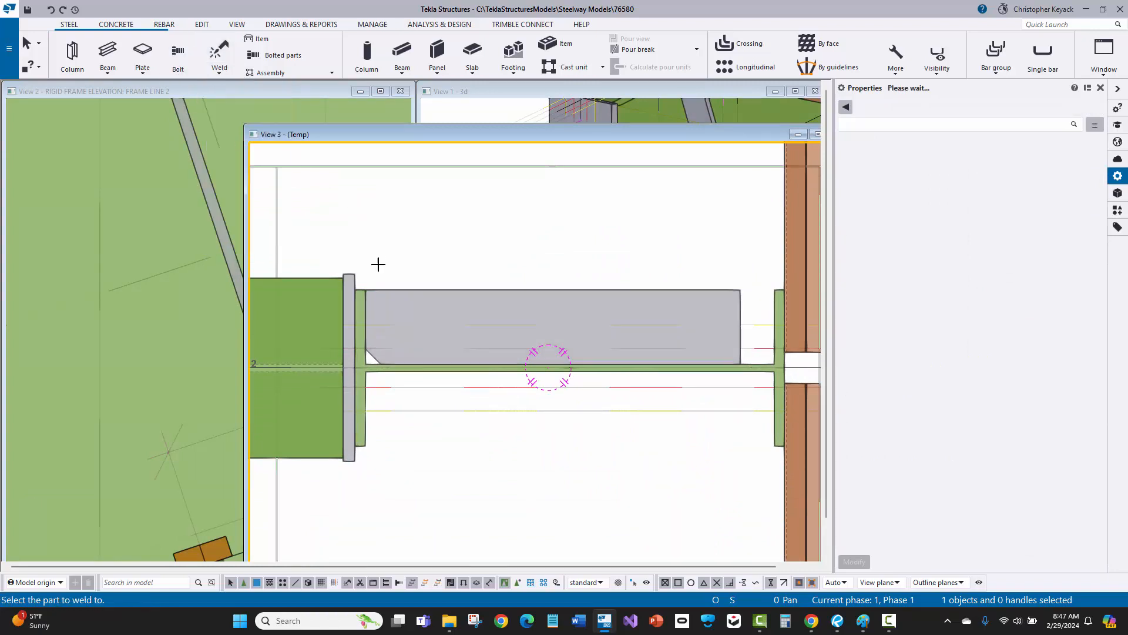
left_click(364, 432)
scroll(390, 294, "up", 1)
left_click(392, 289)
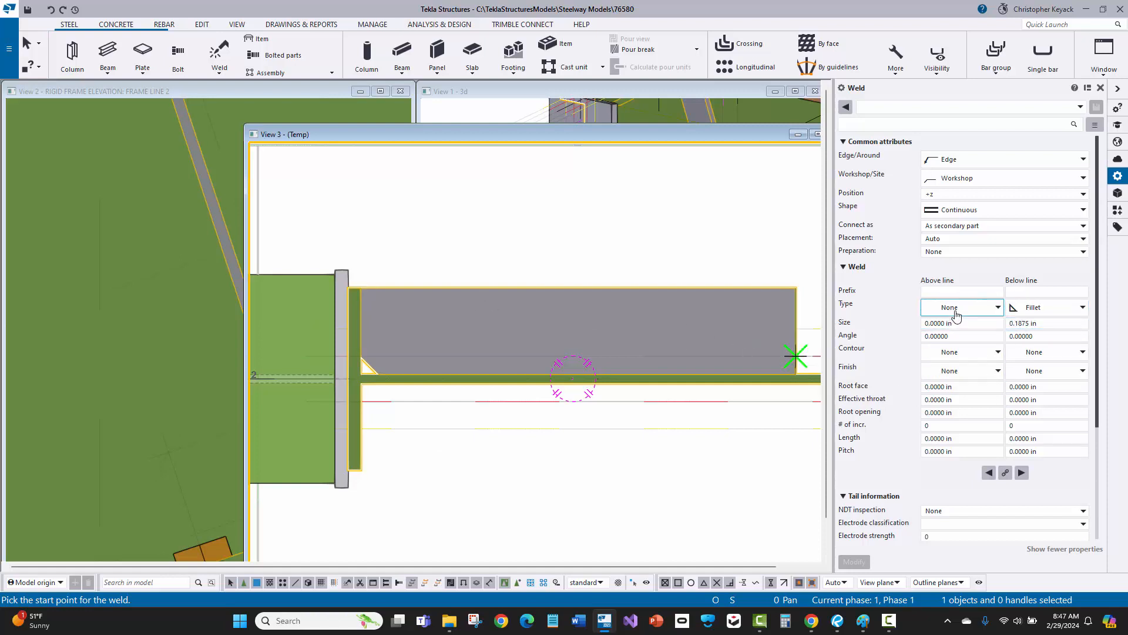
left_click(379, 377)
scroll(780, 378, "up", 2)
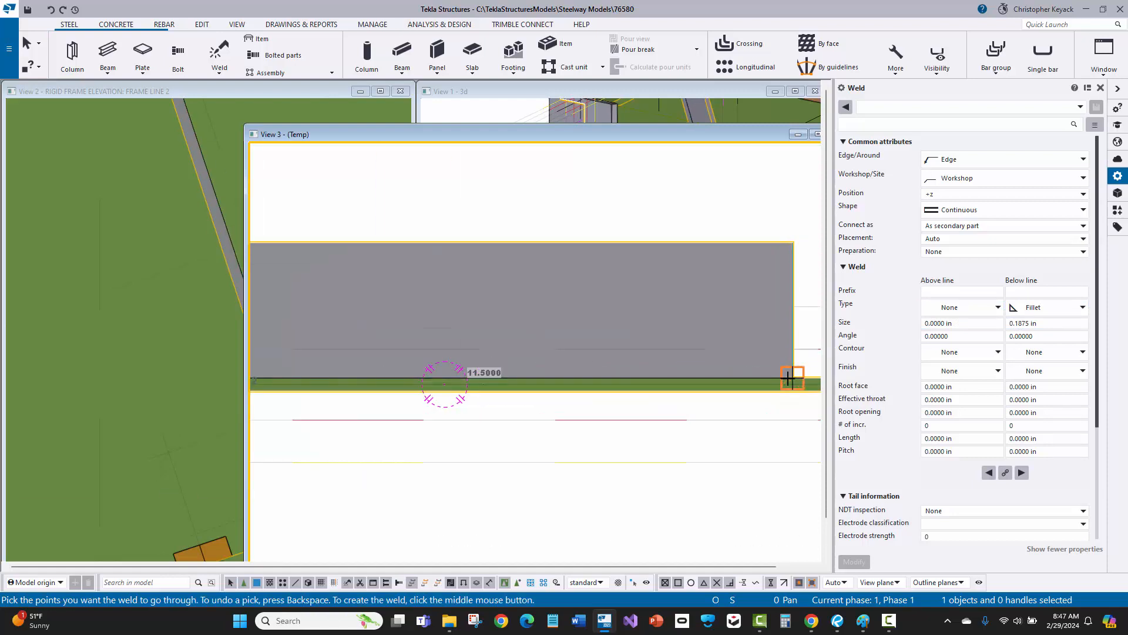
left_click(788, 377)
scroll(534, 259, "down", 2)
middle_click(546, 252)
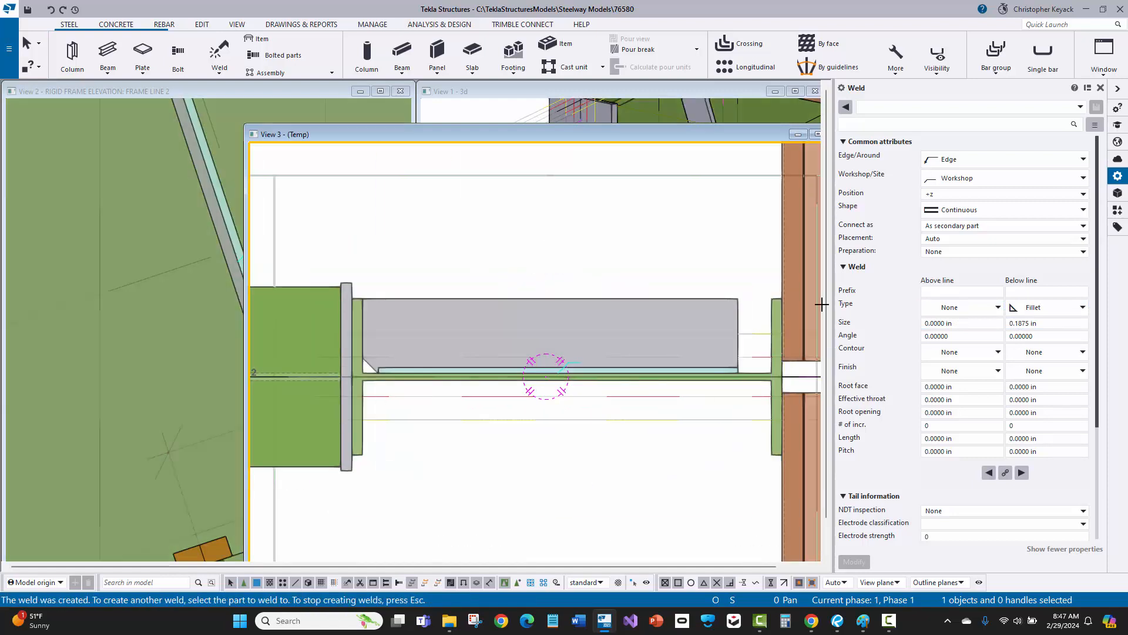
Weld the stiffener's end to the rafter flange from its outer corner to the chamfer, using 0.1875 in fillets above and below the line.
left_click(964, 307)
left_click(958, 345)
key("Tab")
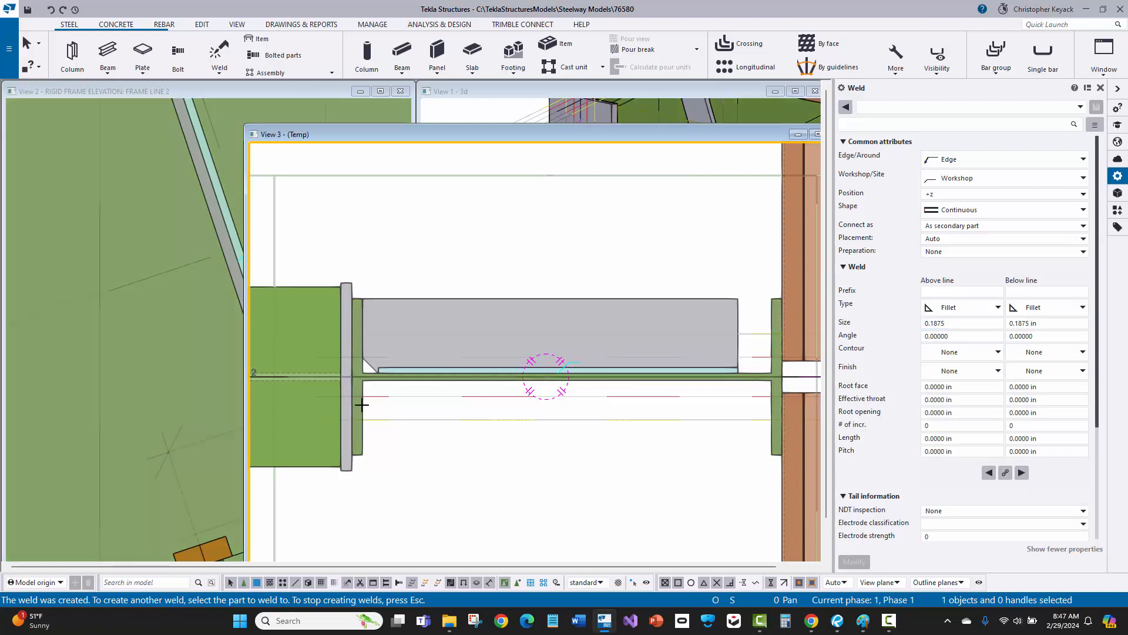
left_click(362, 405)
left_click(379, 299)
scroll(353, 295, "up", 3)
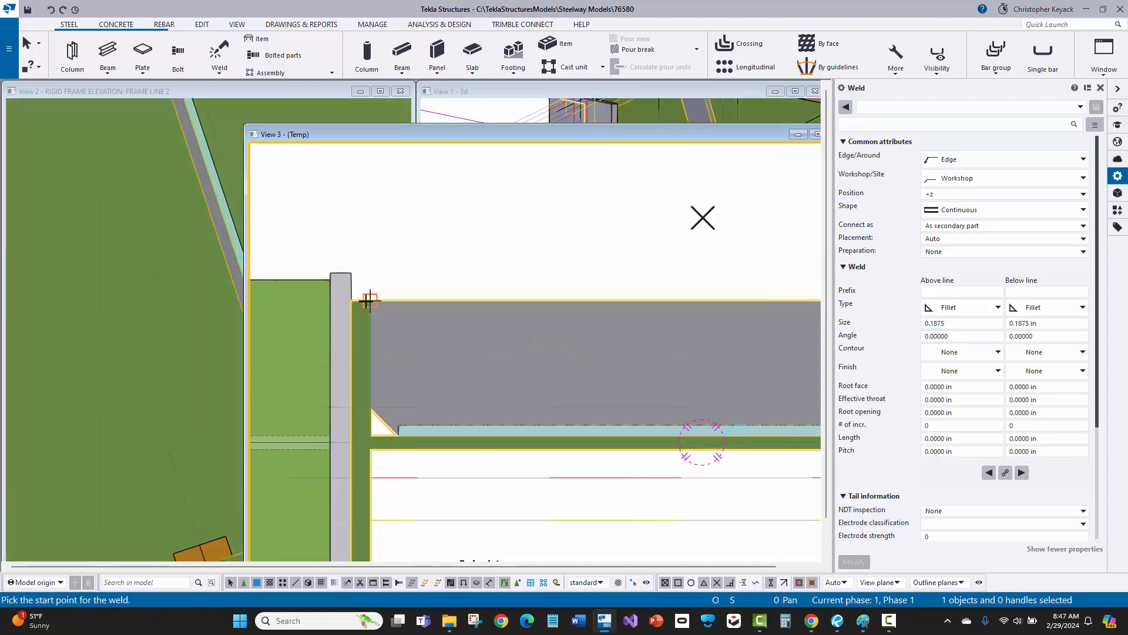
left_click(370, 301)
left_click(373, 406)
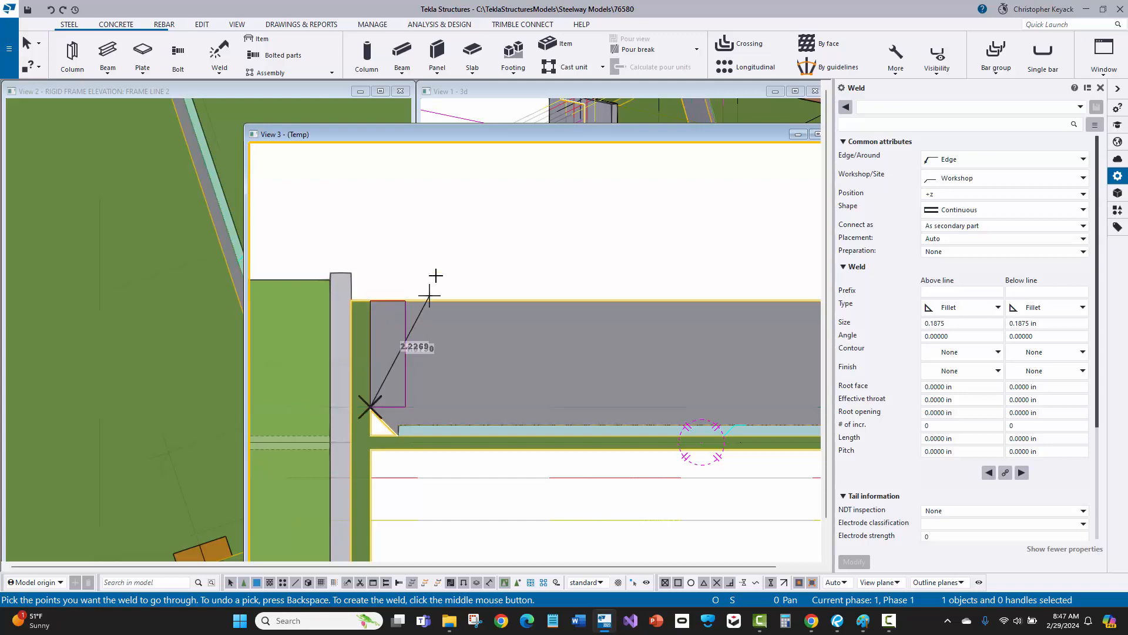
middle_click(442, 261)
scroll(442, 260, "down", 3)
right_click(456, 238)
left_click(478, 245)
scroll(136, 352, "down", 3)
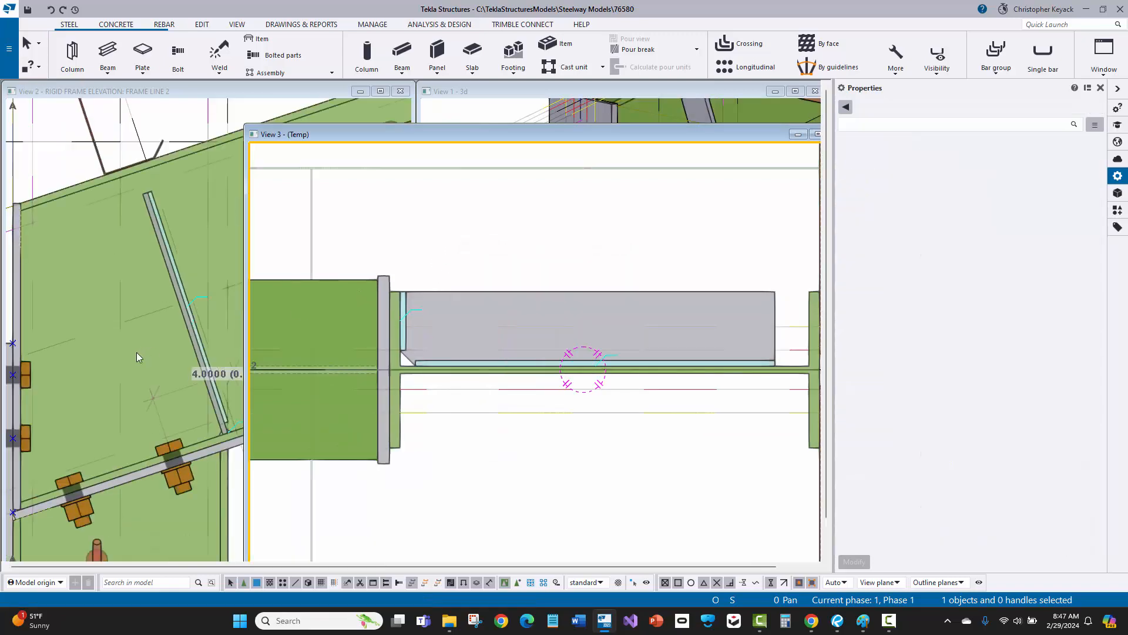
Examine the stiffener's flange and web welds in the frame line 2 elevation.
left_click(214, 446)
scroll(214, 446, "up", 5)
left_click(168, 422)
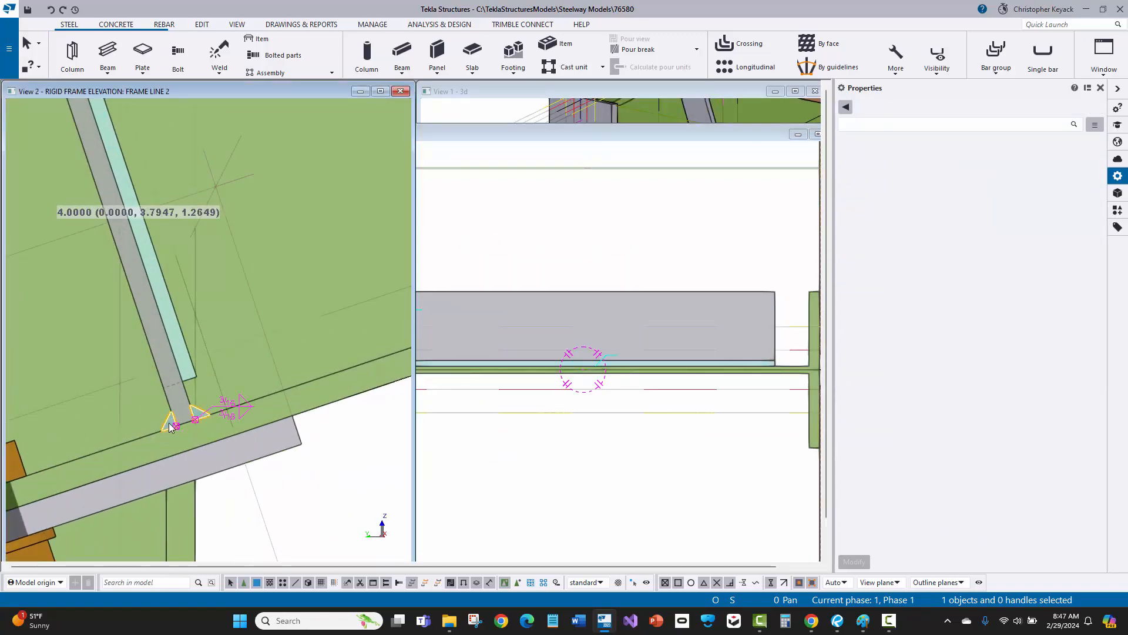
left_click(189, 340)
middle_click_drag(188, 338, 266, 440)
scroll(267, 440, "down", 2)
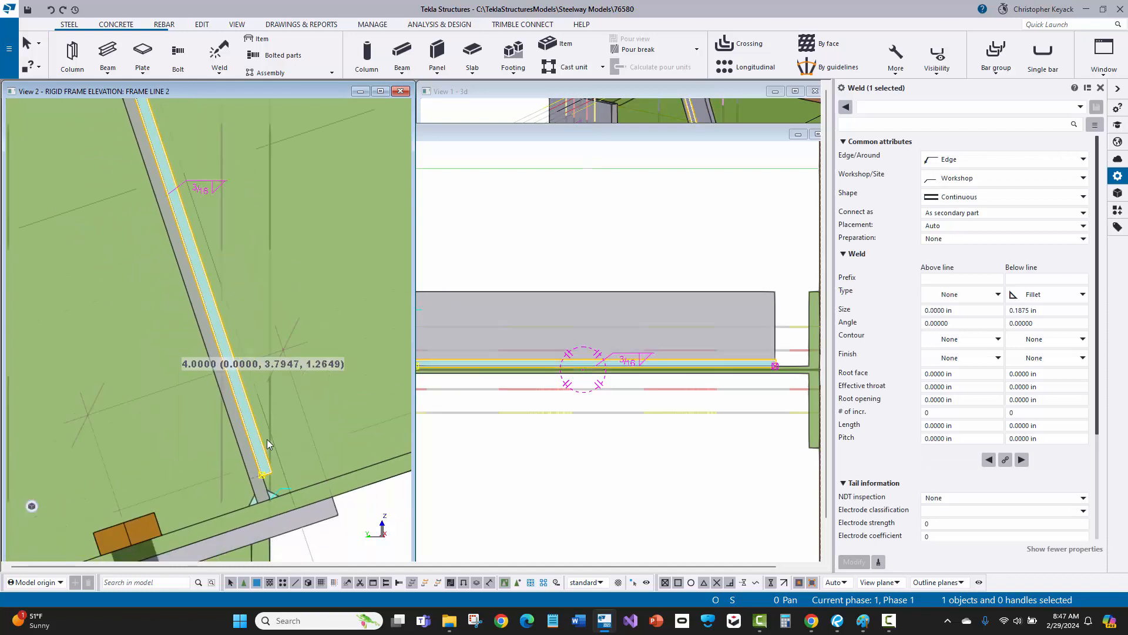
scroll(256, 432, "down", 2)
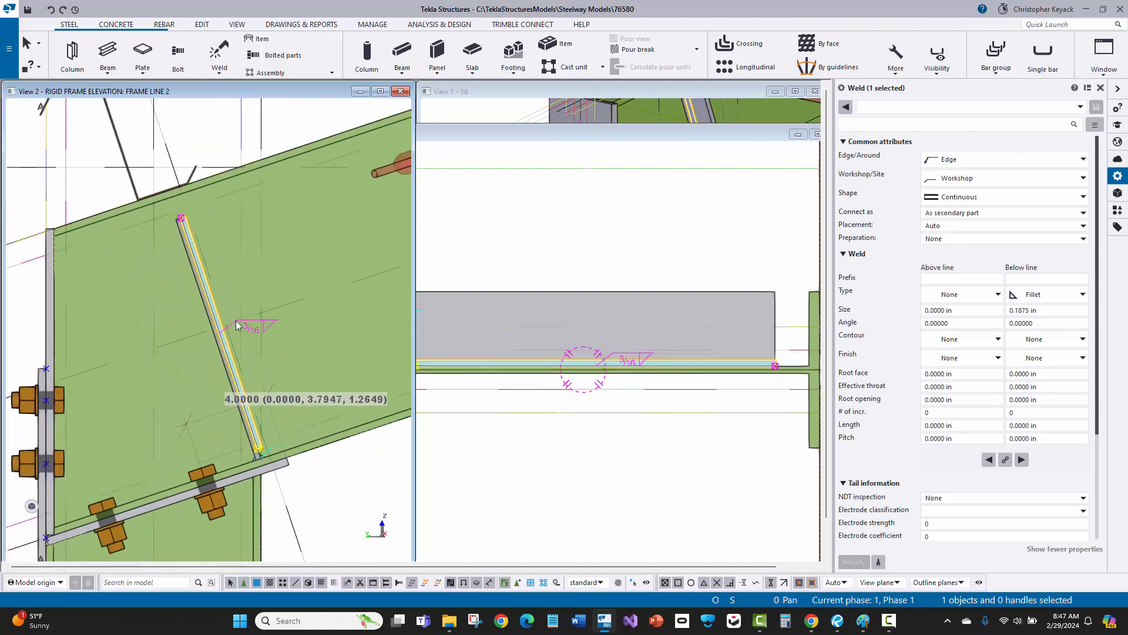
left_click(664, 256)
scroll(665, 256, "down", 2)
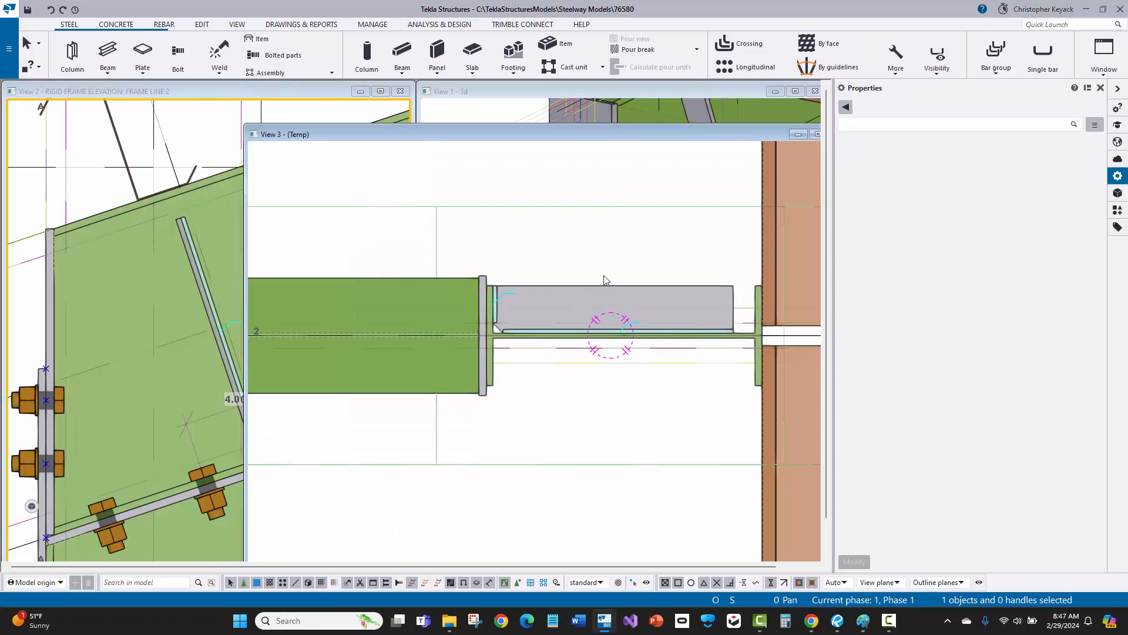
Select the stiffener plate and set the work plane parallel to the temporary section view.
left_click(579, 284)
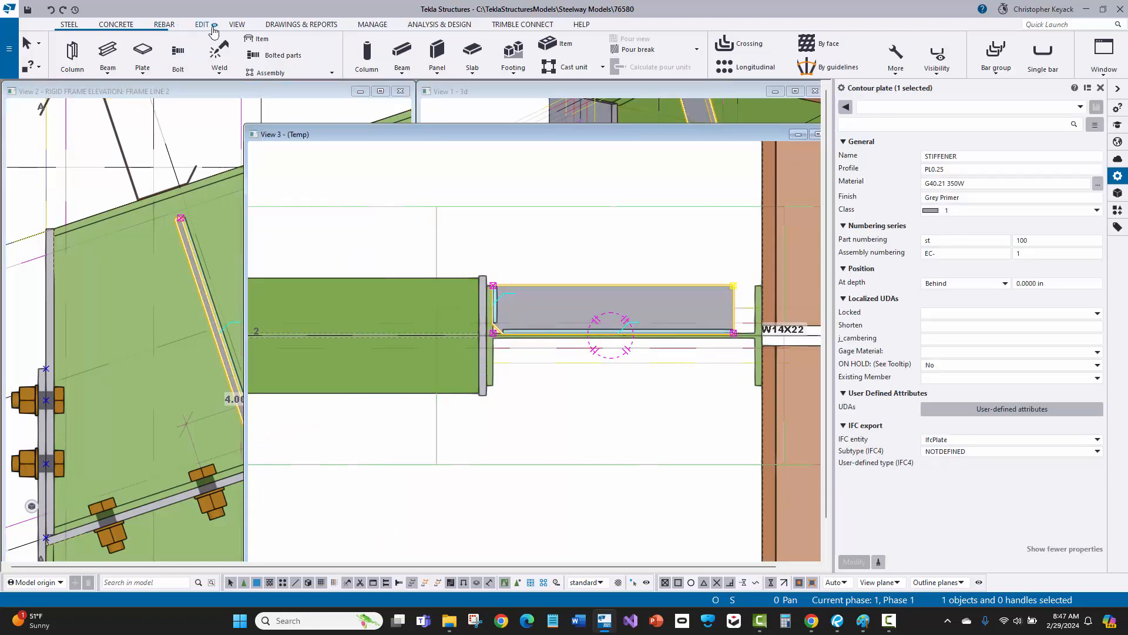
left_click(237, 25)
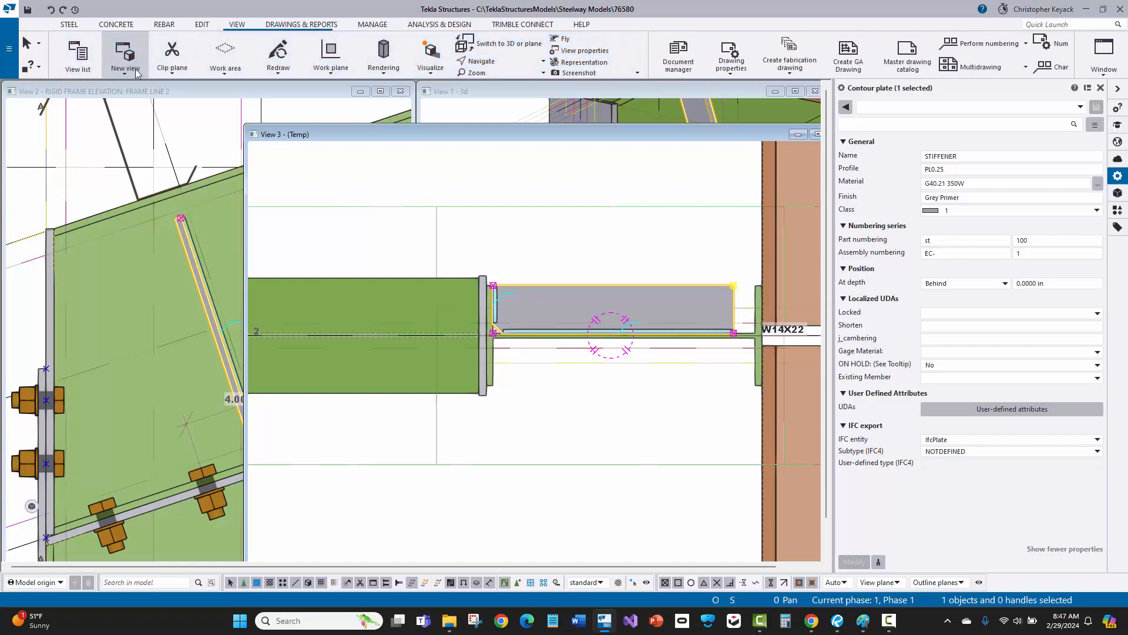
left_click(330, 66)
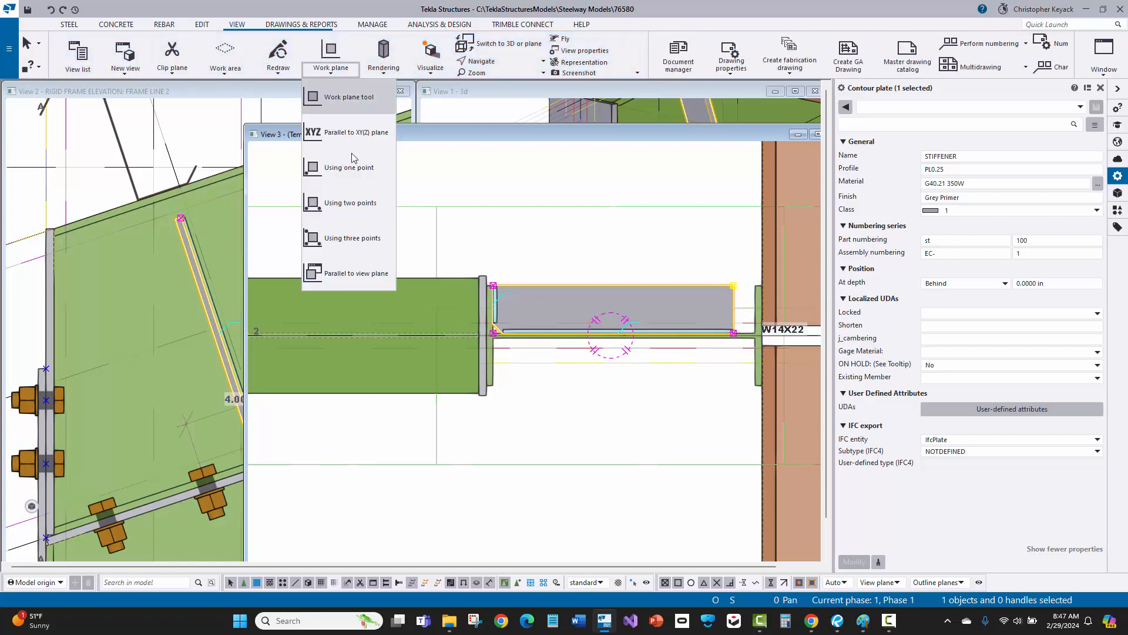
left_click(364, 274)
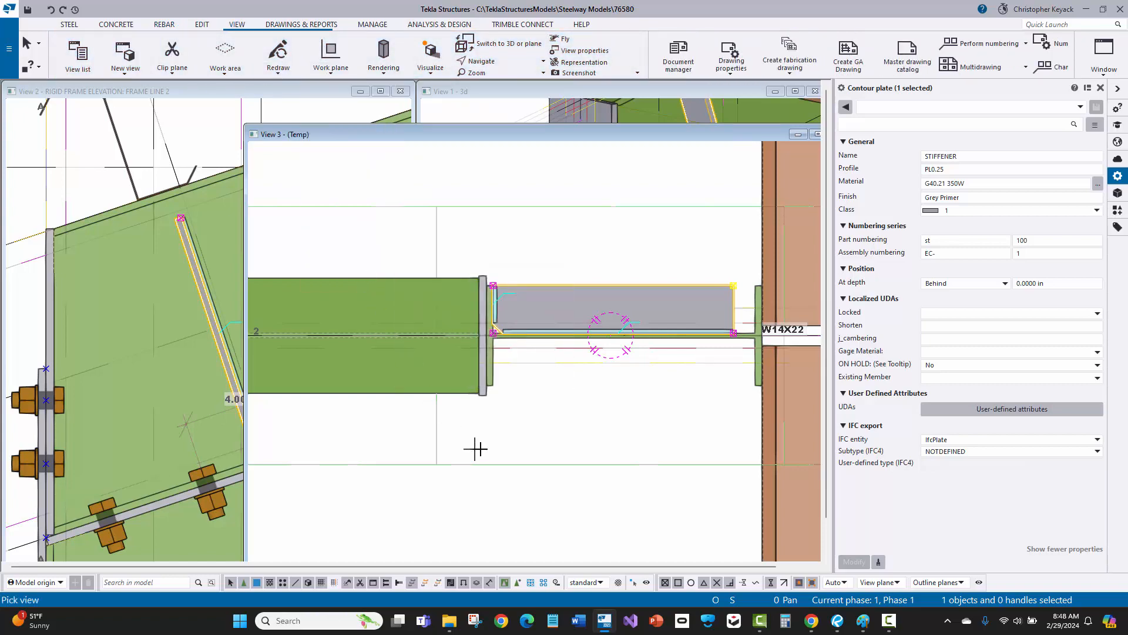
left_click(552, 422)
scroll(553, 422, "down", 5)
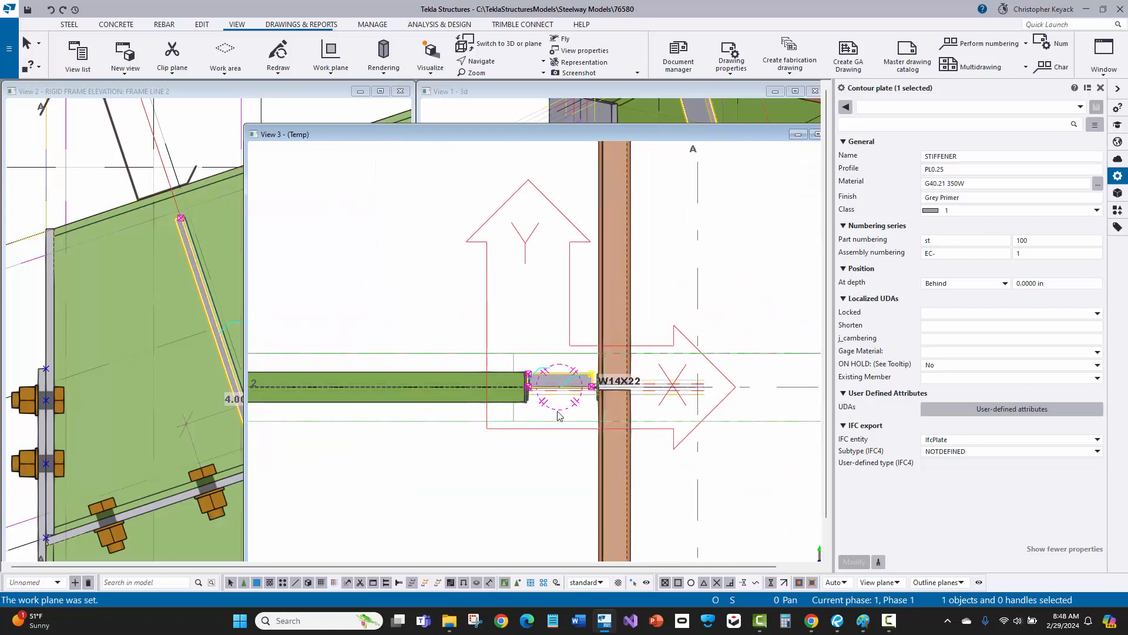
Mirror-copy the stiffener to the opposite side of the rafter web, using the web centreline as the mirroring line.
scroll(567, 412, "up", 6)
right_click(464, 257)
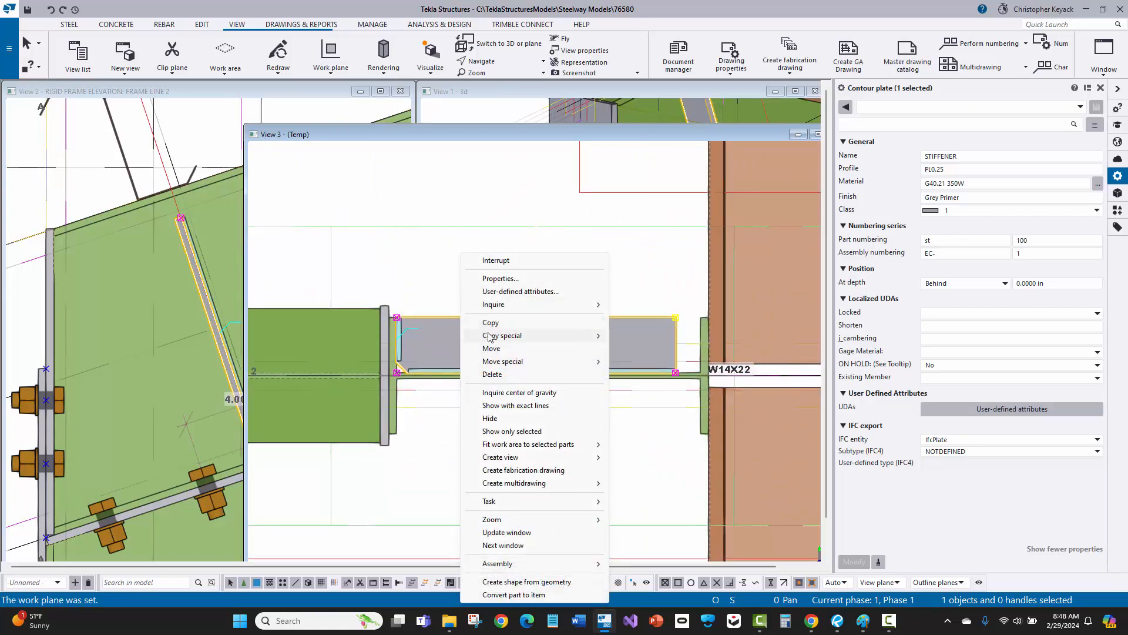
mouse_move(493, 336)
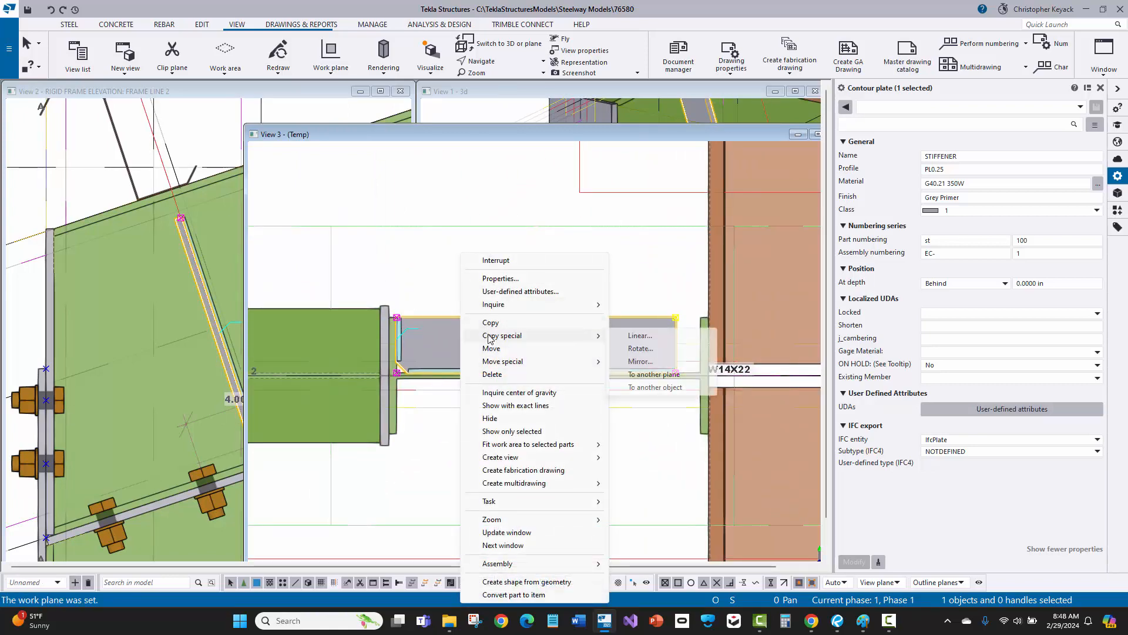
left_click(641, 360)
scroll(383, 376, "up", 3)
left_click(391, 365)
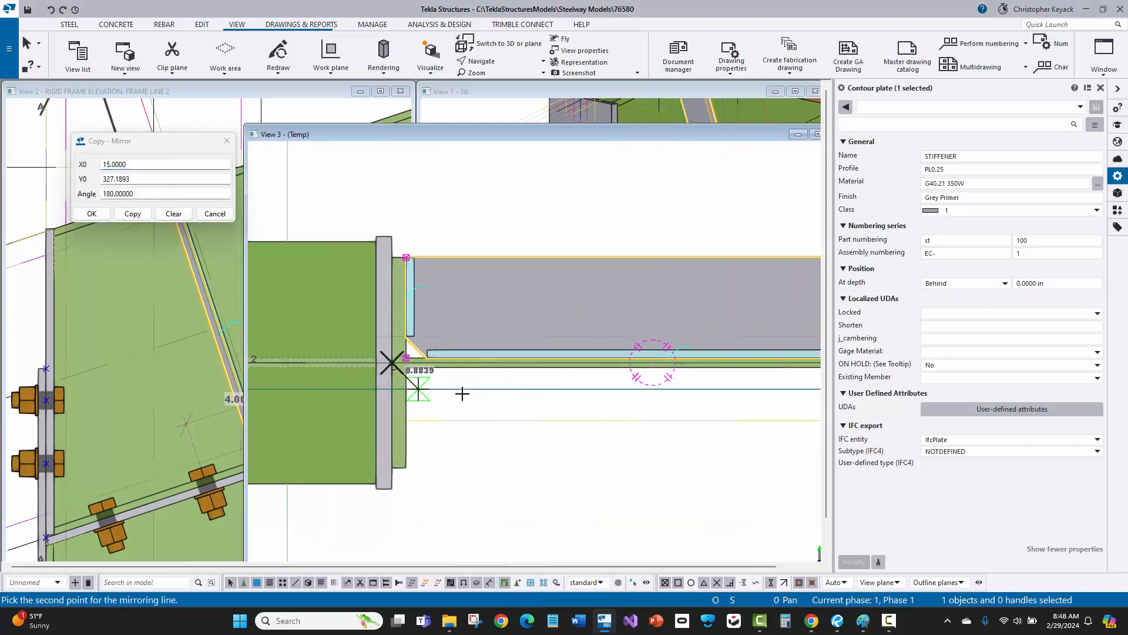
middle_click_drag(765, 403, 523, 378)
scroll(725, 344, "up", 3)
left_click(724, 347)
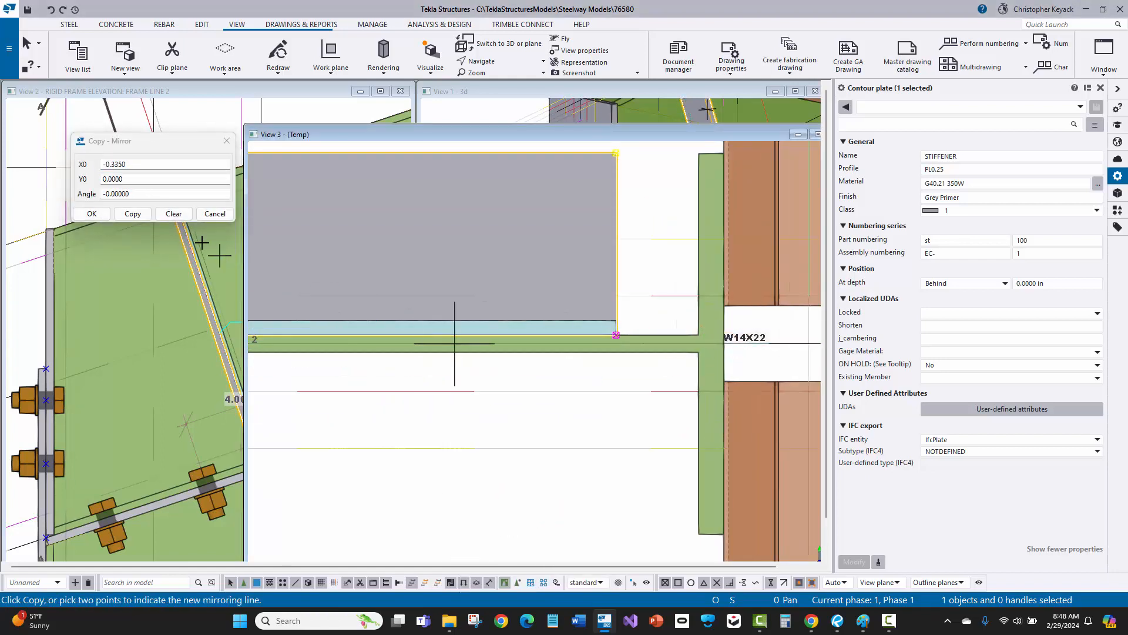
left_click(130, 214)
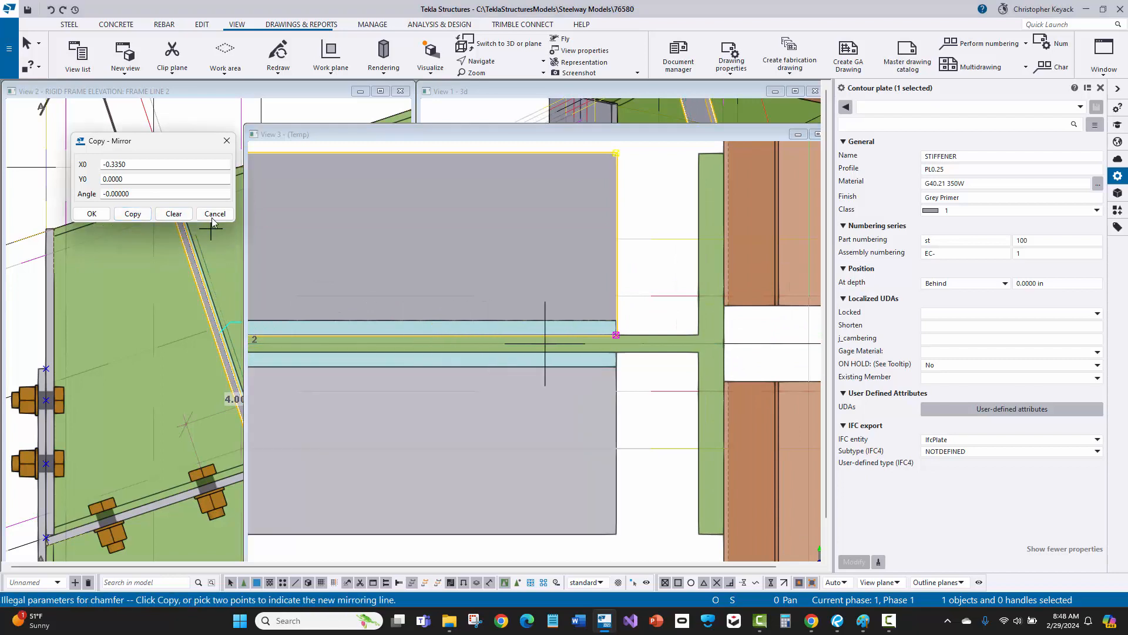
right_click(444, 242)
left_click(468, 251)
Clear the selection and close the temporary section view.
scroll(469, 317, "down", 6)
middle_click_drag(294, 456, 510, 468)
scroll(509, 468, "down", 1)
left_click(509, 468)
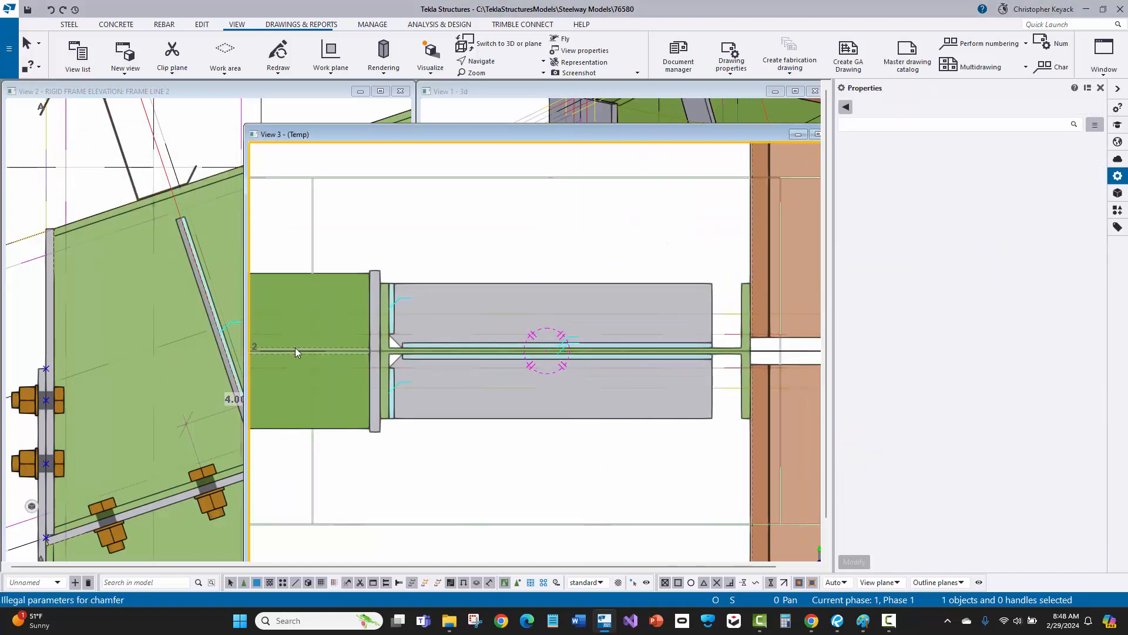
left_click_drag(689, 135, 595, 135)
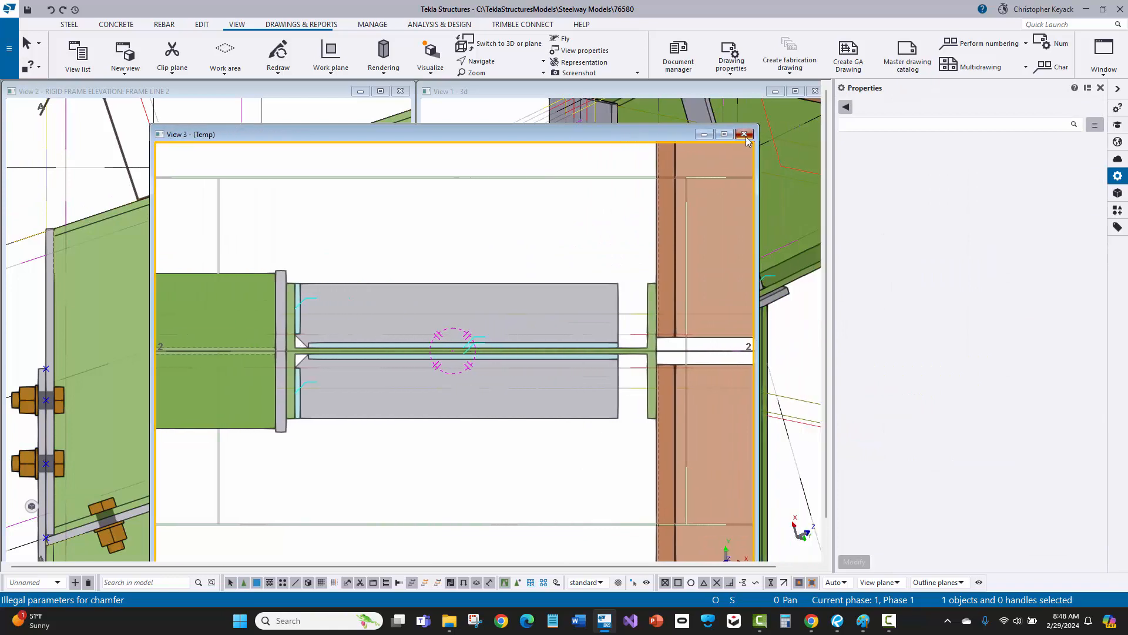
left_click(745, 134)
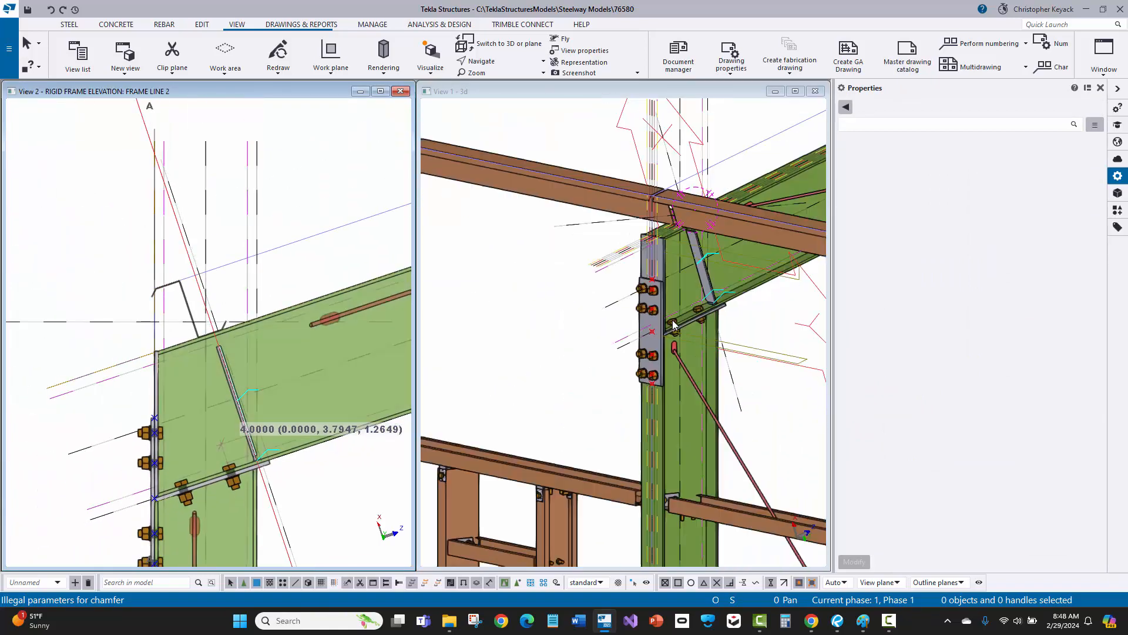
Set the work plane back to the model origin.
scroll(674, 325, "down", 1)
middle_click_drag(674, 325, 595, 380)
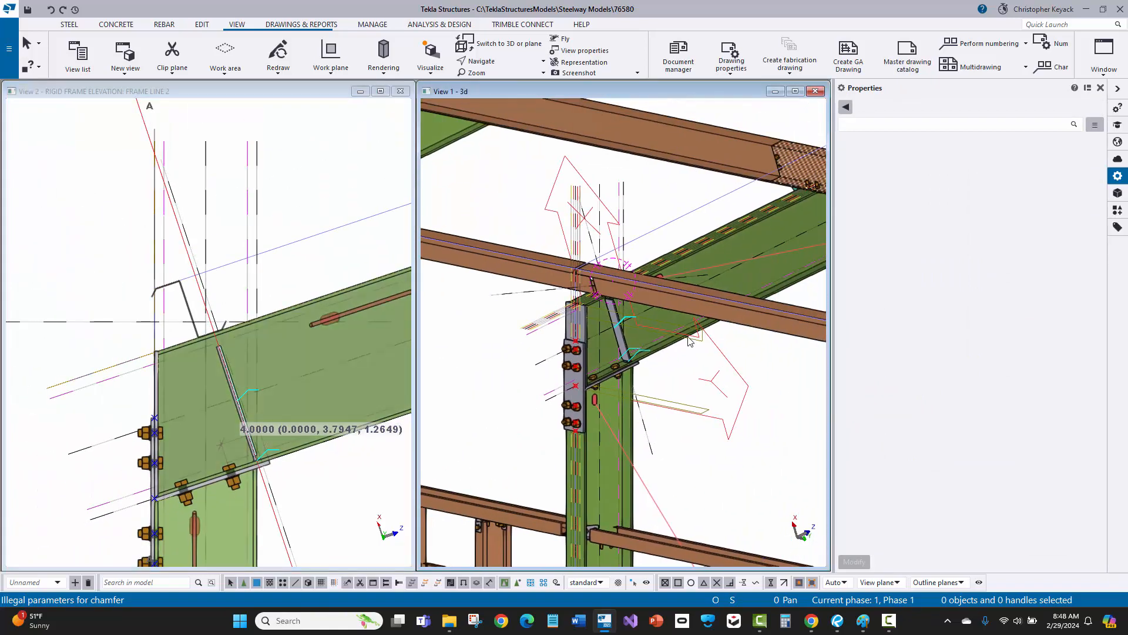
left_click(57, 583)
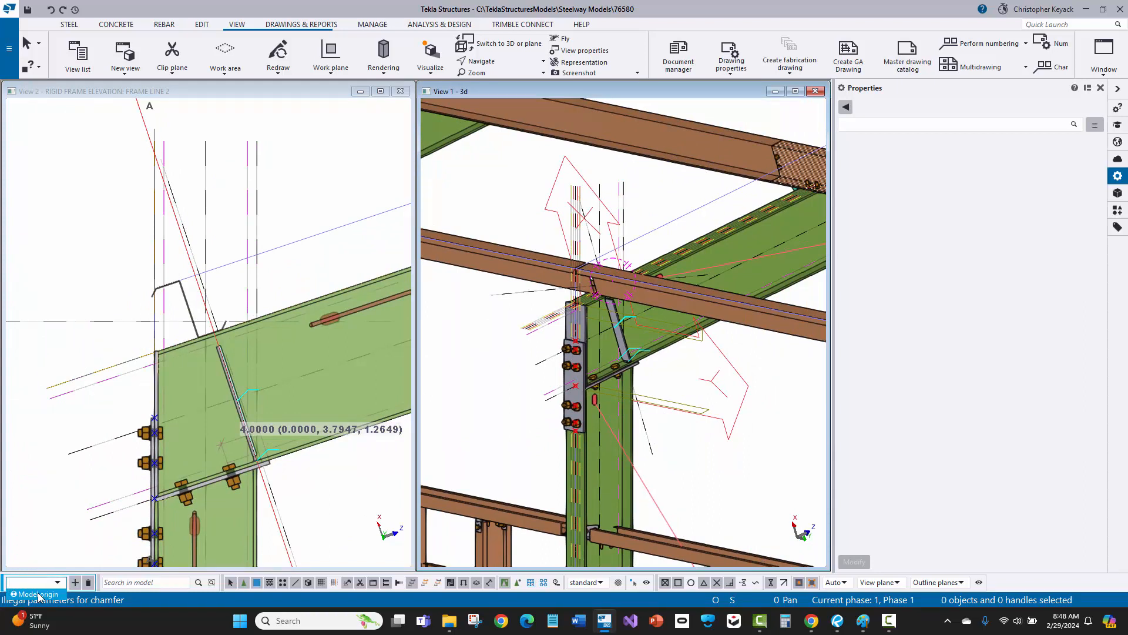
left_click(39, 594)
left_click(66, 227)
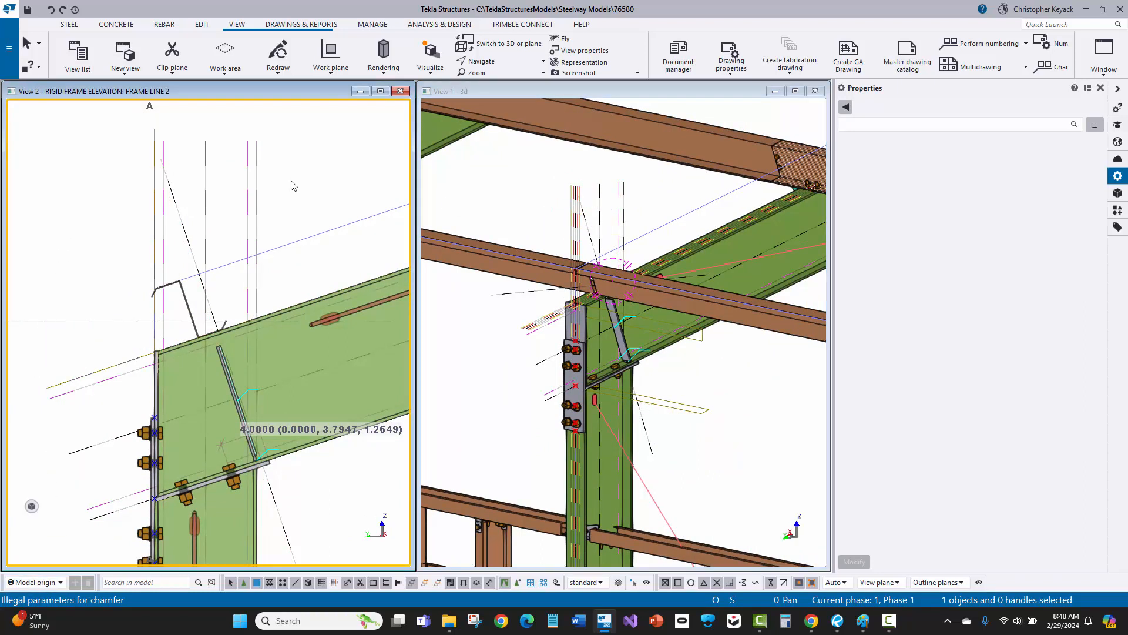
Close the frame line 2 elevation view and maximize the 3D view.
scroll(297, 235, "up", 3)
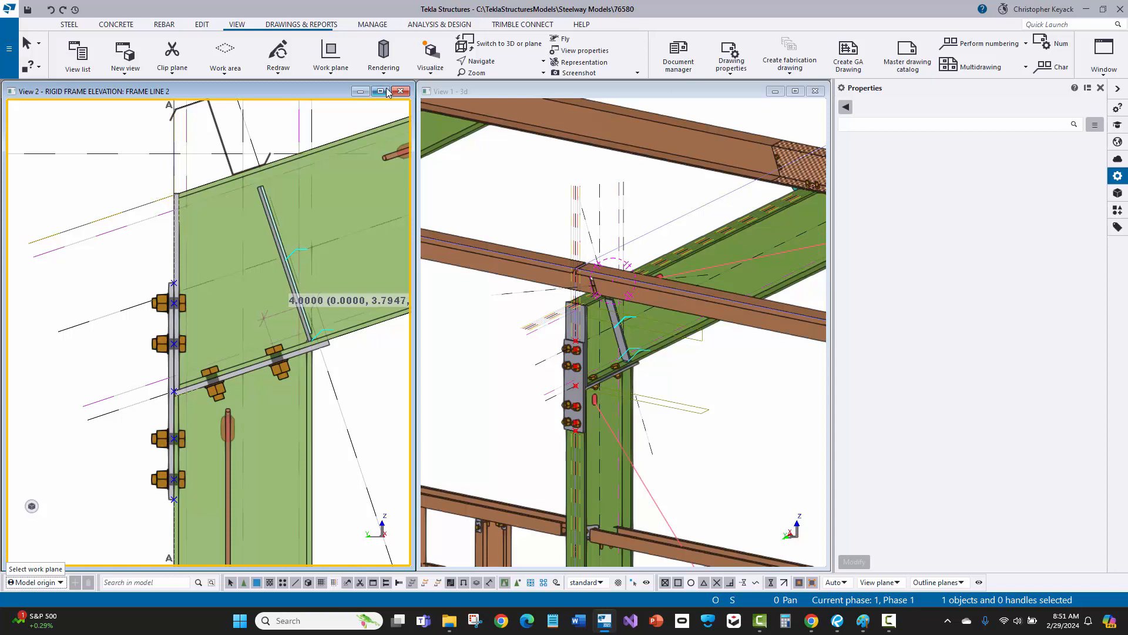
left_click(400, 90)
double_click(468, 91)
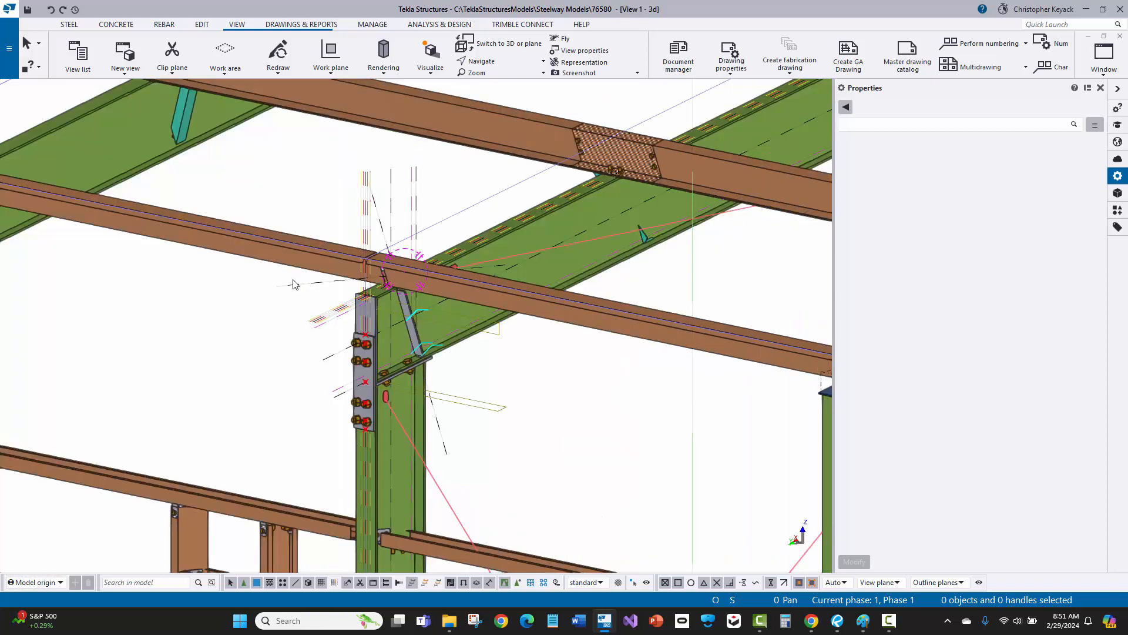
Hide the 06Z16 purlins that cover the frame line 2 haunch on both sides of the frame.
scroll(411, 366, "up", 5)
middle_click_drag(351, 386, 165, 410, "ctrl")
scroll(164, 398, "down", 6)
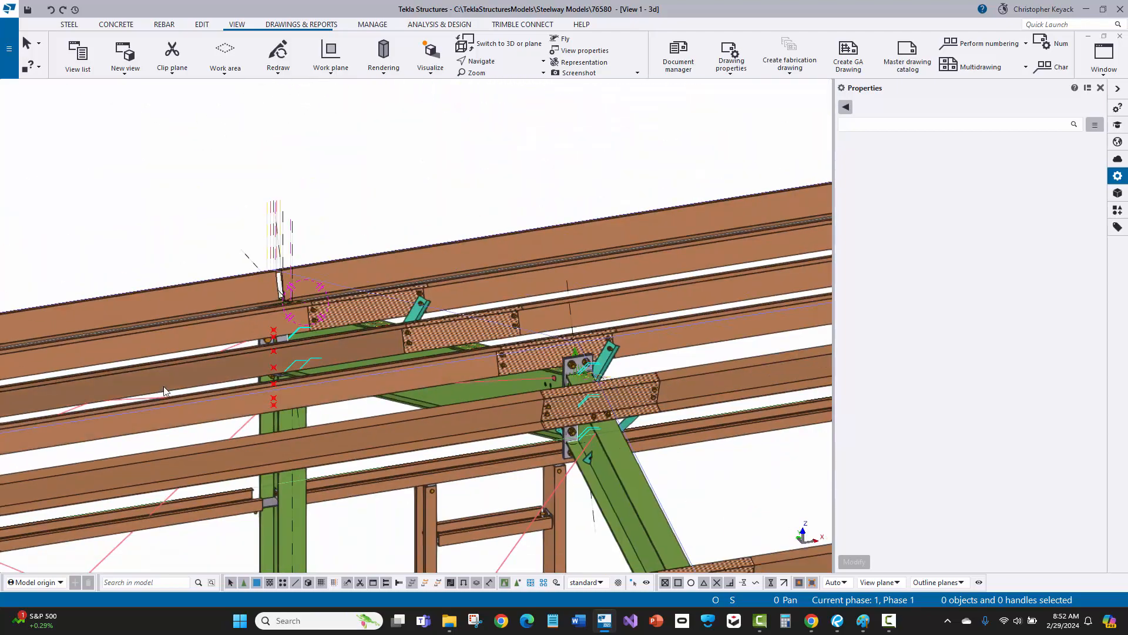
left_click_drag(198, 375, 197, 375)
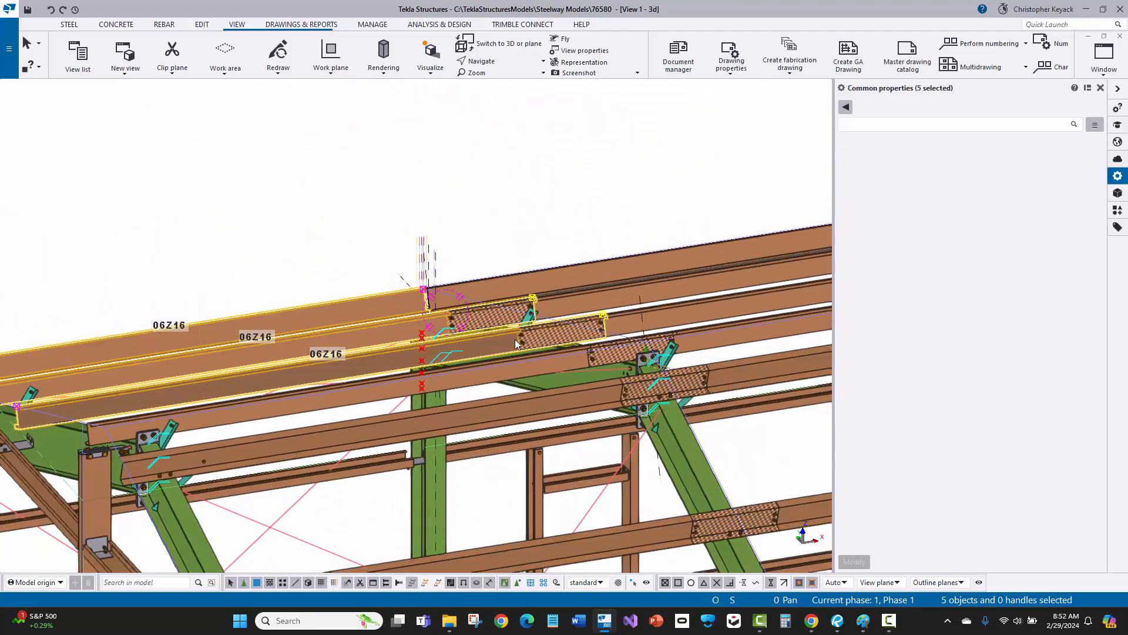
middle_click_drag(728, 263, 641, 282)
left_click_drag(700, 213, 644, 319)
right_click(645, 319)
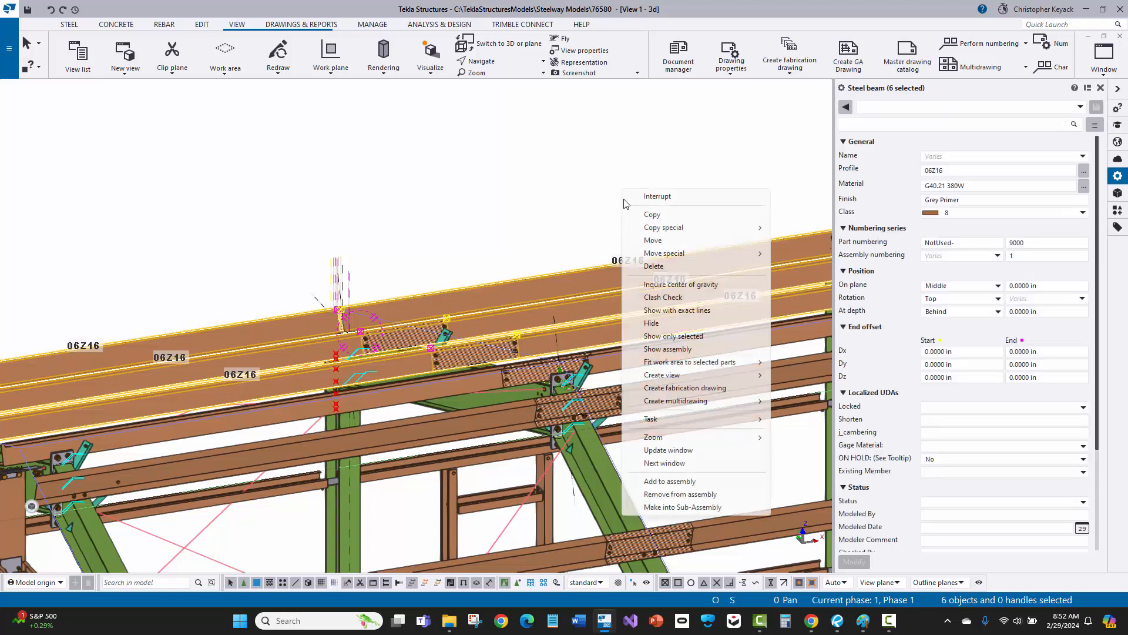
left_click(666, 322)
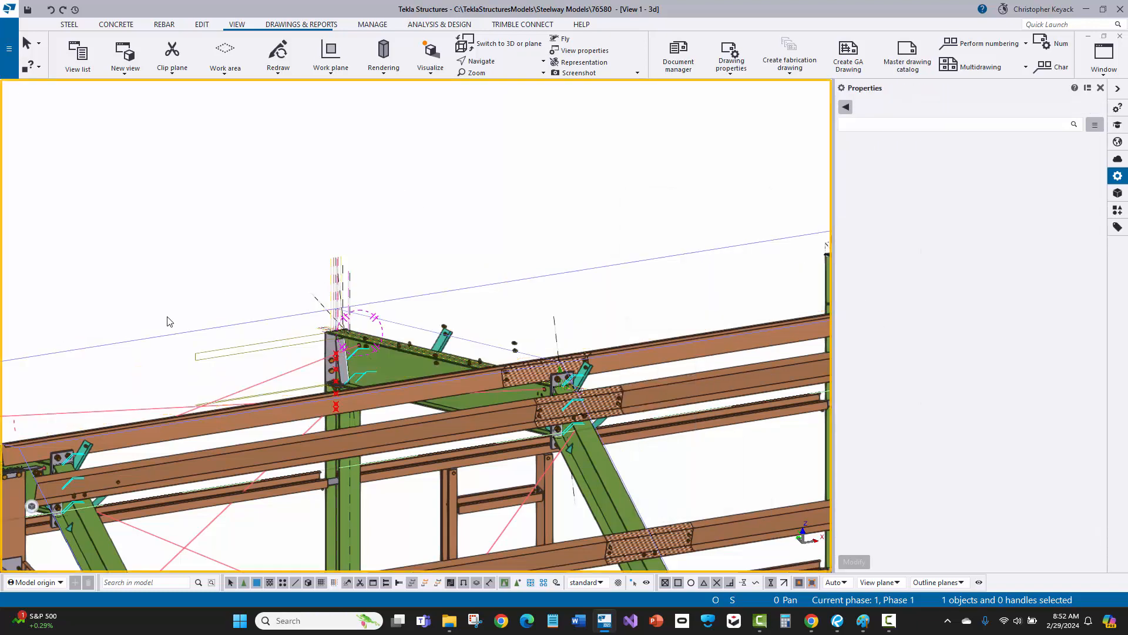
Select the plates and bolts at the frame line 2 haunch and fit the work area to the selected parts.
scroll(303, 355, "up", 4)
left_click_drag(270, 180, 403, 423)
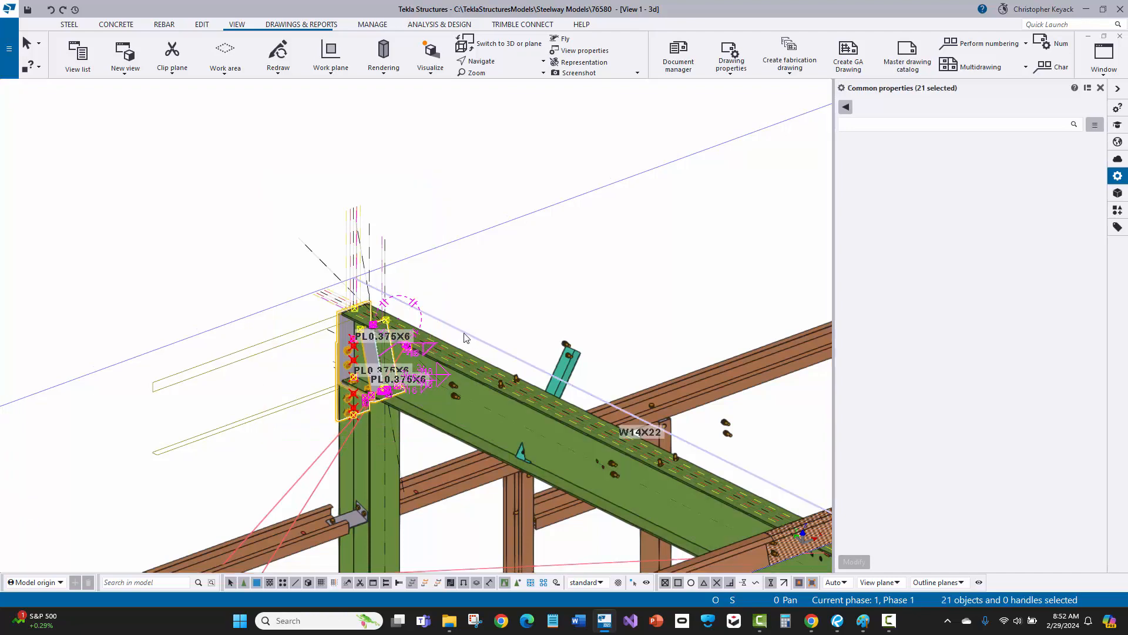
right_click(454, 264)
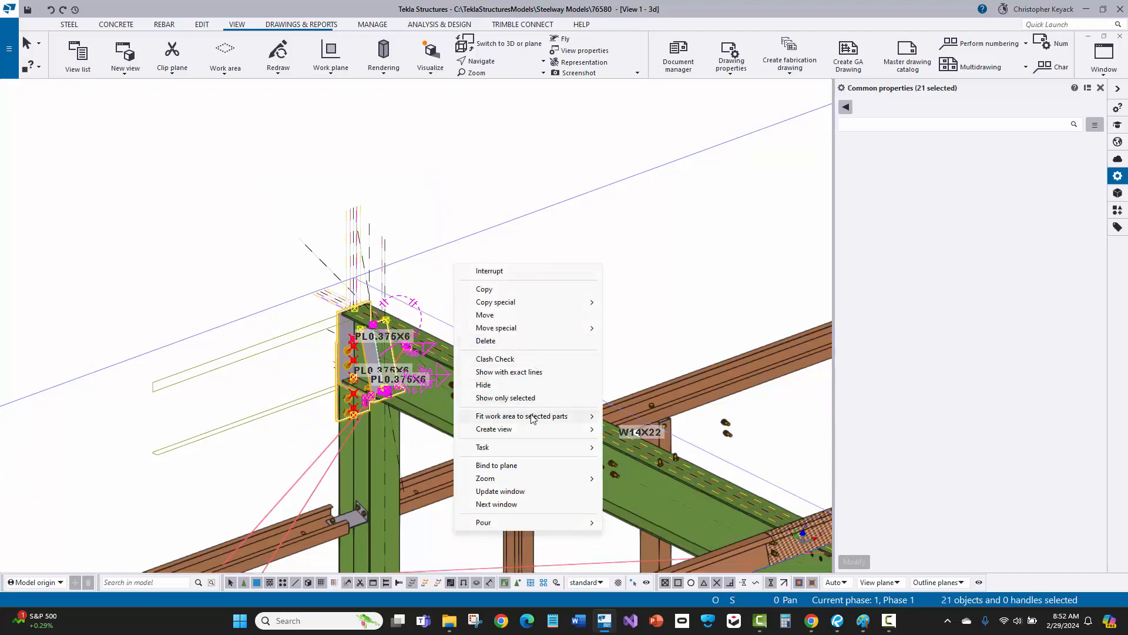
mouse_move(531, 418)
left_click(647, 430)
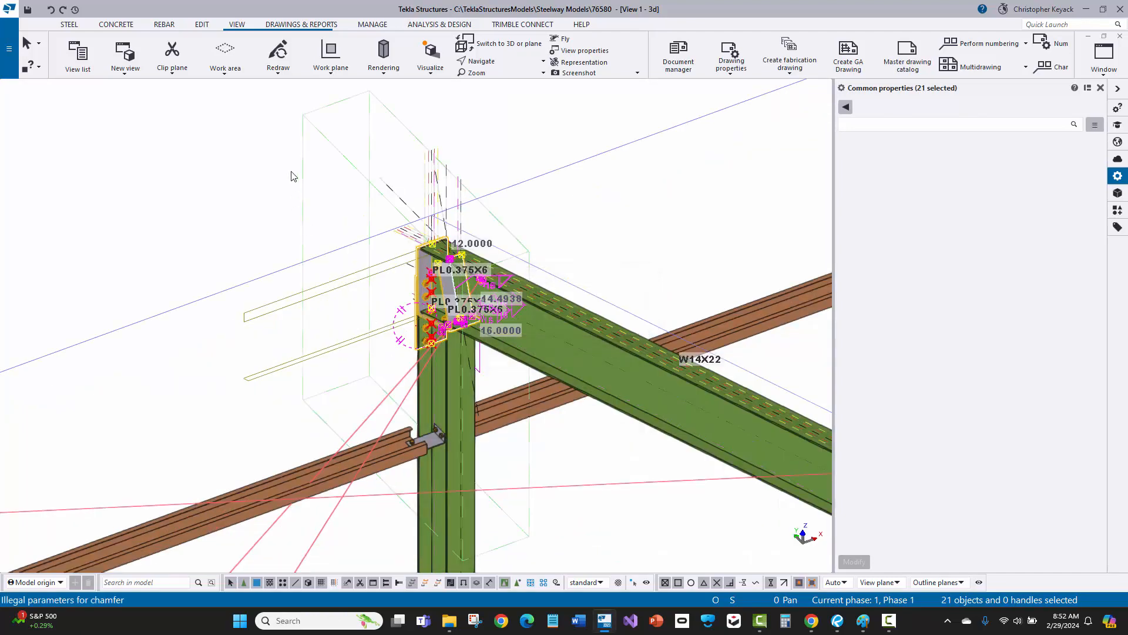
Clear the selection and redraw the view to bring back the hidden purlins.
left_click(206, 320)
right_click(165, 204)
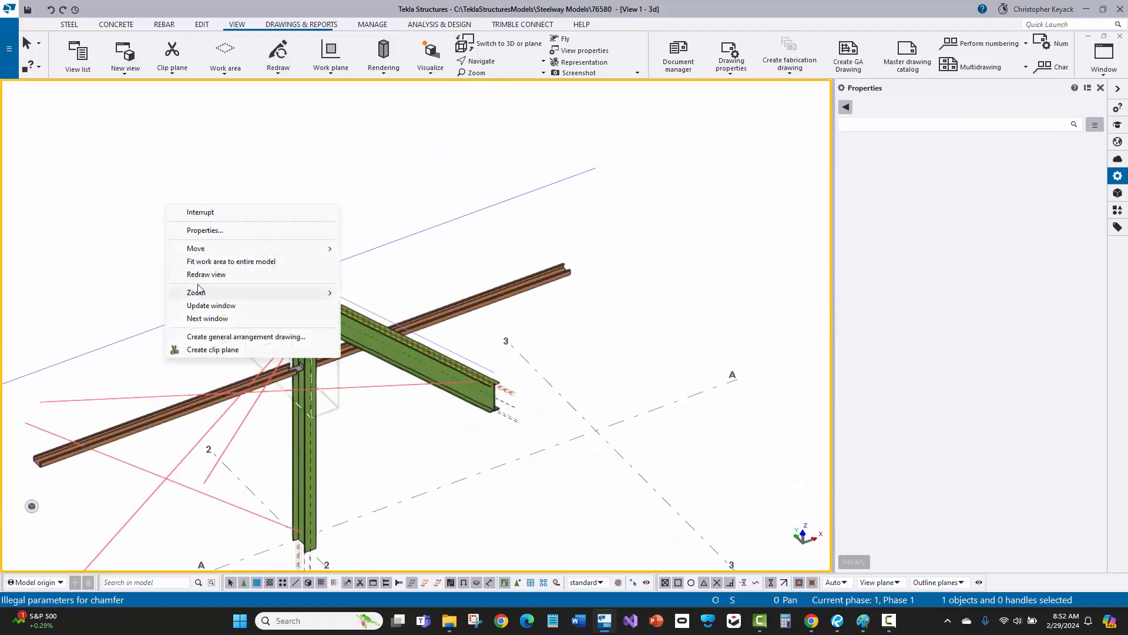
left_click(196, 274)
scroll(151, 299, "up", 3)
scroll(477, 342, "up", 3)
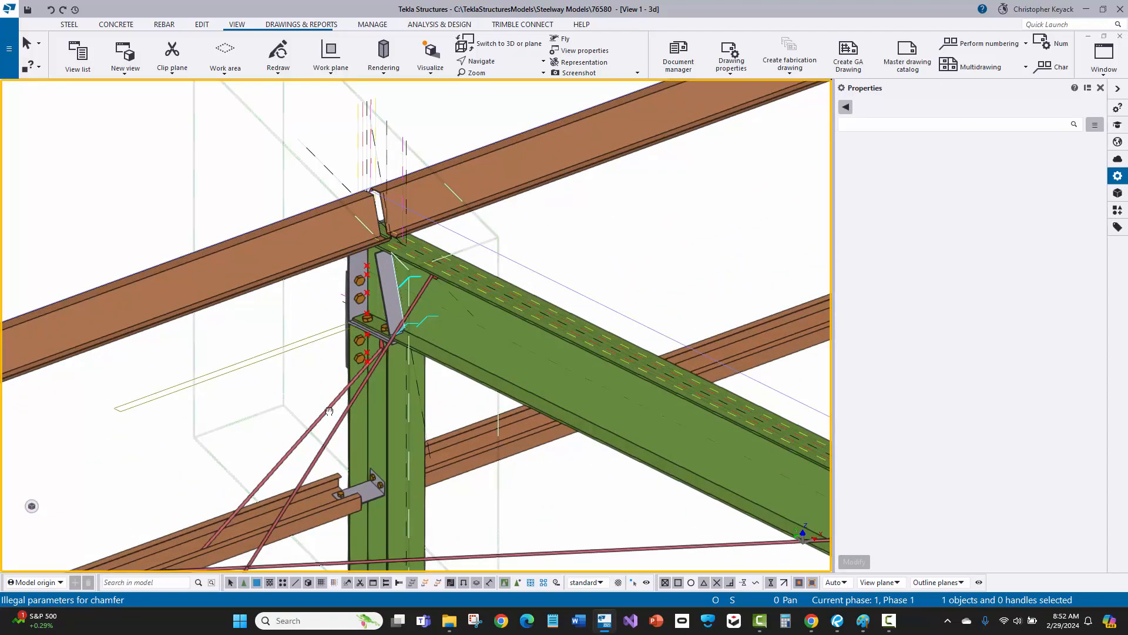
Examine the haunch within the reduced work area and fit the work area to the entire model.
middle_click_drag(320, 365, 326, 408, "ctrl")
scroll(326, 407, "down", 6)
scroll(325, 407, "down", 3)
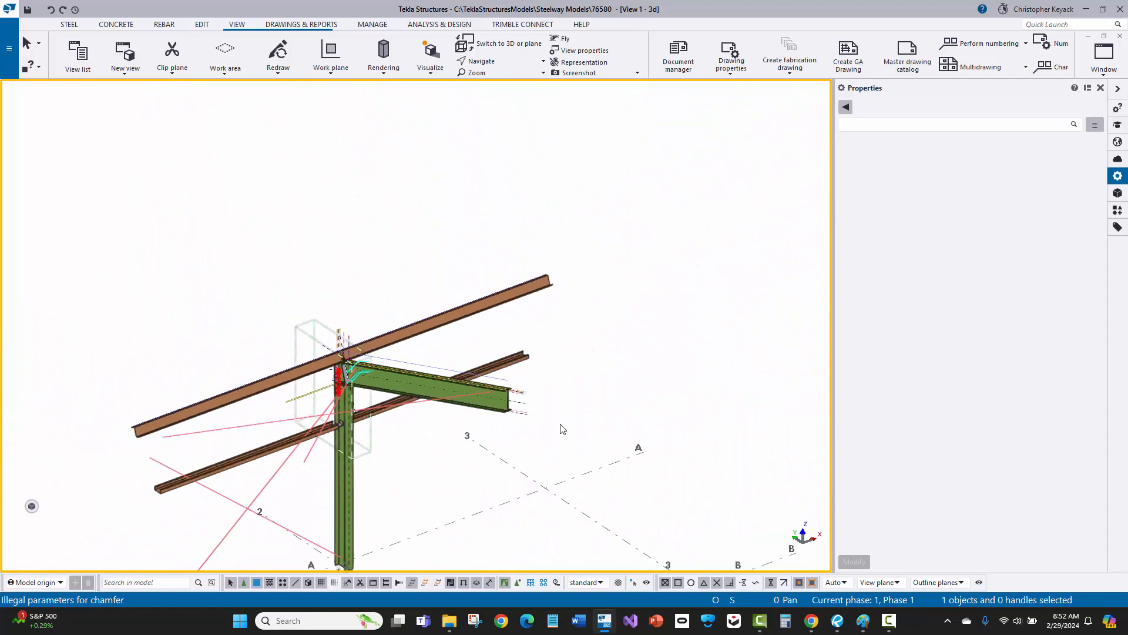
middle_click_drag(559, 424, 546, 392, "ctrl")
scroll(317, 368, "up", 6)
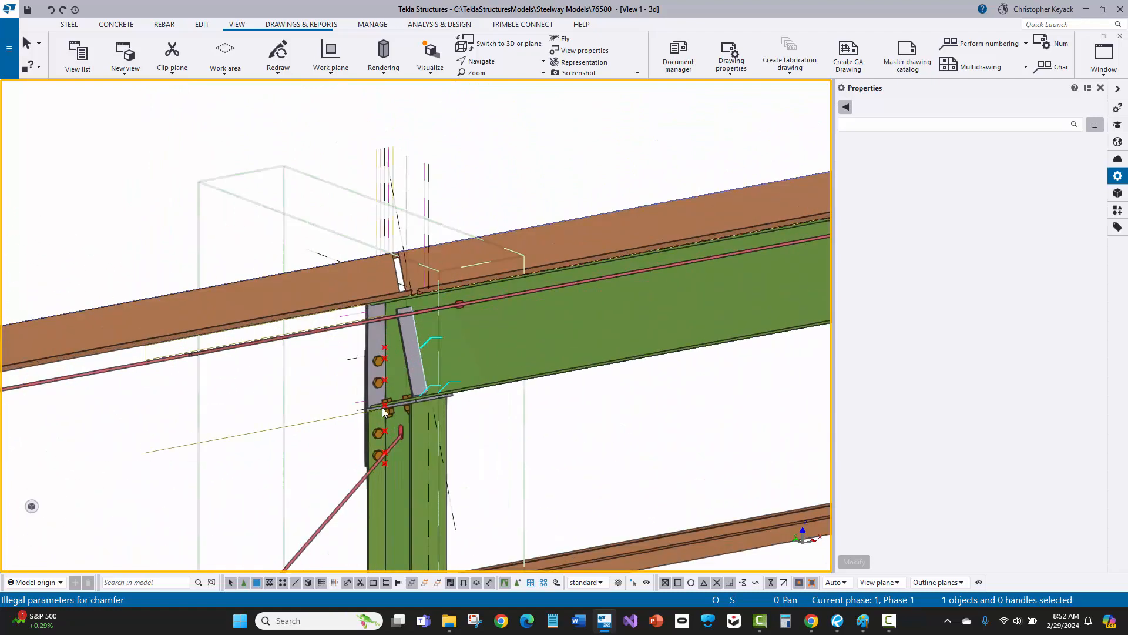
middle_click_drag(359, 400, 386, 442, "ctrl")
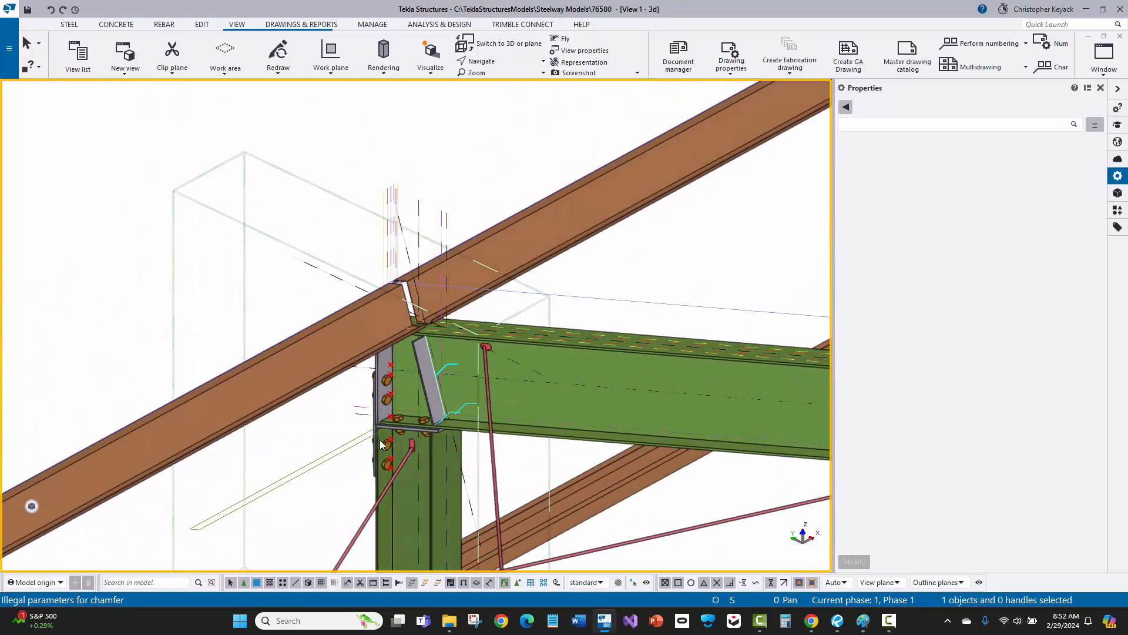
right_click(474, 136)
left_click(547, 186)
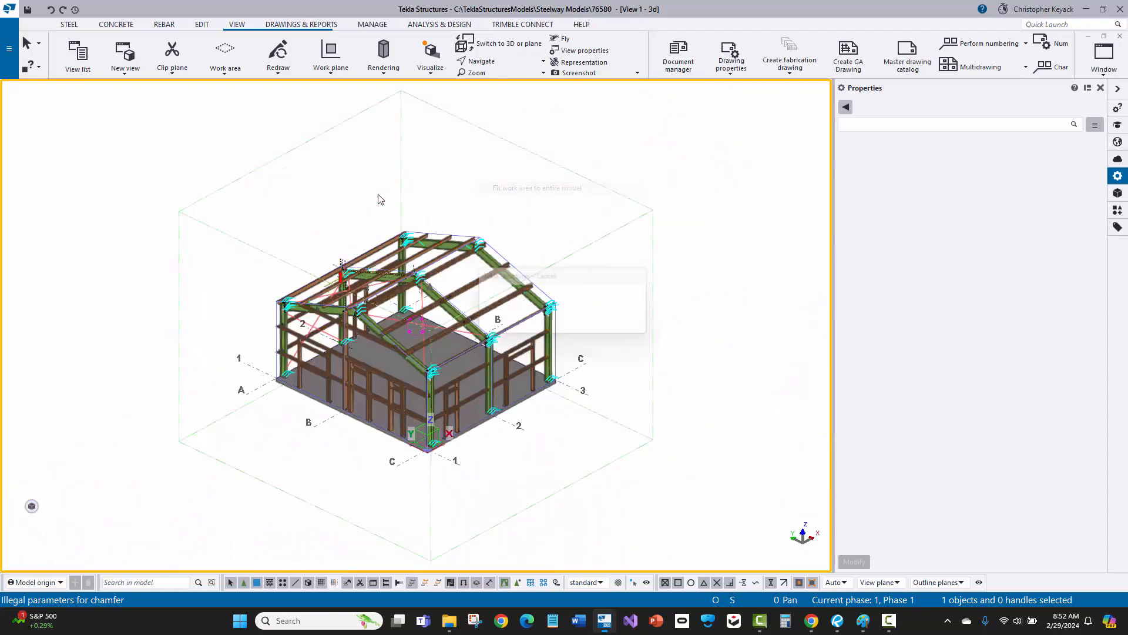
Select the plates and bolts of the frame line 2 haunch connection and create a 3D view from them.
scroll(313, 270, "up", 3)
scroll(313, 271, "up", 5)
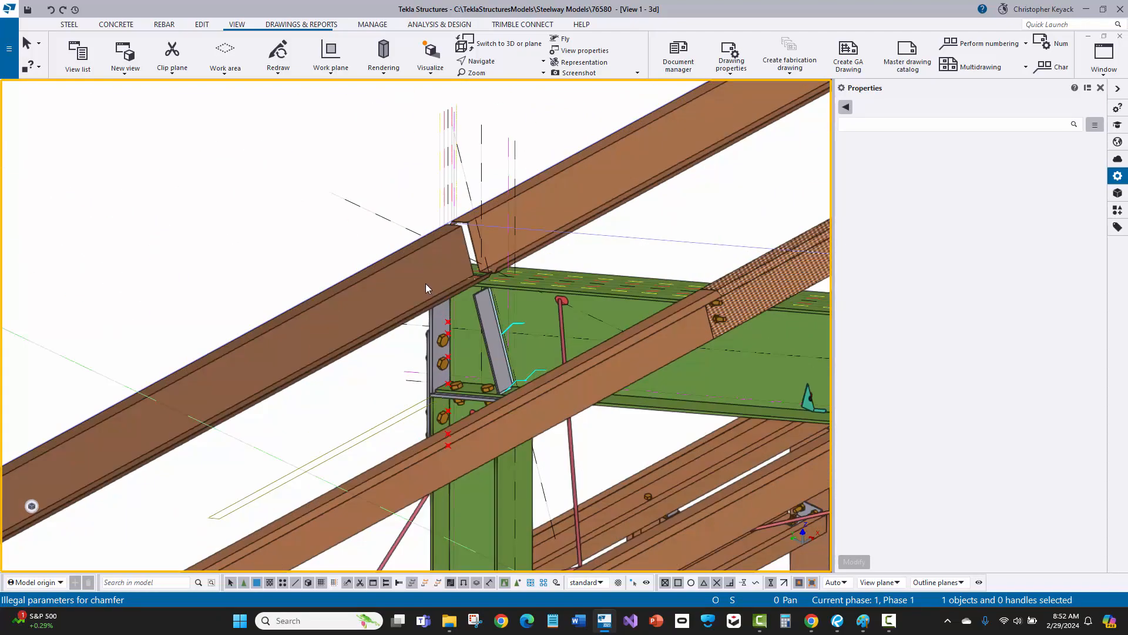
left_click_drag(604, 485, 593, 476)
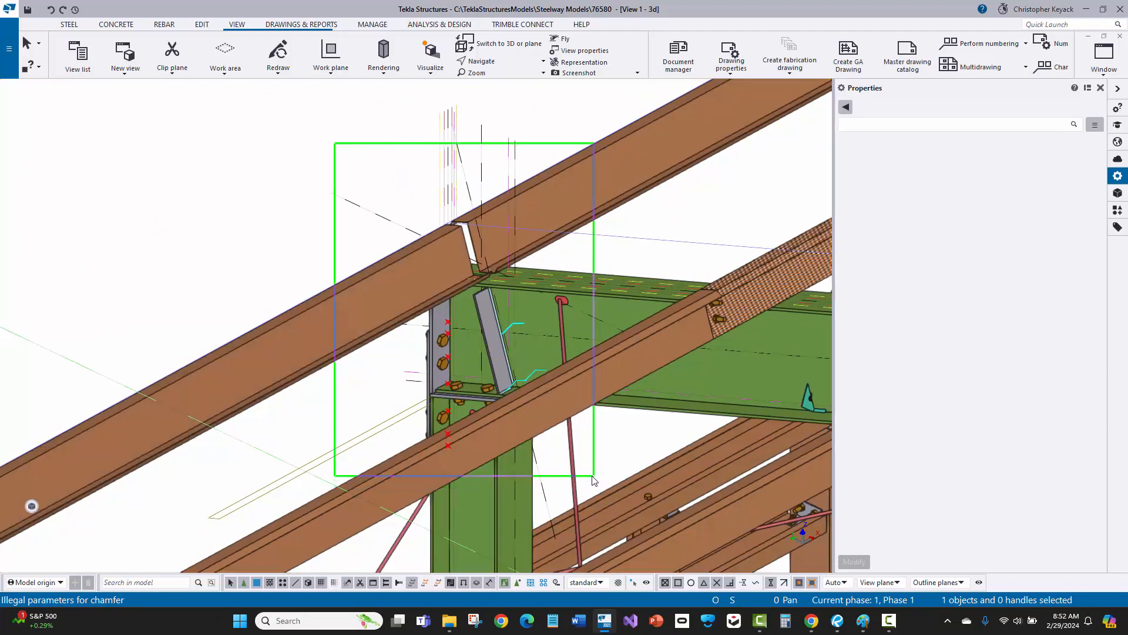
right_click(455, 327)
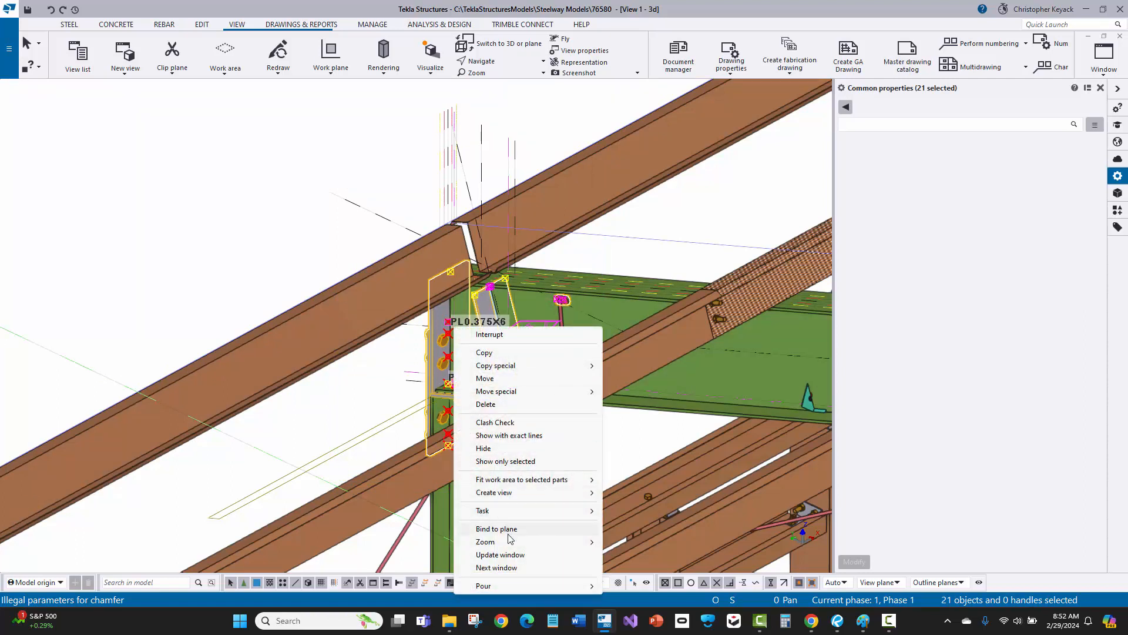
mouse_move(516, 494)
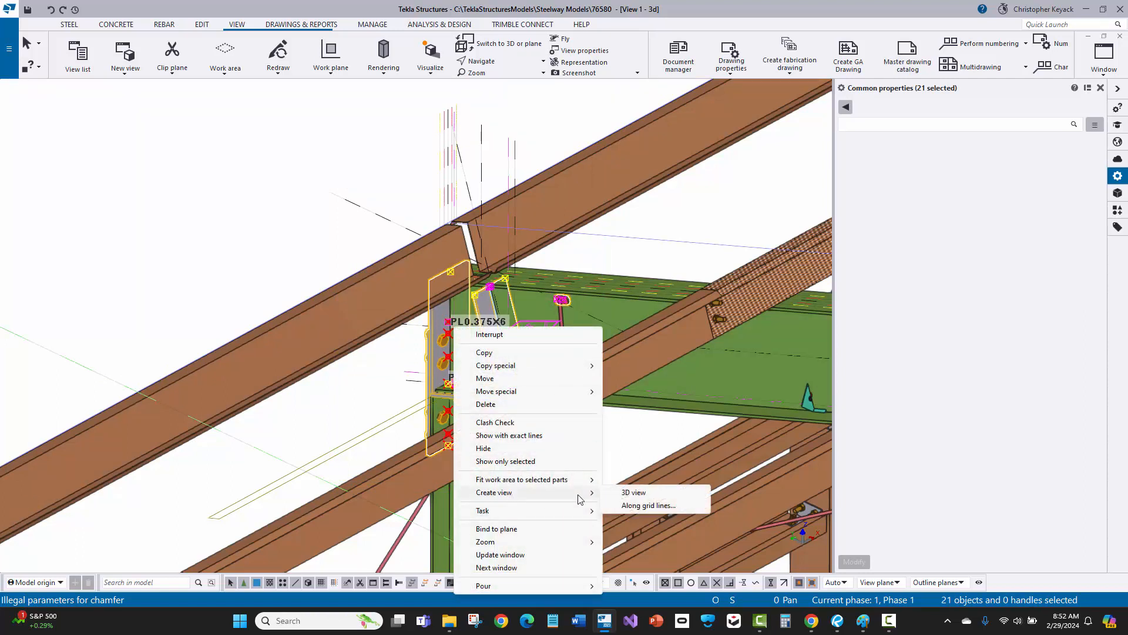
left_click(647, 495)
Display the parts in the new basic view as rendered and orbit to the stiffener side of the haunch.
scroll(335, 259, "up", 3)
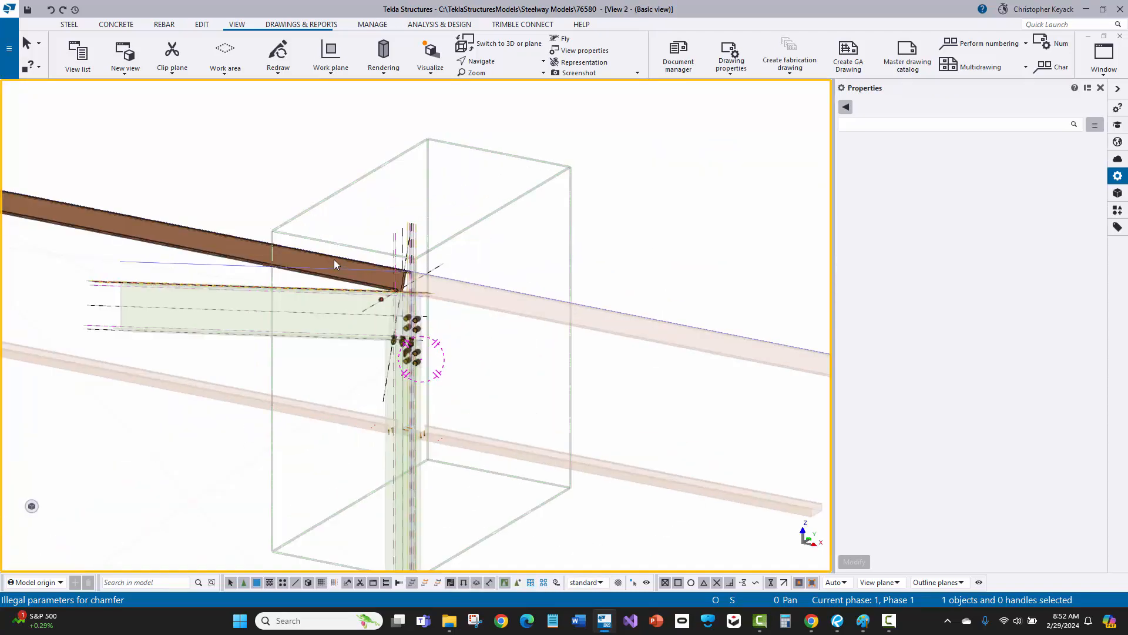
scroll(336, 259, "up", 3)
key("ctrl+4")
scroll(418, 343, "up", 2)
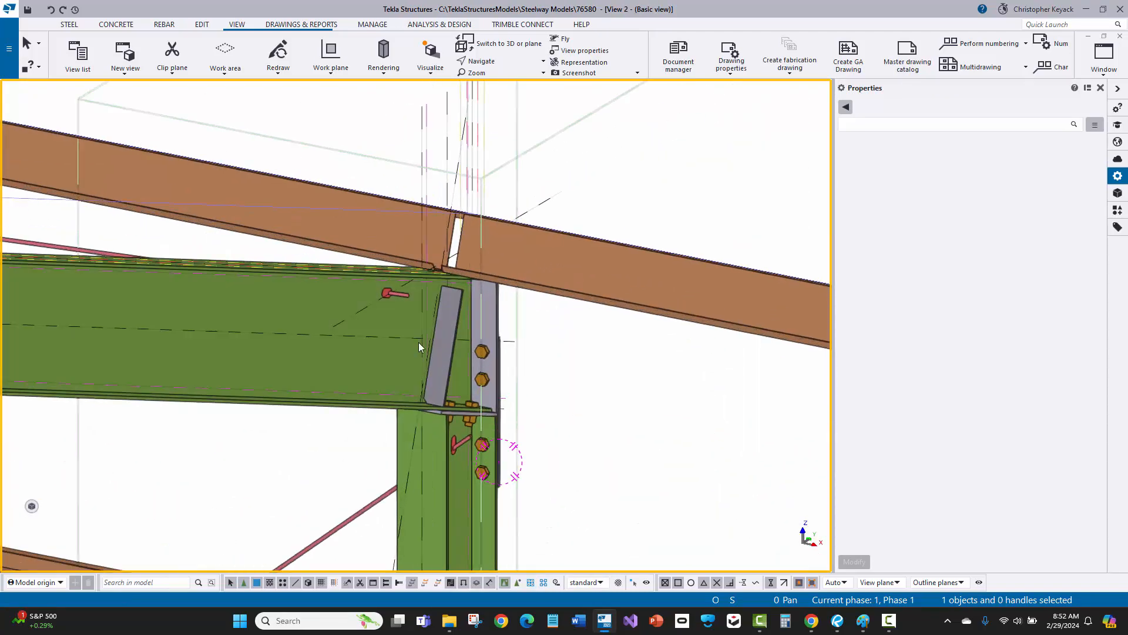
middle_click_drag(323, 344, 366, 357, "ctrl")
Switch to the overall 3D view of the building and return to the basic view of the haunch.
left_click(1103, 56)
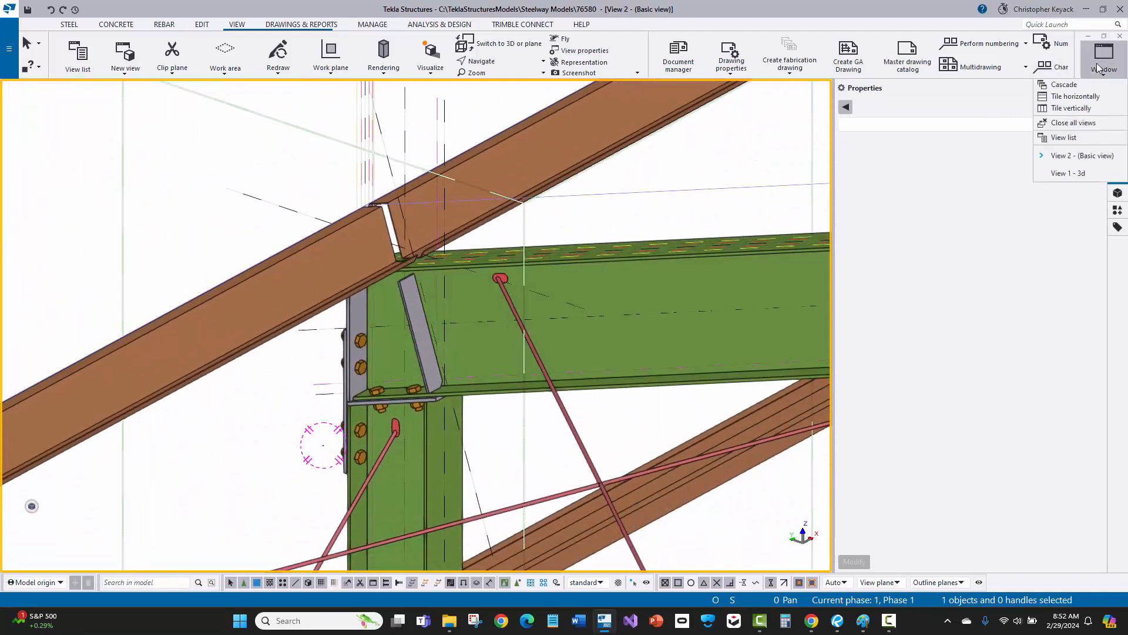
left_click(1068, 174)
scroll(509, 248, "down", 5)
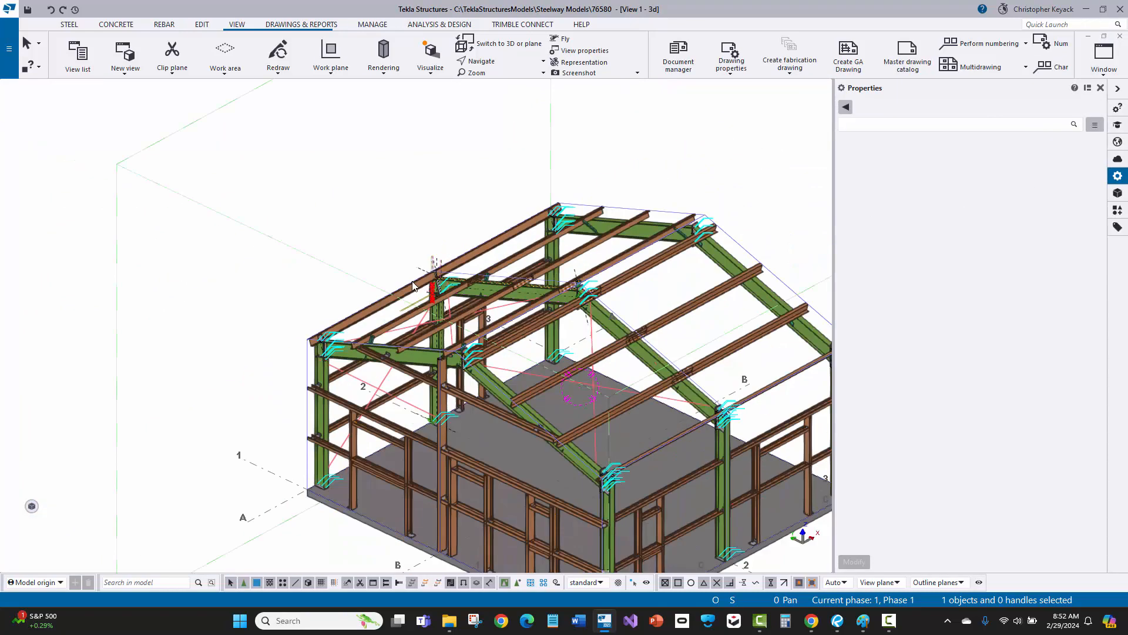
left_click(1104, 56)
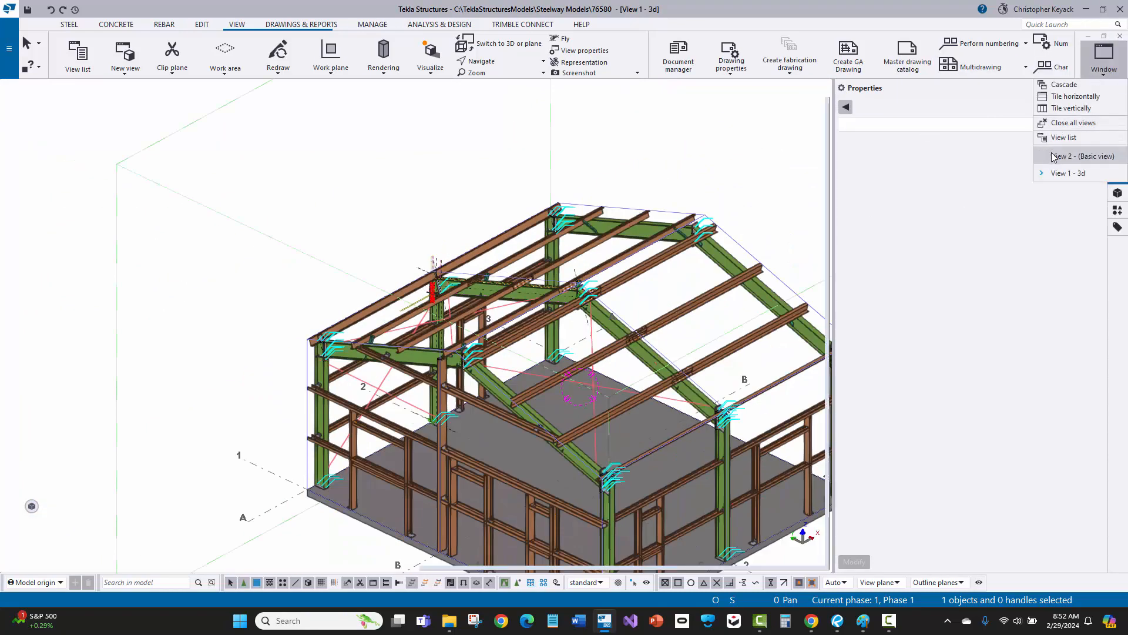
left_click(1068, 154)
Set the view rotation centre at the haunch's cap plate bolts and rotate the view around it.
middle_click_drag(397, 193, 435, 230)
scroll(465, 263, "down", 5)
scroll(420, 297, "up", 1)
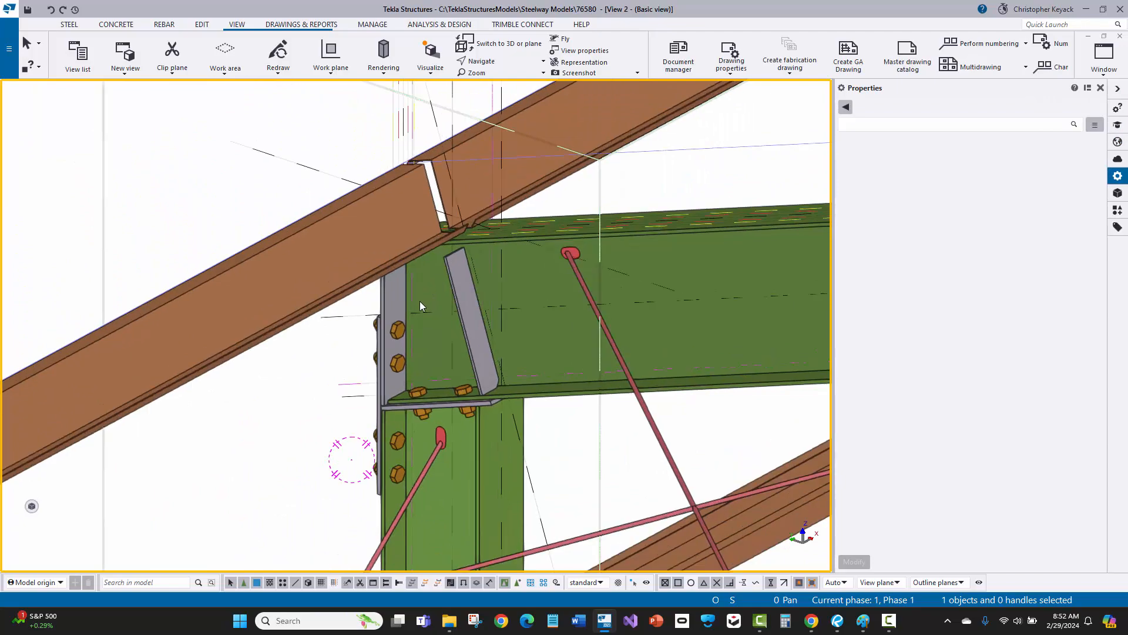
key("v")
left_click(453, 391)
middle_click_drag(453, 390, 310, 378, "ctrl")
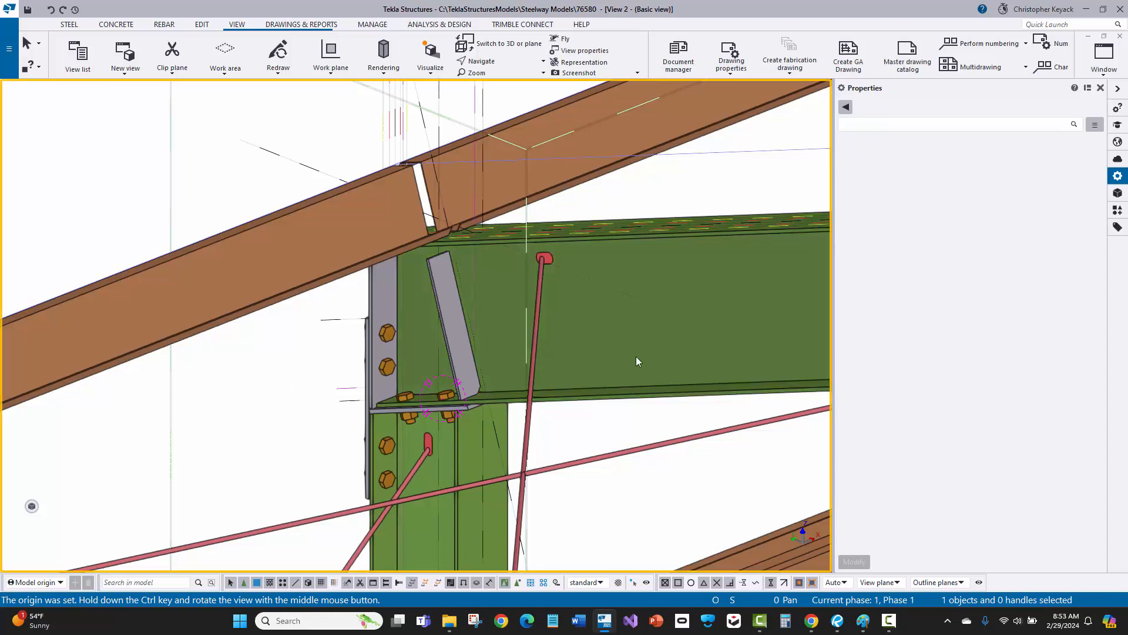
left_click(641, 337)
left_click(273, 425)
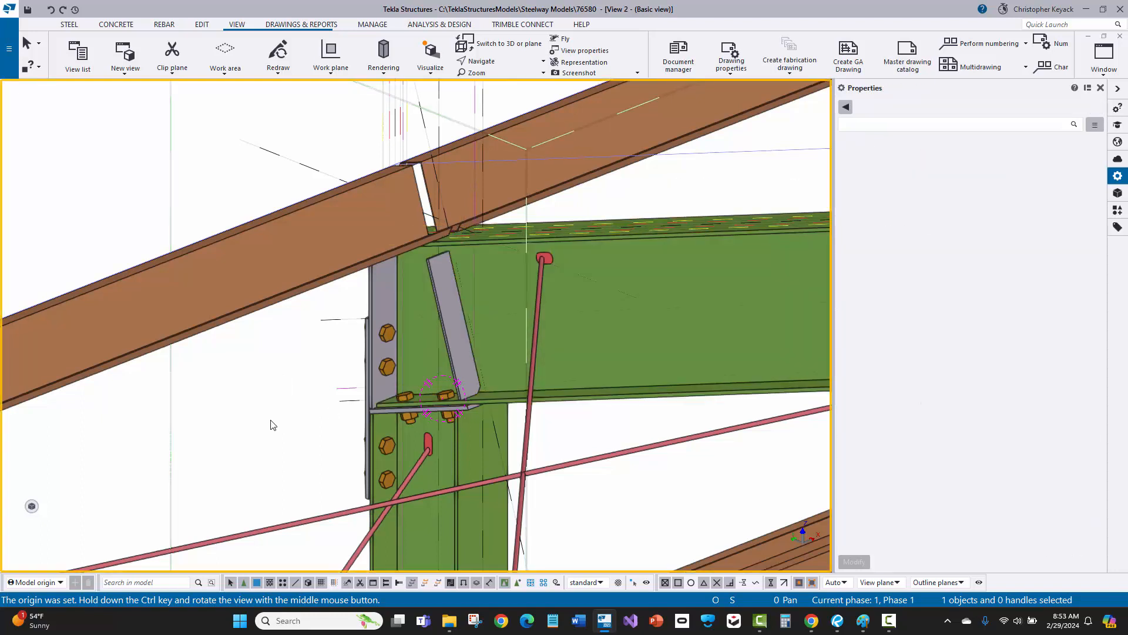
Make all object types visible in the basic view, both in the model and in components.
left_click(33, 506)
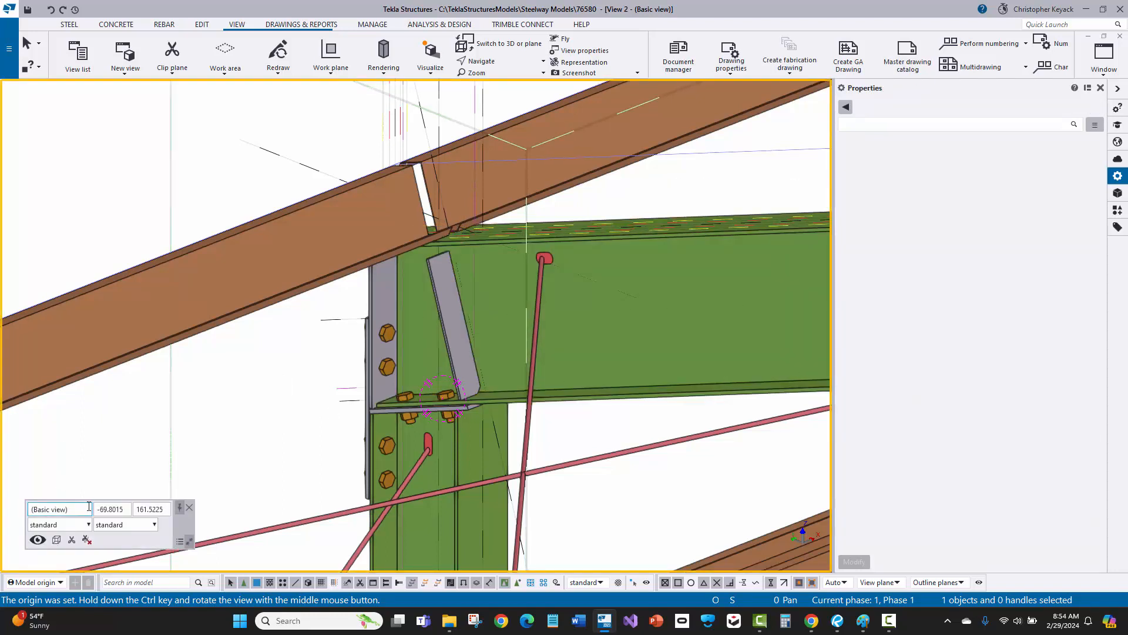
left_click(38, 540)
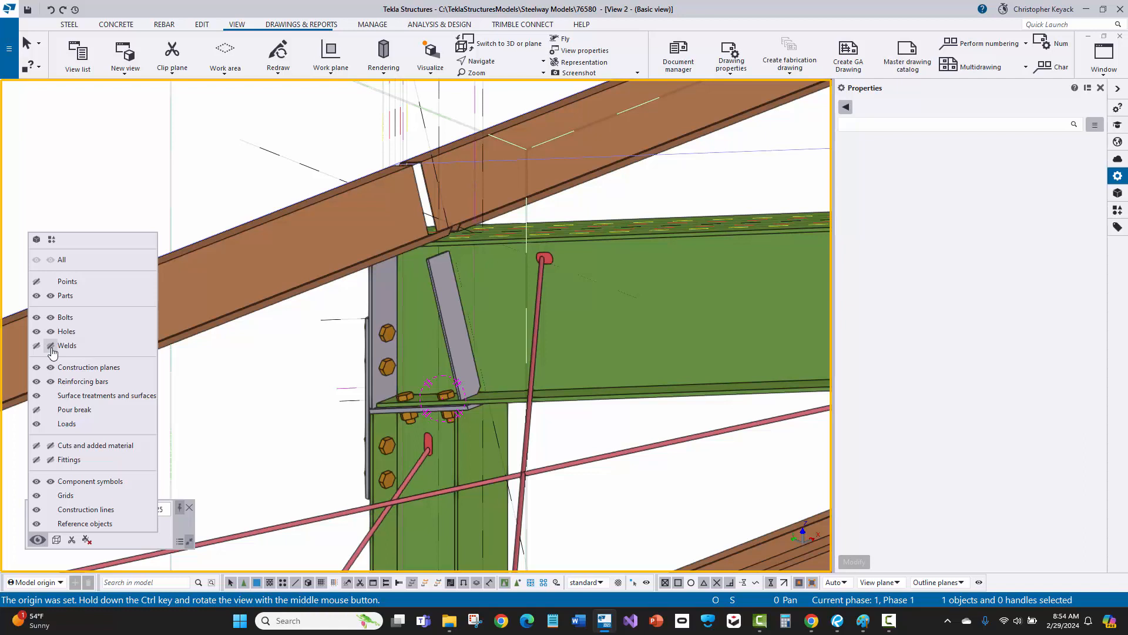
left_click(51, 261)
left_click(36, 261)
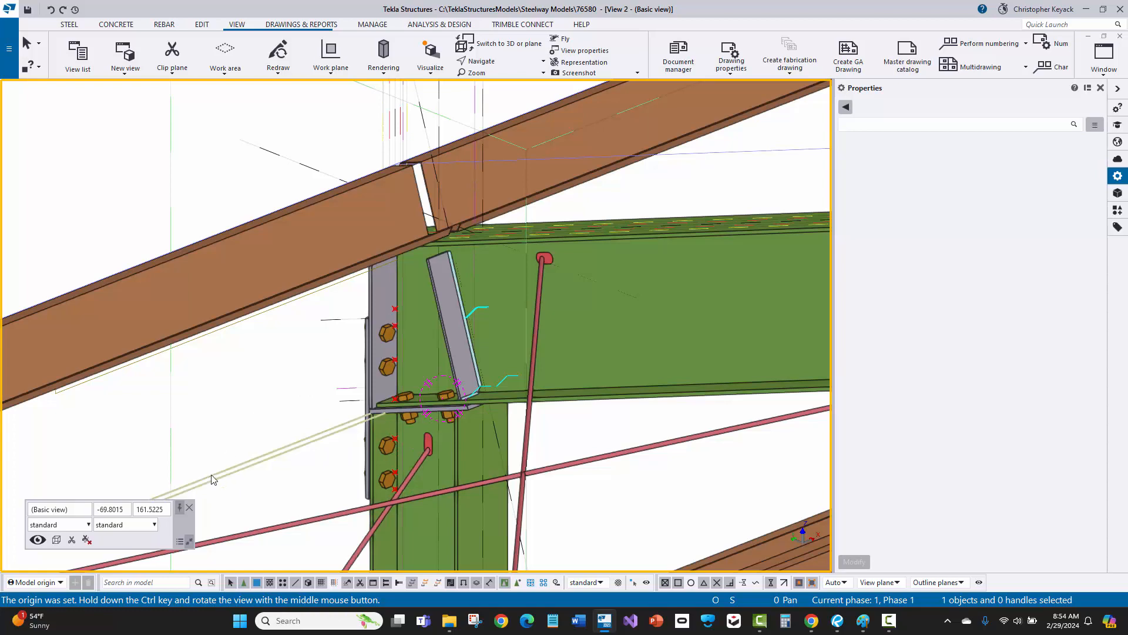
left_click(190, 508)
Toggle and re-enable visibility of all object types in the model and in components, and apply it to the basic view.
double_click(246, 369)
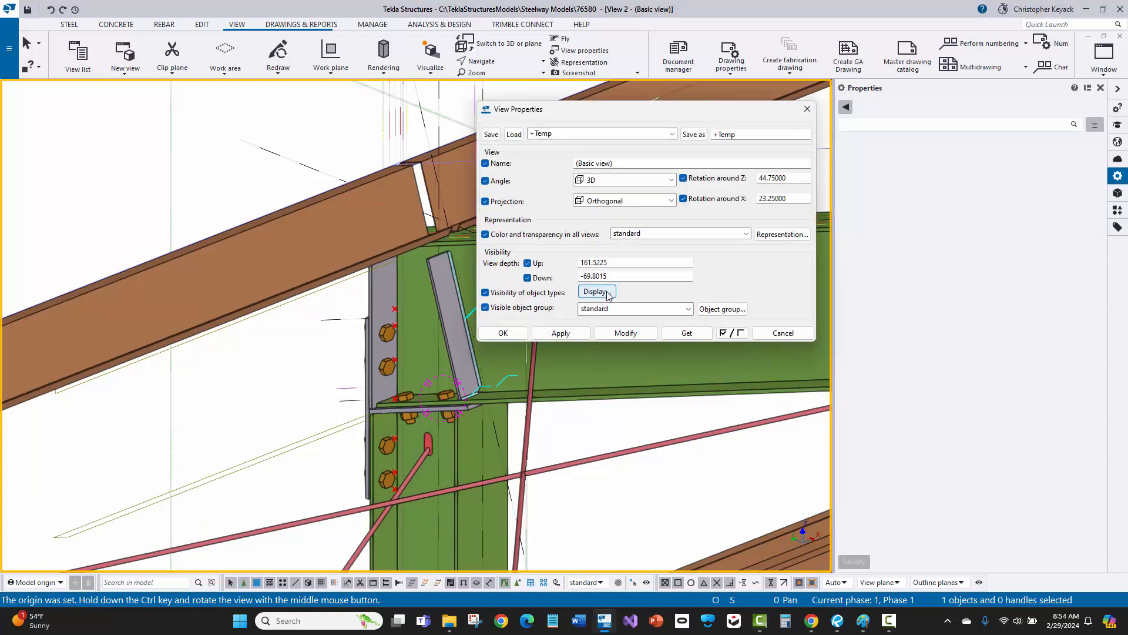
left_click(596, 291)
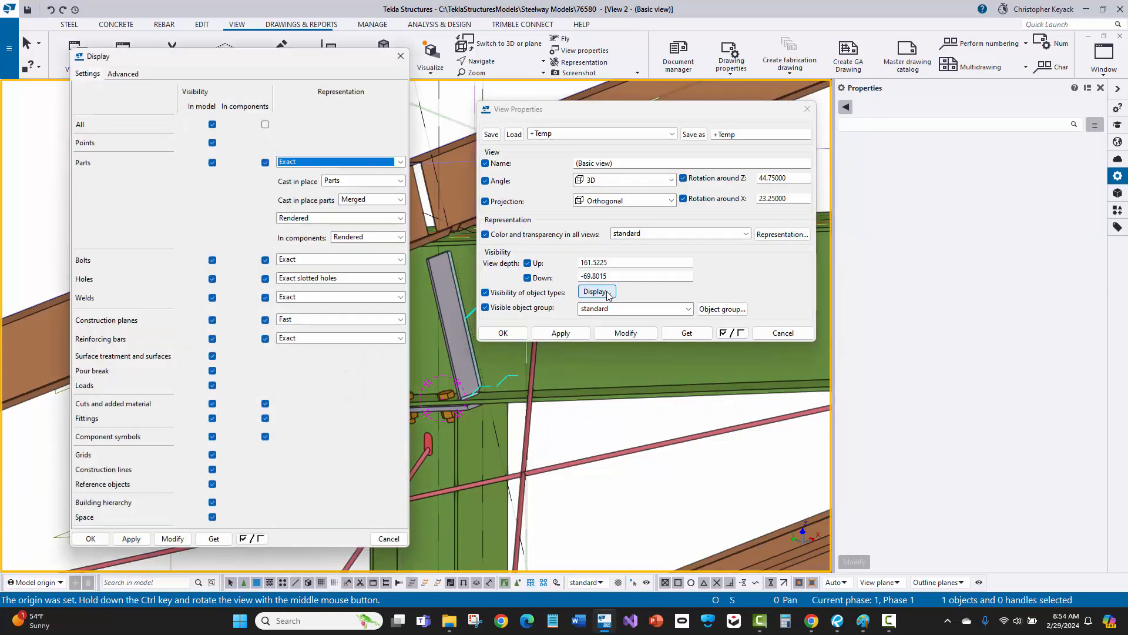
left_click(265, 124)
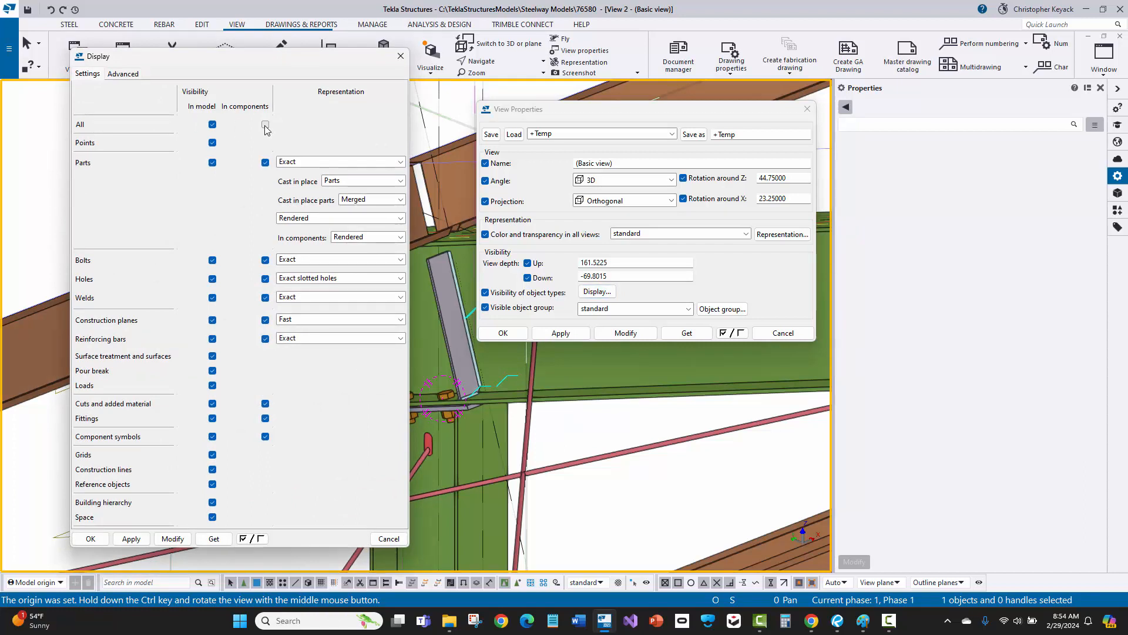
left_click(265, 125)
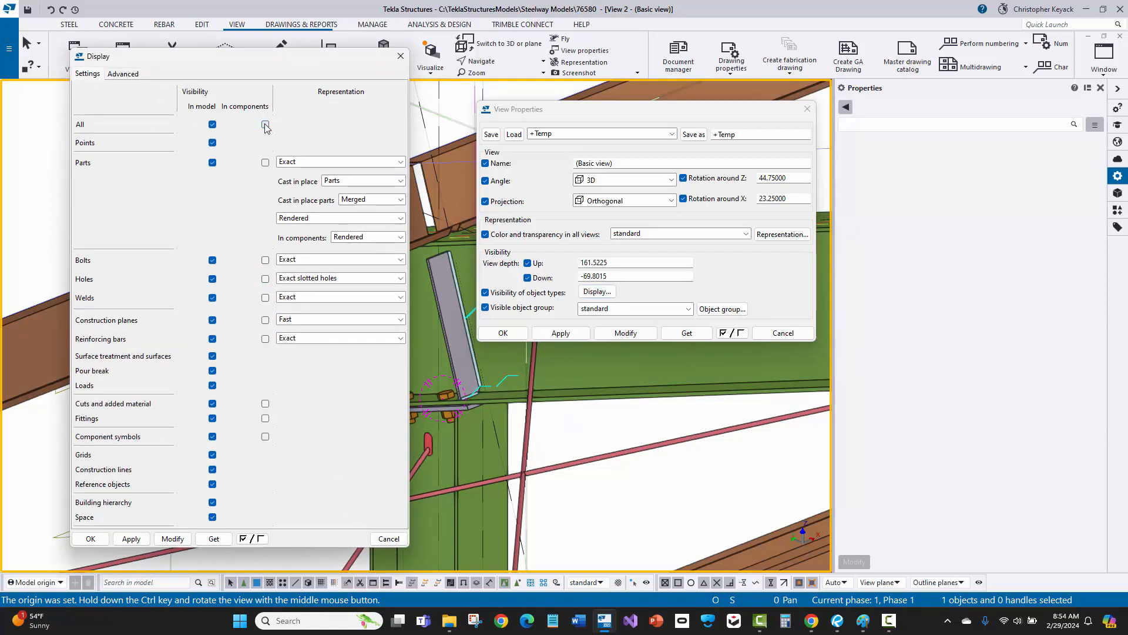
left_click(265, 125)
left_click(212, 124)
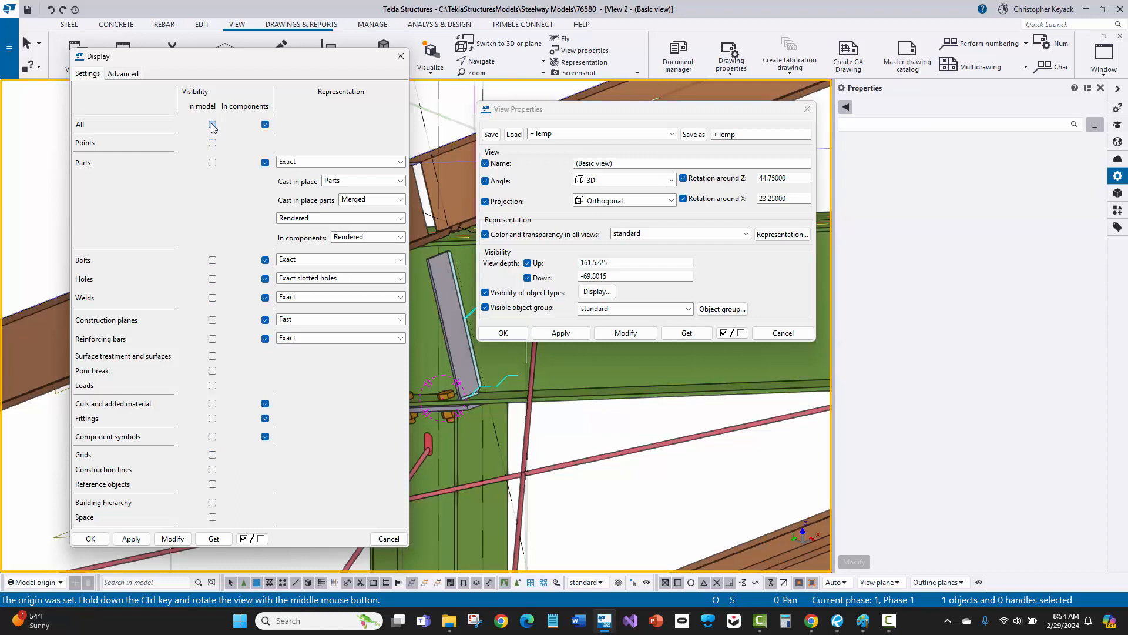
left_click(213, 124)
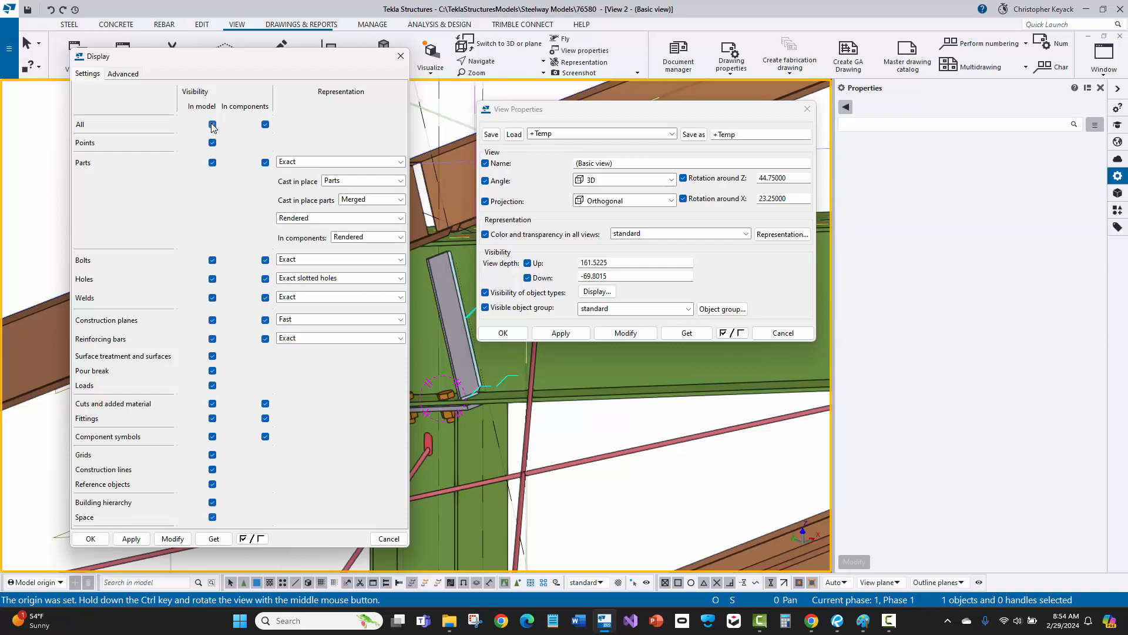
left_click(172, 538)
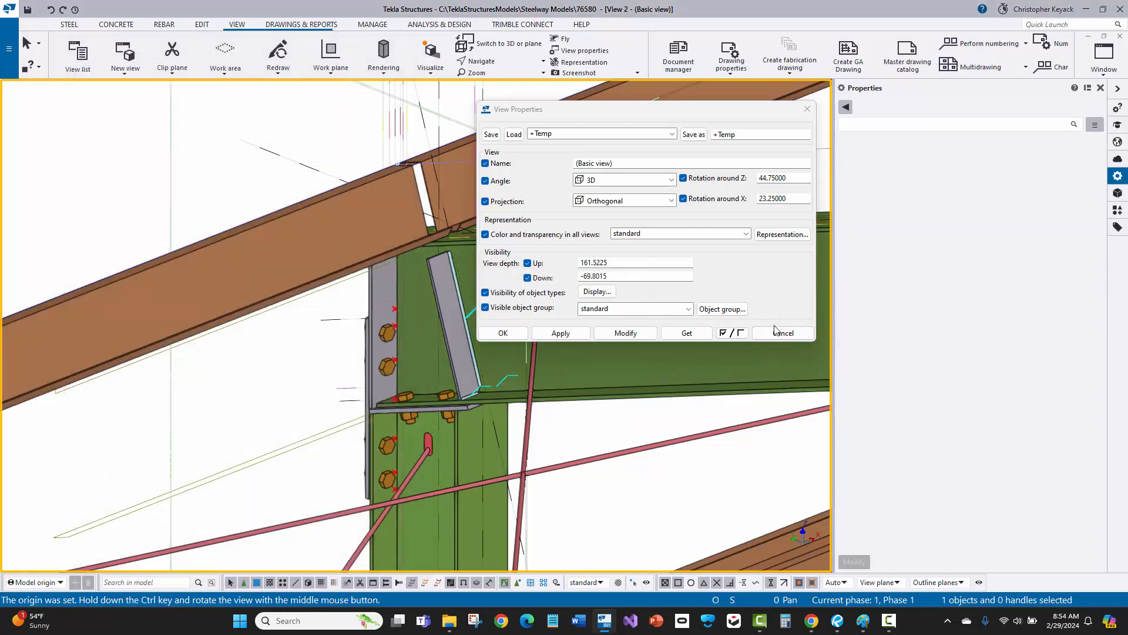
left_click(777, 332)
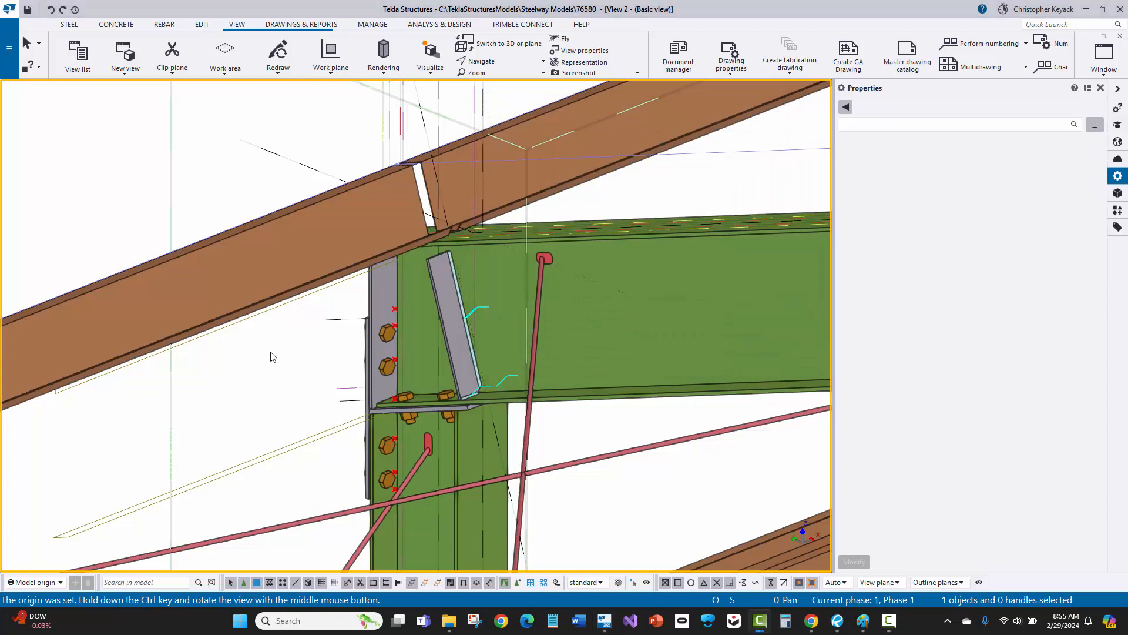
Start a polygon weld with the fillet size set to 0.25 above and below the line.
scroll(339, 349, "up", 3)
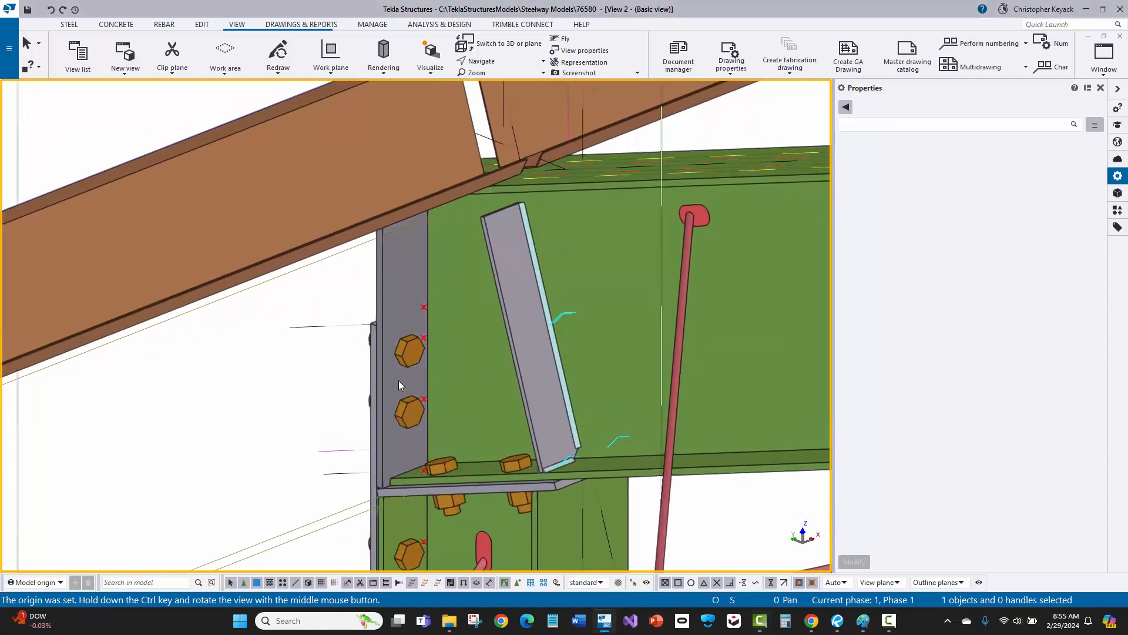
middle_click_drag(396, 371, 312, 318, "ctrl")
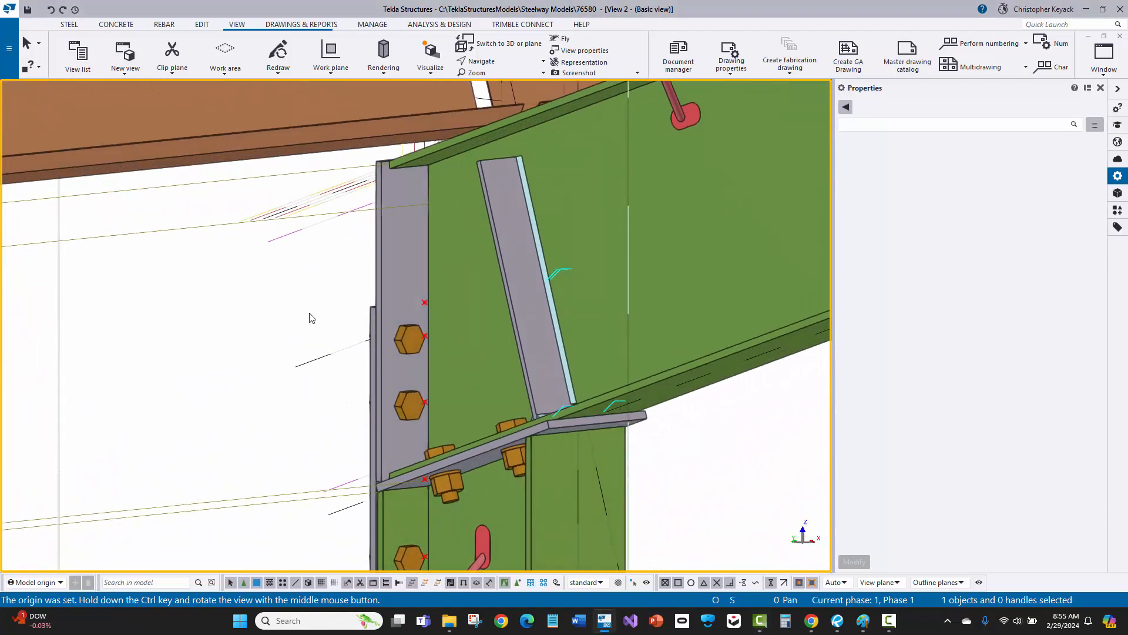
left_click(69, 24)
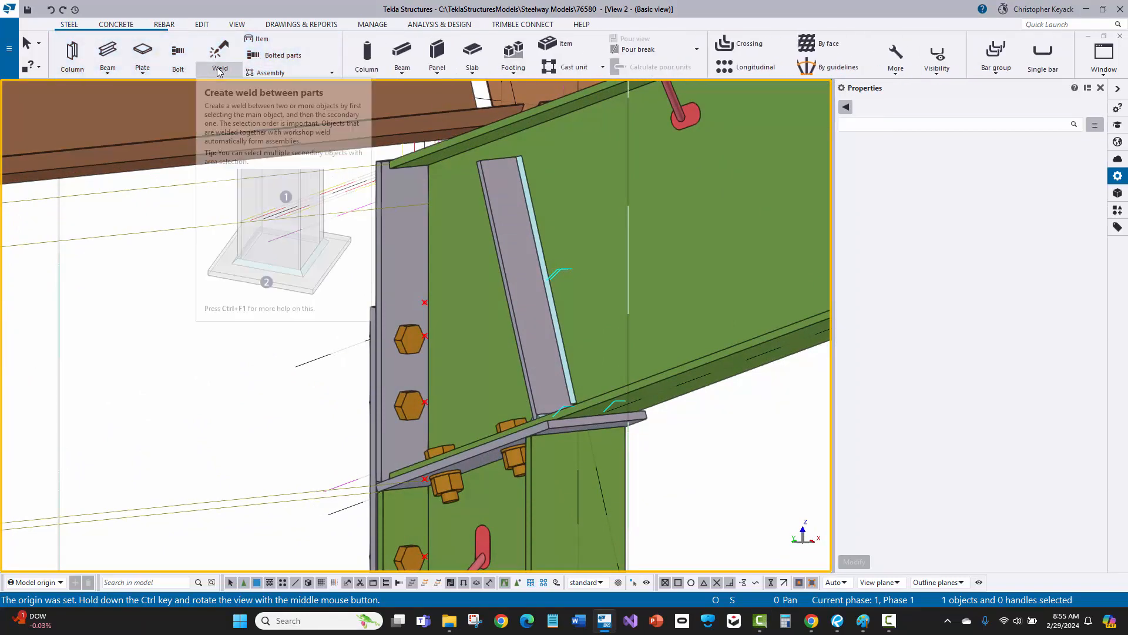
left_click(226, 70)
left_click(259, 140)
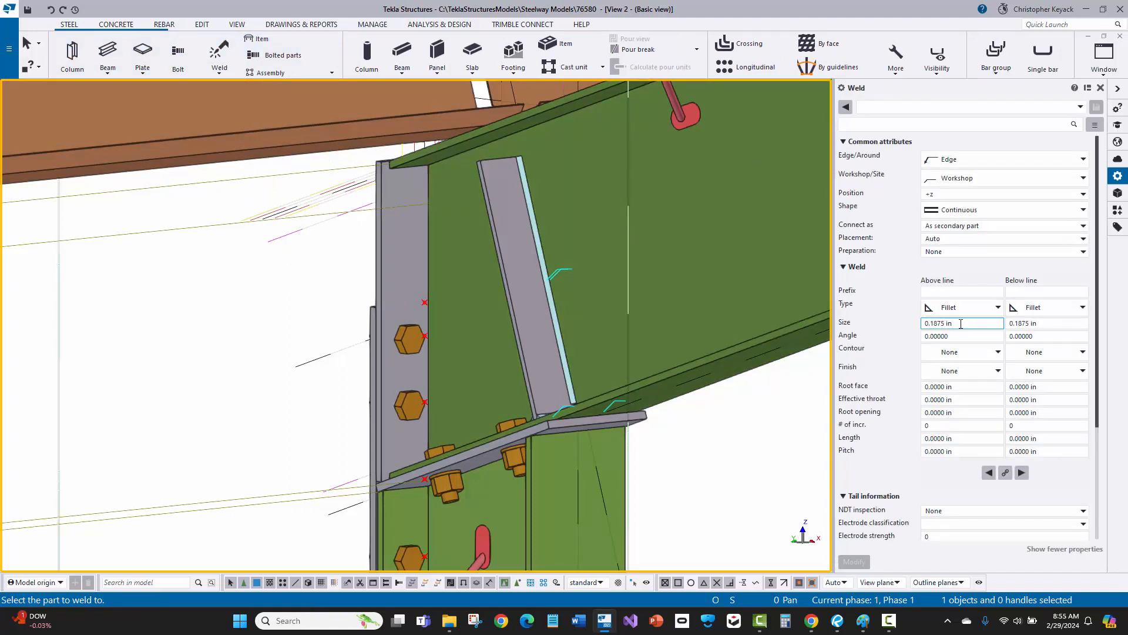
left_click_drag(961, 323, 895, 328)
type("1/4")
left_click_drag(1039, 326, 903, 327)
type("0.25")
key("Tab")
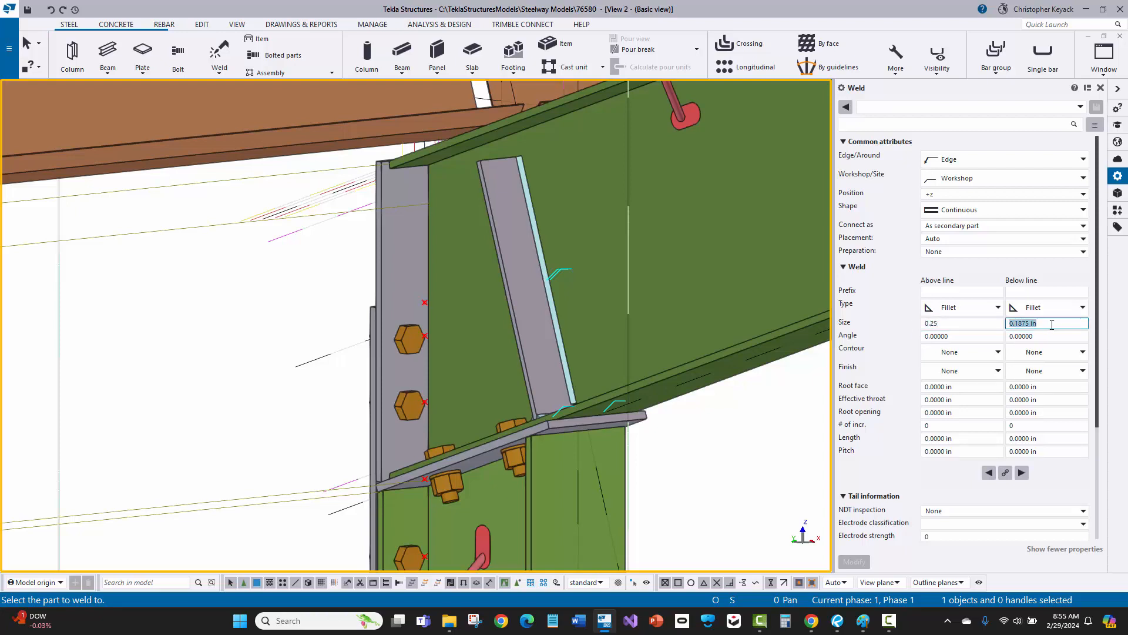
type("0.25")
left_click(938, 323)
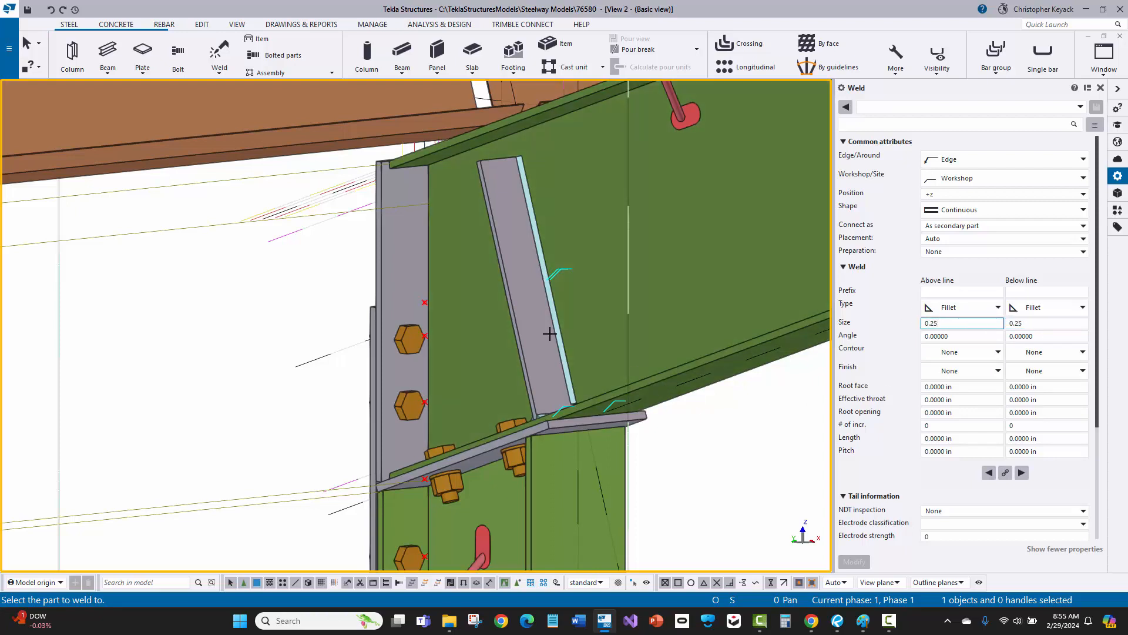
Weld the end plate to the rafter web along their vertical edge, from the upper flange down to the lower flange.
left_click(457, 307)
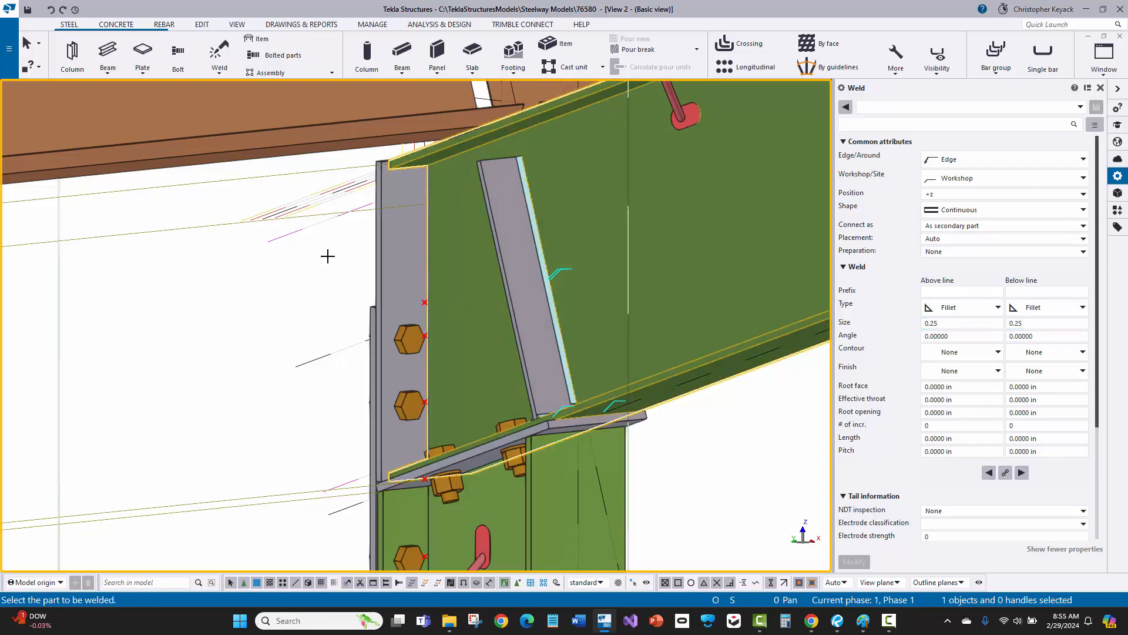
left_click(380, 252)
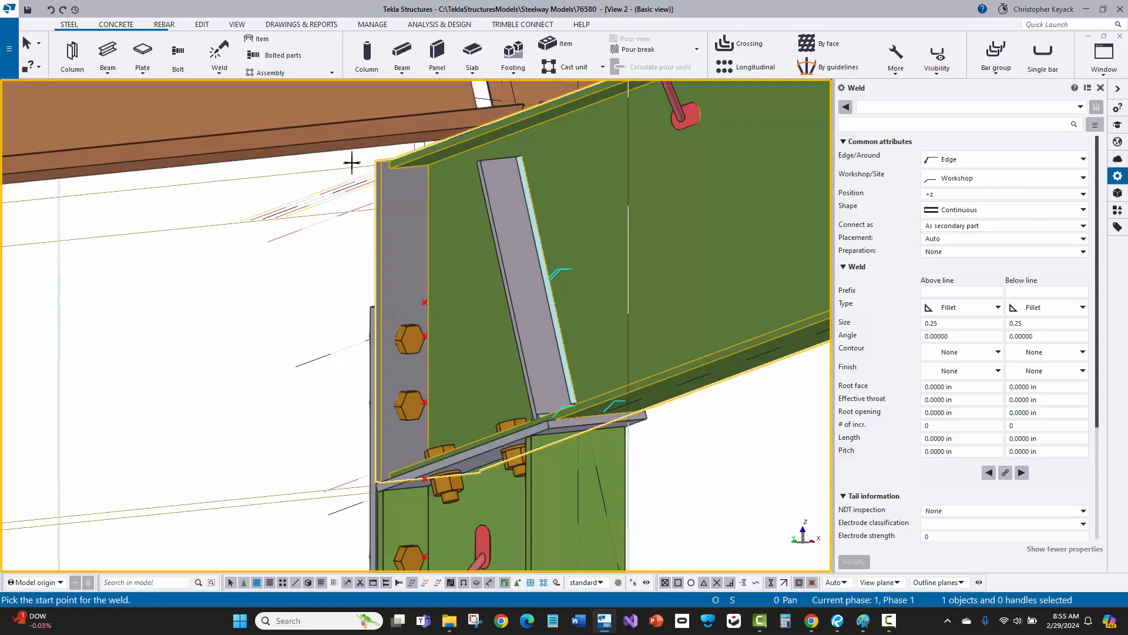
scroll(352, 162, "up", 4)
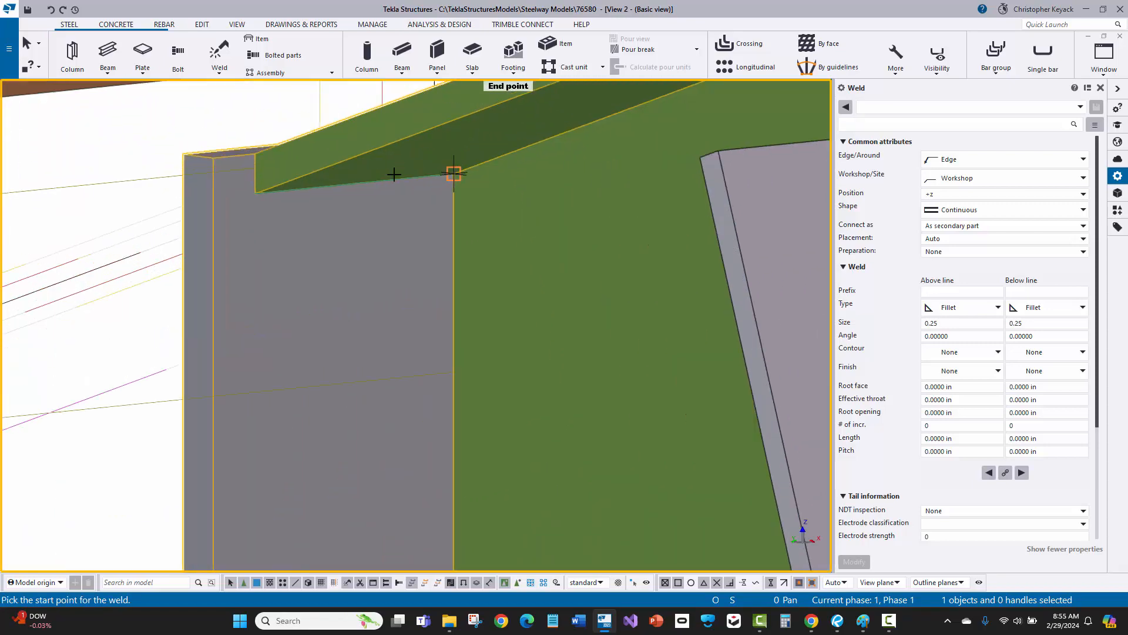
scroll(428, 178, "up", 1)
left_click(457, 174)
scroll(457, 176, "down", 6)
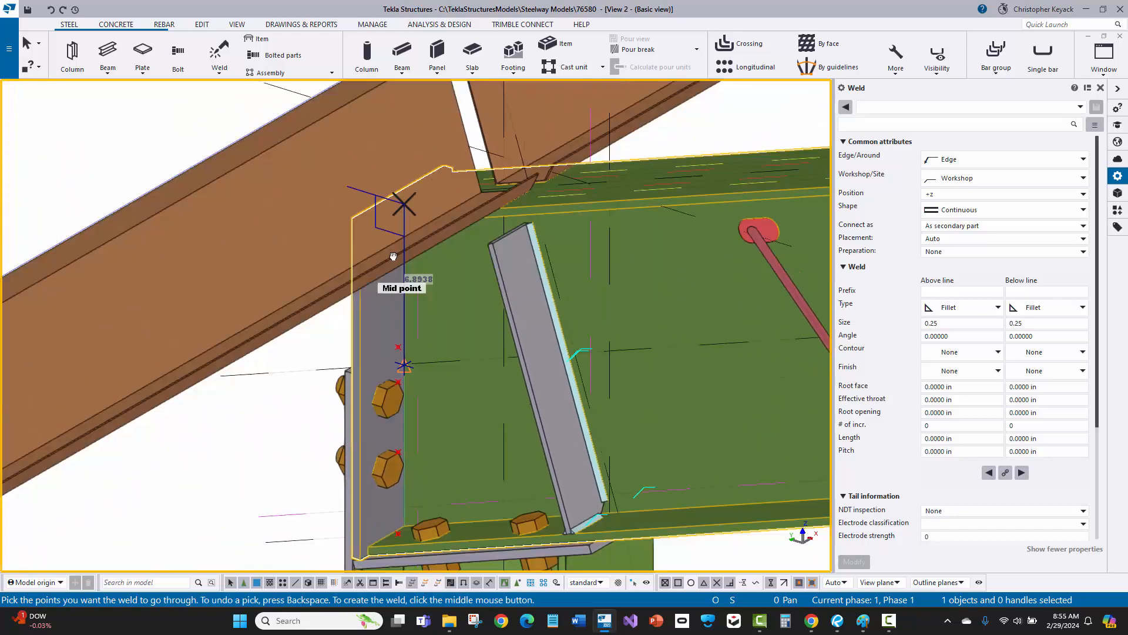
middle_click_drag(393, 256, 360, 258)
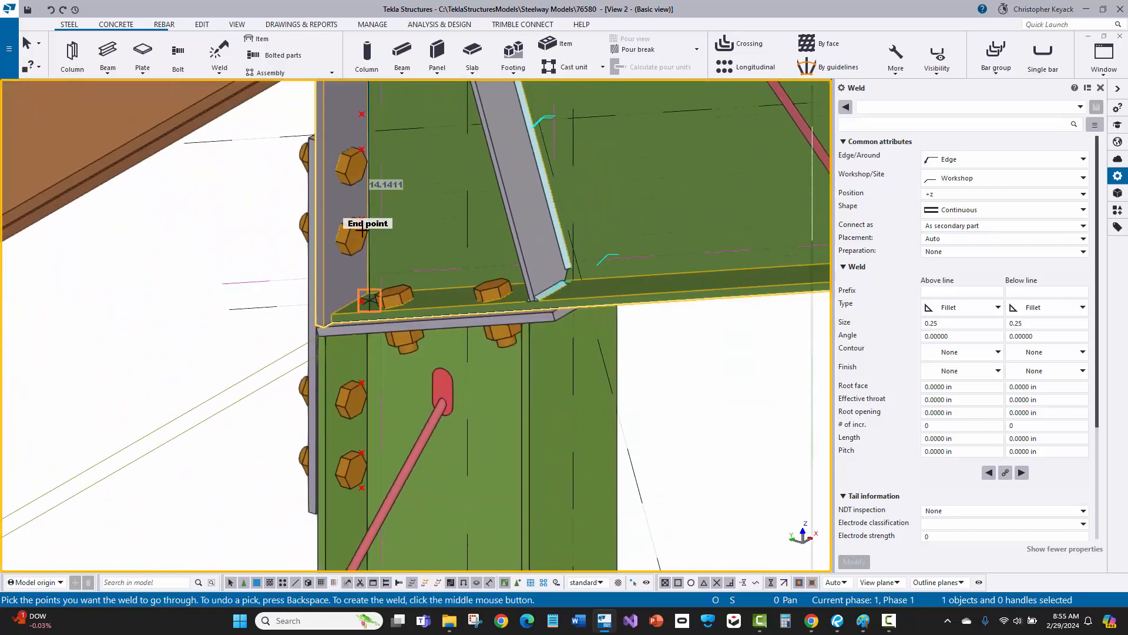
scroll(358, 258, "up", 5)
left_click(395, 399)
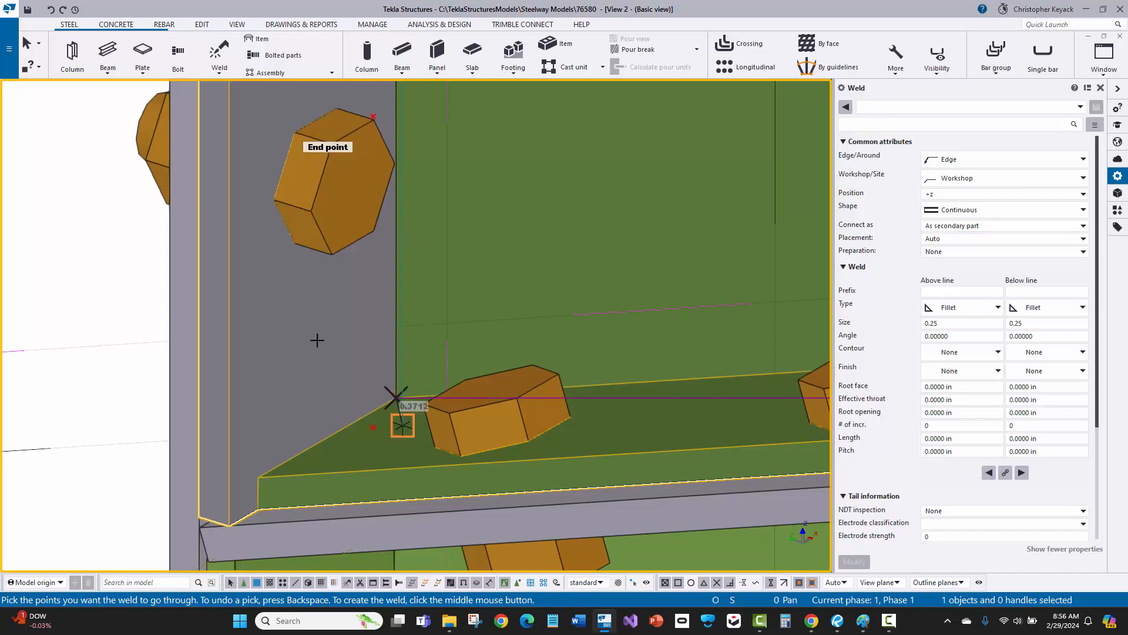
middle_click(374, 311)
scroll(374, 311, "down", 3)
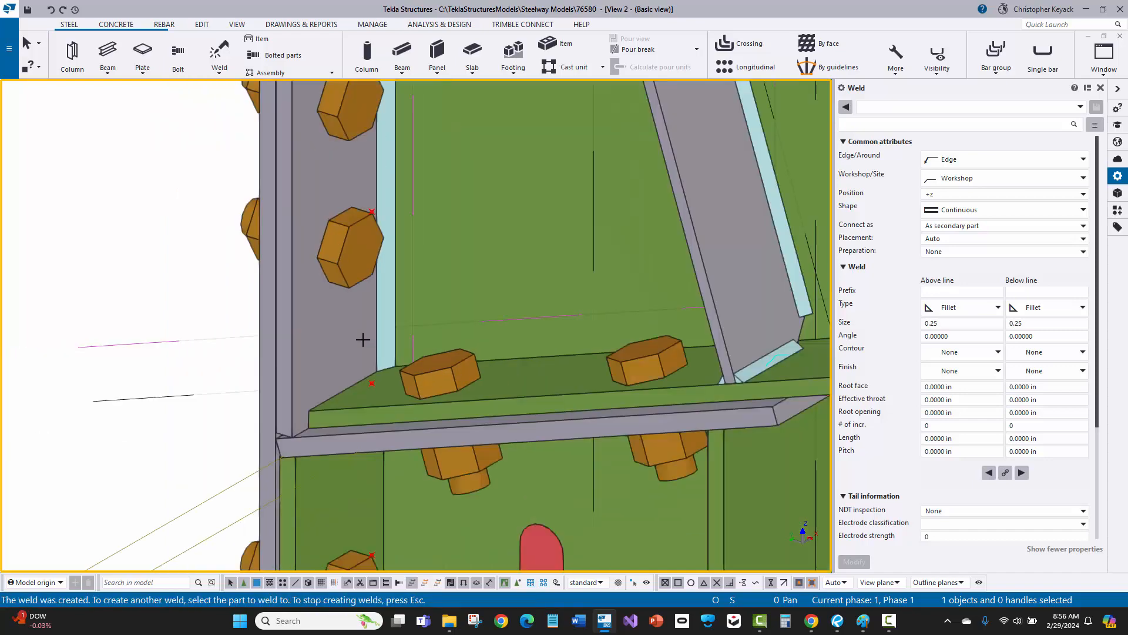
right_click(143, 276)
left_click(229, 293)
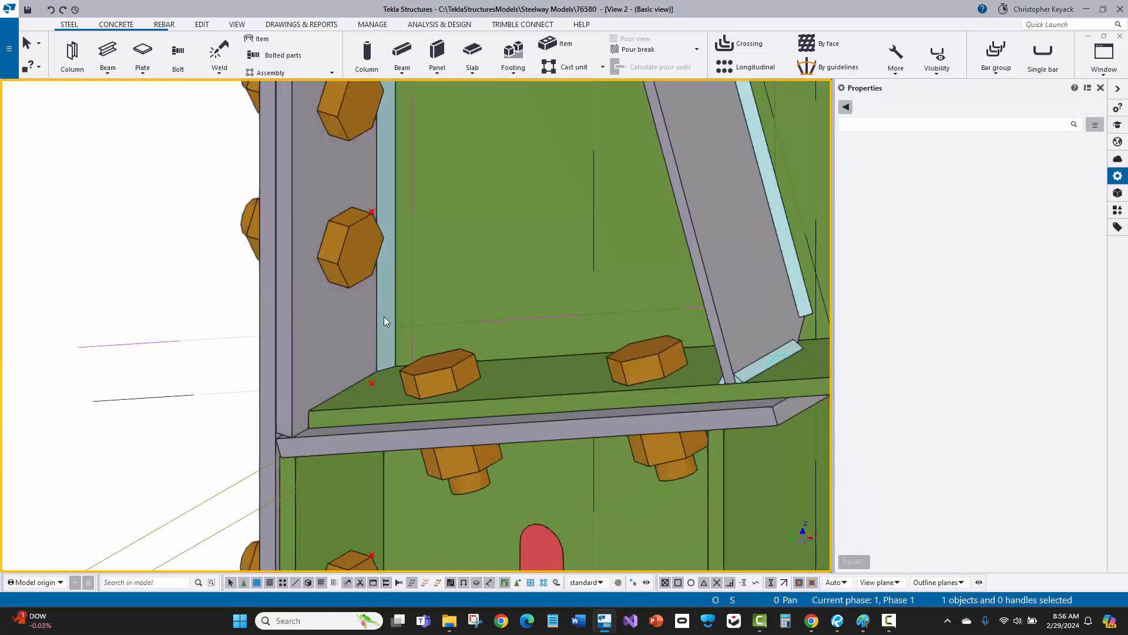
Change the vertical end plate weld to type None above the line and a 0.375 fillet below it.
left_click(383, 316)
middle_click_drag(433, 315, 363, 348, "ctrl")
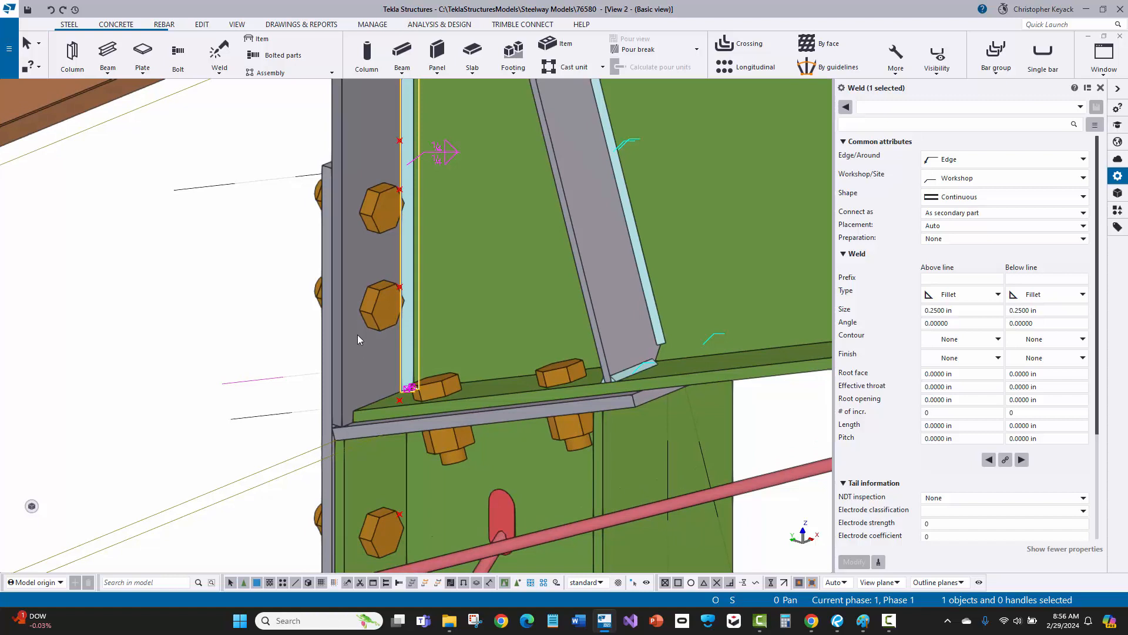
left_click(962, 297)
left_click(955, 313)
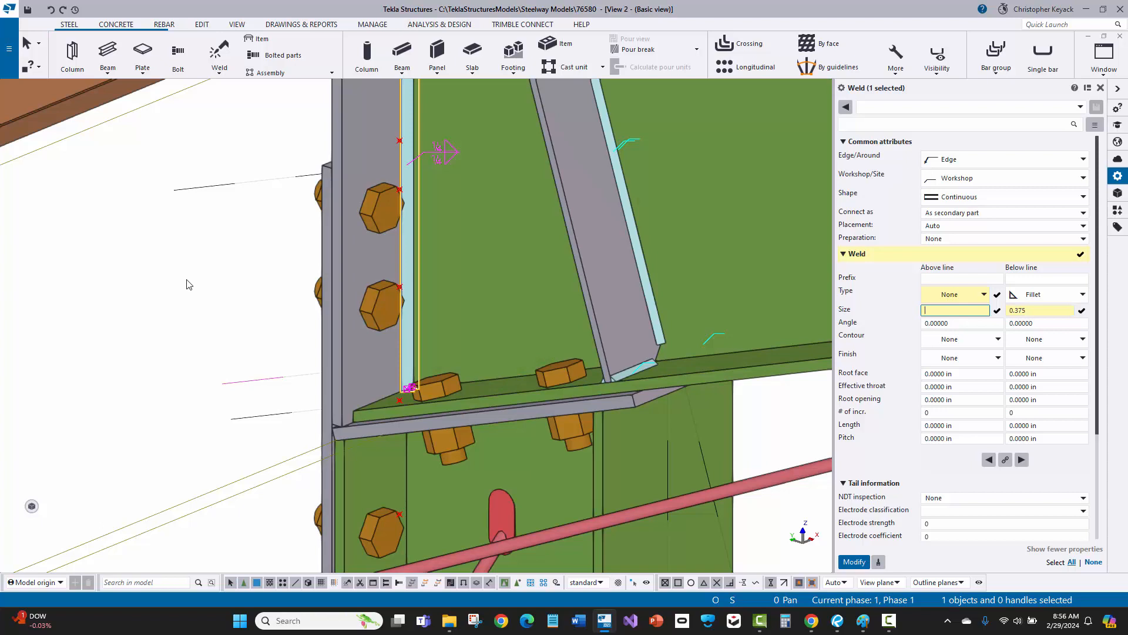
left_click(186, 284)
Create a 0.375 in polygon weld between the rafter's lower flange and the end plate, from the web corner to the flange's outer edge.
left_click(219, 70)
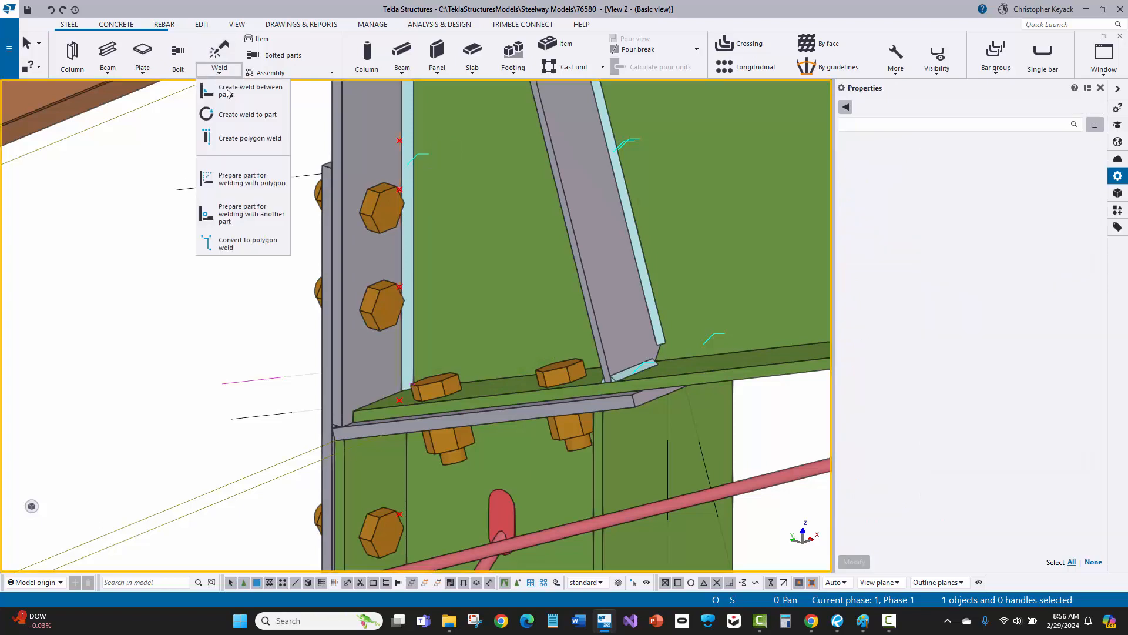
left_click(241, 140)
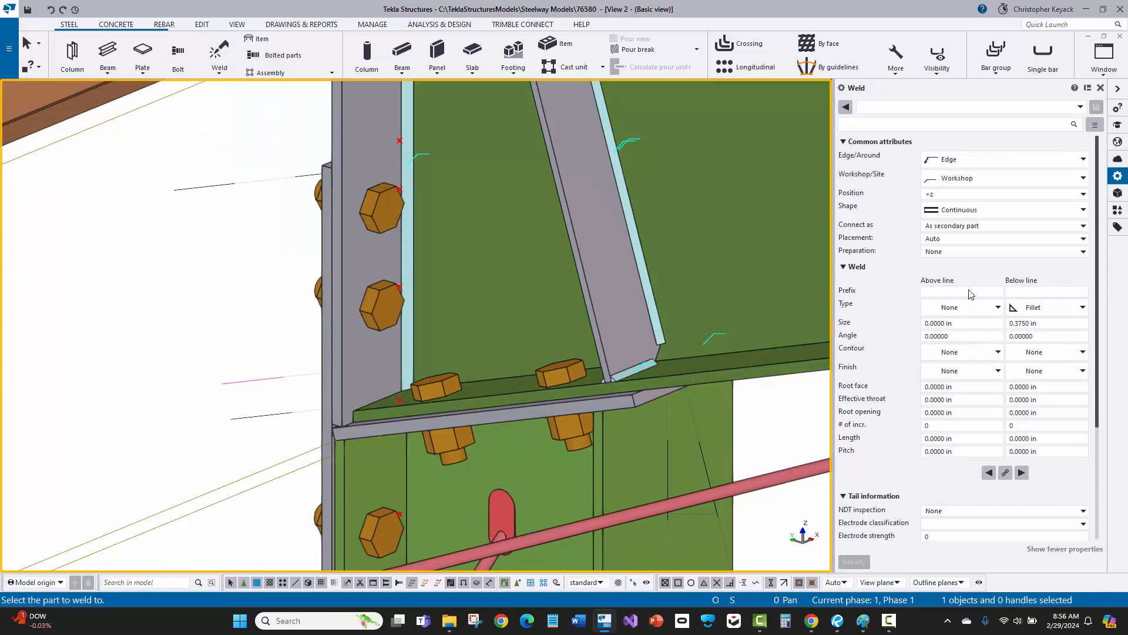
scroll(375, 388, "up", 4)
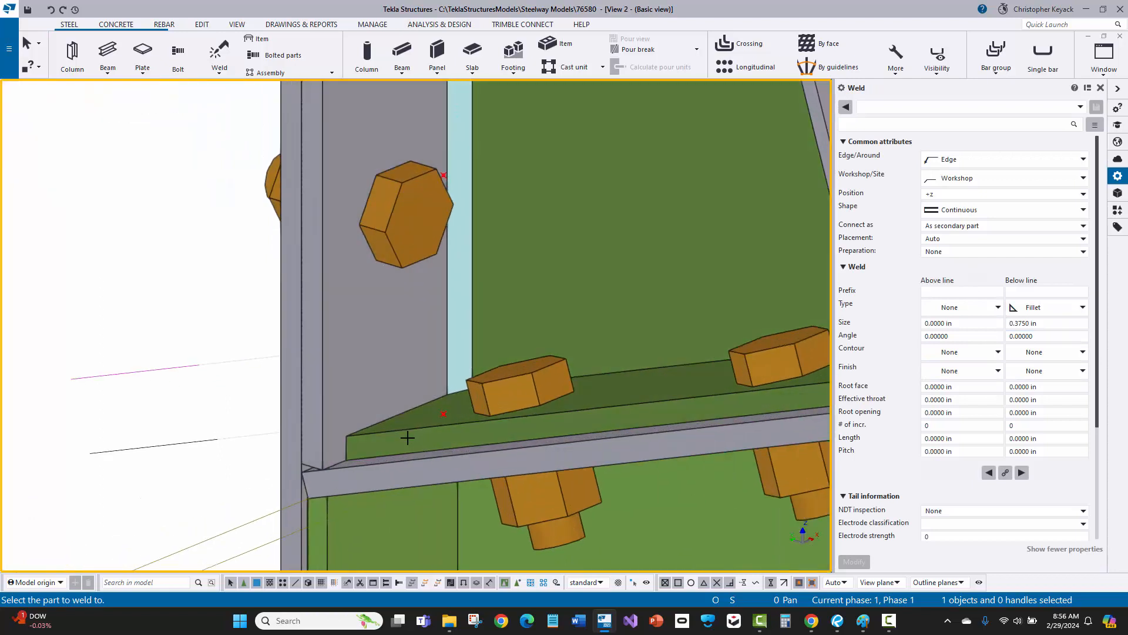
left_click(371, 372)
left_click(368, 353)
scroll(420, 400, "up", 2)
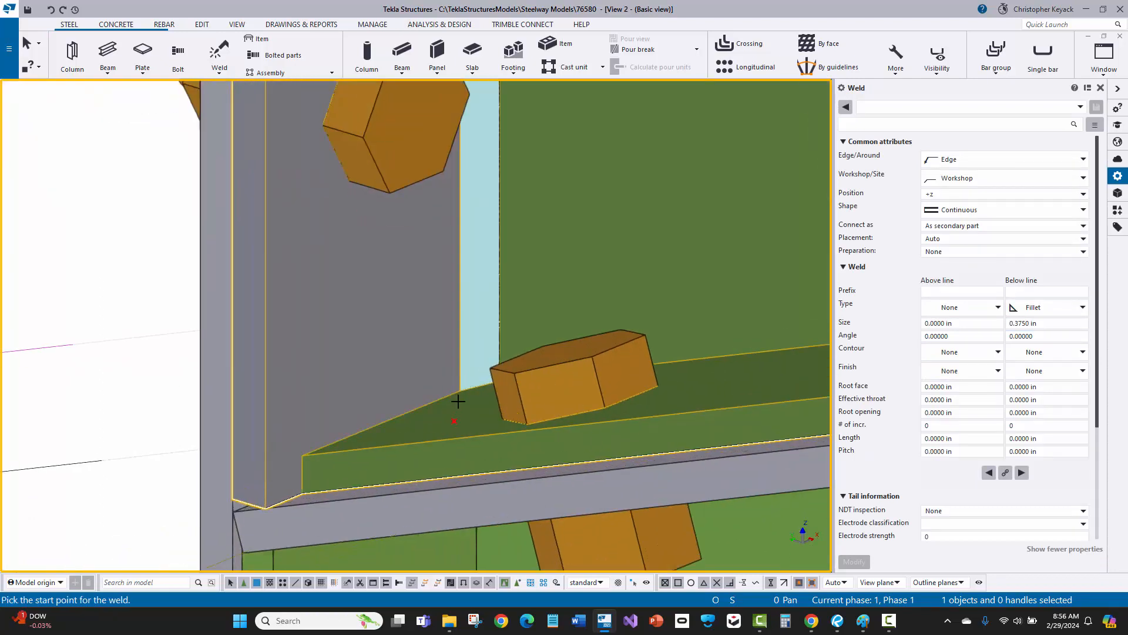
middle_click_drag(428, 378, 454, 412)
scroll(451, 419, "up", 3)
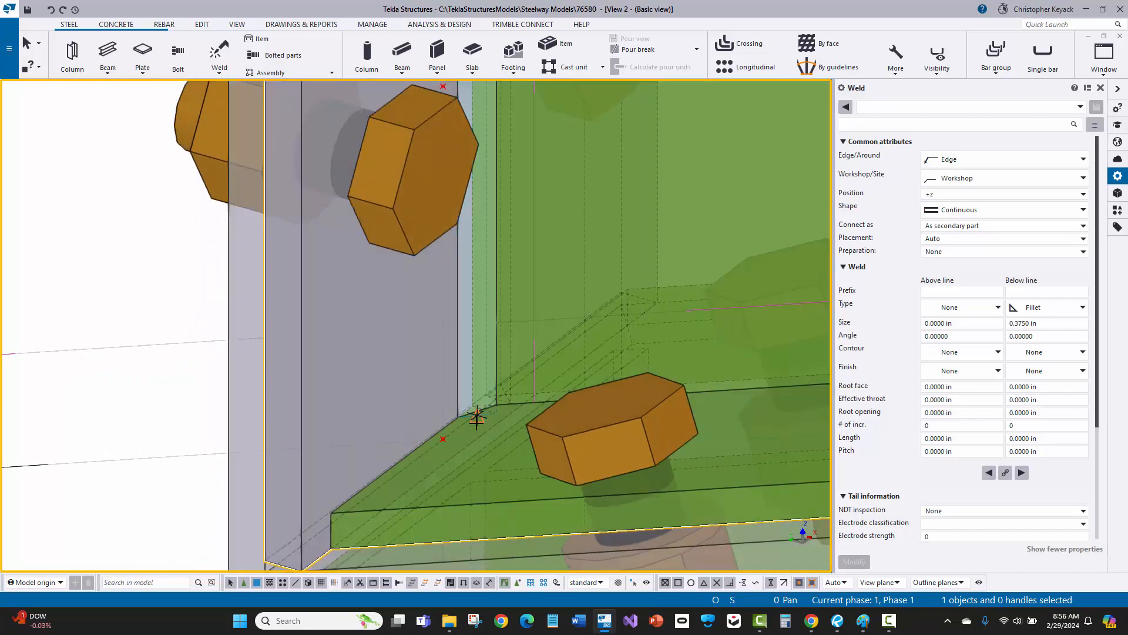
scroll(453, 418, "down", 2)
middle_click_drag(451, 425, 444, 404, "ctrl")
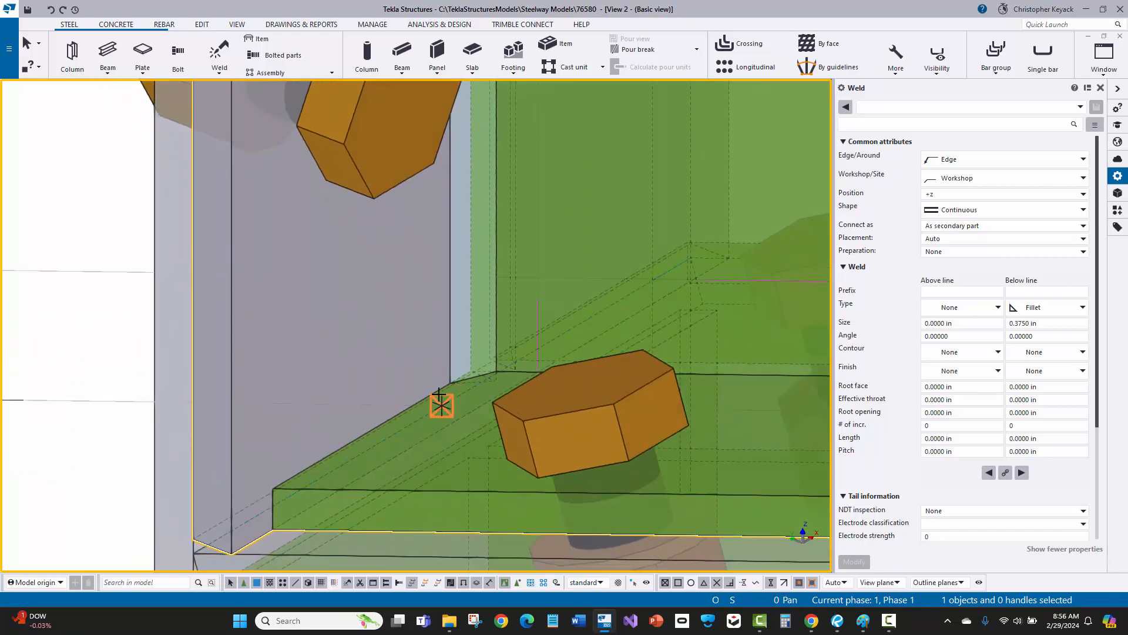
scroll(444, 403, "up", 2)
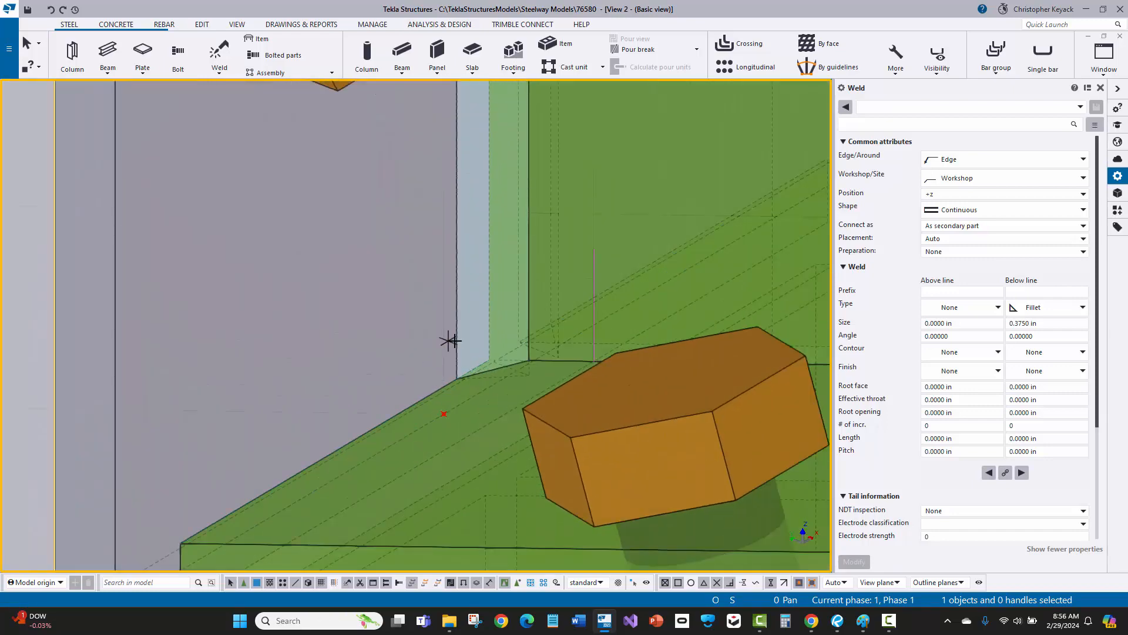
left_click(489, 360)
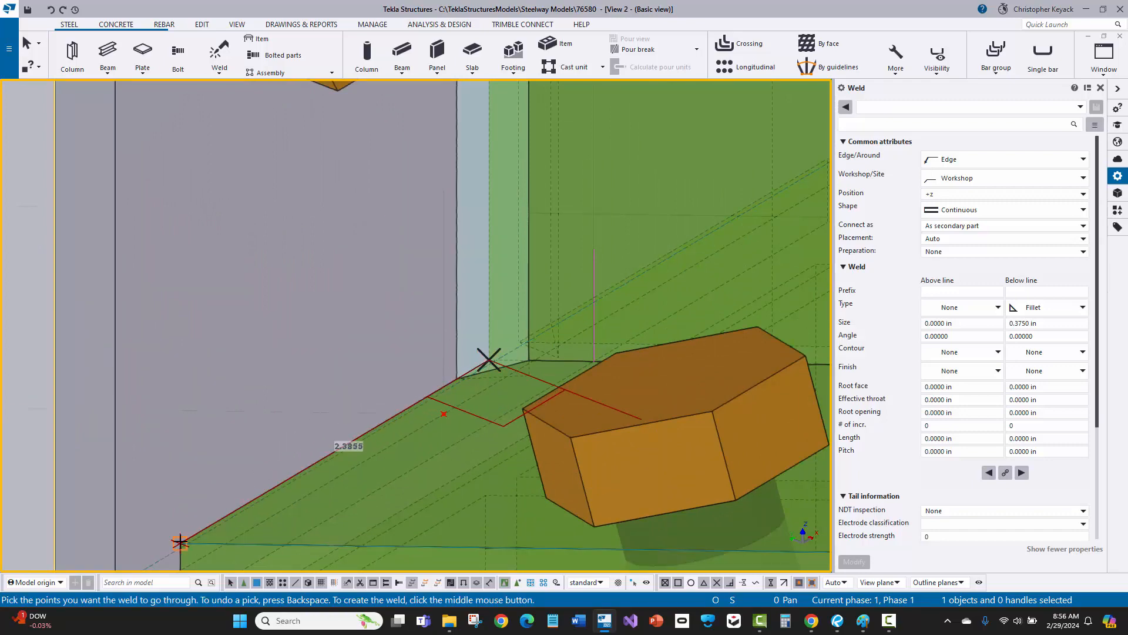
left_click(180, 542)
middle_click(250, 371)
Create a 0.375 in polygon weld between the rafter's upper flange and the end plate, from the web corner to the flange's outer edge.
scroll(252, 371, "down", 3)
middle_click_drag(291, 335, 322, 313)
scroll(320, 418, "down", 5)
scroll(288, 261, "up", 2)
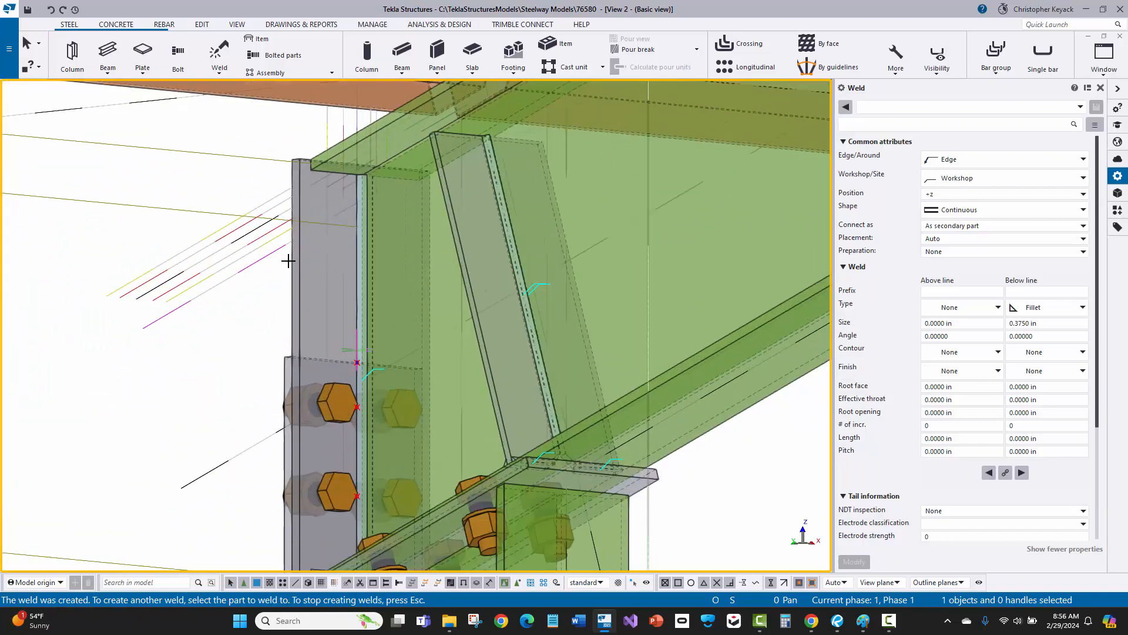
scroll(288, 260, "up", 3)
scroll(353, 136, "up", 2)
middle_click_drag(353, 136, 365, 196)
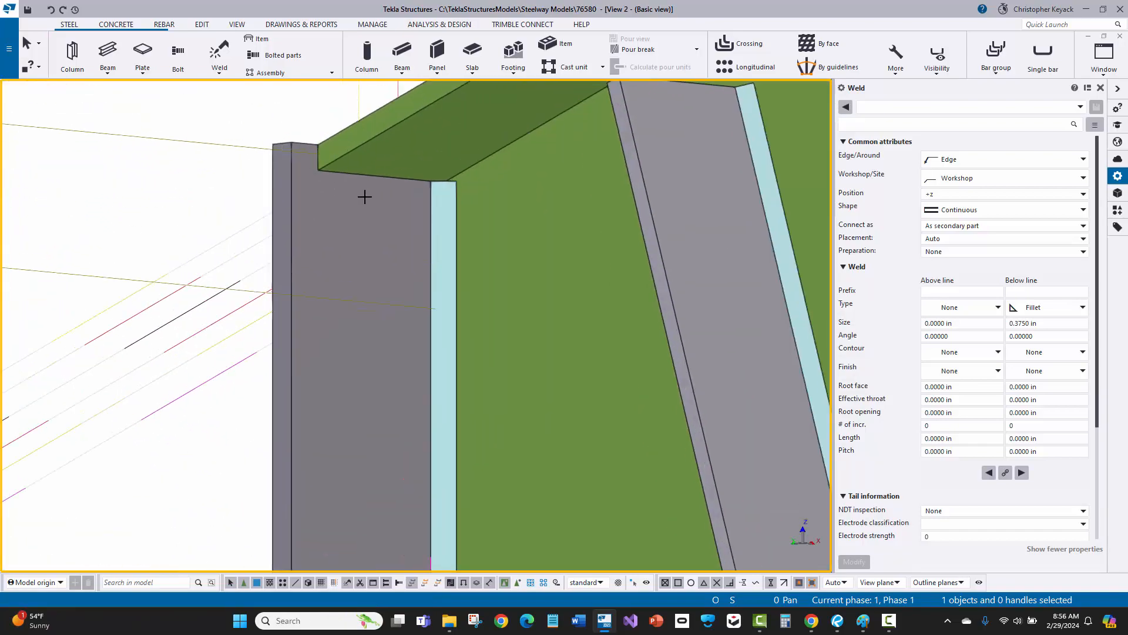
scroll(429, 171, "up", 2)
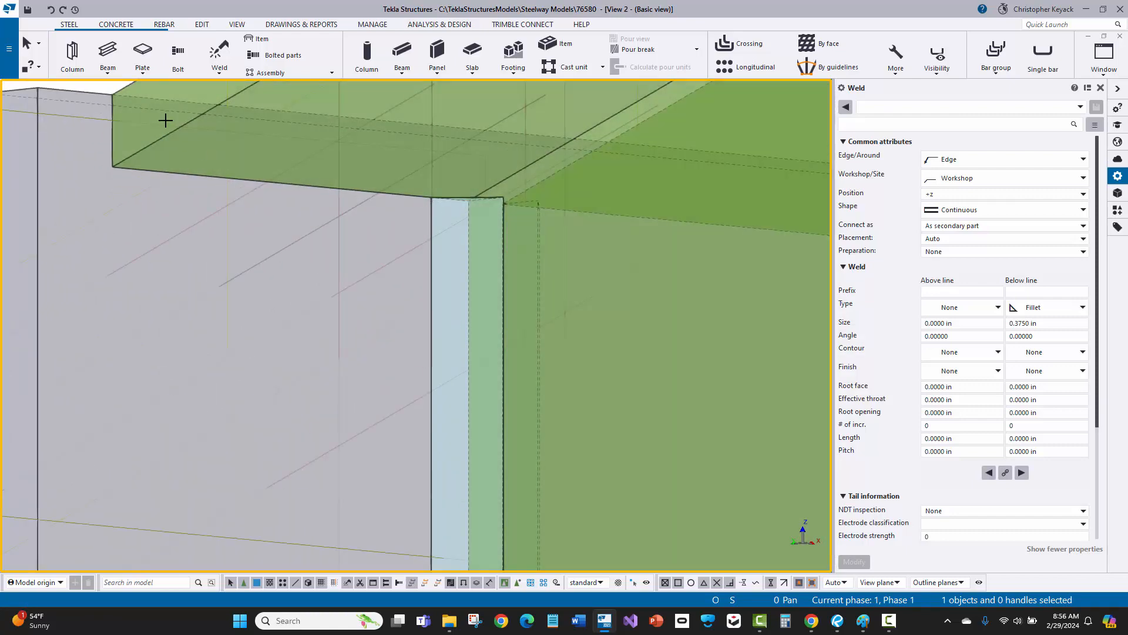
middle_click_drag(154, 141, 188, 206)
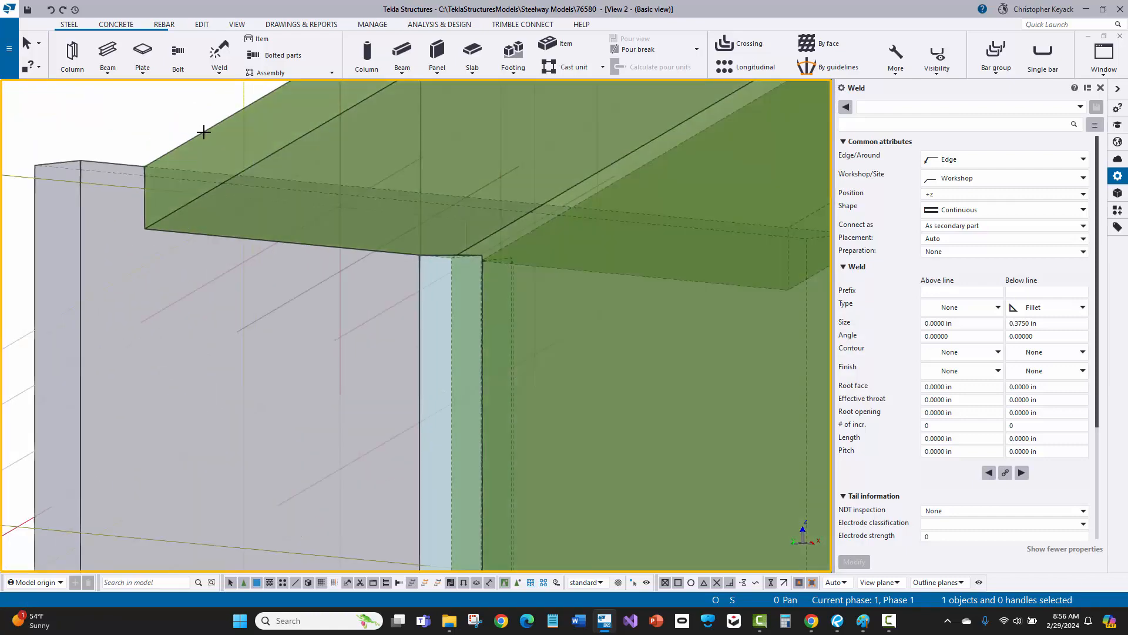
left_click(203, 131)
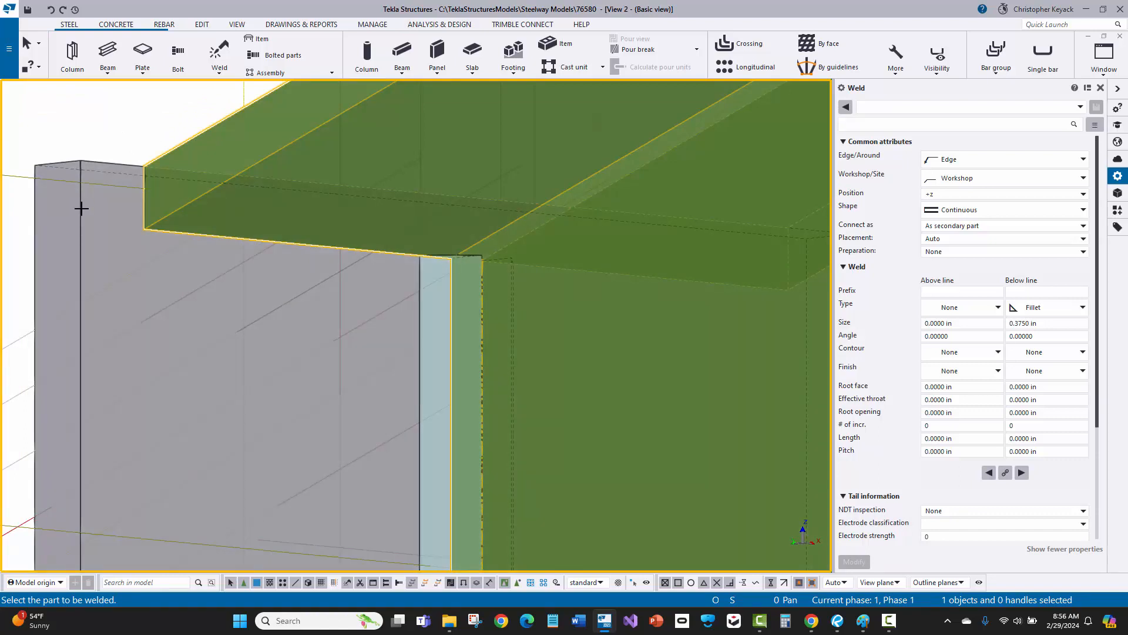
left_click(81, 208)
scroll(420, 282, "up", 2)
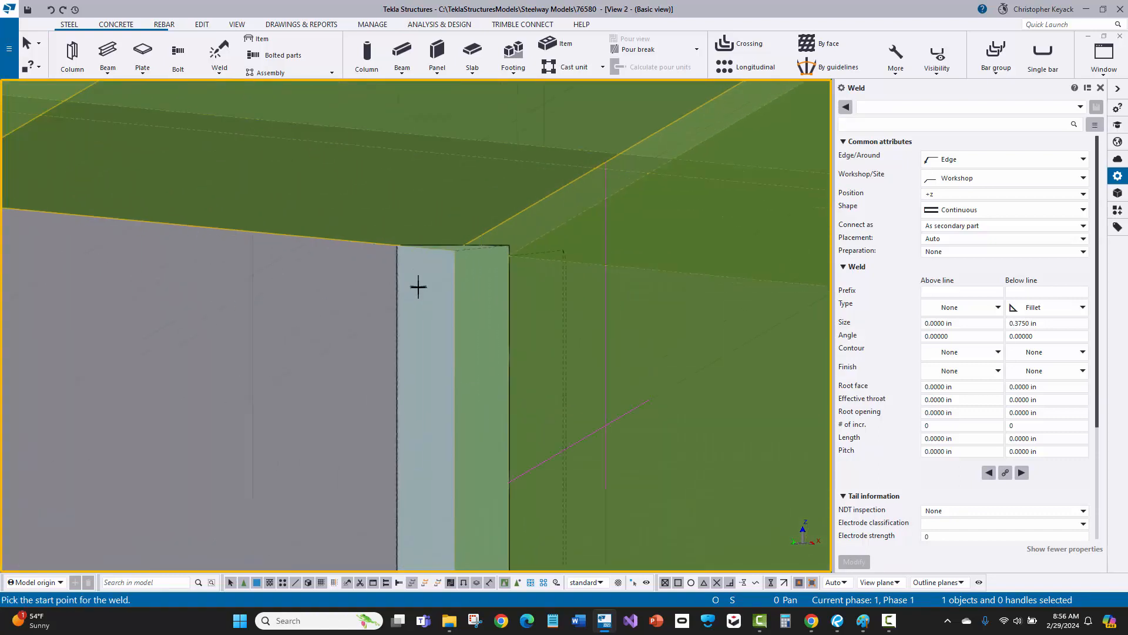
left_click(453, 245)
scroll(450, 249, "down", 3)
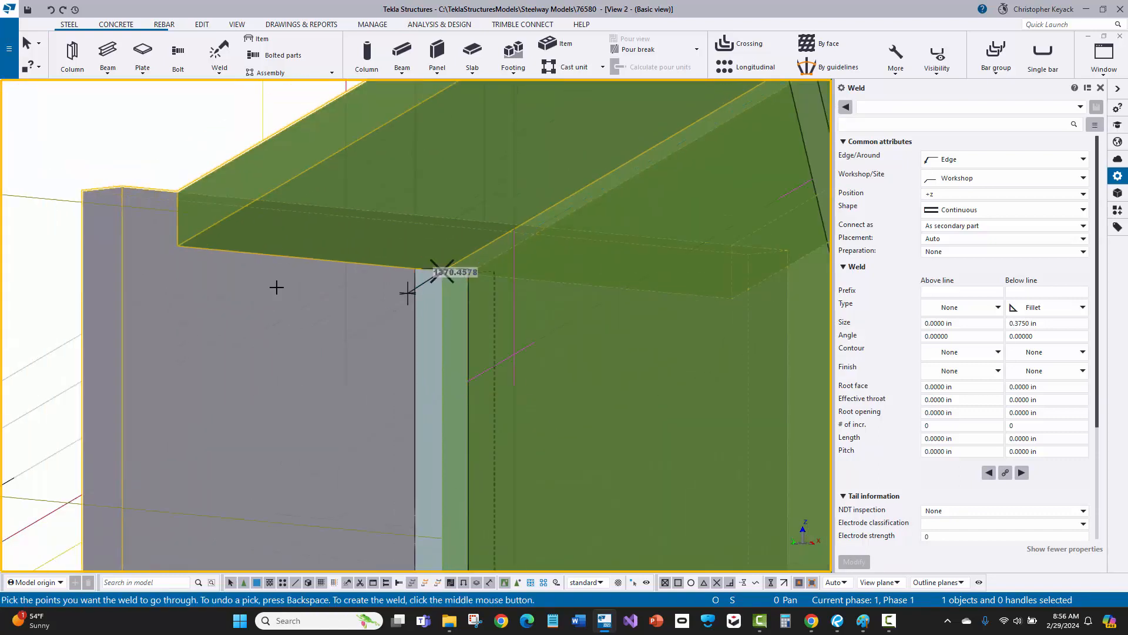
left_click(178, 245)
middle_click(265, 333)
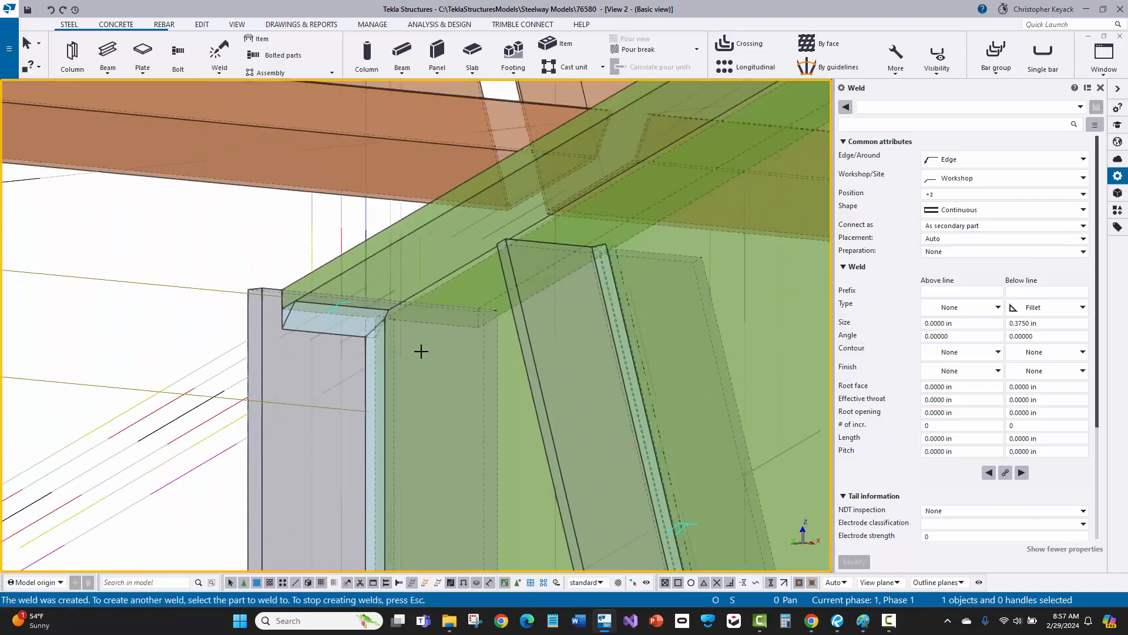
Weld the end plate to the underside of the rafter's upper flange on the opposite side of the web with a 0.375 in fillet.
middle_click_drag(502, 343, 597, 342, "ctrl")
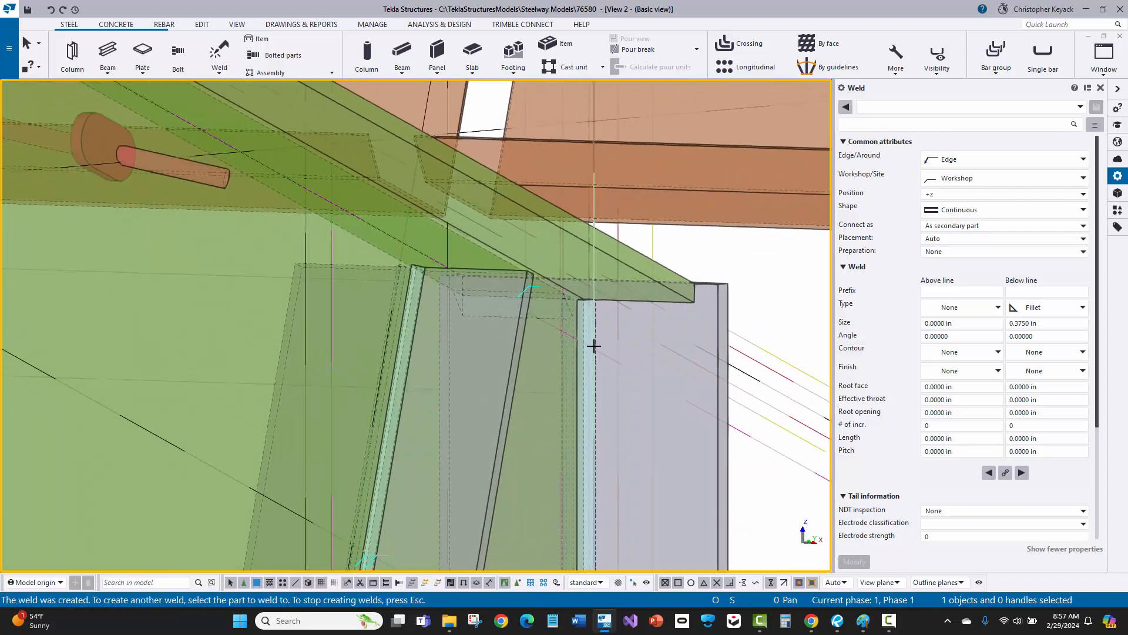
scroll(714, 309, "up", 2)
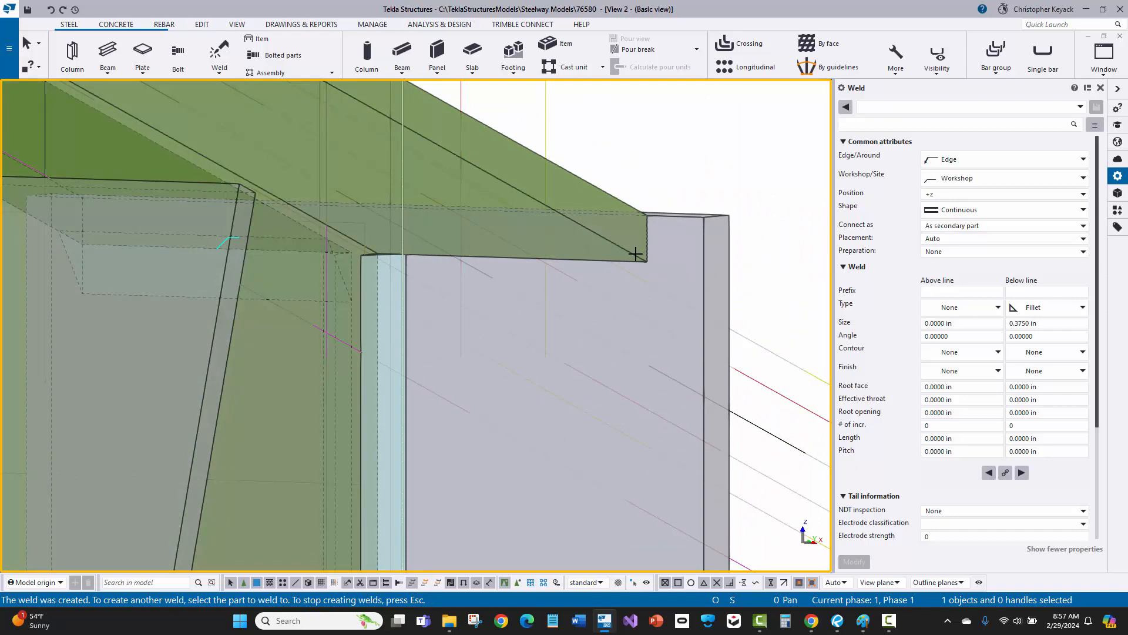
left_click(635, 253)
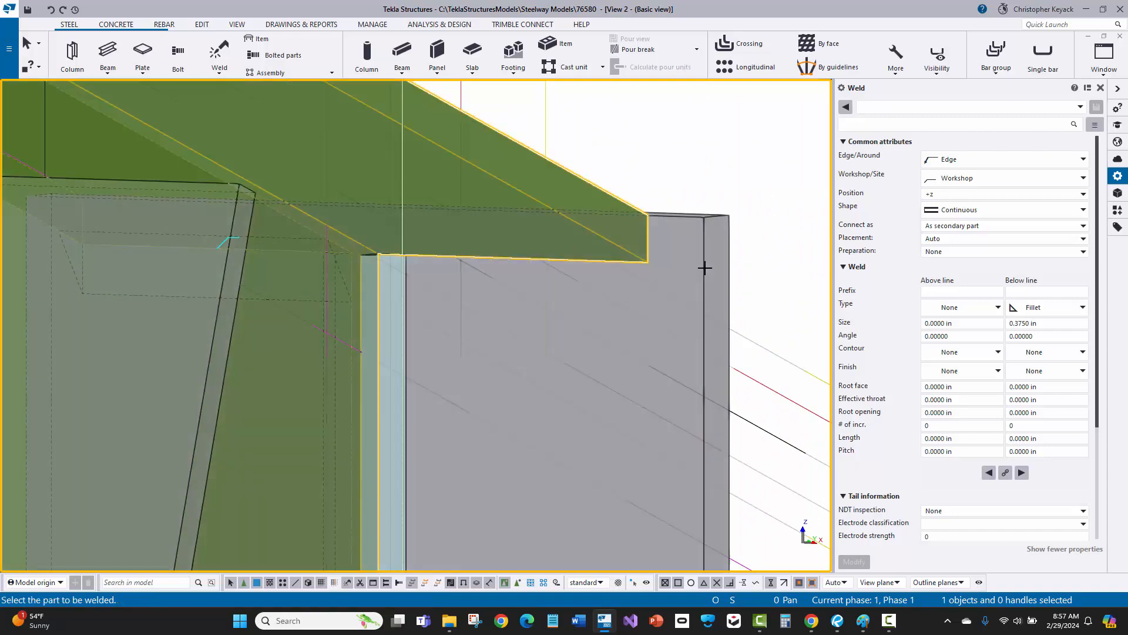
left_click(699, 266)
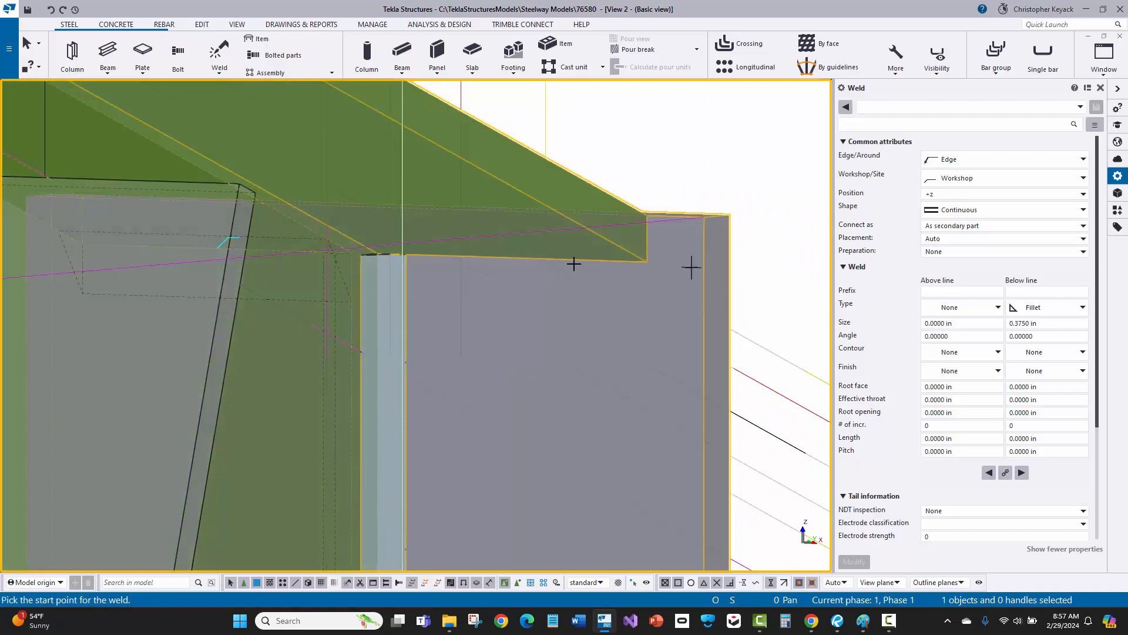
scroll(430, 263, "up", 2)
middle_click_drag(408, 296, 407, 242, "ctrl")
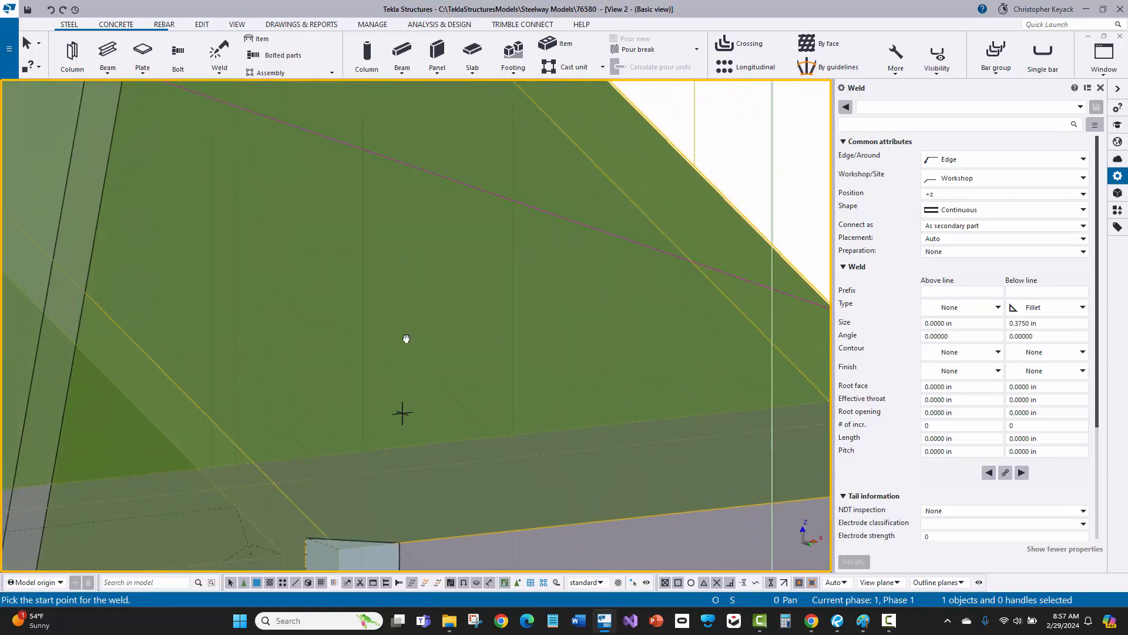
middle_click_drag(401, 413, 385, 178)
left_click(332, 317)
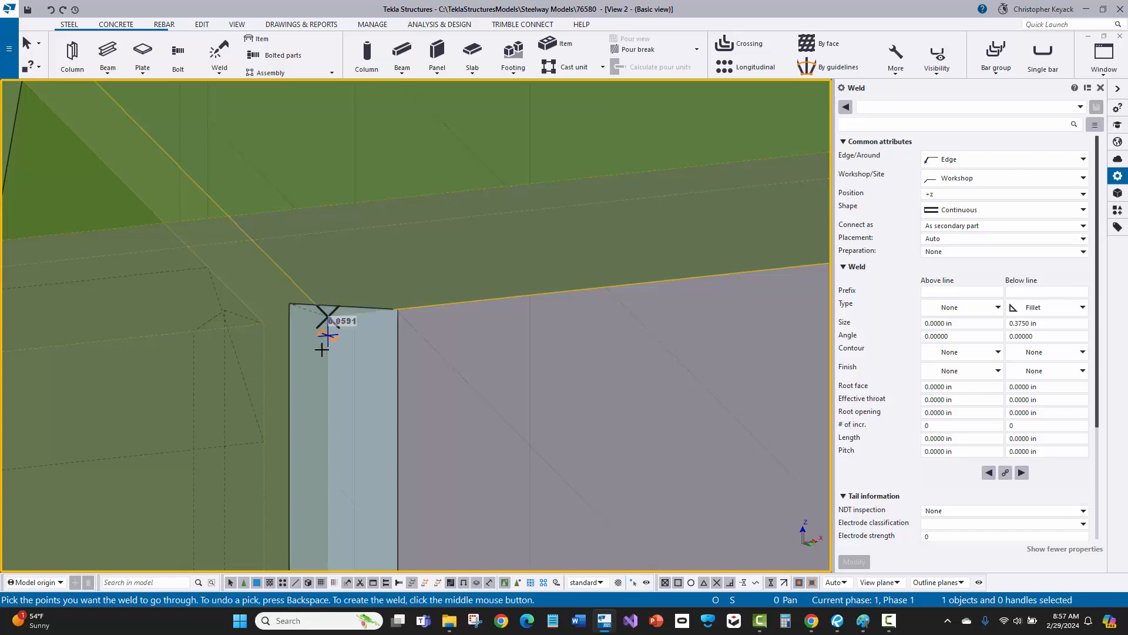
scroll(324, 321, "down", 2)
middle_click(603, 355)
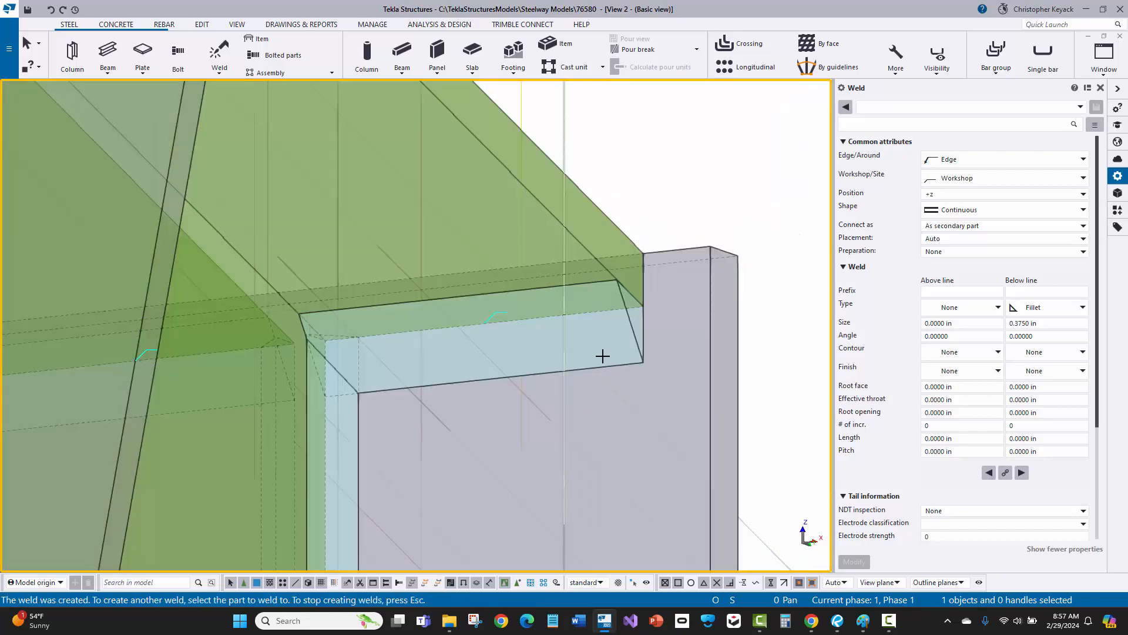
Weld the end plate to the rafter's lower flange on the opposite side of the web with a 0.375 in fillet, and end the weld command.
middle_click_drag(604, 355, 505, 188, "ctrl")
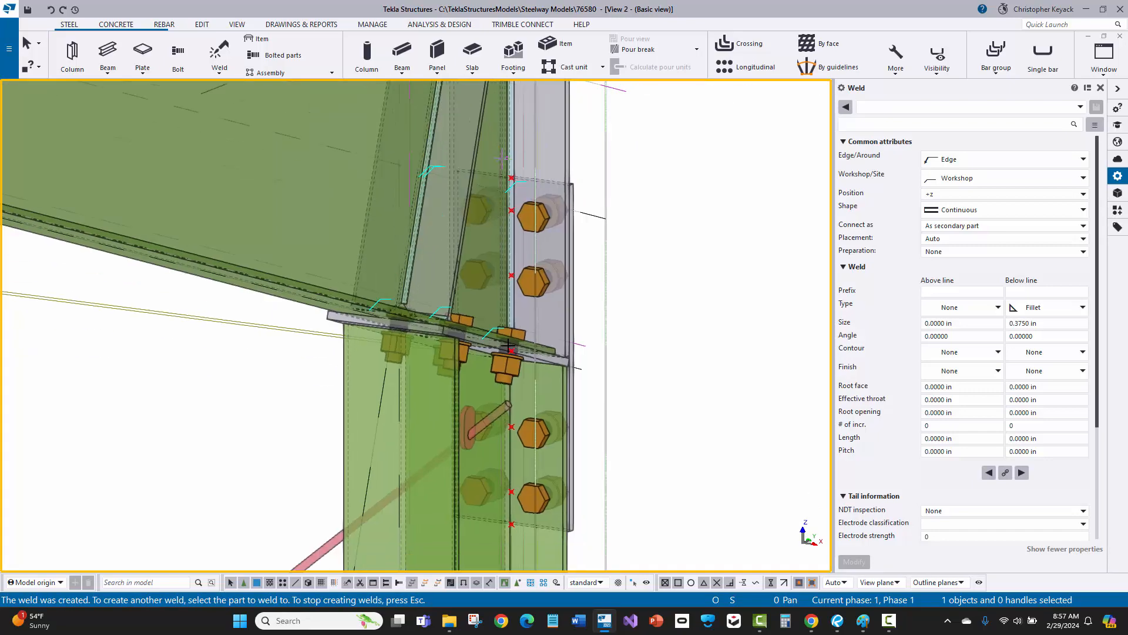
scroll(563, 347, "up", 3)
mouse_move(564, 337)
middle_mouse_down("ctrl")
mouse_move(526, 386)
mouse_move(546, 347)
middle_mouse_up("ctrl")
scroll(548, 344, "up", 3)
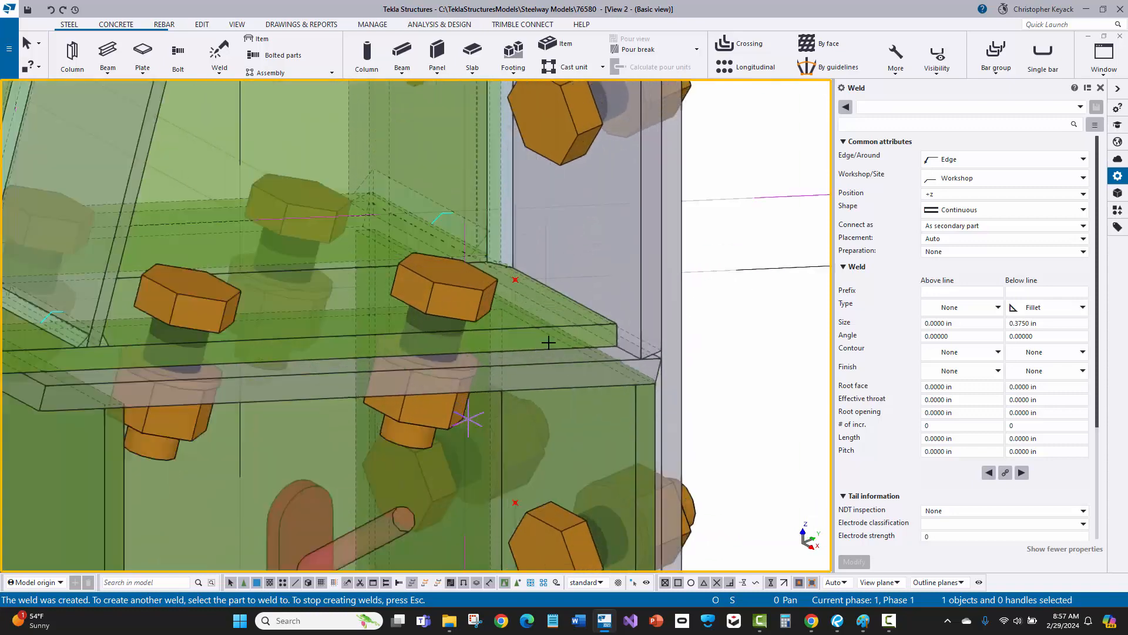
left_click(523, 329)
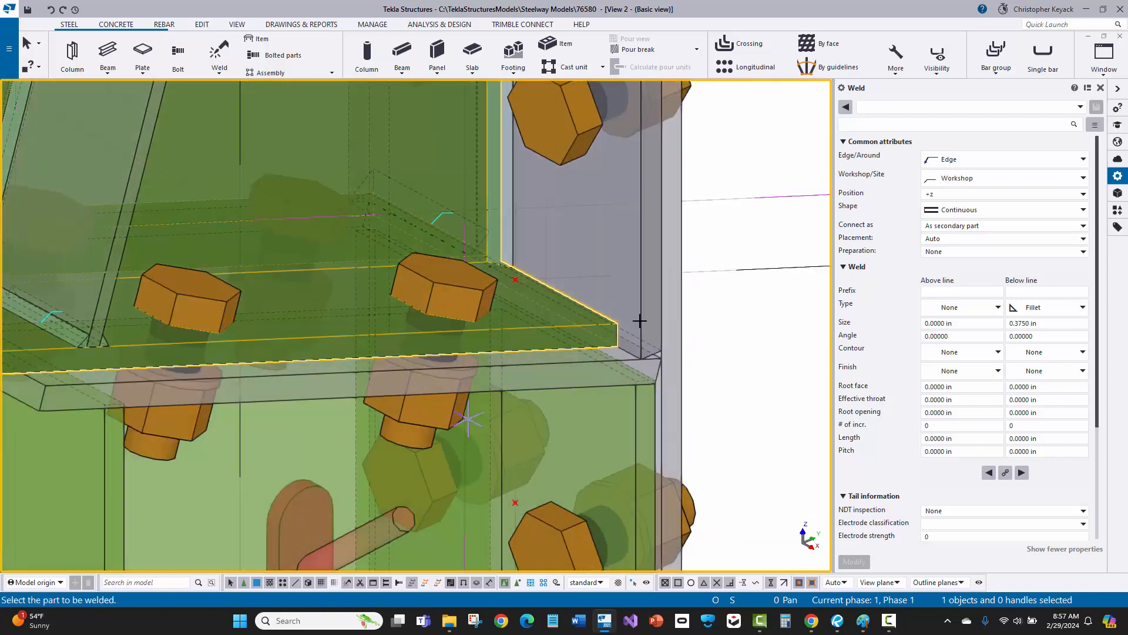
left_click(641, 301)
scroll(512, 220, "up", 6)
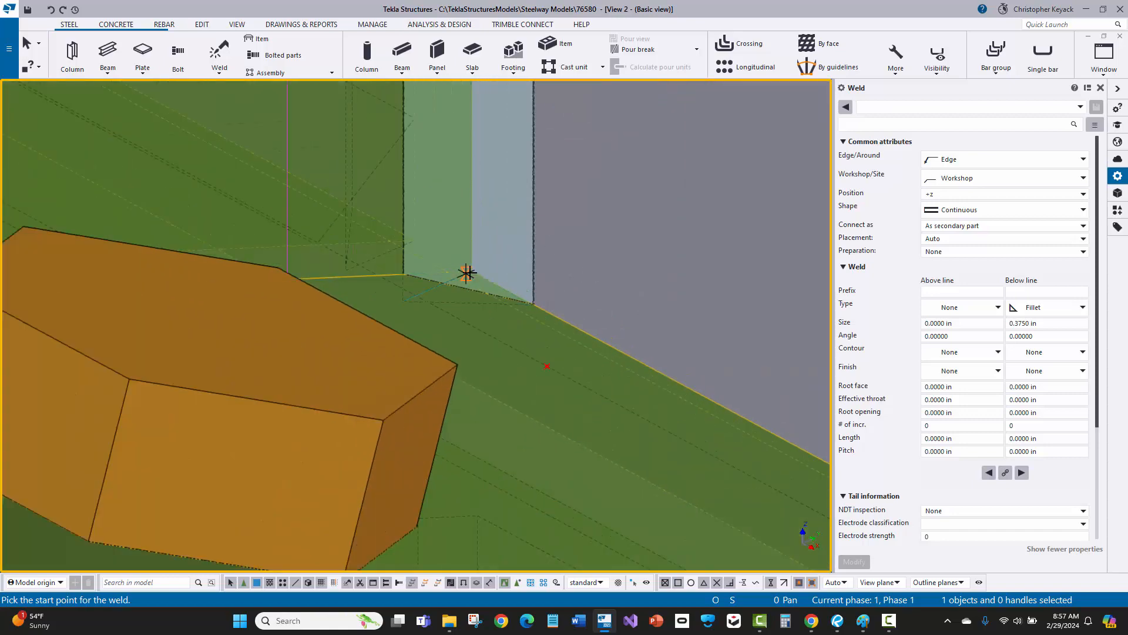
left_click(471, 271)
scroll(471, 294, "down", 3)
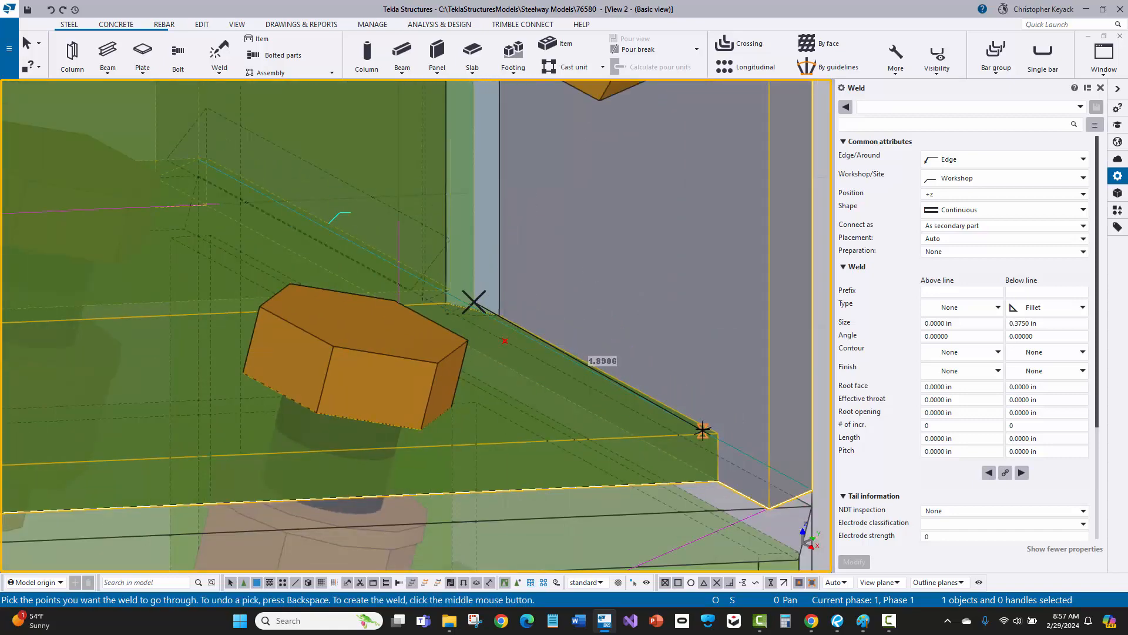
middle_click(657, 330)
scroll(658, 318, "down", 2)
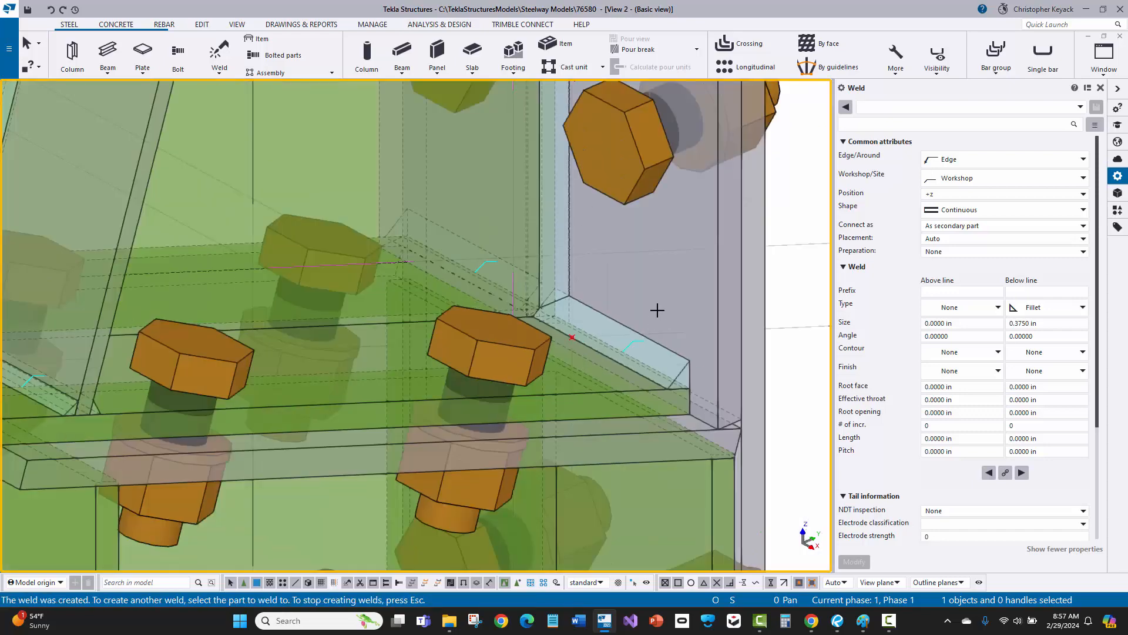
right_click(660, 306)
left_click(680, 315)
Examine the finished end plate welds around the rafter and check the properties of the upper flange weld.
scroll(629, 341, "down", 4)
middle_click_drag(627, 339, 504, 483, "ctrl")
middle_click_drag(509, 415, 468, 375, "ctrl")
scroll(467, 375, "down", 1)
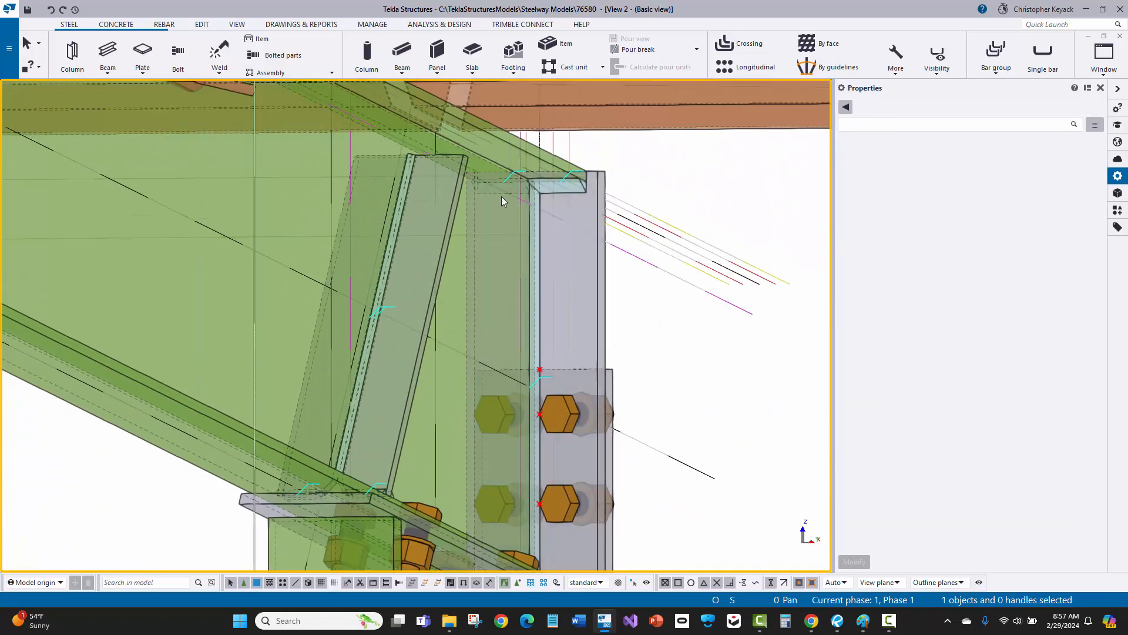
middle_click_drag(551, 218, 562, 201)
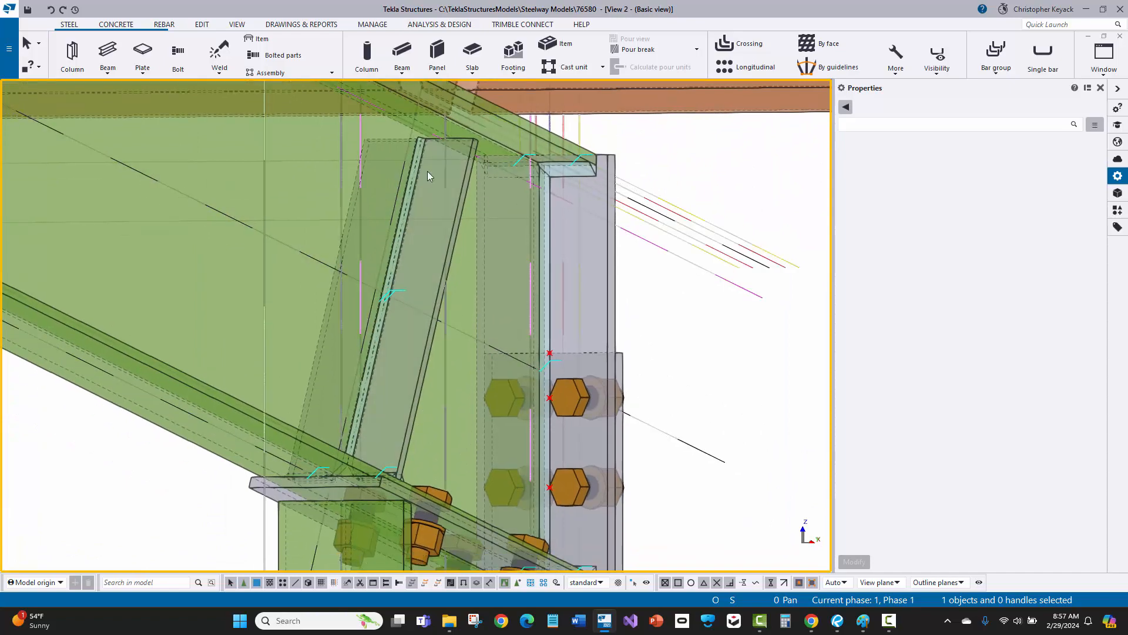
left_click(517, 165)
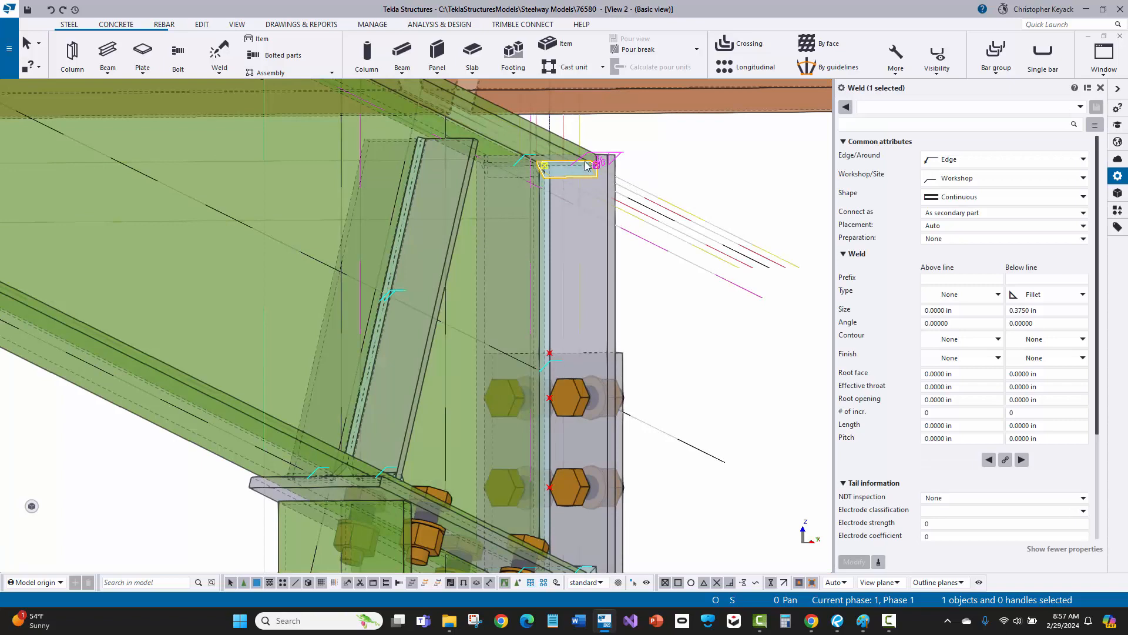
middle_click_drag(680, 159, 671, 191, "ctrl")
left_click(693, 262)
middle_click_drag(673, 289, 664, 287)
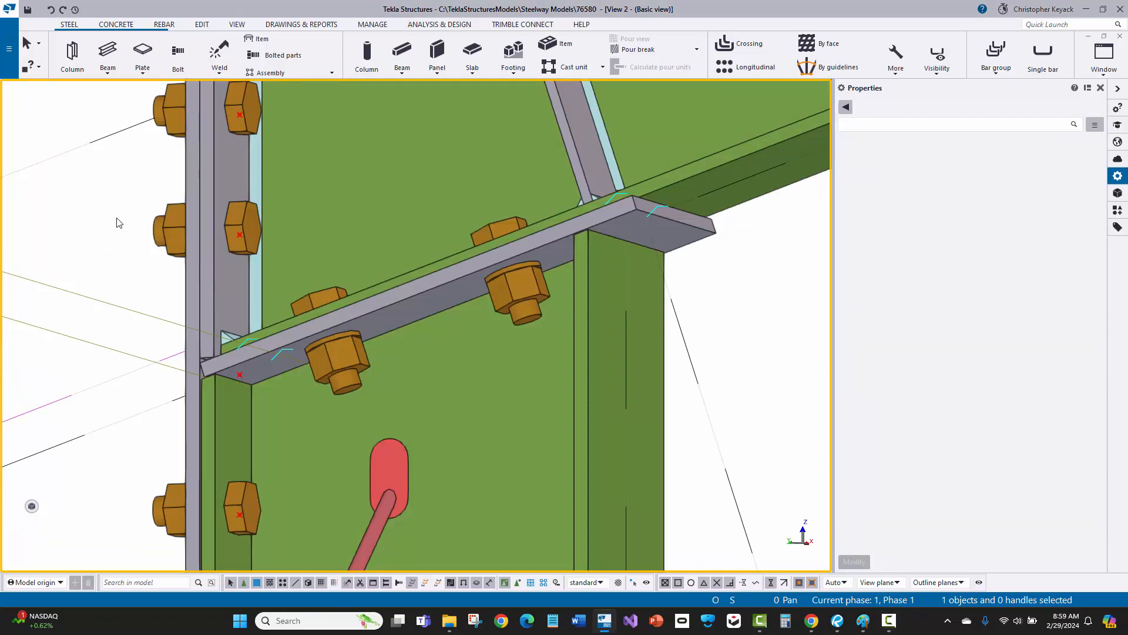
Start a polygon weld from the column to its sloped cap plate, with 0.25 fillets above and below the line.
left_click(220, 71)
left_click(230, 138)
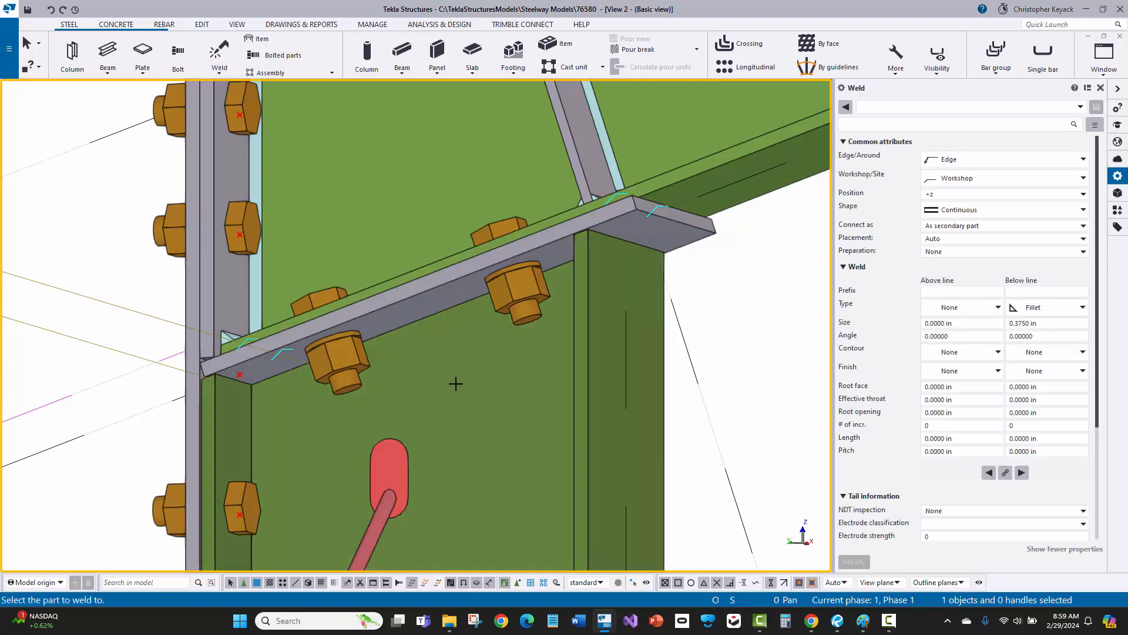
left_click(457, 384)
left_click(426, 290)
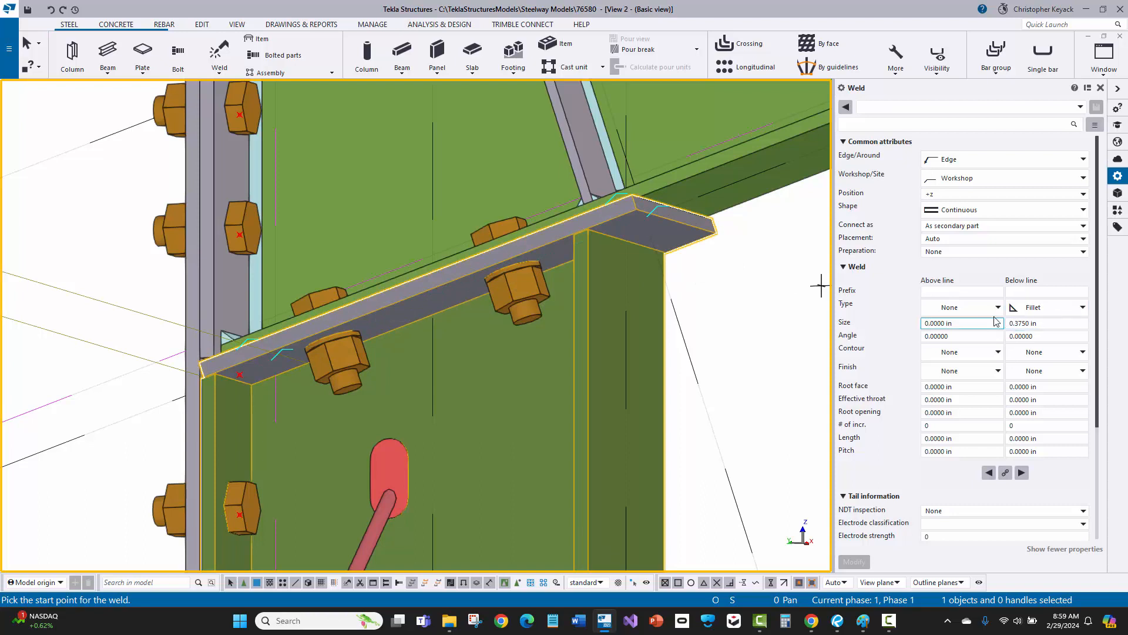
left_click(936, 308)
left_click(956, 336)
type("0.2")
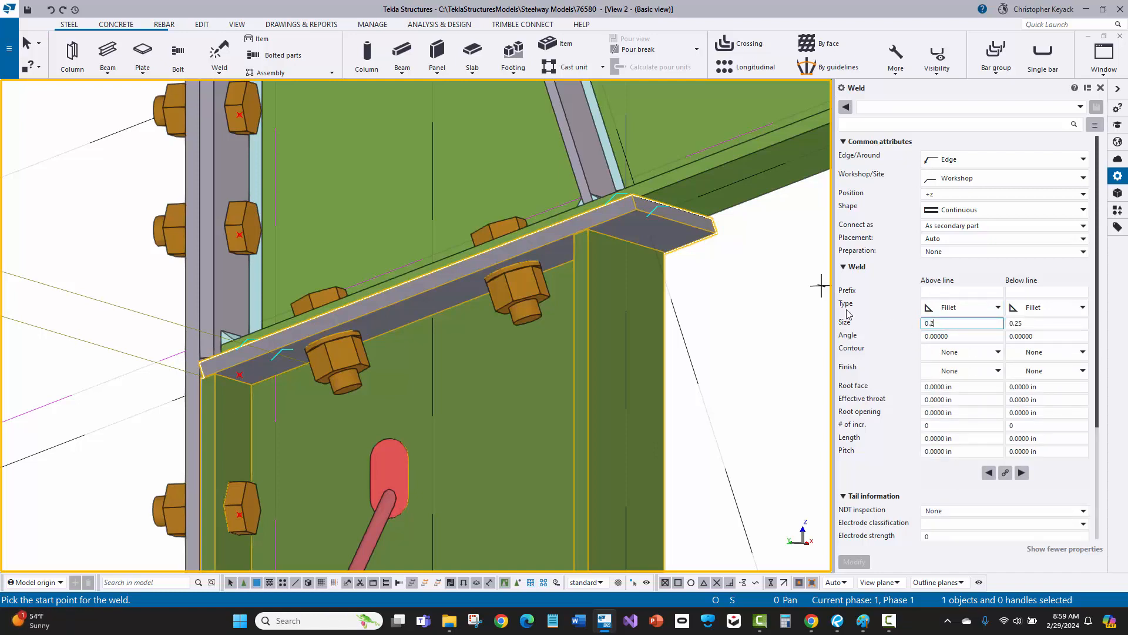
type("5")
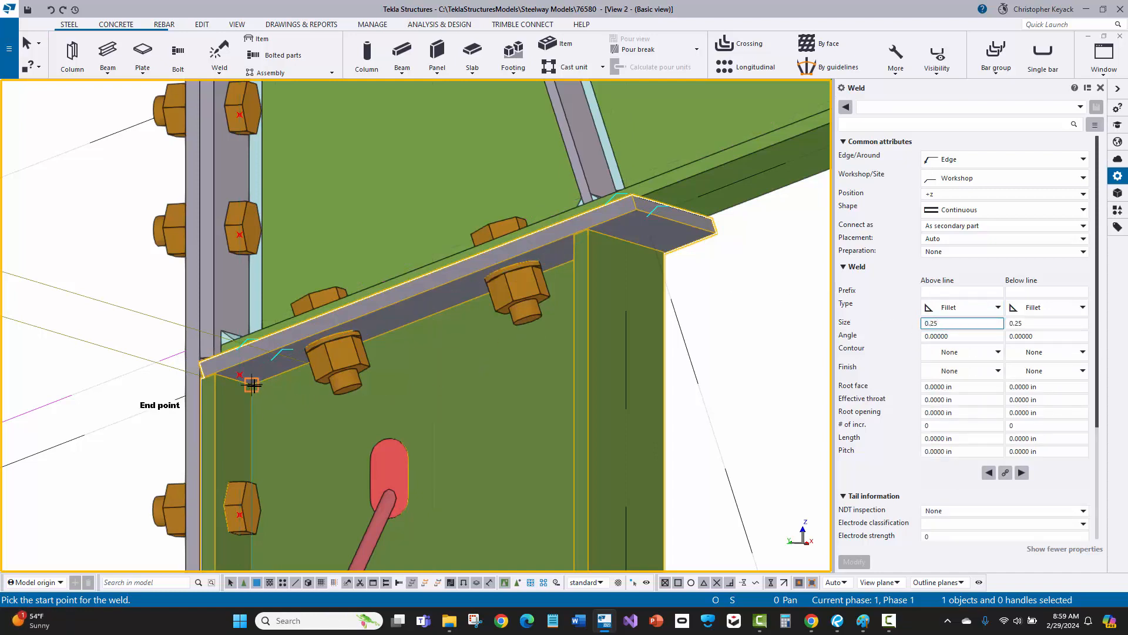
Run the weld along the joint of the column web and cap plate, from one column flange to the other, and end the command.
scroll(253, 385, "up", 3)
left_click(258, 352)
scroll(259, 353, "down", 5)
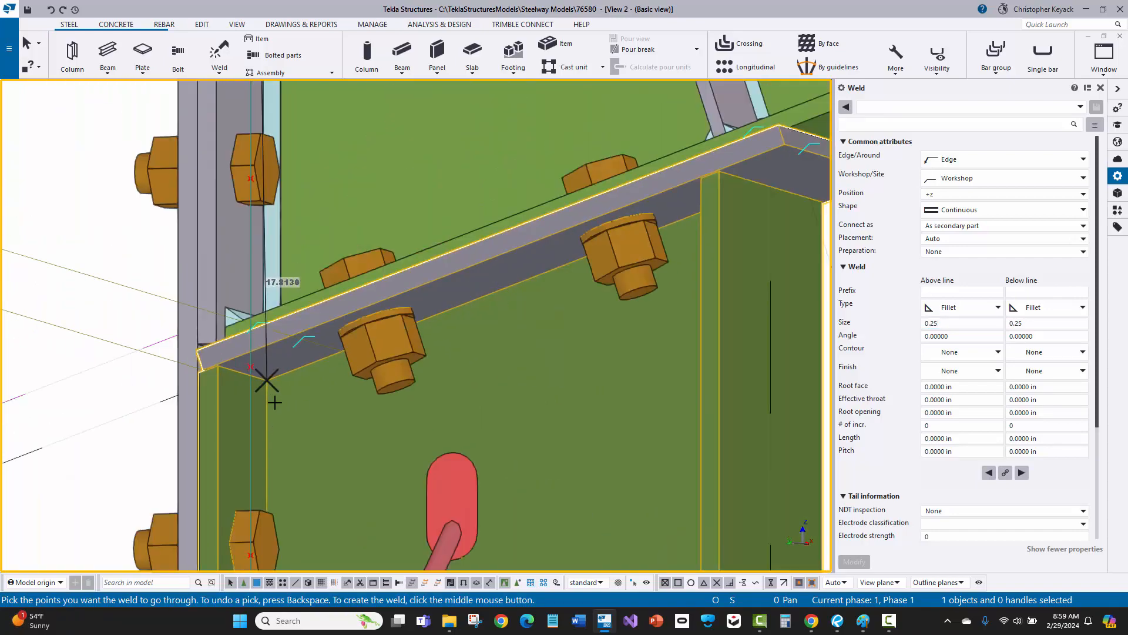
scroll(606, 292, "up", 5)
scroll(606, 293, "up", 3)
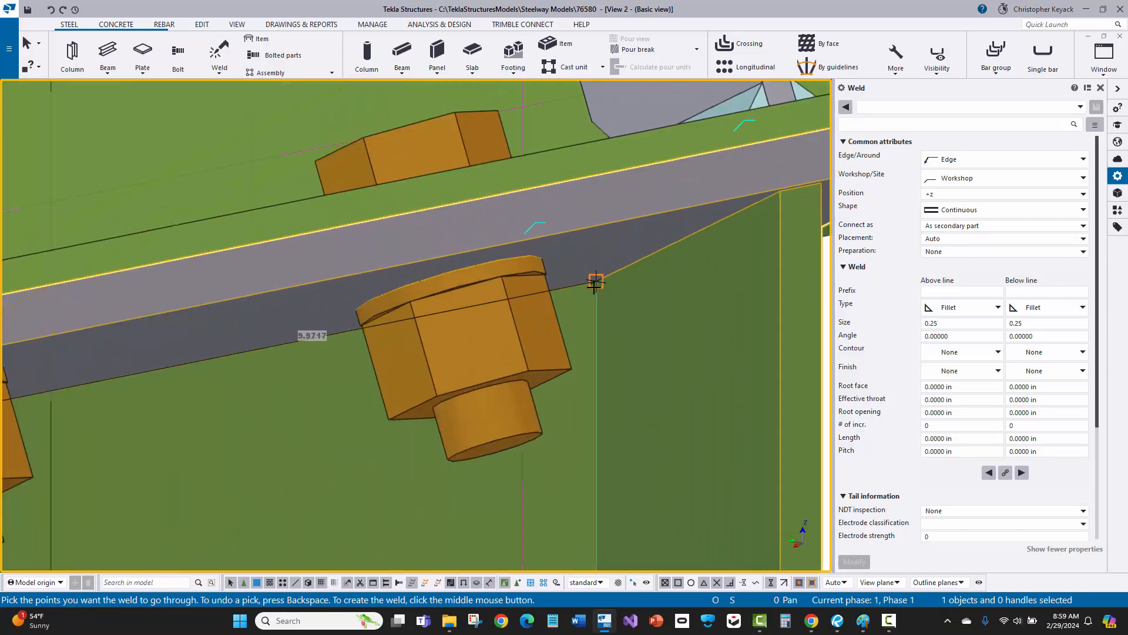
left_click(597, 282)
middle_click(588, 365)
scroll(573, 385, "down", 3)
scroll(573, 386, "down", 3)
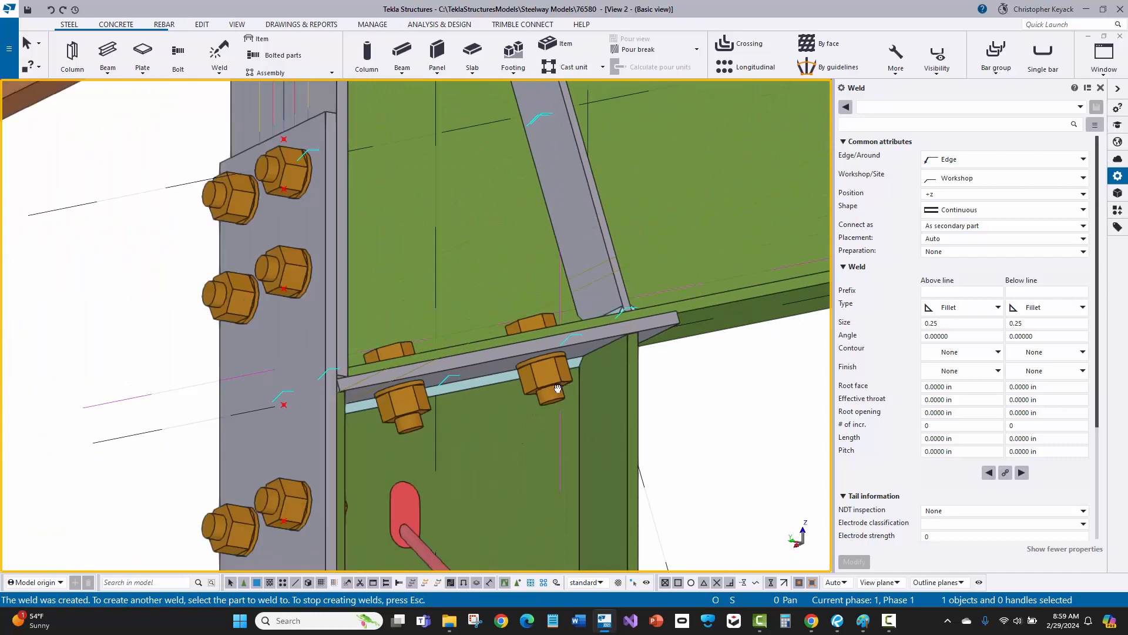
middle_click_drag(559, 389, 452, 424, "ctrl")
scroll(449, 422, "up", 2)
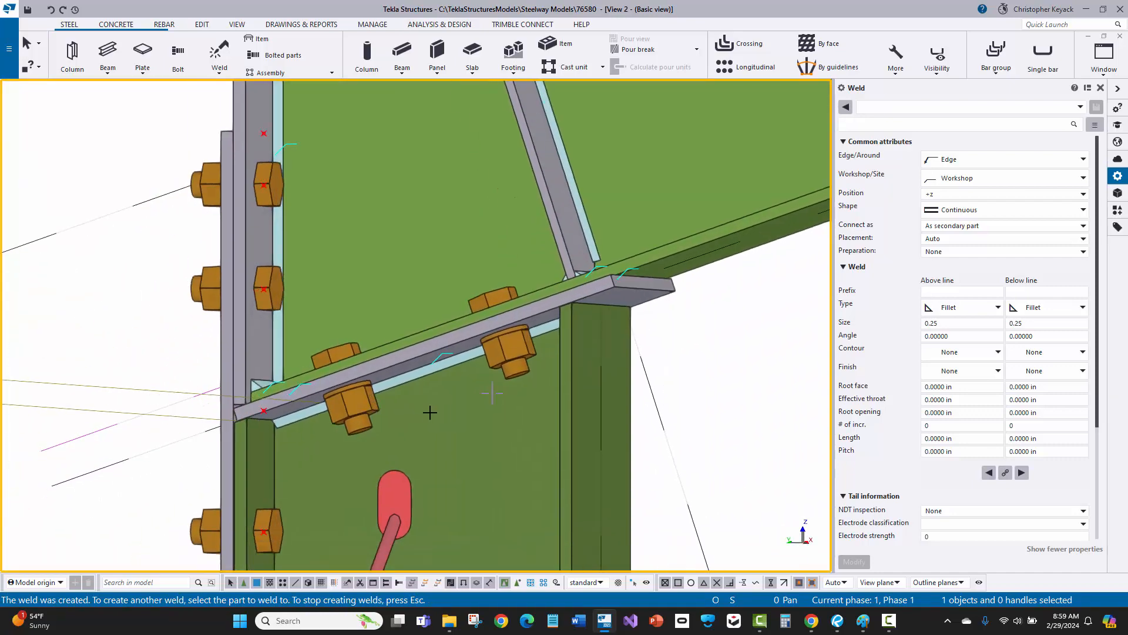
right_click(430, 419)
left_click(473, 205)
Display the parts as transparent and examine the weld on both sides of the column web beneath the cap plate.
scroll(454, 431, "up", 1)
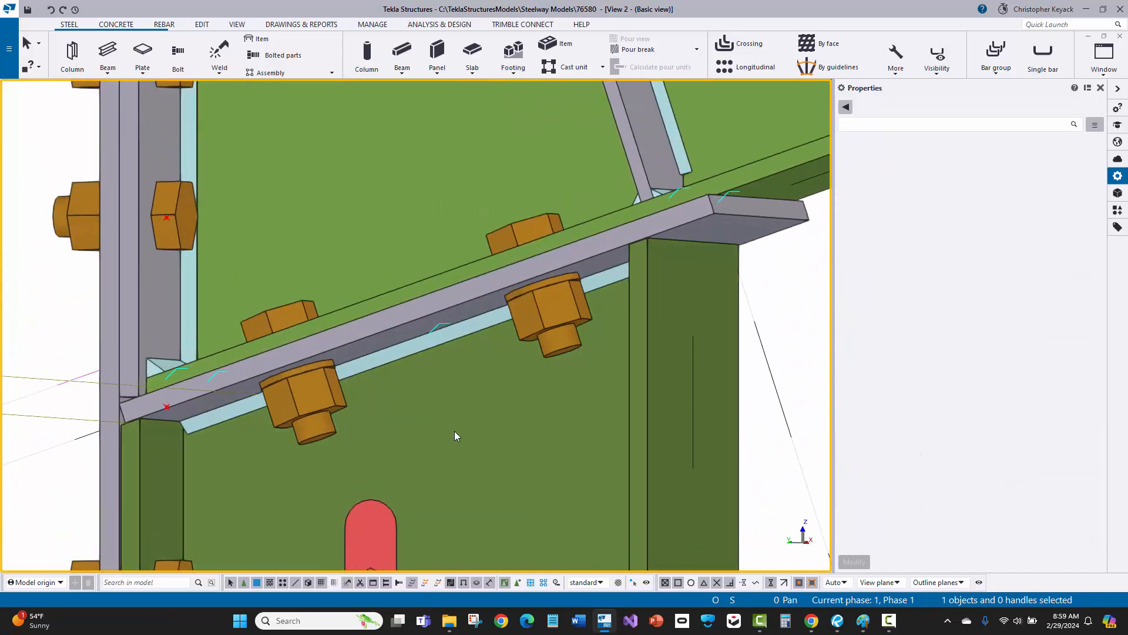
key("ctrl+2")
scroll(377, 397, "up", 2)
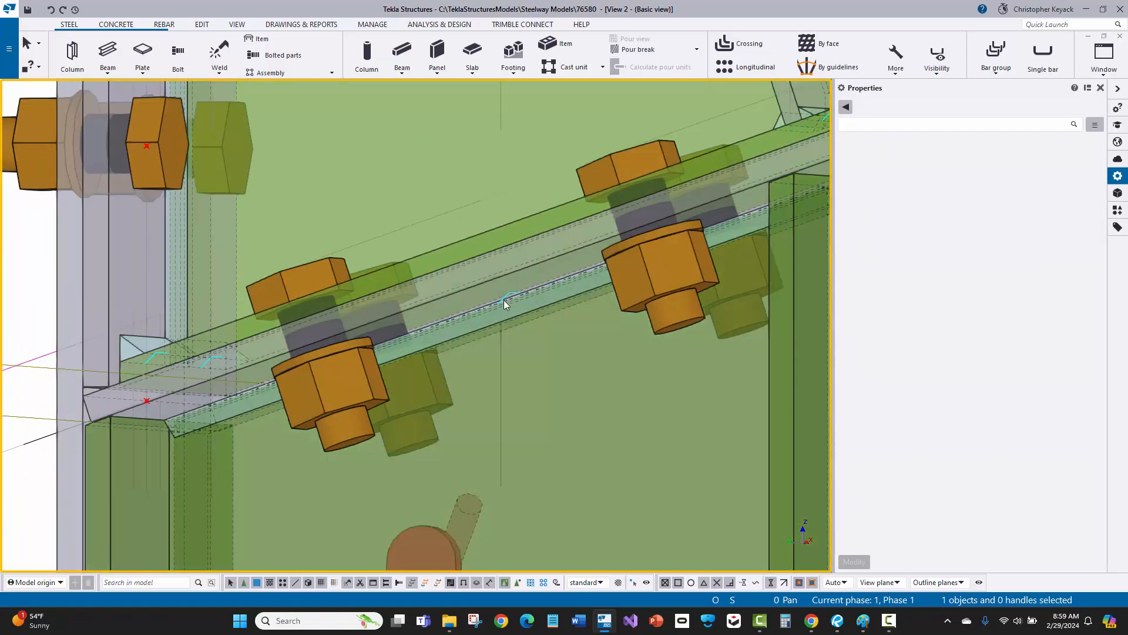
Check the properties of the column web weld beneath the cap plate and display the parts as solid.
left_click(505, 295)
mouse_move(498, 348)
middle_mouse_down("ctrl")
mouse_move(479, 275)
mouse_move(498, 352)
mouse_move(498, 339)
middle_mouse_up("ctrl")
scroll(496, 340, "down", 1)
key("ctrl+4")
scroll(496, 375, "down", 1)
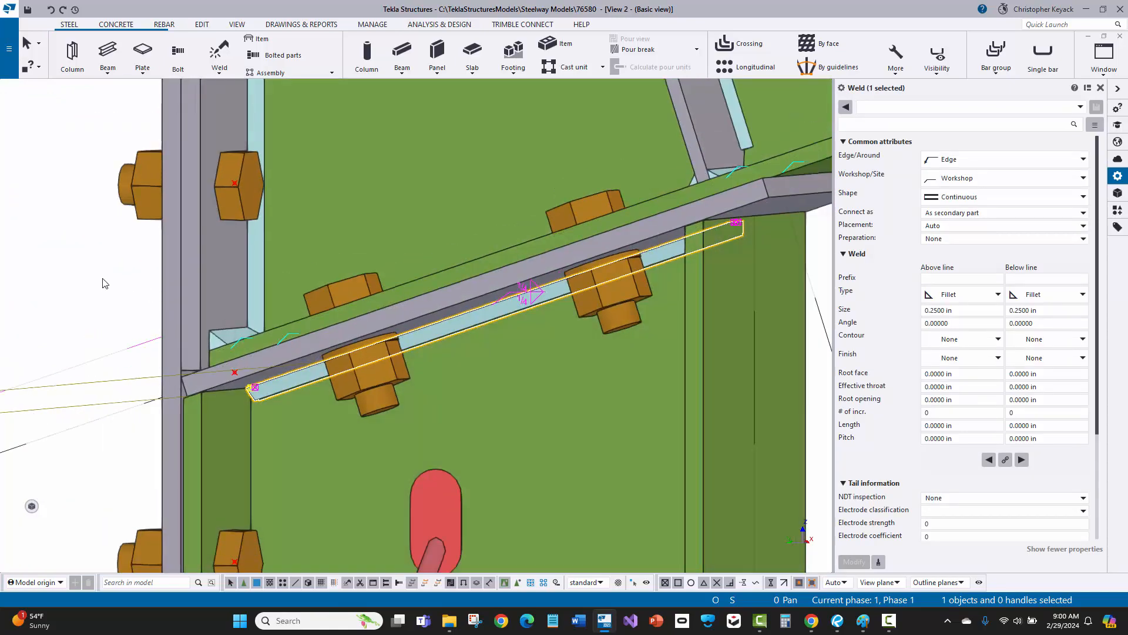
left_click(101, 247)
Start a polygon weld from the column to the cap plate, keeping 0.25 in fillets above and below the line.
middle_click_drag(737, 313, 562, 295)
left_click(221, 72)
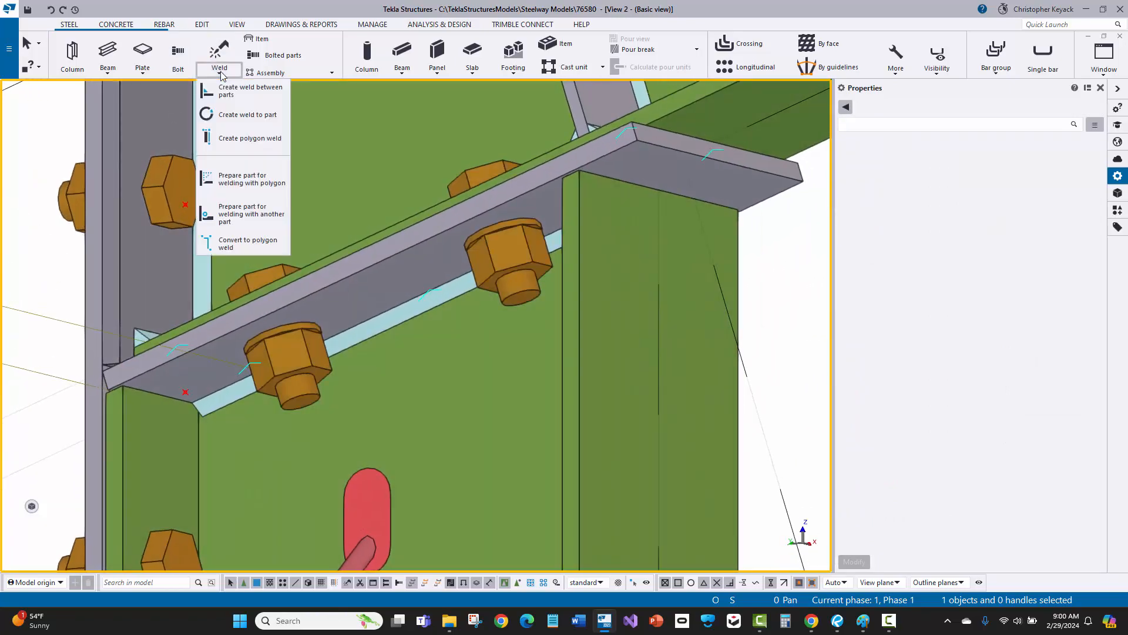
left_click(241, 138)
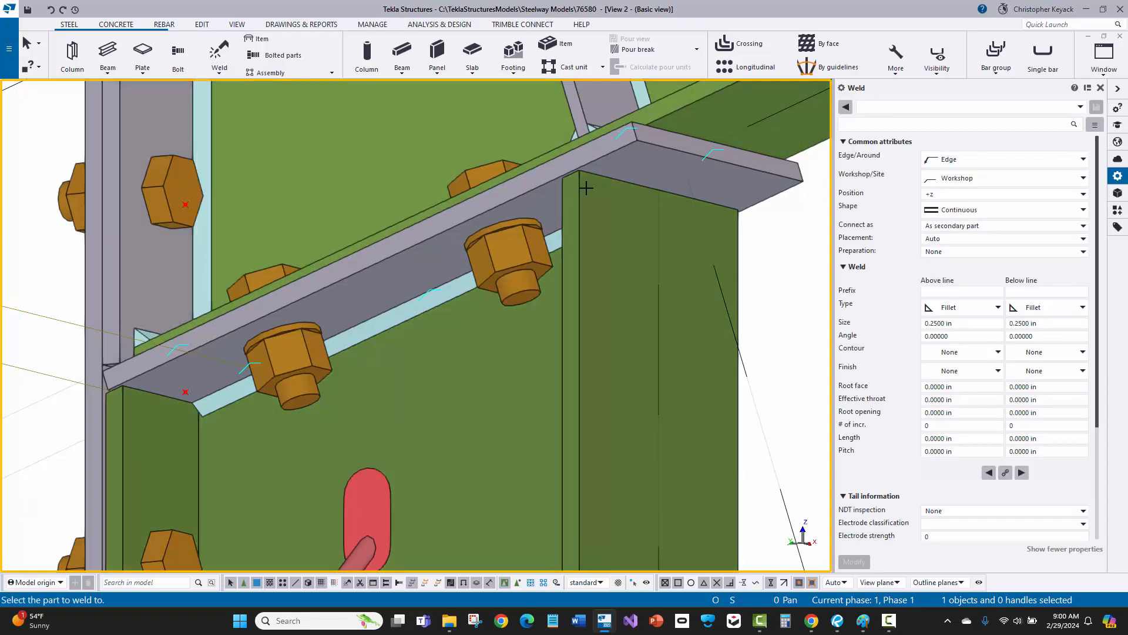
left_click(603, 231)
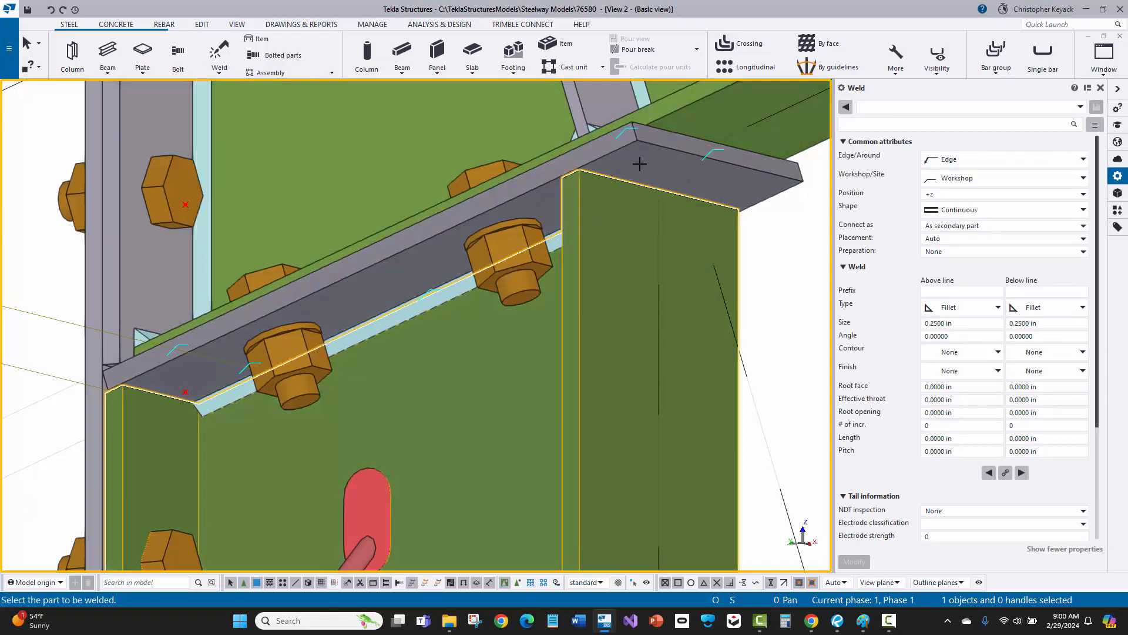
left_click(639, 164)
Run the weld across the full width of the outer face of the column flange farthest from the end plate, and end the command.
scroll(623, 183, "up", 3)
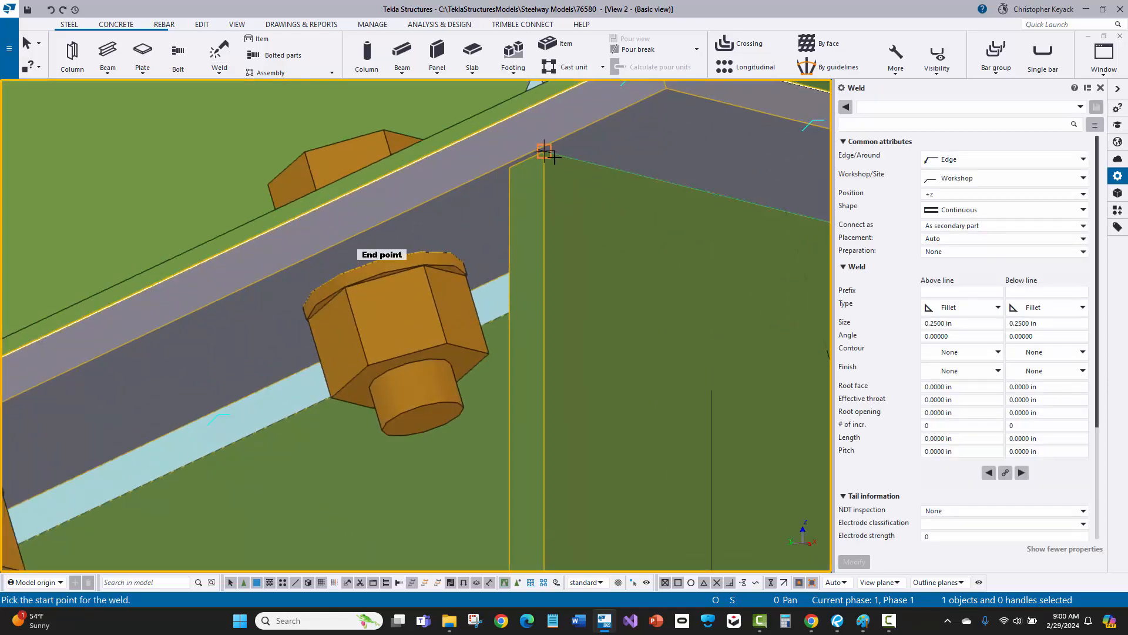
left_click(545, 152)
scroll(547, 154, "down", 2)
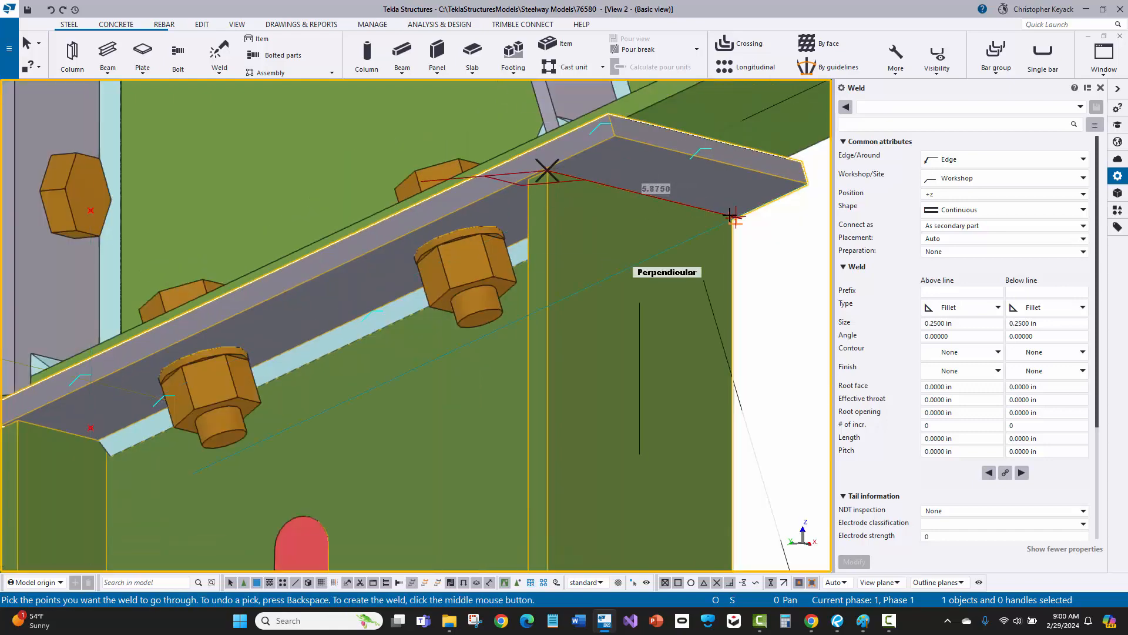
scroll(730, 215, "up", 4)
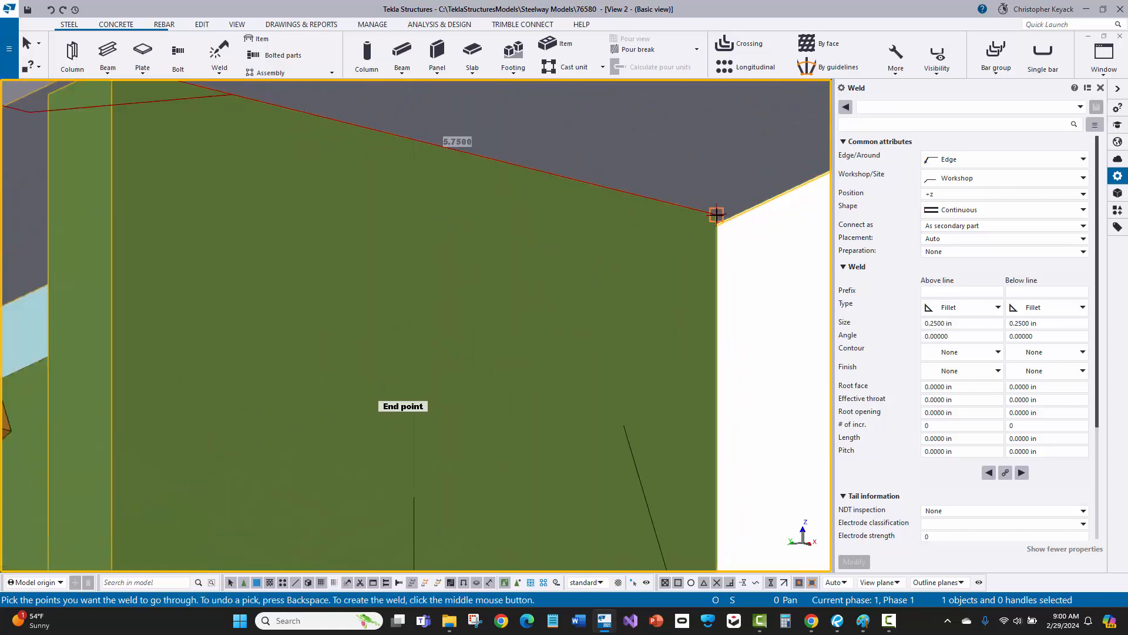
left_click(716, 215)
scroll(665, 277, "down", 4)
middle_click(662, 280)
scroll(661, 272, "down", 2)
right_click(676, 281)
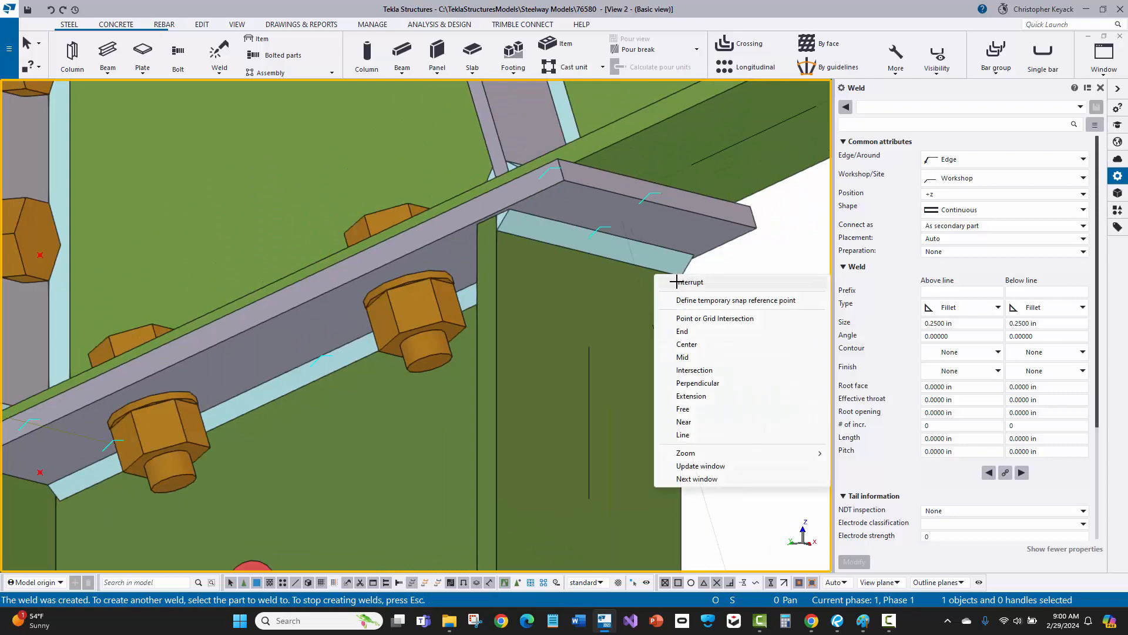
left_click(677, 281)
Set the outer flange weld's above-line type to None and size to 0, keeping only the below-line fillet.
left_click(622, 247)
mouse_move(480, 255)
middle_mouse_down("ctrl")
mouse_move(574, 248)
mouse_move(484, 264)
middle_mouse_up("ctrl")
scroll(619, 288, "up", 2)
mouse_move(616, 282)
middle_mouse_down("ctrl")
mouse_move(605, 275)
mouse_move(615, 268)
middle_mouse_up("ctrl")
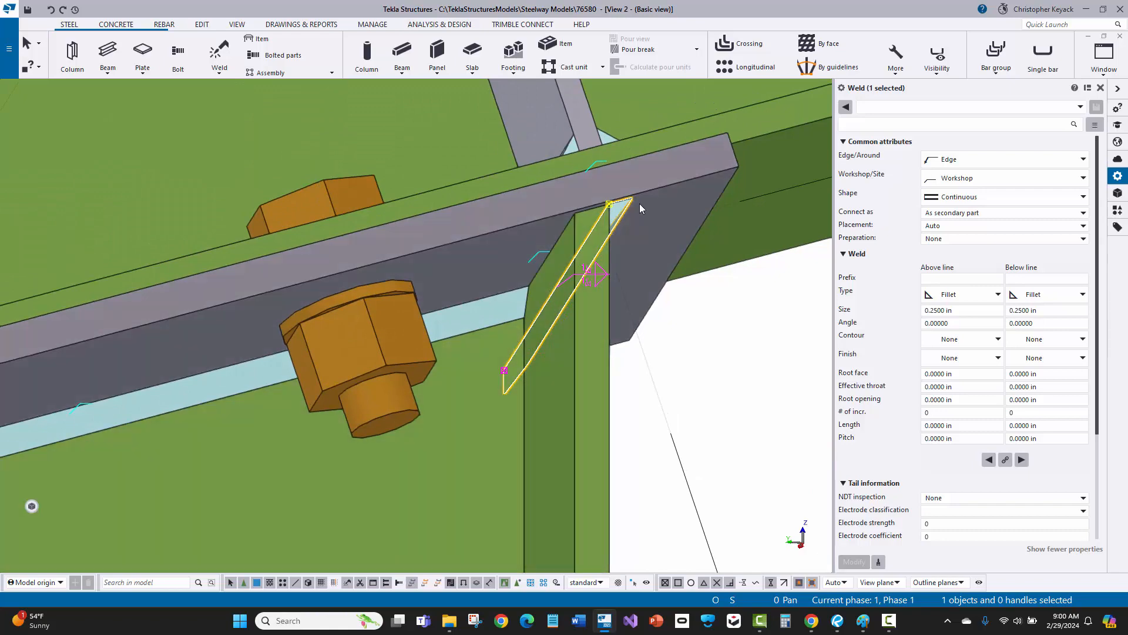
middle_click_drag(641, 206, 599, 265, "ctrl")
left_click(961, 301)
left_click(958, 310)
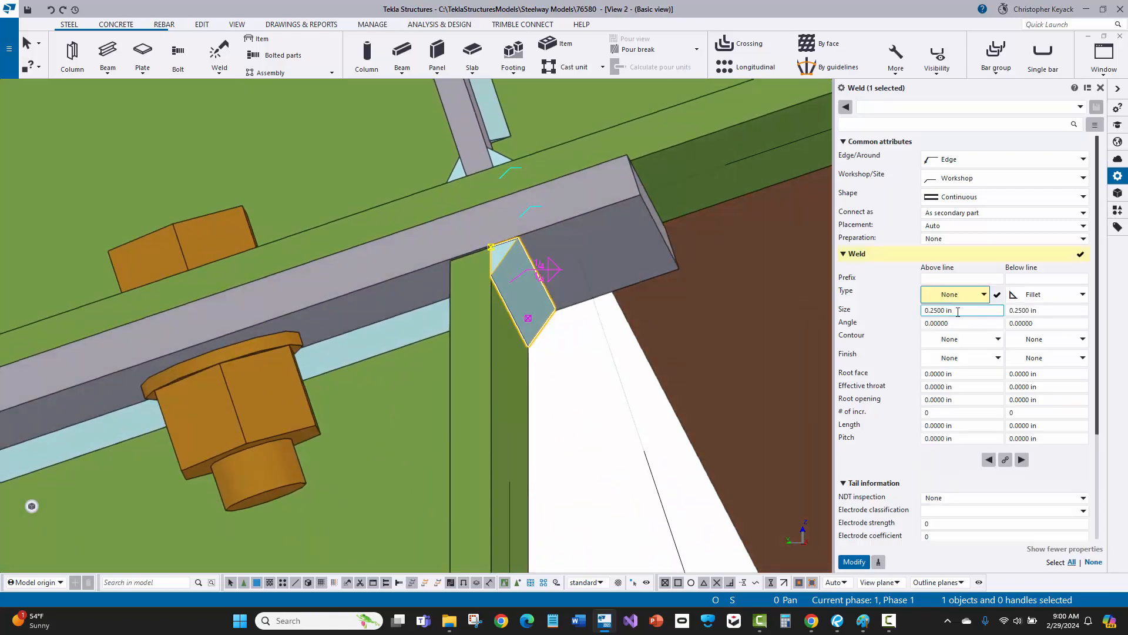
key("Return")
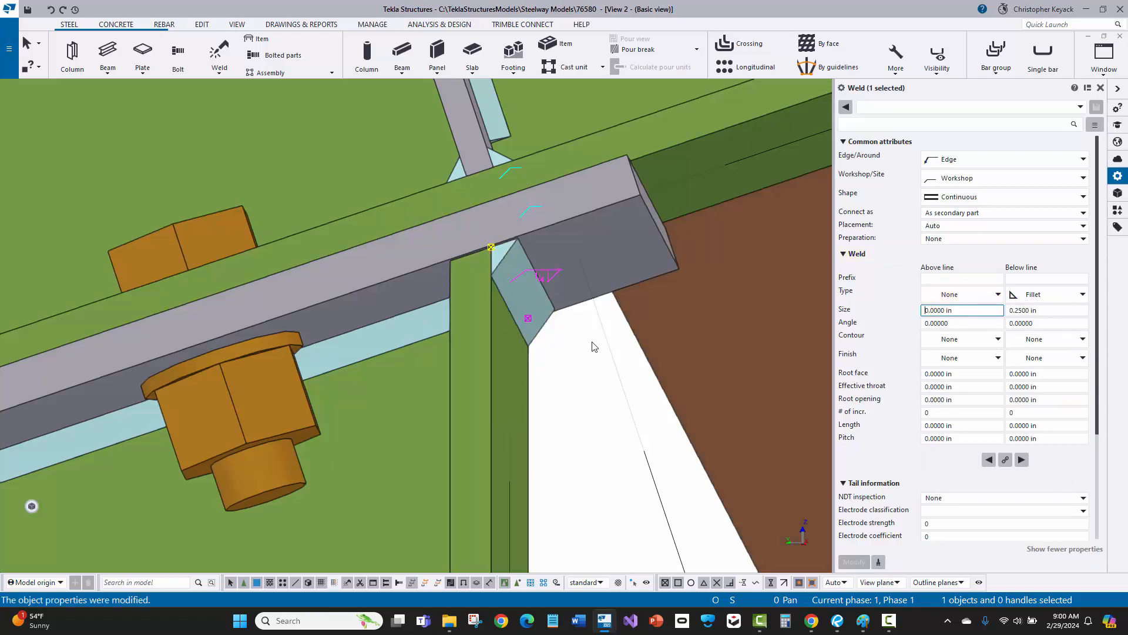
Display the parts as transparent and start another column-to-cap-plate polygon weld with only a 0.25 in below-line fillet.
mouse_move(533, 291)
middle_mouse_down("ctrl")
mouse_move(472, 308)
mouse_move(534, 306)
middle_mouse_up("ctrl")
scroll(522, 388, "up", 2)
key("ctrl+2")
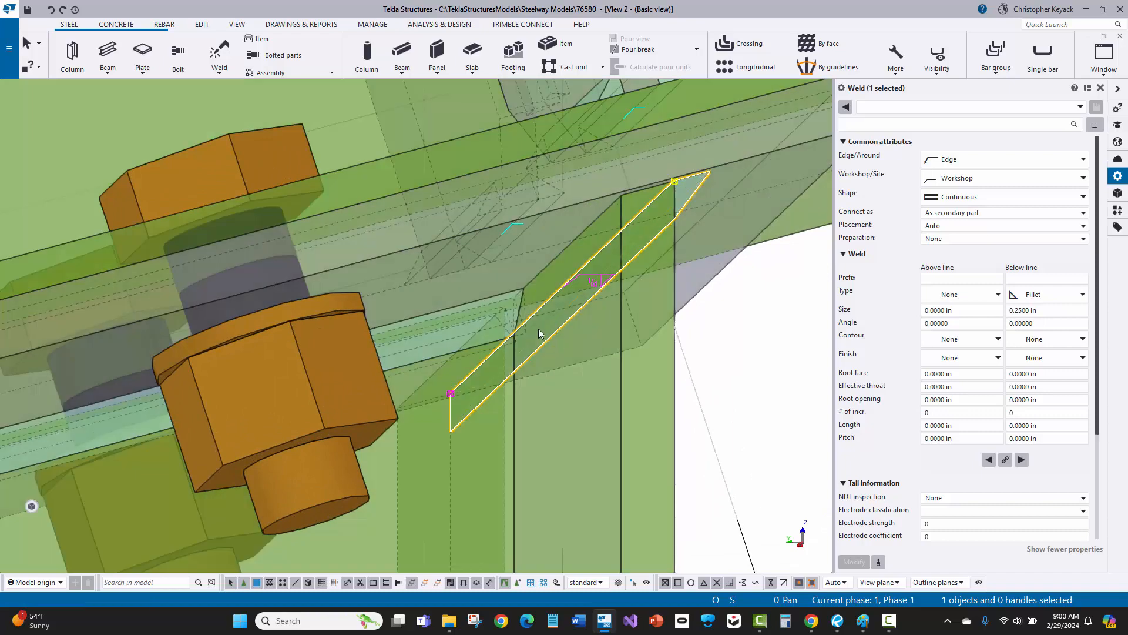
scroll(533, 281, "up", 1)
scroll(532, 281, "up", 1)
left_click(219, 66)
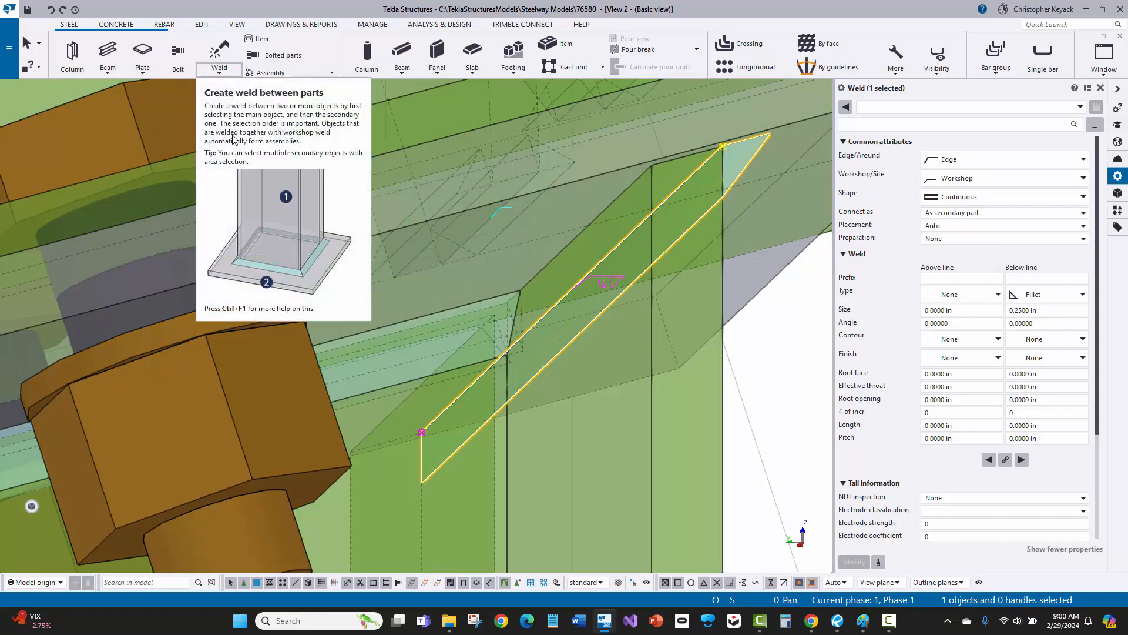
left_click(250, 138)
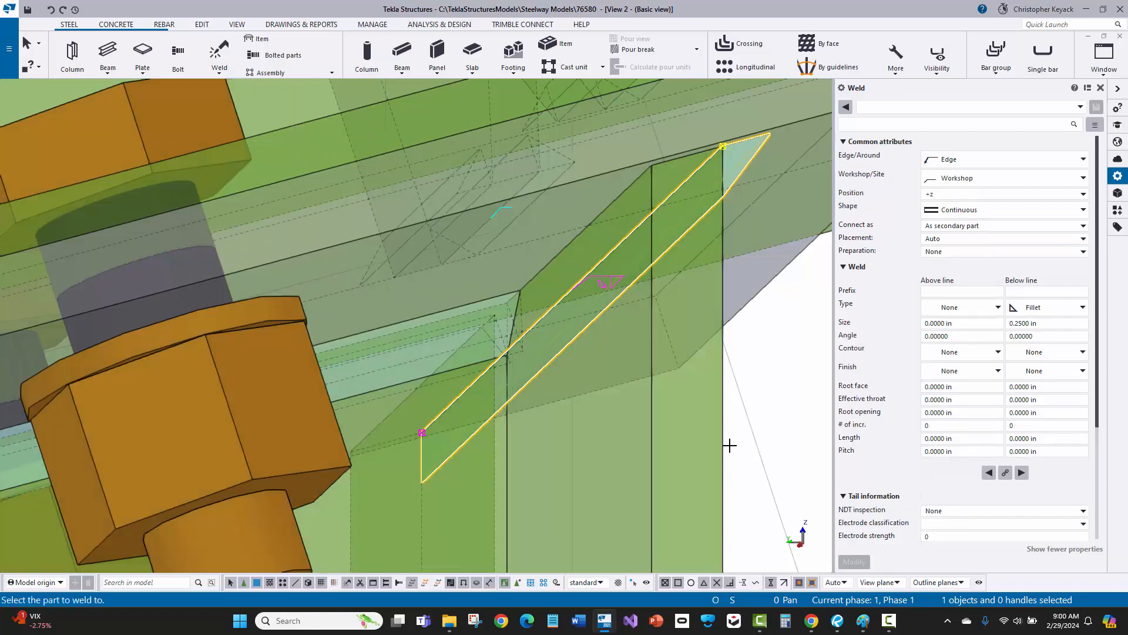
left_click(722, 452)
scroll(766, 228, "down", 3)
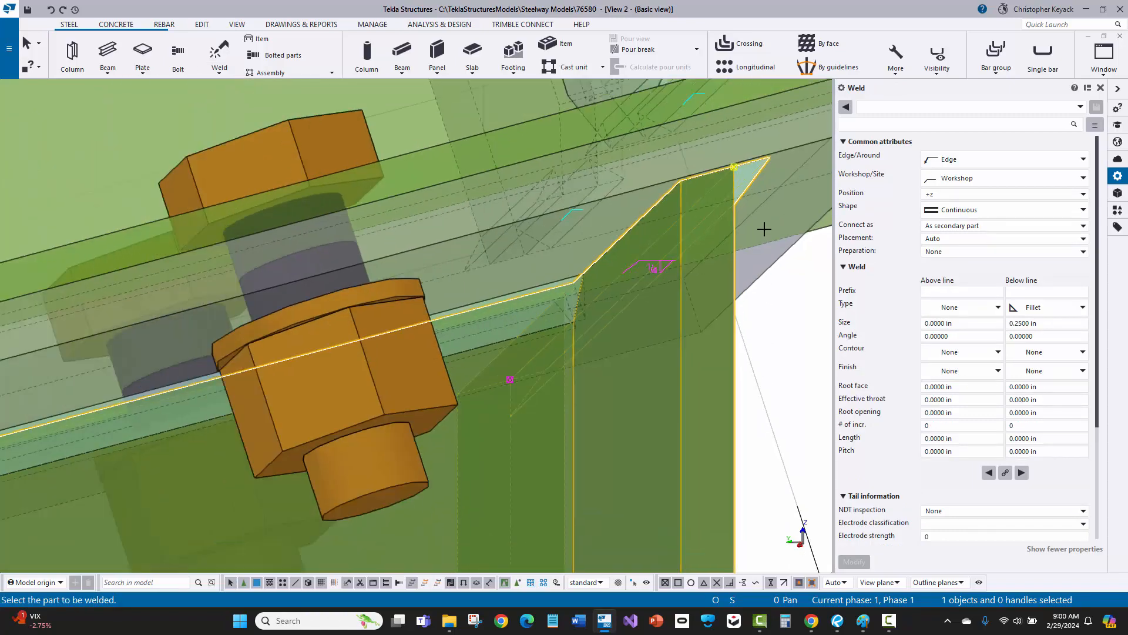
middle_click_drag(767, 223, 709, 265)
left_click(713, 307)
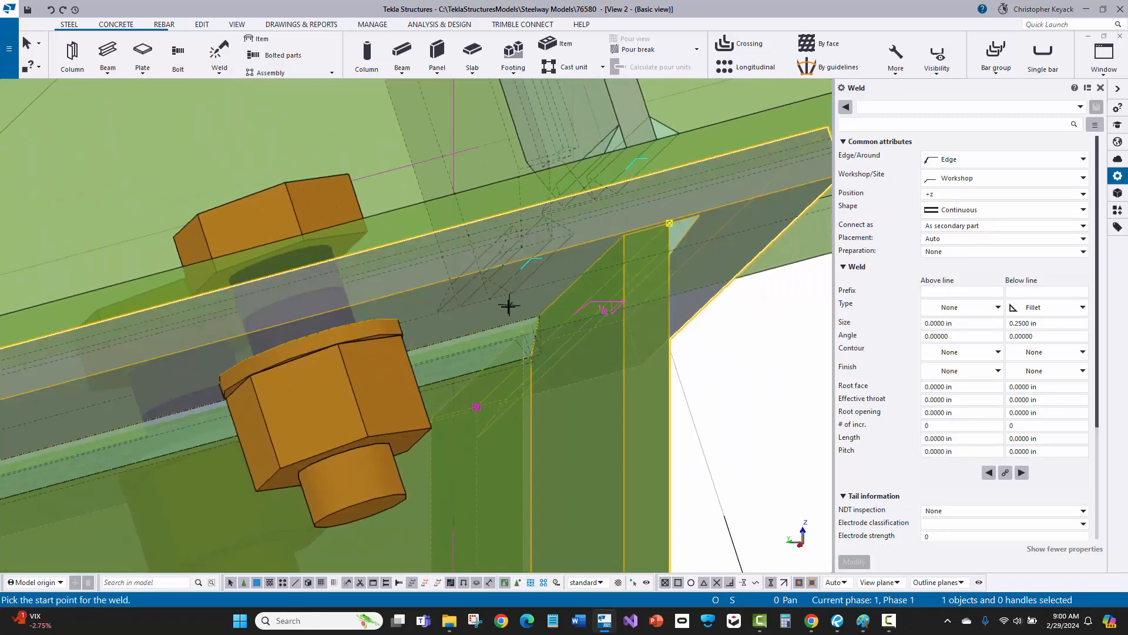
Run the weld along the flange's inner face from the column web to the flange edge, and end the command.
scroll(520, 370, "up", 4)
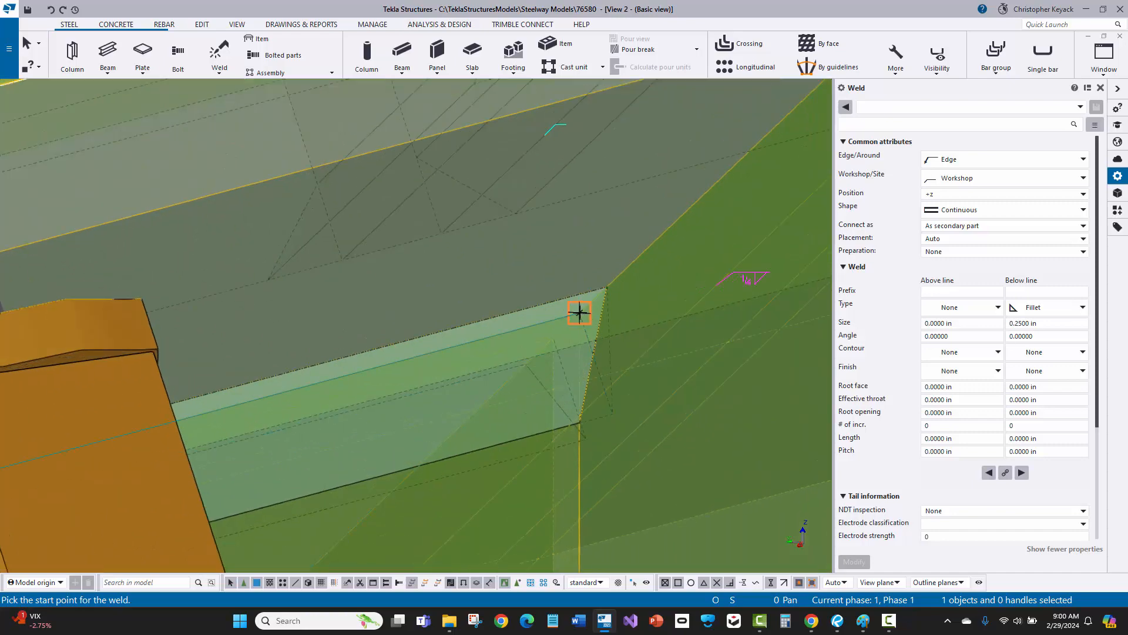
left_click(579, 313)
scroll(578, 317, "down", 2)
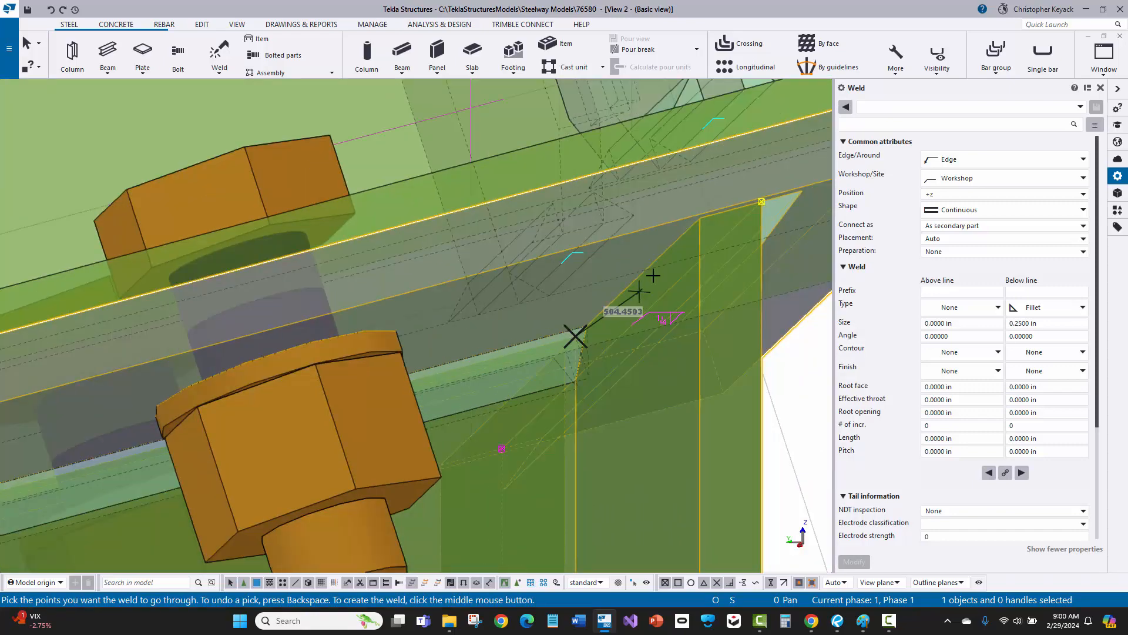
left_click(699, 219)
middle_click(690, 291)
scroll(643, 319, "down", 2)
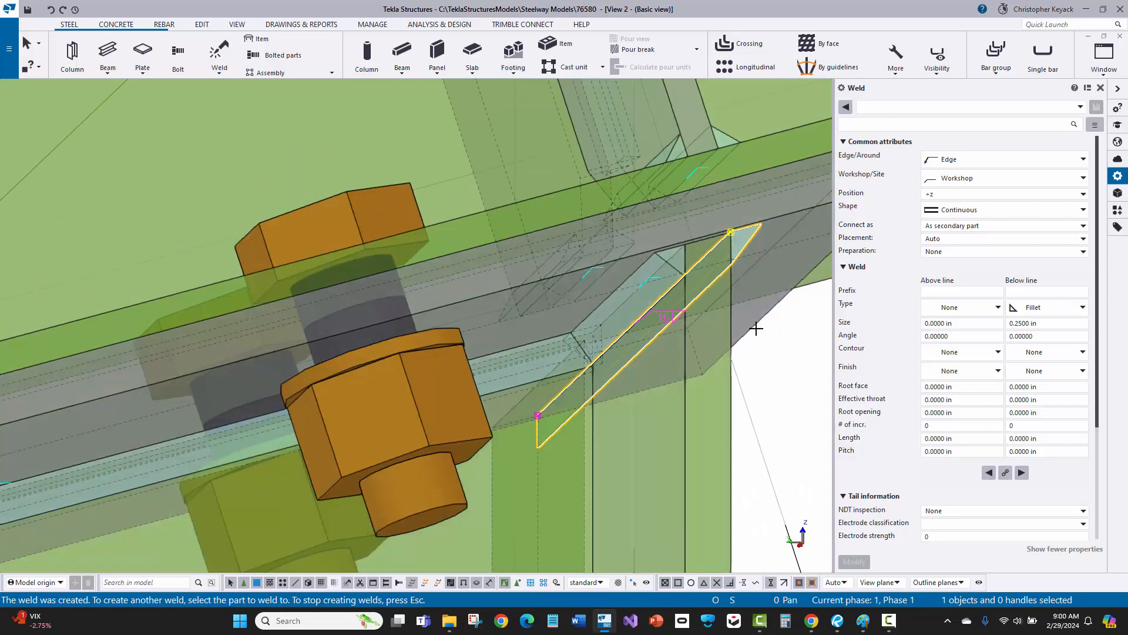
right_click(756, 328)
left_click(790, 347)
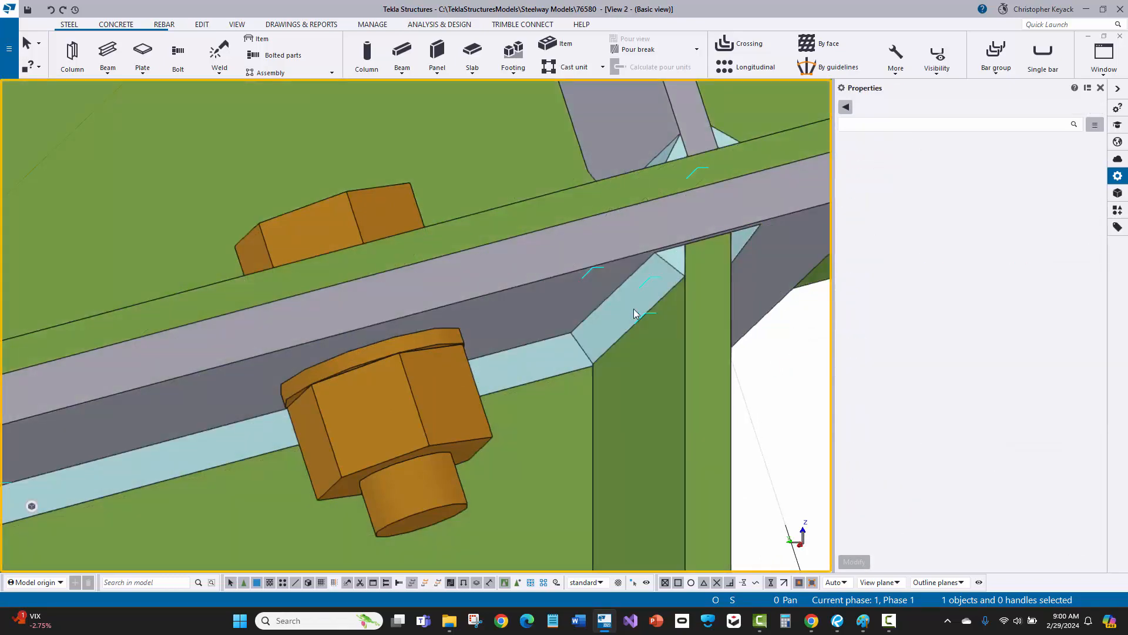
Check the inner and outer flange welds' properties and examine the opposite side of the column web in transparent and solid display.
left_click(635, 313)
middle_click_drag(661, 305, 521, 246)
left_click(480, 253)
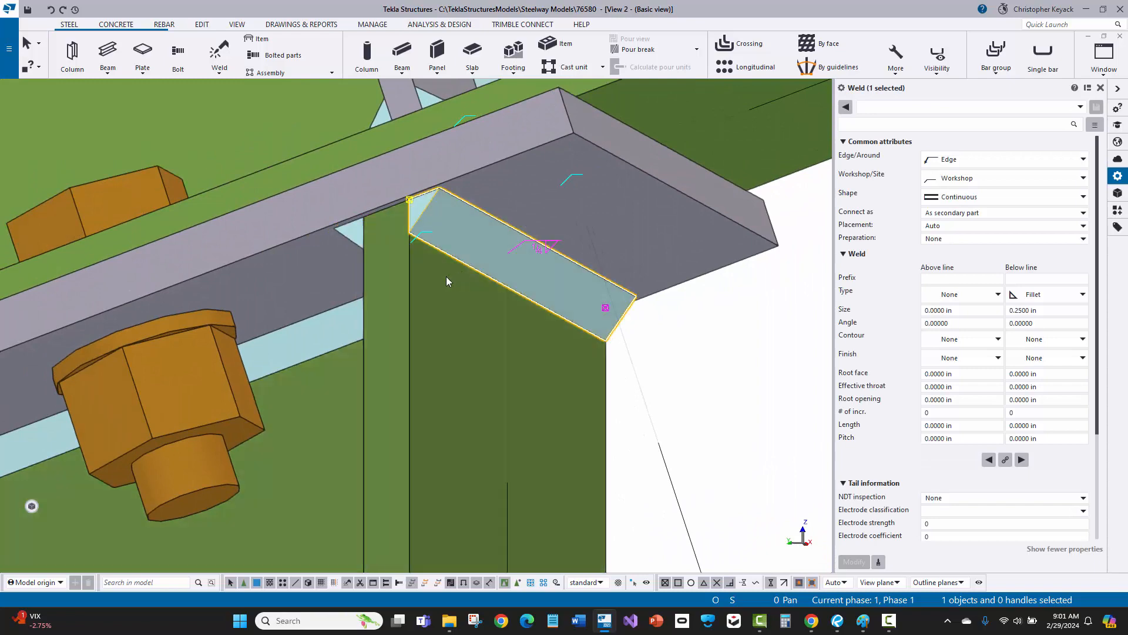
middle_click_drag(444, 278, 530, 292)
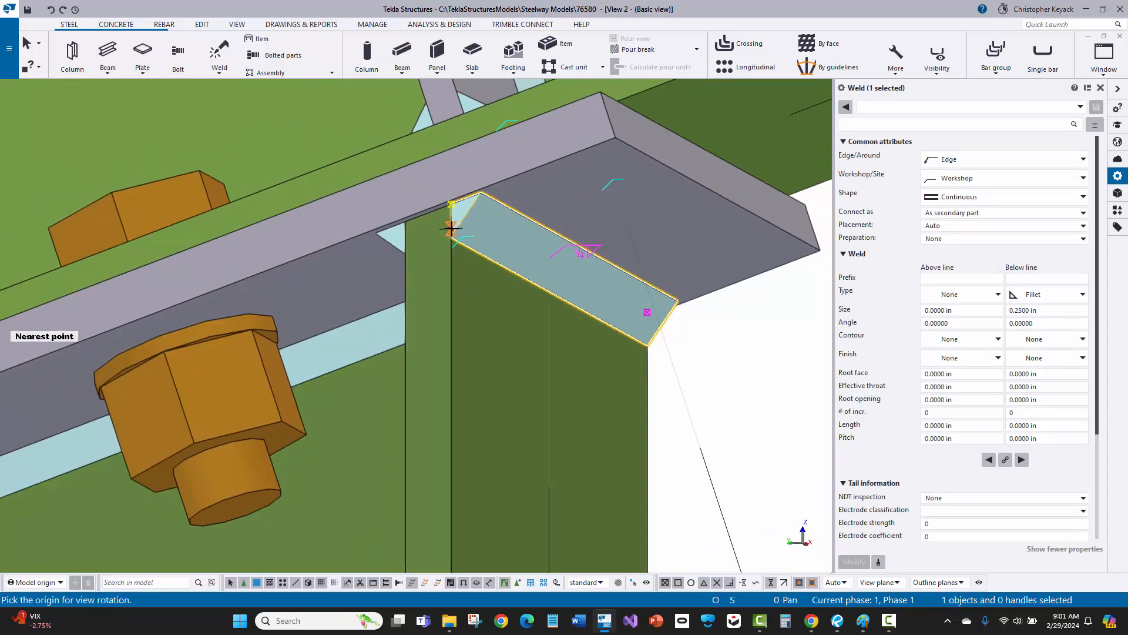
left_click(451, 235)
middle_click_drag(451, 235, 422, 395, "ctrl")
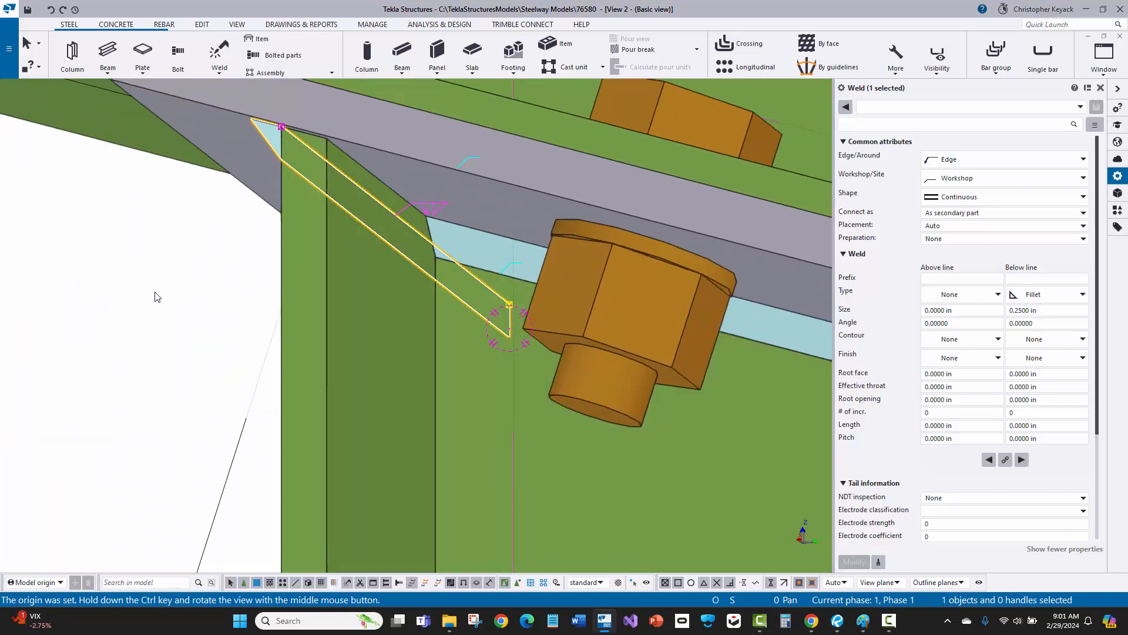
left_click(158, 300)
middle_click_drag(177, 317, 180, 380)
key("ctrl+2")
scroll(371, 299, "up", 2)
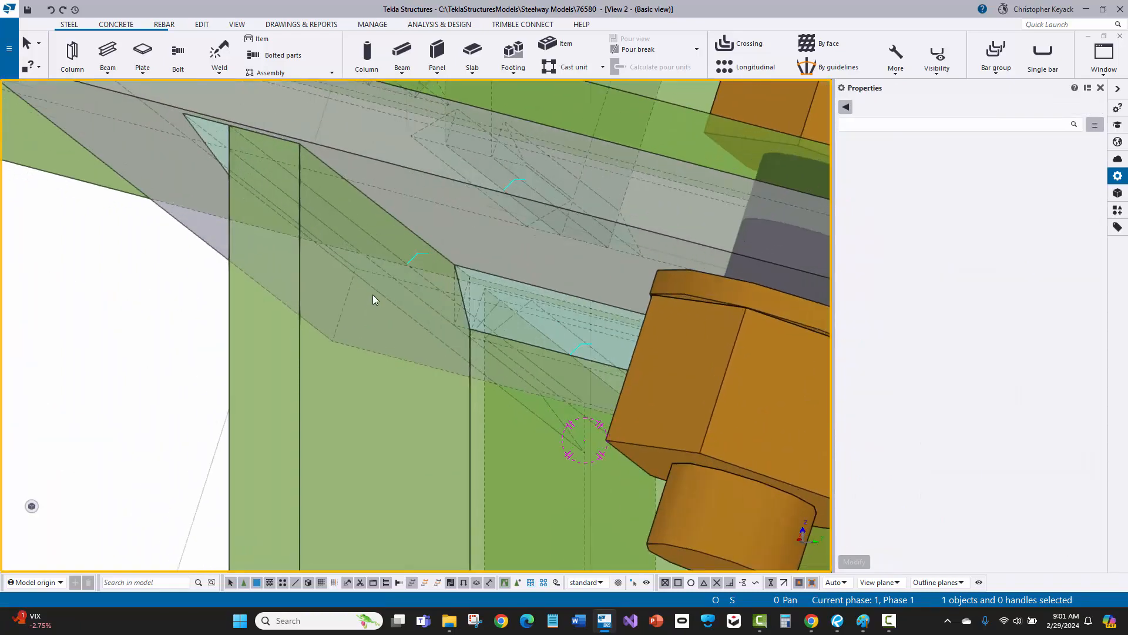
scroll(400, 264, "up", 3)
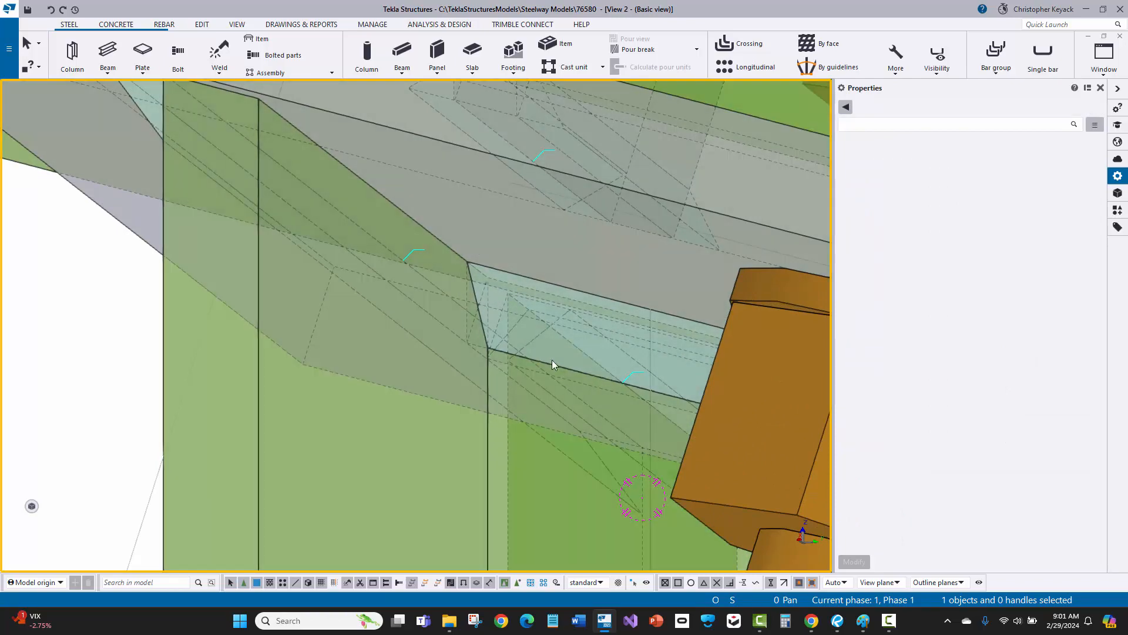
key("ctrl+4")
scroll(545, 358, "down", 2)
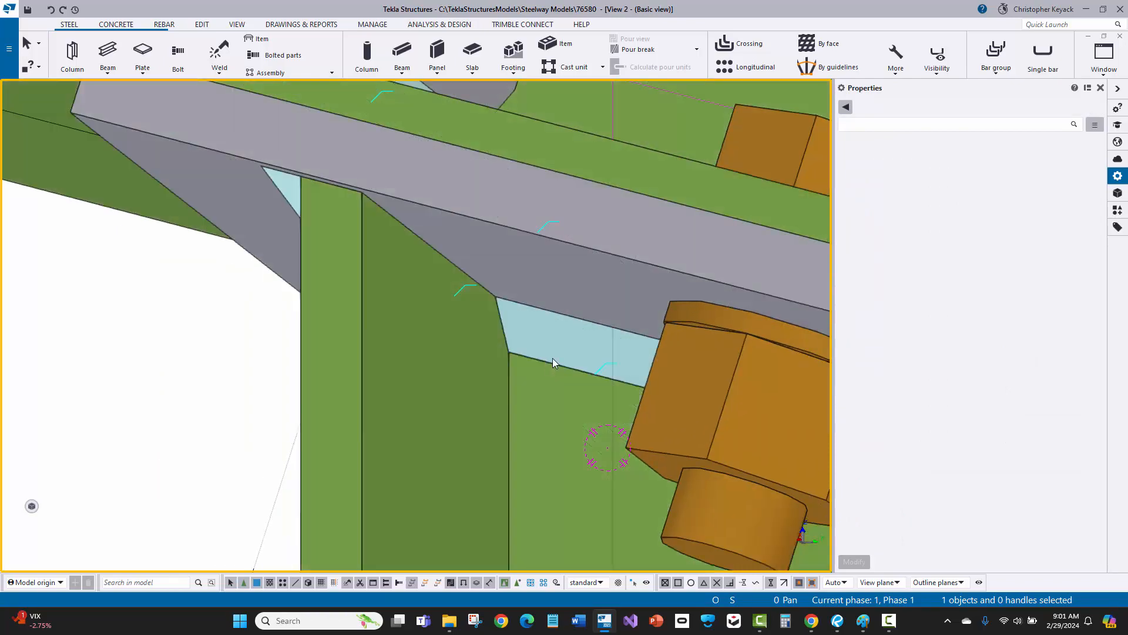
Hide the column web weld that covers the corner of the web and flange beneath the cap plate.
left_click(553, 357)
right_click(548, 344)
left_click(576, 236)
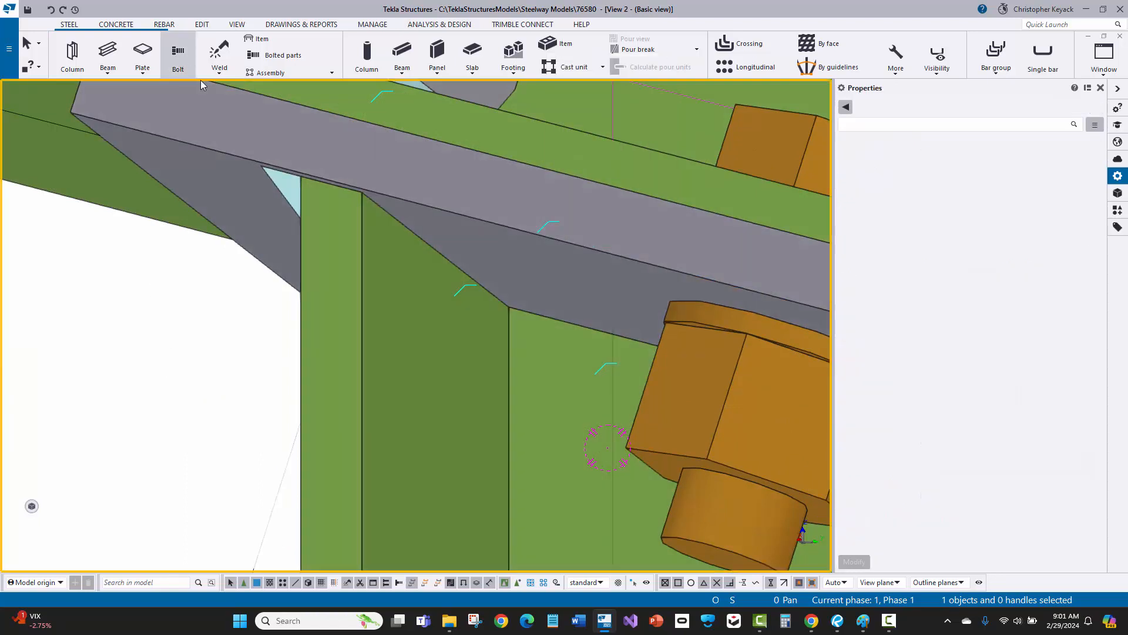
Weld the column to the cap plate along the flange's inner face on this side of the web with a 0.25 in below-line fillet.
left_click(219, 69)
left_click(224, 140)
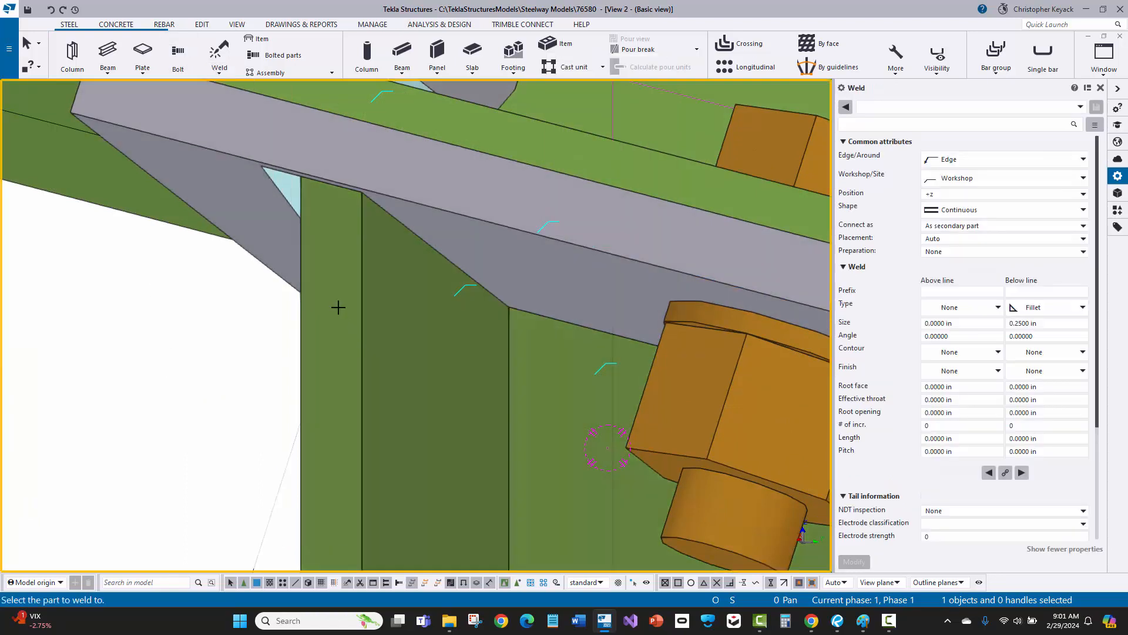
left_click(358, 345)
left_click(524, 270)
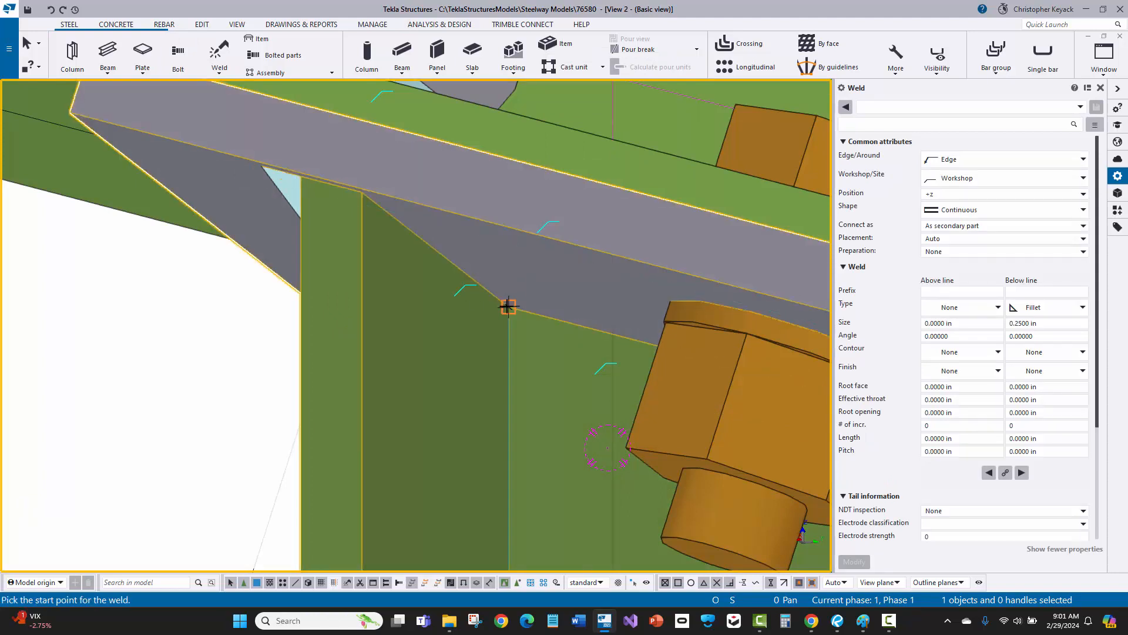
left_click(509, 307)
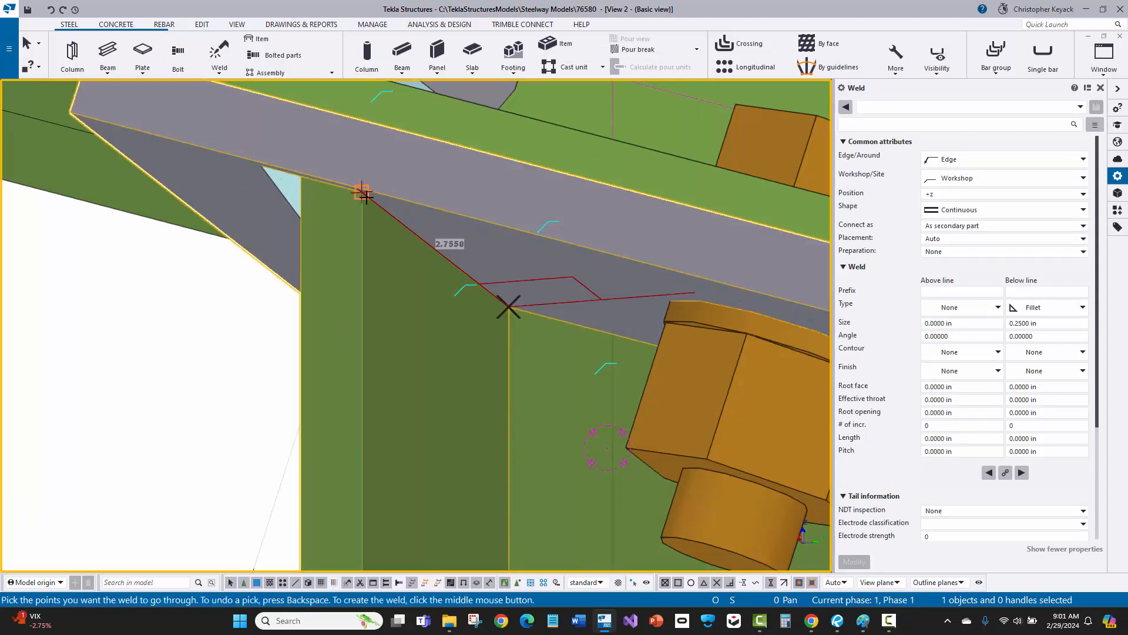
left_click(361, 192)
middle_click(444, 294)
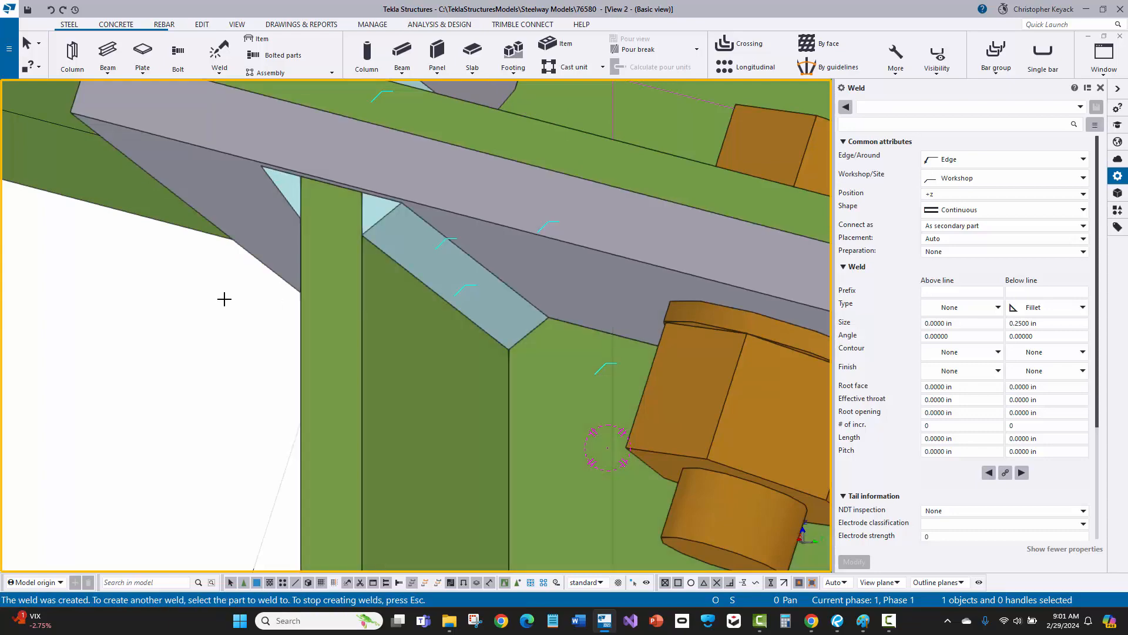
right_click(224, 299)
left_click(247, 305)
Examine the finished haunch connection from several sides and check the rafter's properties.
scroll(358, 291, "down", 4)
scroll(368, 289, "down", 3)
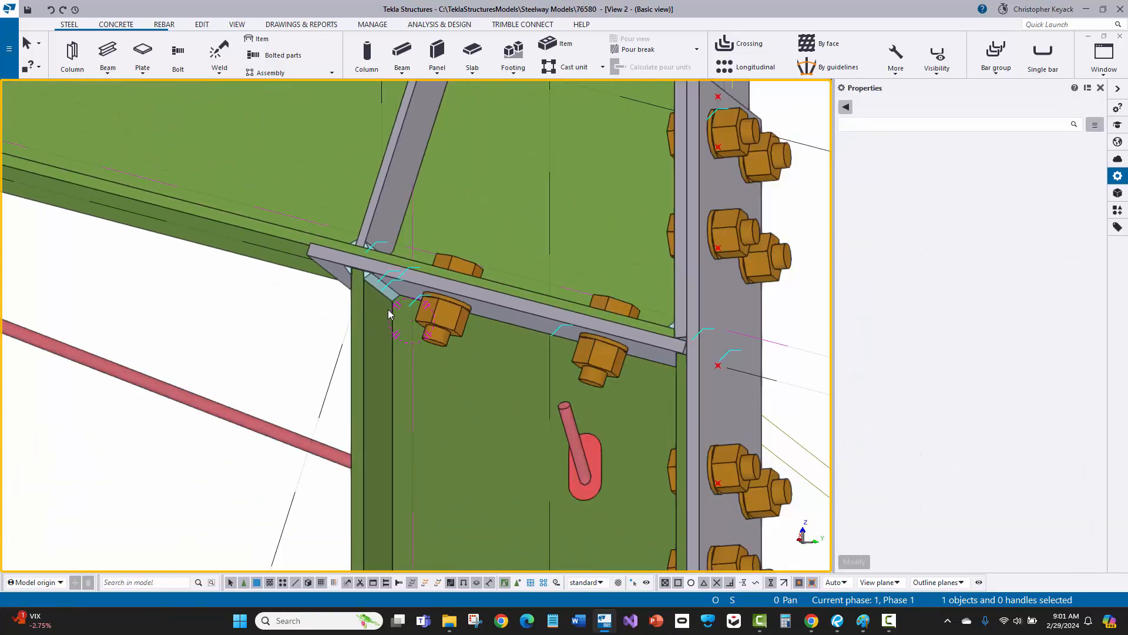
middle_click_drag(388, 309, 479, 323, "ctrl")
middle_click_drag(768, 432, 686, 377)
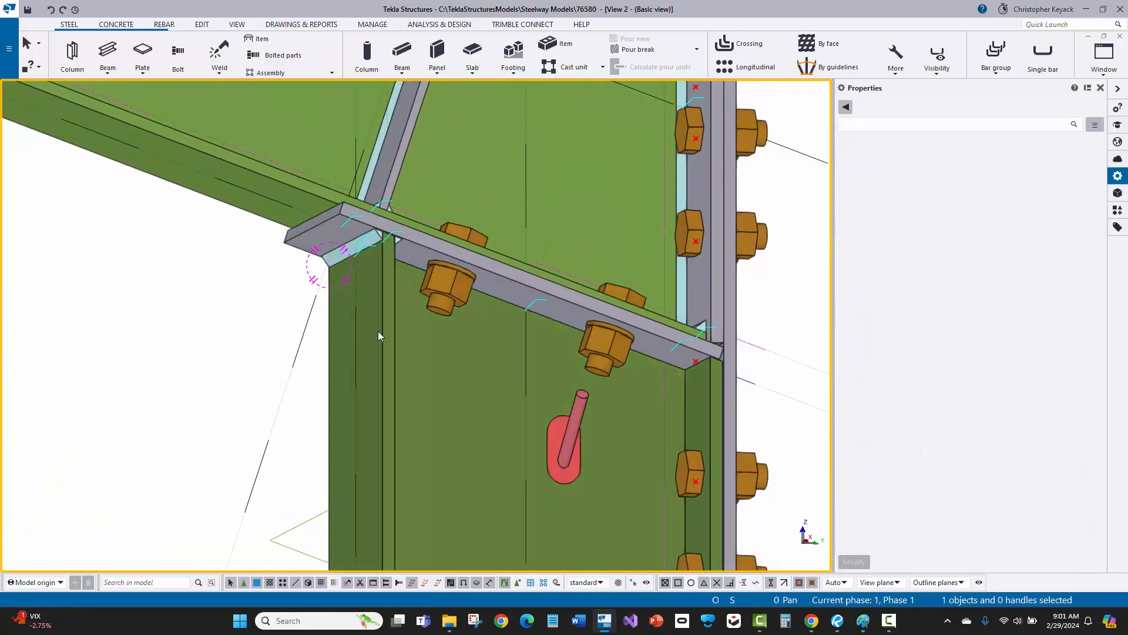
middle_click_drag(378, 336, 131, 320)
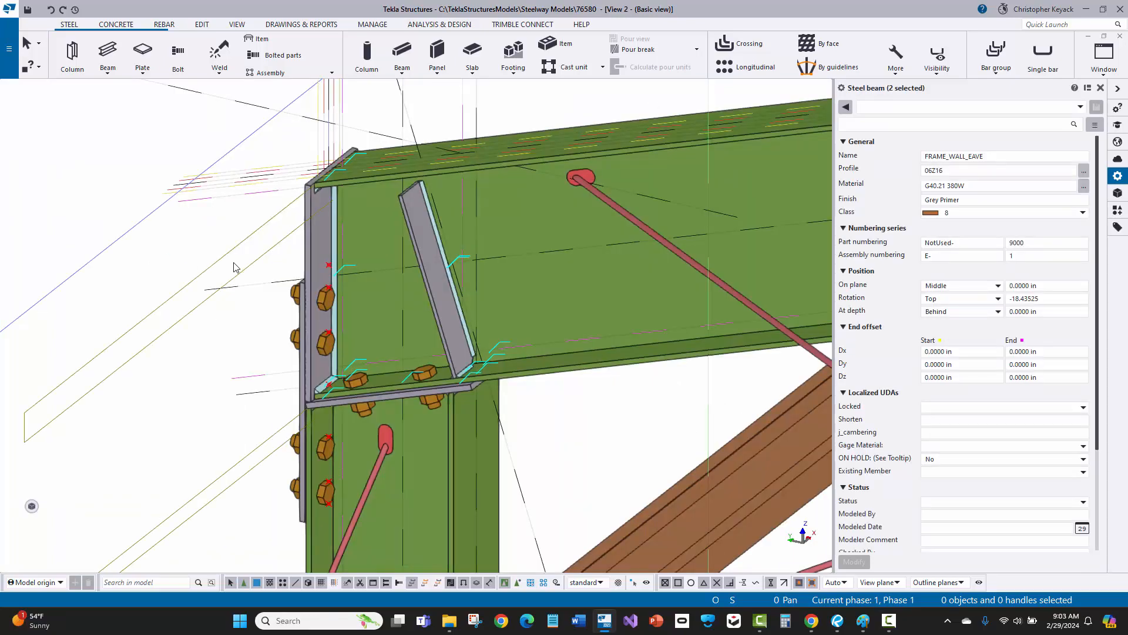
left_click(525, 226)
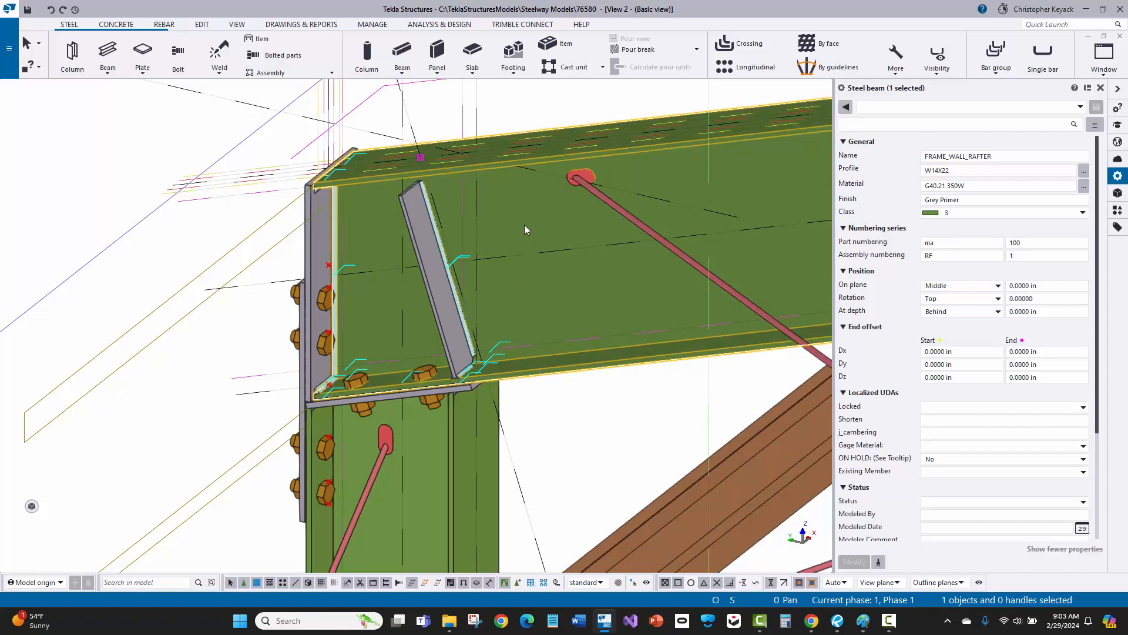
Inquire about the rafter's assembly information and examine which haunch parts belong to it.
right_click(524, 224)
mouse_move(572, 278)
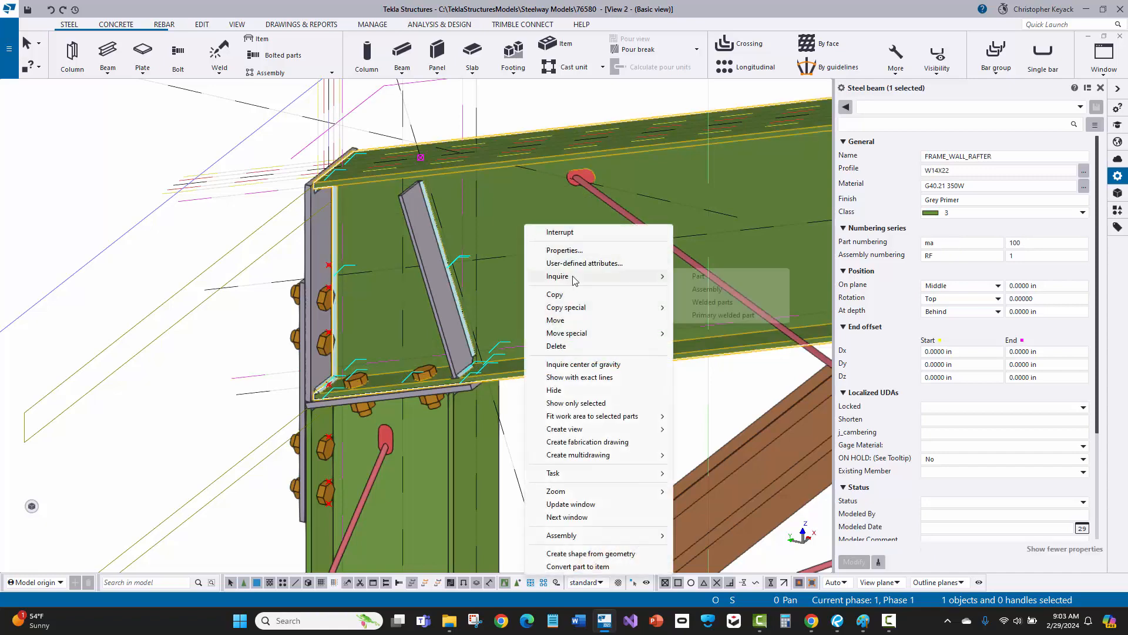
left_click(722, 288)
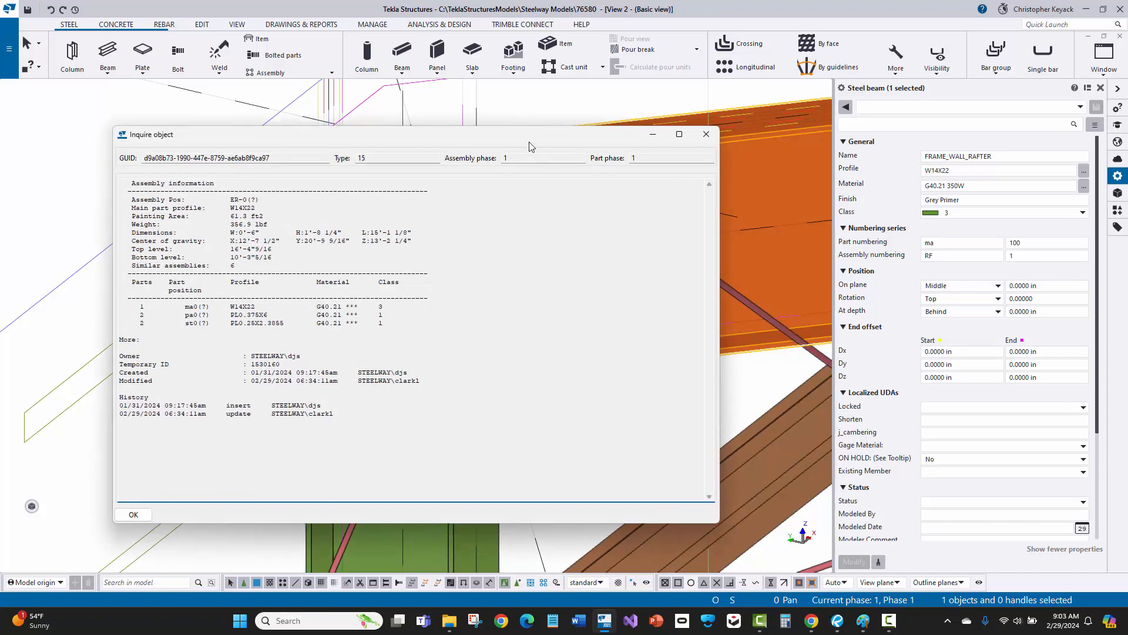
left_click_drag(558, 183, 920, 406)
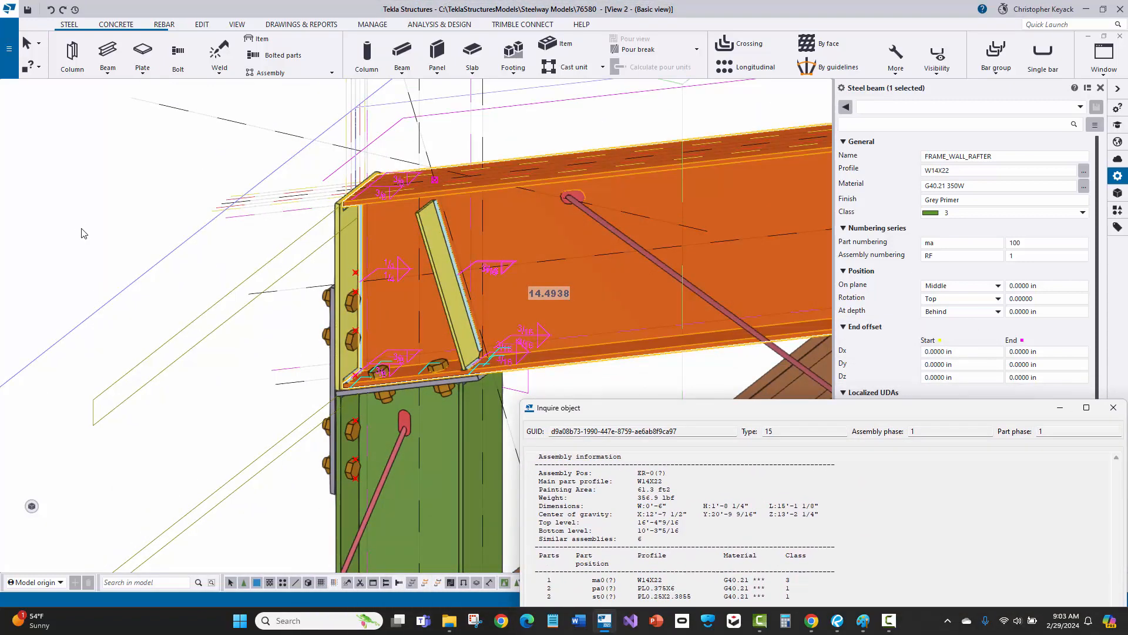
middle_click_drag(94, 253, 92, 278, "ctrl")
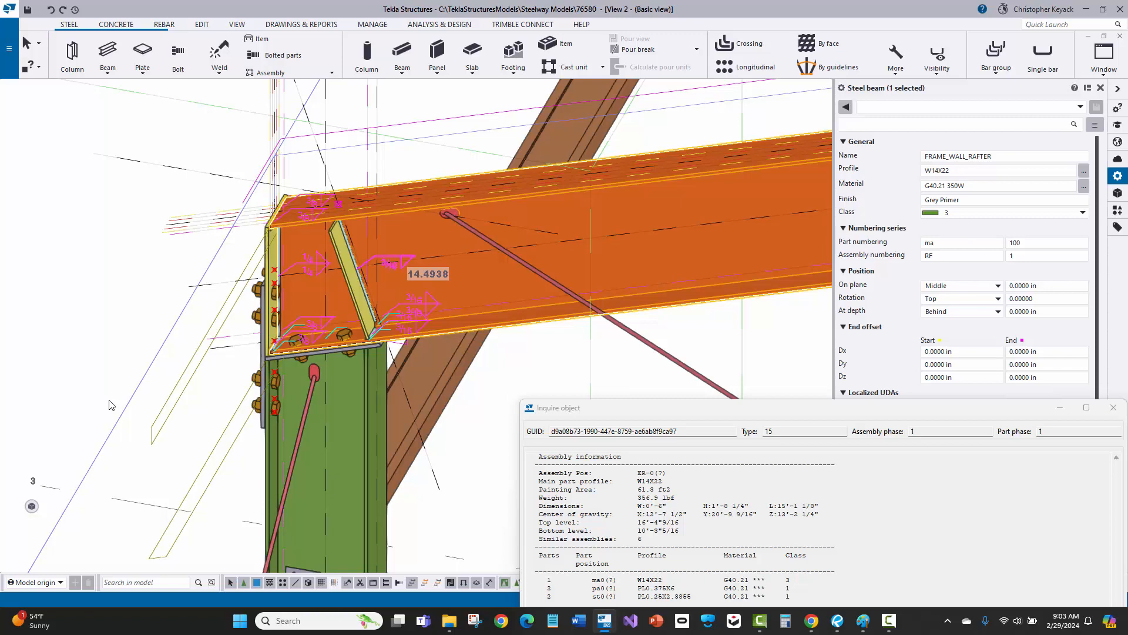
Inquire about the column's assembly information and examine its cap plate and welds up close.
left_click(361, 405)
right_click(361, 404)
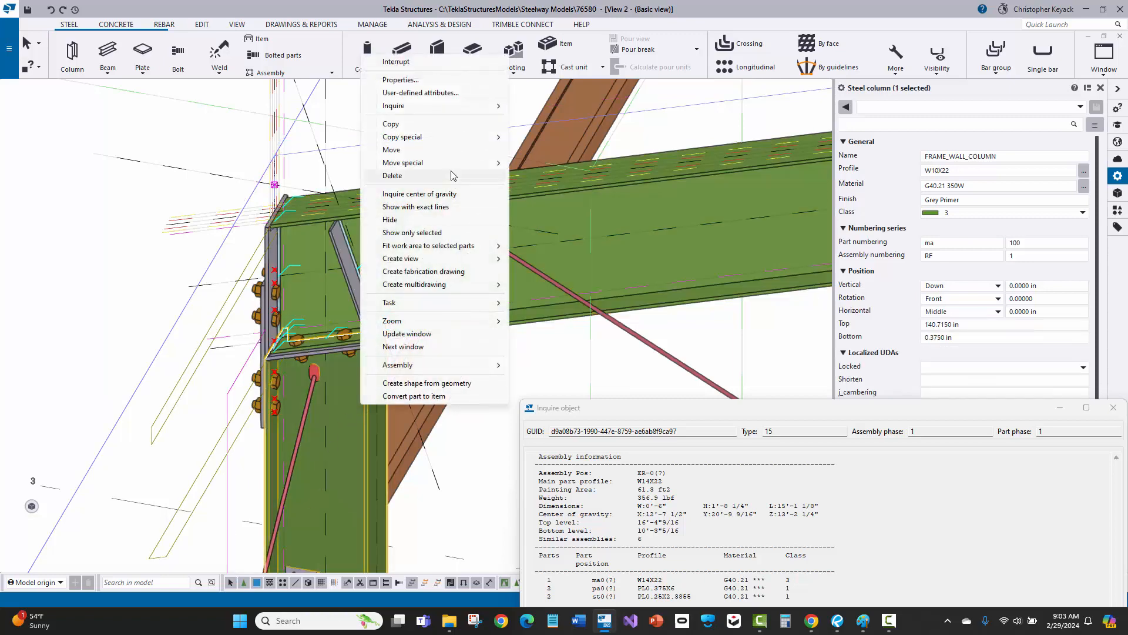
mouse_move(480, 108)
left_click(535, 120)
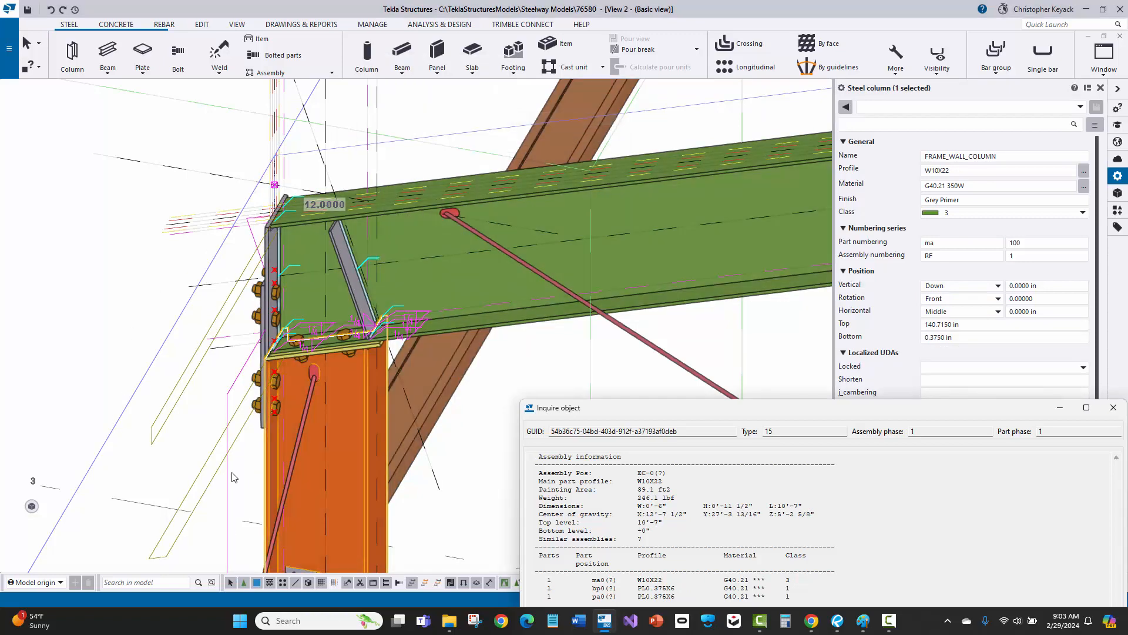
scroll(232, 472, "up", 2)
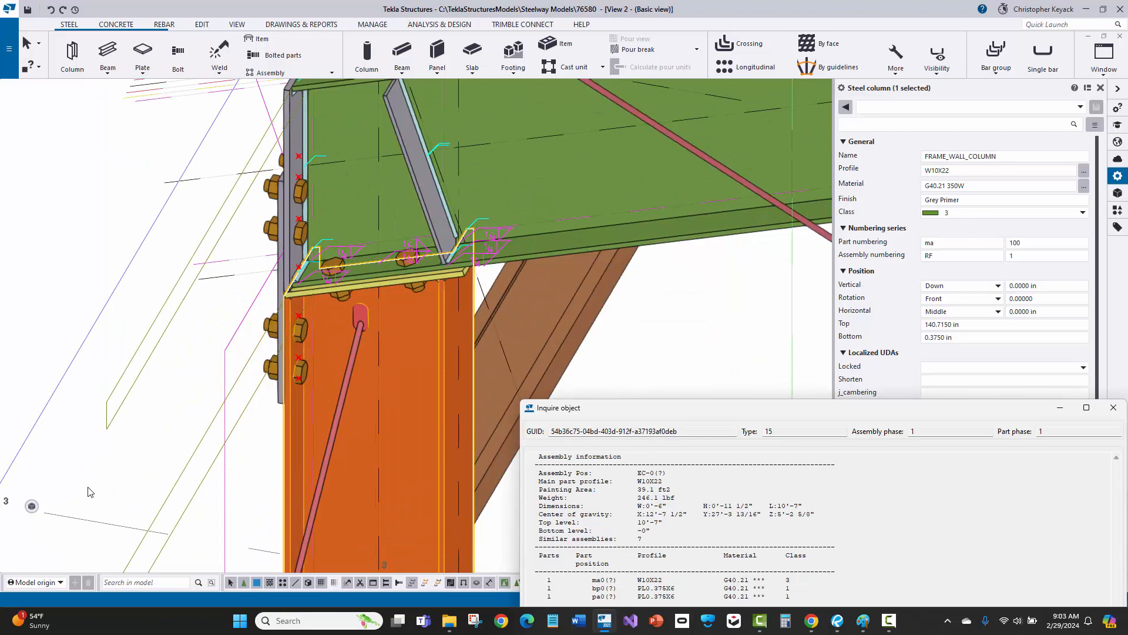
middle_click_drag(90, 491, 257, 312)
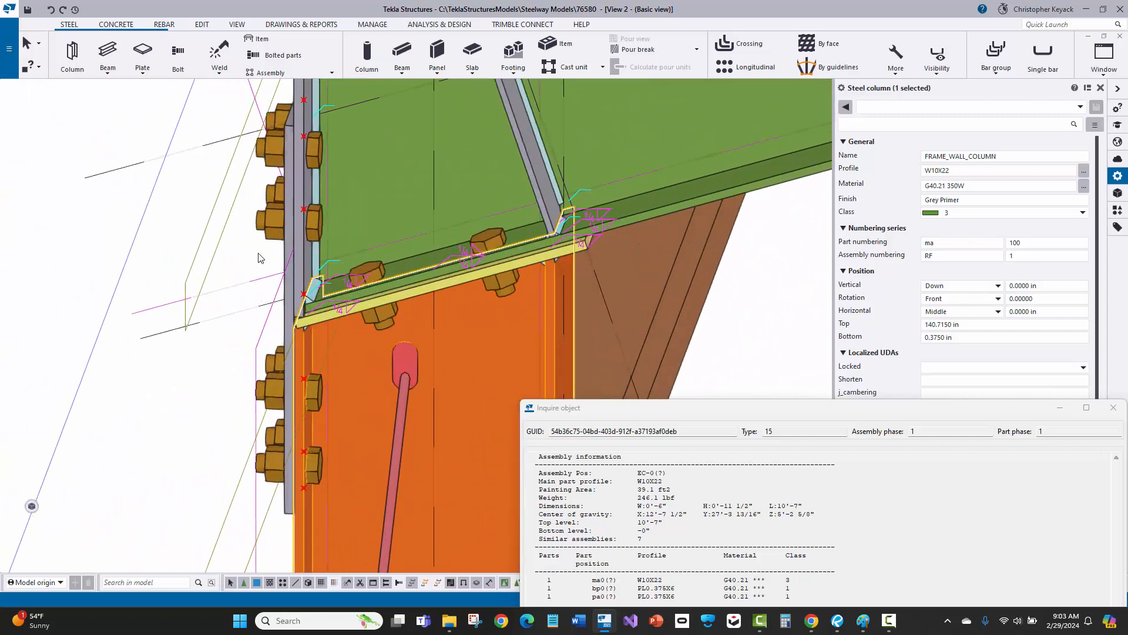
Inquire about the loose bolted end plate's assembly information and check its upper bolt group's properties.
left_click(283, 256)
right_click(284, 255)
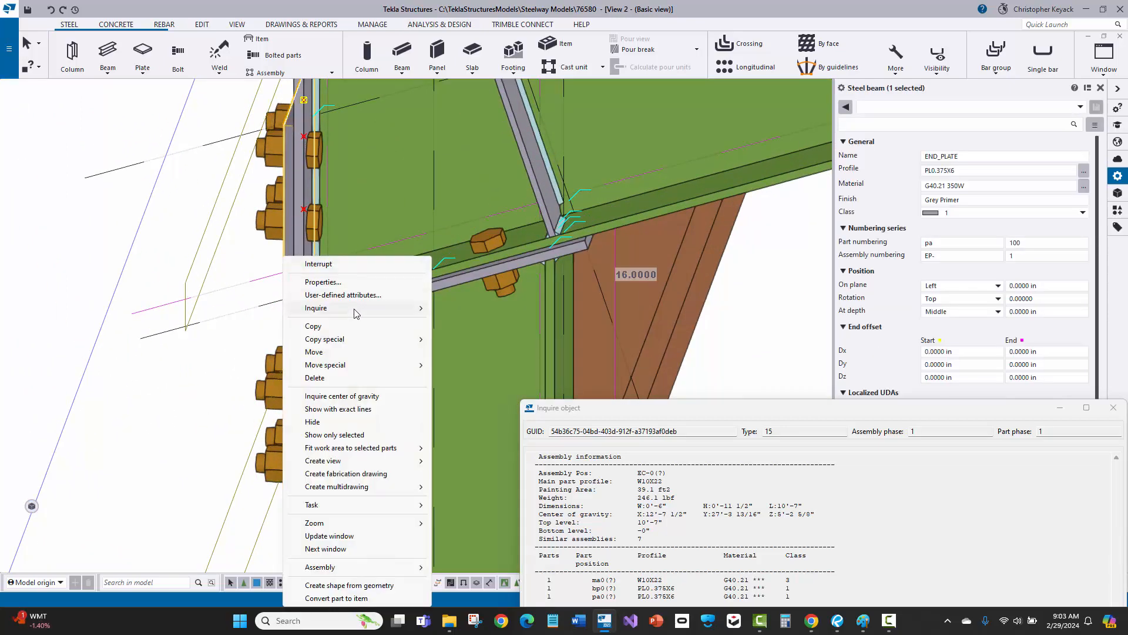
mouse_move(355, 313)
left_click(464, 321)
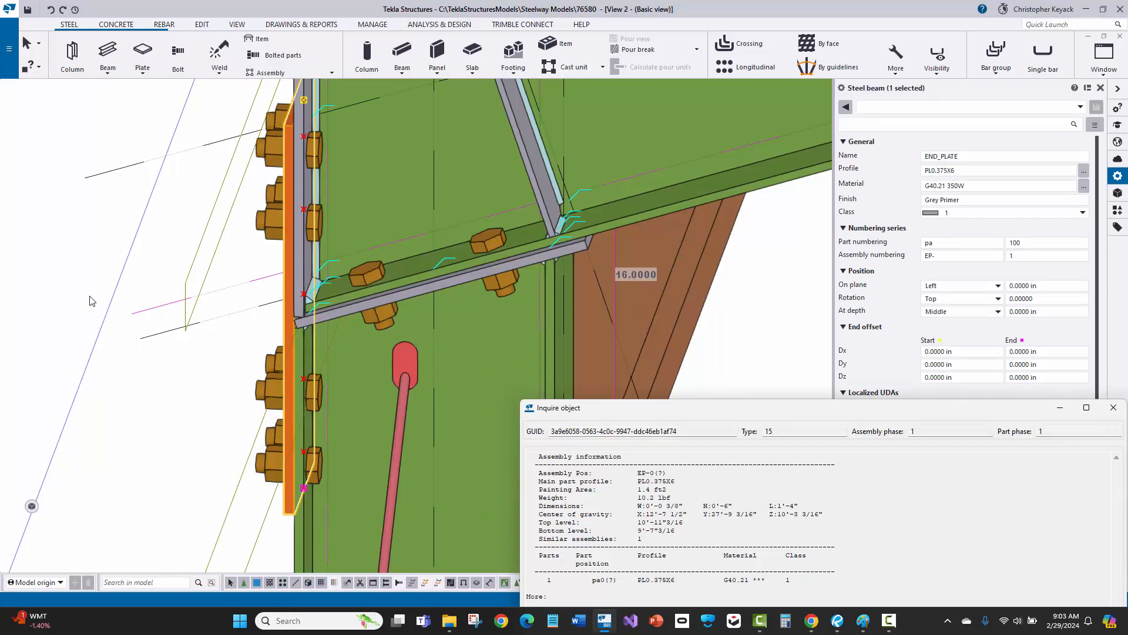
left_click(281, 215)
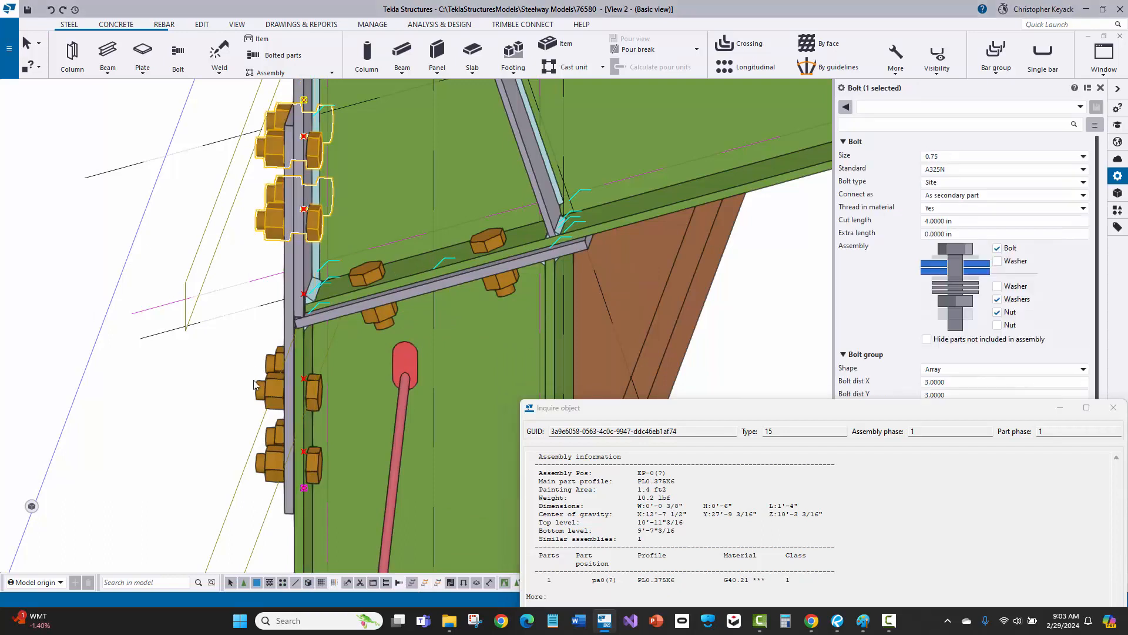
left_click(163, 404)
scroll(163, 405, "down", 2)
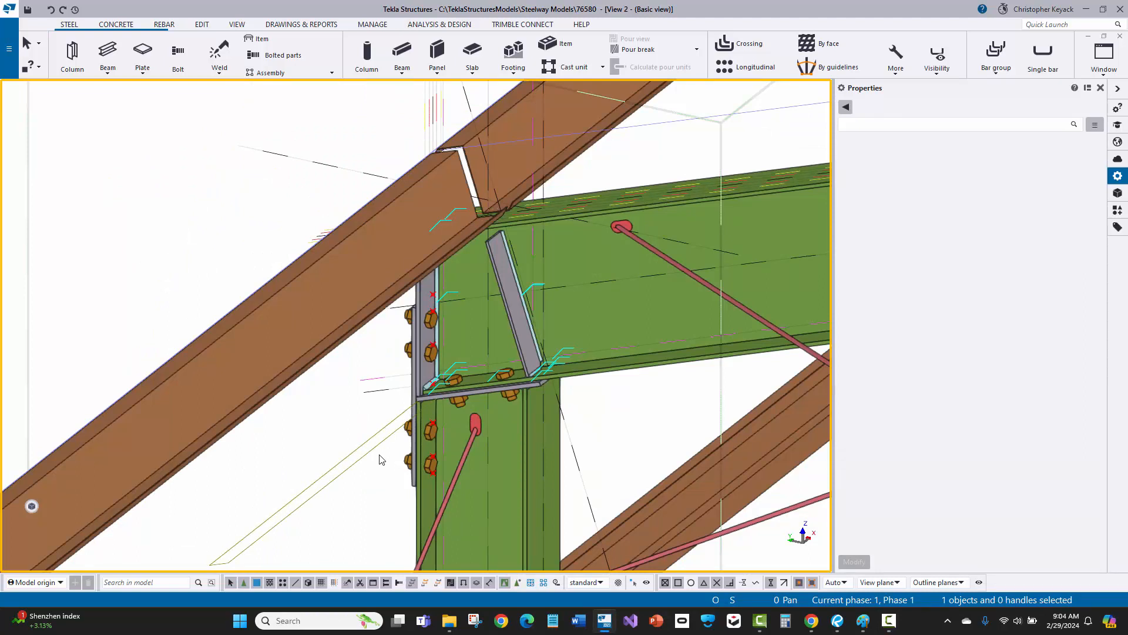
Select the loose end plate on the column's outer face together with its lower bolt group.
scroll(406, 472, "up", 2)
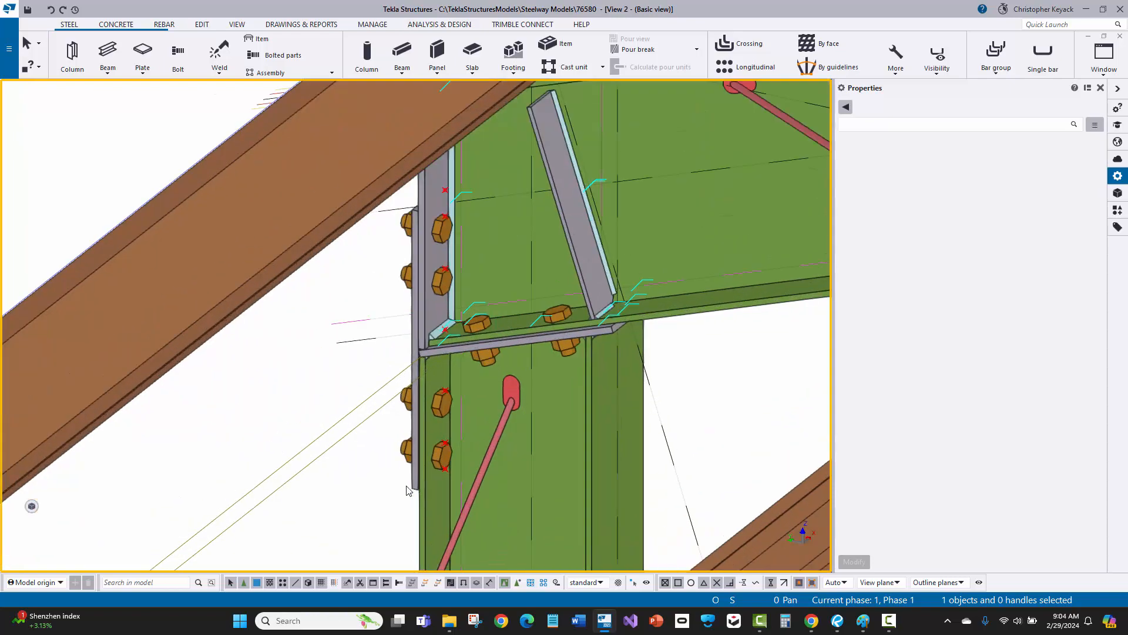
left_click(404, 455)
left_click(403, 451, "ctrl")
scroll(385, 442, "down", 2)
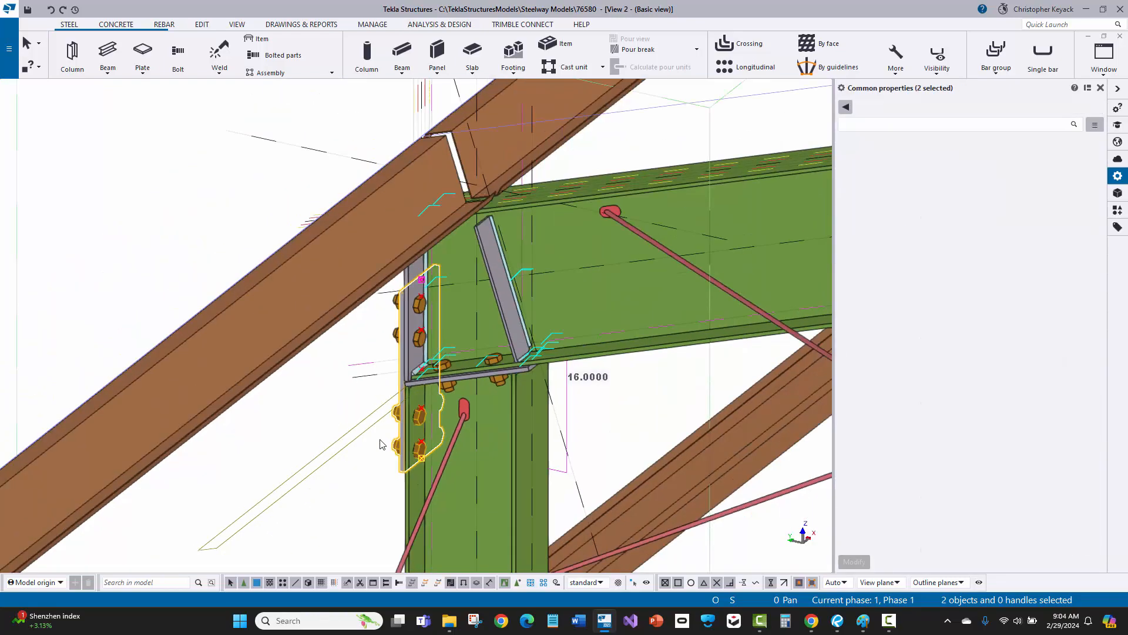
middle_click_drag(381, 445, 418, 390, "ctrl")
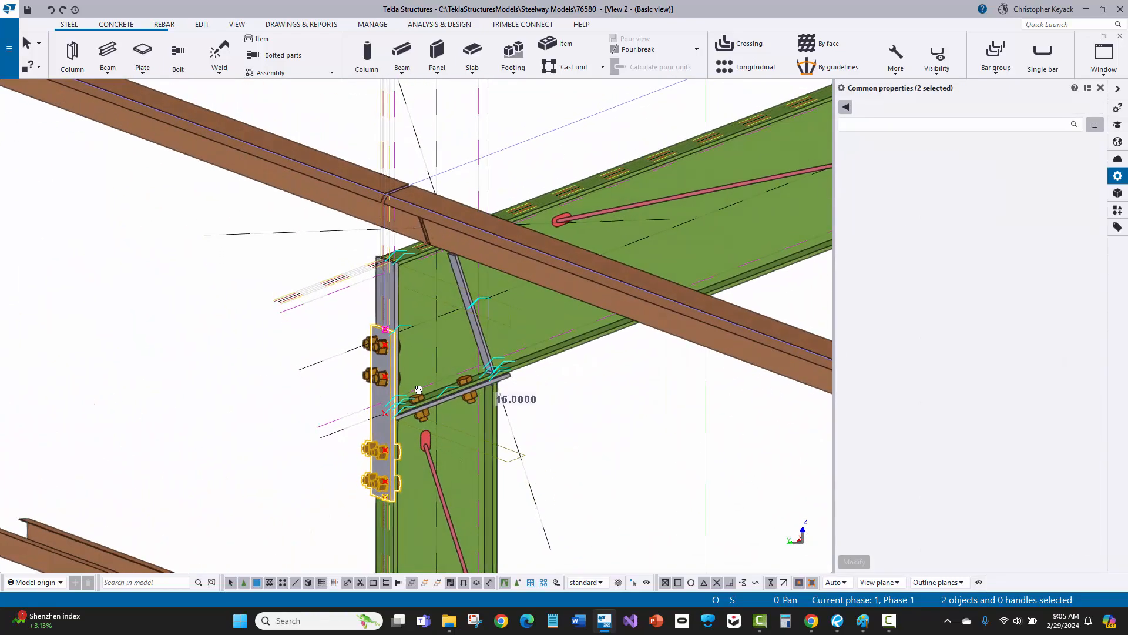
scroll(344, 473, "up", 2)
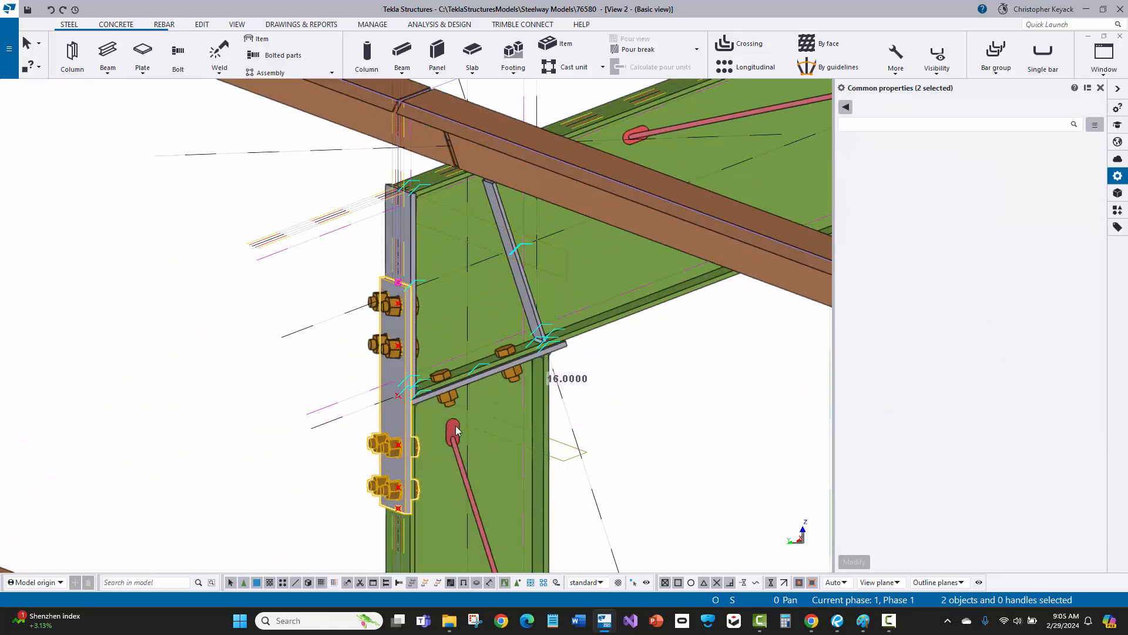
Add the two cut symbols at the column top and rafter end to the selection.
left_click(518, 443, "ctrl")
middle_click_drag(517, 444, 482, 472, "ctrl")
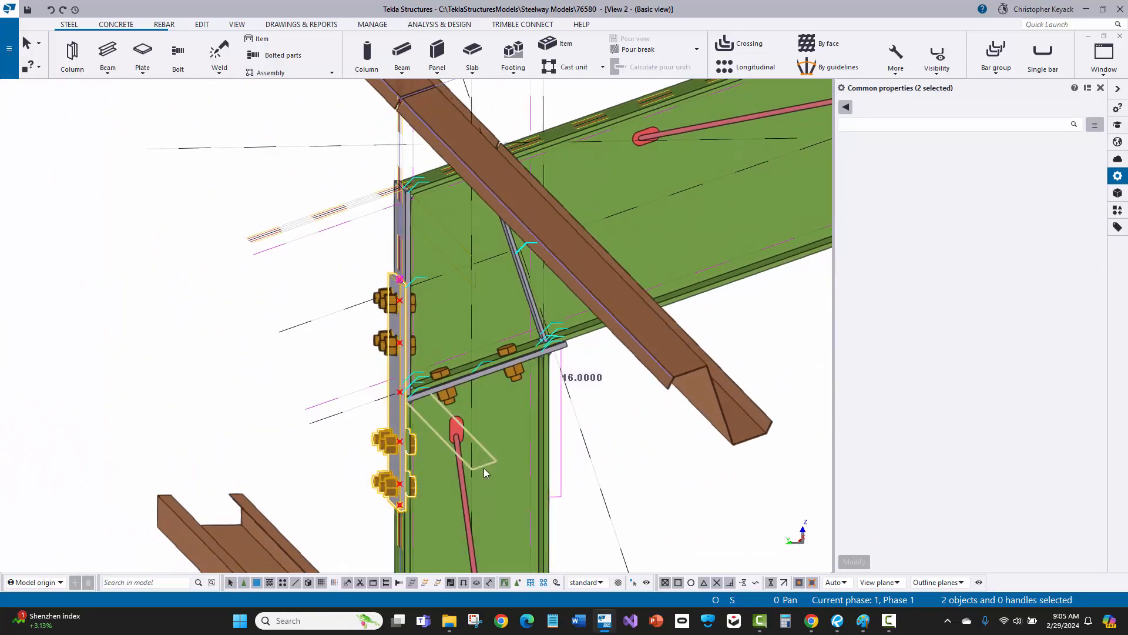
scroll(352, 378, "up", 3)
scroll(352, 398, "down", 2)
middle_click_drag(364, 344, 433, 306)
left_click(451, 280, "ctrl")
scroll(441, 290, "down", 2)
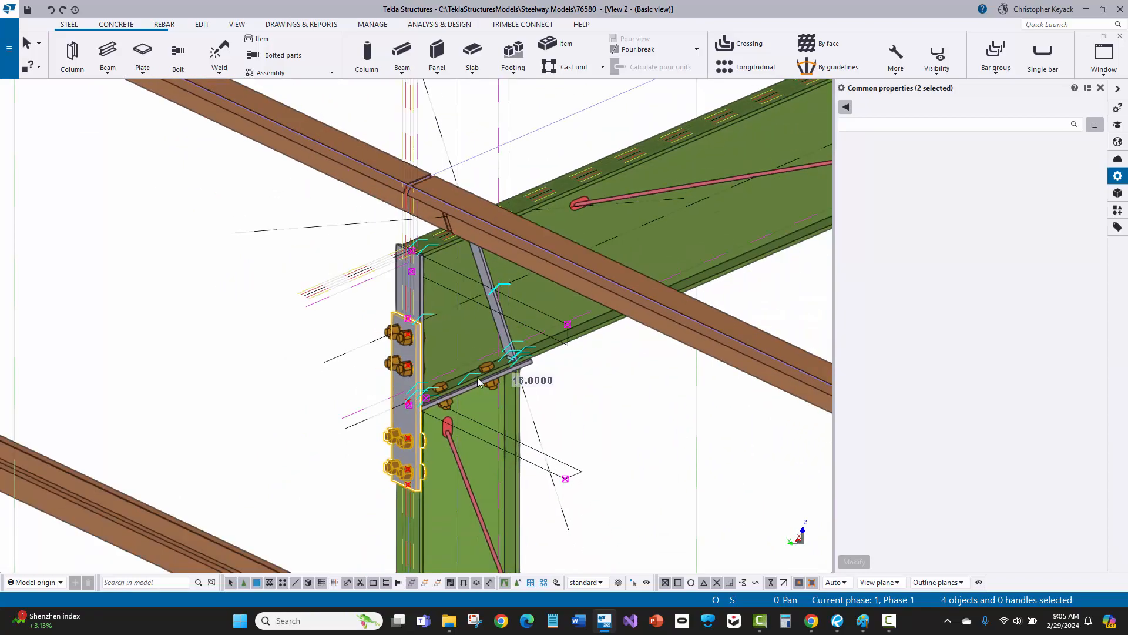
middle_click_drag(477, 381, 611, 377, "ctrl")
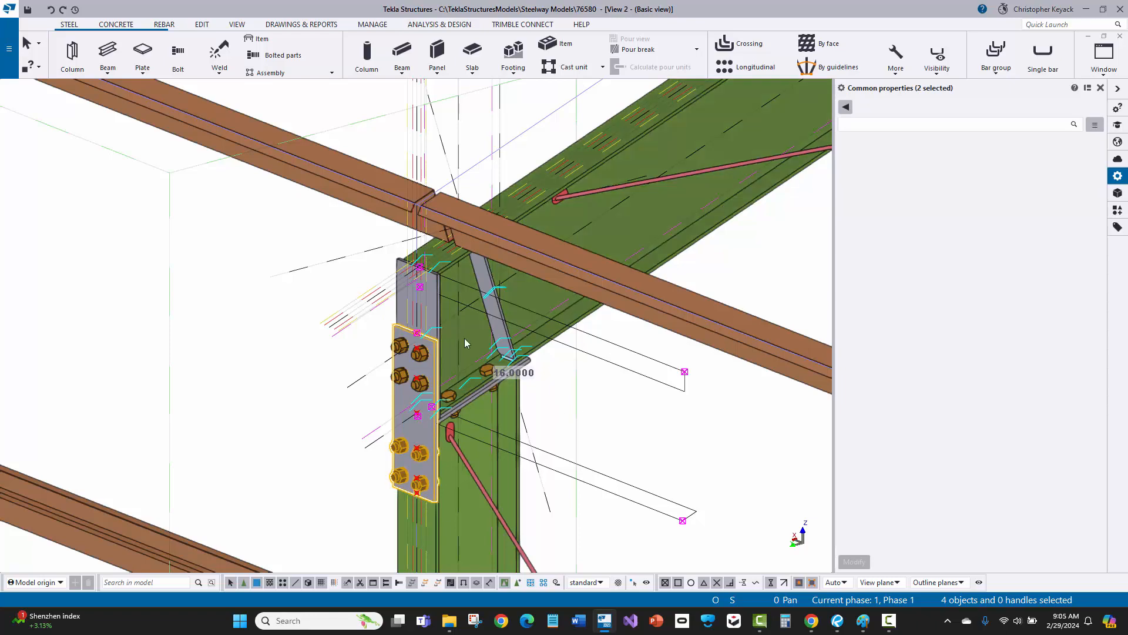
Add the rafter's end plate, the cap plate with its bolts, and the loose end plate's upper bolts to the selection.
scroll(462, 322, "up", 4)
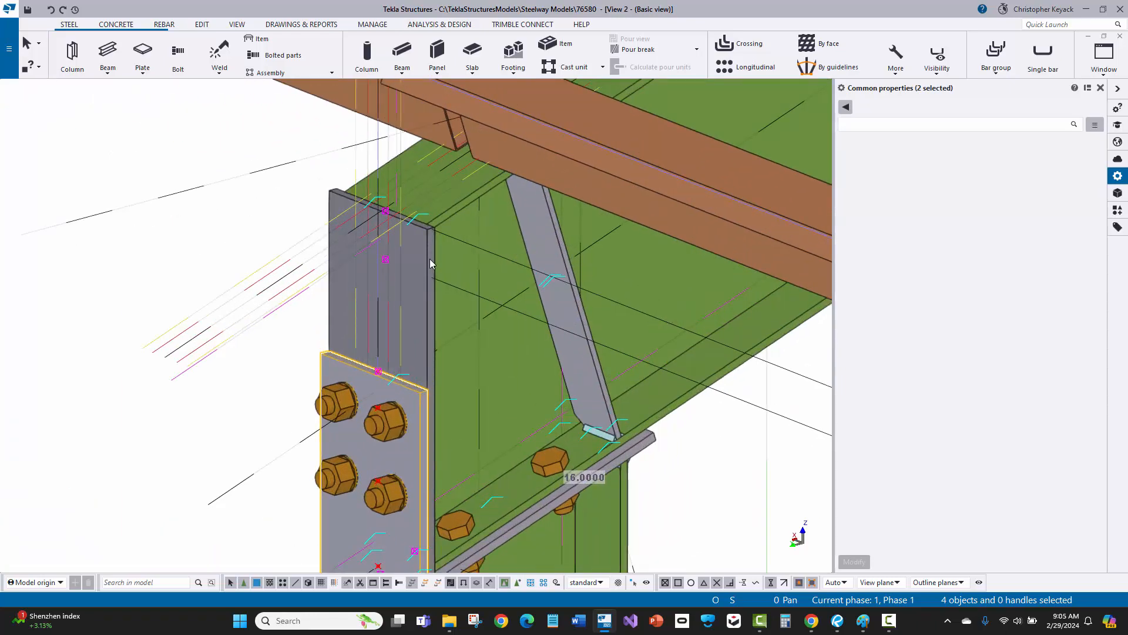
left_click(429, 259, "ctrl")
middle_click_drag(474, 452, 491, 351)
scroll(508, 396, "up", 2)
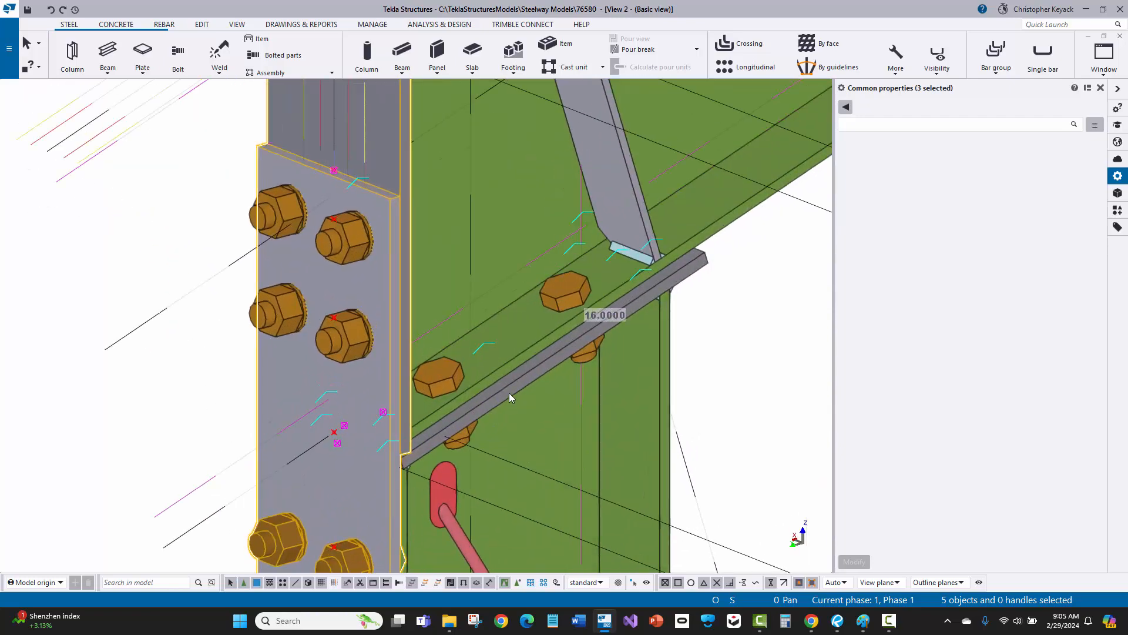
left_click(501, 403, "ctrl")
scroll(454, 431, "down", 1)
left_click(448, 391, "ctrl")
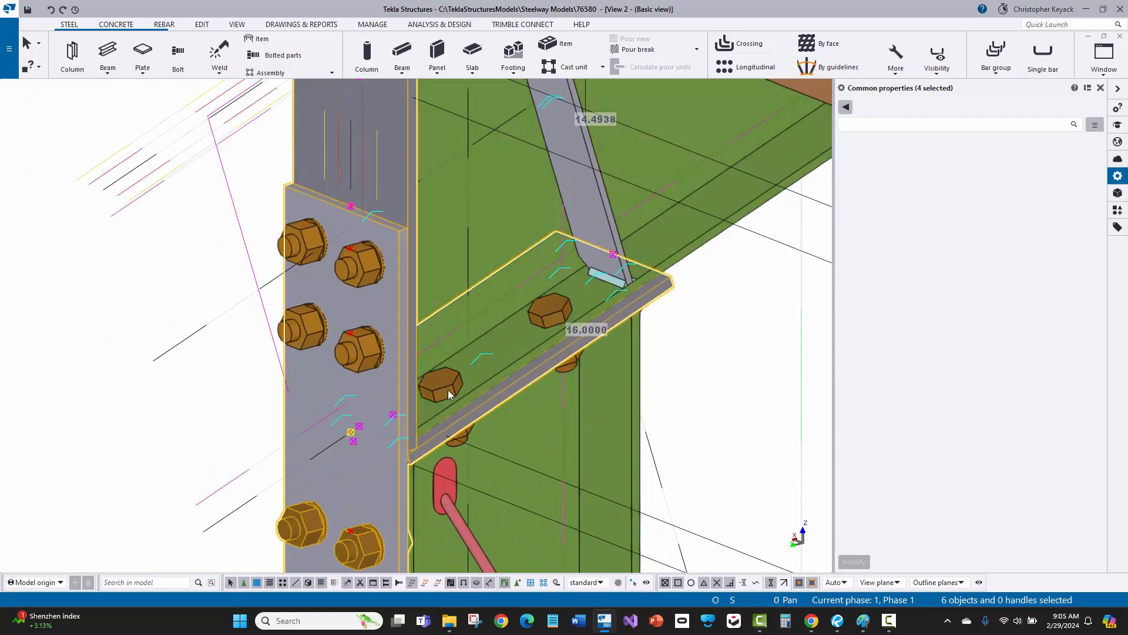
left_click(351, 353, "ctrl")
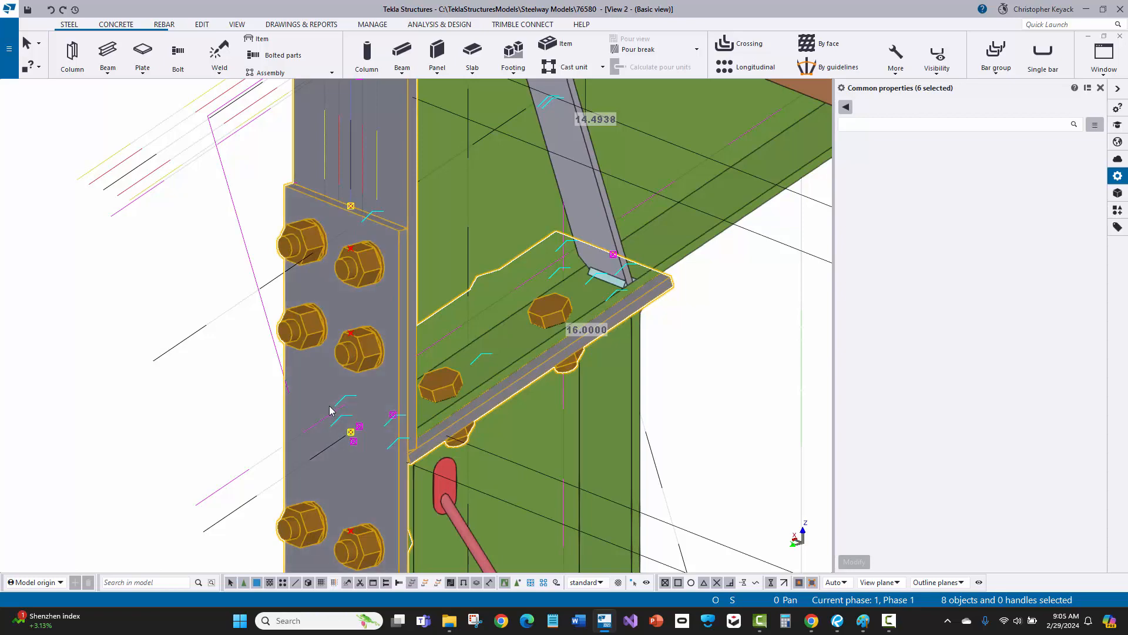
Add the sloped stiffeners on both sides of the rafter and their welds to the web to the selection.
scroll(329, 407, "down", 1)
mouse_move(521, 470)
middle_mouse_down("ctrl")
mouse_move(496, 473)
mouse_move(511, 468)
middle_mouse_up("ctrl")
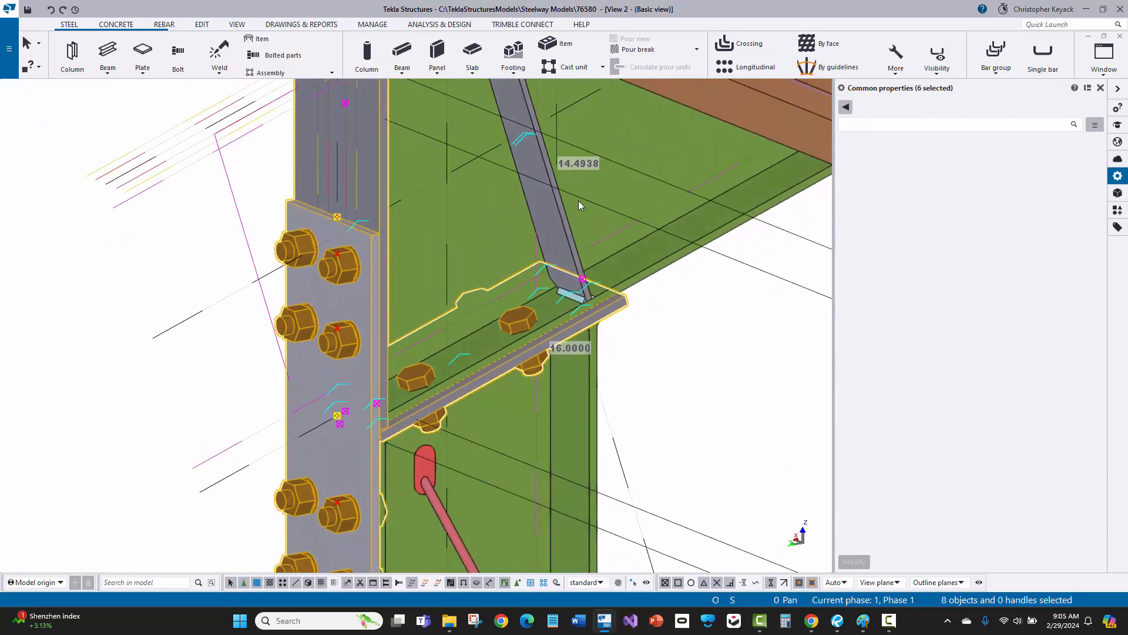
left_click(552, 227, "ctrl")
middle_click_drag(502, 273, 535, 161, "ctrl")
left_click(521, 219, "ctrl")
scroll(538, 200, "up", 6)
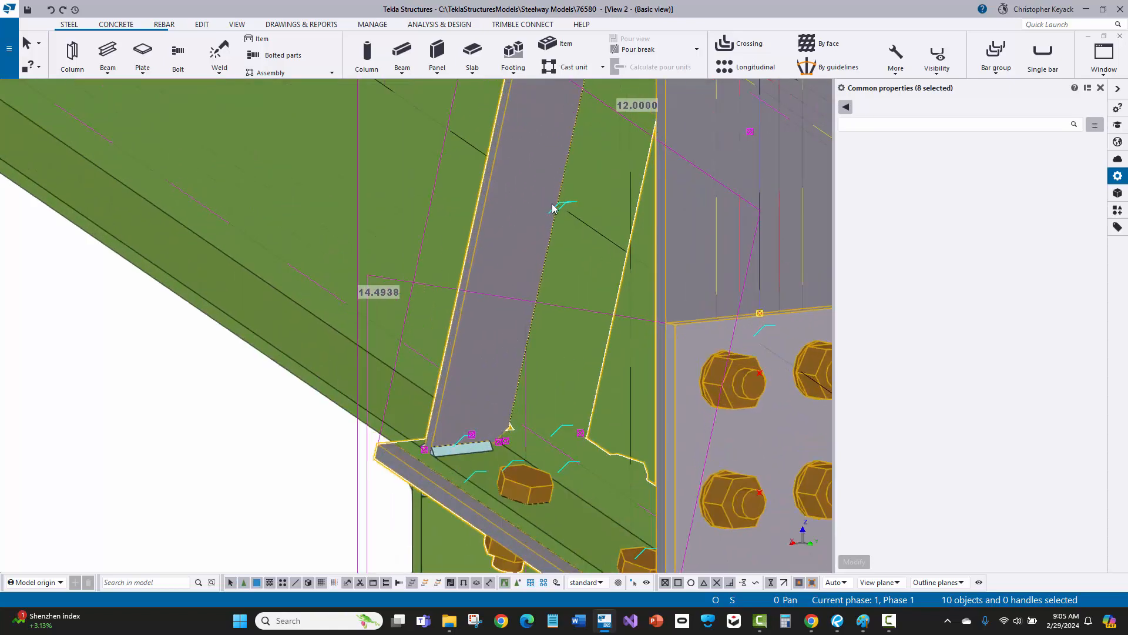
left_click(574, 221, "ctrl")
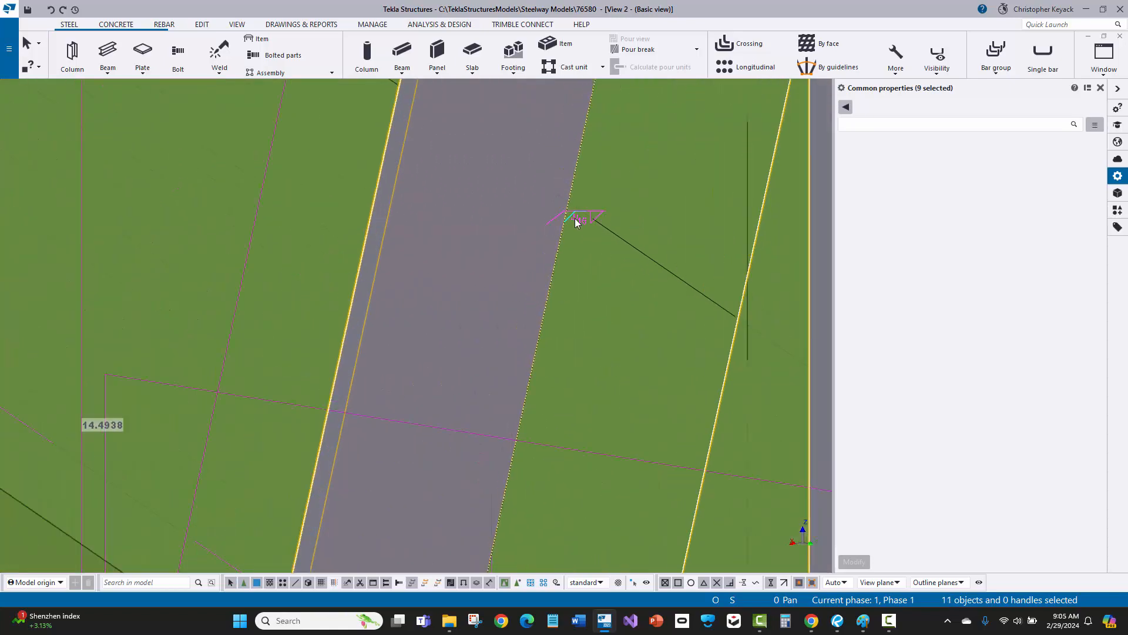
Add the welds joining both sloped stiffeners to the rafter's bottom flange to the selection.
scroll(570, 223, "down", 6)
middle_click_drag(468, 375, 499, 354)
scroll(489, 453, "up", 9)
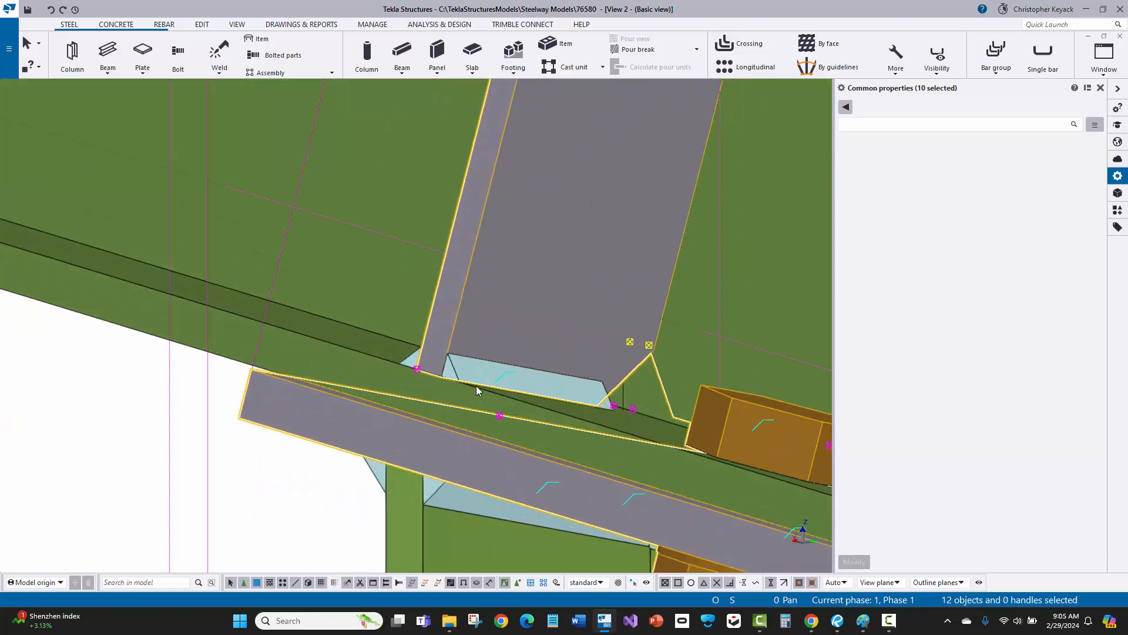
left_click(462, 376, "shift")
scroll(470, 393, "down", 4)
middle_click_drag(647, 411, 492, 426, "ctrl")
scroll(557, 398, "up", 6)
left_click(556, 391, "shift")
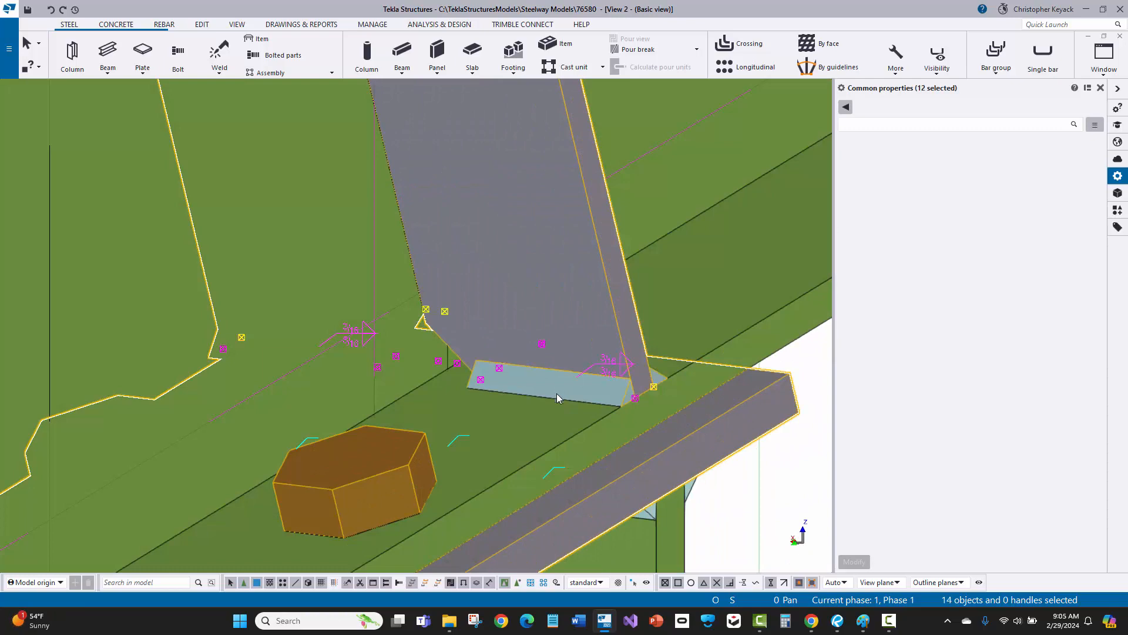
Add the welds joining the cap plate to the column's inner flange, web and outer flange to the selection.
scroll(557, 423, "down", 6)
middle_click_drag(558, 455, 558, 424, "ctrl")
scroll(559, 411, "up", 6)
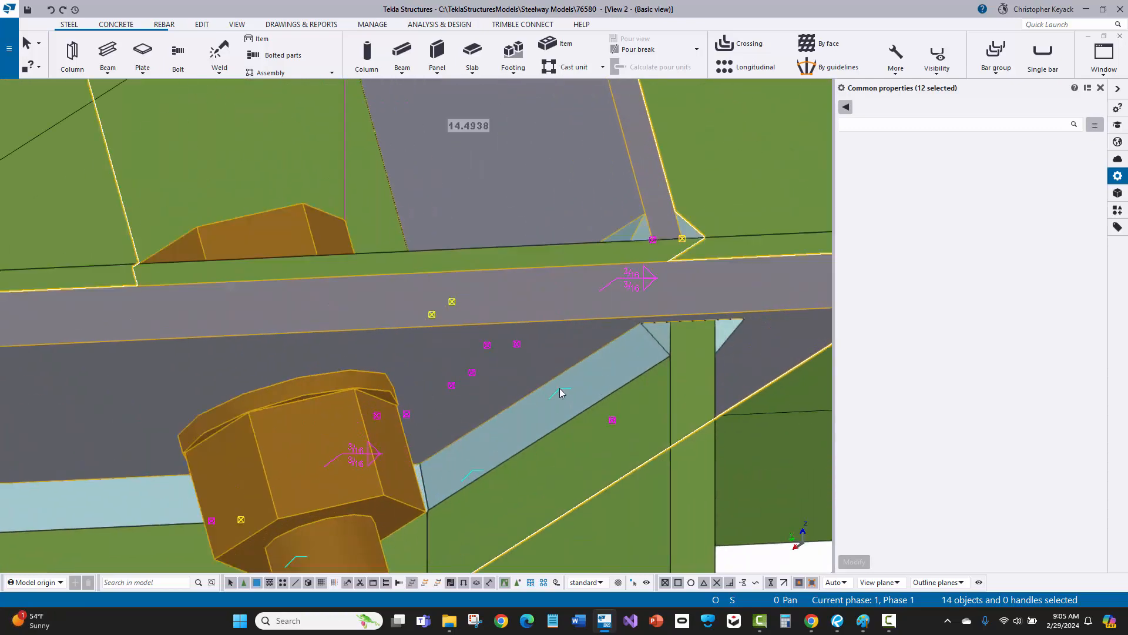
left_click(619, 362, "shift")
scroll(614, 367, "down", 5)
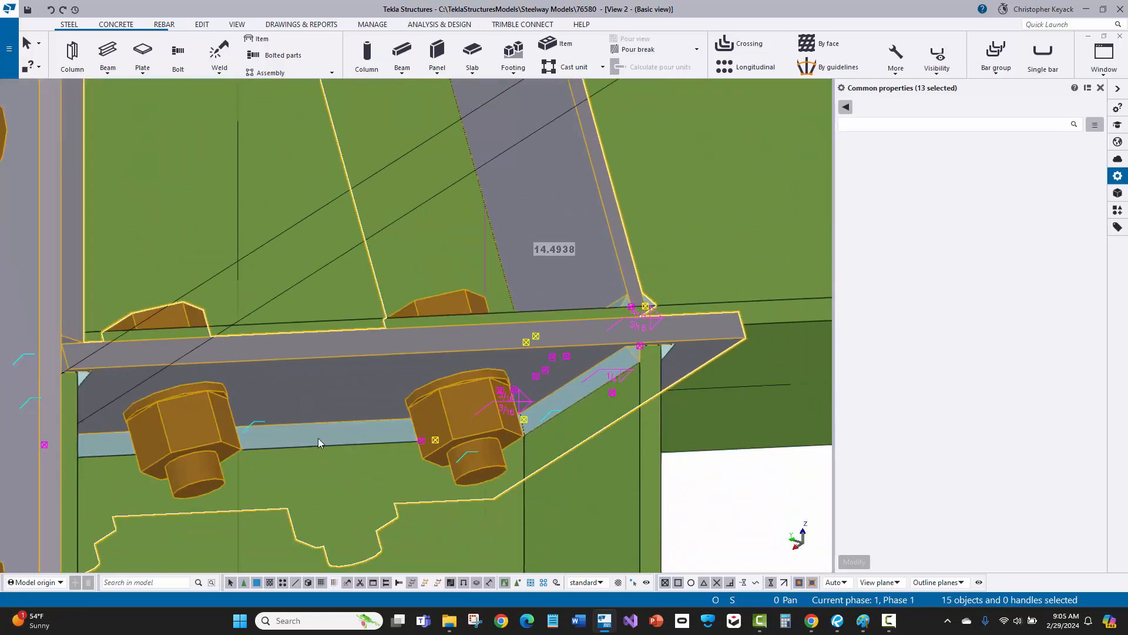
left_click(318, 439, "shift")
scroll(376, 430, "down", 1)
scroll(384, 429, "down", 2)
middle_click_drag(297, 459, 202, 395, "ctrl")
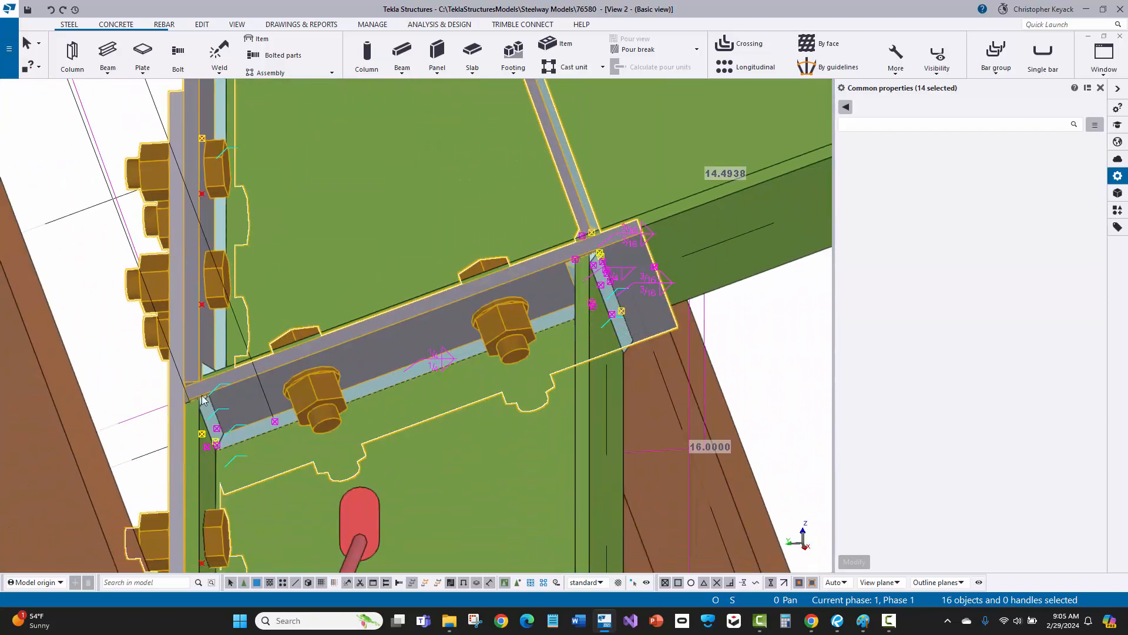
scroll(203, 401, "up", 3)
left_click(214, 377, "shift")
scroll(218, 364, "down", 3)
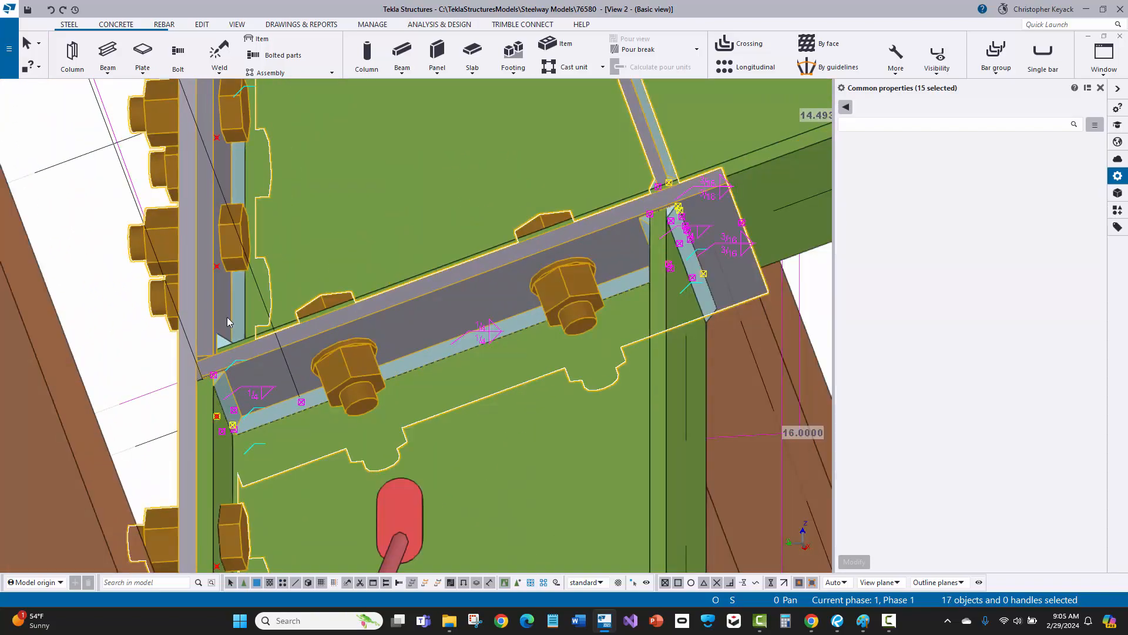
Add the welds joining the rafter's end plate to its bottom flange and web to the selection.
scroll(227, 316, "up", 3)
scroll(227, 297, "up", 3)
left_click(227, 276, "shift")
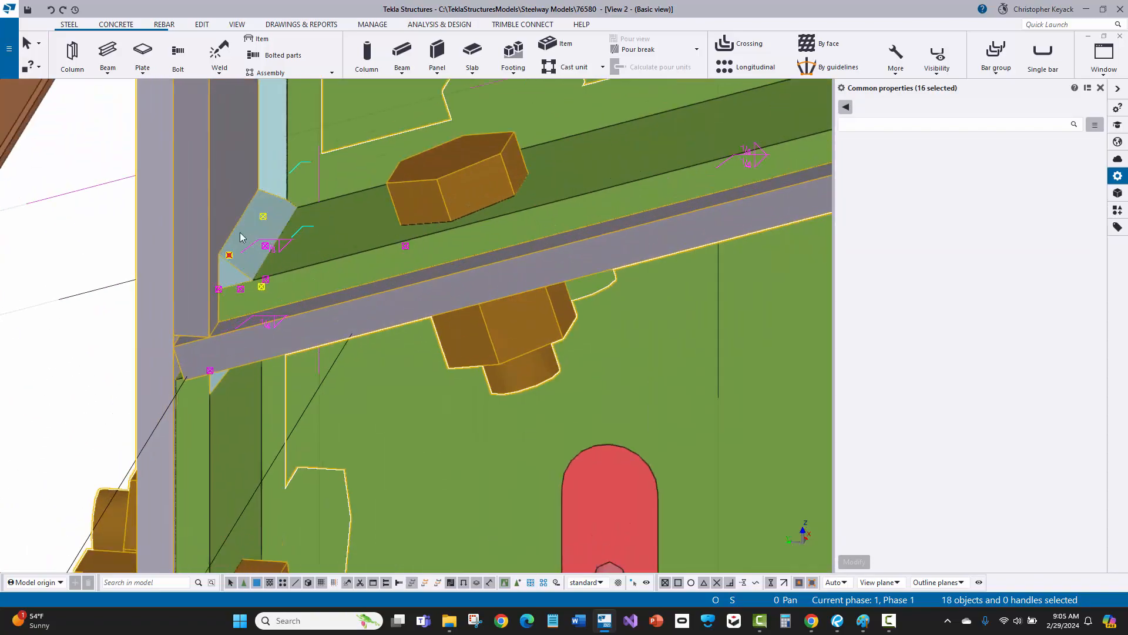
left_click(270, 148, "shift")
Add the remaining two welds at the top of the rafter's end plate to the selection.
scroll(262, 206, "down", 3)
middle_click_drag(262, 208, 368, 404)
scroll(394, 496, "down", 3)
scroll(376, 294, "up", 3)
scroll(377, 283, "up", 2)
left_click(436, 277, "shift")
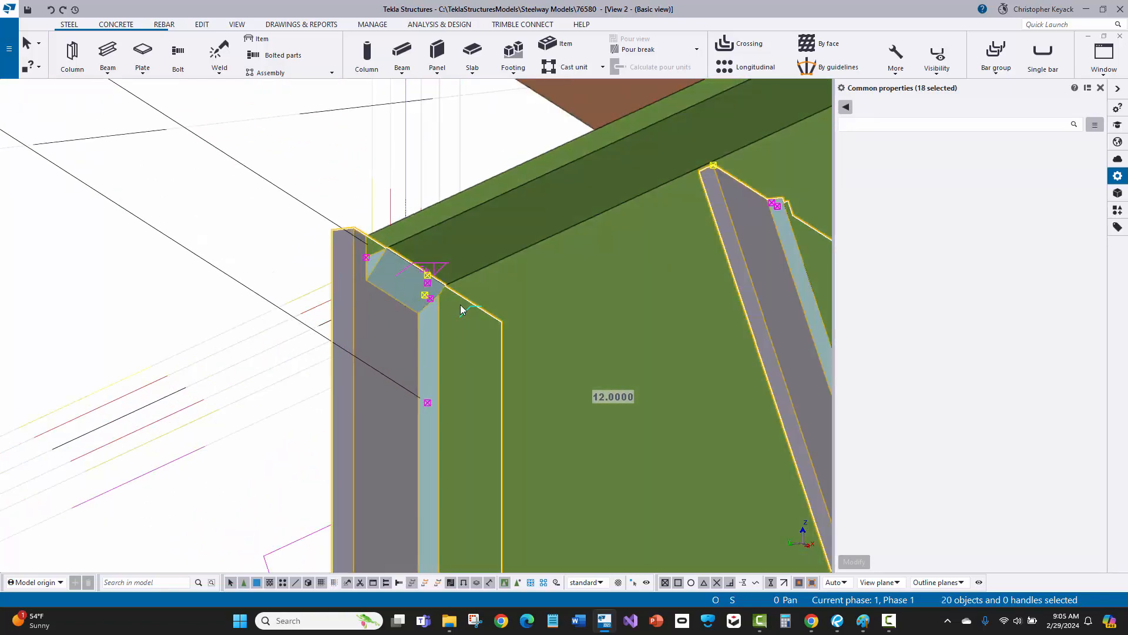
left_click(467, 312, "shift")
scroll(454, 368, "down", 4)
middle_click_drag(486, 221, 584, 471, "ctrl")
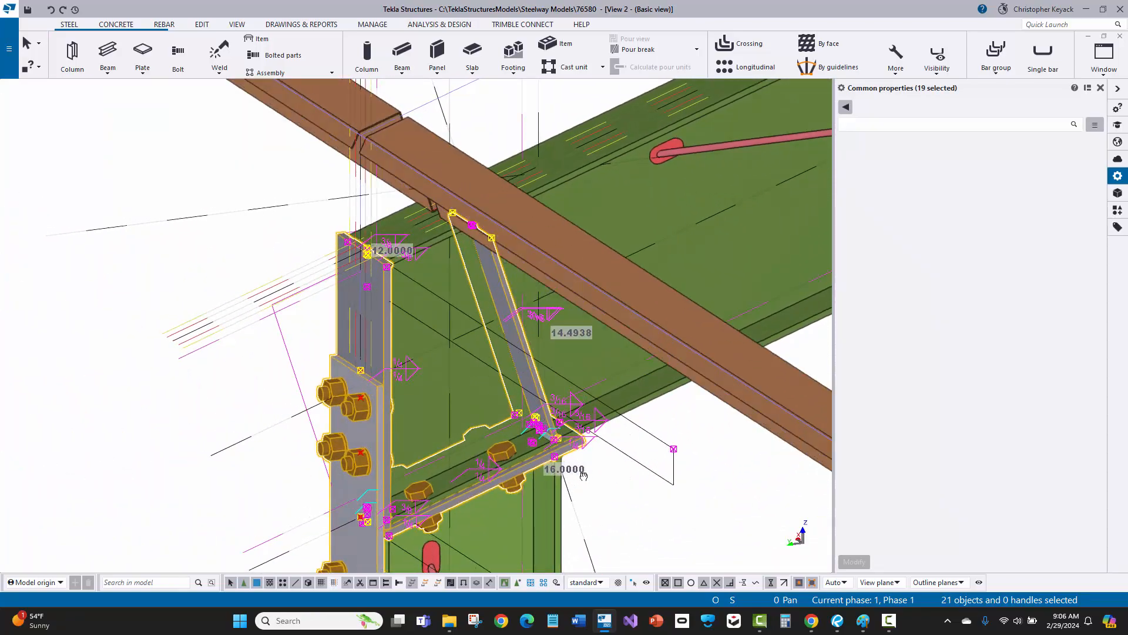
Add the two remaining welds beneath the cap plate at the column's inner flange to the selection.
scroll(518, 442, "up", 5)
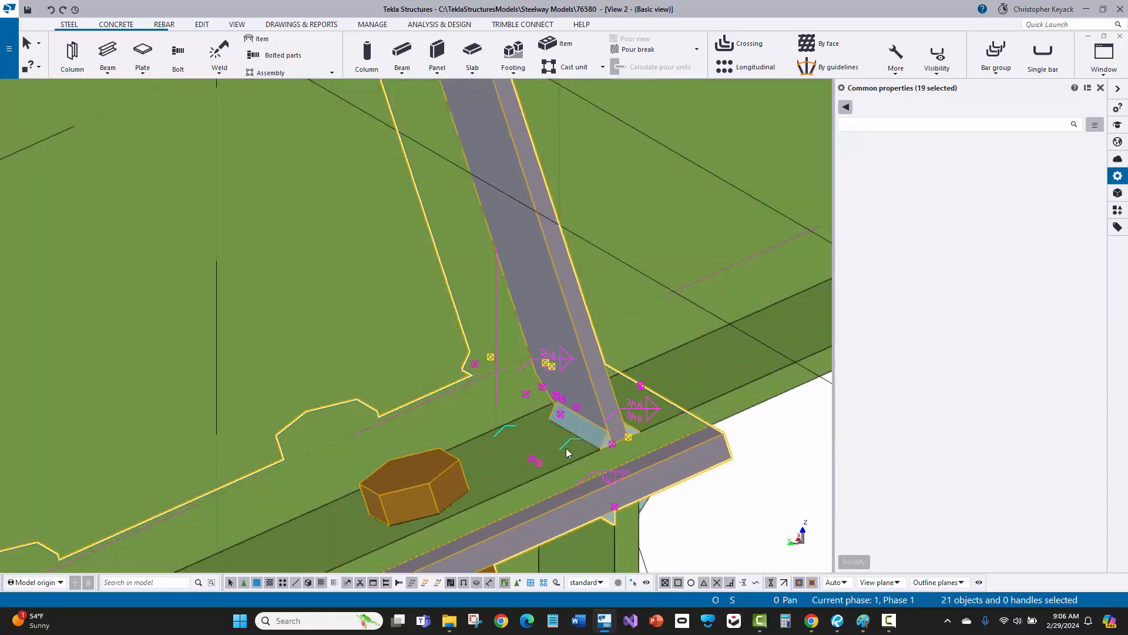
scroll(566, 448, "down", 5)
middle_click_drag(347, 460, 612, 392, "ctrl")
scroll(567, 448, "up", 6)
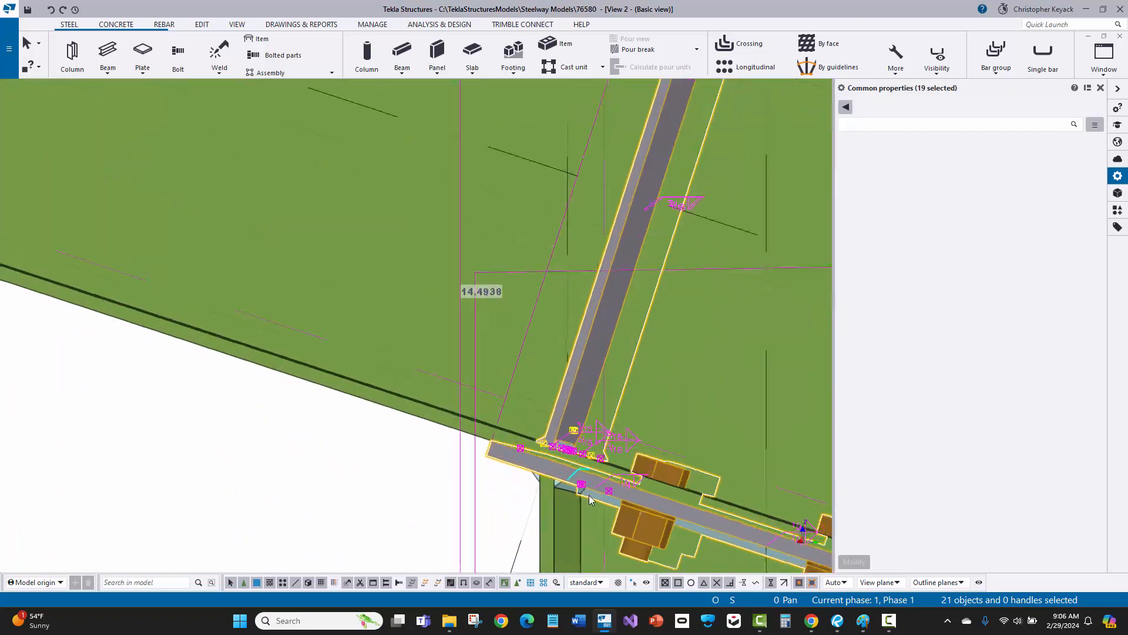
middle_click_drag(573, 425, 287, 383)
scroll(287, 385, "down", 5)
scroll(288, 407, "up", 4)
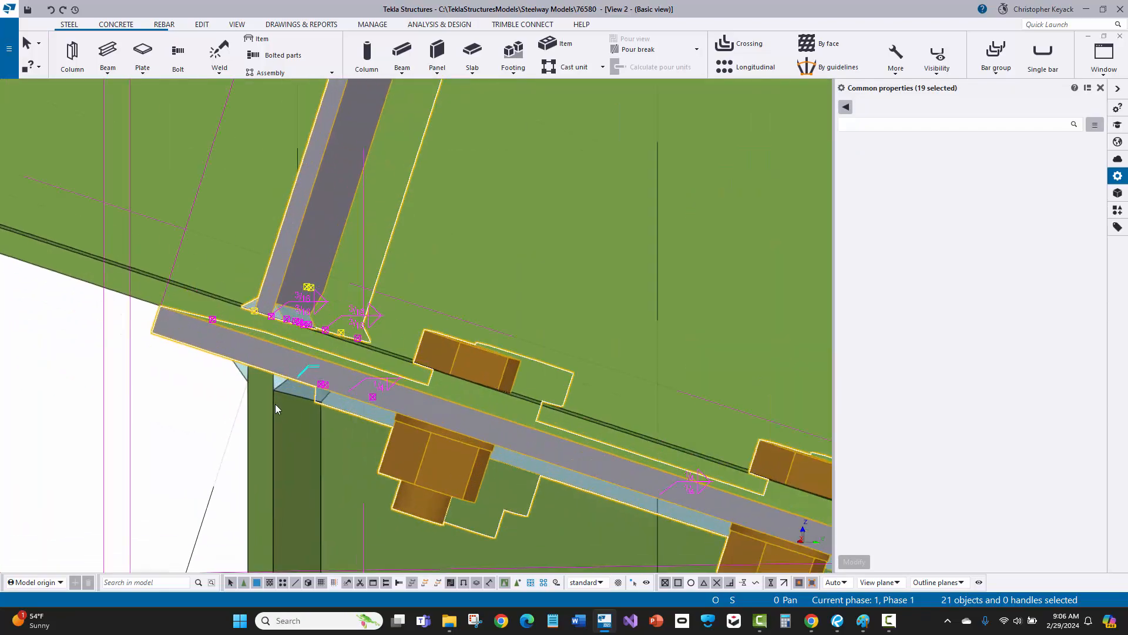
left_click(280, 365, "ctrl")
left_click(201, 338, "ctrl")
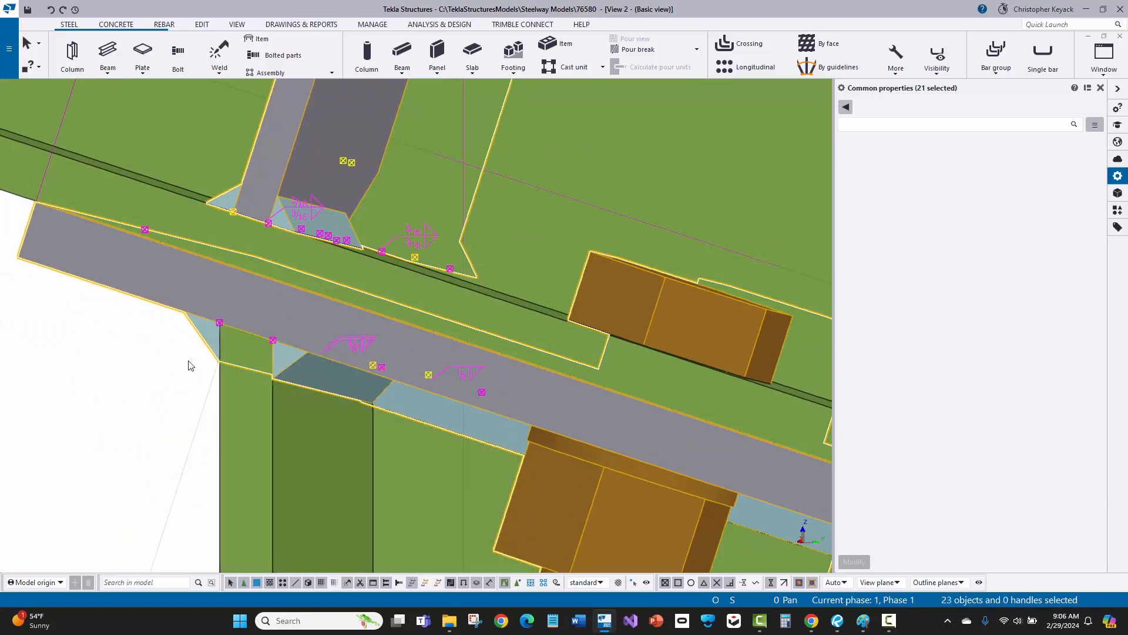
Add the weld between the cap plate and the column's outer flange and the weld at the rafter's bottom flange to the selection.
scroll(294, 421, "down", 6)
middle_click_drag(266, 445, 365, 448, "ctrl")
middle_click_drag(728, 513, 545, 441)
scroll(544, 440, "up", 6)
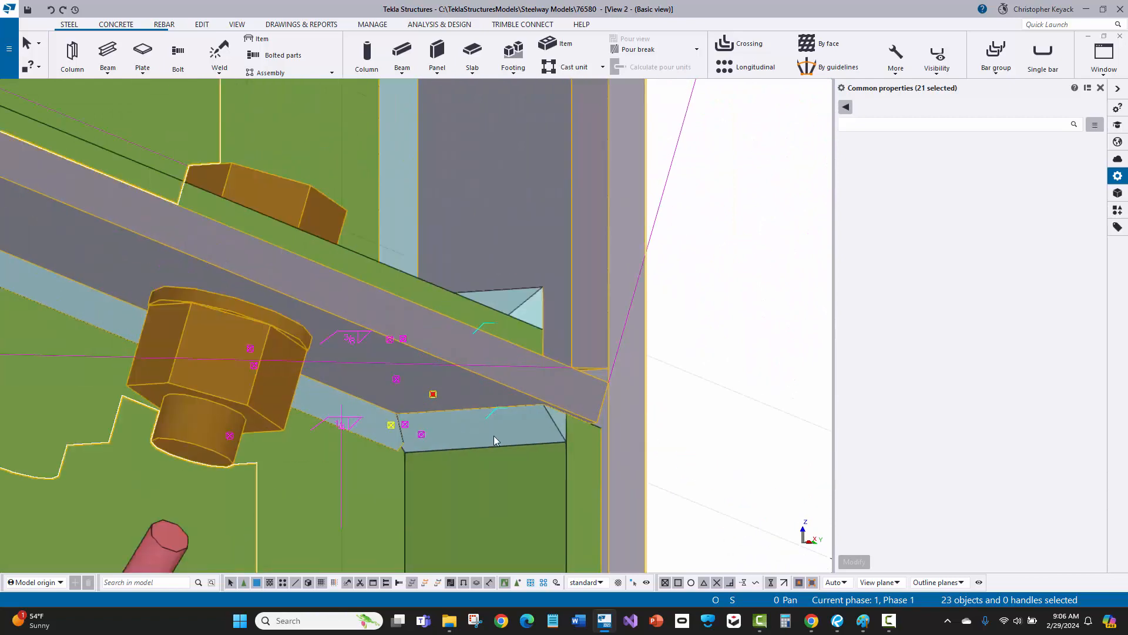
left_click(499, 429, "ctrl")
middle_click_drag(493, 410, 474, 476)
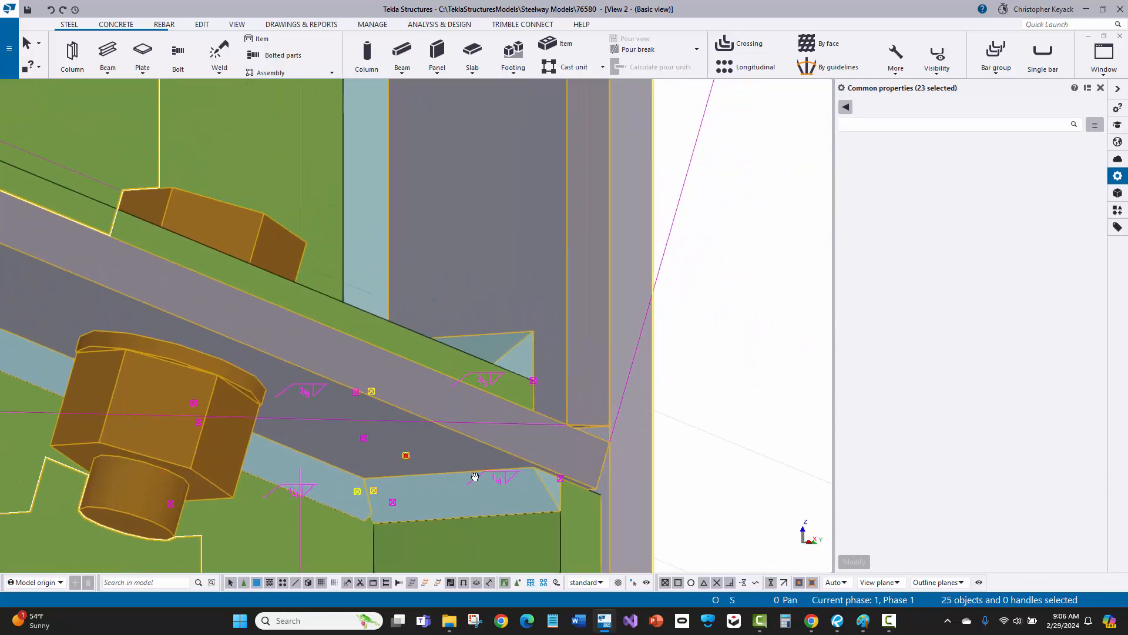
Check the welds at the top of the rafter's end plate and the rest of the connection for parts missing from the selection.
scroll(474, 477, "down", 5)
middle_click_drag(474, 323, 441, 496)
scroll(434, 158, "up", 5)
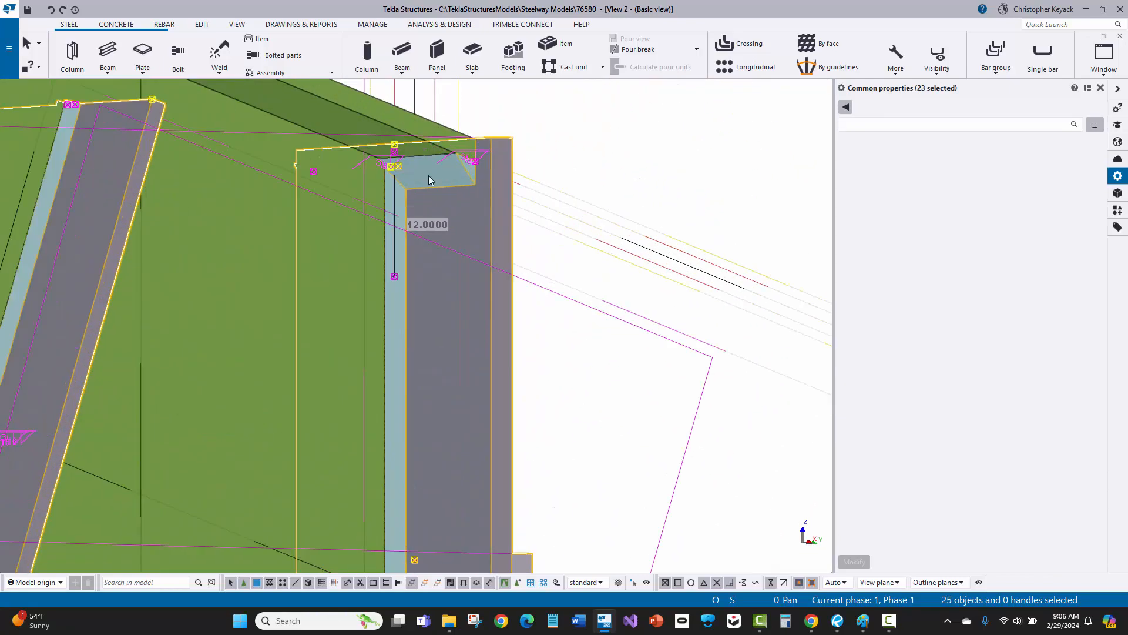
left_click(451, 181, "ctrl")
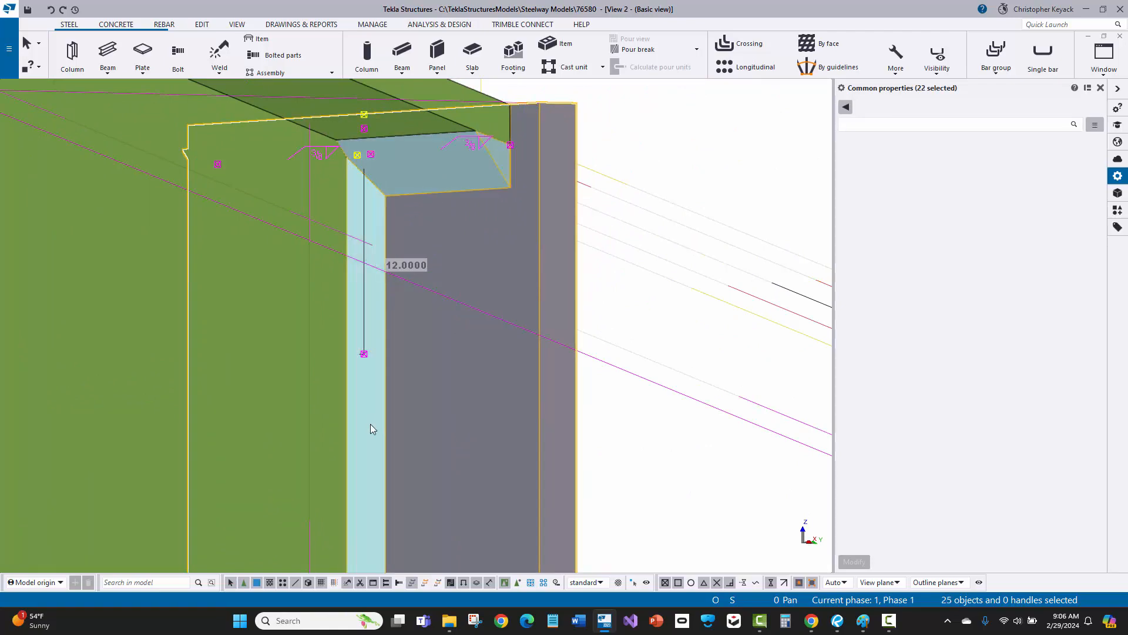
scroll(376, 415, "down", 3)
middle_click_drag(526, 380, 496, 318, "ctrl")
scroll(640, 269, "down", 6)
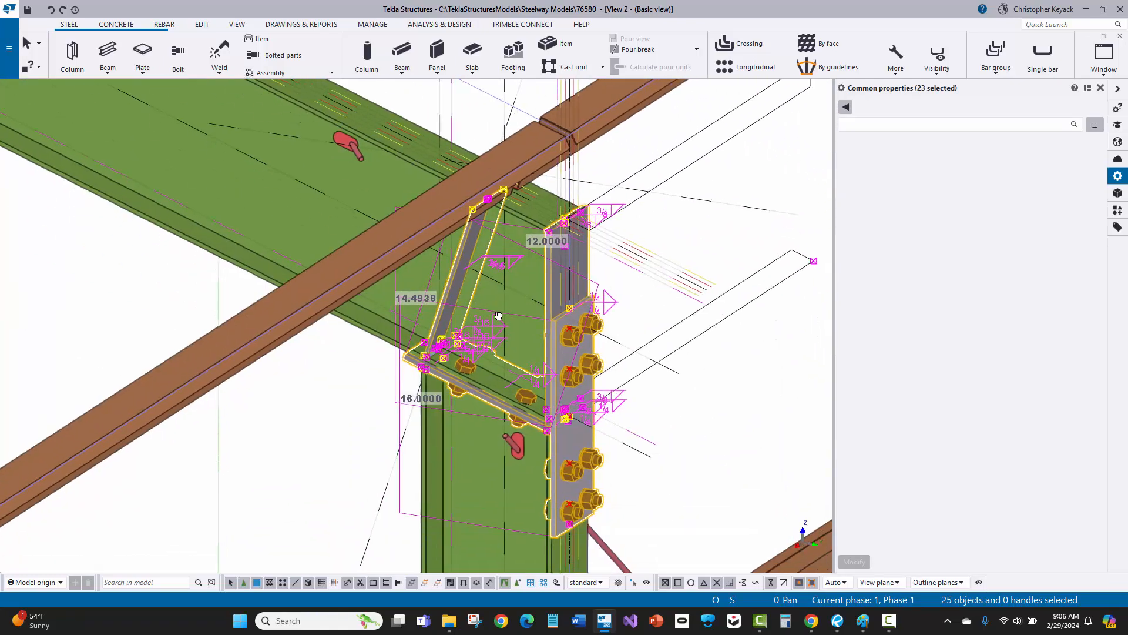
scroll(711, 300, "up", 1)
scroll(696, 340, "up", 1)
middle_click_drag(709, 338, 715, 305)
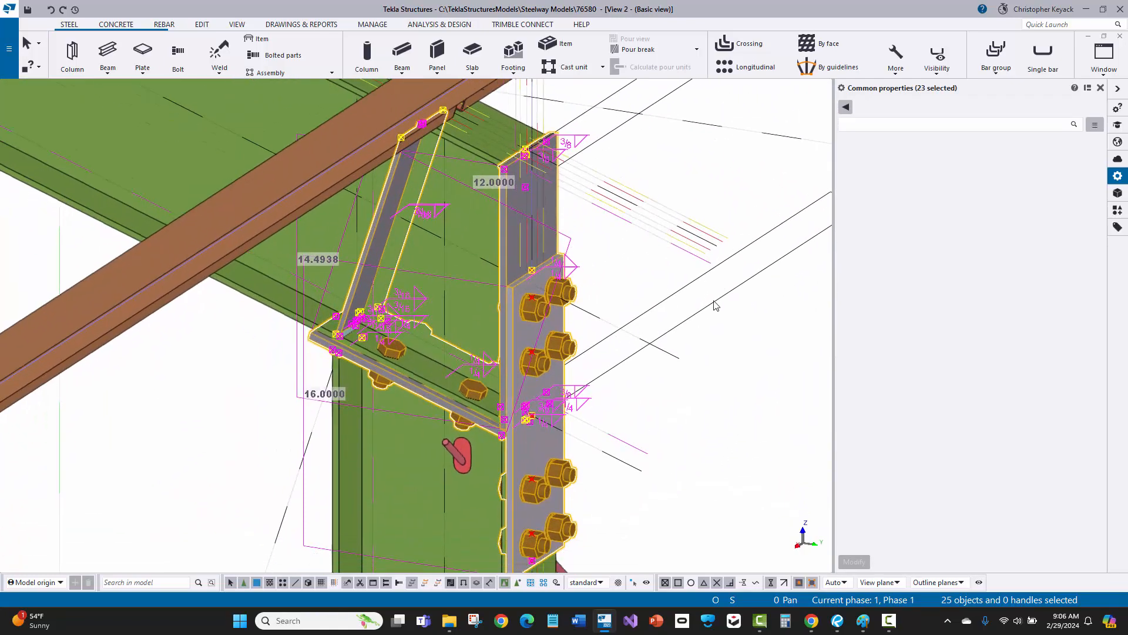
scroll(745, 348, "down", 1)
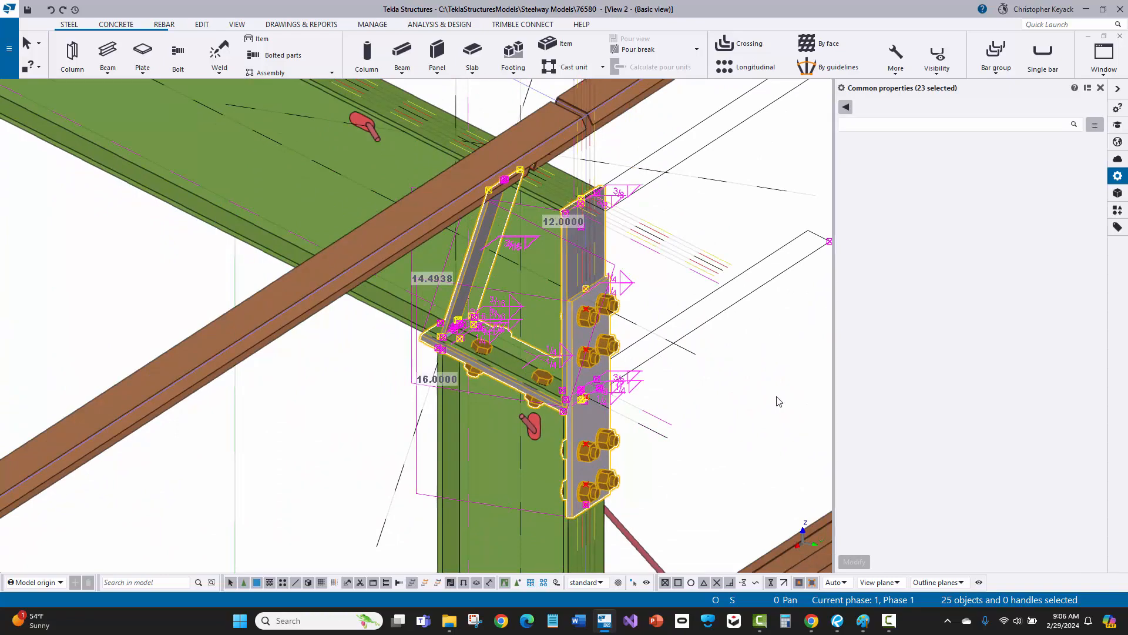
Start defining a custom component of type Connection named SBS_Knee Connection.
left_click(1119, 213)
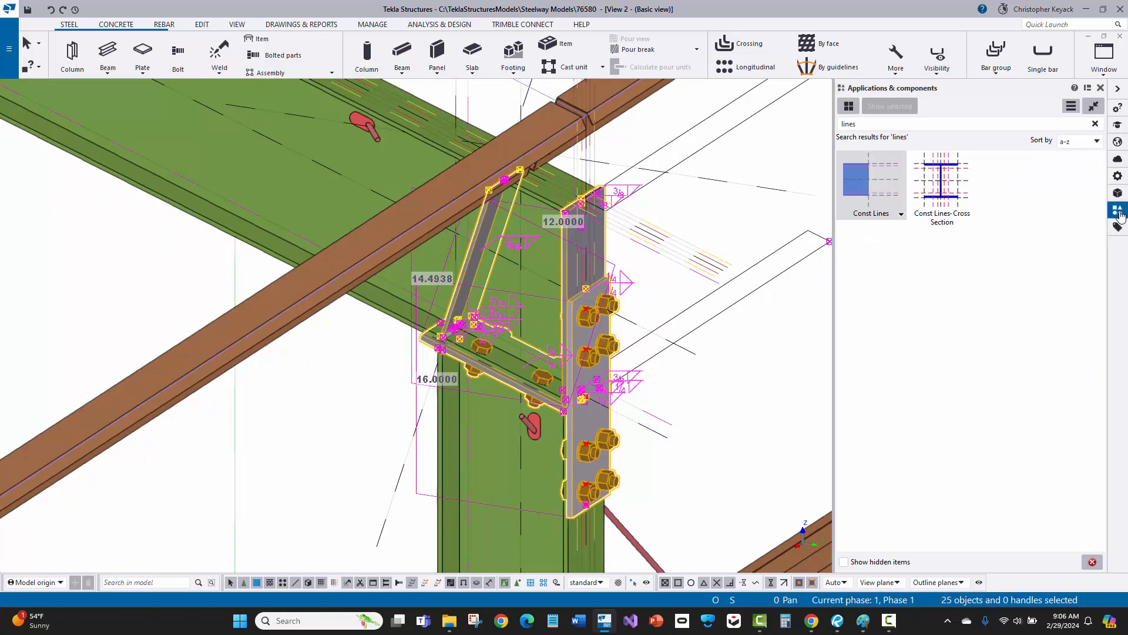
left_click(1096, 124)
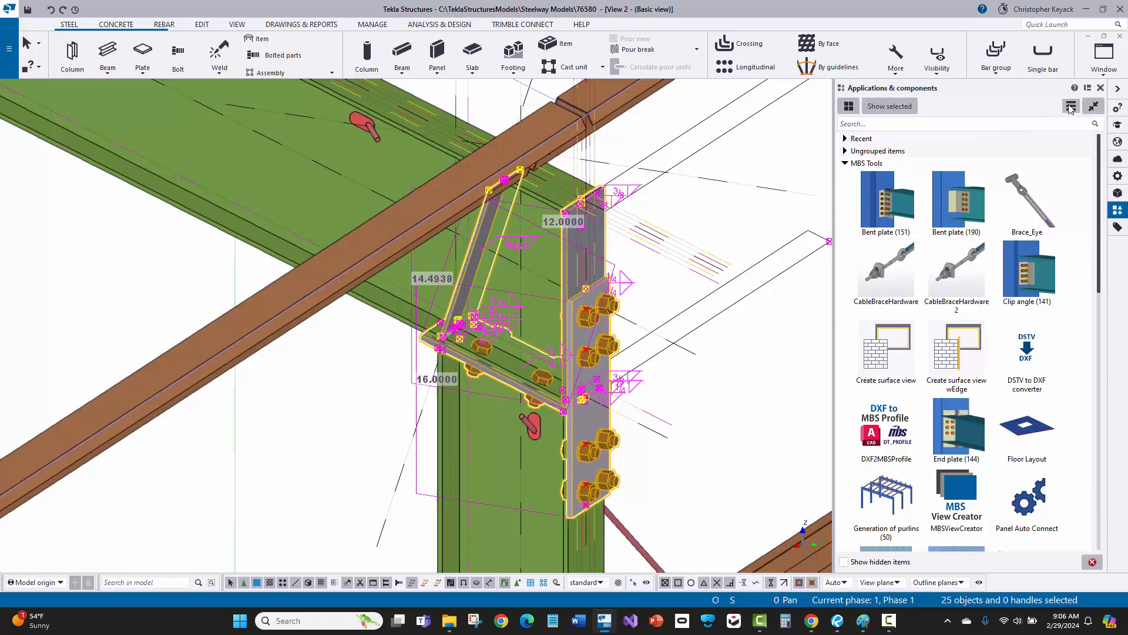
left_click(1071, 108)
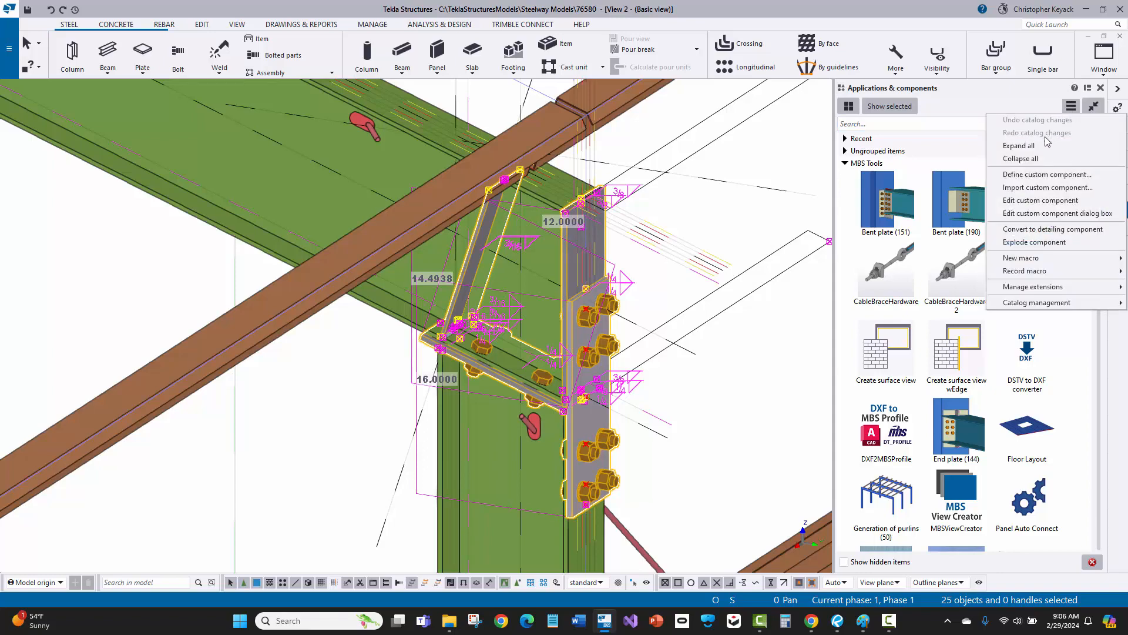
left_click(1016, 176)
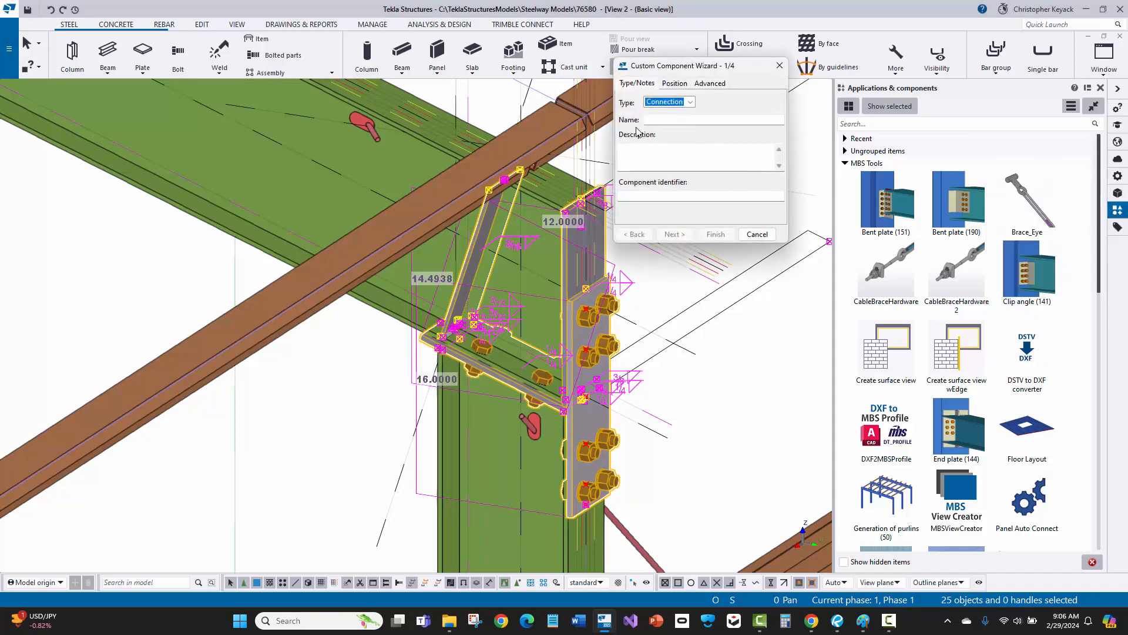
left_click(679, 121)
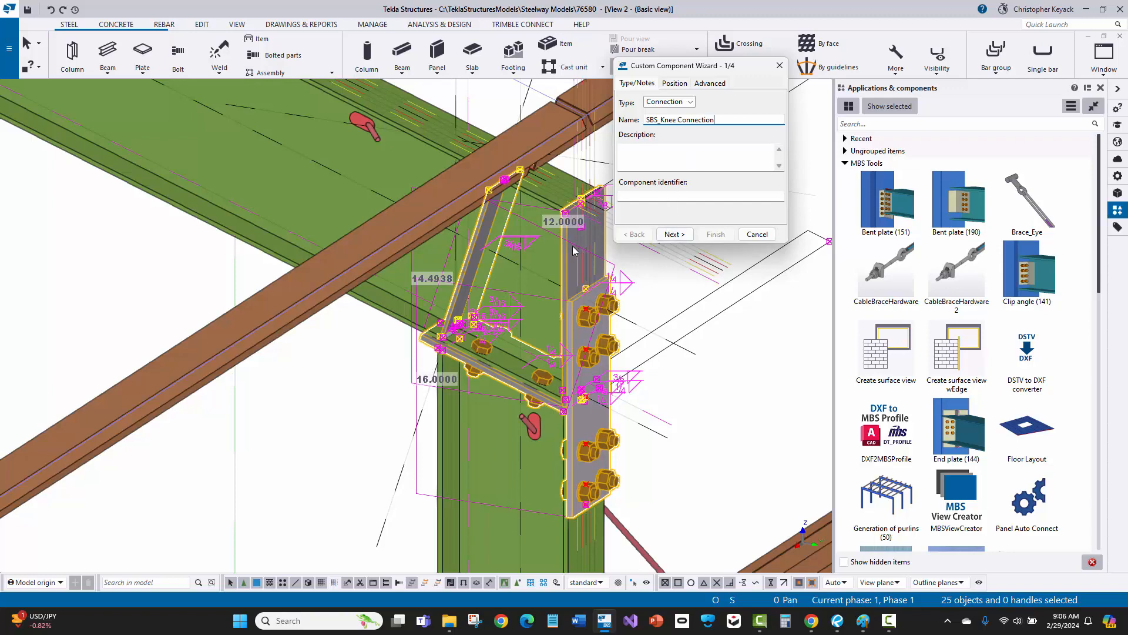
left_click(682, 83)
left_click(709, 84)
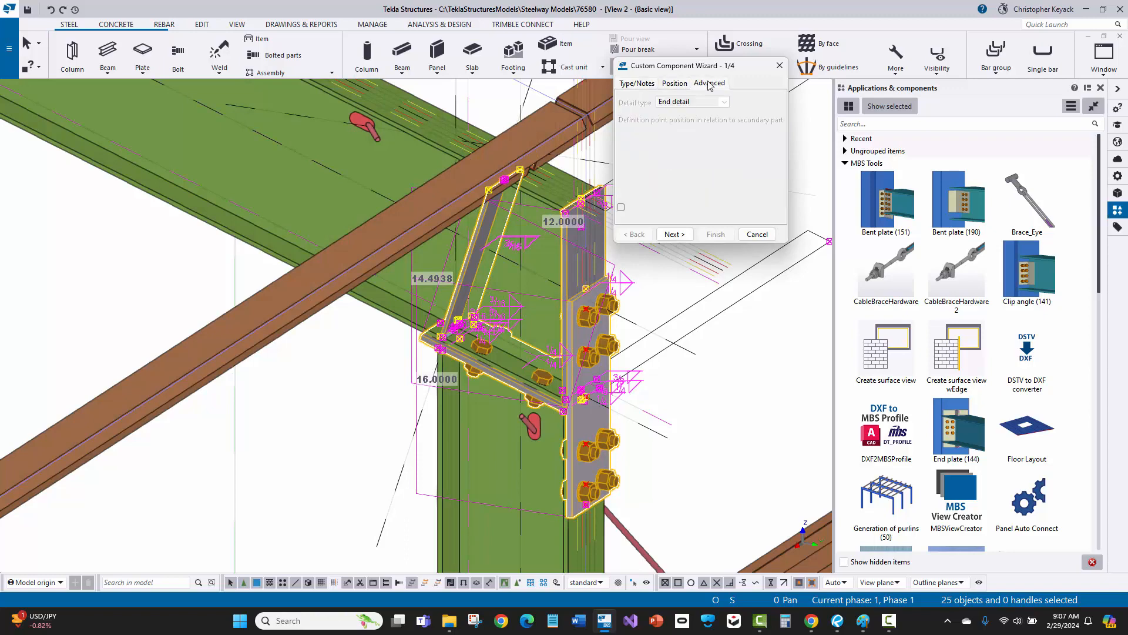
left_click(636, 83)
left_click(674, 234)
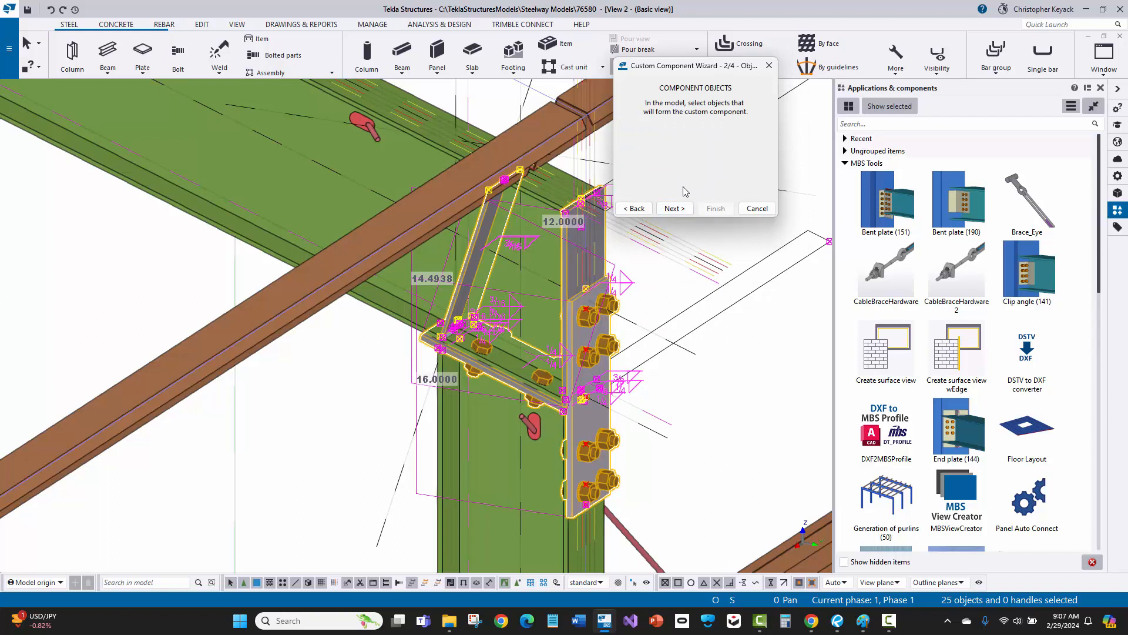
Create the custom component from the selected objects, with the column as main part and the rafter as secondary part.
left_click(673, 208)
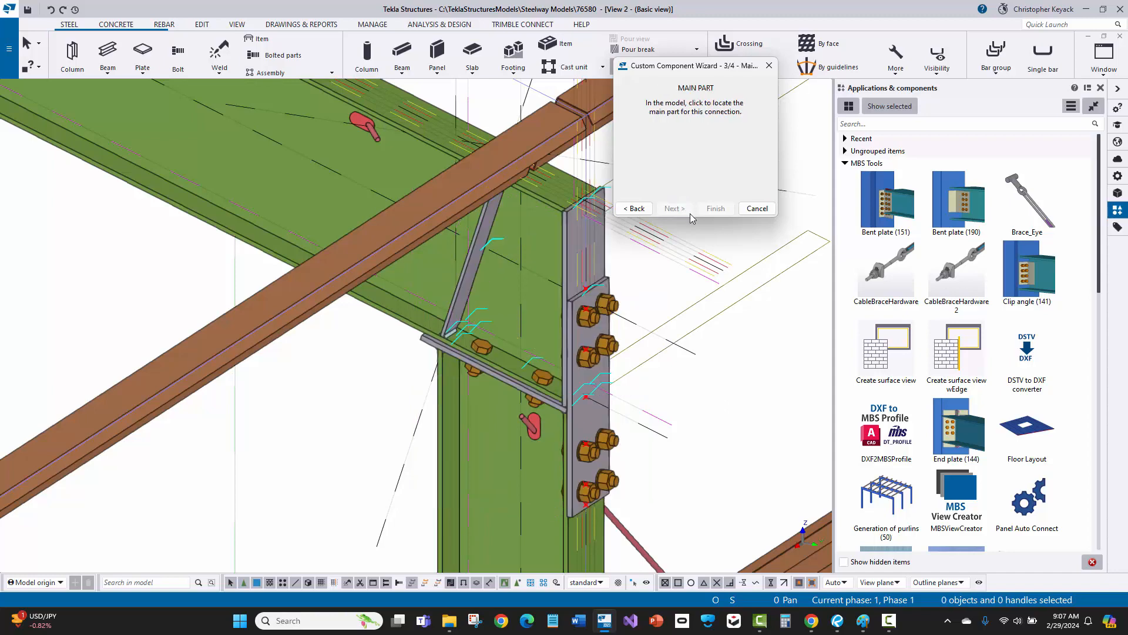
left_click(469, 433)
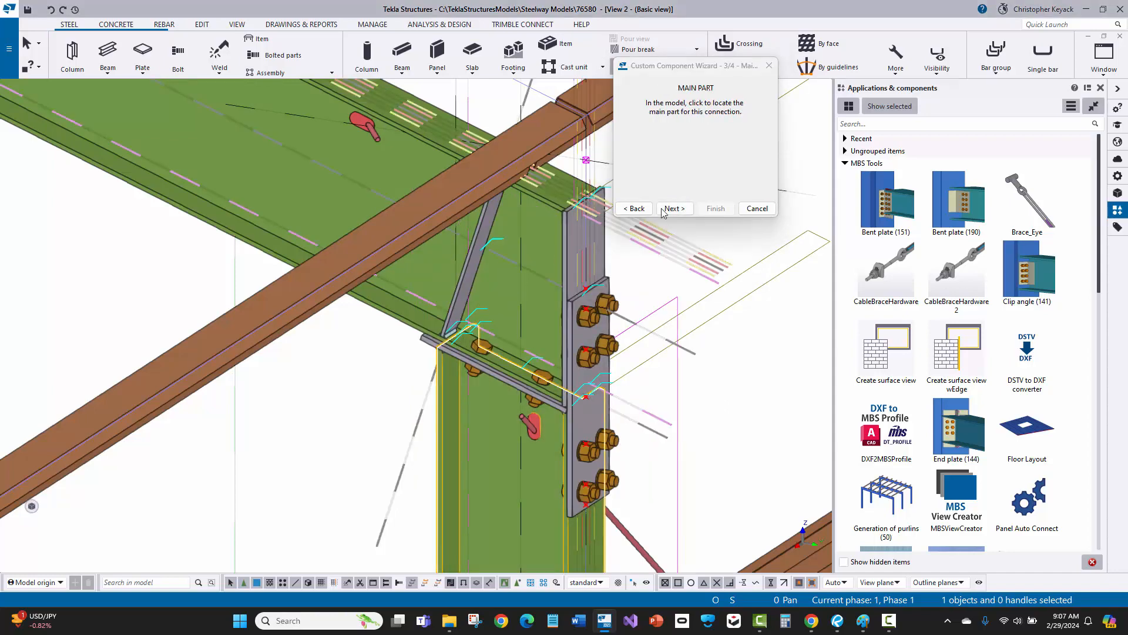
left_click(674, 209)
left_click(375, 302)
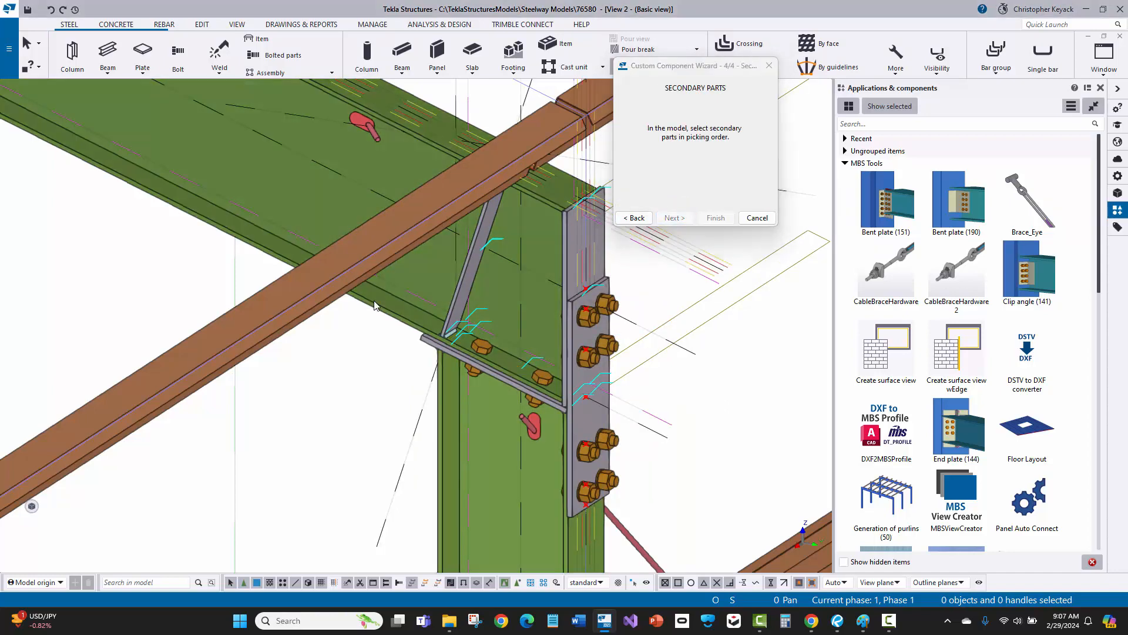
left_click(713, 219)
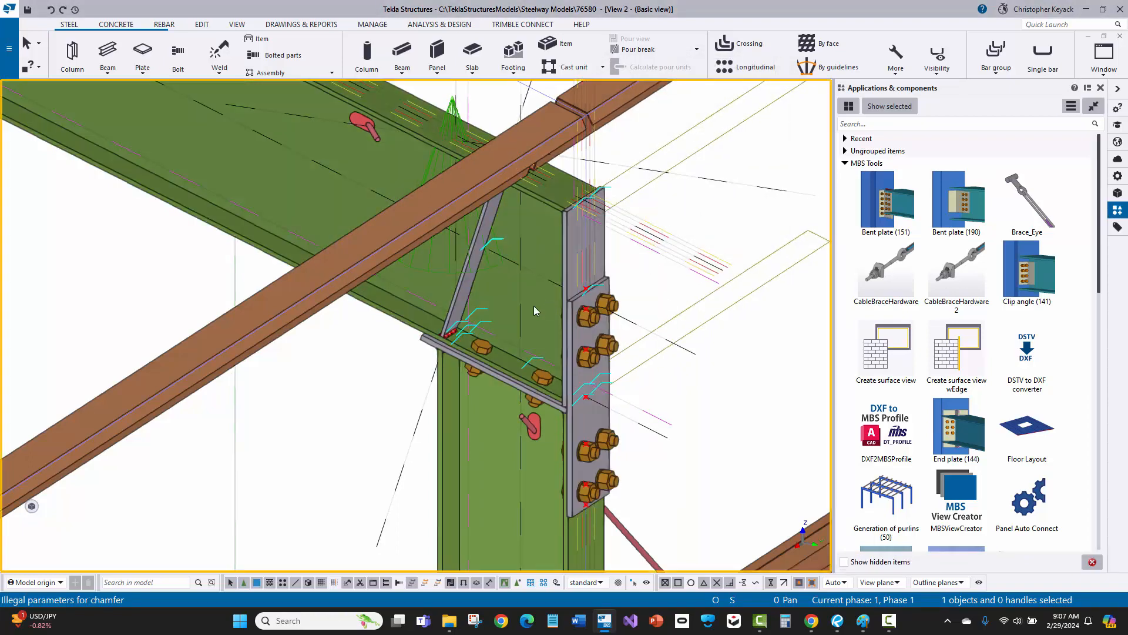
Delete the newly created knee connection component from the joint and redraw the view.
left_click(450, 114)
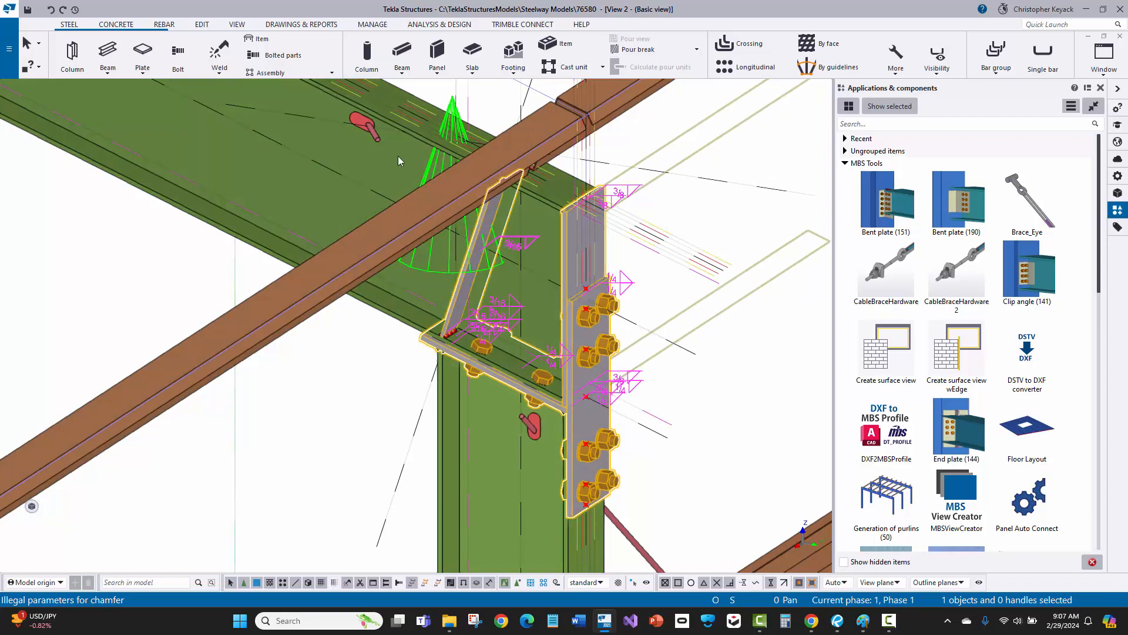
key("Delete")
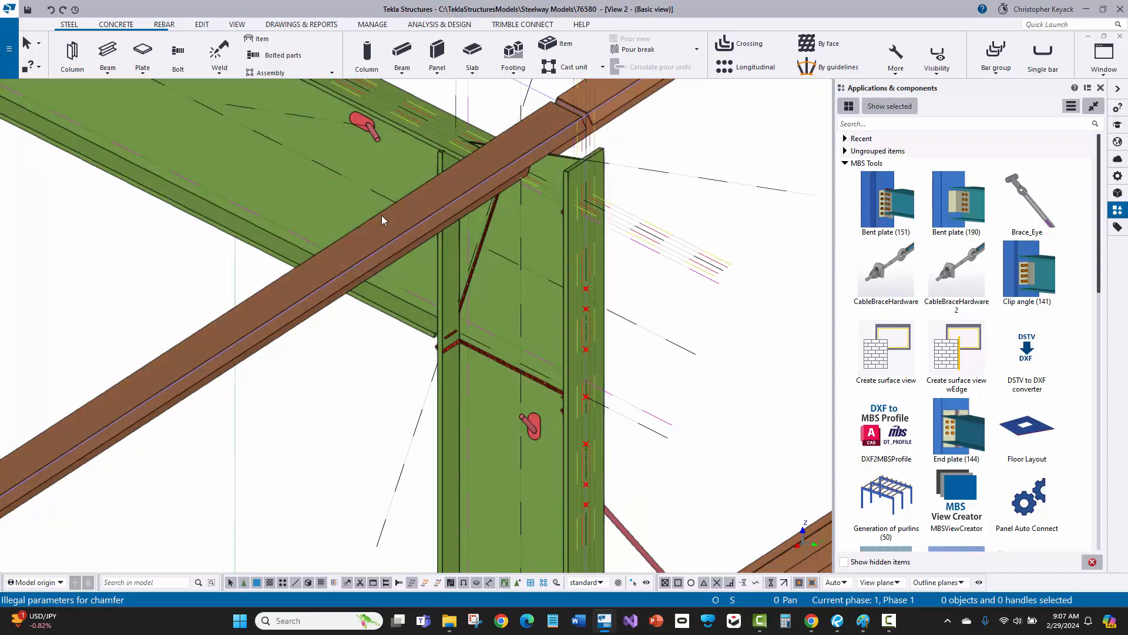
right_click(678, 305)
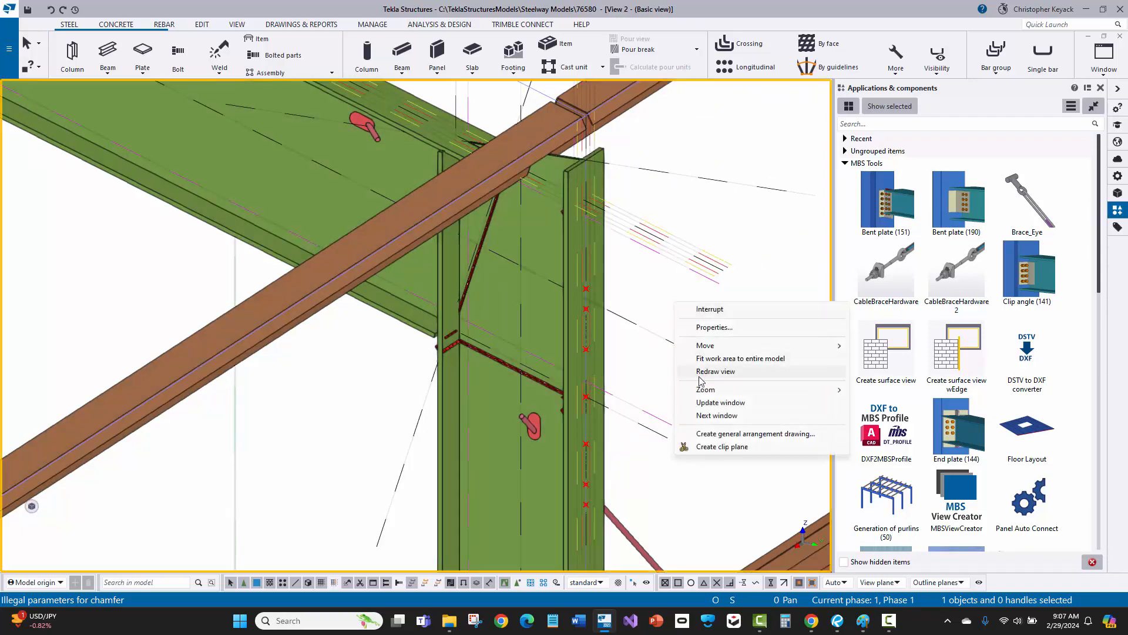
left_click(700, 373)
Delete the leftover construction lines around the column and rafter joint.
middle_click_drag(347, 290, 542, 255, "ctrl")
left_click(680, 305)
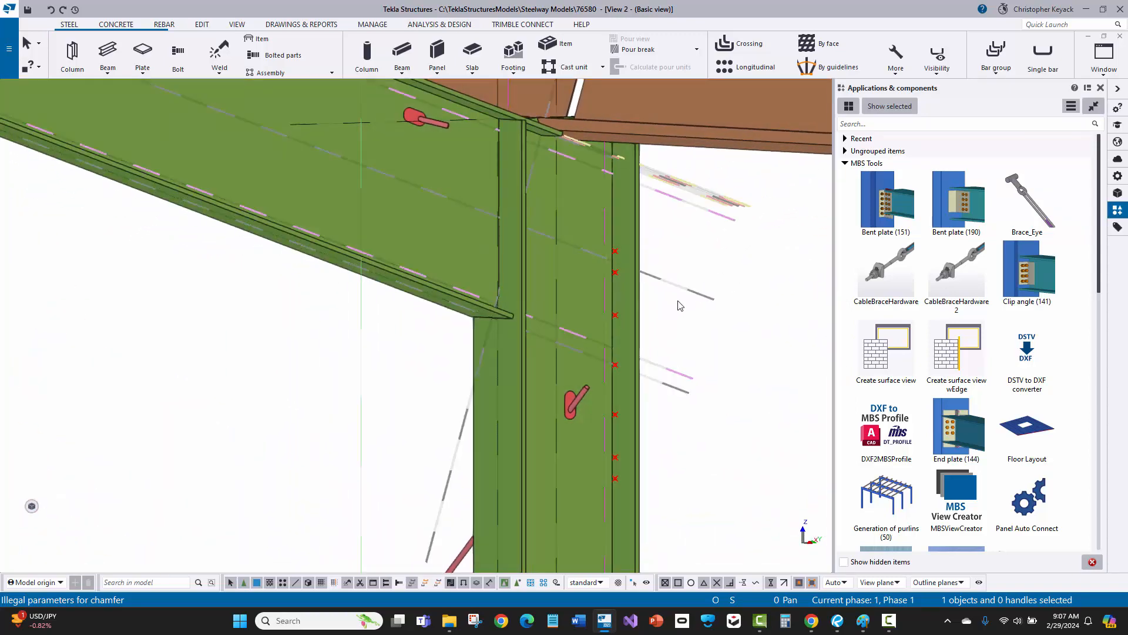
left_click(458, 412)
middle_click_drag(429, 366, 419, 432)
left_click(608, 100)
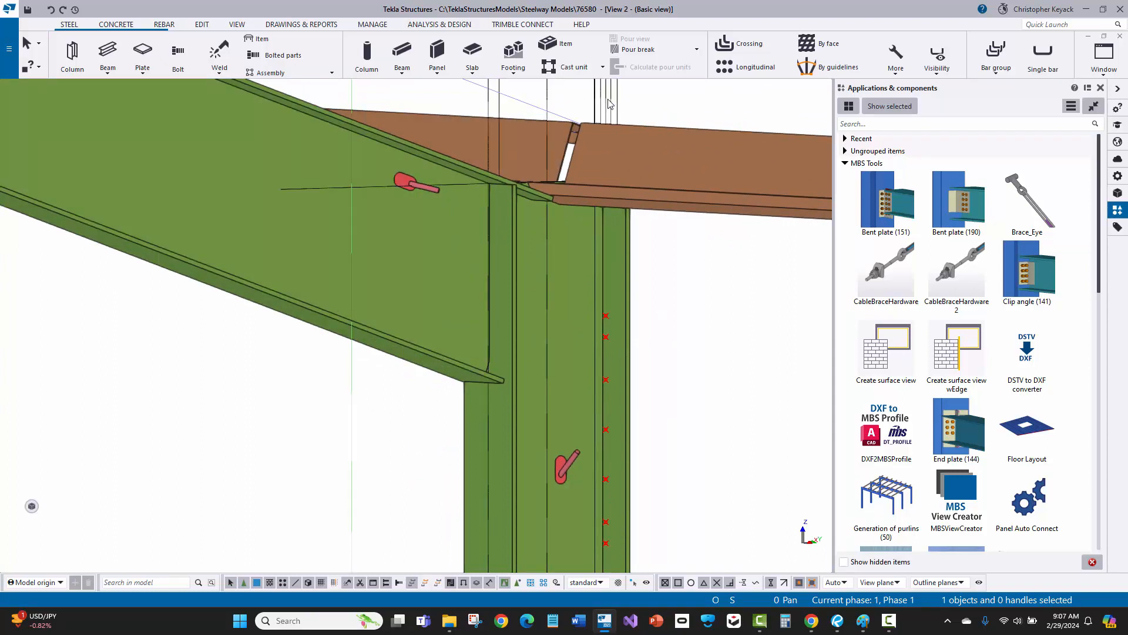
key("Delete")
Delete the row of leftover points along the column's outer flange.
middle_click_drag(602, 262, 556, 329, "ctrl")
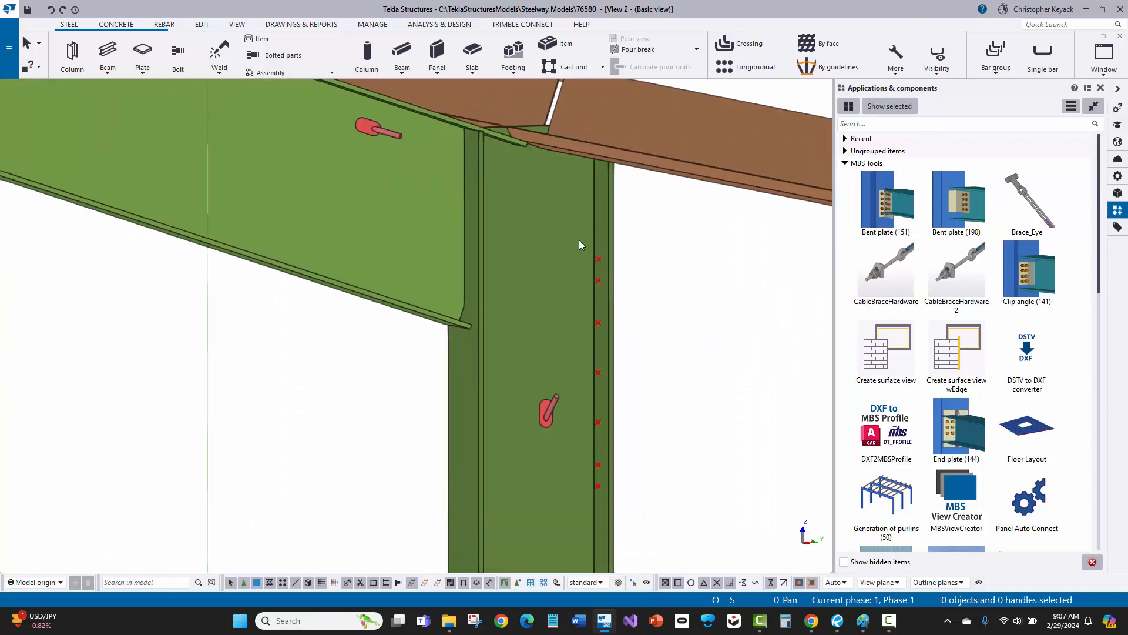
left_click_drag(580, 245, 689, 502)
scroll(684, 316, "down", 3)
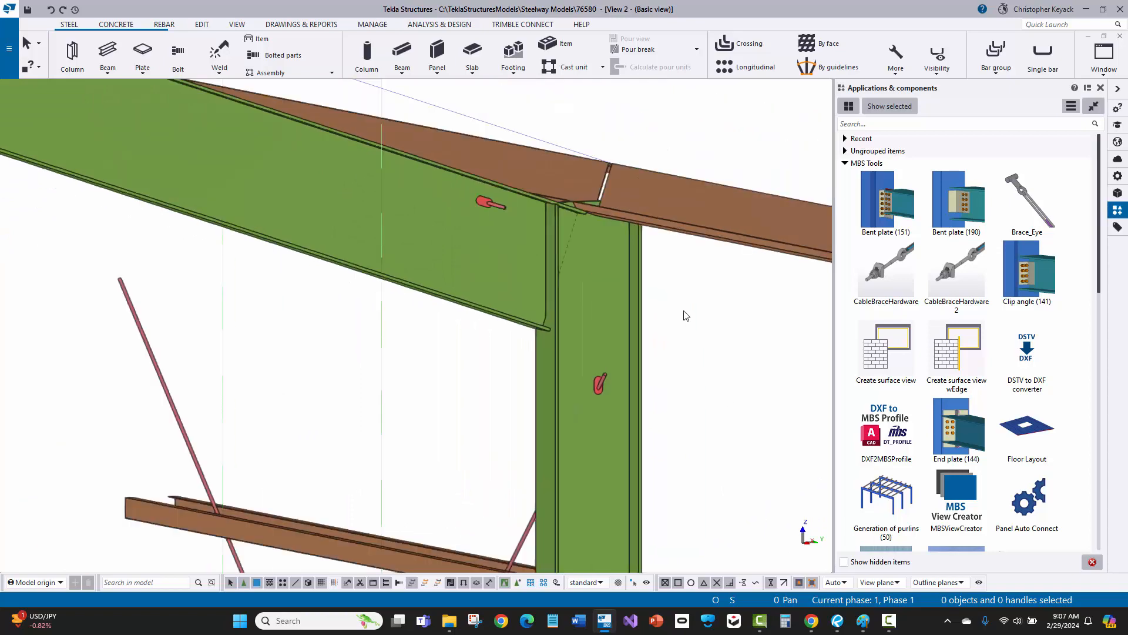
Search the component catalog for SBS and apply SBS_Knee Connection with the column as main part and the rafter as secondary part.
middle_click_drag(714, 252, 805, 243, "ctrl")
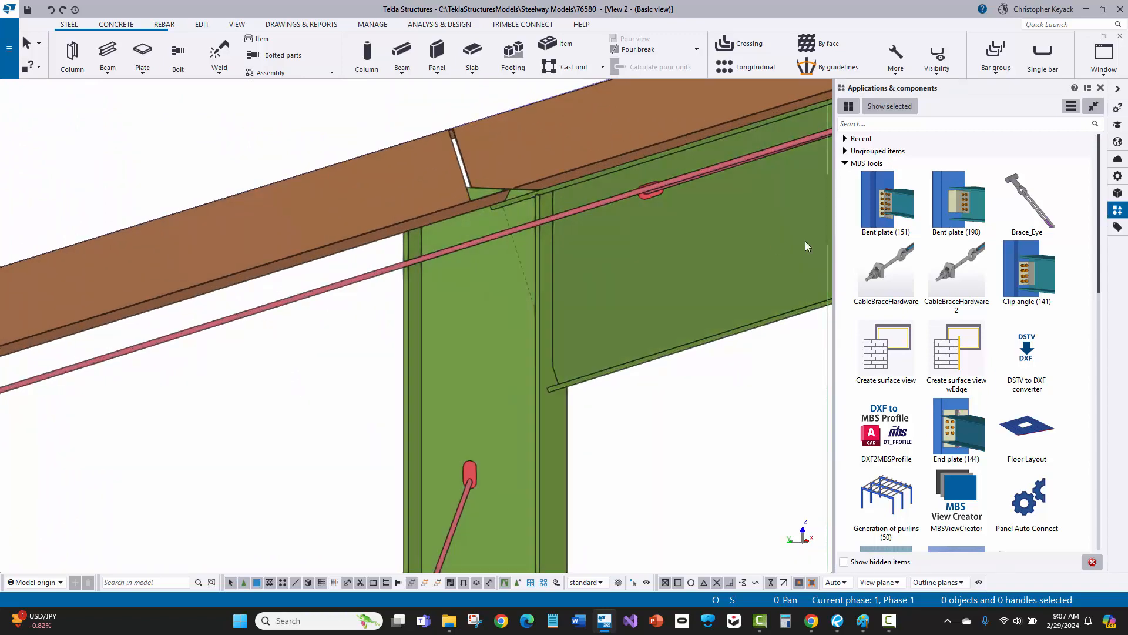
left_click(867, 124)
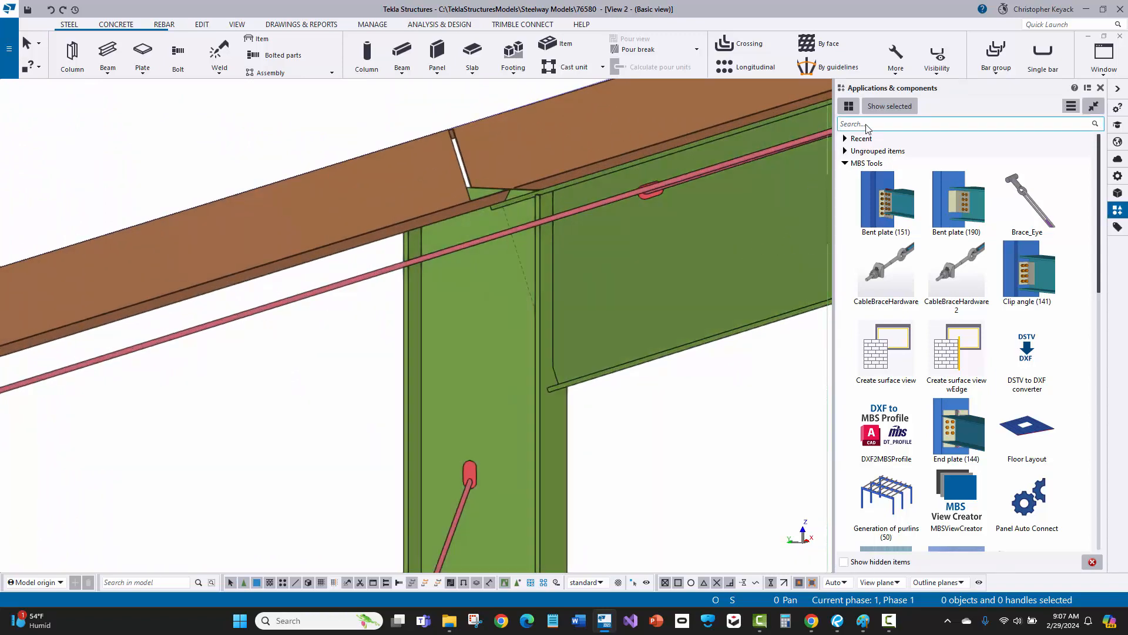
type("SBS")
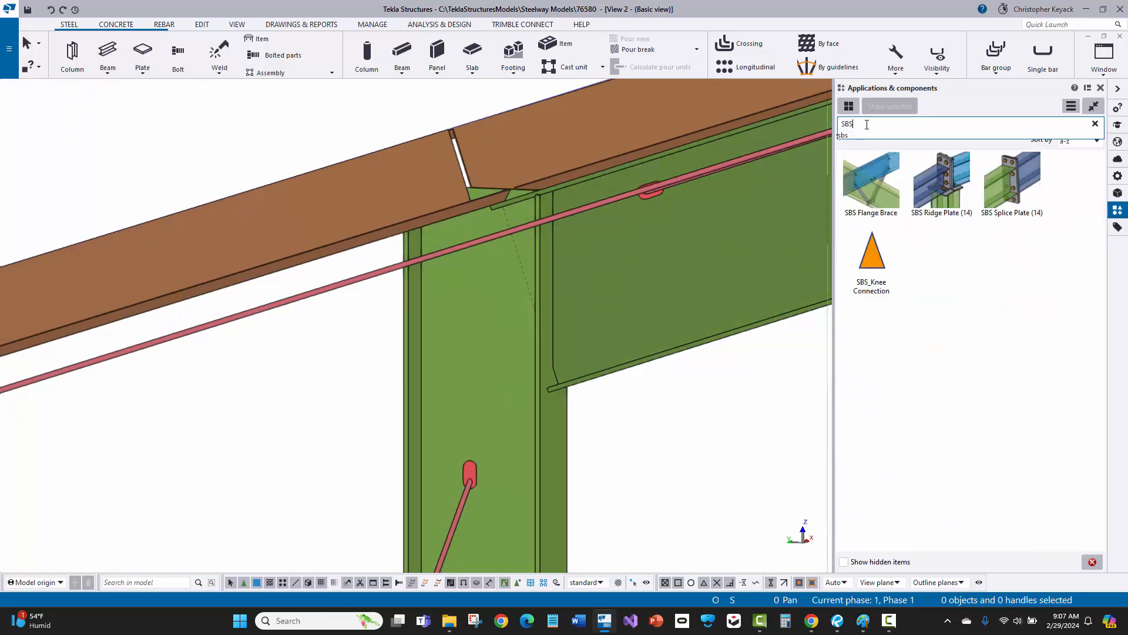
left_click(870, 259)
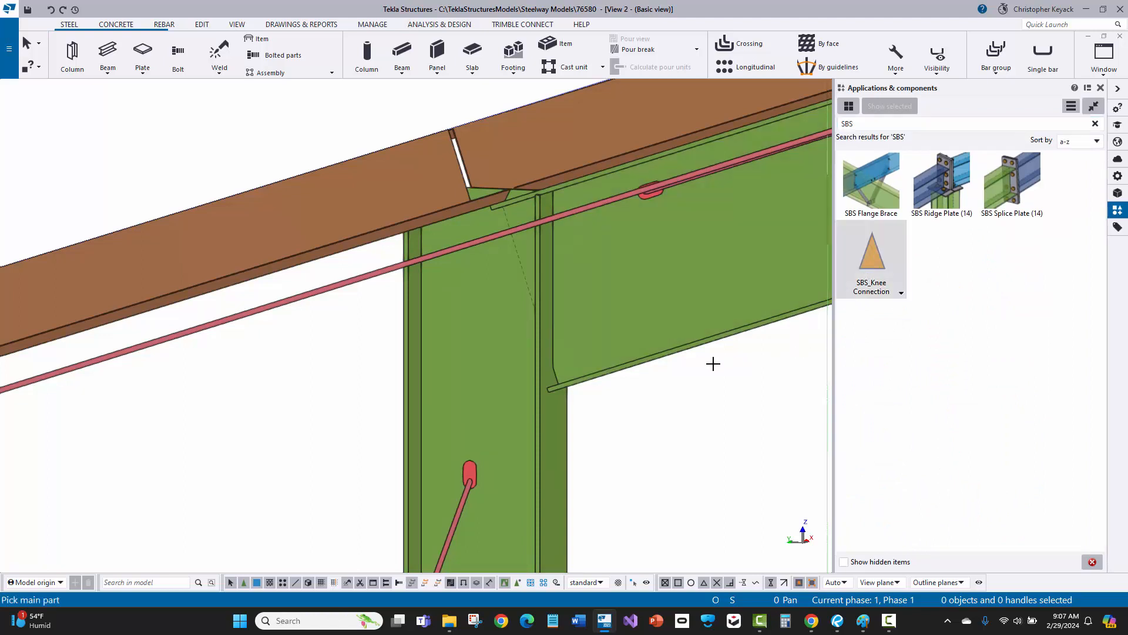
left_click(552, 469)
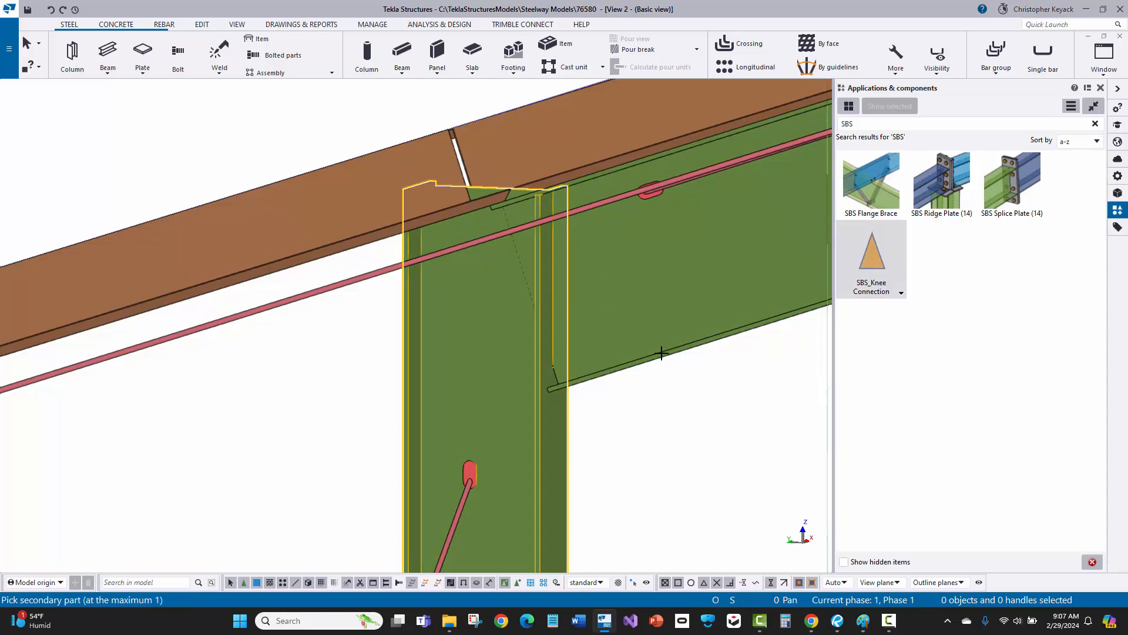
left_click(669, 322)
right_click(683, 285)
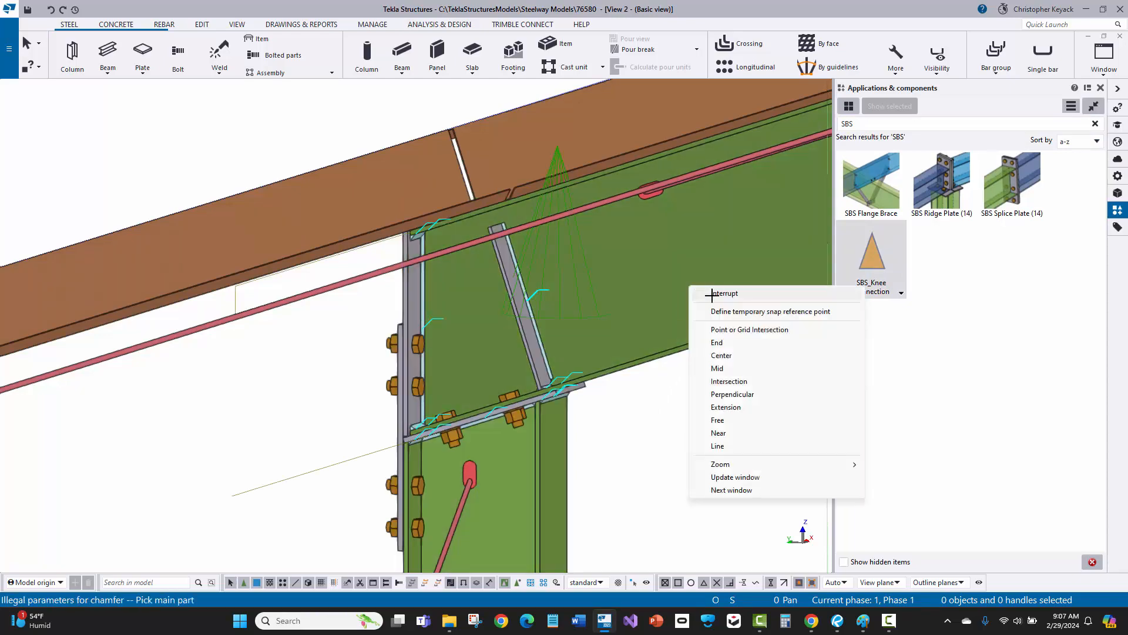
Examine the applied knee connection's plates, bolts and welds from both sides of the joint and redraw the view.
left_click(710, 294)
middle_click_drag(605, 353, 506, 306)
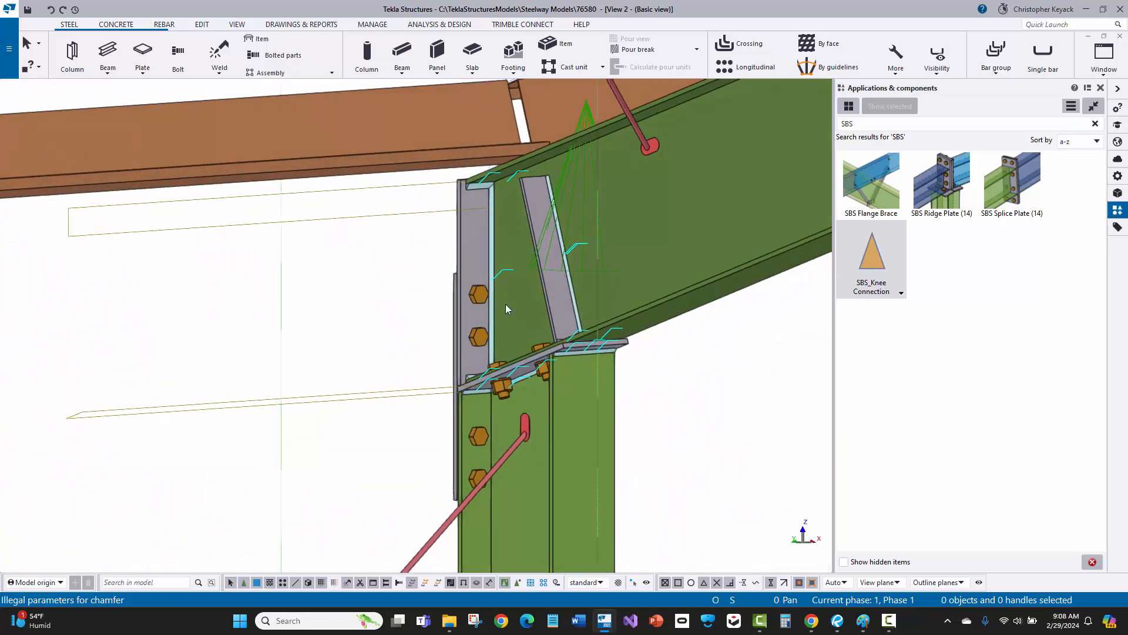
scroll(583, 404, "up", 2)
middle_click_drag(584, 406, 431, 412, "ctrl")
middle_click_drag(514, 403, 444, 385)
scroll(452, 333, "up", 2)
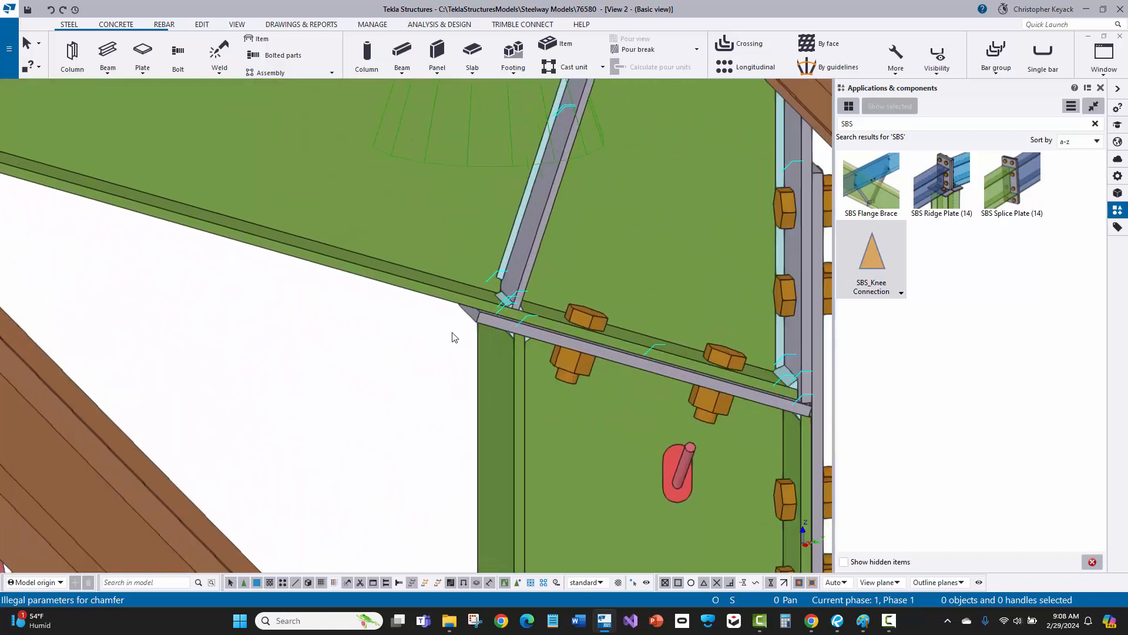
middle_click_drag(588, 318, 382, 408)
right_click(383, 408)
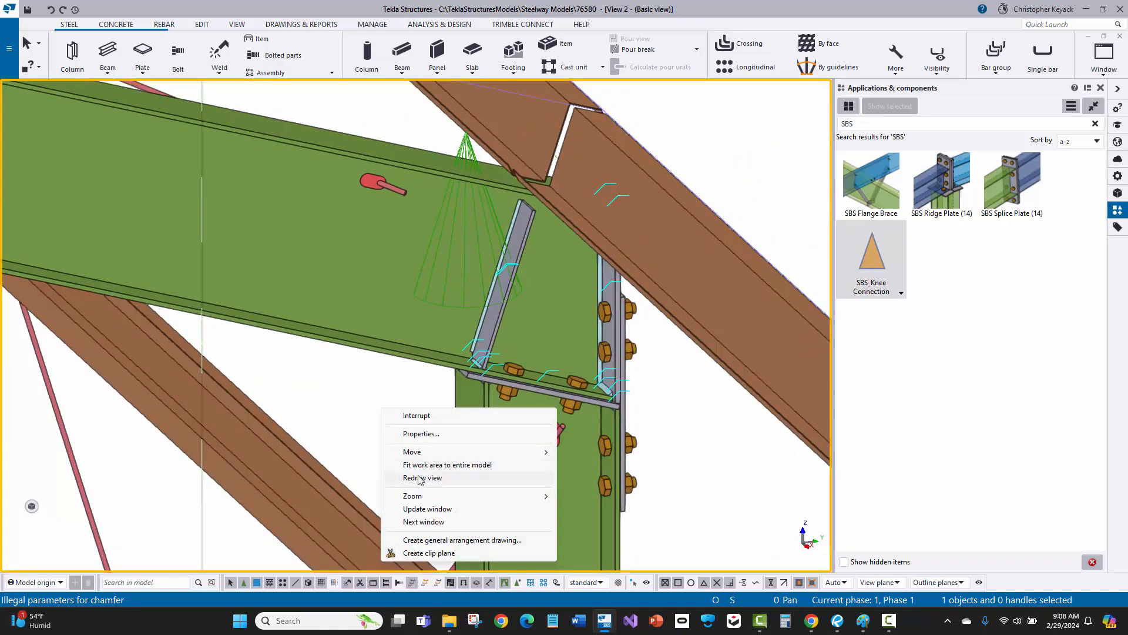
left_click(423, 475)
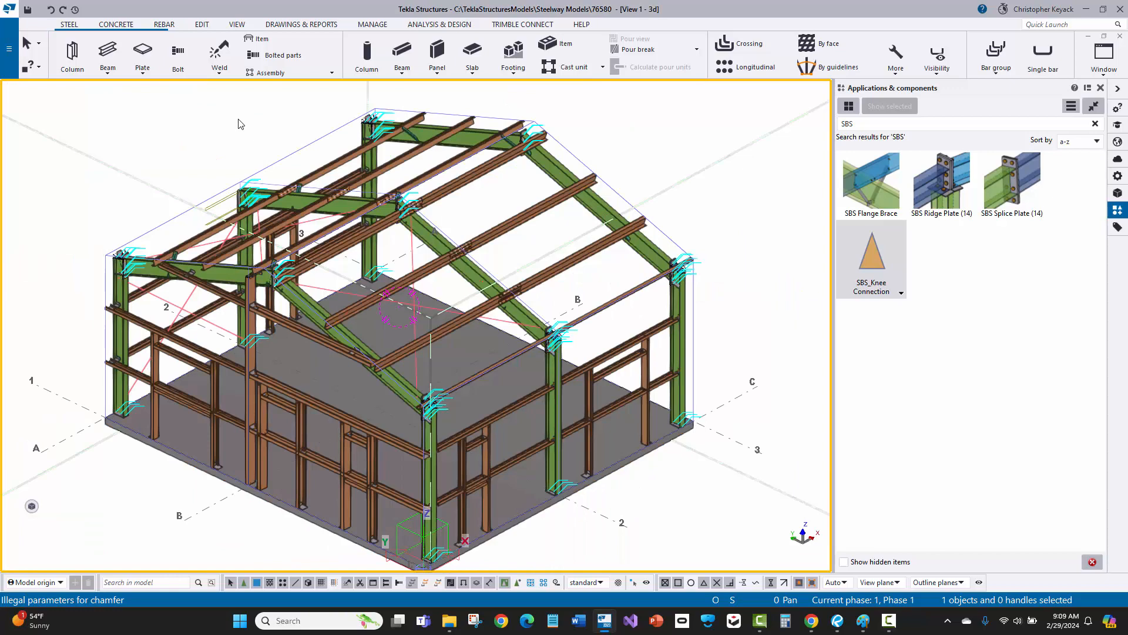
Open the named view RIGID FRAME ELEVATION: FRAME LINE 2.
scroll(101, 270, "up", 5)
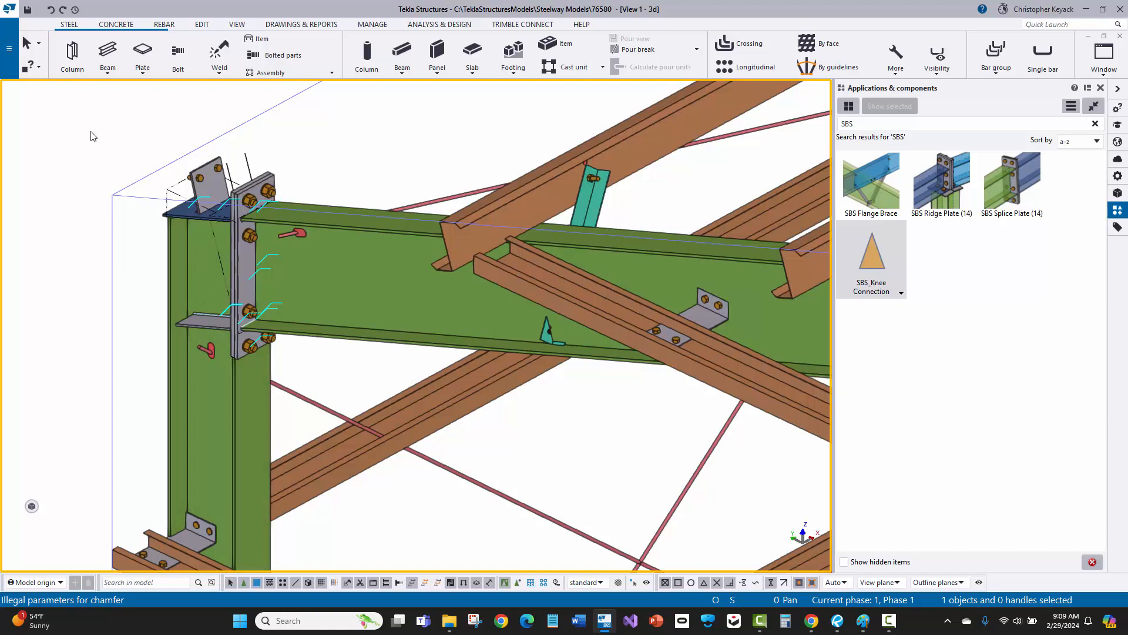
left_click(235, 26)
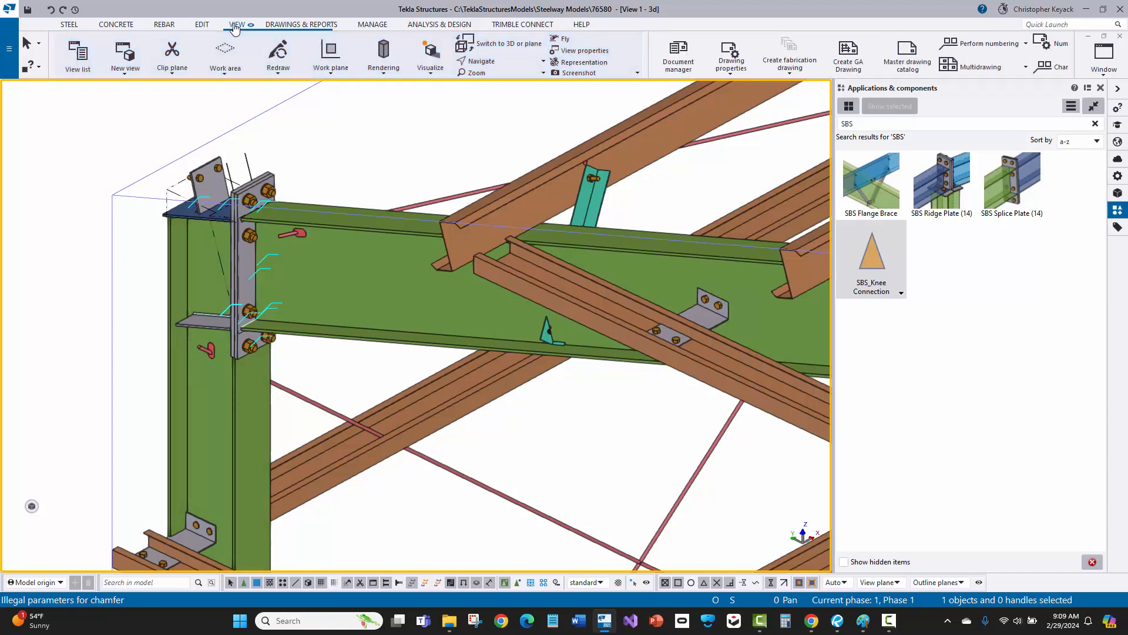
left_click(78, 56)
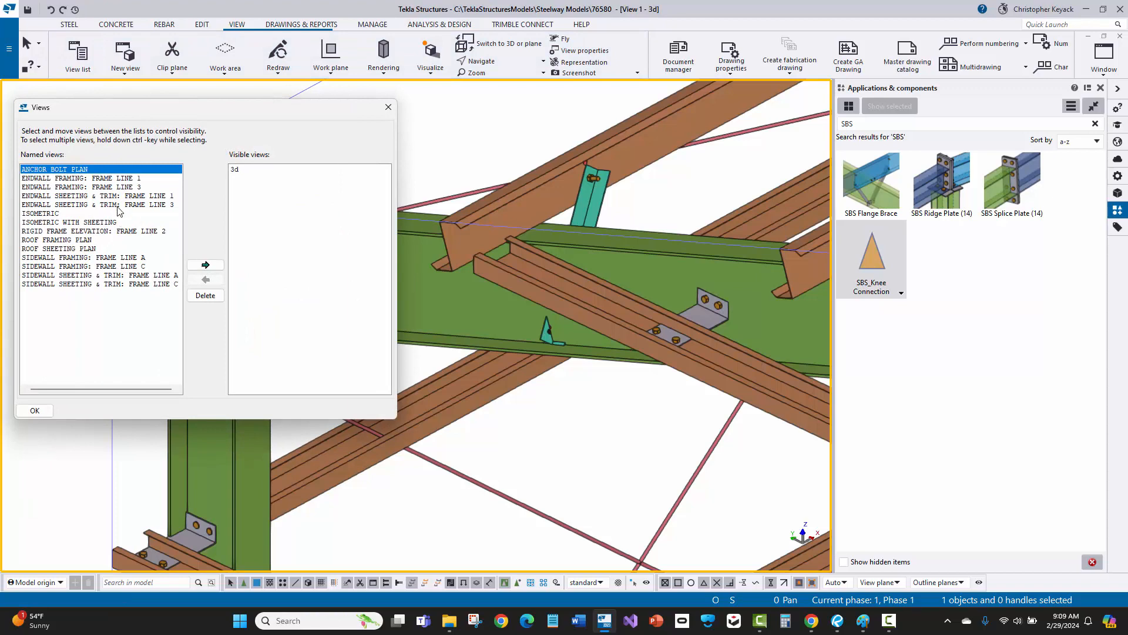
double_click(116, 232)
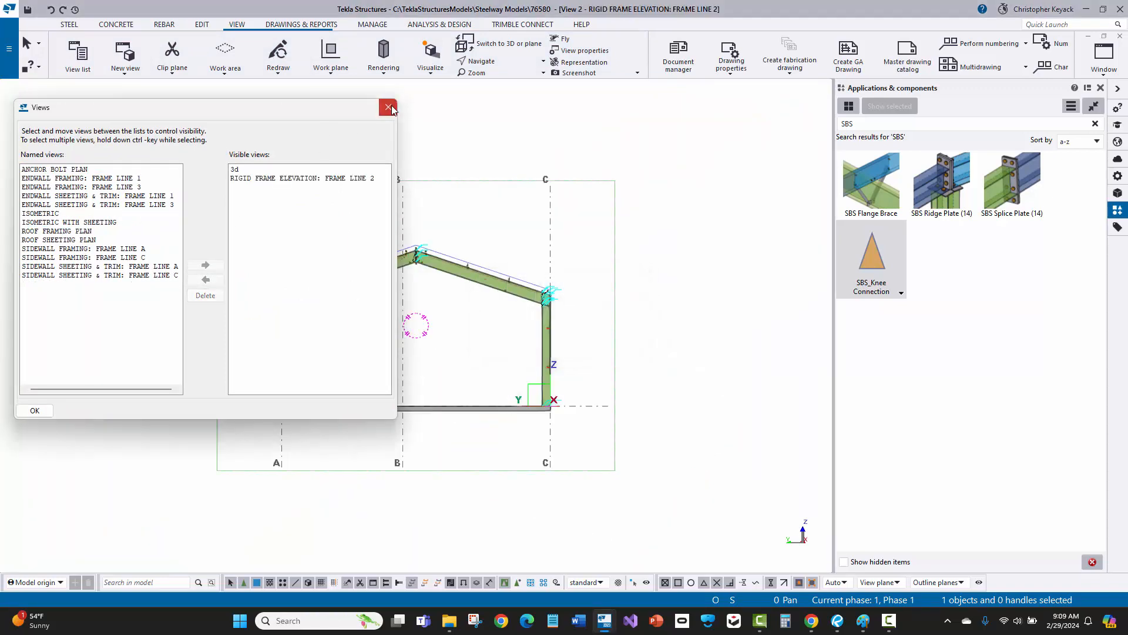
left_click(388, 107)
Delete the existing end plates, bolts and welds between the rafter and the column at grid line C.
scroll(276, 305, "up", 10)
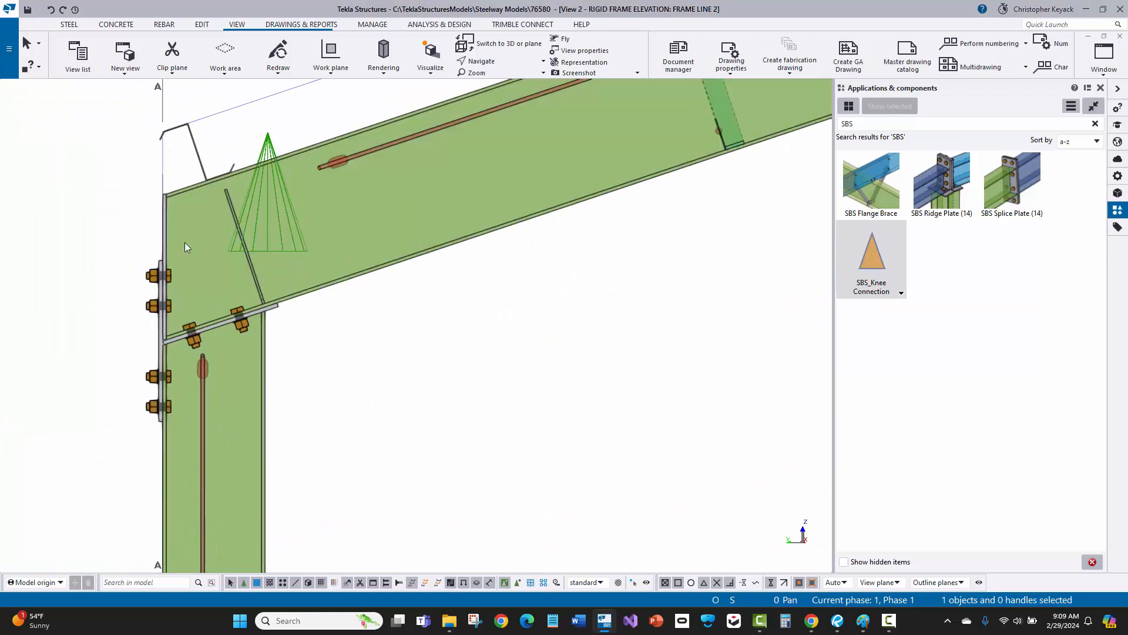
scroll(159, 306, "down", 10)
scroll(428, 343, "up", 10)
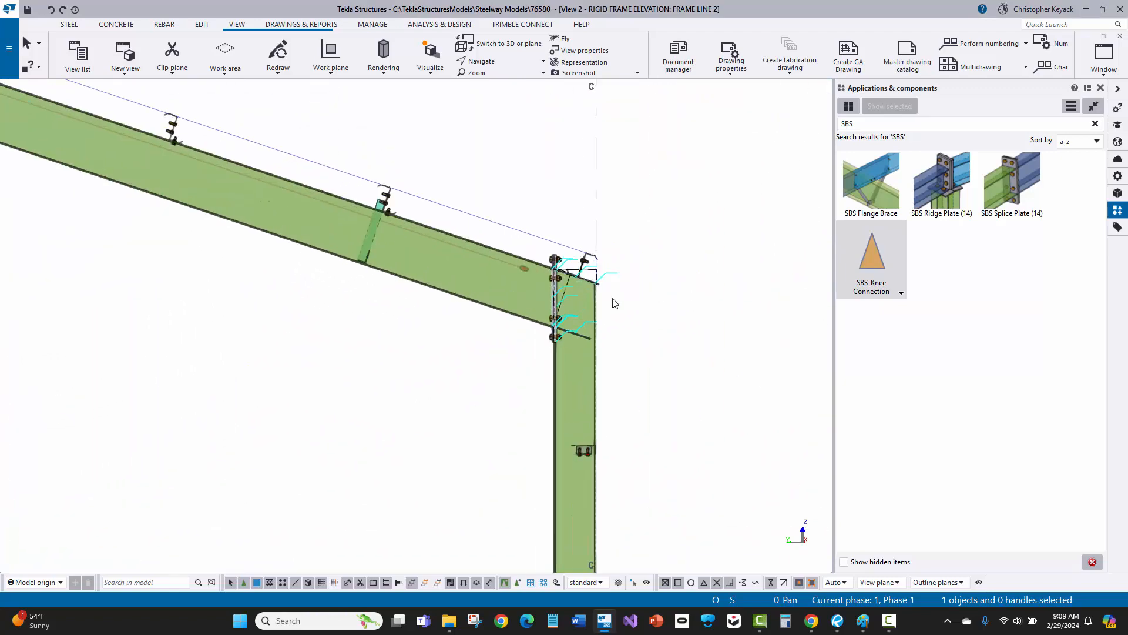
scroll(412, 256, "up", 4)
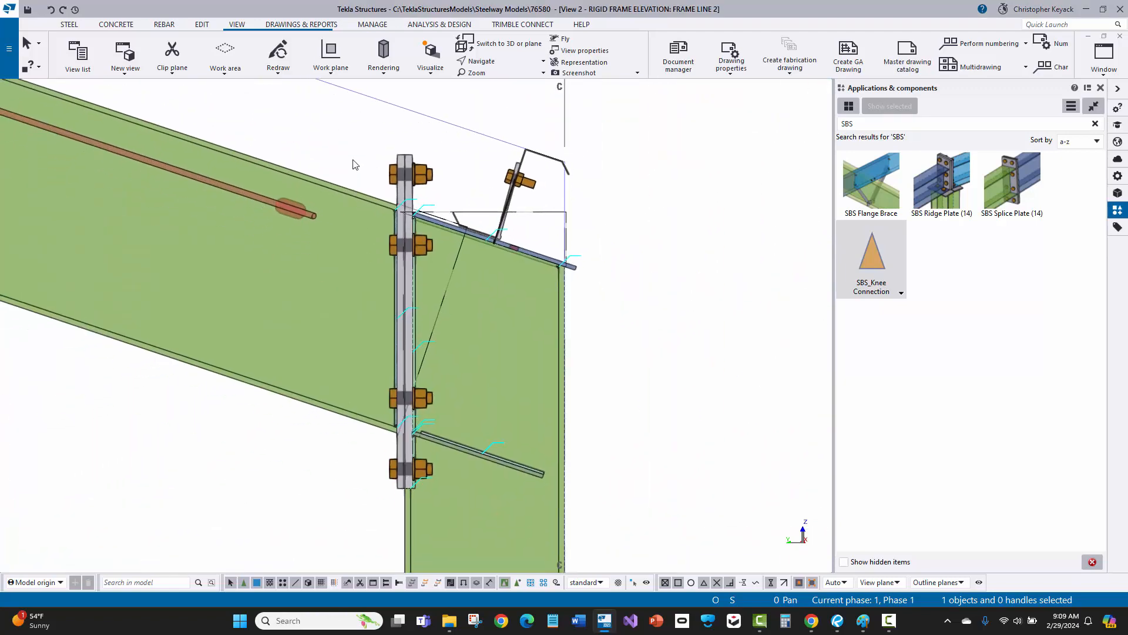
left_click_drag(356, 121, 441, 502)
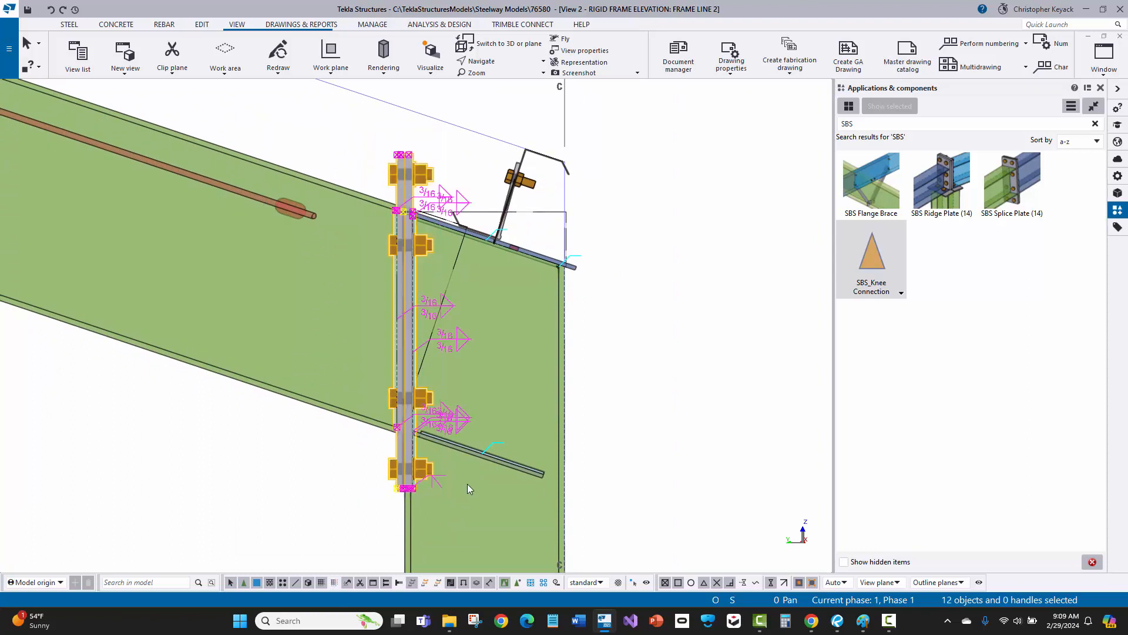
key("Delete")
Delete the eave purlin's bolted clip and the sloped cap plate on top of the grid line C column.
scroll(476, 180, "up", 3)
left_click_drag(478, 143, 572, 345)
key("Delete")
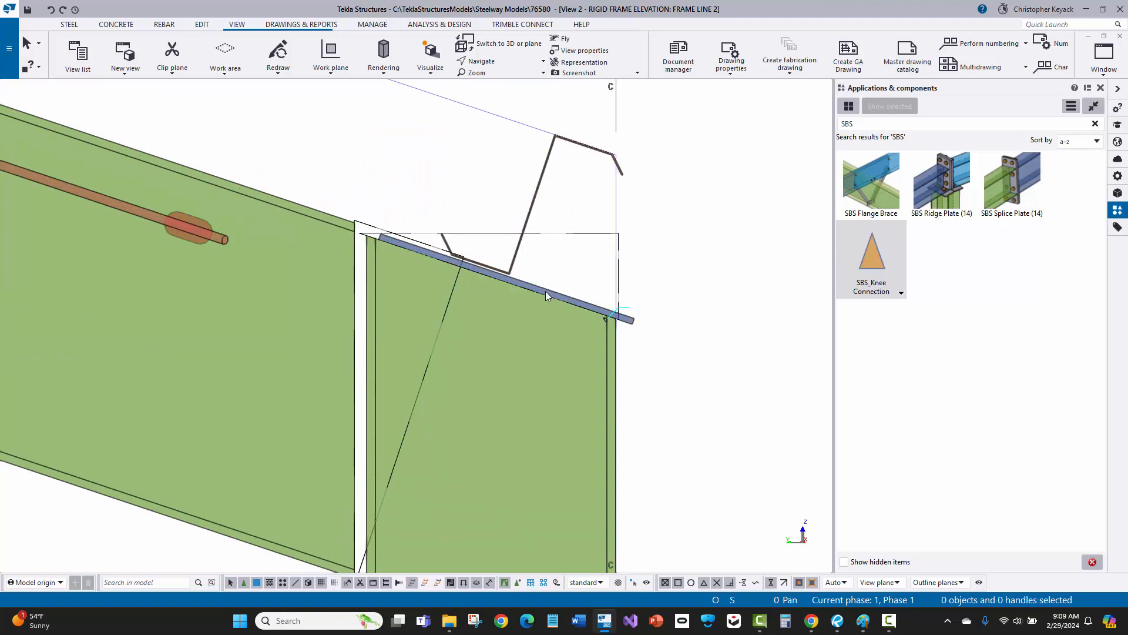
left_click(417, 248)
key("Delete")
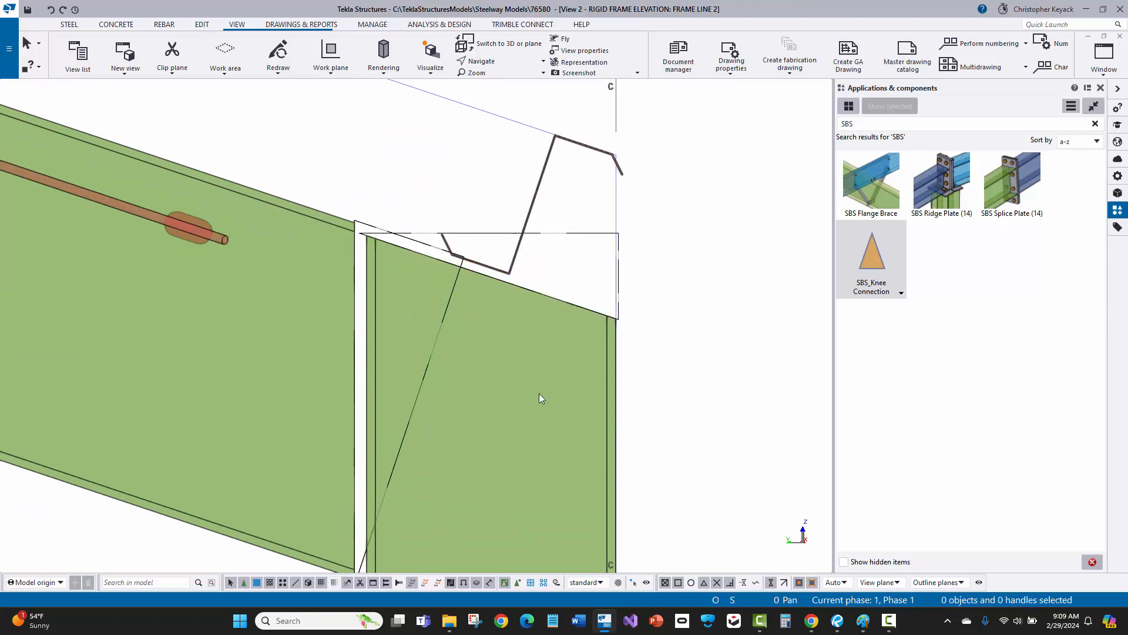
Delete the cut at the column's top and the cut at the rafter's end at grid line C.
scroll(539, 393, "down", 1)
middle_click_drag(539, 394, 548, 329)
left_click(602, 195)
key("Delete")
middle_click_drag(307, 480, 313, 390)
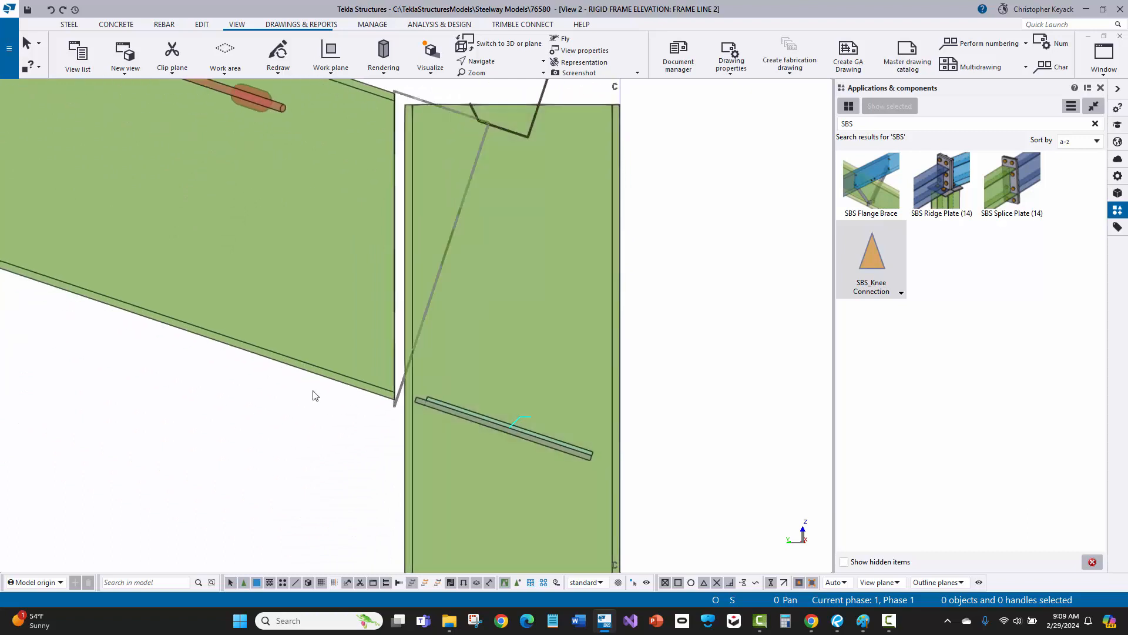
left_click(437, 269)
key("Delete")
Delete the sloped stiffeners and their weld on the grid line C column web.
left_click_drag(332, 492, 709, 376)
key("Delete")
middle_click_drag(460, 372, 435, 453)
scroll(452, 420, "down", 1)
left_click(687, 285)
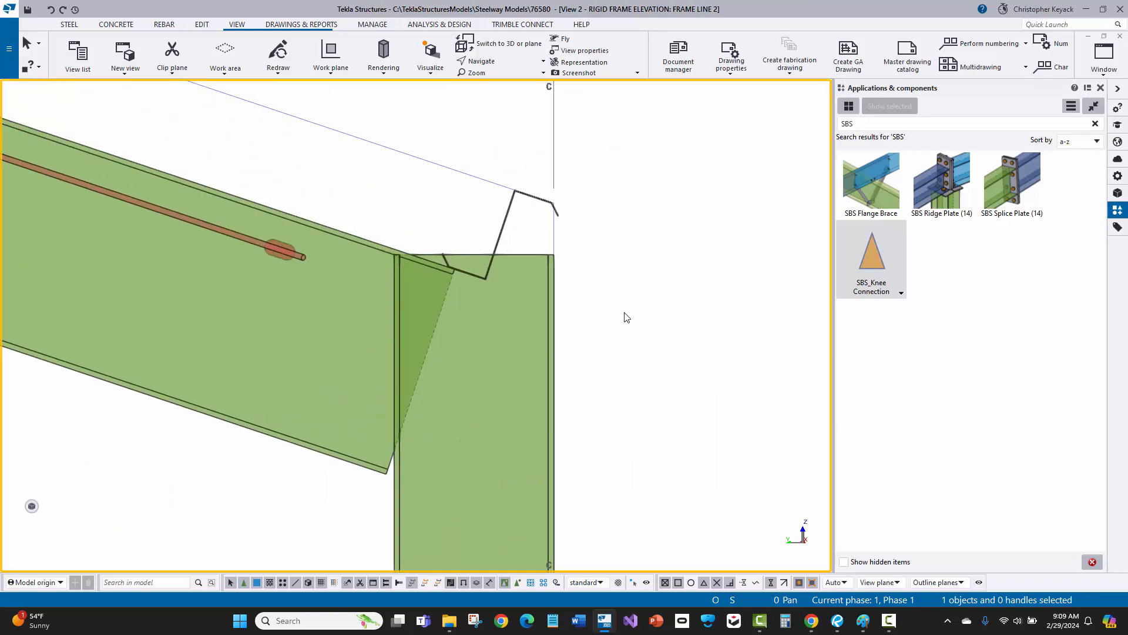
Apply SBS_Knee Connection at grid line C with the column as main part and the rafter as secondary part.
double_click(874, 261)
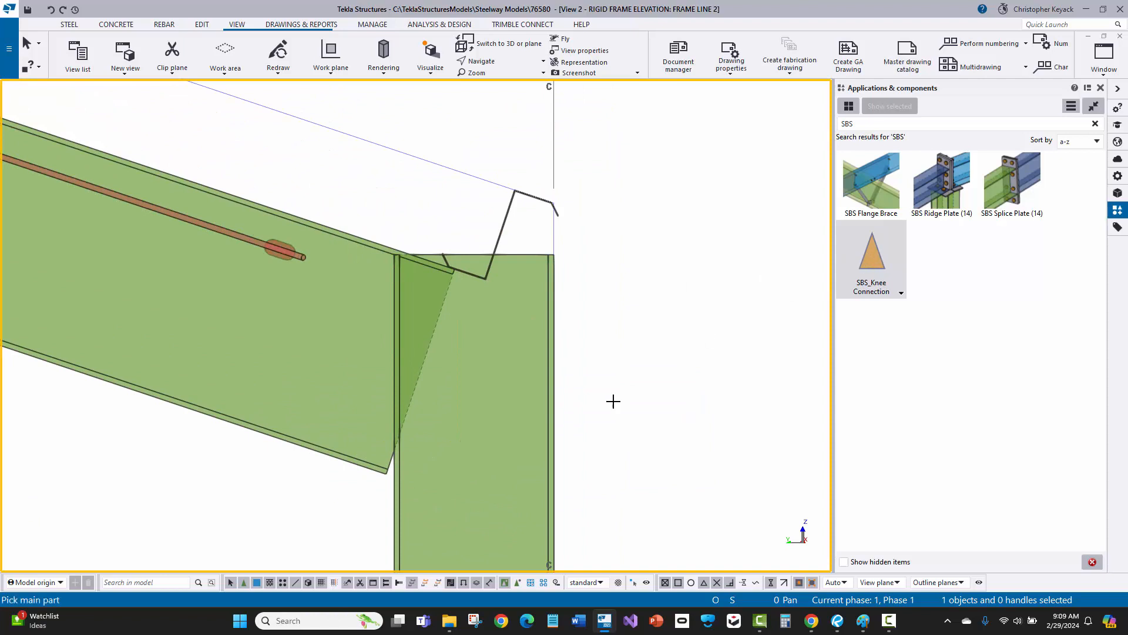
left_click(551, 426)
left_click(320, 452)
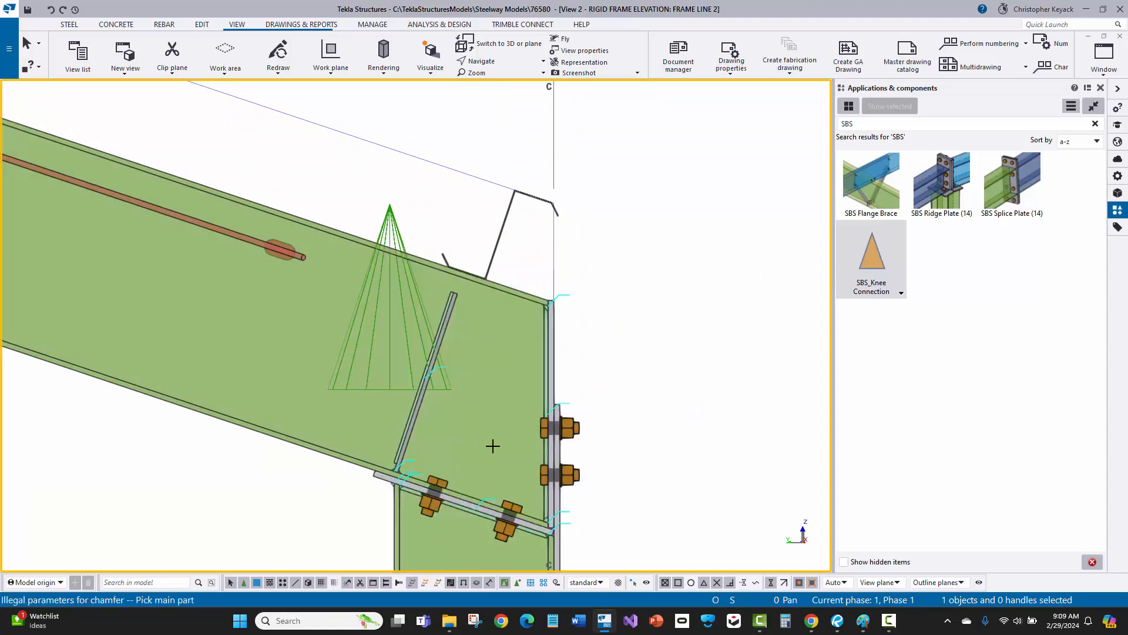
right_click(667, 258)
left_click(660, 377)
Examine the new knee connection at grid line C, the adjoining rafter and the column below it.
middle_click_drag(658, 378, 643, 293)
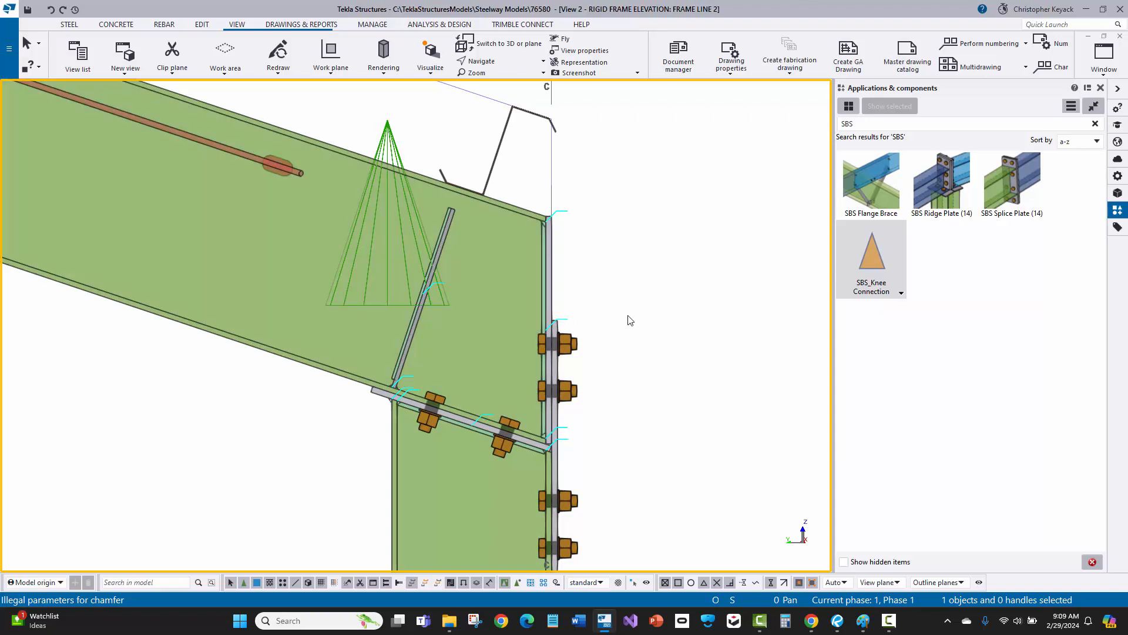
scroll(471, 187, "up", 2)
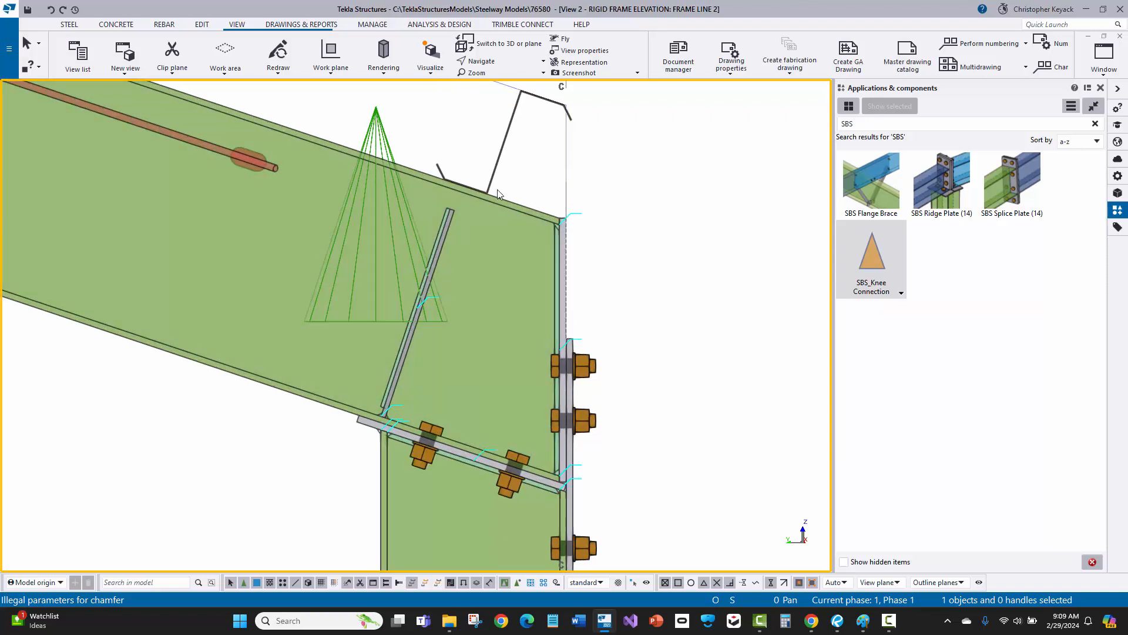
middle_click_drag(692, 292, 683, 213)
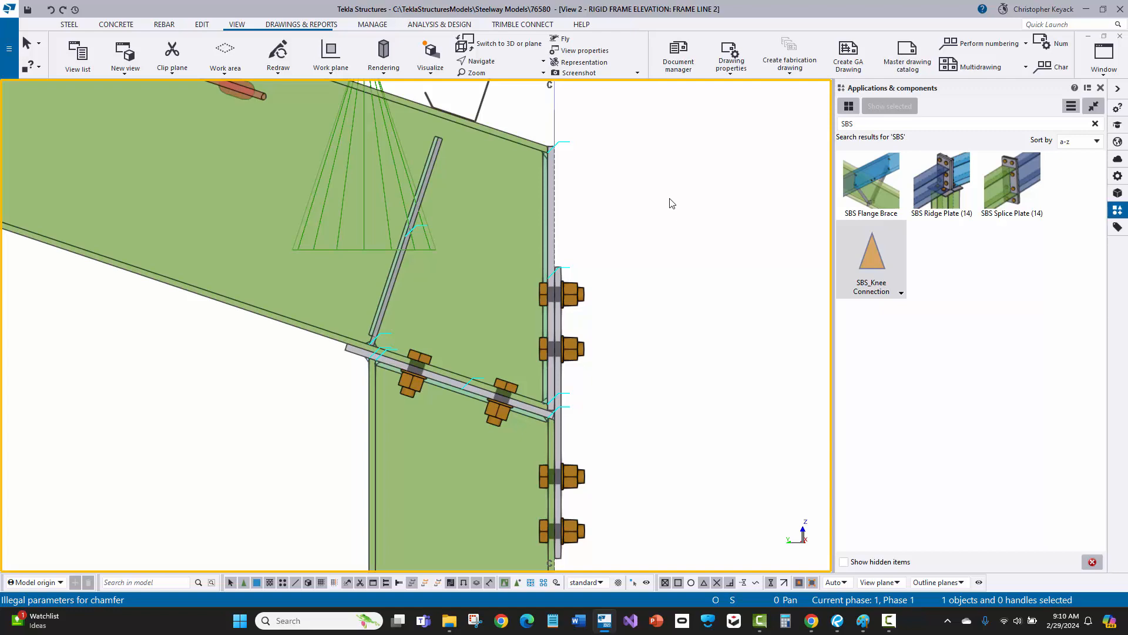
scroll(629, 262, "down", 6)
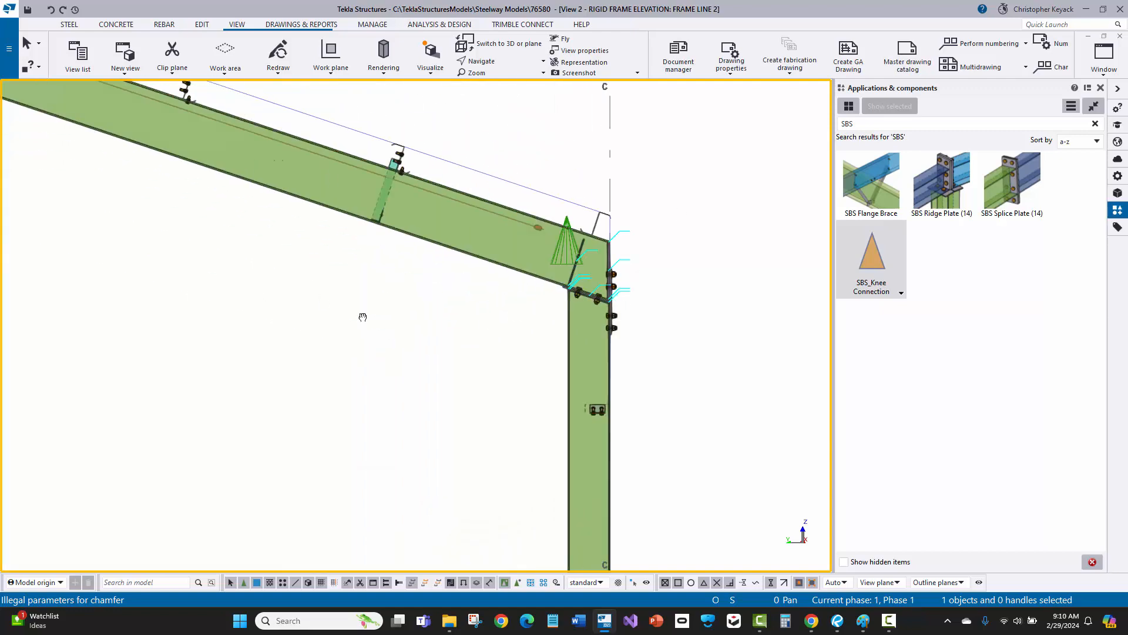
middle_click_drag(223, 286, 516, 286)
middle_click_drag(827, 259, 509, 268)
scroll(738, 352, "up", 2)
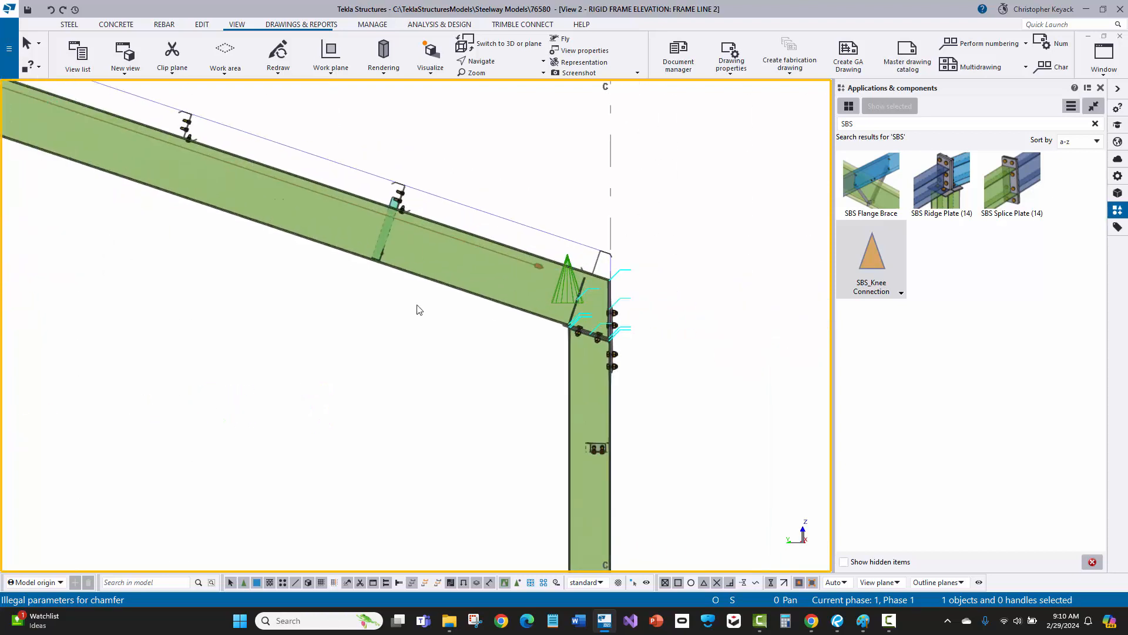
left_click(482, 297)
left_click(566, 391)
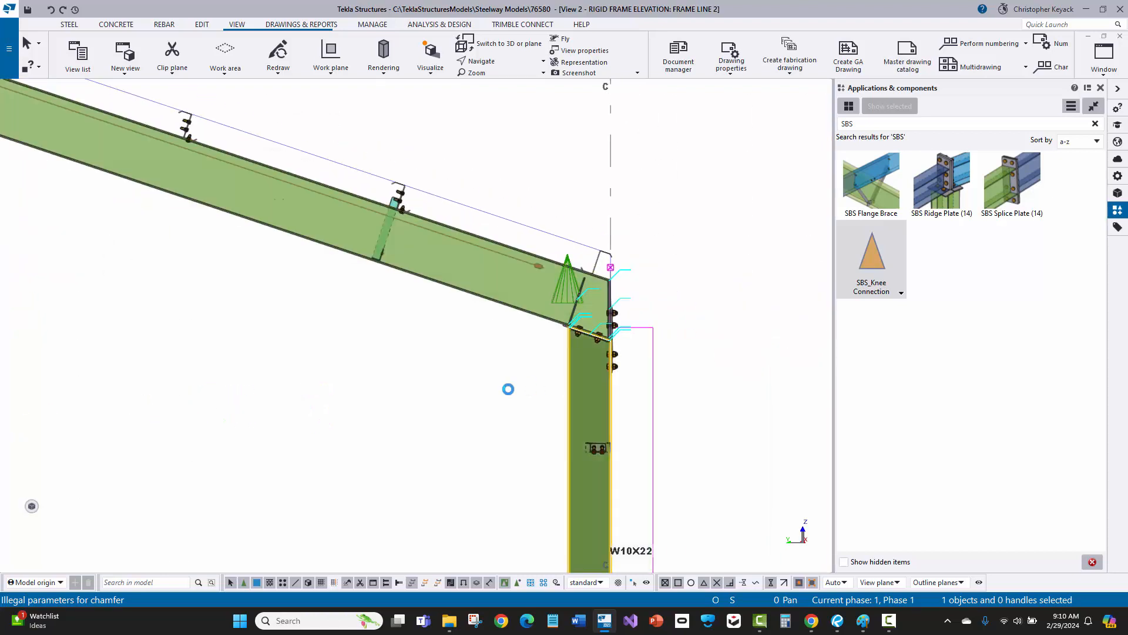
left_click(509, 388)
scroll(624, 347, "up", 2)
scroll(650, 246, "up", 2)
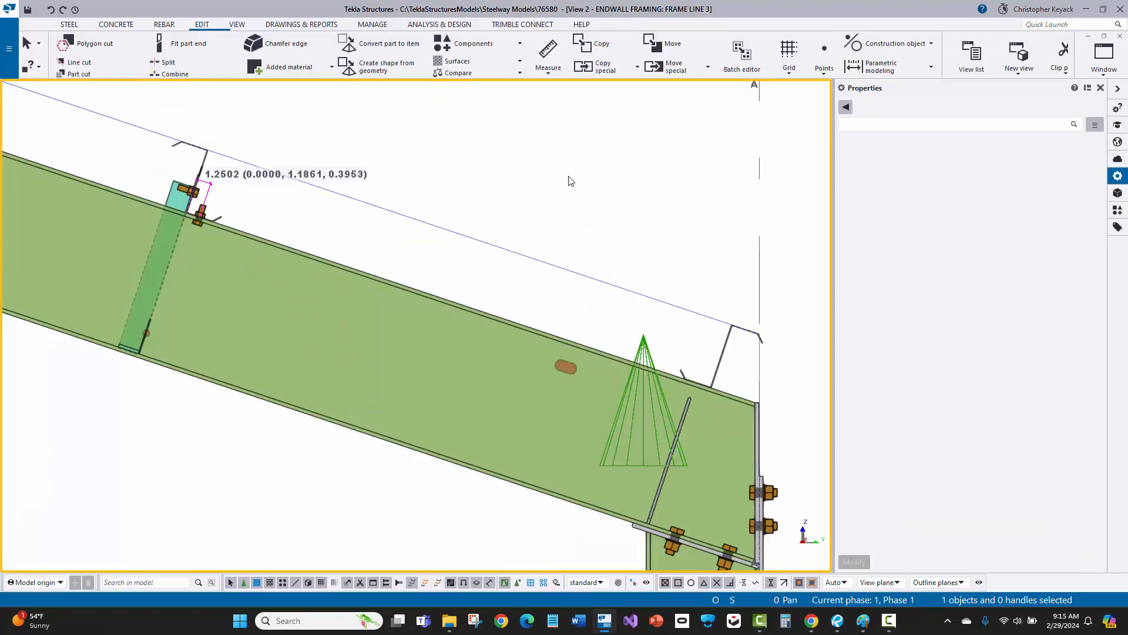
Check the properties of the eave member and of the nearest roof purlin on the frame line 3 rafter.
left_click(723, 356)
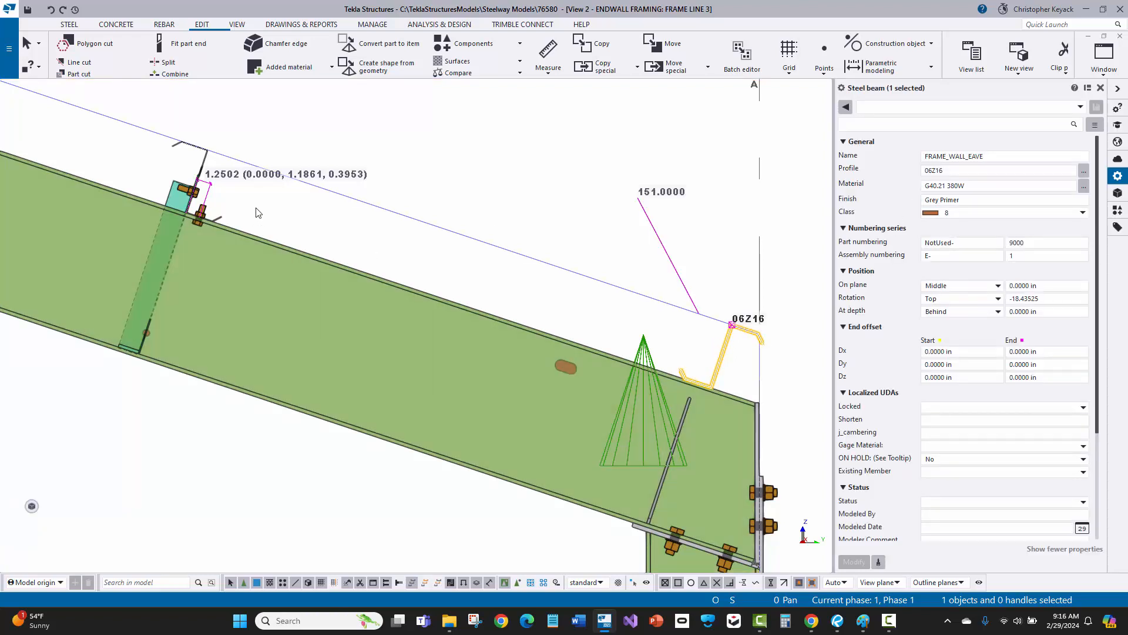
left_click(203, 159)
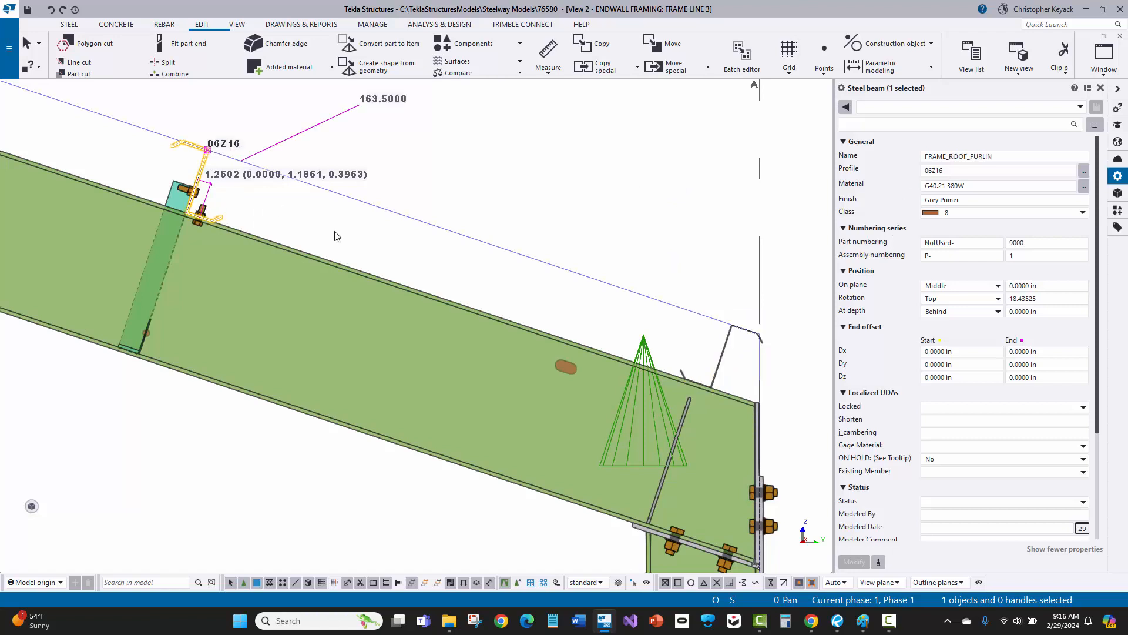
left_click(386, 254)
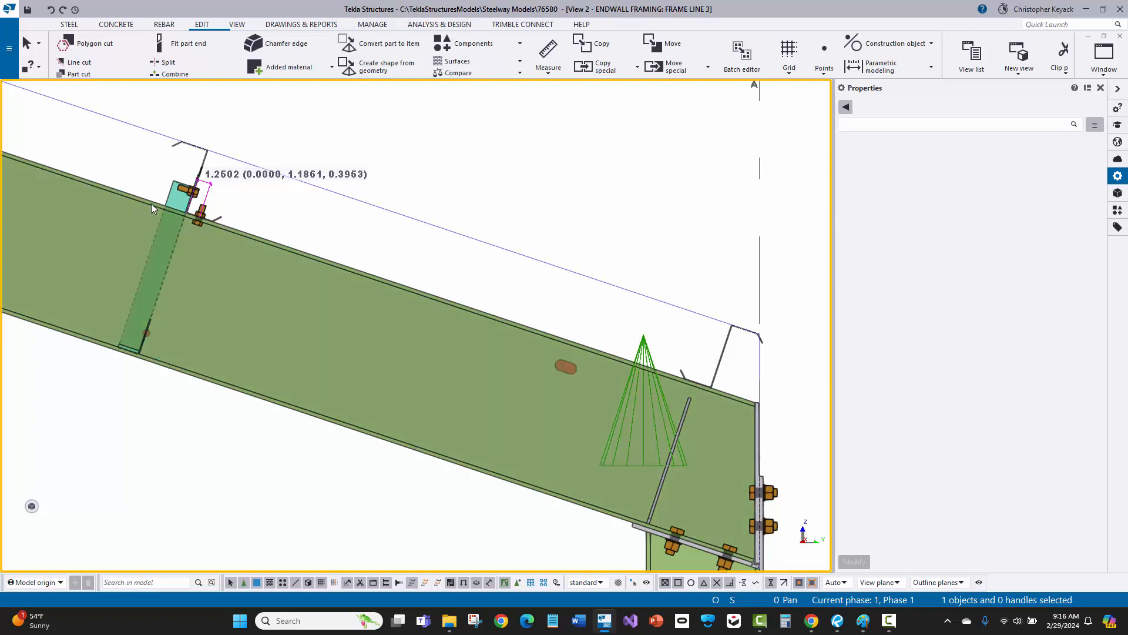
Copy the two purlin-to-rafter flange bolts to the eave member's bottom flange, 1.2502 in along the rafter from the eave member's web corner.
scroll(176, 210, "up", 5)
left_click(329, 206)
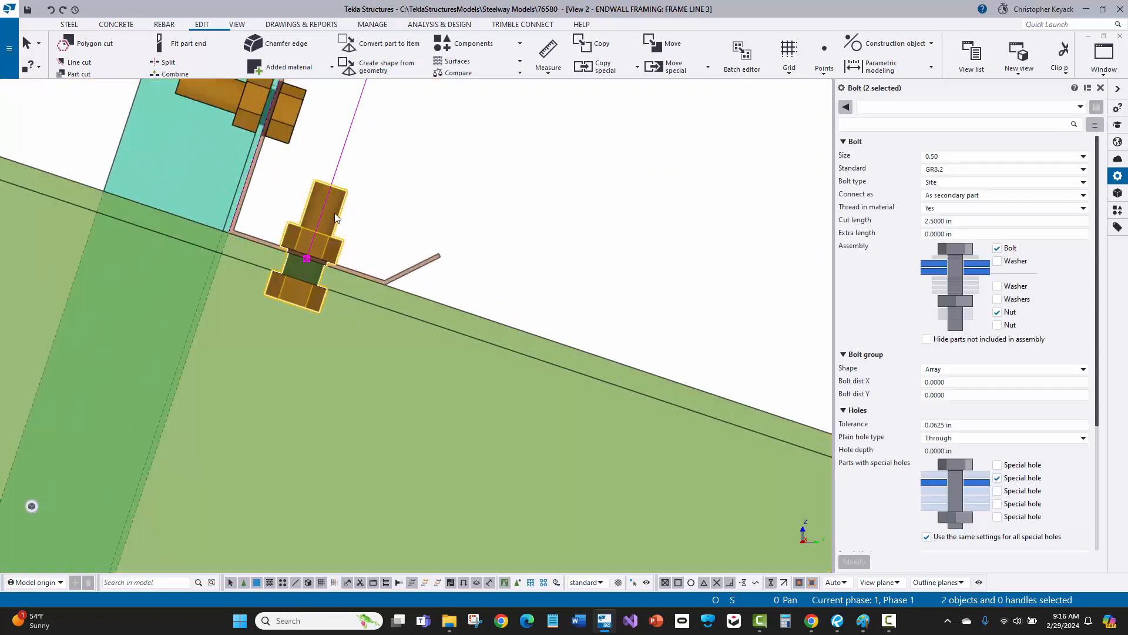
left_click(377, 187)
left_click_drag(393, 170, 348, 213)
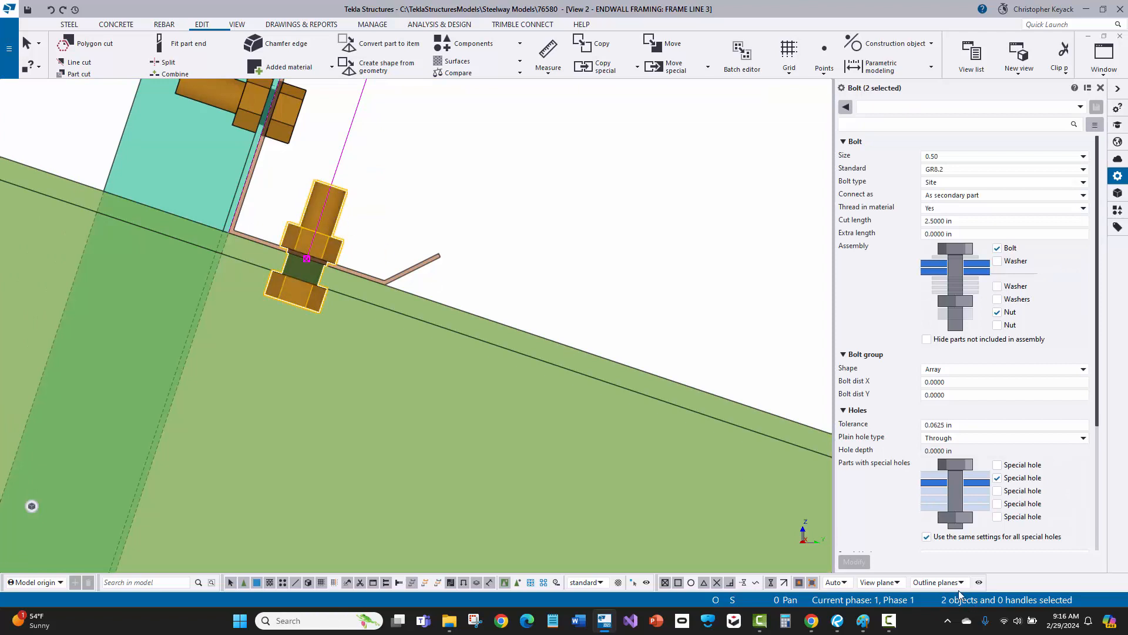
scroll(268, 222, "up", 3)
right_click(269, 222)
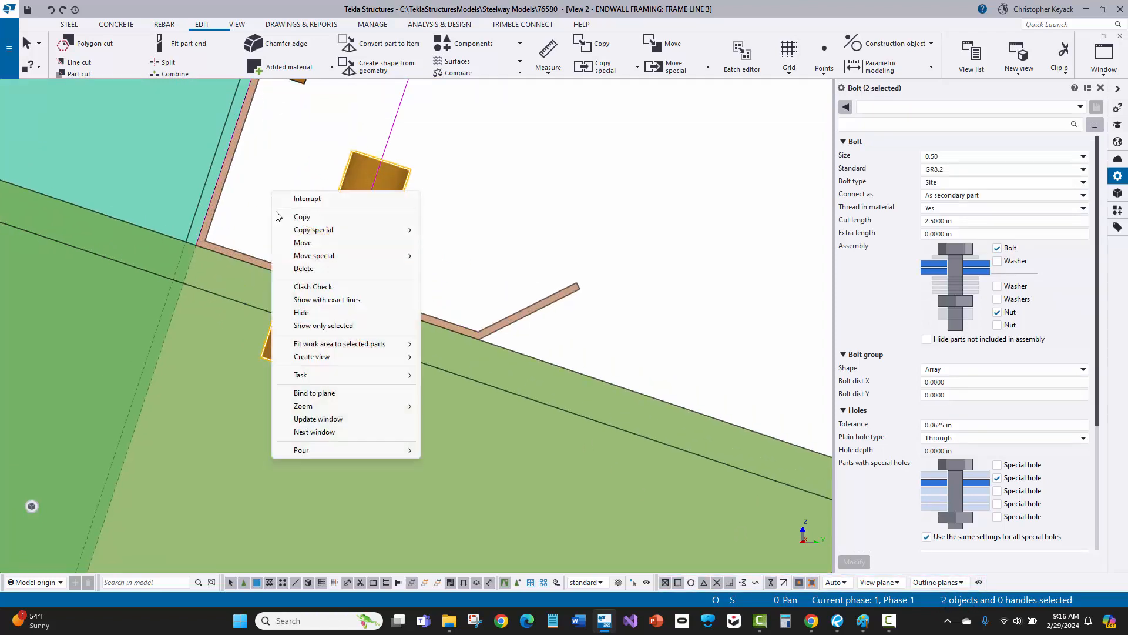
left_click(302, 216)
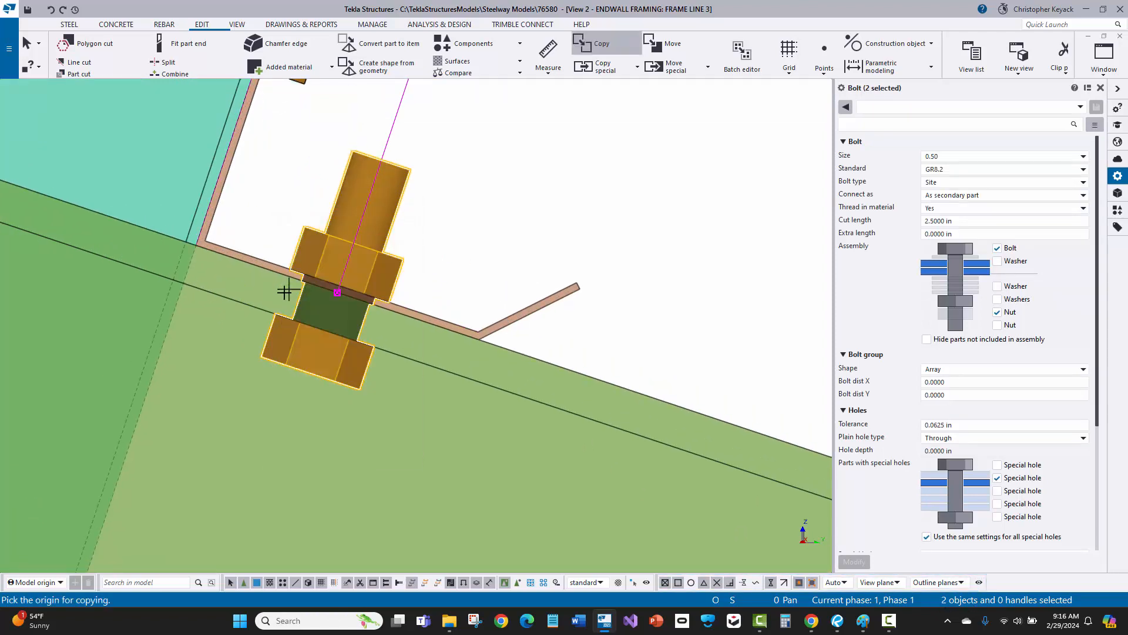
left_click(338, 292)
scroll(262, 276, "down", 4)
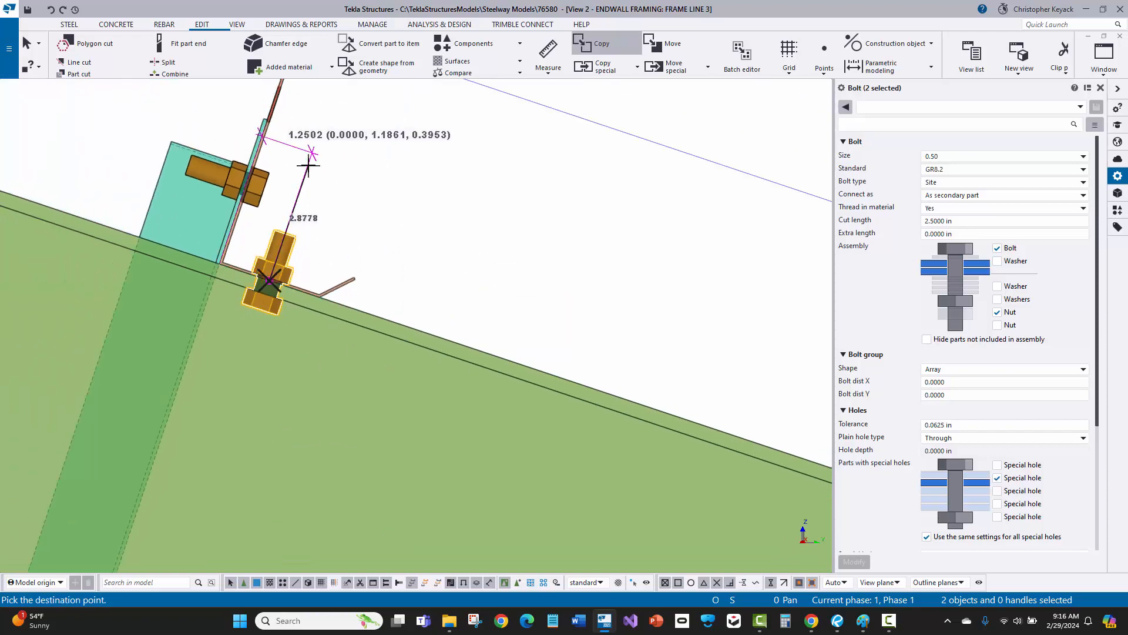
middle_click_drag(497, 340, 49, 139)
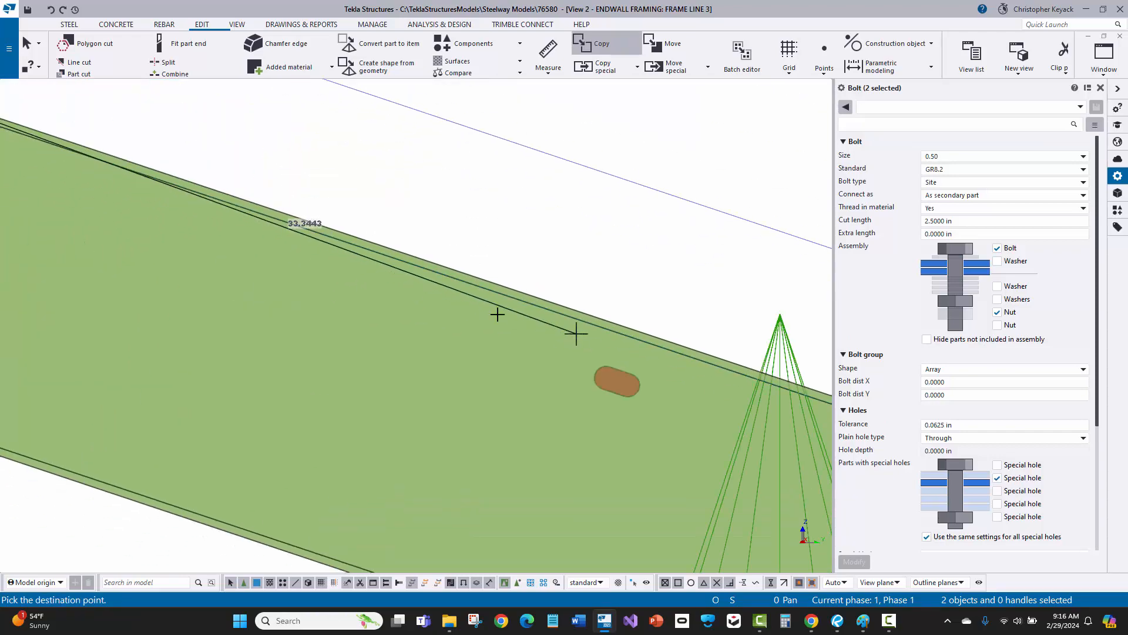
middle_click_drag(62, 185, 521, 383)
scroll(329, 306, "up", 4)
scroll(181, 207, "up", 3)
middle_click_drag(208, 227, 284, 305)
middle_click_drag(228, 245, 278, 479)
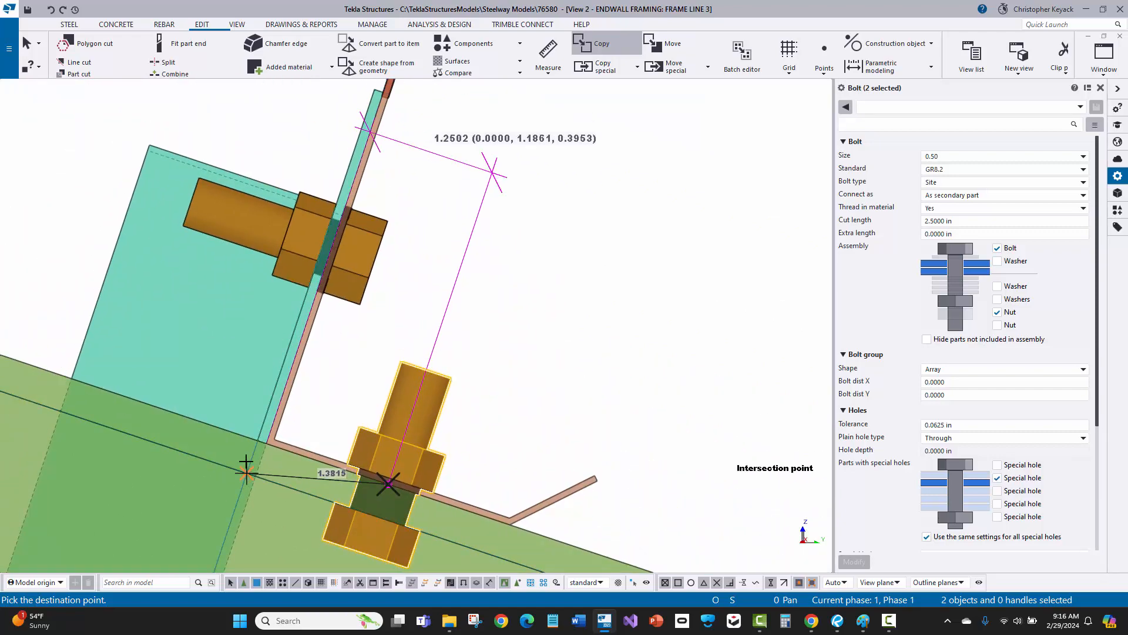
scroll(271, 453, "down", 5)
middle_click_drag(609, 565, 464, 404)
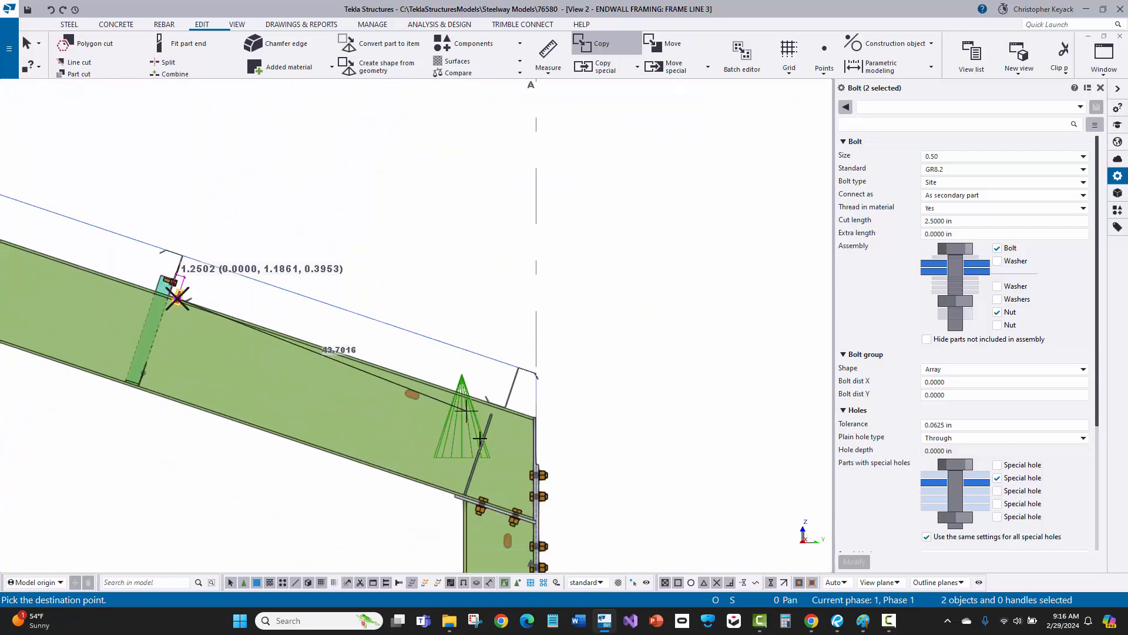
scroll(500, 407, "up", 5)
scroll(545, 366, "up", 4)
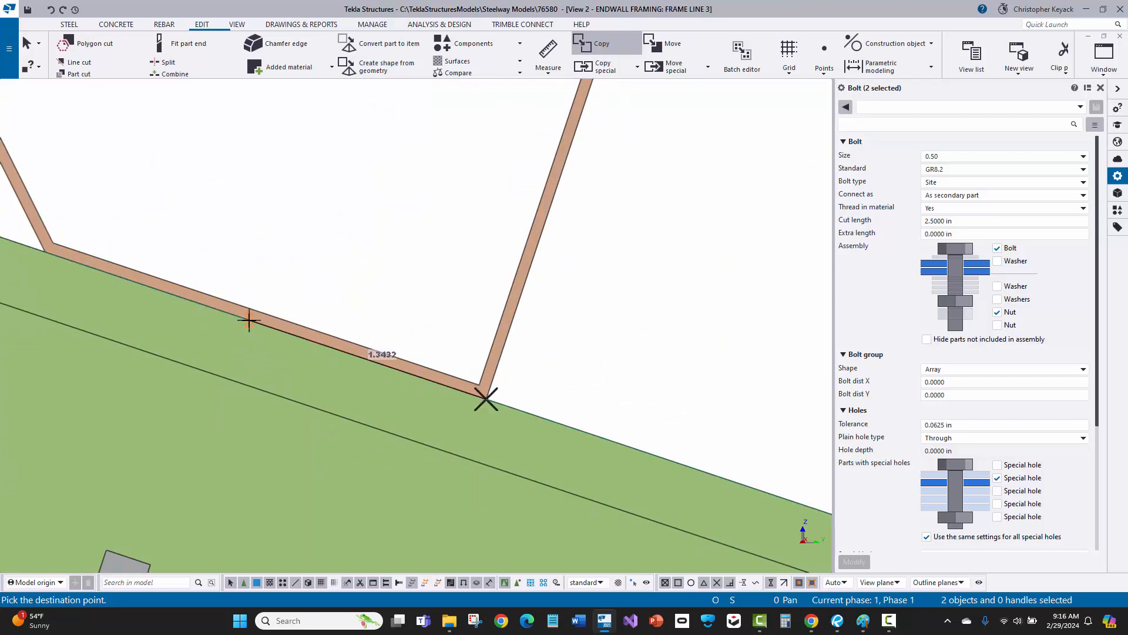
type("1.2502")
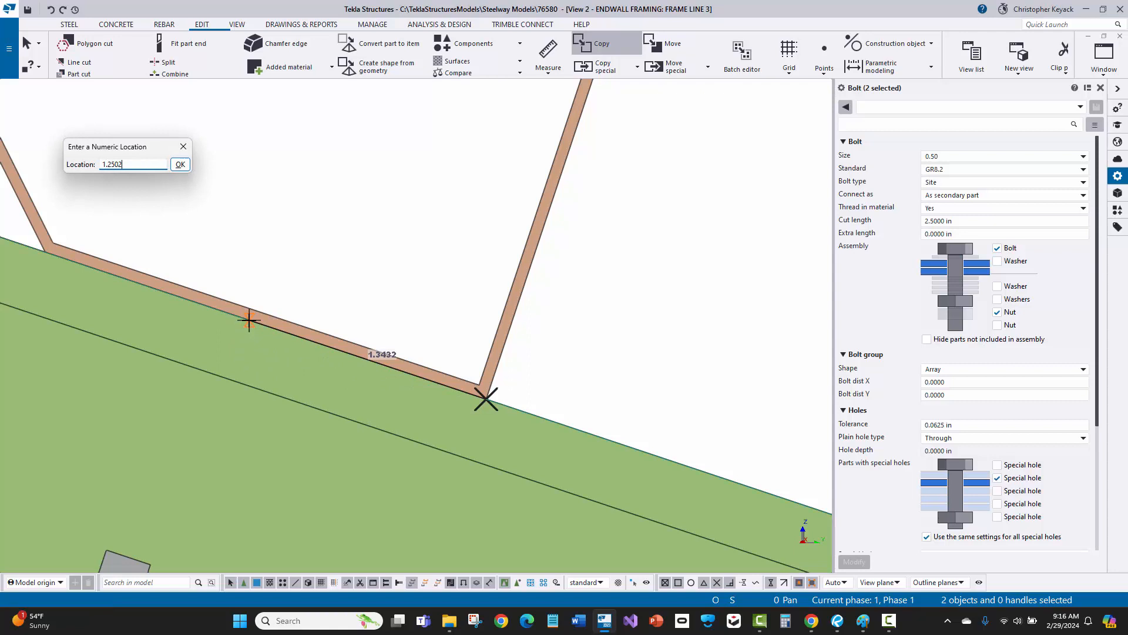
key("Return")
scroll(171, 147, "down", 2)
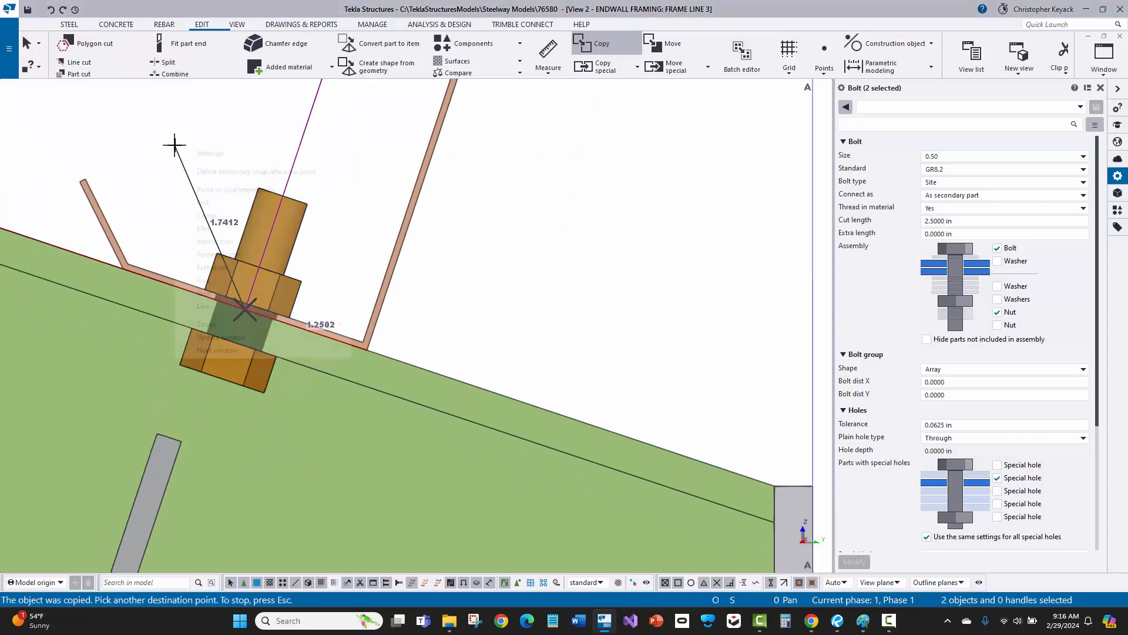
right_click(175, 145)
left_click(200, 154)
left_click(190, 190)
Check the copied bolts' properties and their fit through the eave member and rafter flange at the grid line A knee.
middle_click_drag(191, 189, 281, 224)
left_click_drag(373, 203, 337, 268)
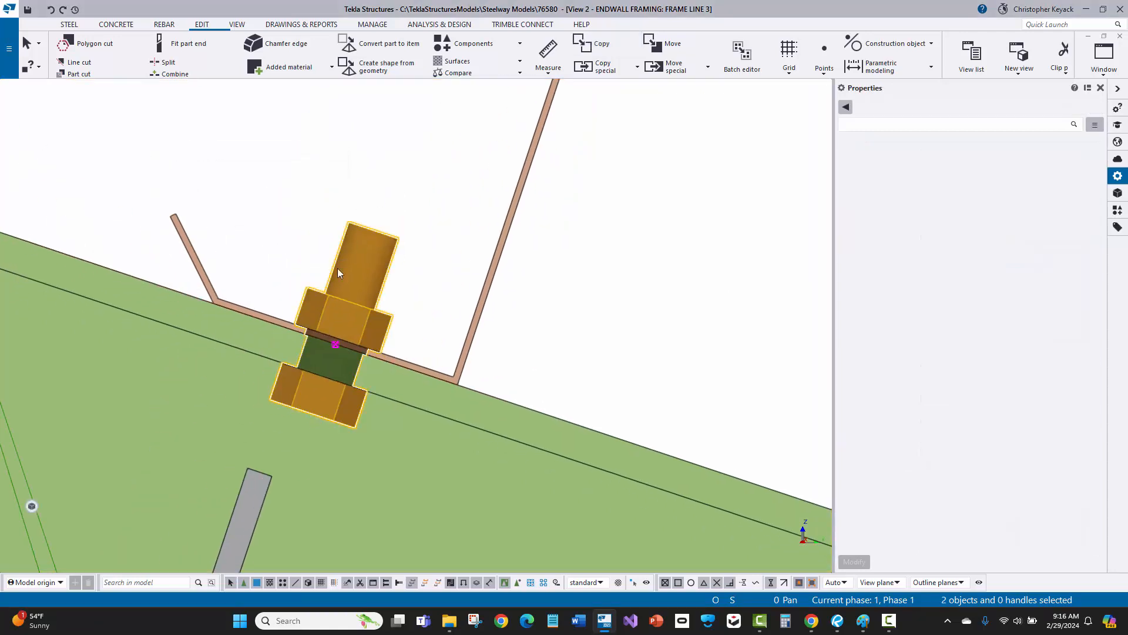
scroll(404, 355, "down", 3)
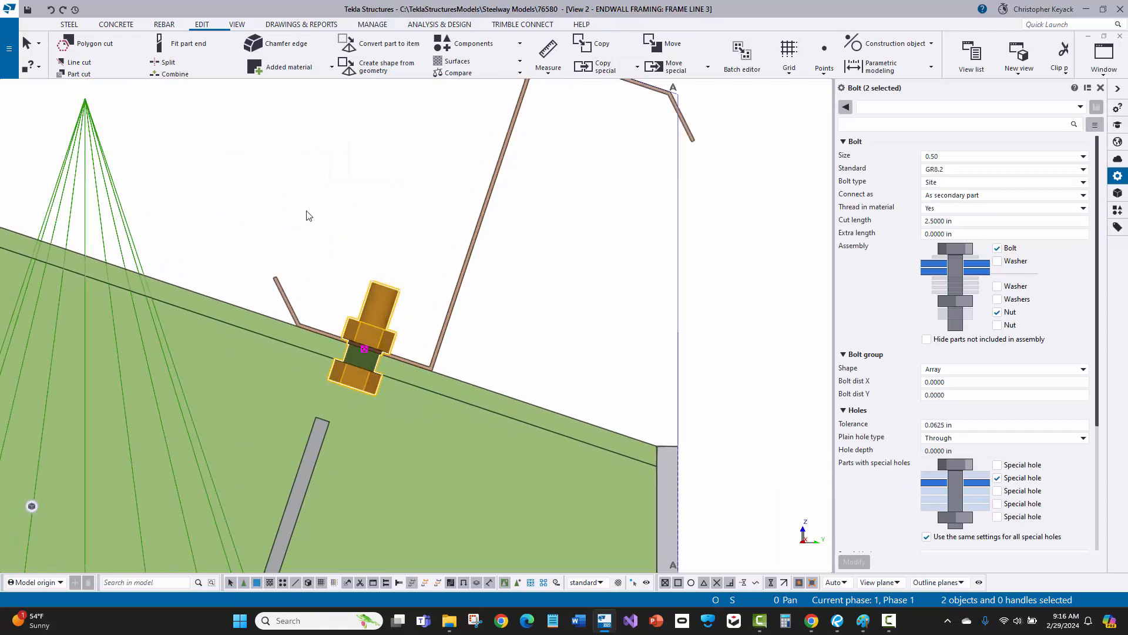
left_click(305, 216)
middle_click_drag(305, 217, 458, 260)
scroll(458, 260, "down", 15)
middle_click_drag(264, 315, 357, 343)
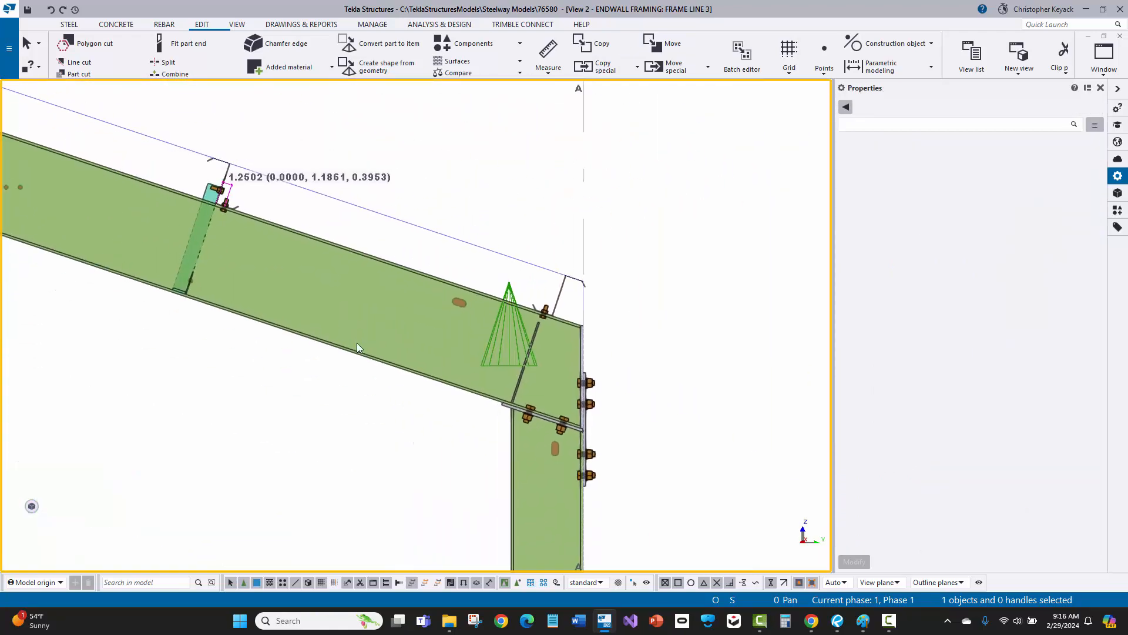
scroll(541, 296, "up", 3)
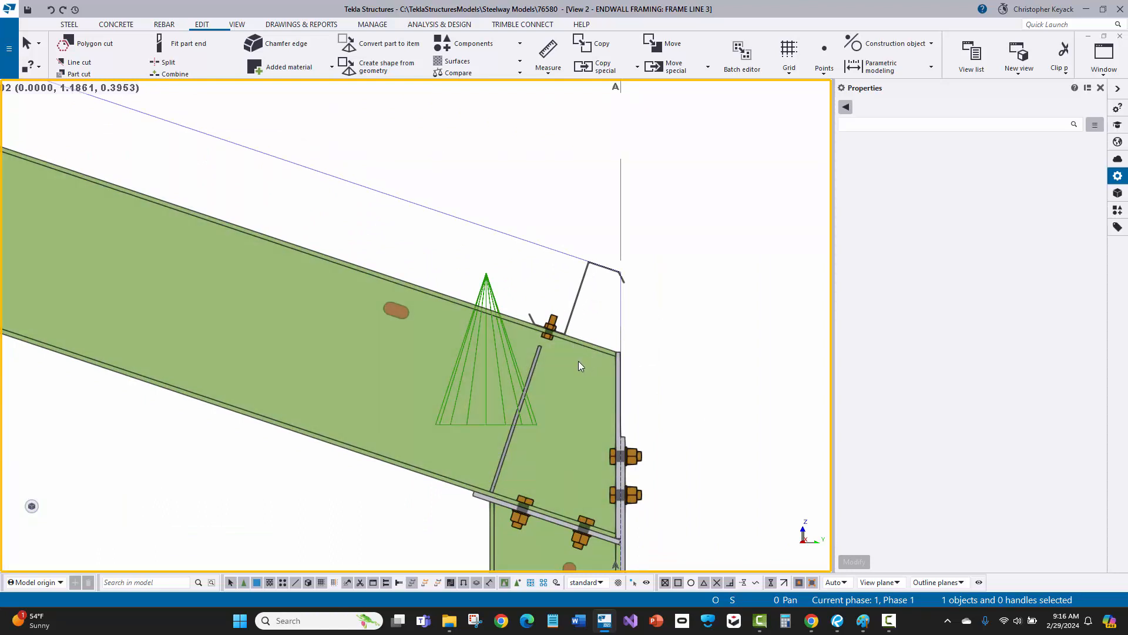
scroll(429, 350, "down", 3)
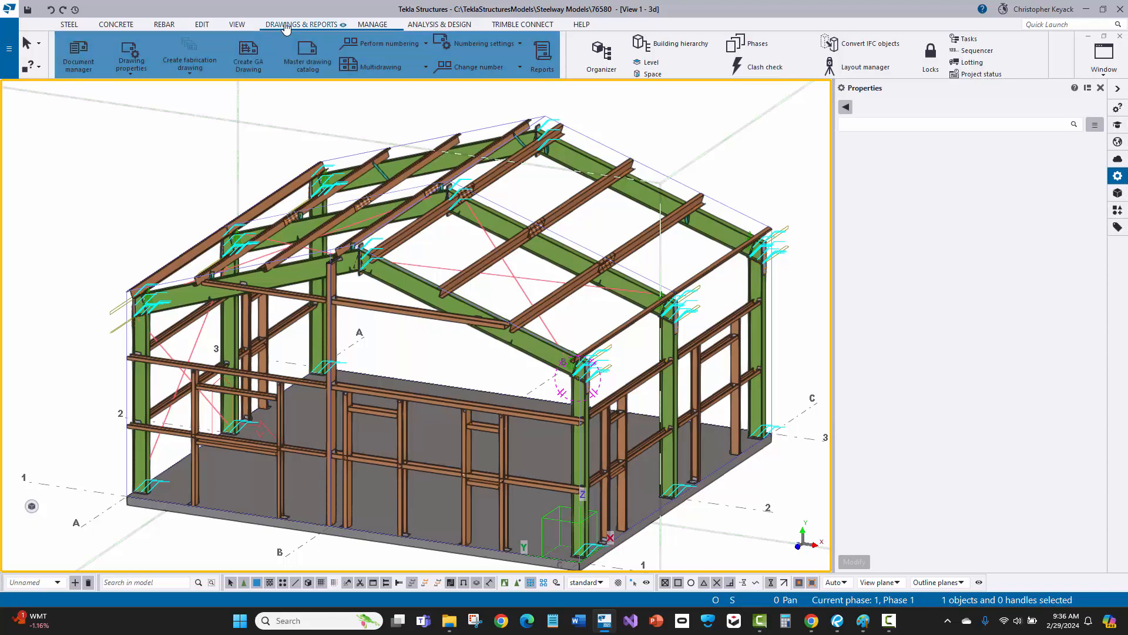
Run numbering on the modified objects in the model.
left_click(426, 43)
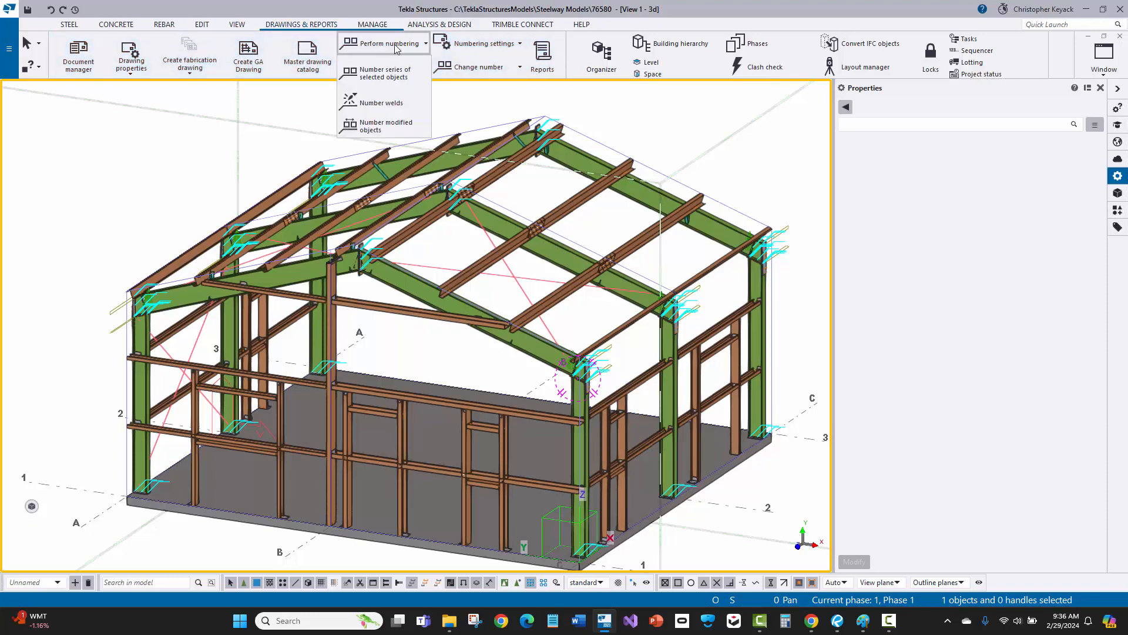
left_click(385, 126)
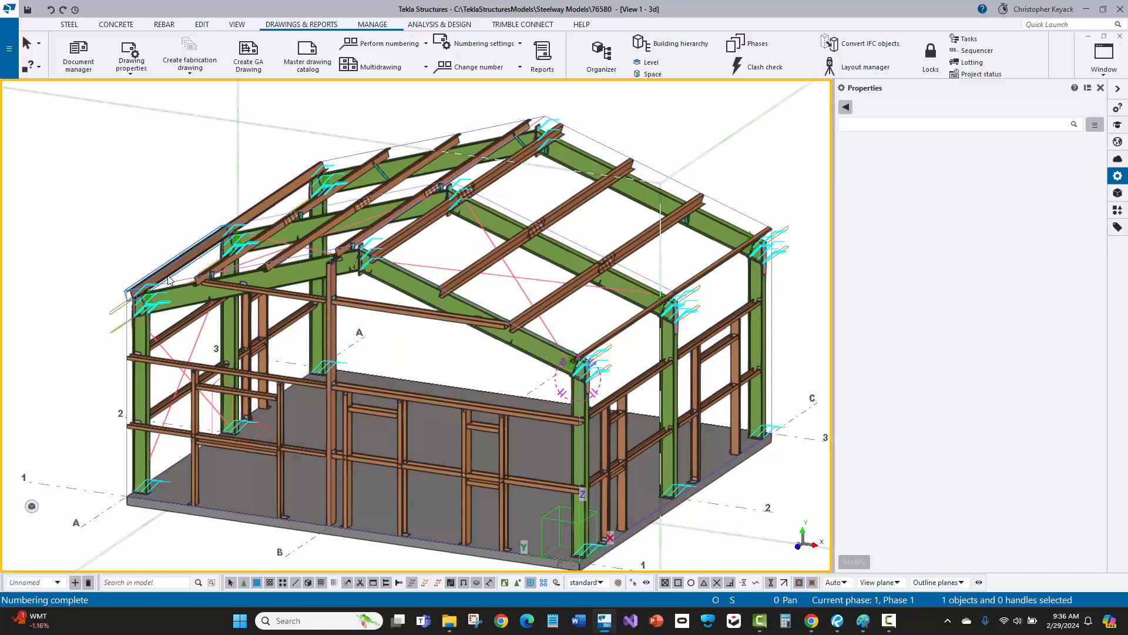
Compare the assembly positions of the frame rafters on both roof slopes with Custom Inquiry, selecting whole assemblies.
left_click(531, 582)
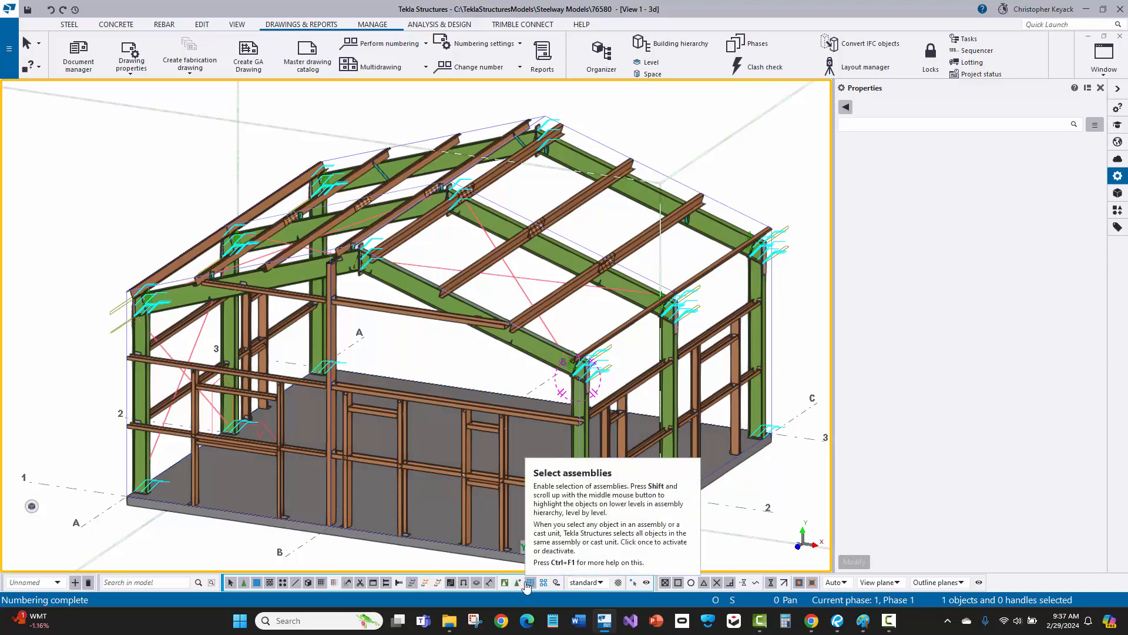
left_click(168, 304)
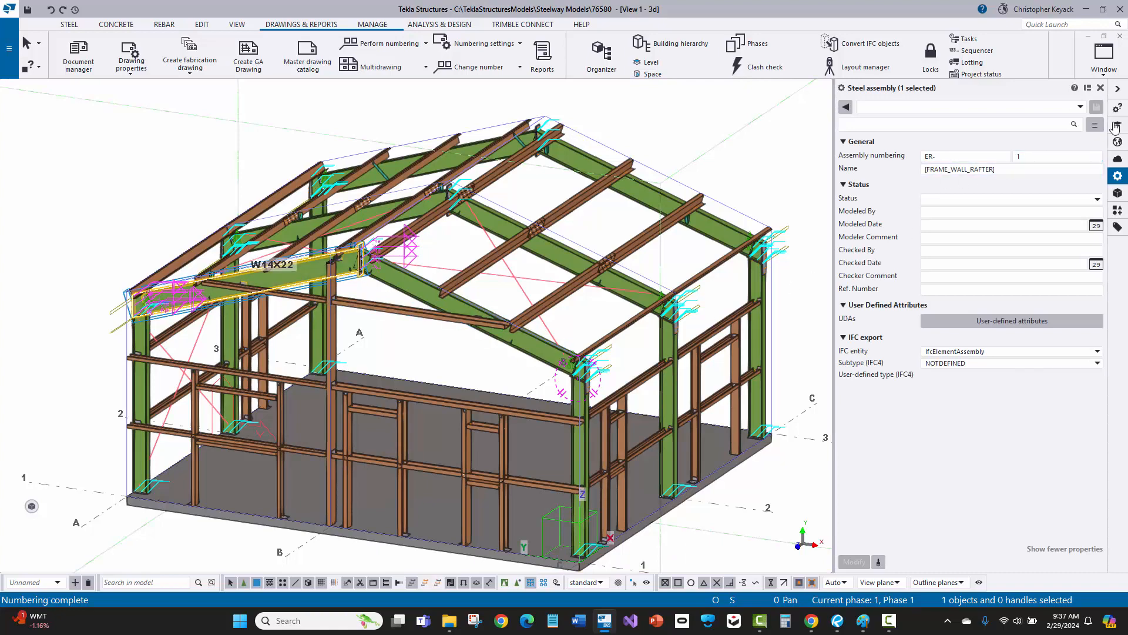
left_click(1119, 109)
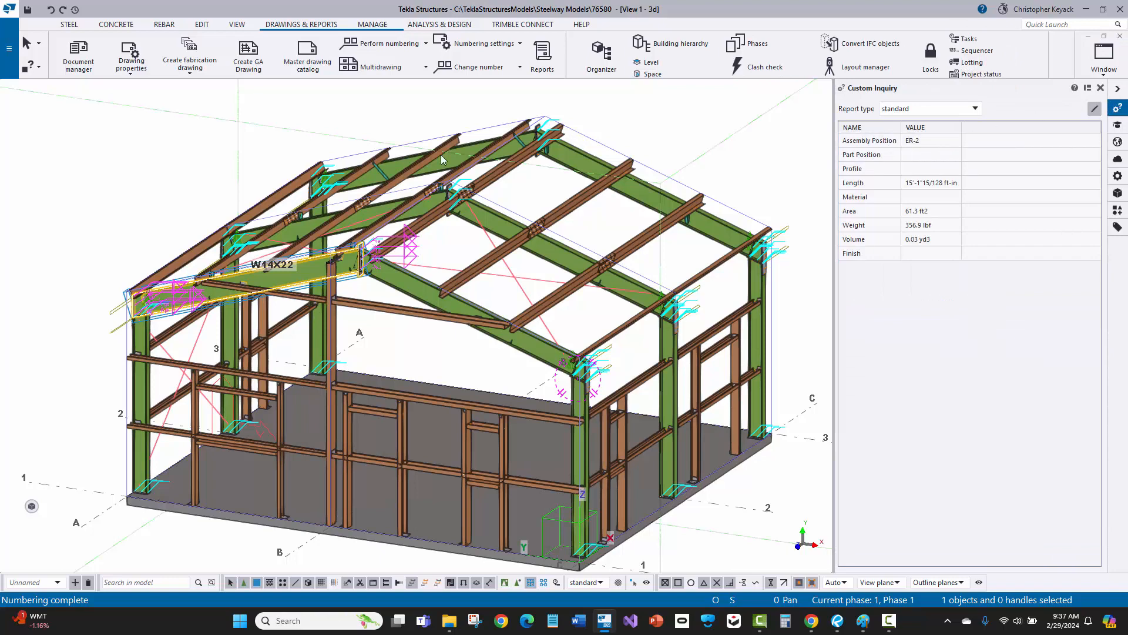
left_click(303, 225)
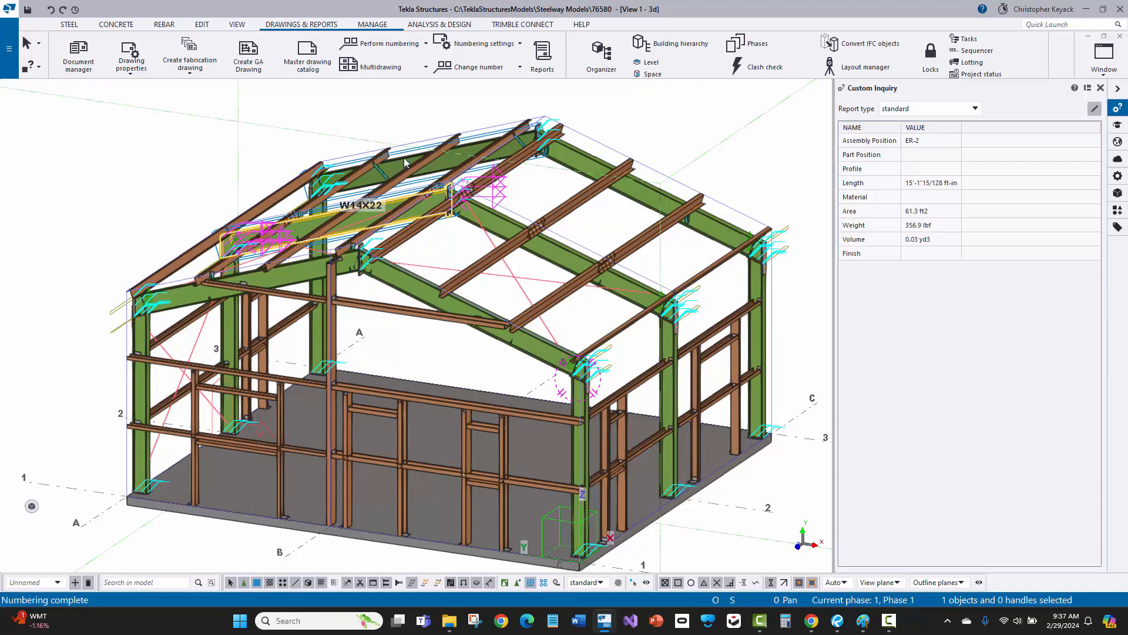
left_click(583, 160)
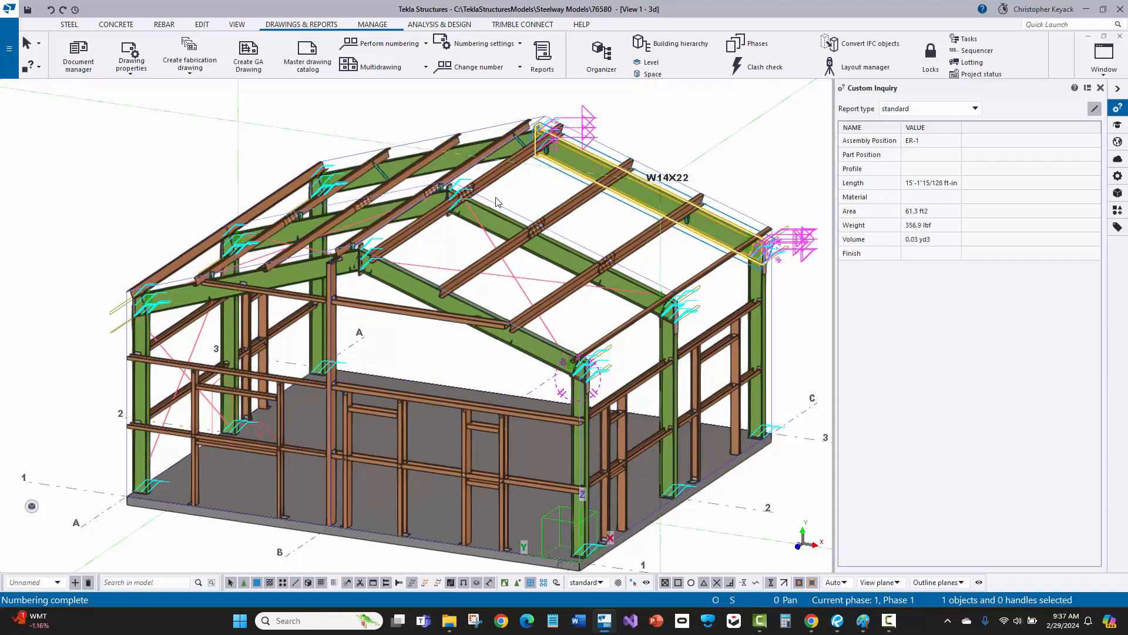
left_click(499, 219)
left_click(421, 281)
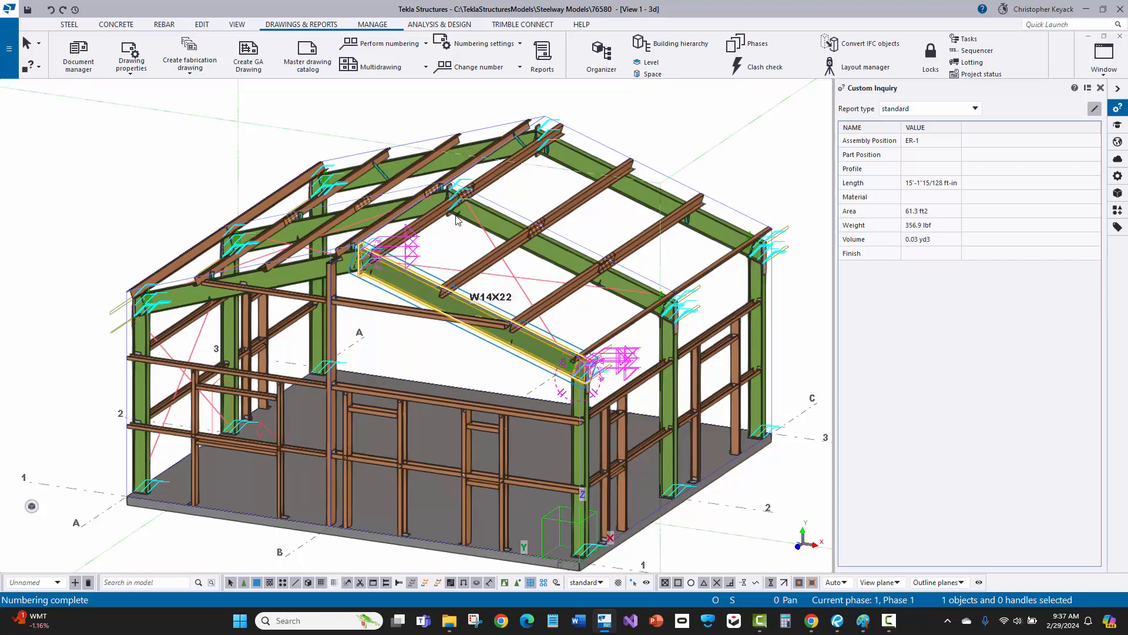
left_click(650, 111)
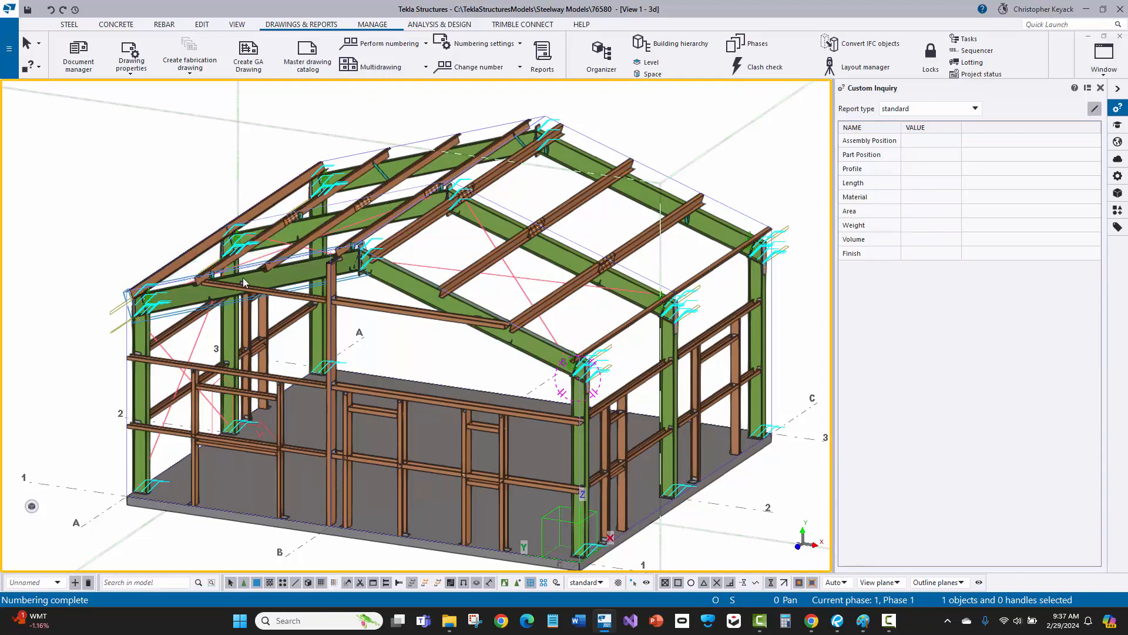
Compare the assembly positions of the frame columns along grid lines A and C with Custom Inquiry.
scroll(300, 288, "up", 5)
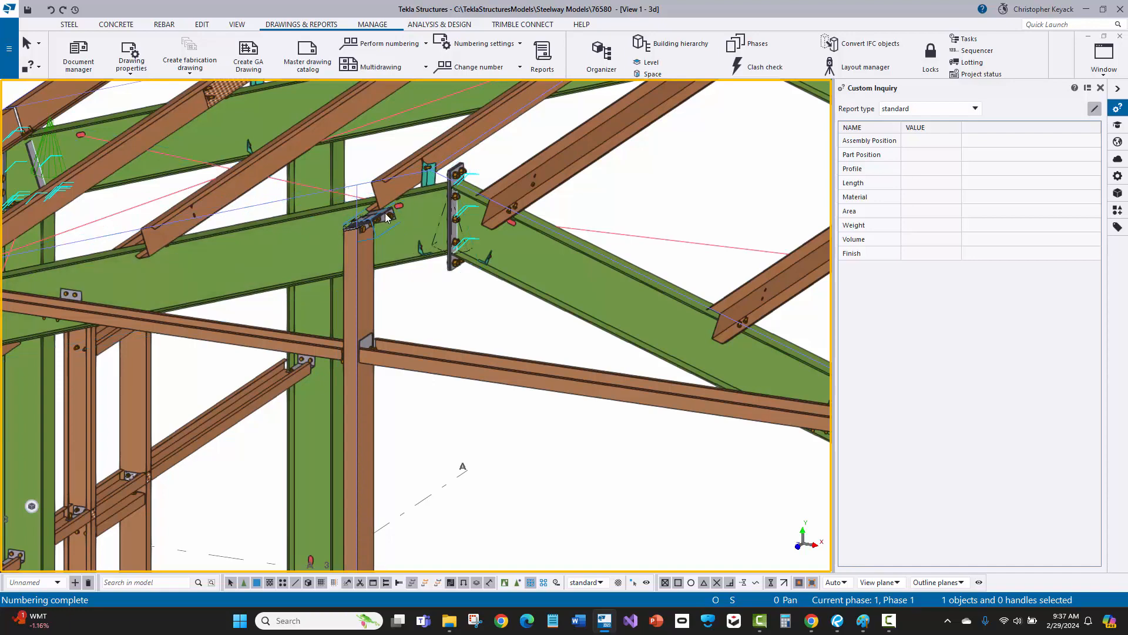
scroll(394, 214, "down", 8)
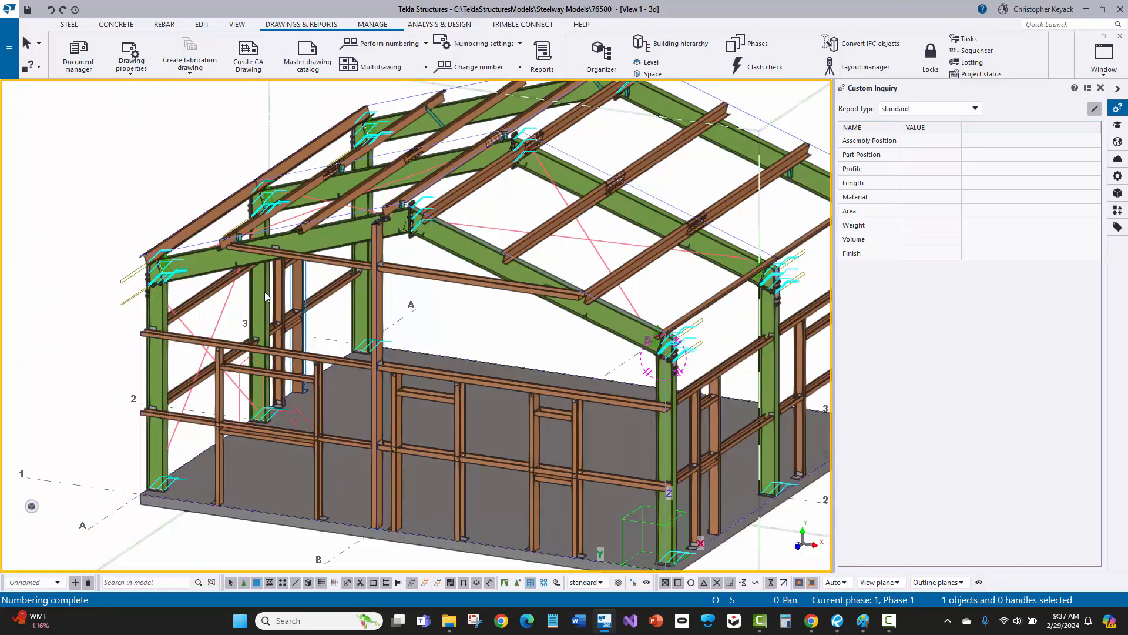
left_click(170, 377)
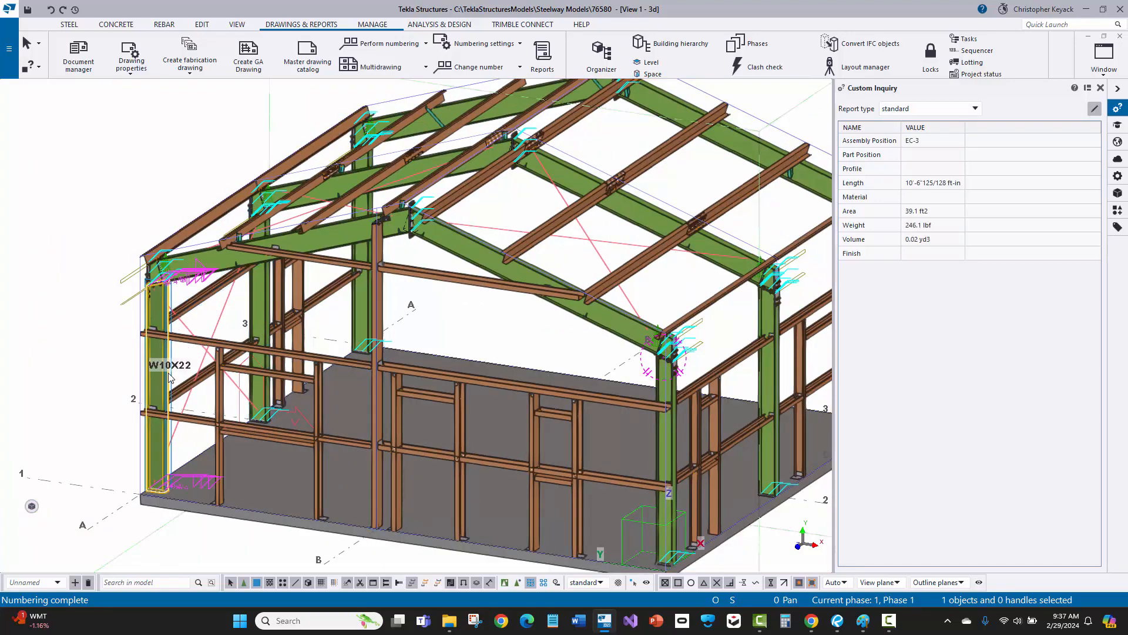
left_click(255, 306)
left_click(361, 308)
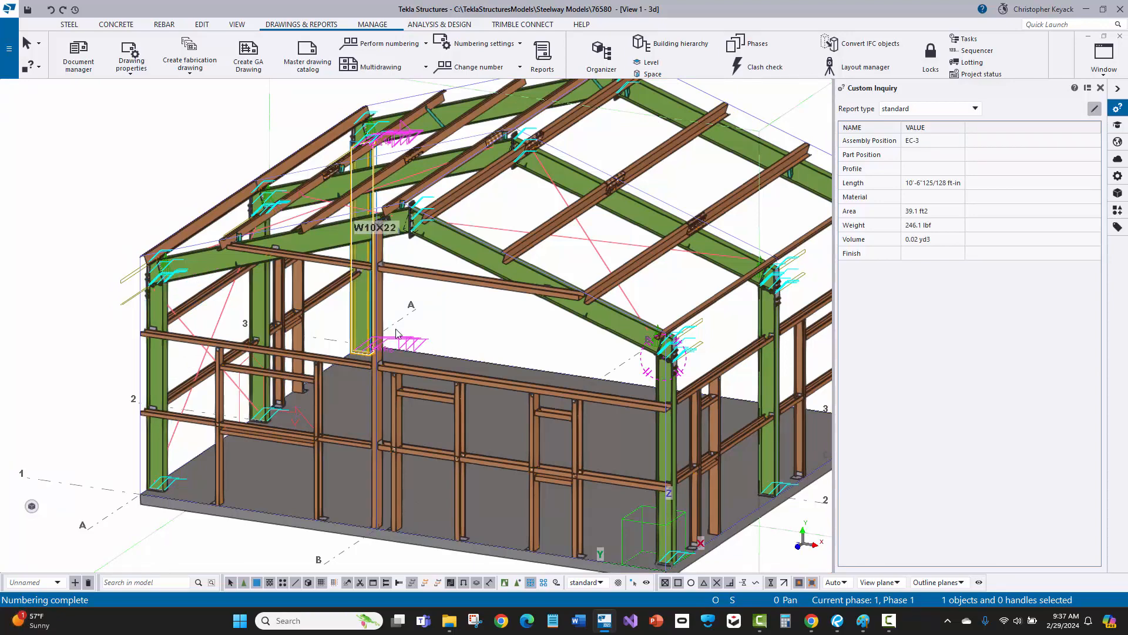
left_click(662, 388)
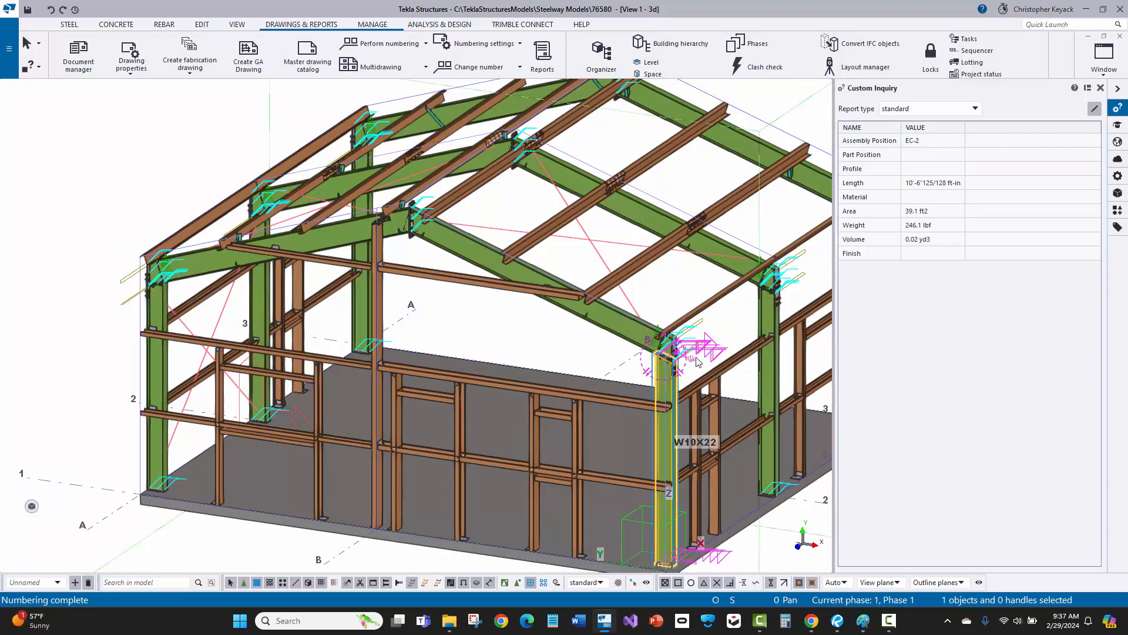
middle_click_drag(785, 334, 621, 328)
left_click(702, 237)
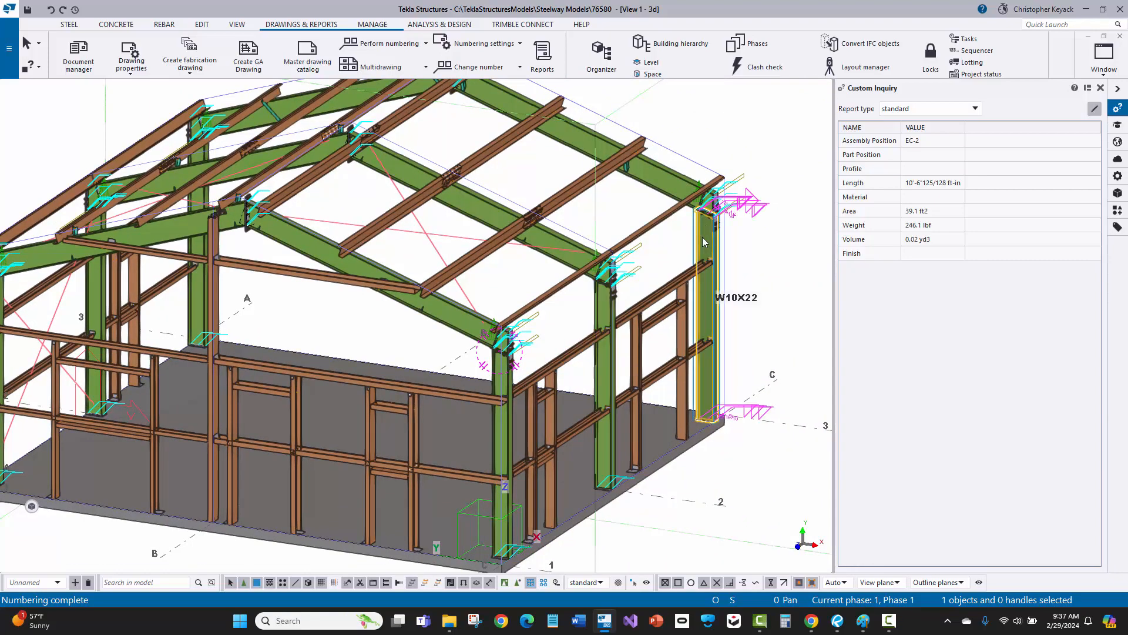
left_click(622, 212)
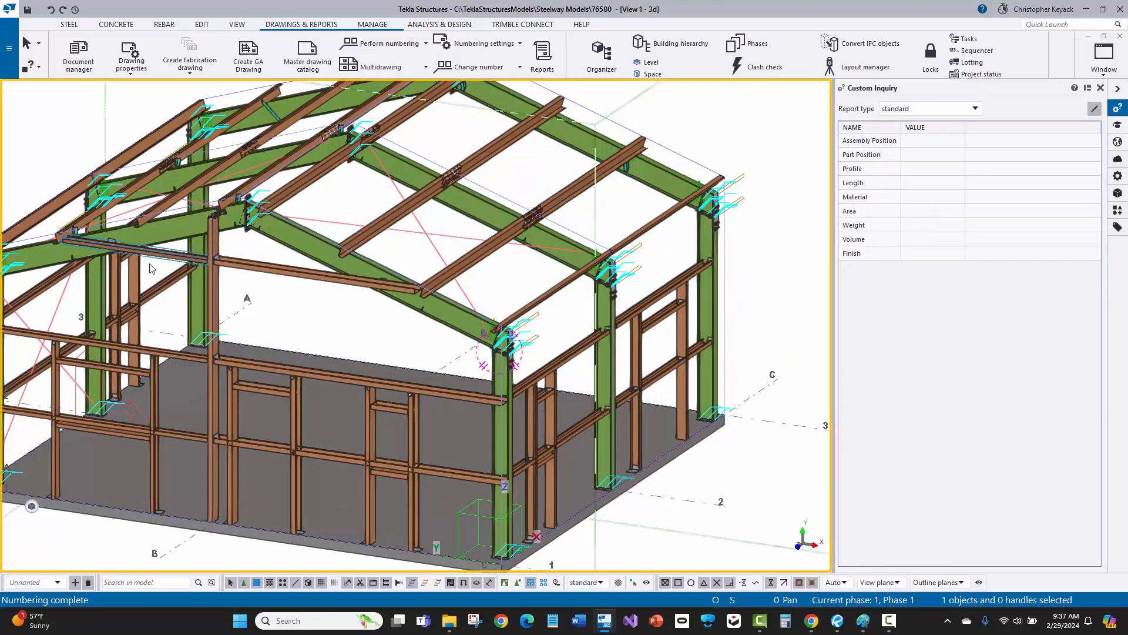
Examine the rod brace slot below the knee on grid line A and the endwall framing across to grid line C.
middle_click_drag(150, 277, 253, 259)
middle_click_drag(116, 288, 423, 270, "ctrl")
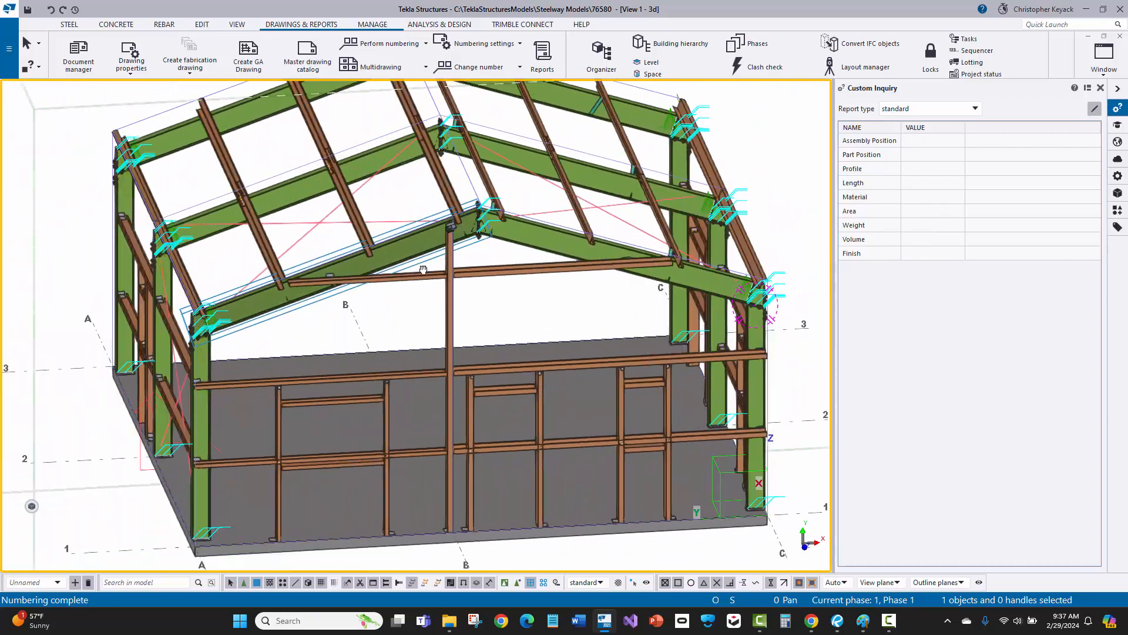
middle_click_drag(151, 223, 360, 292)
scroll(362, 292, "up", 6)
scroll(373, 141, "up", 4)
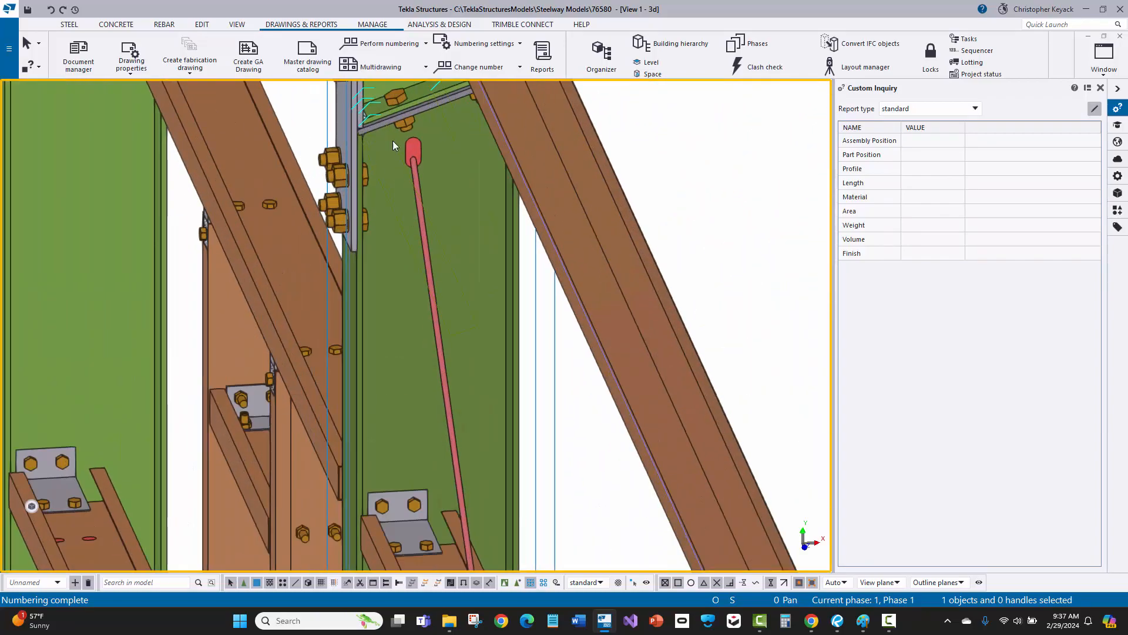
scroll(362, 172, "down", 7)
scroll(346, 183, "down", 4)
middle_click_drag(623, 273, 138, 286)
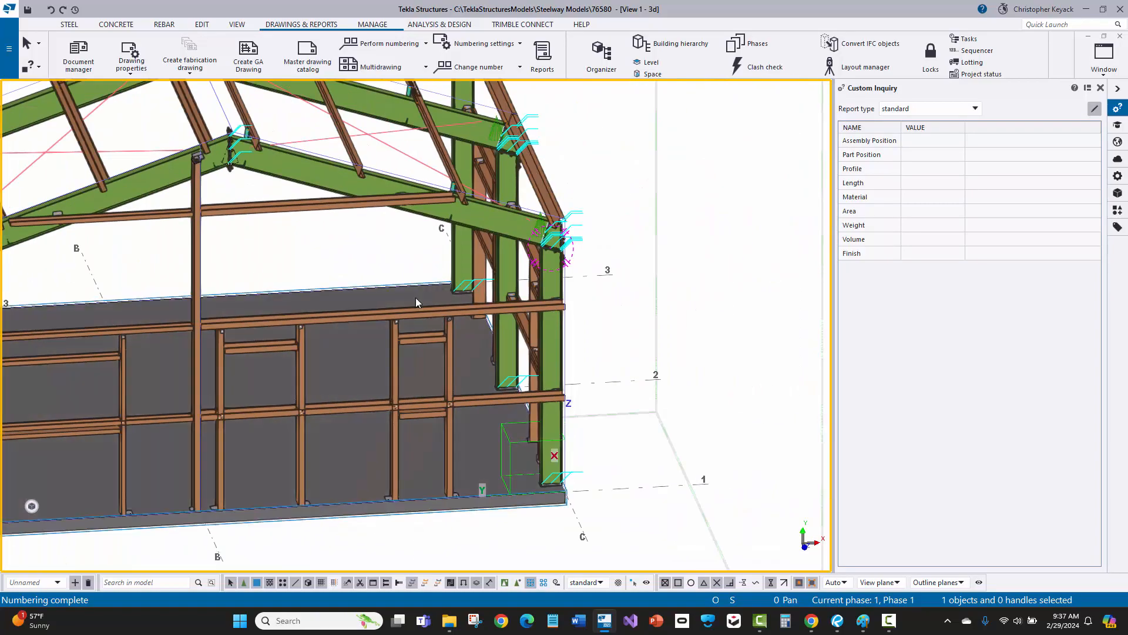
Examine the rafter-to-column knee connections and the eave member along grid line C, then the complete building frame.
scroll(476, 263, "up", 5)
scroll(664, 255, "down", 8)
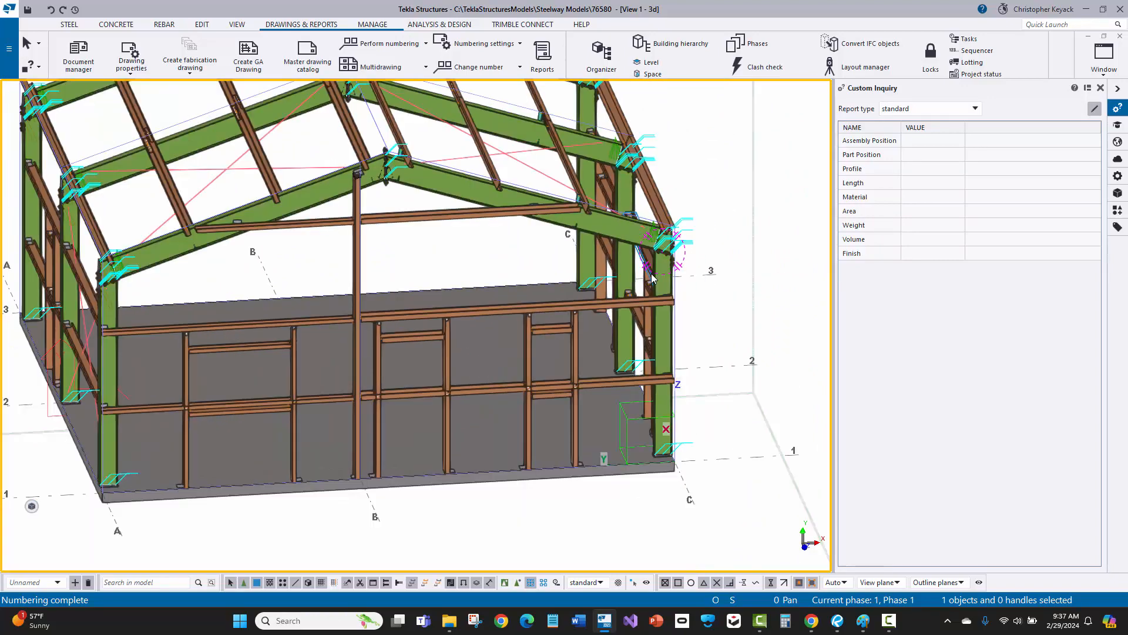
middle_click_drag(676, 246, 463, 341)
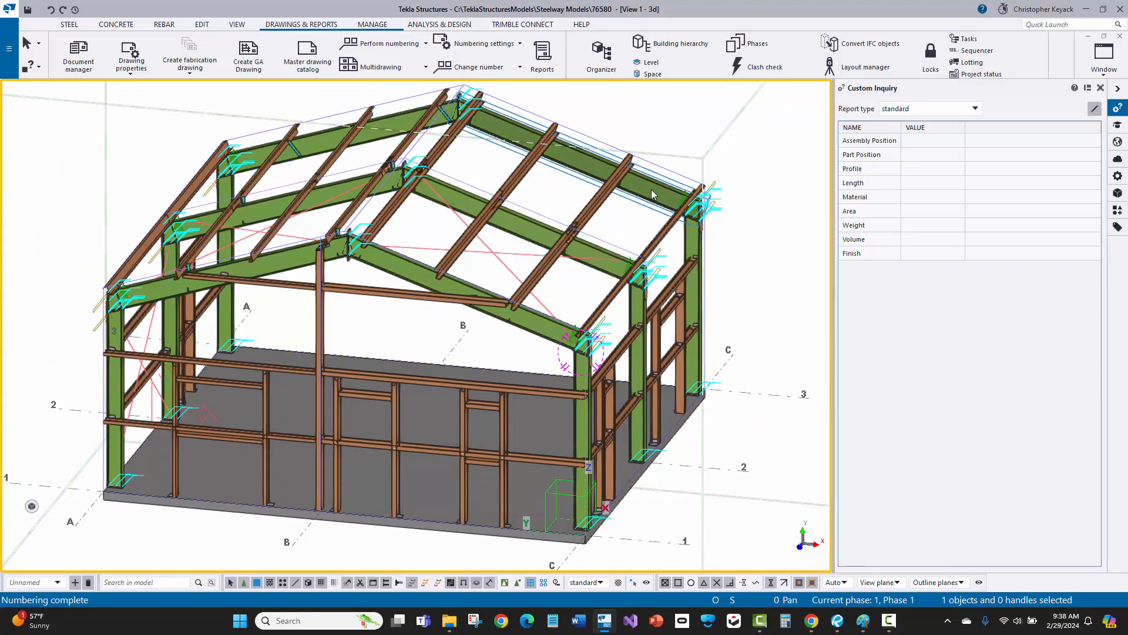
middle_click_drag(675, 164, 685, 176)
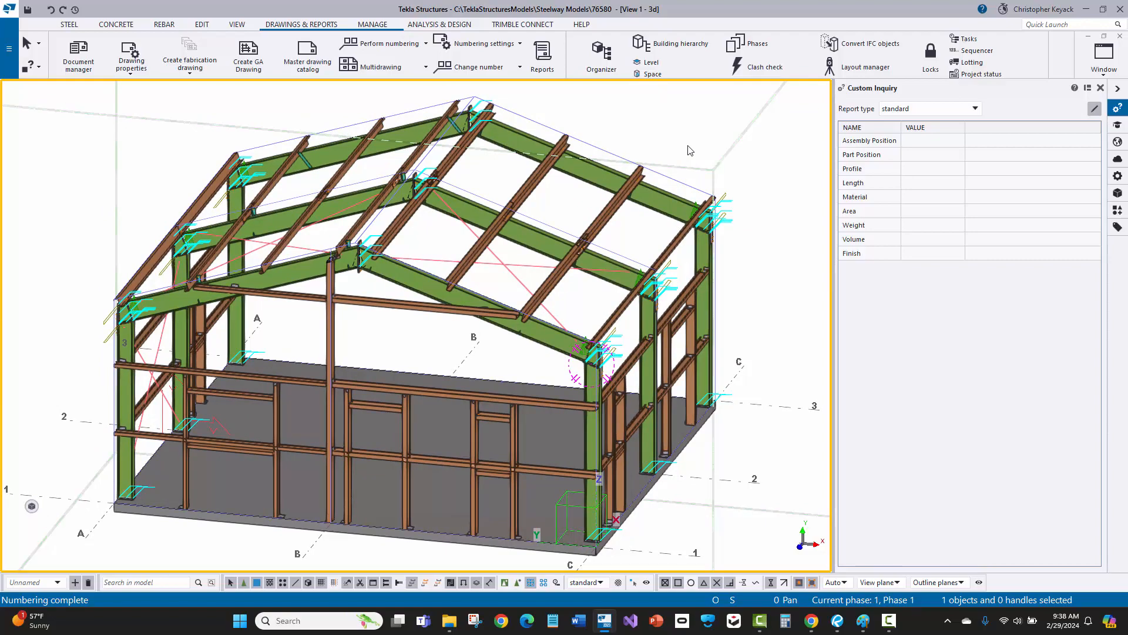
scroll(708, 206, "up", 5)
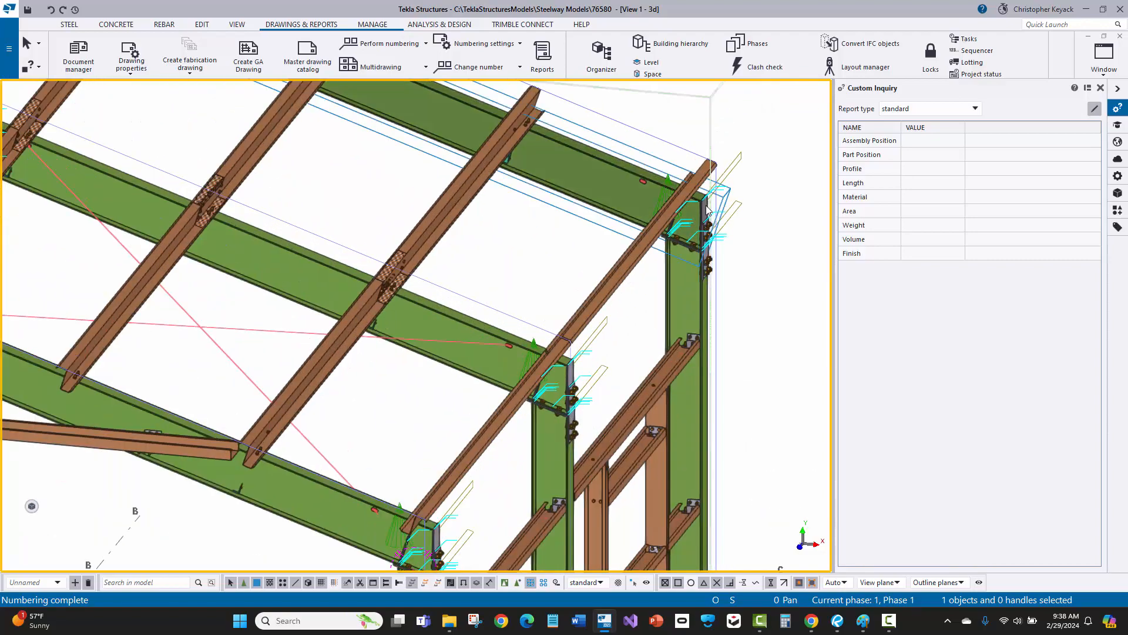
scroll(686, 228, "up", 2)
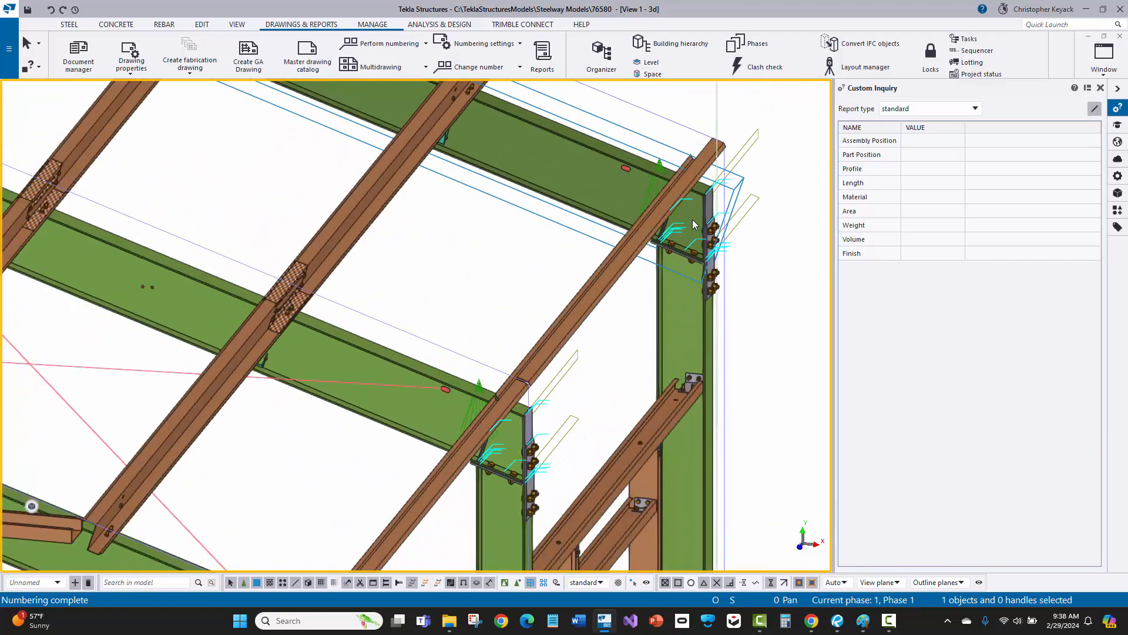
middle_click_drag(694, 223, 536, 370)
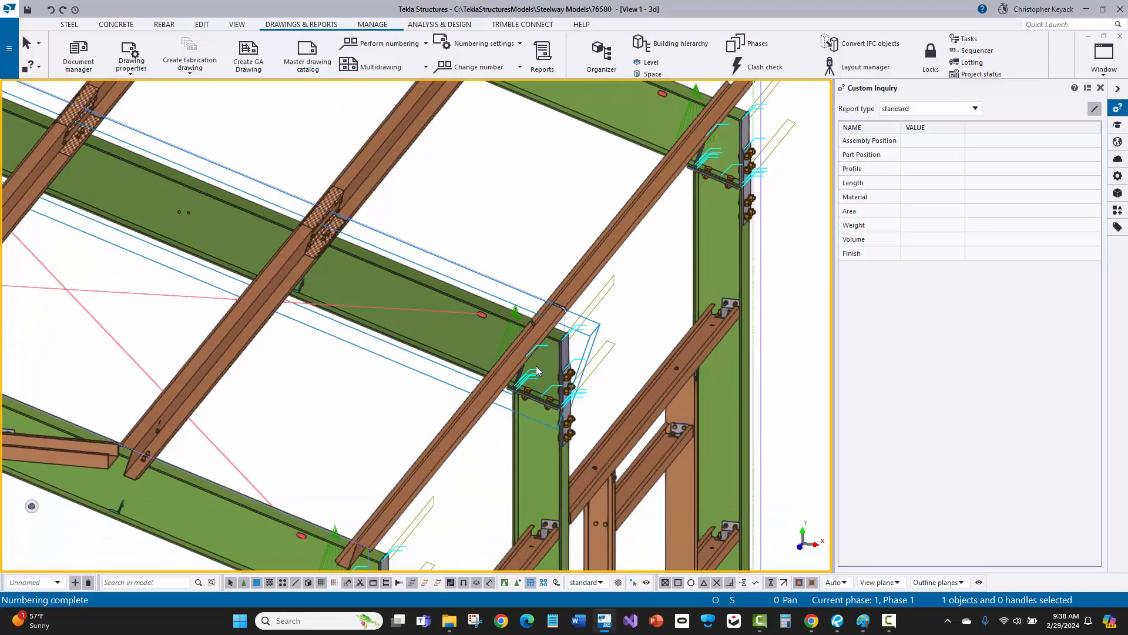
scroll(470, 352, "down", 2)
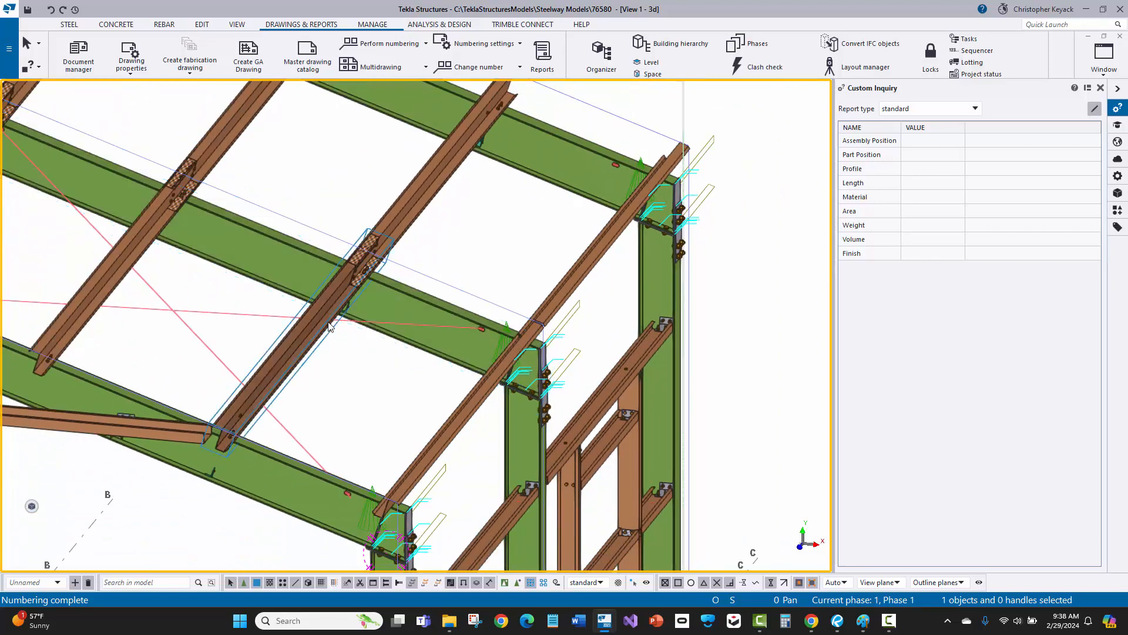
scroll(329, 326, "down", 6)
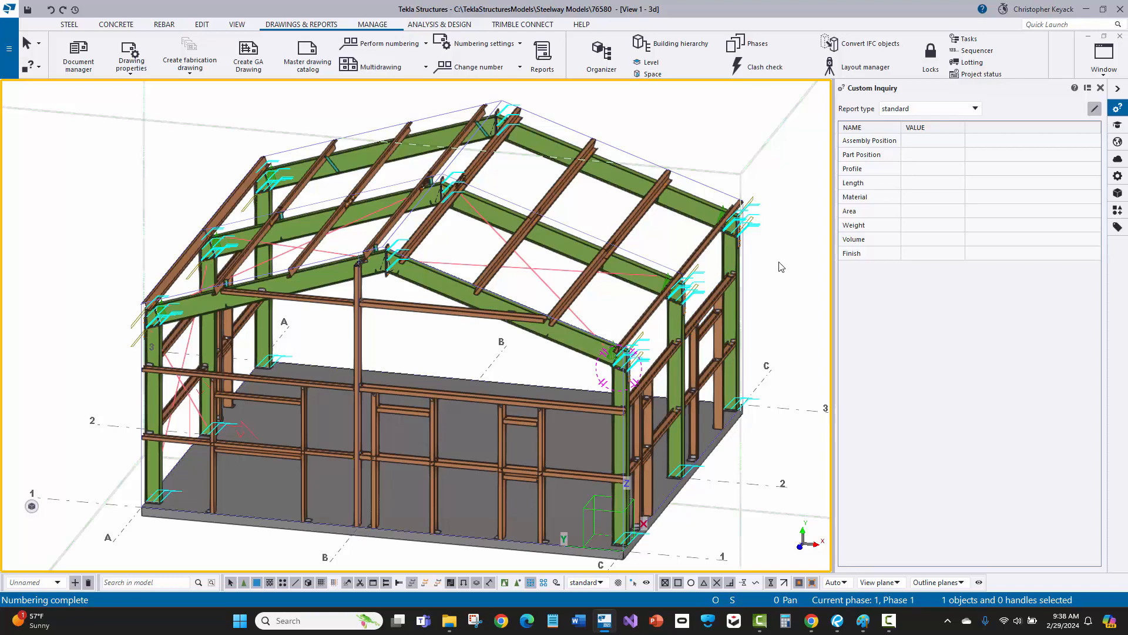
scroll(735, 235, "up", 10)
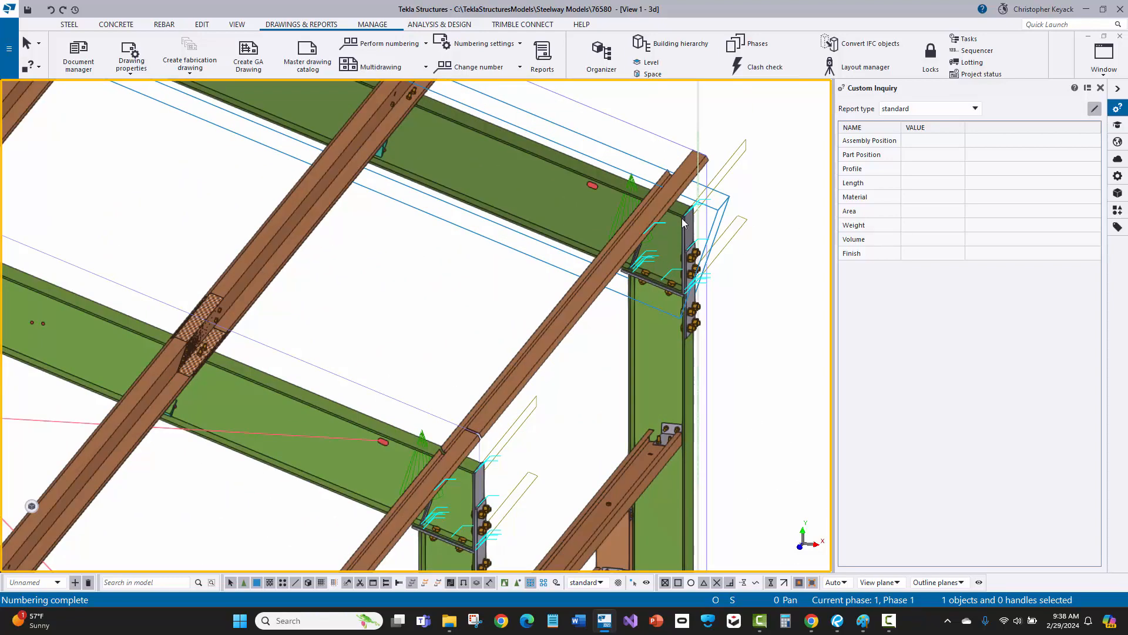
scroll(664, 237, "down", 8)
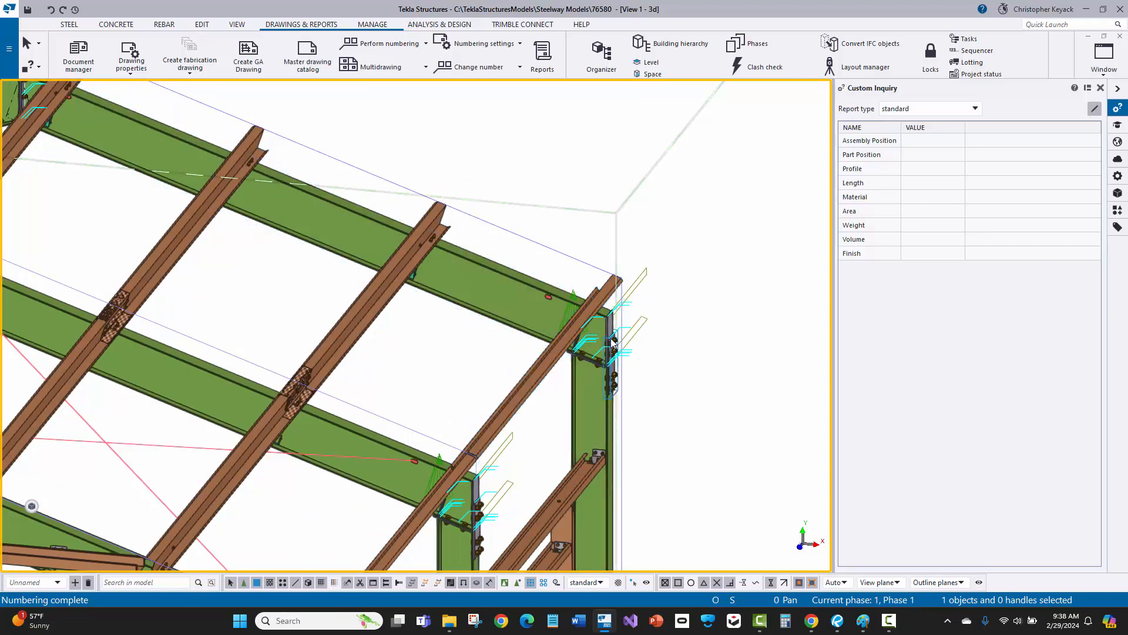
scroll(570, 348, "down", 5)
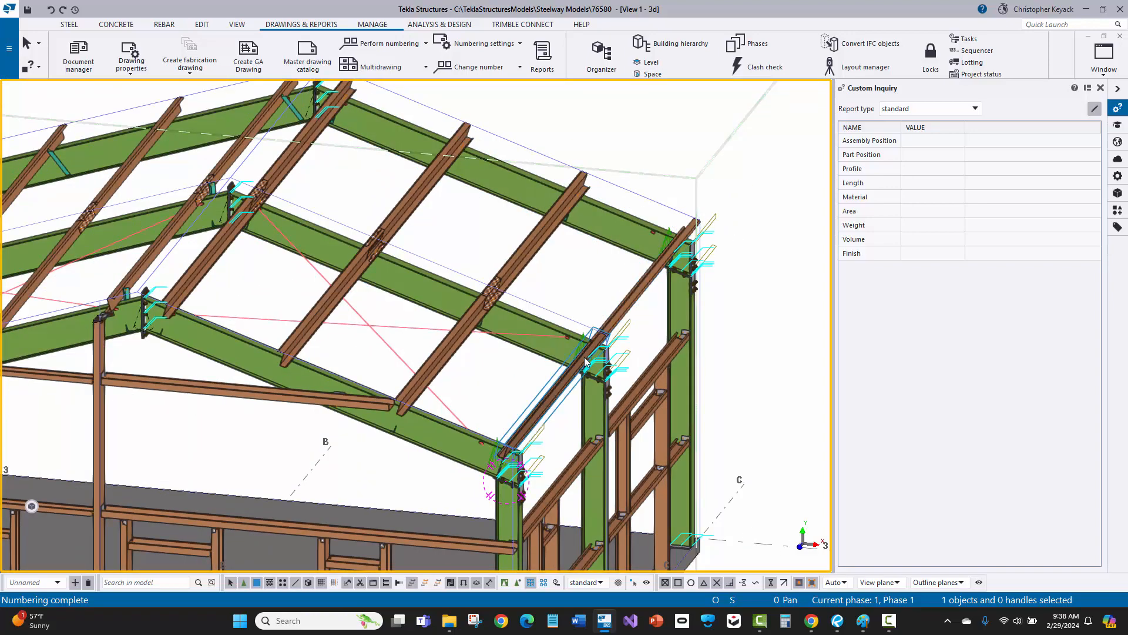
scroll(514, 451, "down", 4)
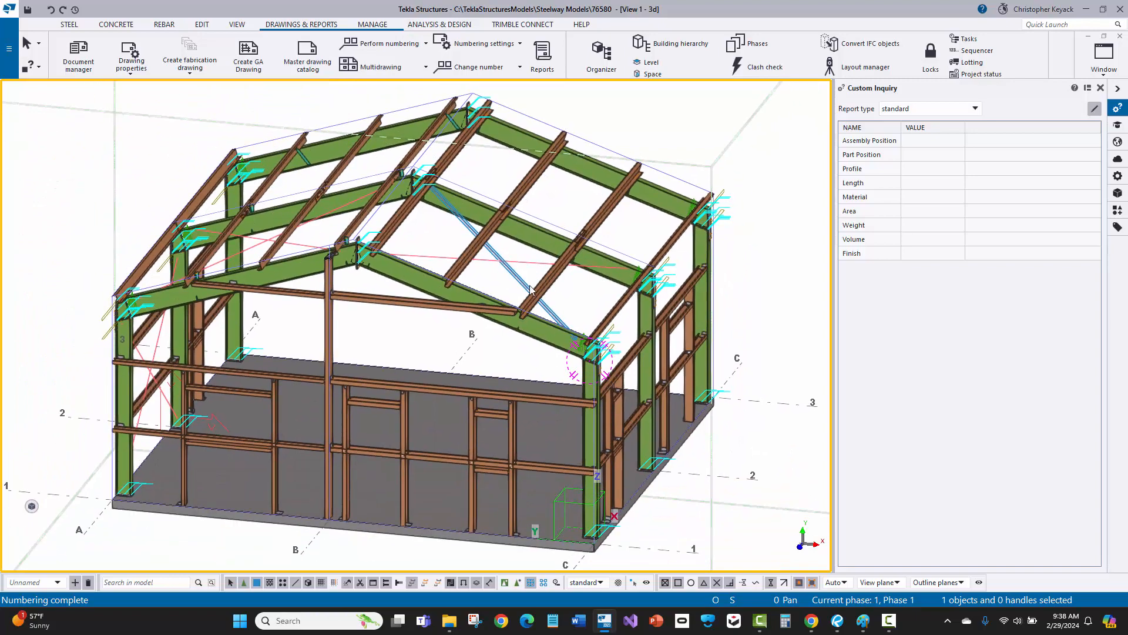